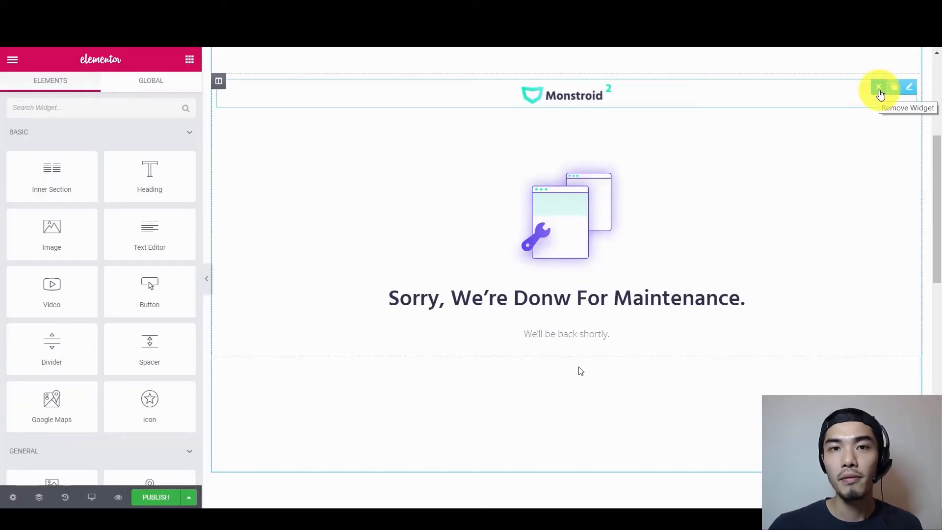
# Remove the Monstroid logo widget and set the column background image to fixed attachment
pyautogui.click(881, 93)
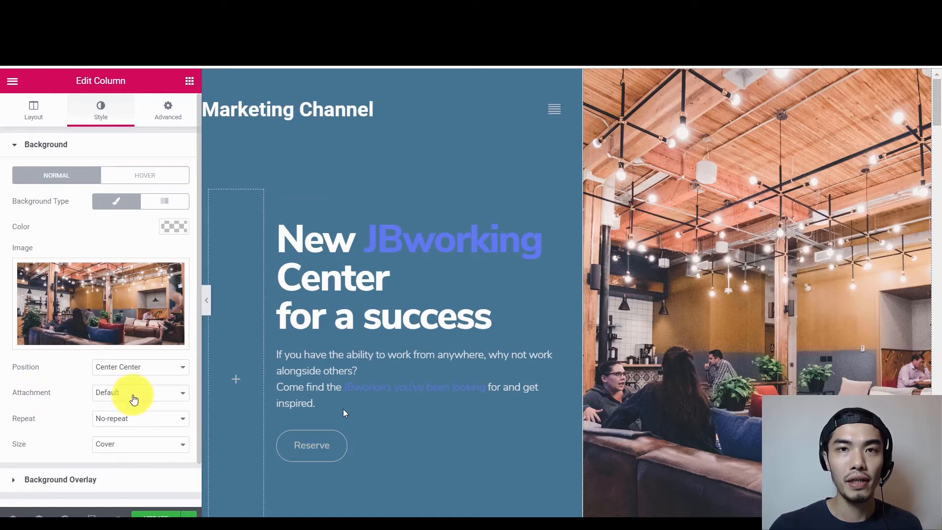
pyautogui.click(134, 400)
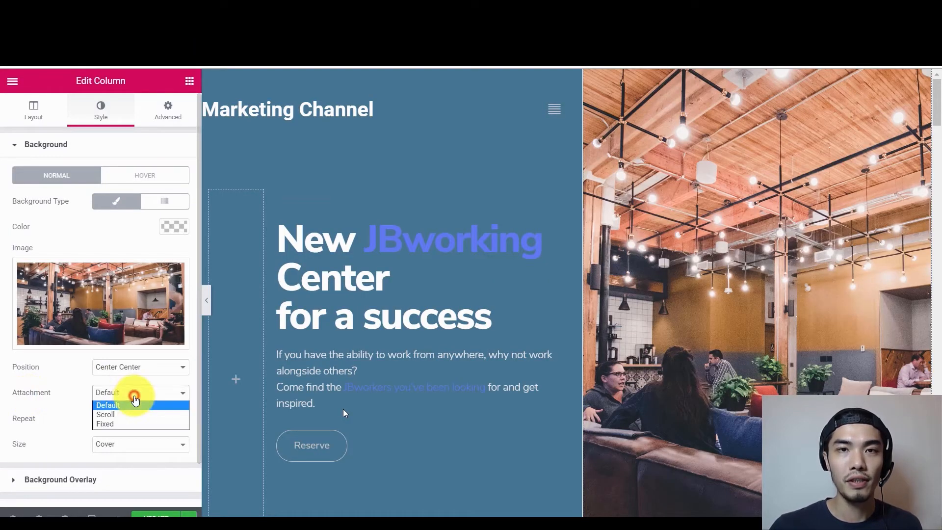
pyautogui.click(123, 422)
pyautogui.moveTo(938, 107)
pyautogui.mouseDown()
pyautogui.moveTo(939, 130)
pyautogui.moveTo(939, 105)
pyautogui.mouseUp()
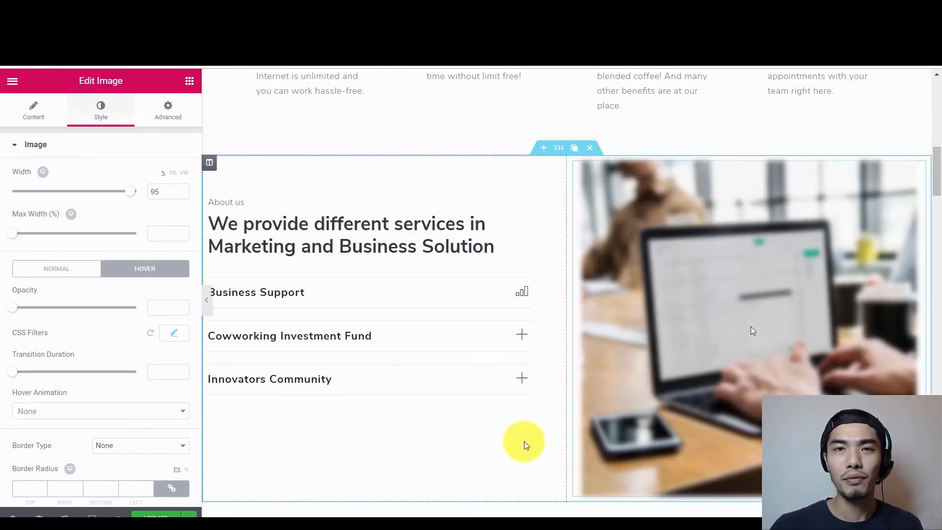
# Give the image a Grow Rotate hover animation
pyautogui.click(54, 411)
pyautogui.click(50, 393)
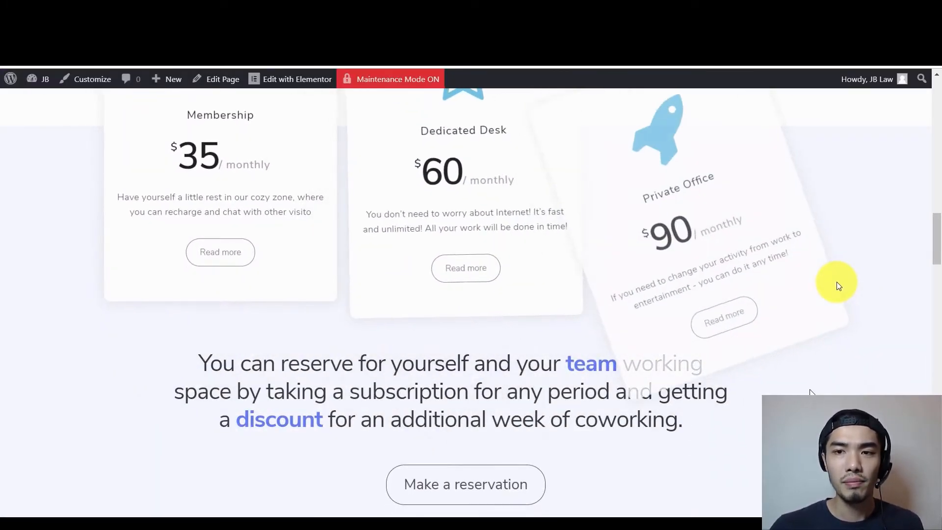
pyautogui.scroll(4, 837, 282)
pyautogui.moveTo(699, 285)
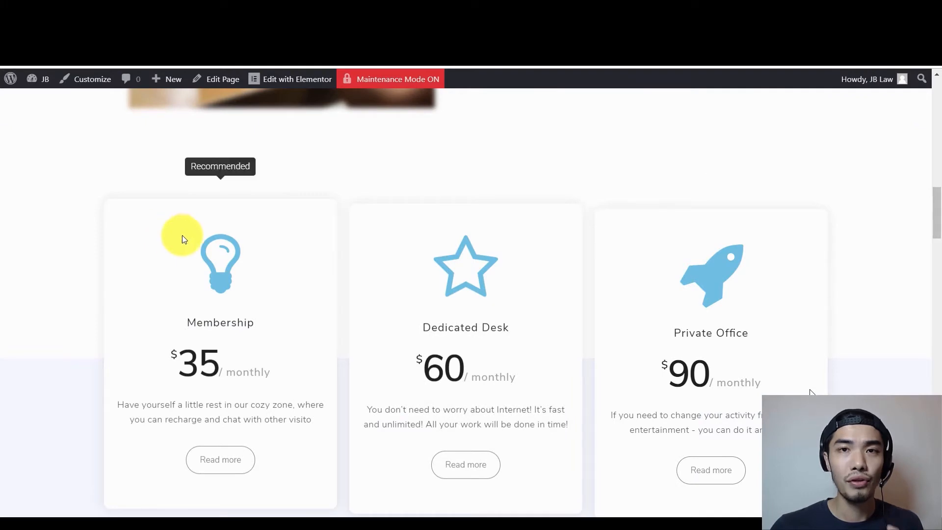
pyautogui.moveTo(938, 219); pyautogui.dragTo(938, 240)
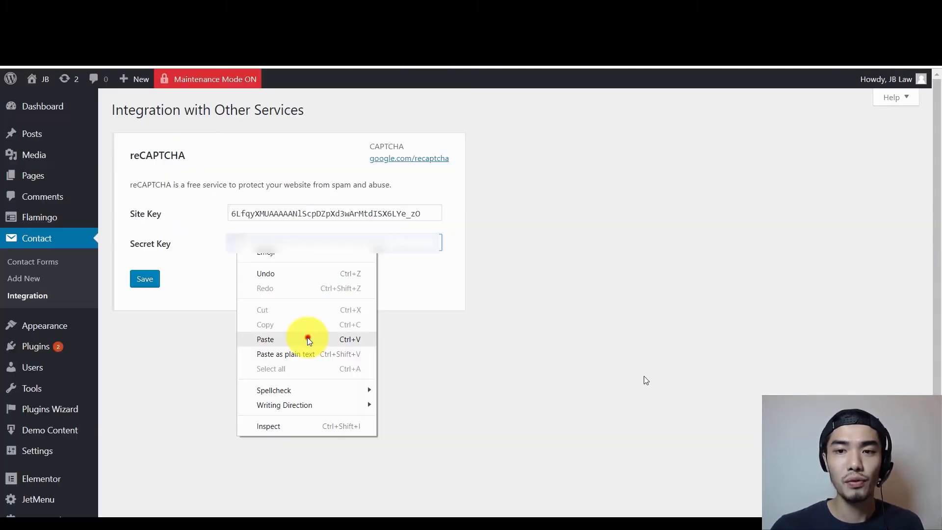
# Paste the reCAPTCHA secret key, tick I'm not a robot, and set the Google map height to 851 with closer zoom
pyautogui.click(307, 337)
pyautogui.click(146, 280)
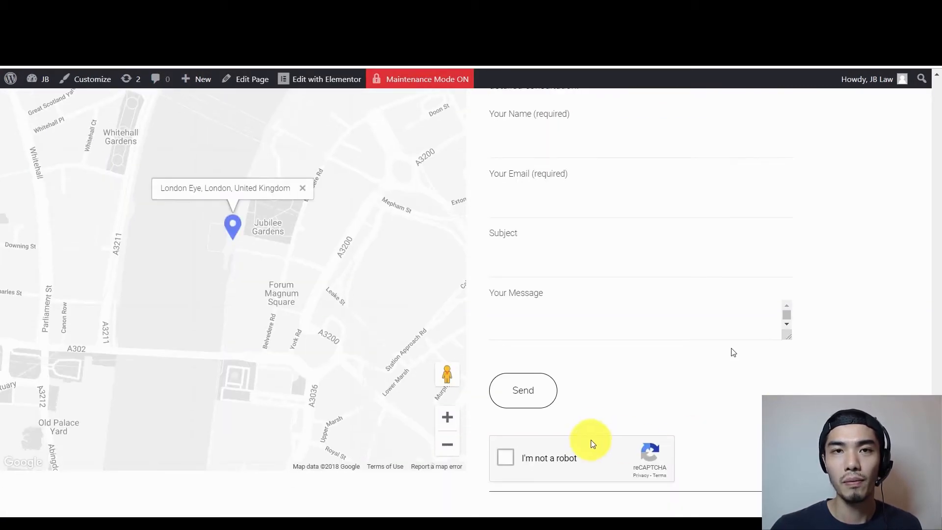
pyautogui.click(506, 458)
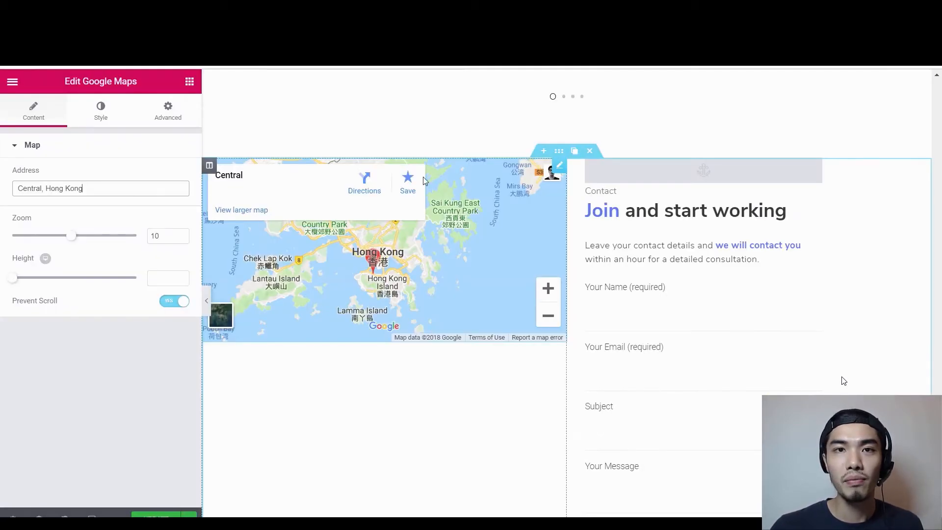
pyautogui.moveTo(12, 278); pyautogui.dragTo(90, 296)
pyautogui.moveTo(71, 235); pyautogui.dragTo(98, 242)
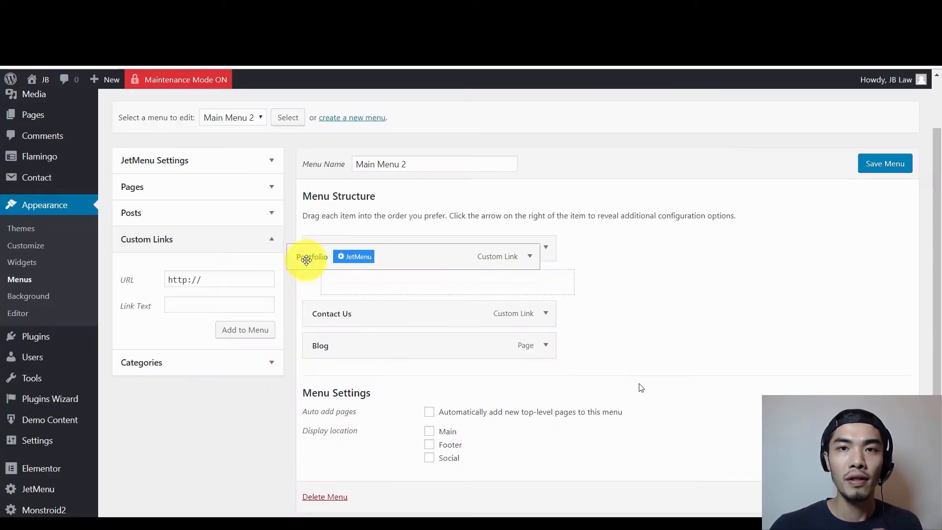
# Move Portfolio above About Us in the menu, then jump to Portfolio from the full-screen menu
pyautogui.moveTo(306, 260)
pyautogui.mouseDown()
pyautogui.moveTo(305, 276)
pyautogui.moveTo(307, 227)
pyautogui.moveTo(303, 246)
pyautogui.mouseUp()
pyautogui.click(454, 131)
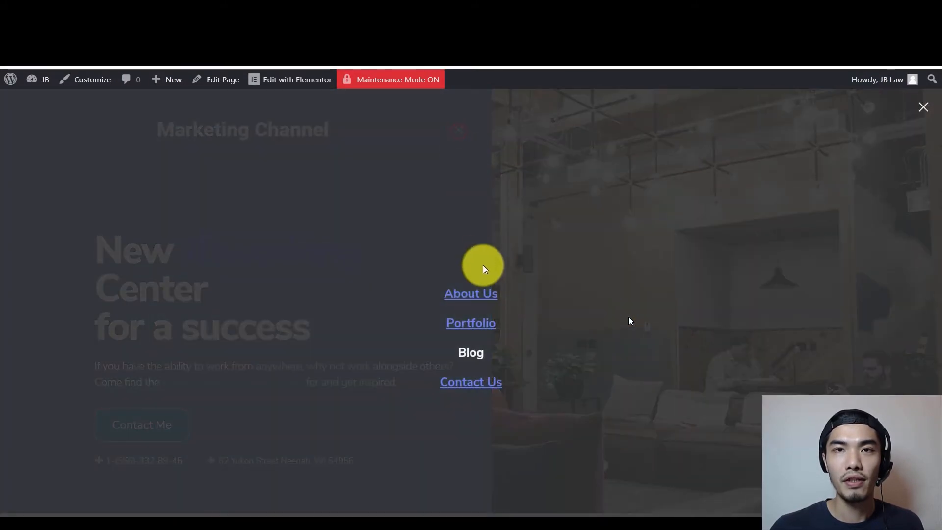
pyautogui.click(481, 330)
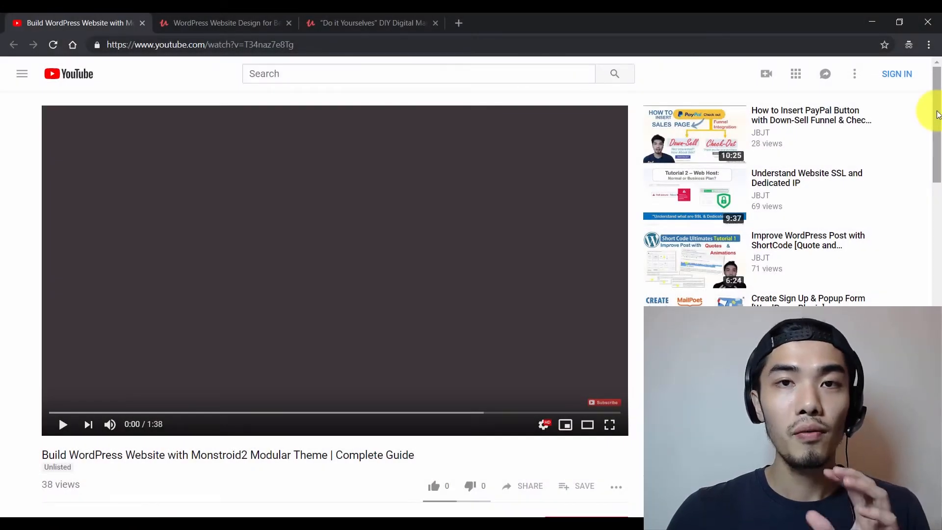
# Open the description's Monstroid2 theme link in a new tab and view the TemplateMonster page
pyautogui.moveTo(939, 115); pyautogui.dragTo(940, 214)
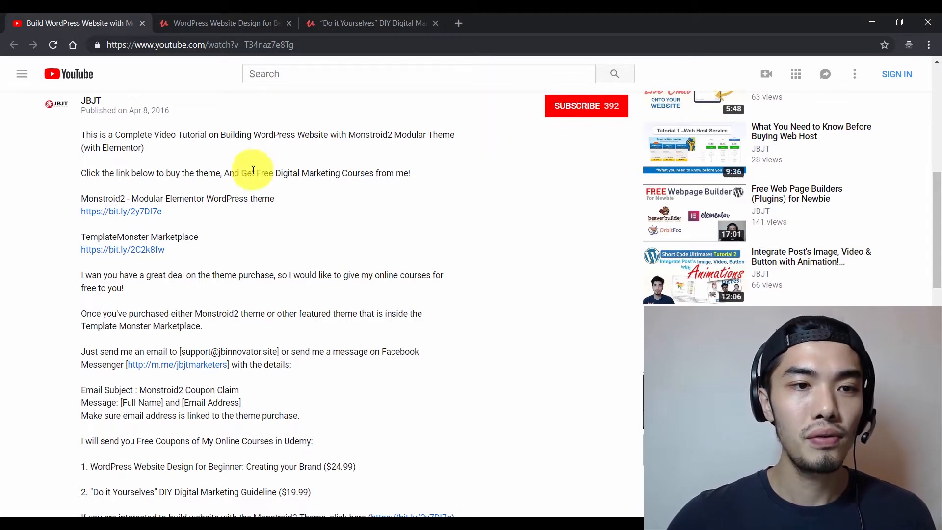
pyautogui.click(132, 212)
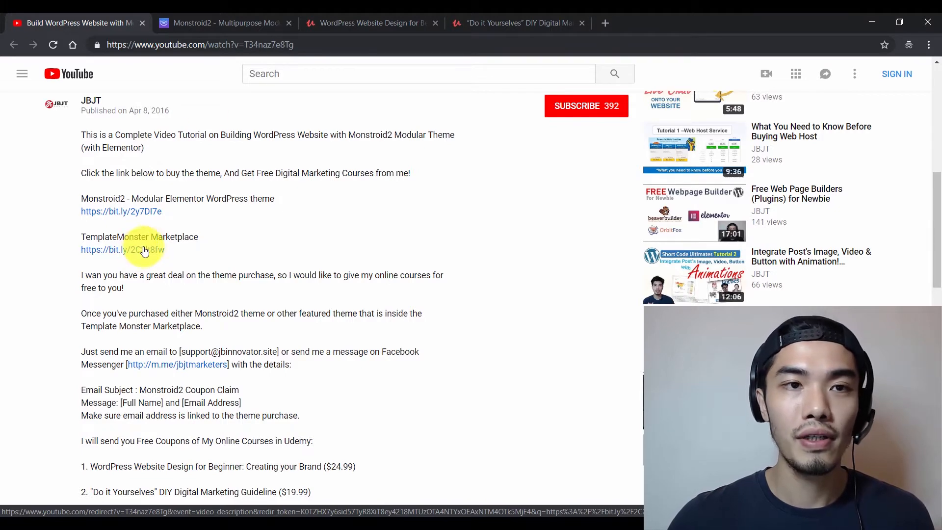
pyautogui.click(234, 22)
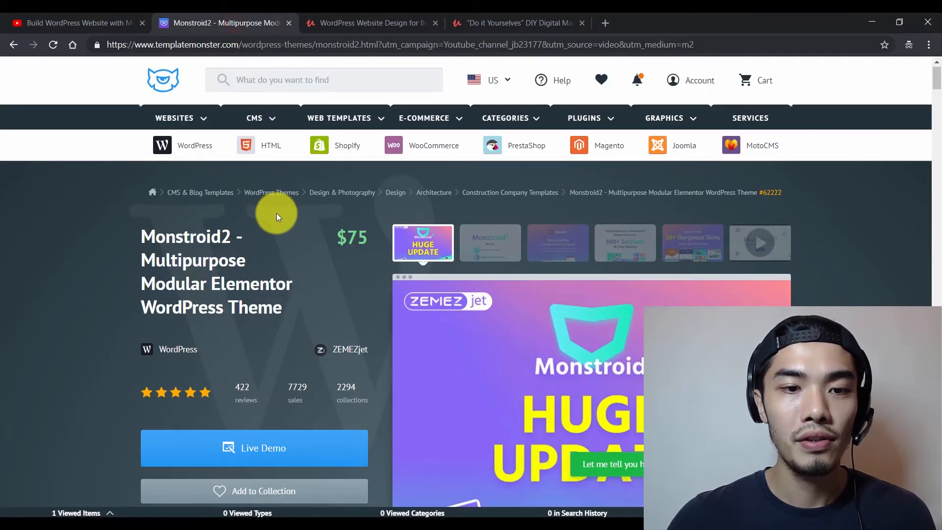
pyautogui.scroll(-10, 274, 212)
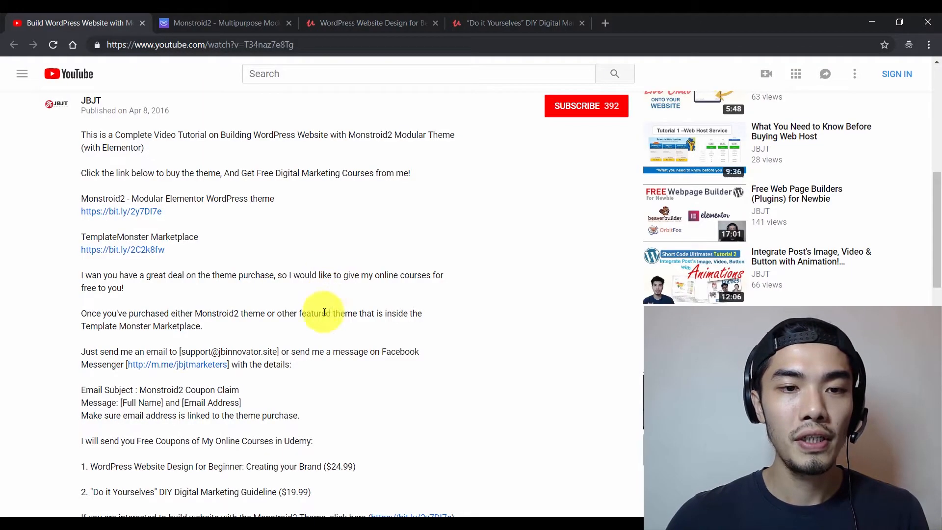
# Highlight the support e-mail and 'Monstroid2 Coupon Claim' subject, then switch to the Udemy course tab
pyautogui.moveTo(179, 352); pyautogui.dragTo(278, 353)
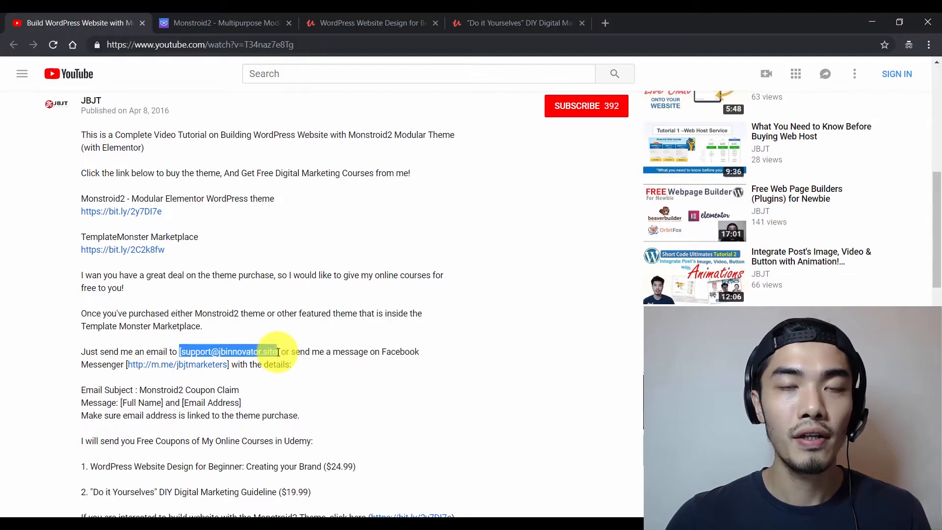
pyautogui.click(300, 366)
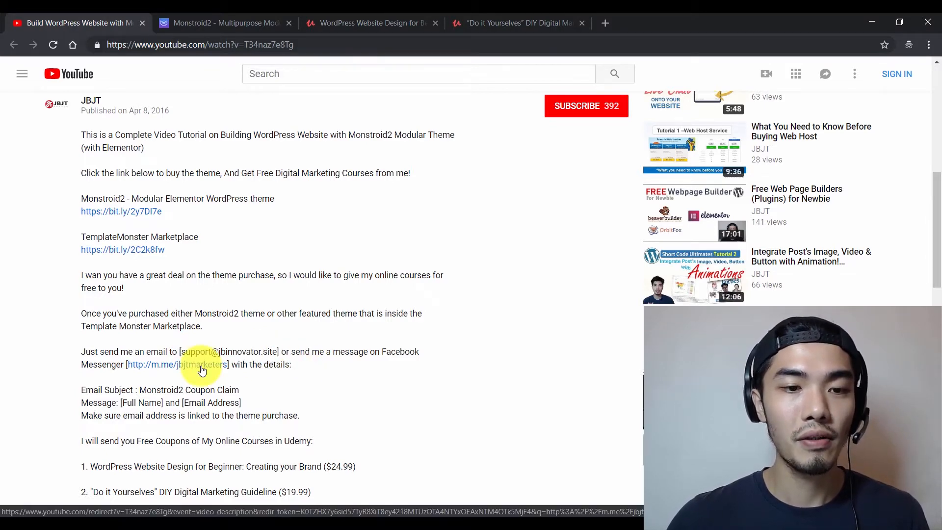
pyautogui.scroll(-1, 199, 365)
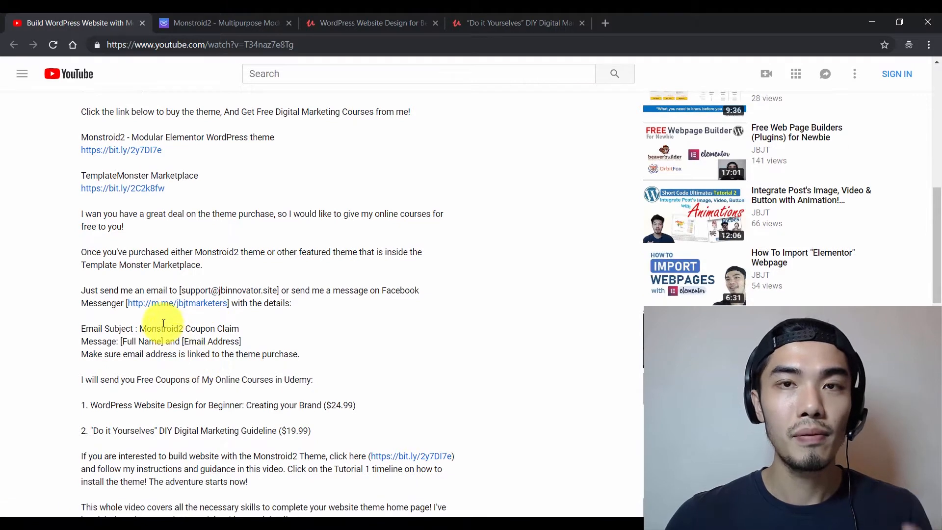
pyautogui.moveTo(139, 328); pyautogui.dragTo(239, 327)
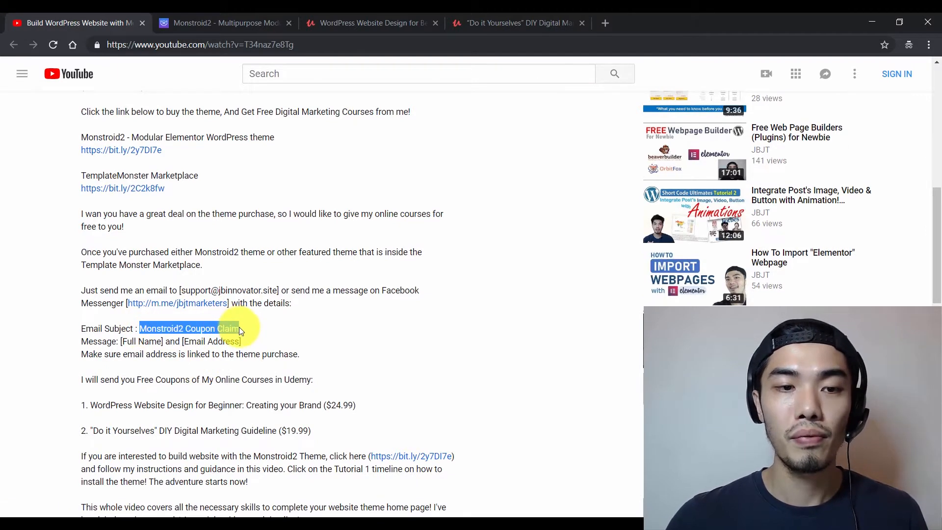
pyautogui.click(240, 328)
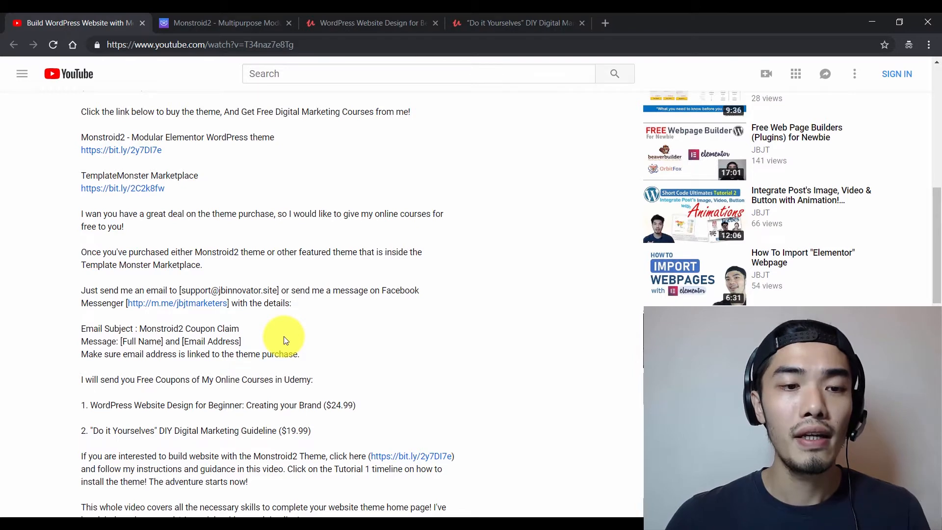
pyautogui.scroll(-3, 275, 338)
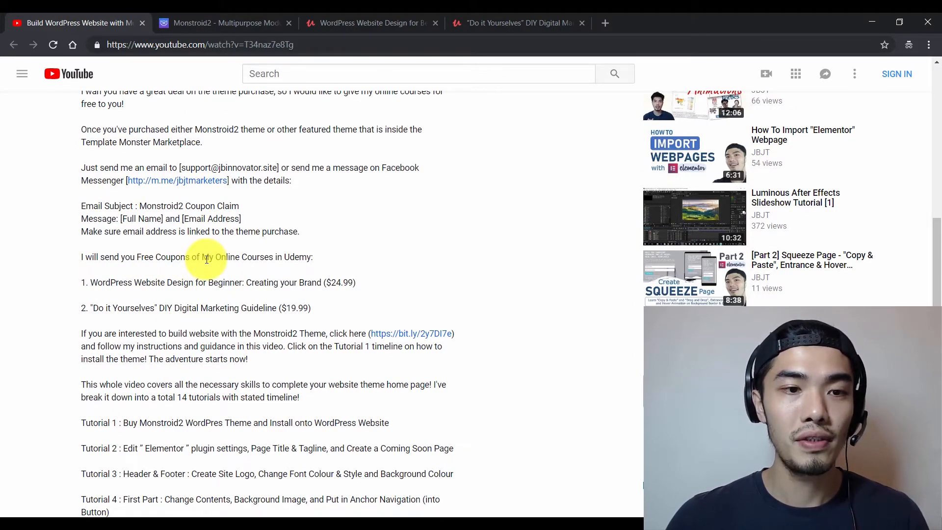
pyautogui.click(368, 23)
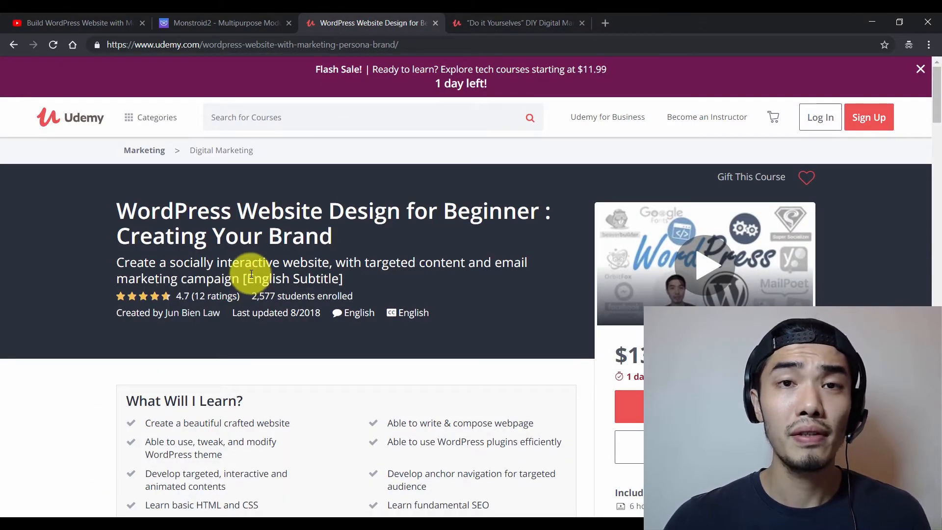
# View the DIY Digital Marketing course tab, then return to the YouTube video description
pyautogui.click(493, 22)
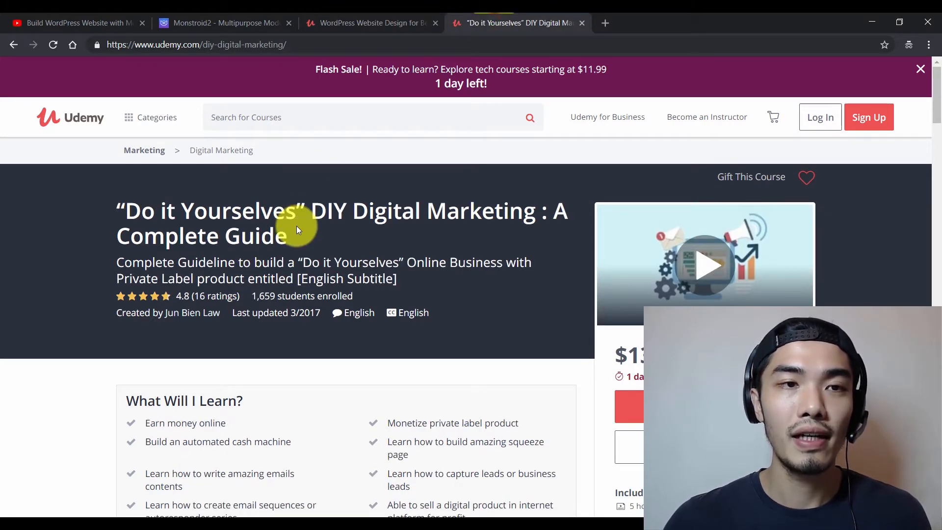
pyautogui.click(67, 17)
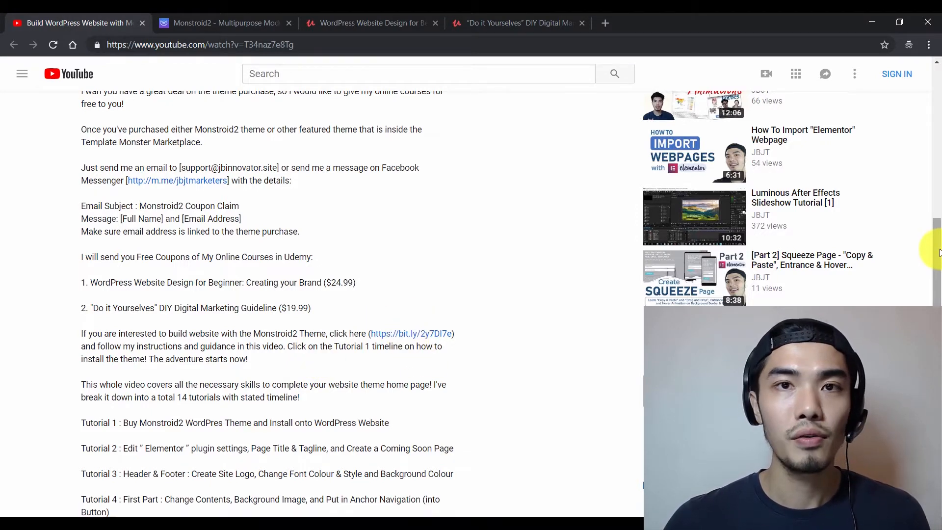
# Scroll the YouTube description down to its list of 14 tutorials
pyautogui.moveTo(940, 253); pyautogui.dragTo(939, 315)
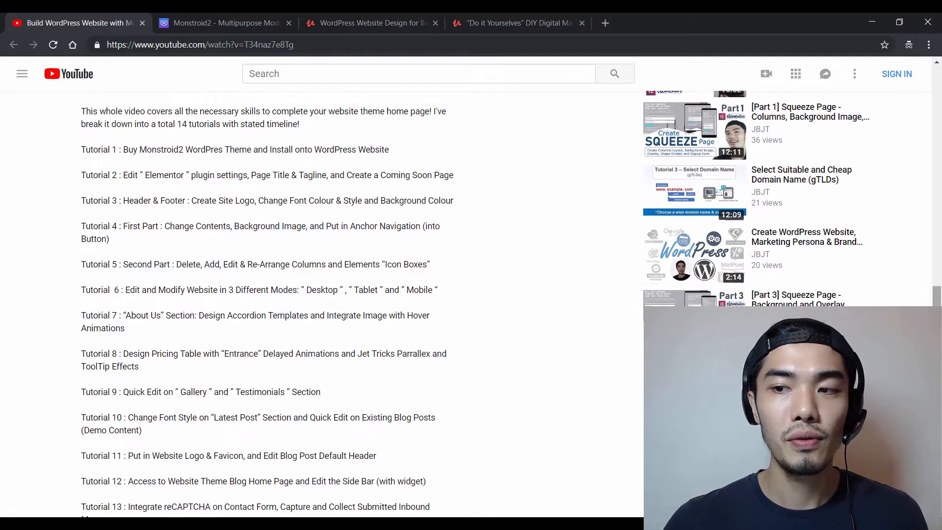
pyautogui.scroll(-1, 319, 294)
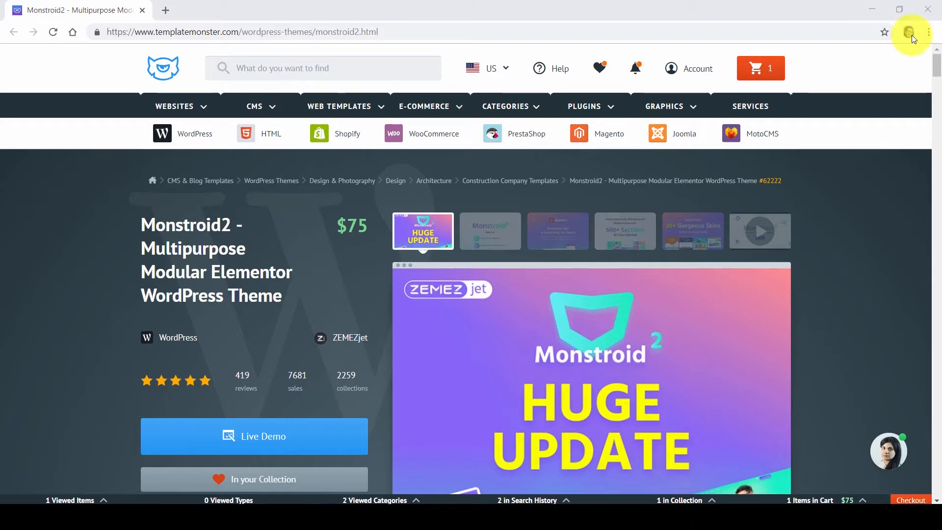
# Add the Monstroid2 theme to the cart and proceed to checkout with the $0 order
pyautogui.moveTo(937, 54); pyautogui.dragTo(934, 85)
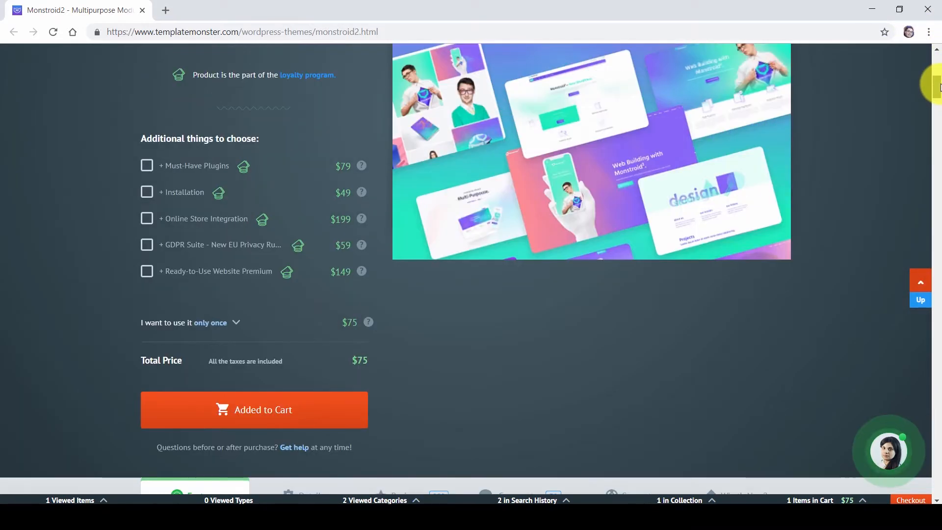
pyautogui.click(360, 415)
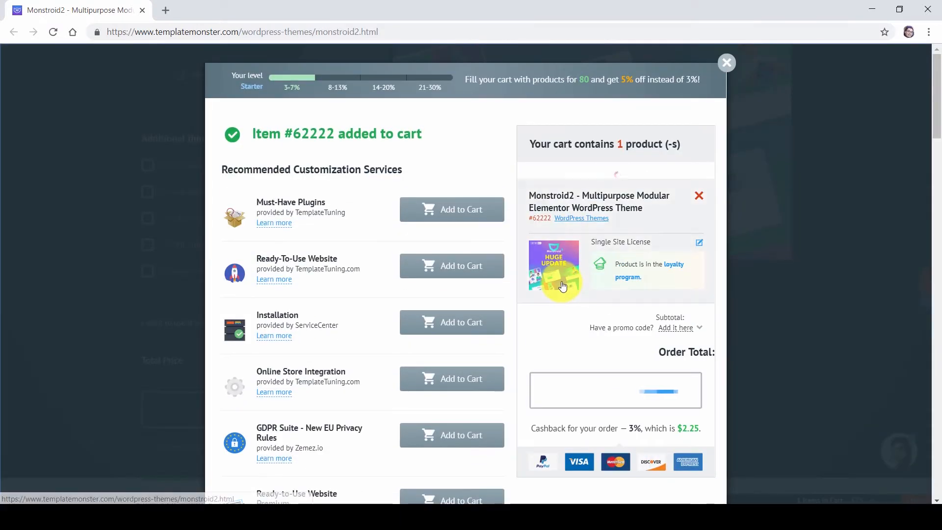
pyautogui.scroll(-3, 676, 269)
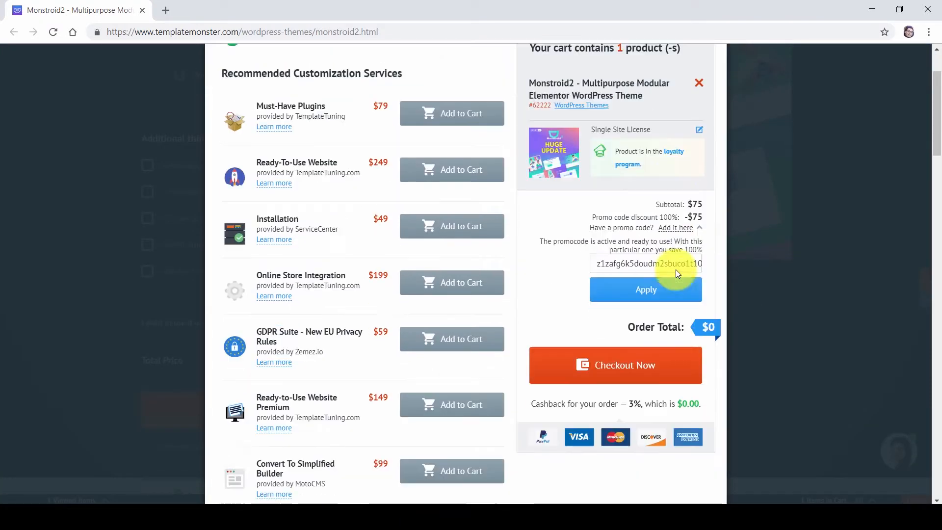
pyautogui.click(646, 290)
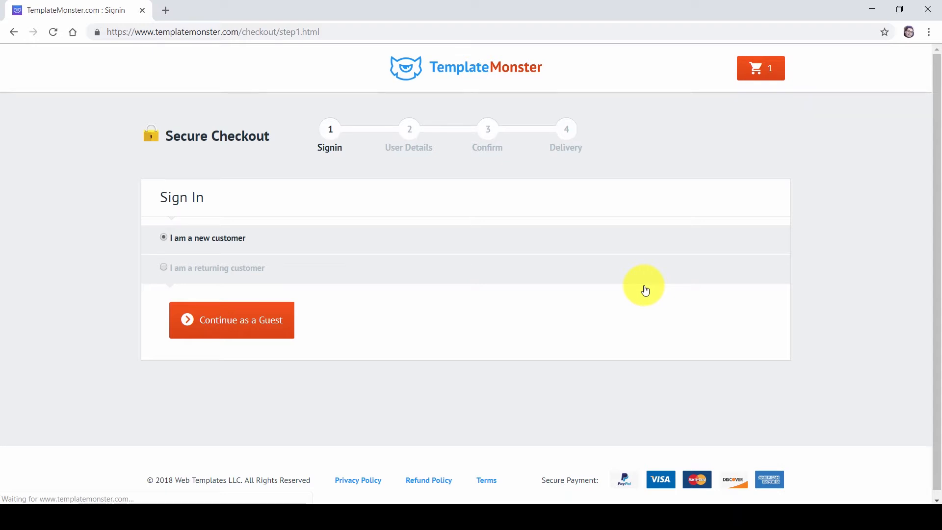
# Check out as a guest with the buyer's name and e-mail, then confirm the e-mail address
pyautogui.click(233, 321)
pyautogui.click(314, 282)
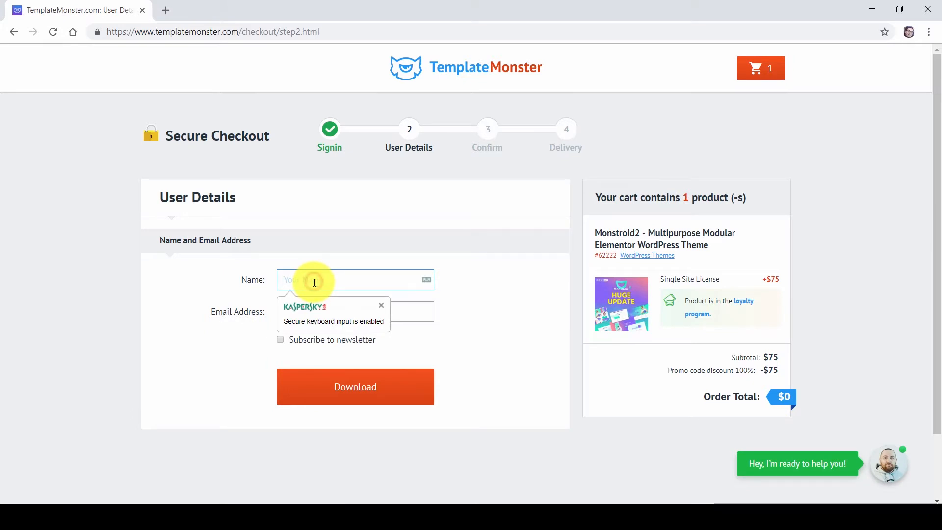
pyautogui.write('JB')
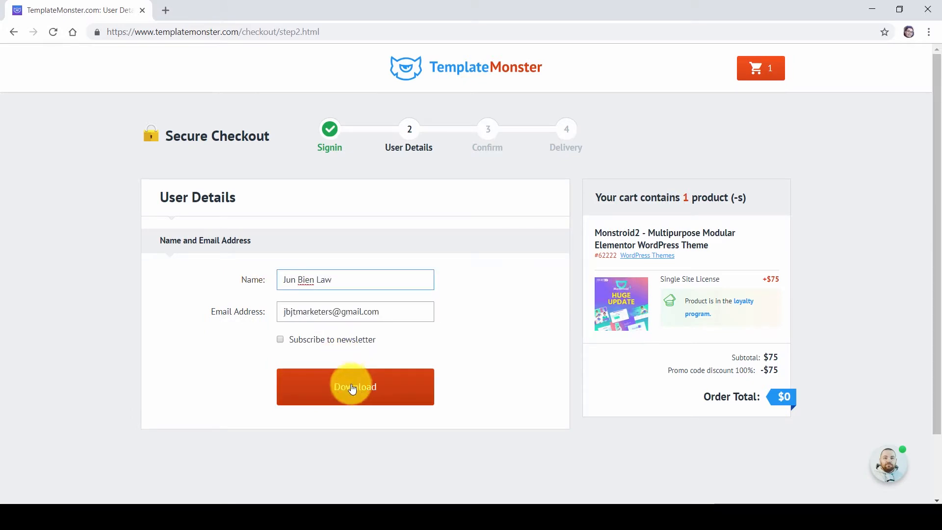
pyautogui.click(373, 393)
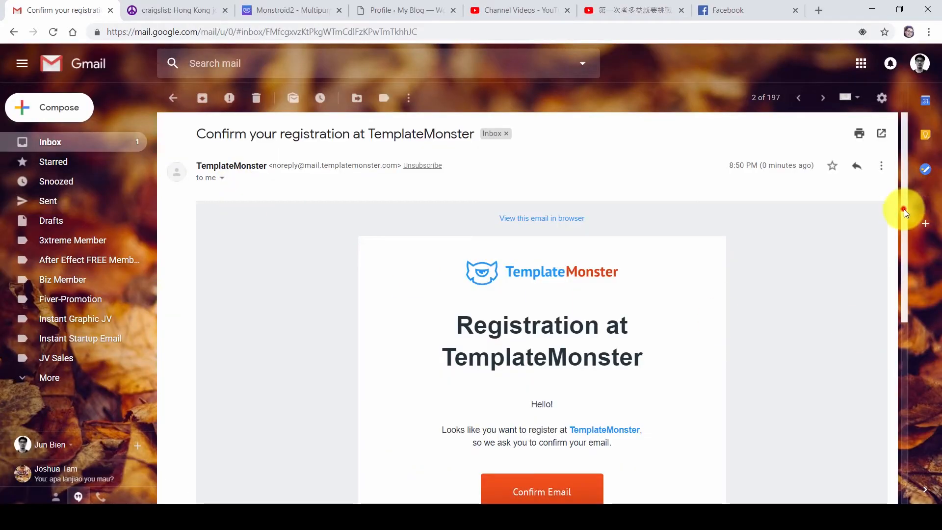
pyautogui.moveTo(904, 209); pyautogui.dragTo(928, 286)
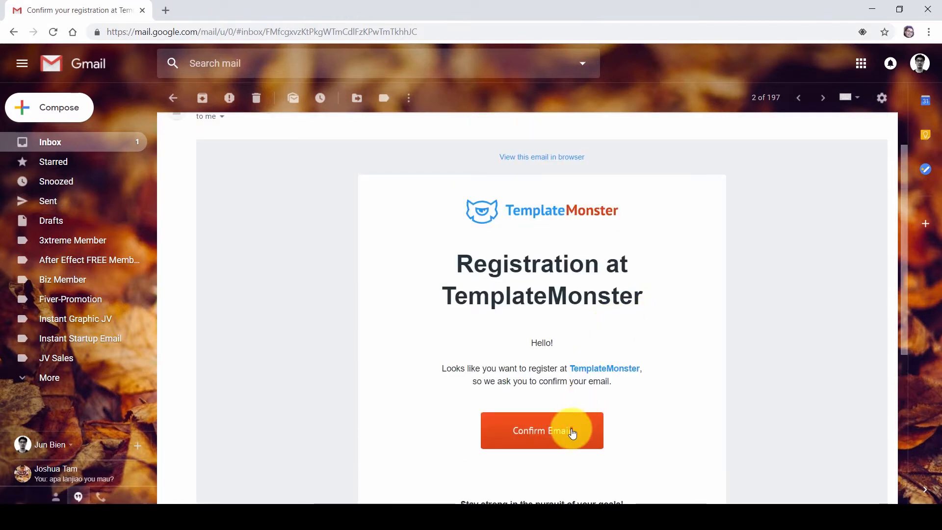
pyautogui.click(573, 433)
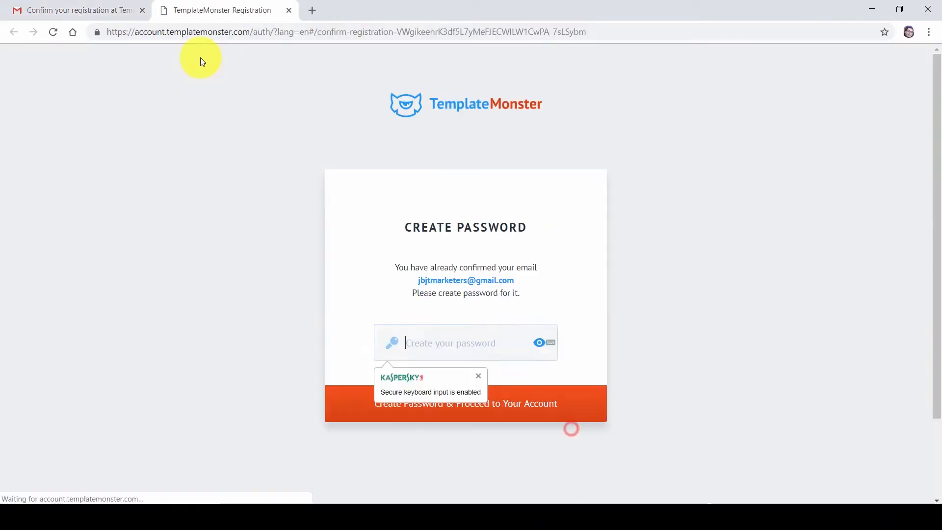
# Create the TemplateMonster account password and let the browser remember it
pyautogui.click(462, 342)
pyautogui.hotkey('ctrl', 'v')
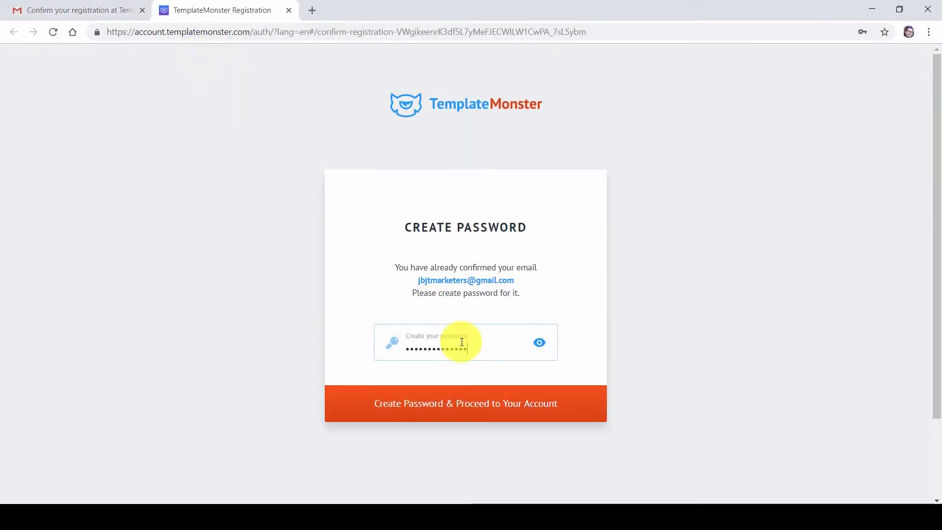
pyautogui.click(448, 396)
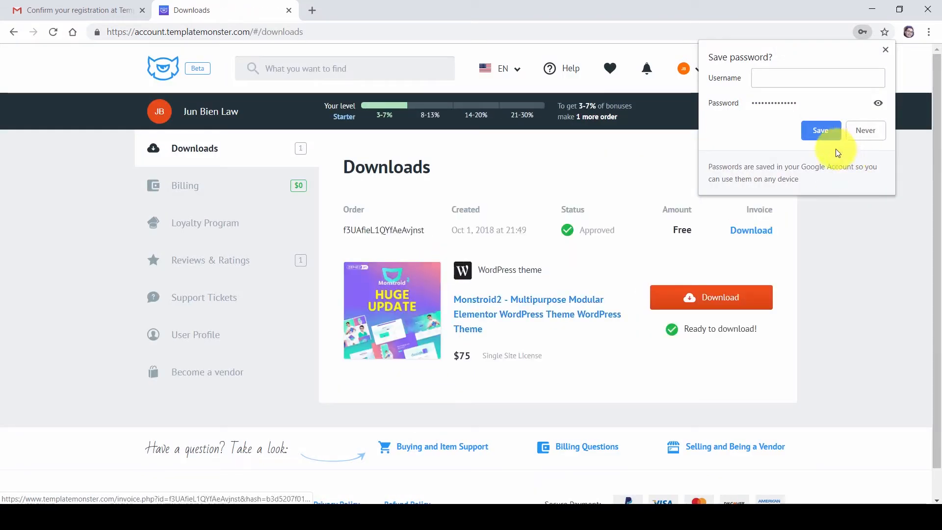
pyautogui.click(832, 130)
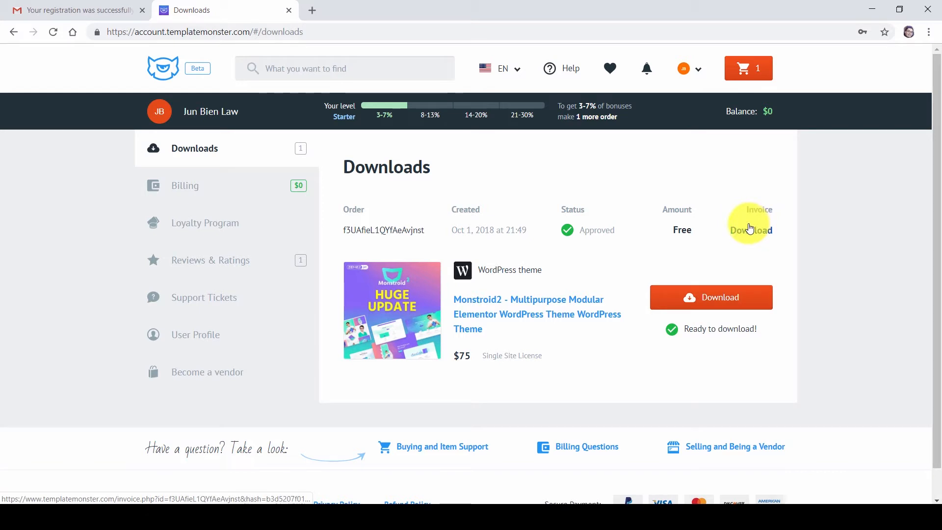
# Download the Monstroid2 theme archive and extract it into its Monstroid2 folder
pyautogui.click(719, 297)
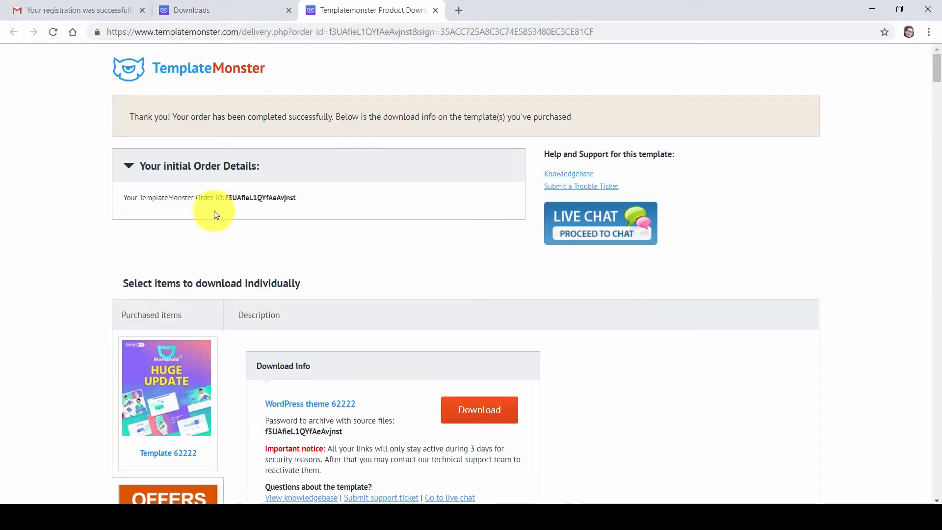
pyautogui.scroll(-4, 316, 225)
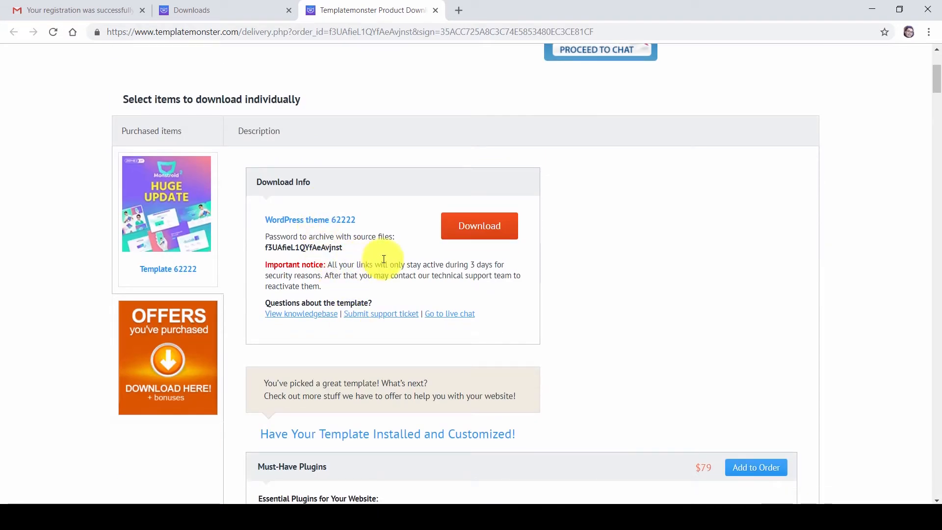
pyautogui.click(483, 220)
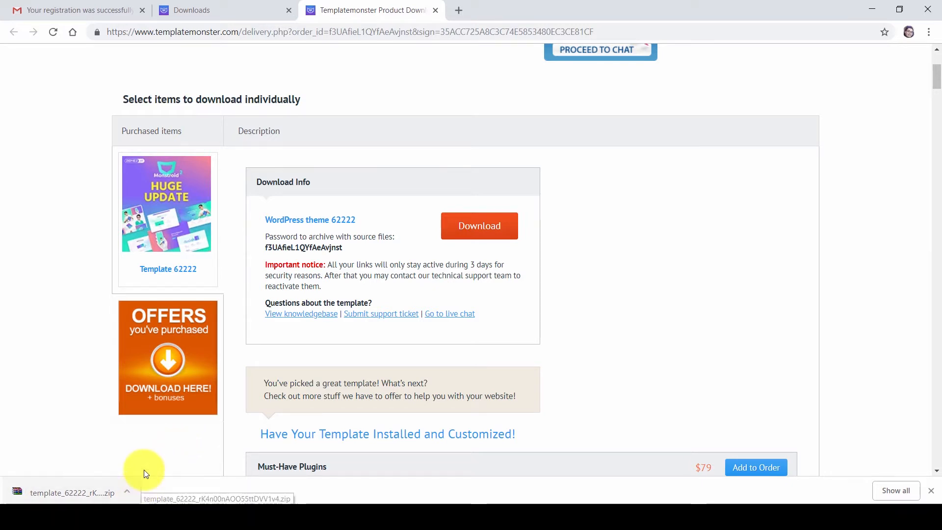
pyautogui.click(127, 491)
pyautogui.click(160, 449)
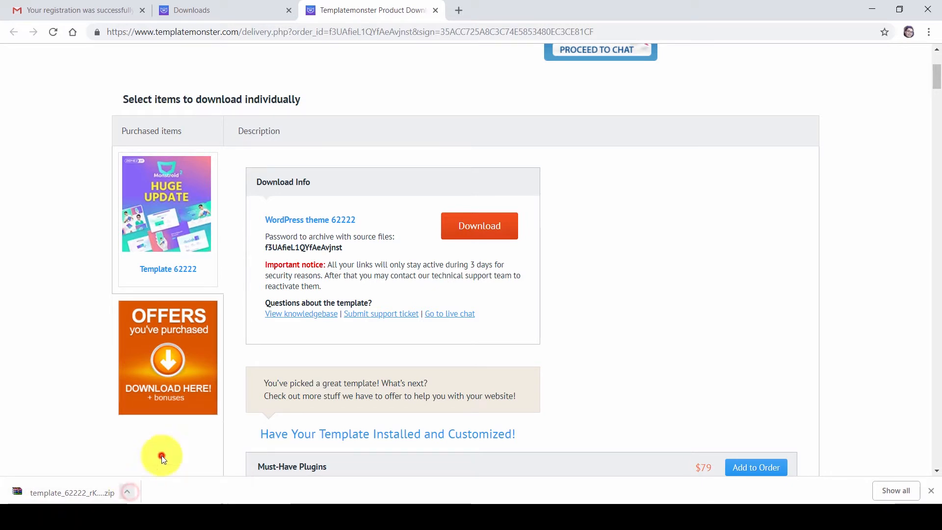
pyautogui.rightClick(277, 81)
pyautogui.click(310, 124)
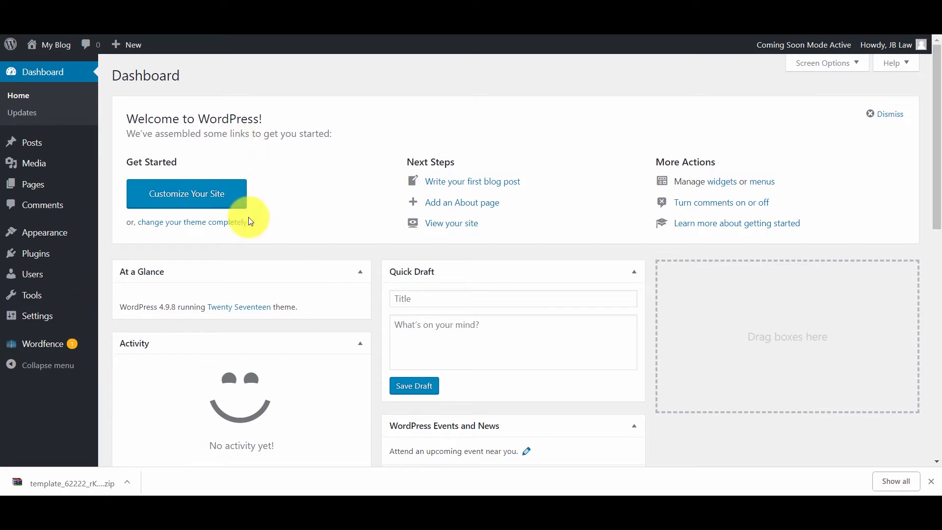
# Go to Appearance > Themes > Add New and reveal the Upload Theme form
pyautogui.moveTo(42, 236)
pyautogui.click(140, 237)
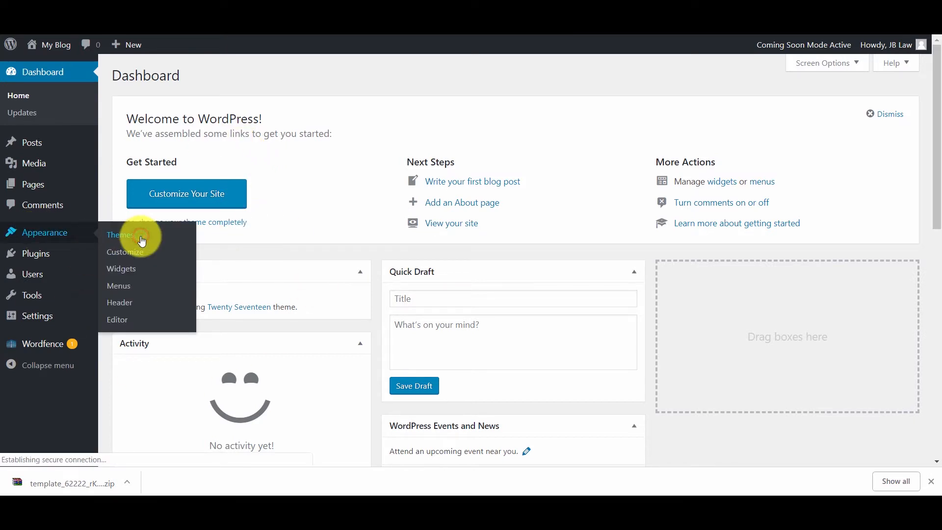
pyautogui.scroll(-1, 157, 237)
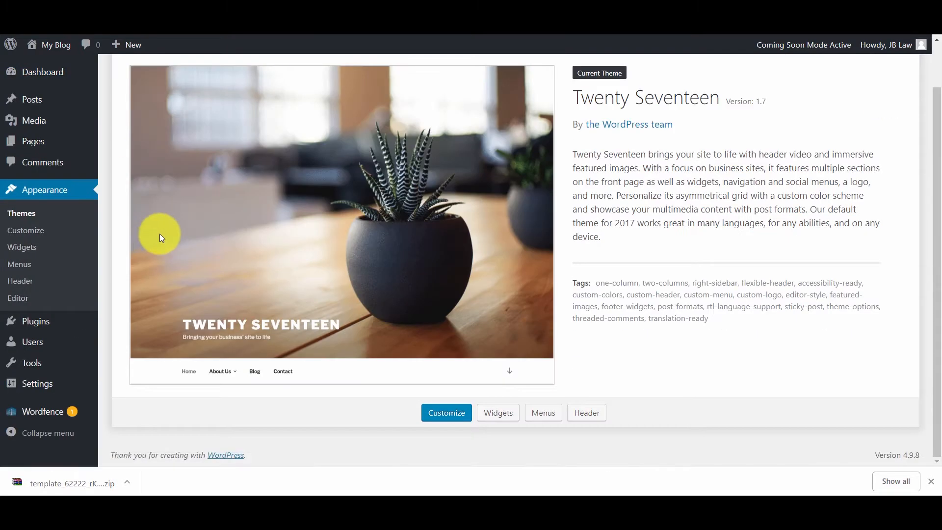
pyautogui.scroll(1, 280, 241)
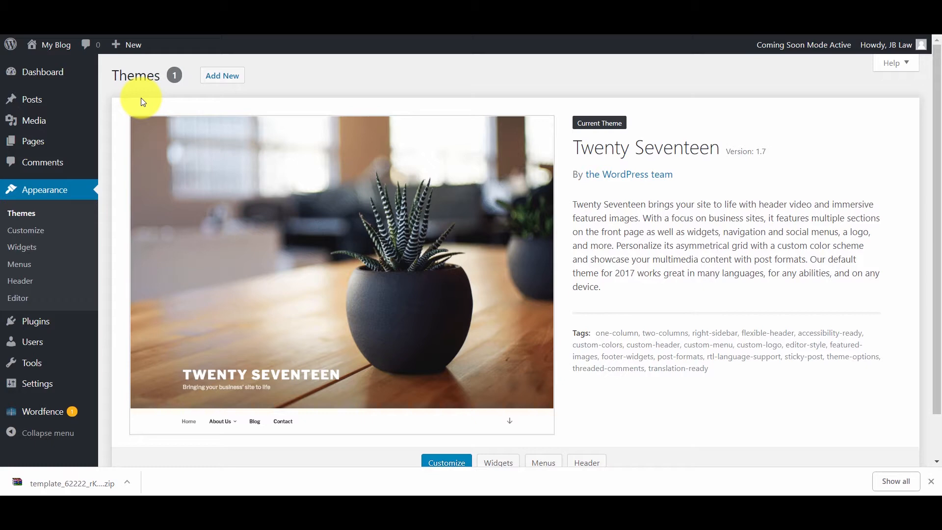
pyautogui.click(211, 78)
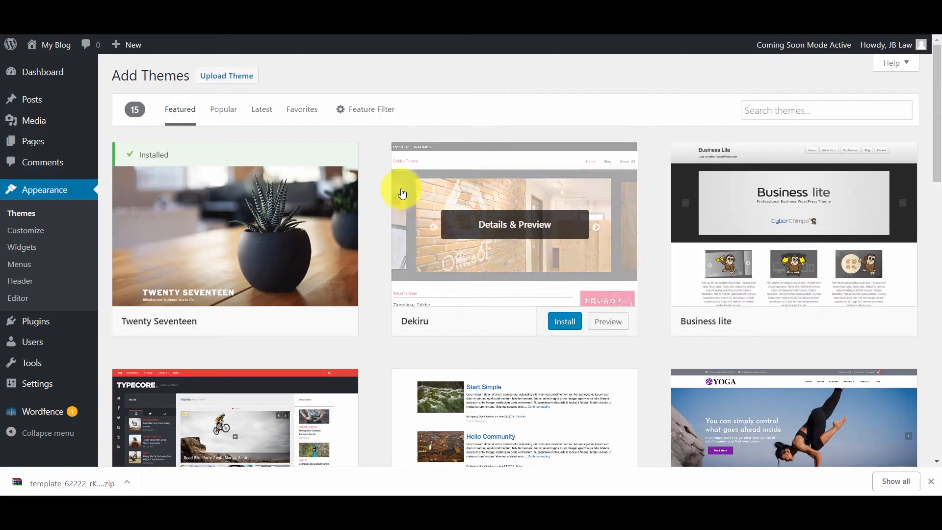
pyautogui.click(236, 80)
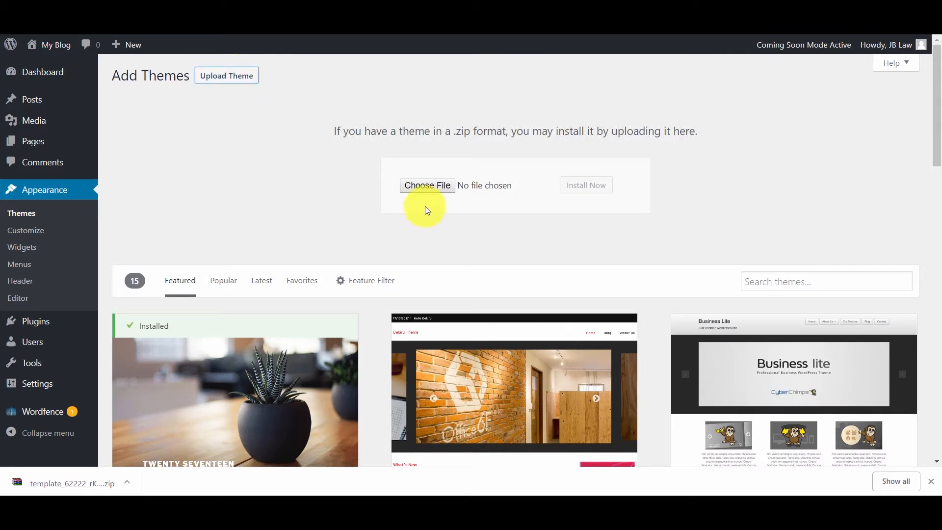
# Choose monstroid2.zip from Manual Install/Theme and install it
pyautogui.click(426, 187)
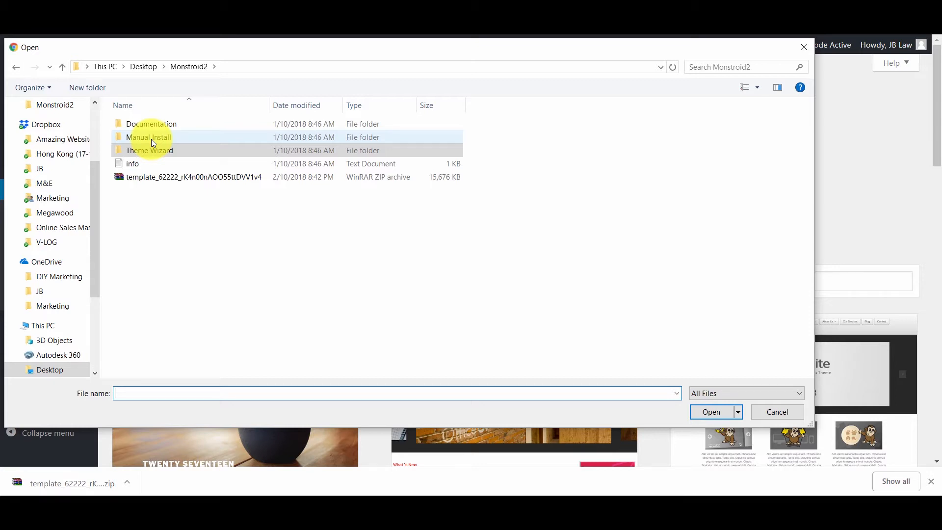
pyautogui.doubleClick(151, 140)
pyautogui.doubleClick(153, 137)
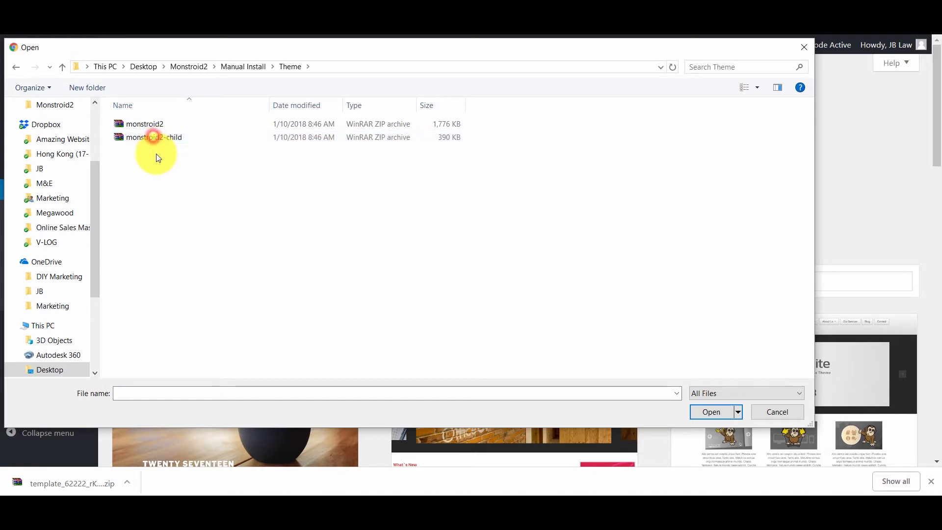
pyautogui.doubleClick(158, 125)
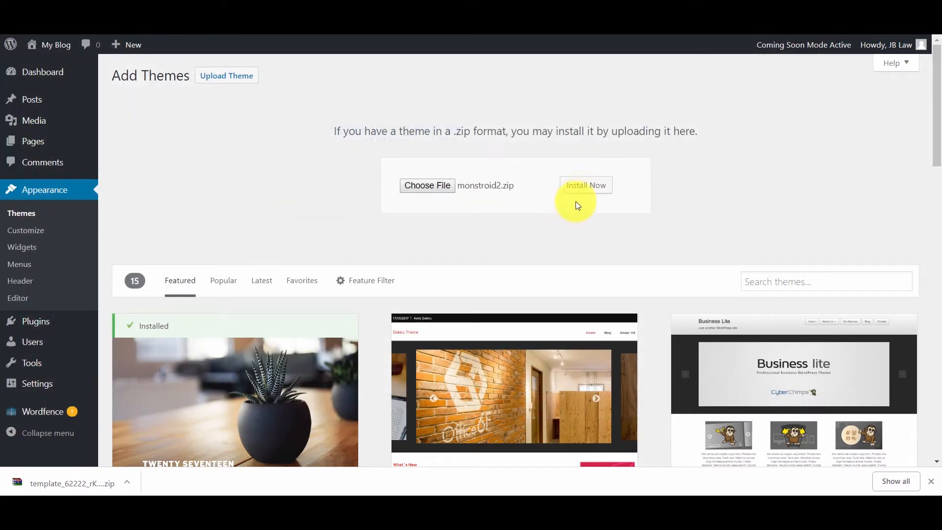
pyautogui.click(582, 190)
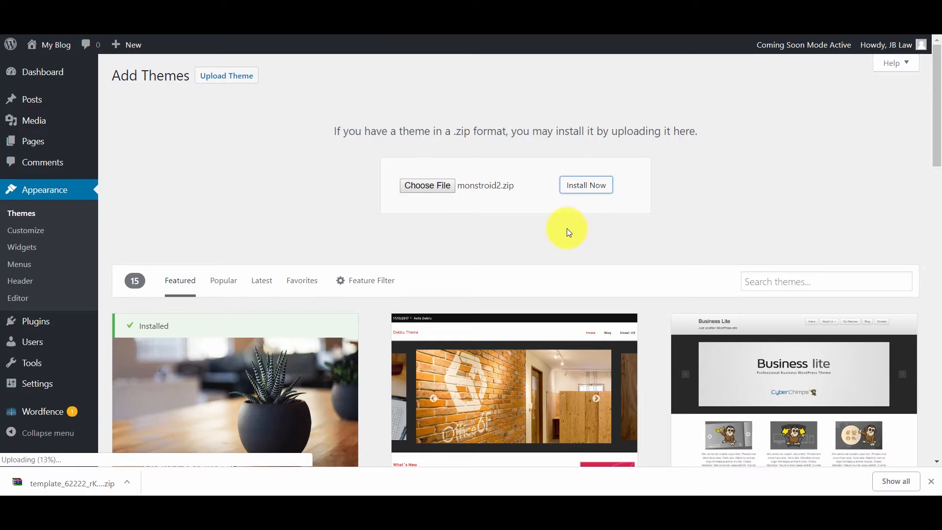
pyautogui.click(931, 482)
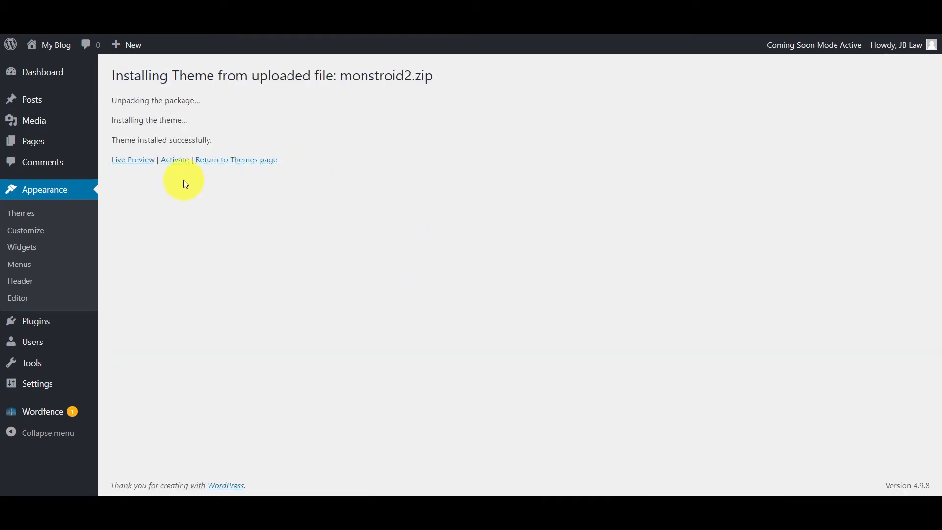
# Activate Monstroid2, install the recommended Jet Plugins Wizard plugin, and return to the Dashboard
pyautogui.click(176, 162)
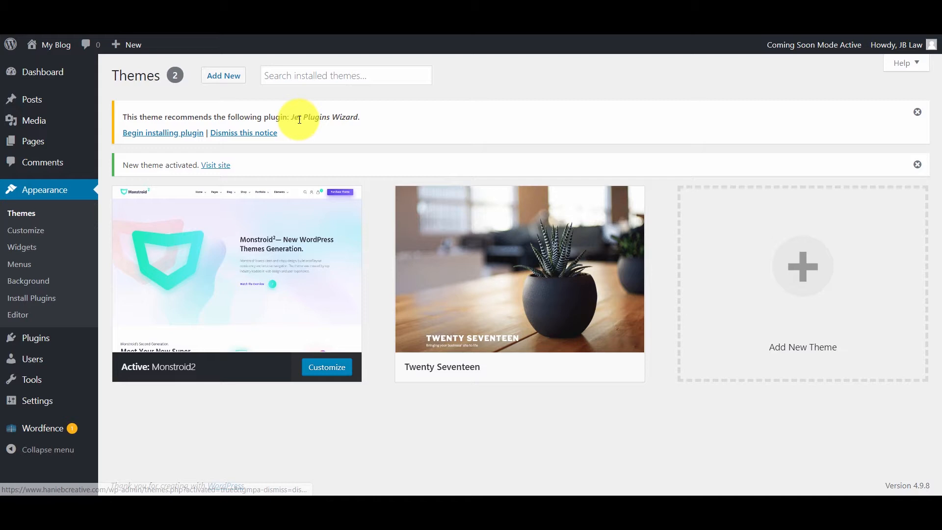
pyautogui.click(173, 137)
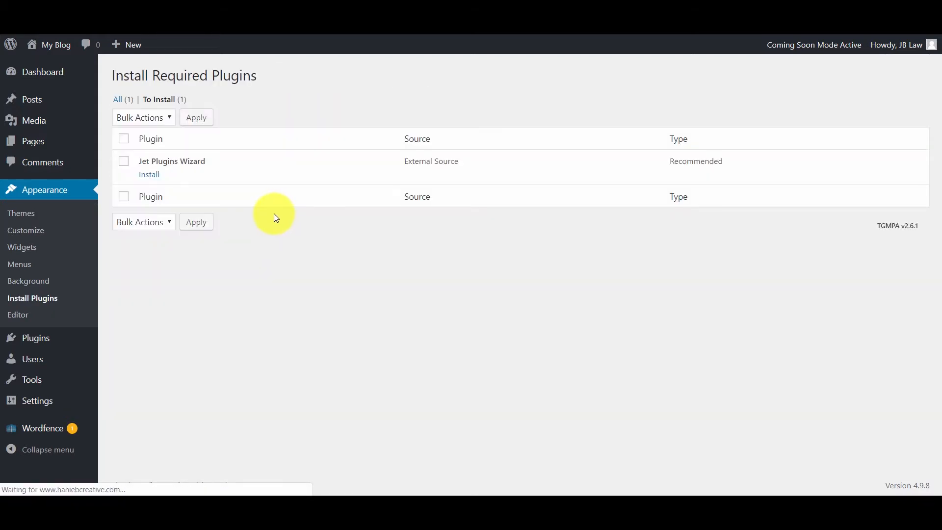
pyautogui.click(145, 175)
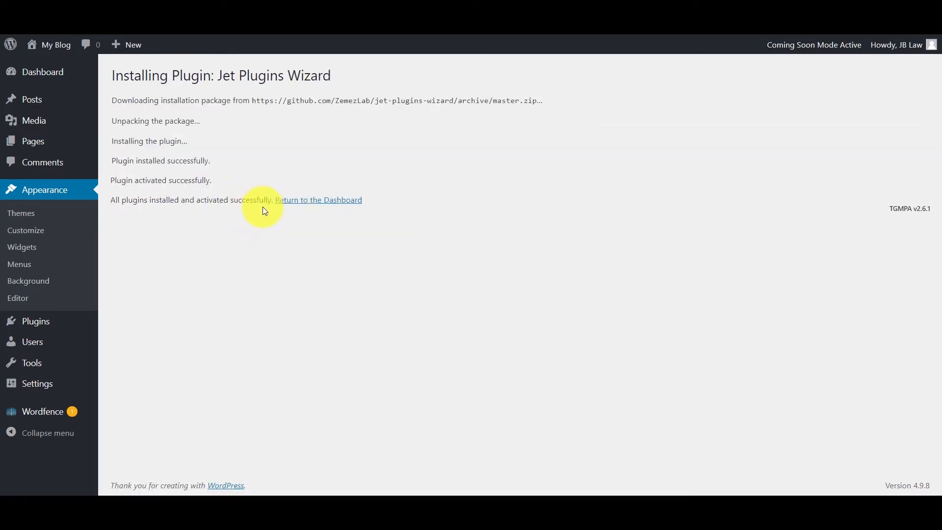
pyautogui.click(294, 204)
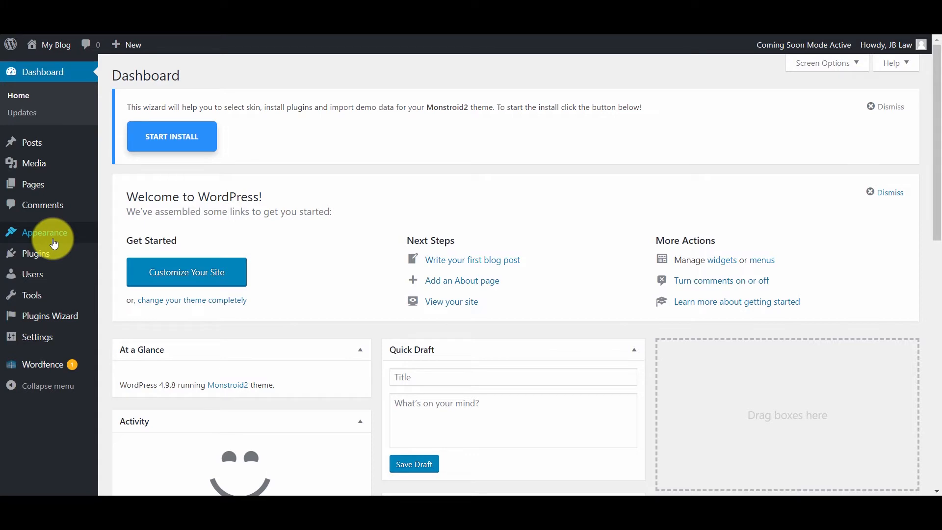
# Delete the Twenty Seventeen theme, then launch the Monstroid2 installation wizard with START INSTALL
pyautogui.moveTo(54, 244)
pyautogui.click(117, 235)
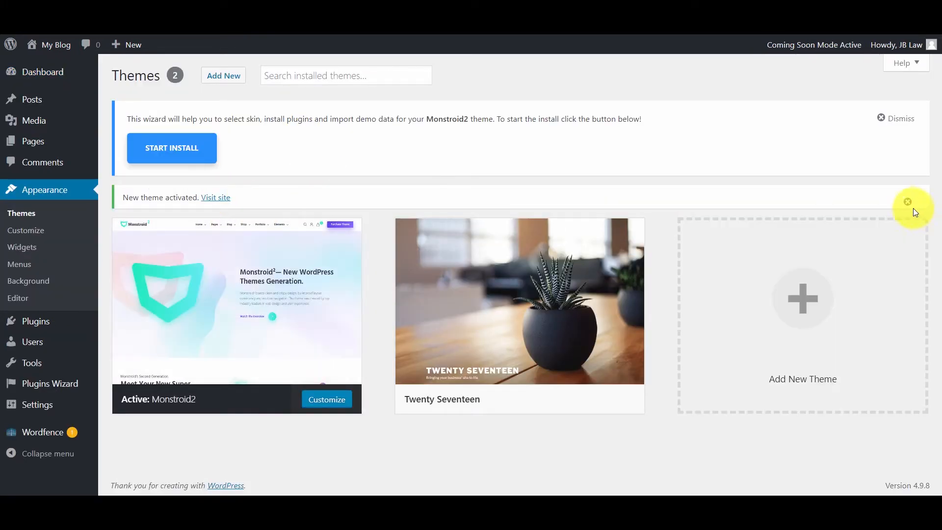
pyautogui.click(907, 203)
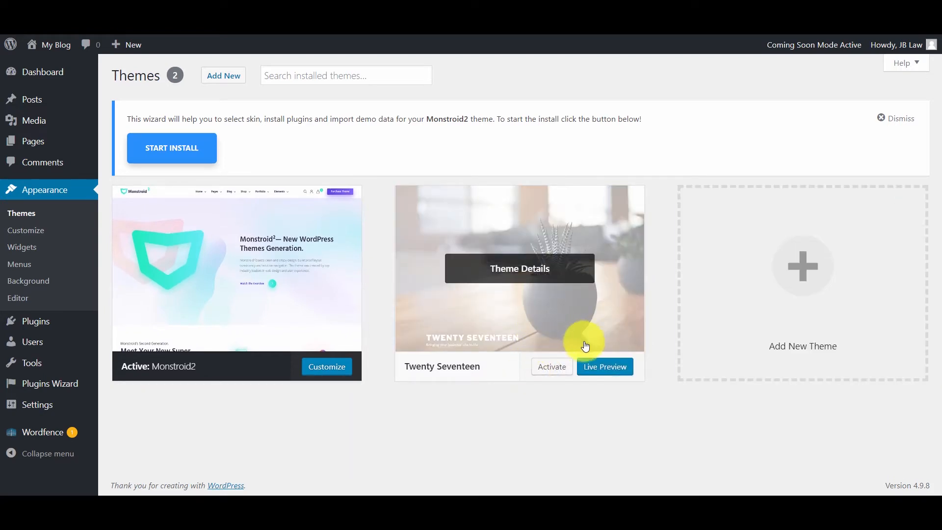
pyautogui.click(552, 283)
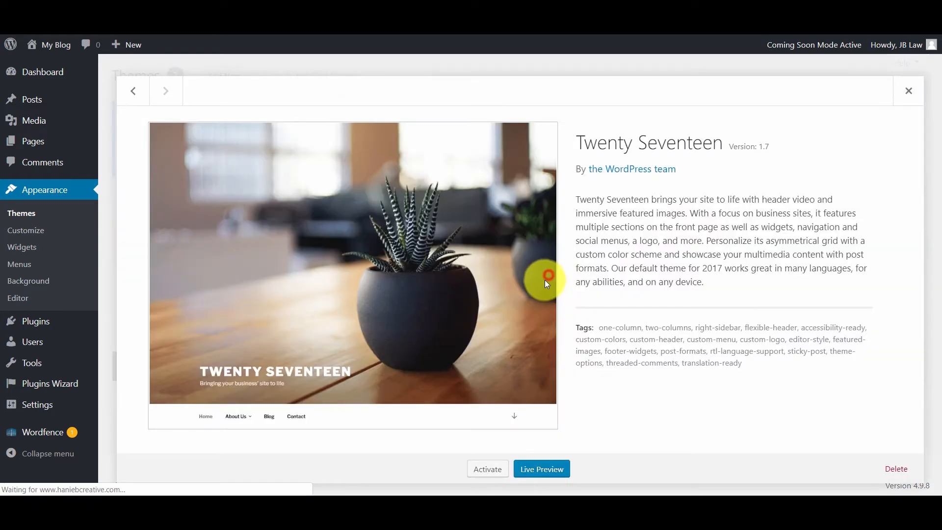
pyautogui.click(895, 469)
pyautogui.click(531, 116)
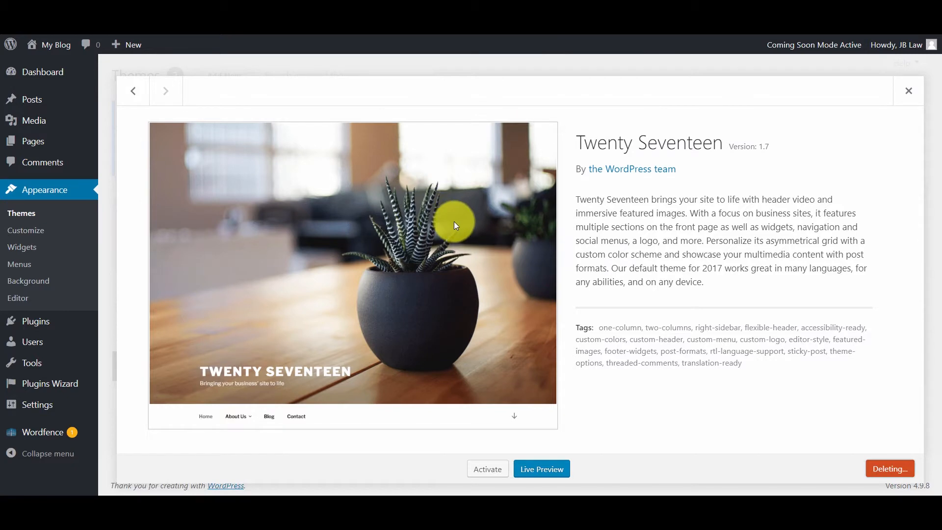
pyautogui.scroll(2, 417, 278)
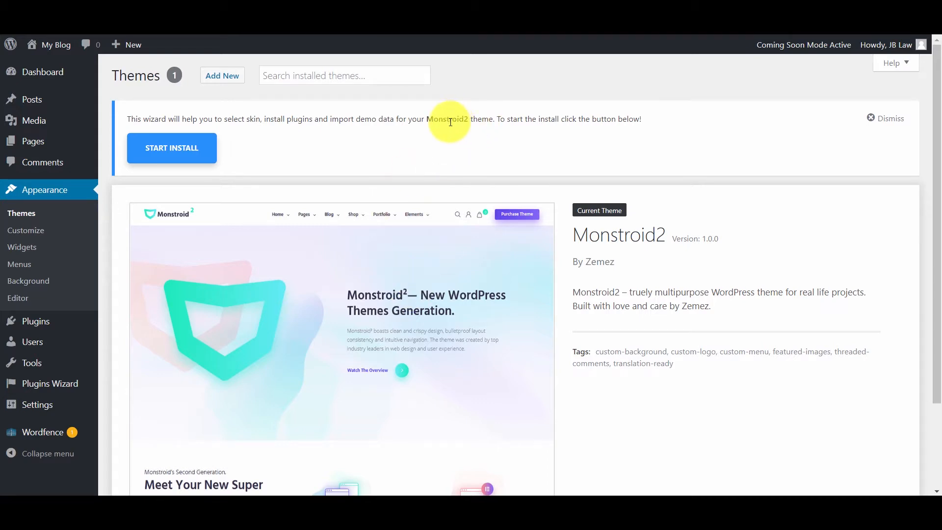
pyautogui.click(194, 156)
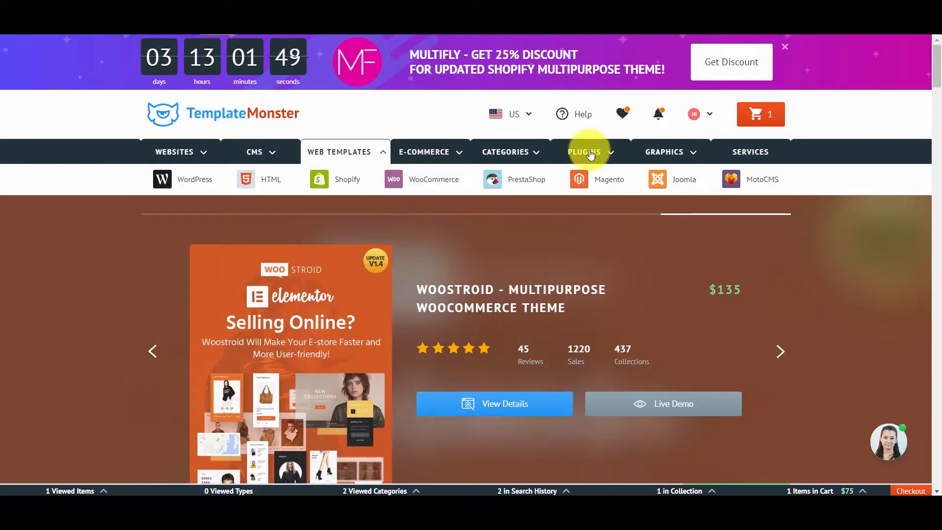
# Copy the Monstroid2 order ID from TemplateMonster Downloads into the wizard's license field and activate it
pyautogui.click(700, 115)
pyautogui.click(665, 139)
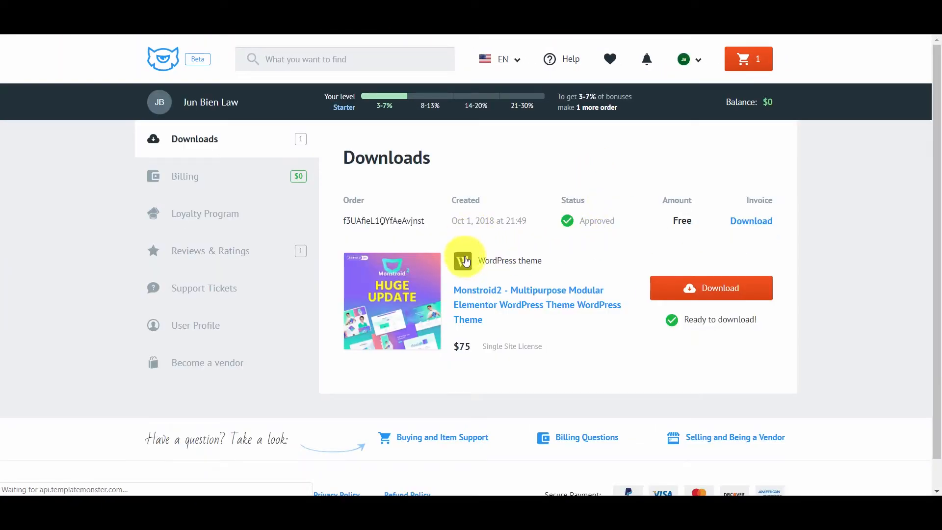
pyautogui.moveTo(343, 221); pyautogui.dragTo(420, 218)
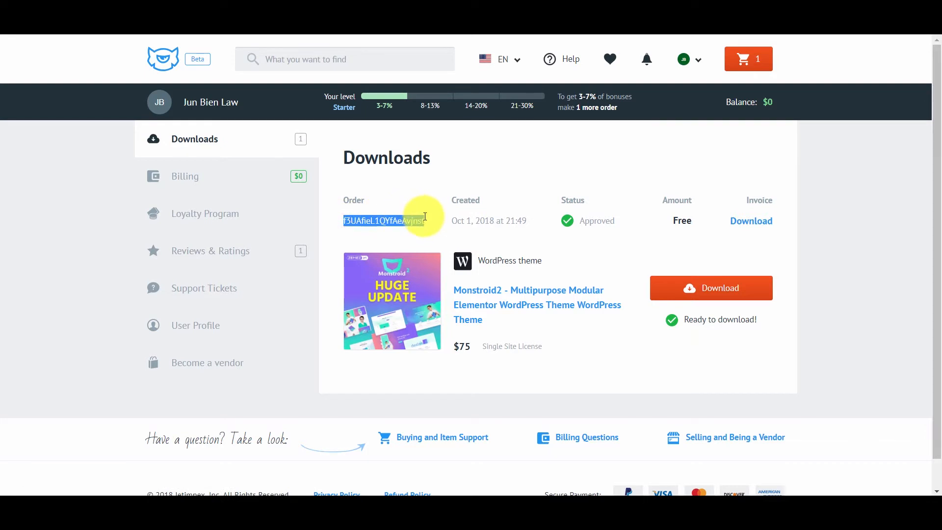
pyautogui.rightClick(415, 219)
pyautogui.click(426, 226)
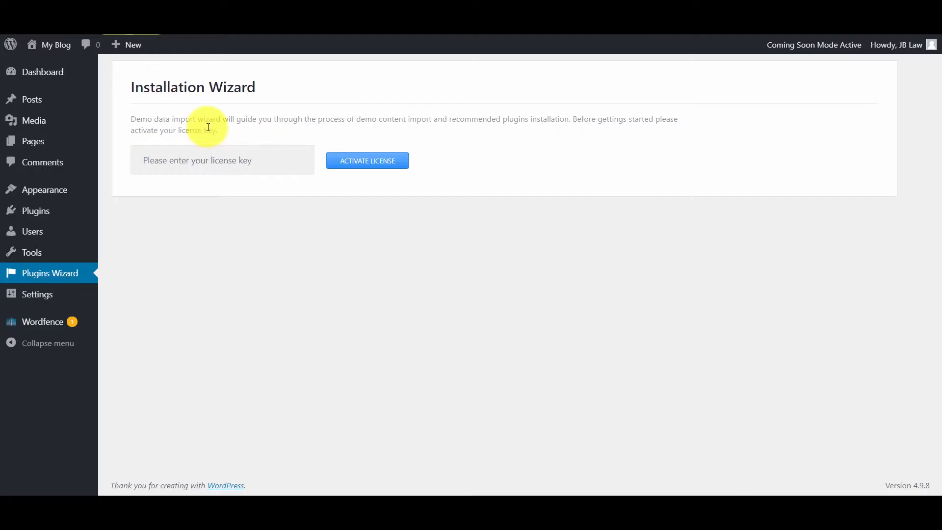
pyautogui.rightClick(190, 161)
pyautogui.click(240, 261)
pyautogui.click(372, 164)
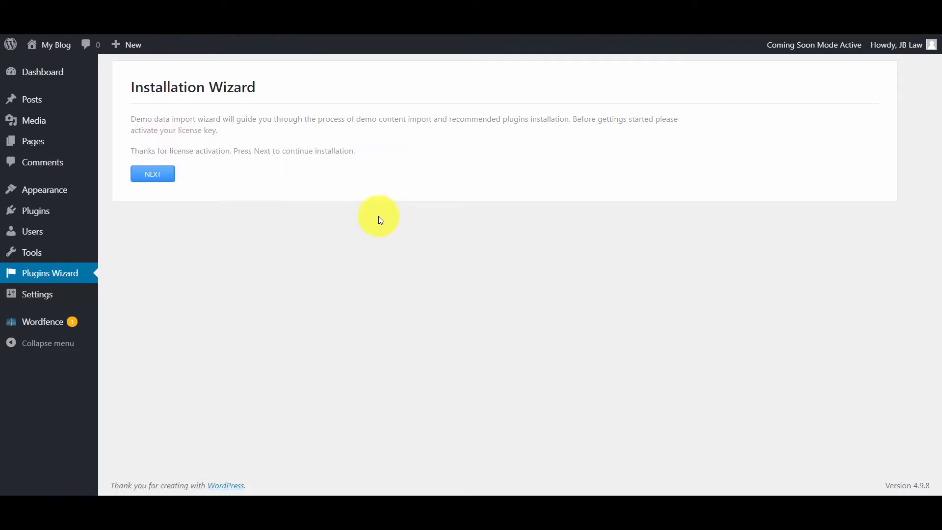
# Continue to the skin list and open the Monstroid2 and Skillogica demos in new tabs
pyautogui.click(159, 174)
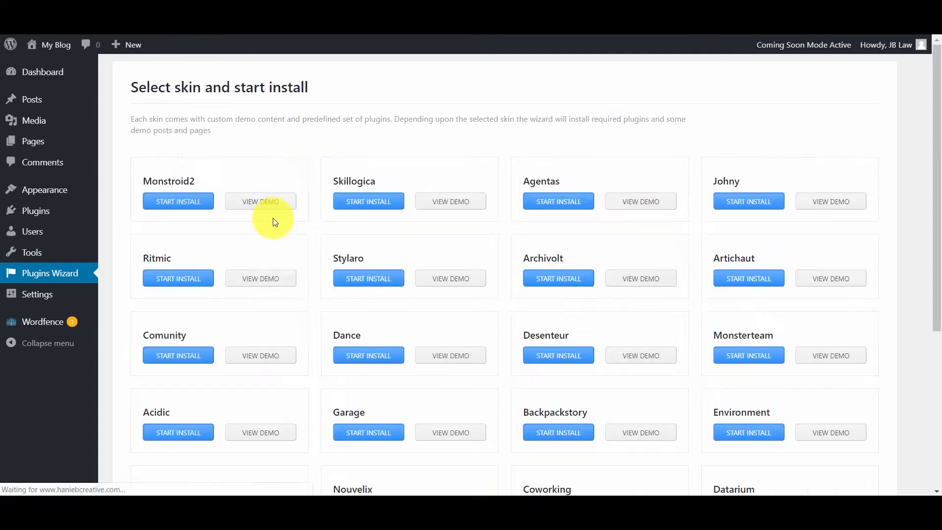
pyautogui.rightClick(264, 380)
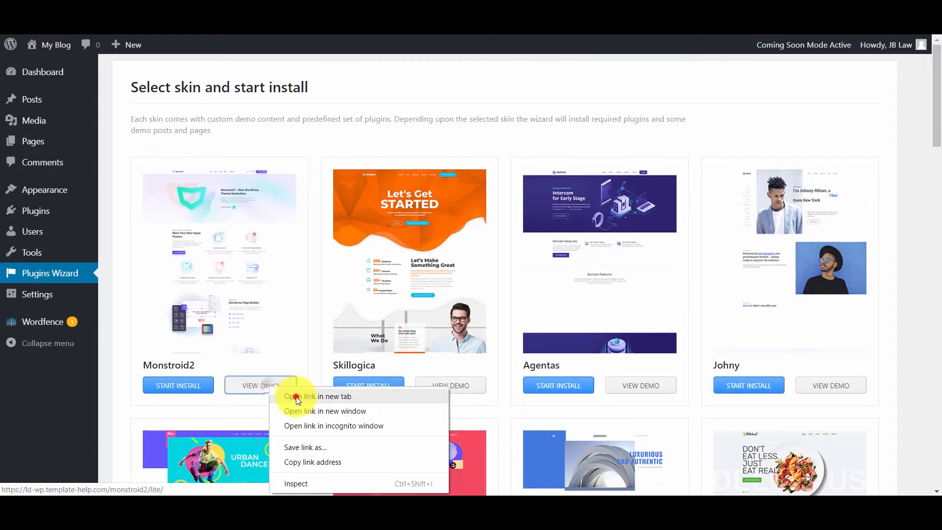
pyautogui.click(293, 396)
pyautogui.rightClick(453, 388)
pyautogui.click(485, 391)
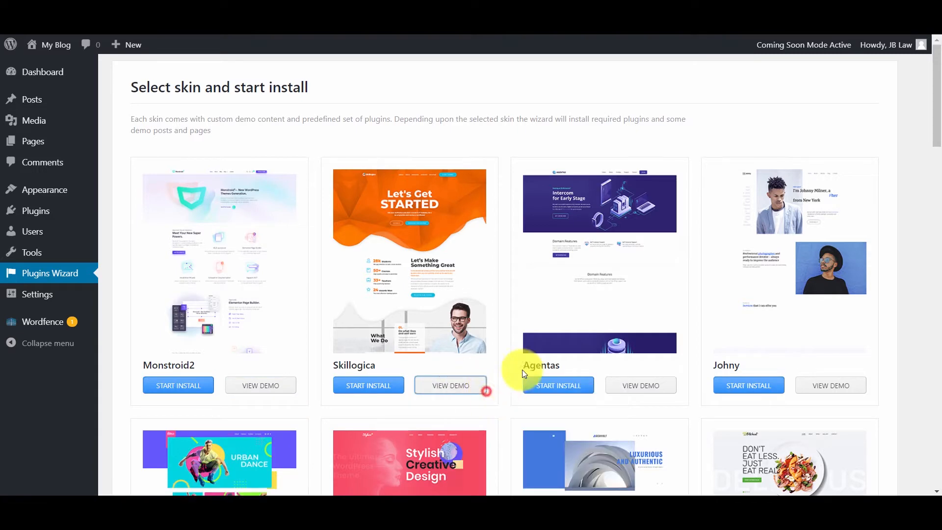
# Open the Comunity demo in a new tab, then view the Coworking skin's demo
pyautogui.scroll(-1, 553, 255)
pyautogui.scroll(-10, 555, 256)
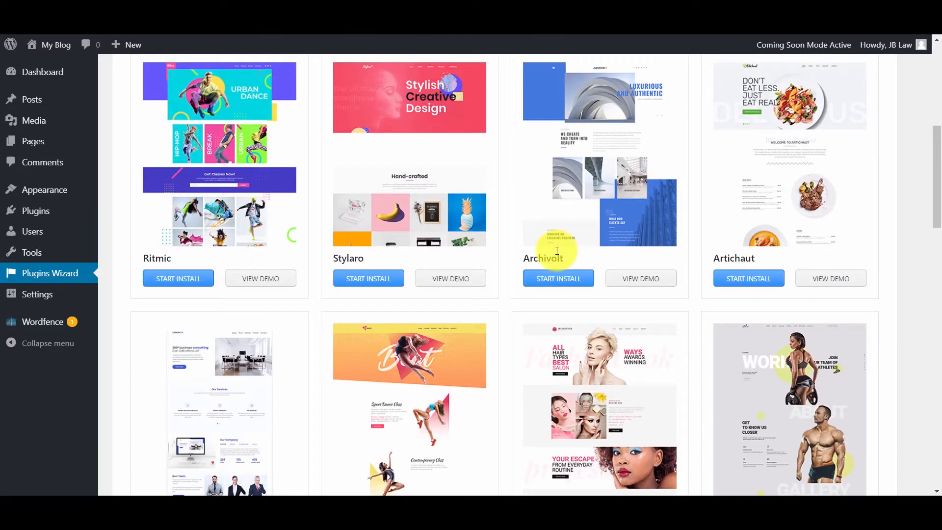
pyautogui.scroll(-1, 537, 231)
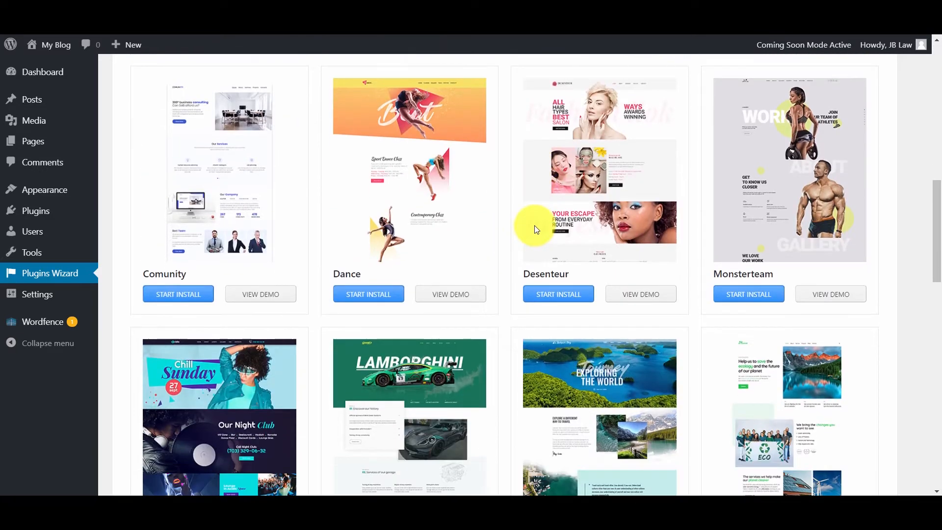
pyautogui.rightClick(252, 296)
pyautogui.click(271, 307)
pyautogui.scroll(-6, 492, 309)
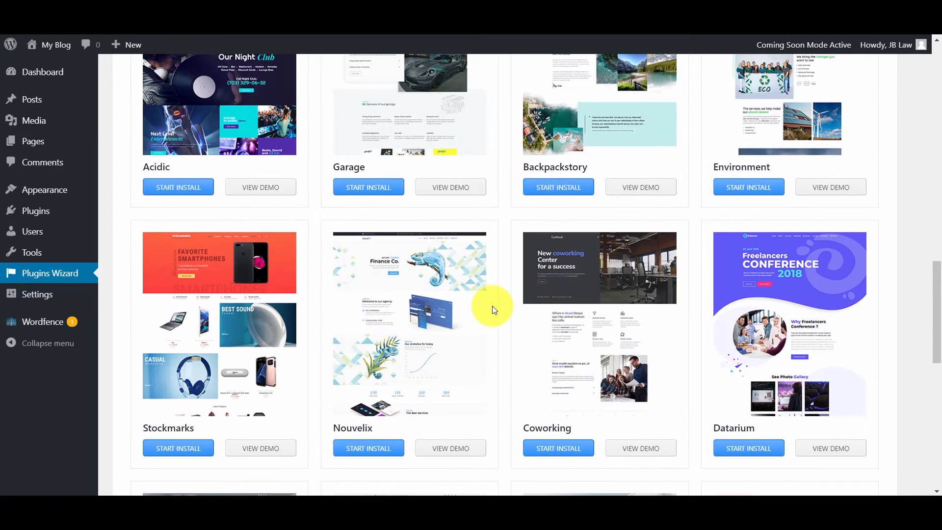
pyautogui.scroll(-2, 494, 310)
pyautogui.click(641, 326)
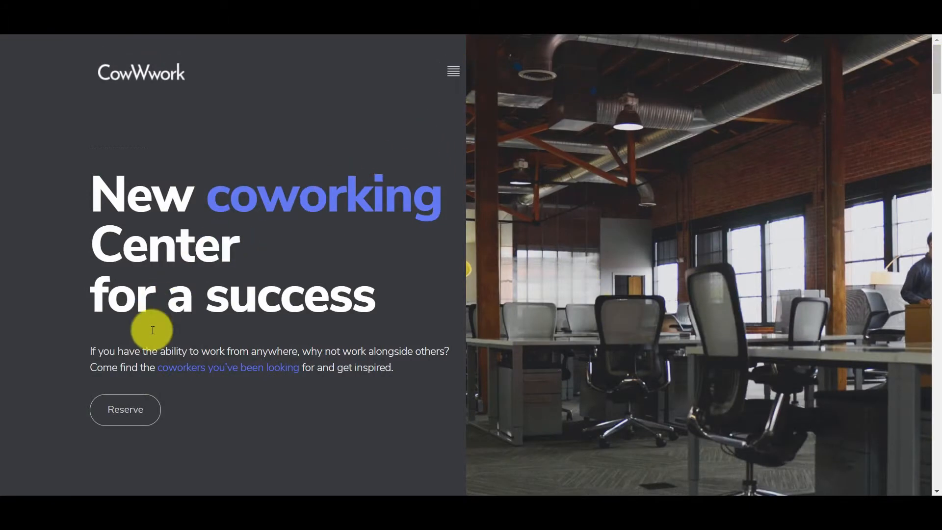
# Scroll the Coworking demo and toggle the Business Support and Coworking Investment Fund accordions
pyautogui.moveTo(936, 64); pyautogui.dragTo(933, 125)
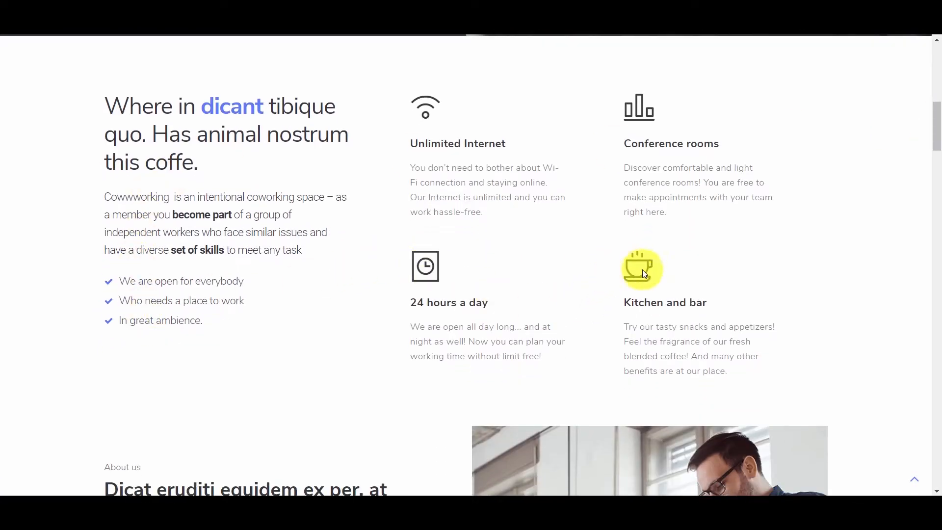
pyautogui.moveTo(938, 127); pyautogui.dragTo(937, 165)
pyautogui.click(417, 174)
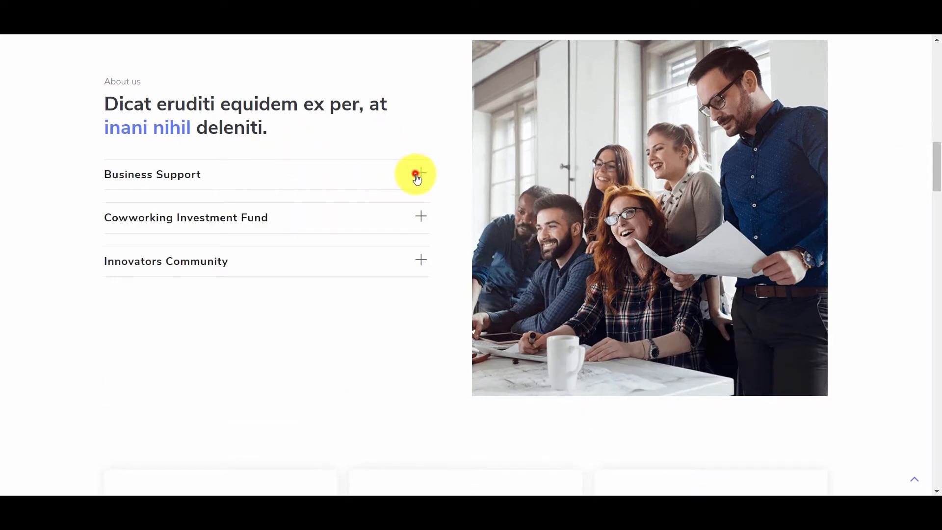
pyautogui.click(424, 219)
pyautogui.click(423, 219)
# Browse the services, team and pricing sections, then return to the skin-selection list
pyautogui.moveTo(937, 168); pyautogui.dragTo(939, 216)
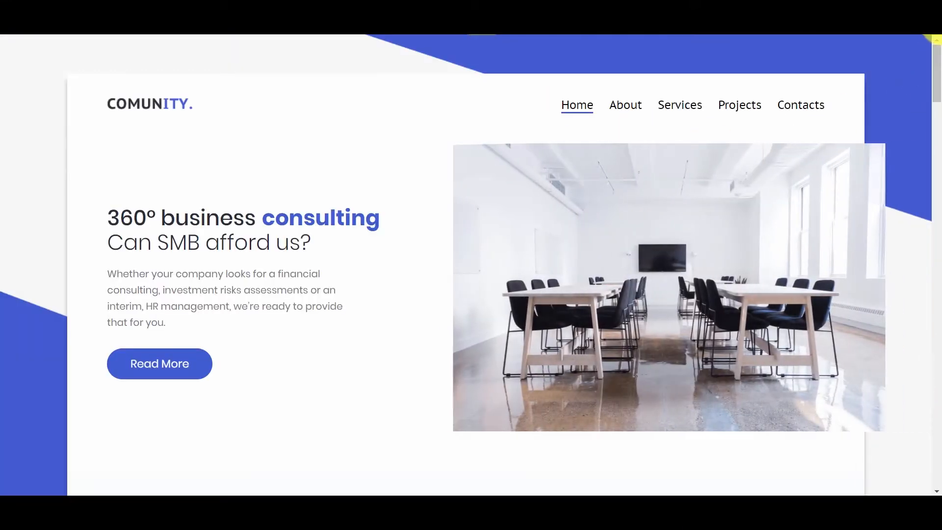
pyautogui.scroll(-9, 936, 95)
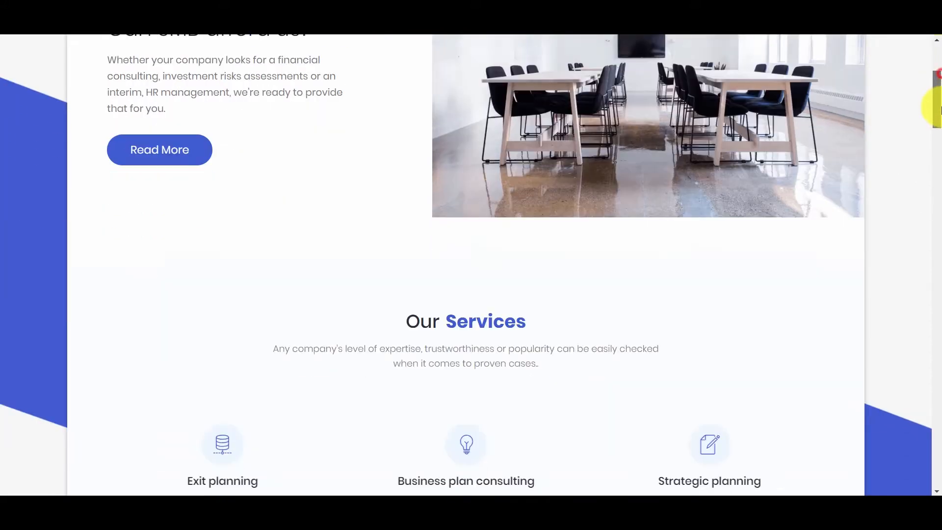
pyautogui.click(589, 227)
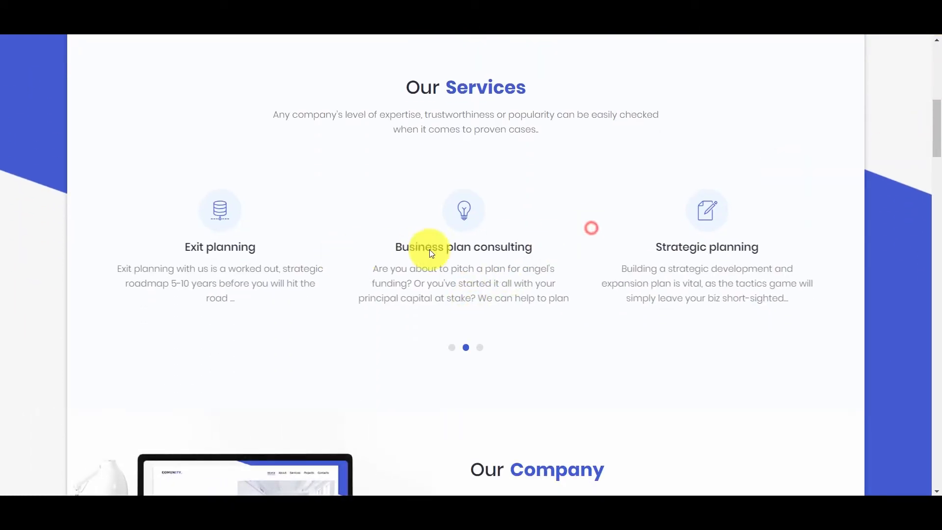
pyautogui.moveTo(935, 121); pyautogui.dragTo(931, 235)
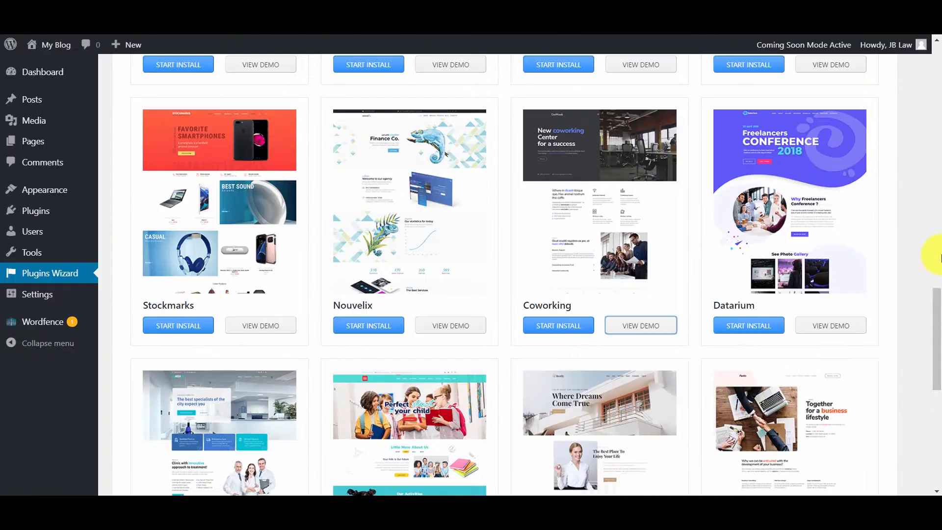
pyautogui.scroll(1, 932, 252)
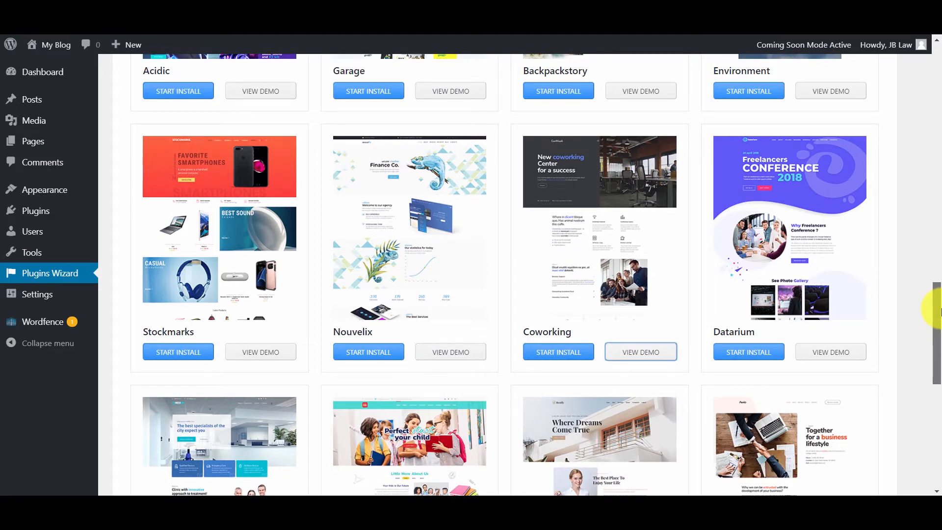
# Start installing the Coworking skin and install its recommended plugins
pyautogui.click(560, 352)
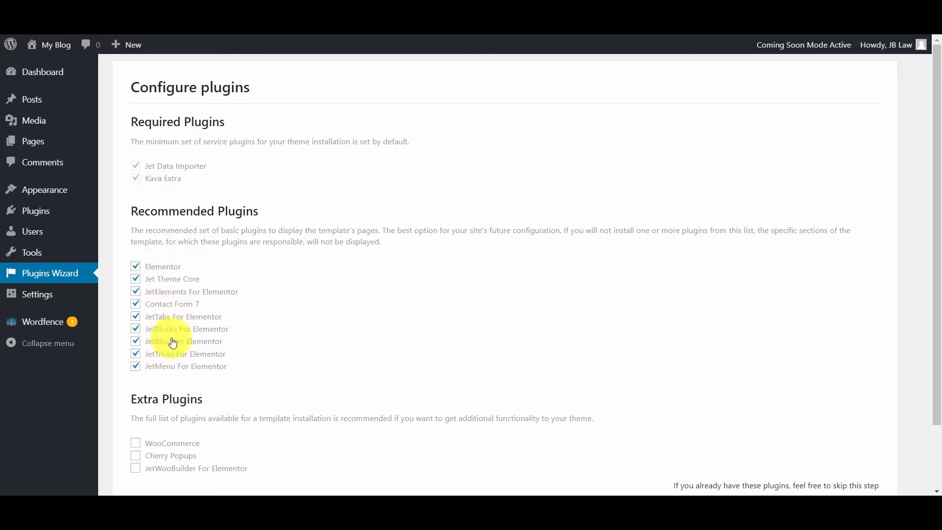
pyautogui.scroll(-2, 937, 199)
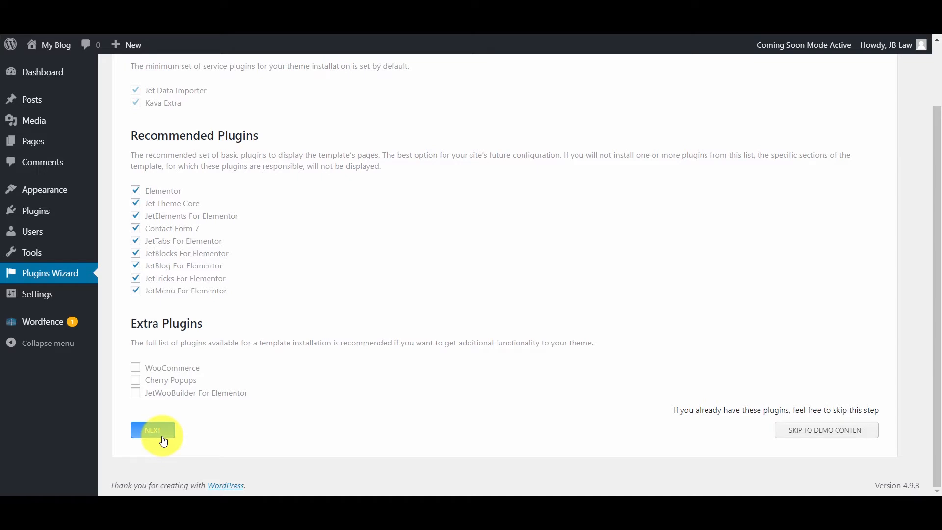
pyautogui.click(164, 440)
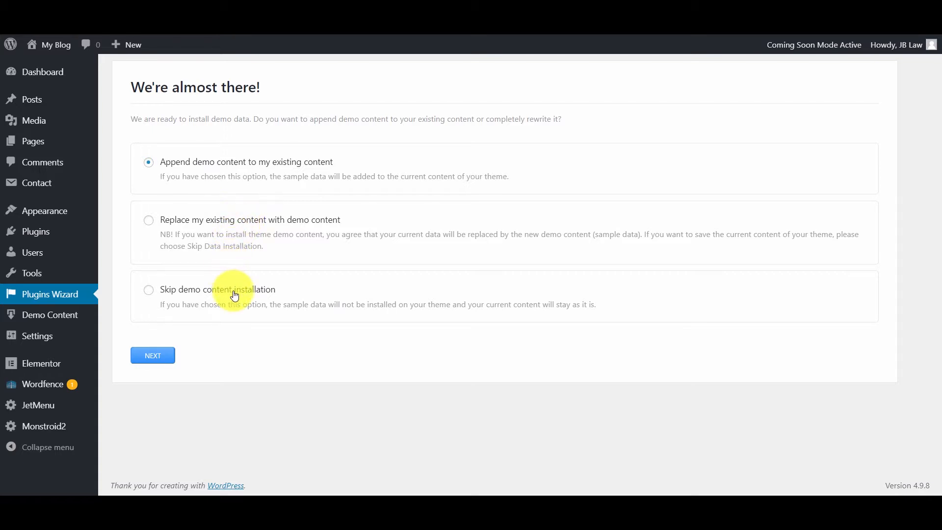
# Choose to replace existing content and import the Coworking demo data
pyautogui.click(149, 219)
pyautogui.click(153, 356)
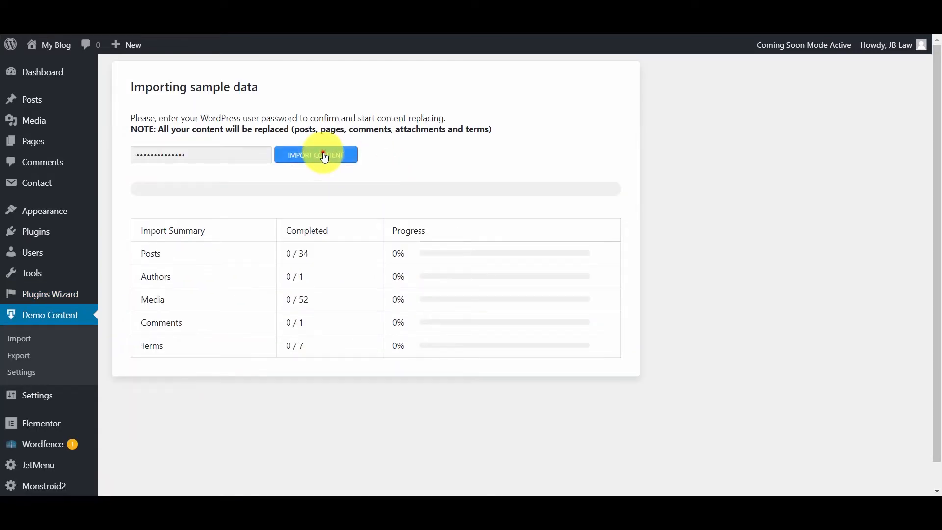
pyautogui.click(323, 153)
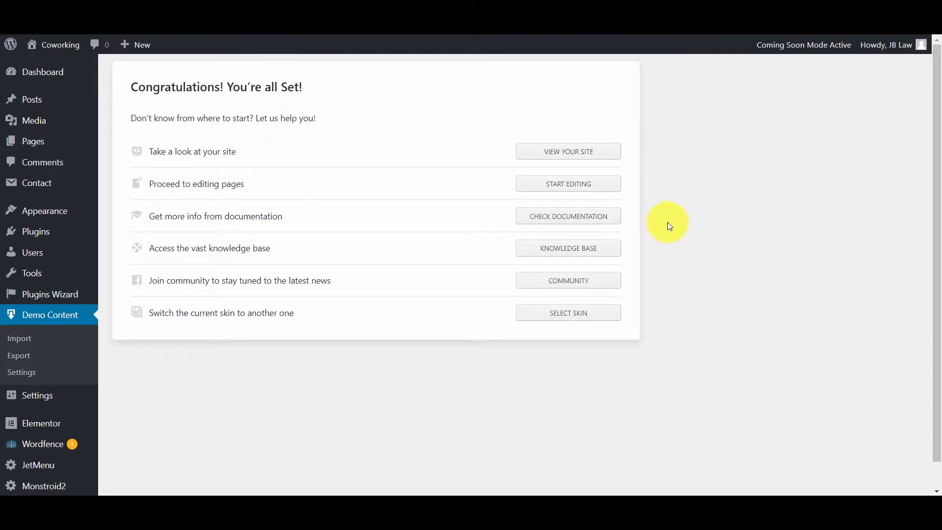
# View the finished Coworking front page and scroll down through it
pyautogui.click(567, 153)
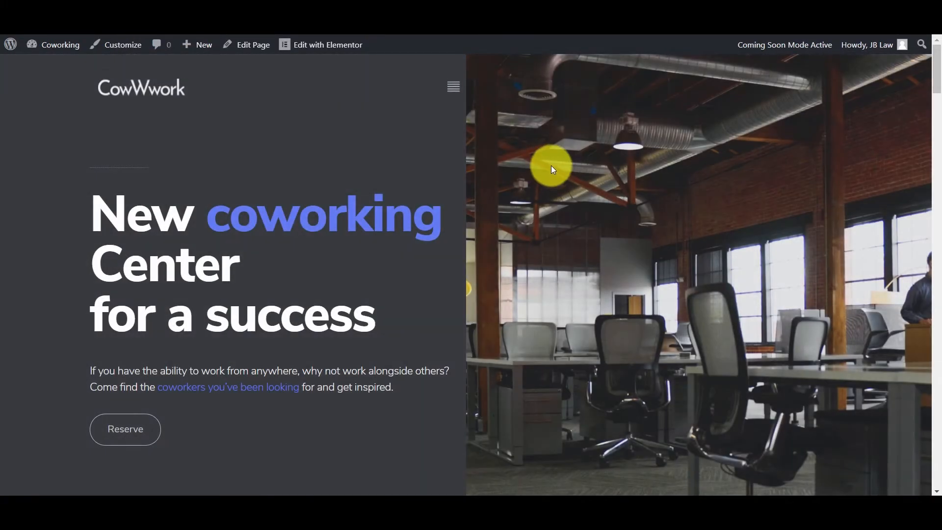
pyautogui.moveTo(937, 52); pyautogui.dragTo(937, 280)
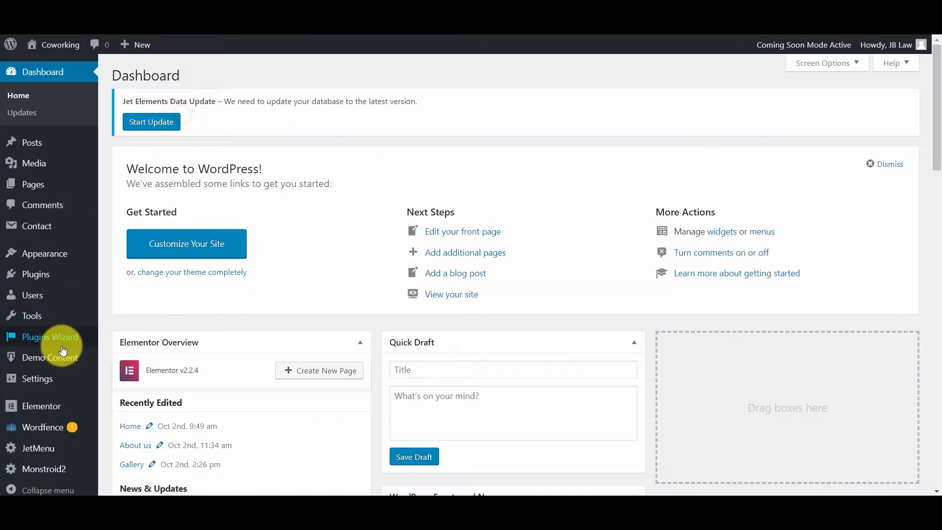
# Delete the Akismet Anti-Spam plugin, then visit the Plugins Wizard and return to the Dashboard
pyautogui.click(63, 276)
pyautogui.moveTo(939, 165); pyautogui.dragTo(905, 172)
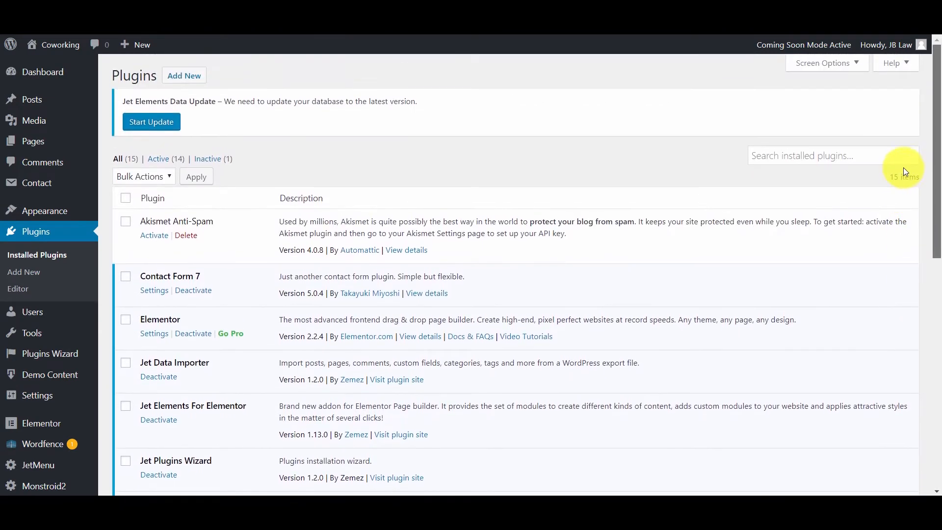
pyautogui.click(195, 237)
pyautogui.click(536, 102)
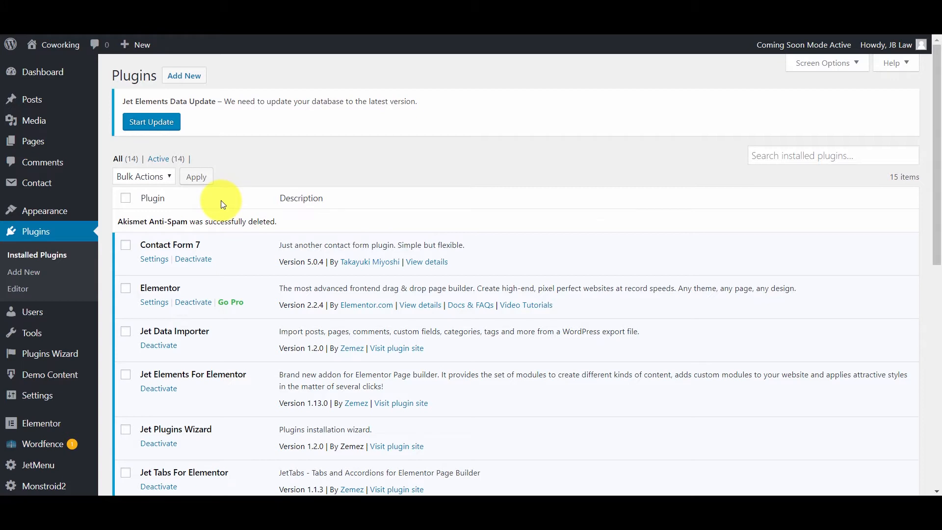
pyautogui.click(63, 356)
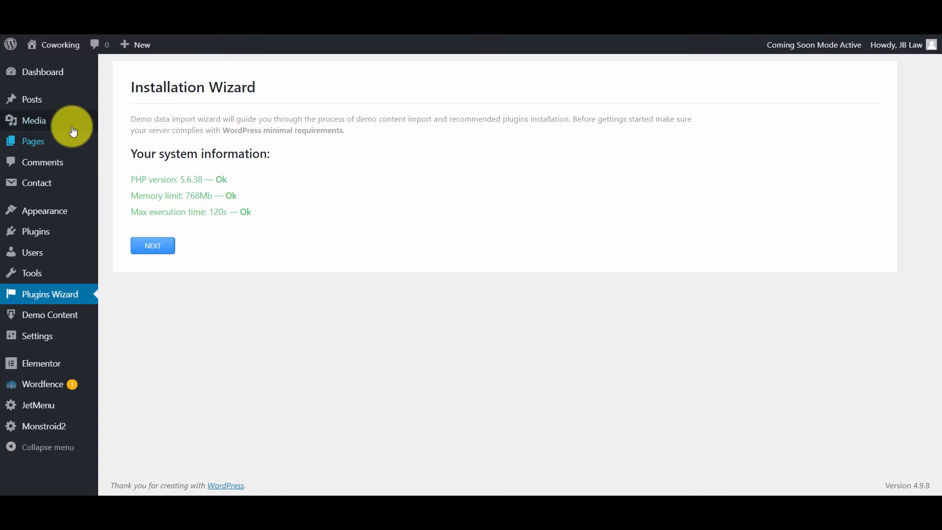
pyautogui.click(40, 76)
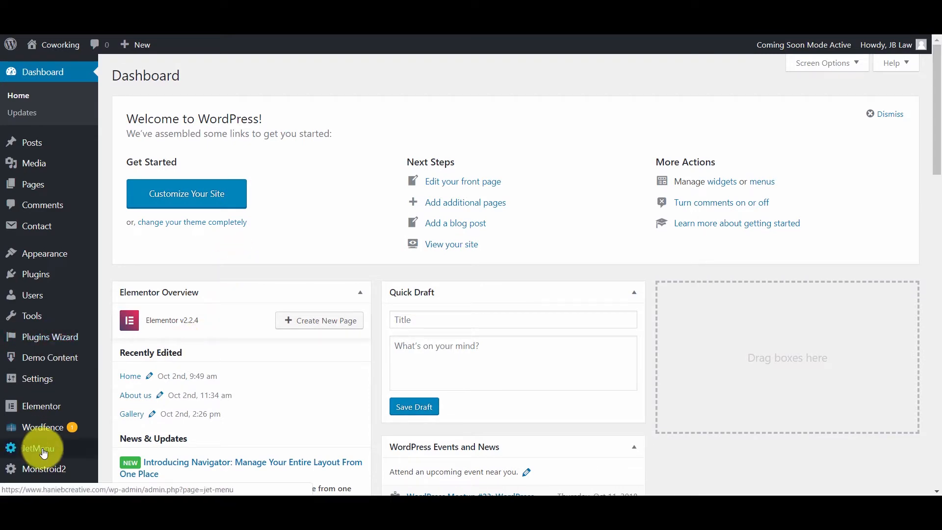
# Install and activate the Monstroid2 child theme from the Monstroid2 Theme page
pyautogui.click(53, 471)
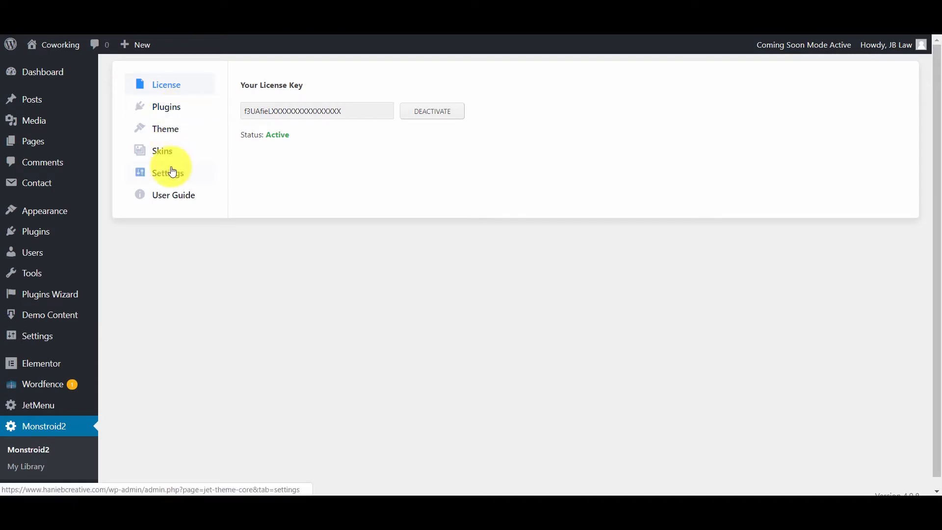
pyautogui.click(176, 128)
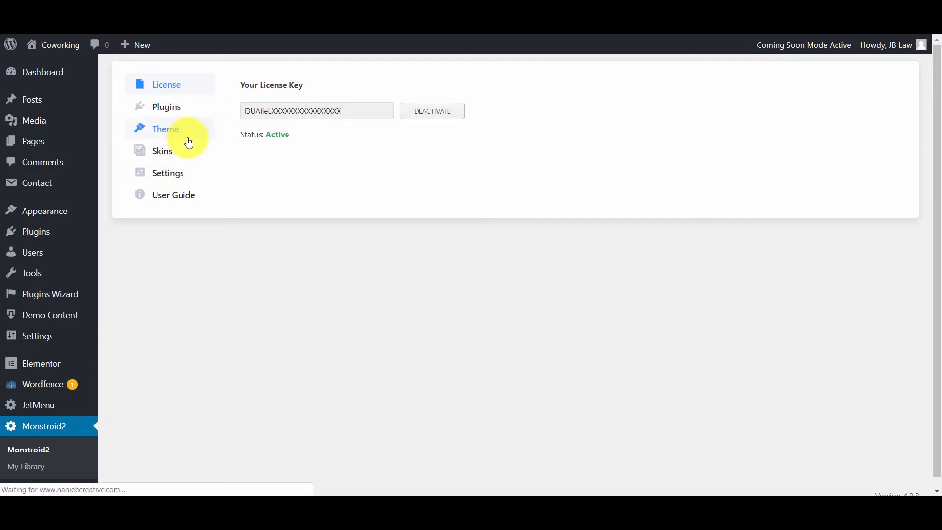
pyautogui.scroll(-3, 351, 304)
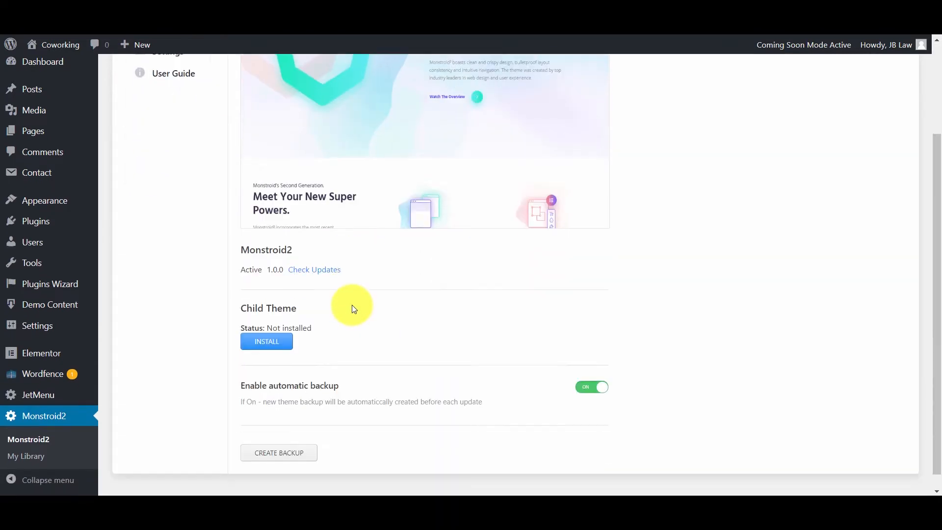
pyautogui.click(272, 326)
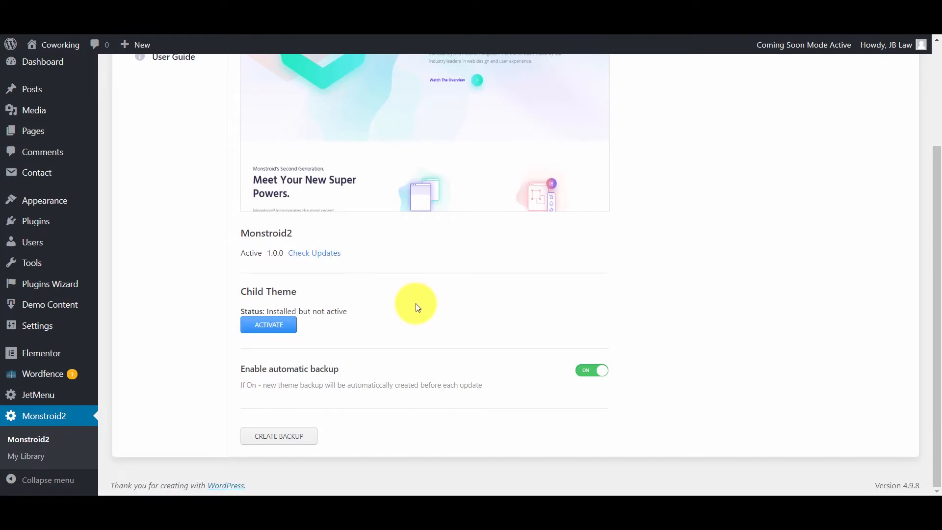
pyautogui.click(281, 325)
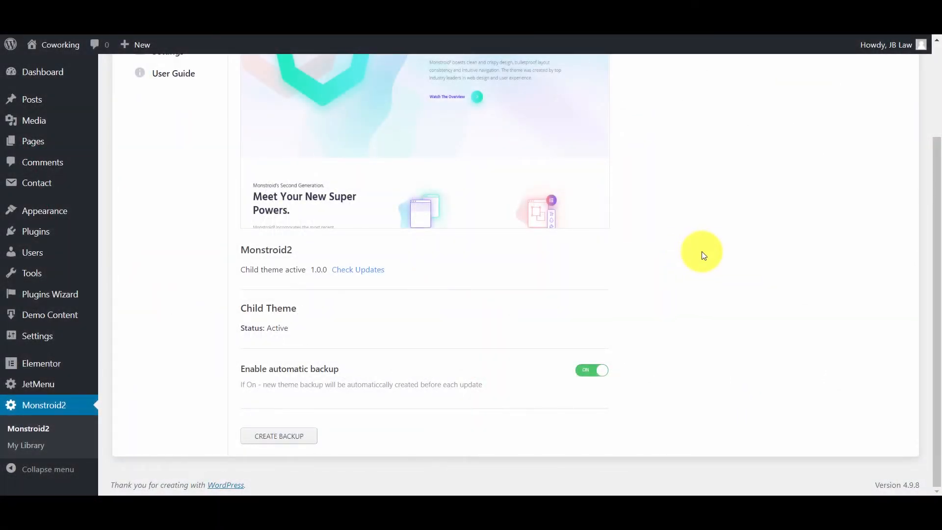
# Look through the saved templates in Elementor's My Templates list
pyautogui.click(71, 363)
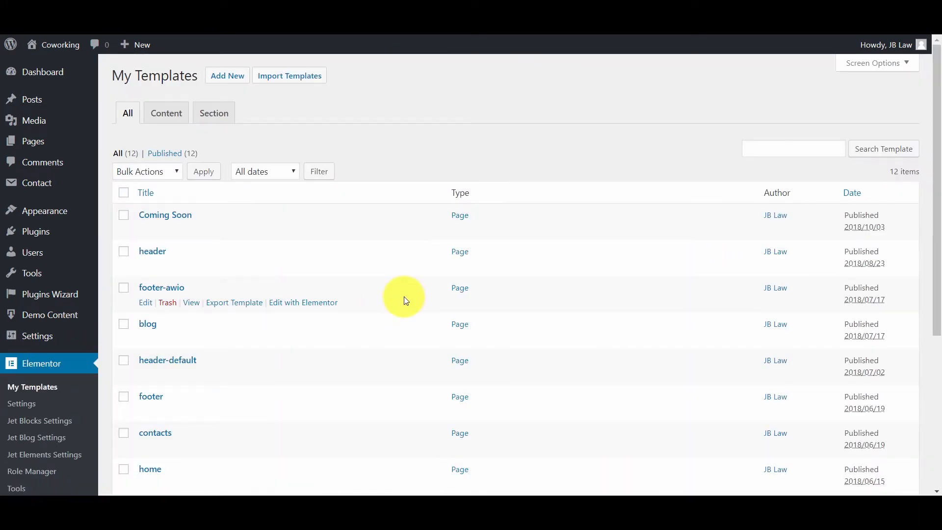
pyautogui.scroll(-1, 406, 300)
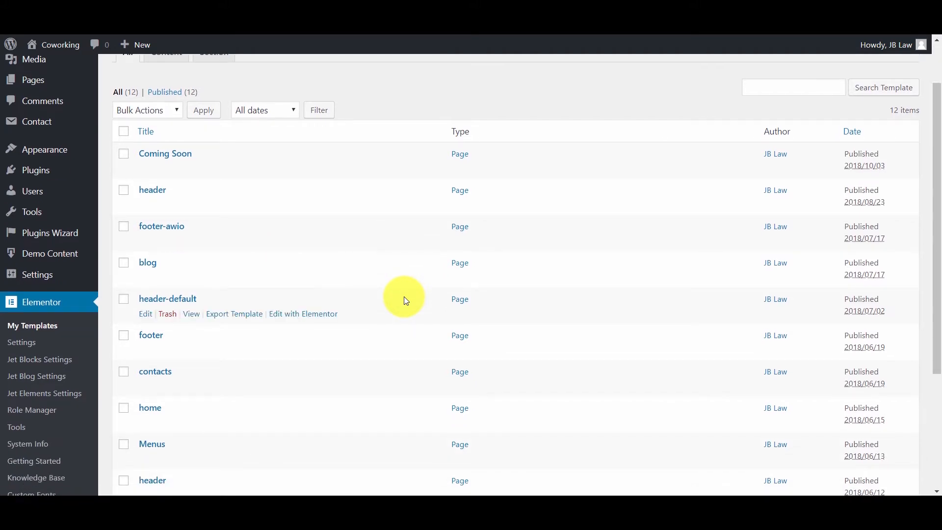
pyautogui.scroll(-1, 406, 299)
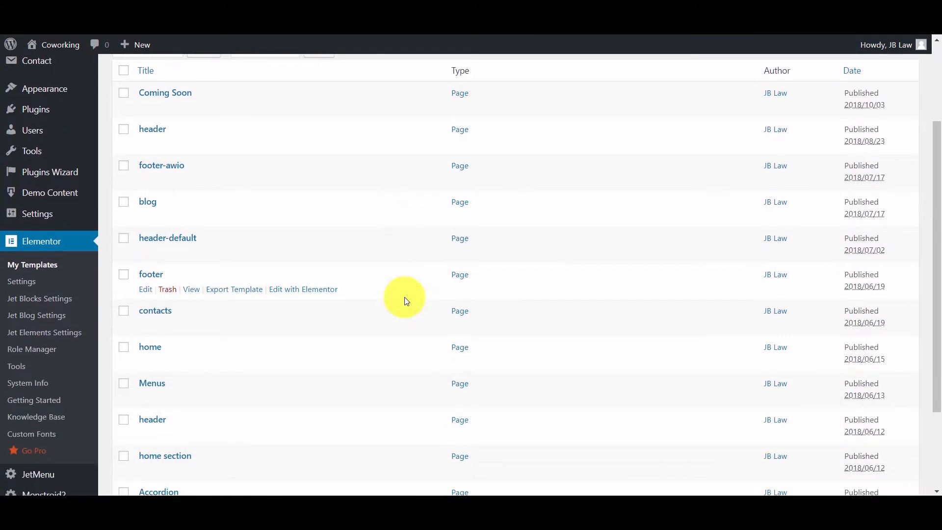
pyautogui.scroll(1, 362, 296)
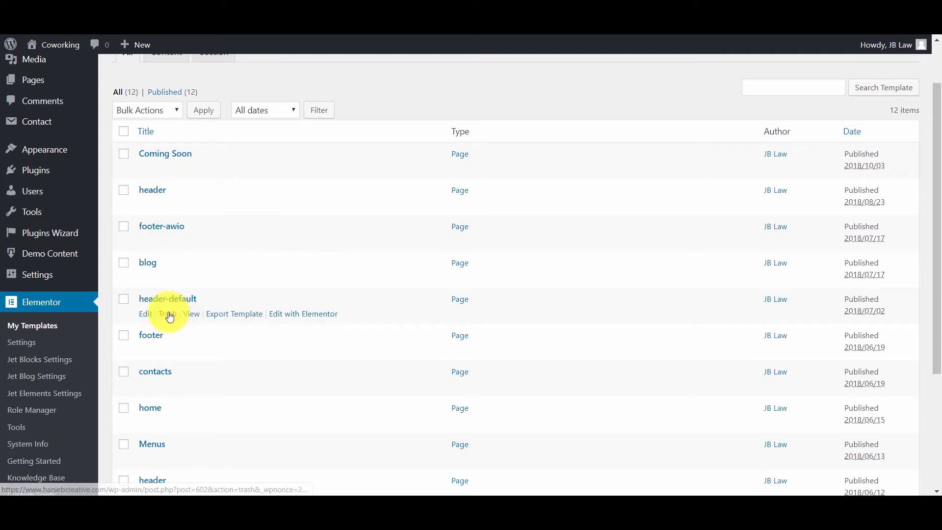
# In Elementor's Advanced settings, keep Editing Handles on Show and save the changes
pyautogui.click(34, 345)
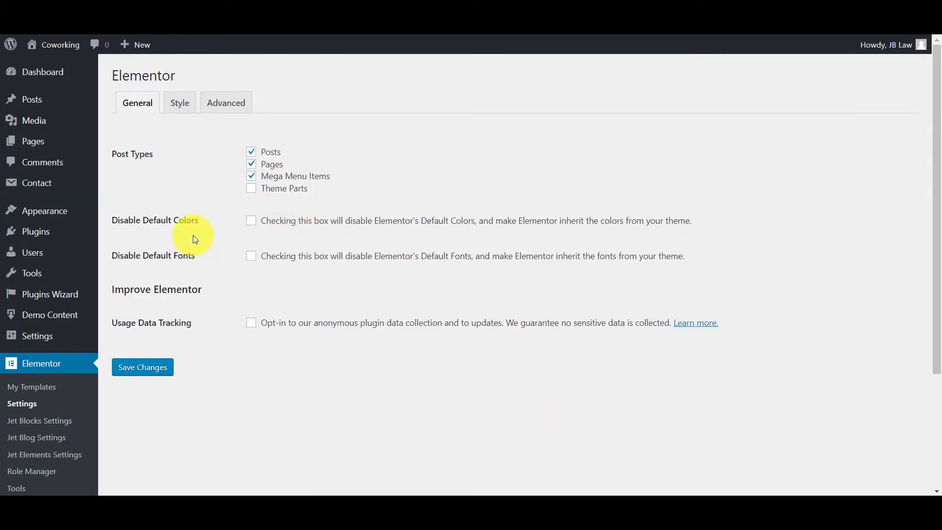
pyautogui.click(230, 101)
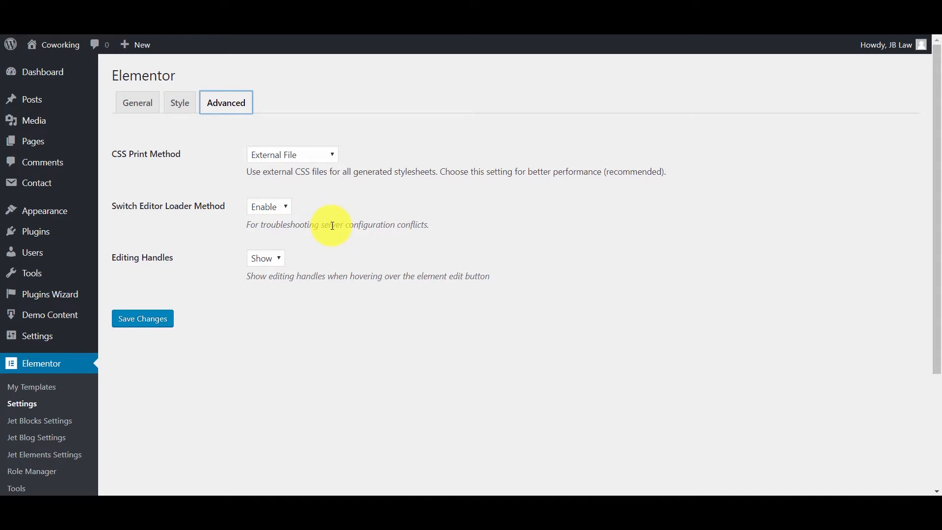
pyautogui.click(273, 262)
pyautogui.click(267, 287)
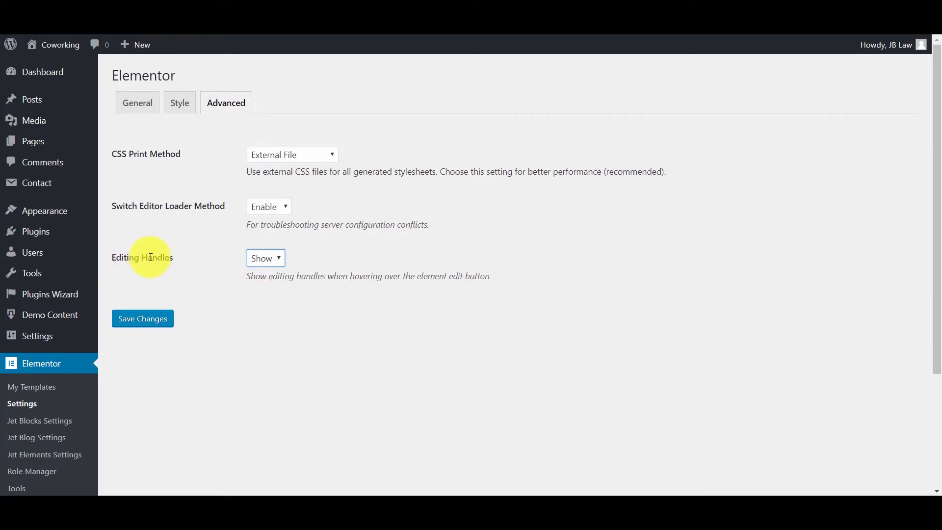
pyautogui.click(153, 322)
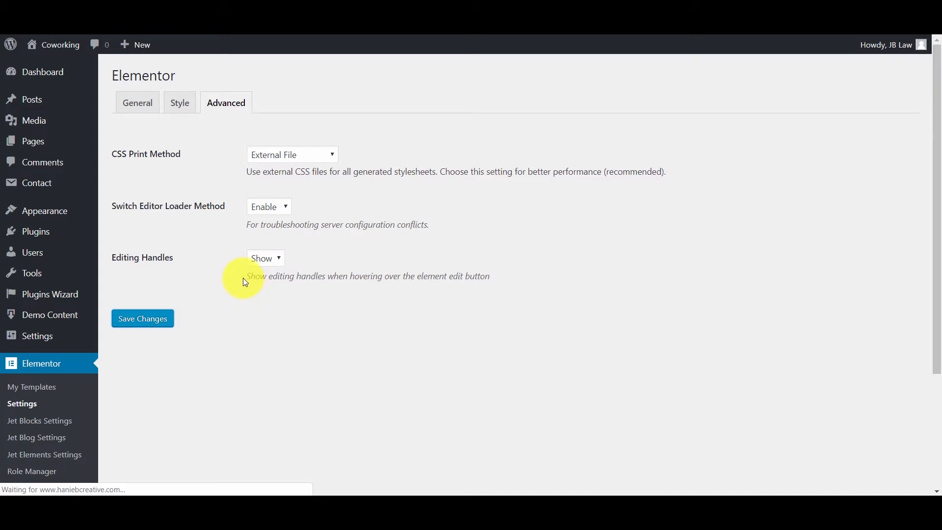
# Change the Site Title to 'JB' and the Tagline to 'Marketing', and save
pyautogui.moveTo(60, 337)
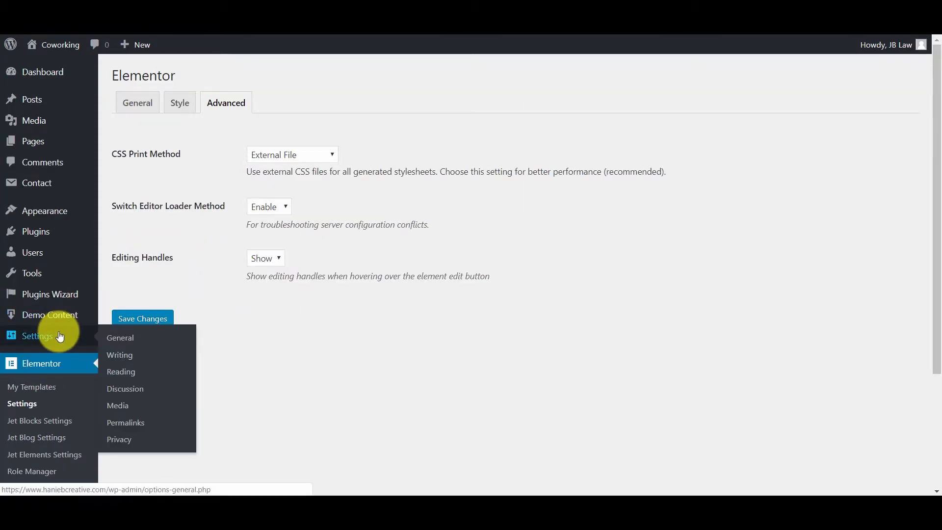
pyautogui.click(120, 334)
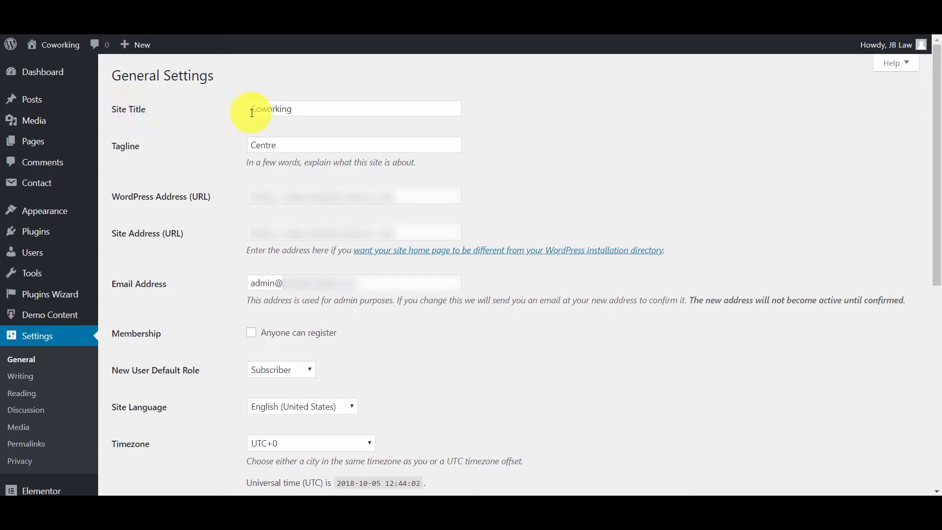
pyautogui.moveTo(324, 106); pyautogui.dragTo(245, 119)
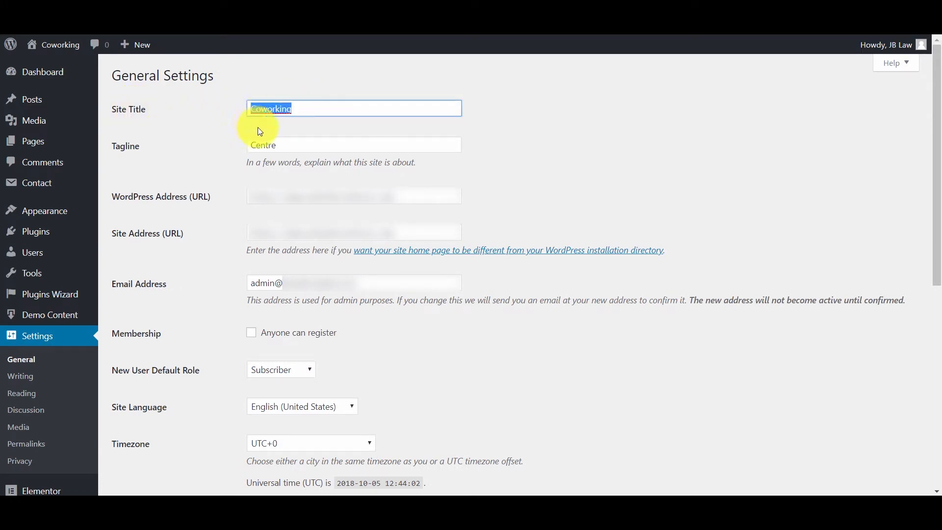
pyautogui.press('BackSpace')
pyautogui.write('JB')
pyautogui.moveTo(285, 145); pyautogui.dragTo(239, 153)
pyautogui.write('Marketing')
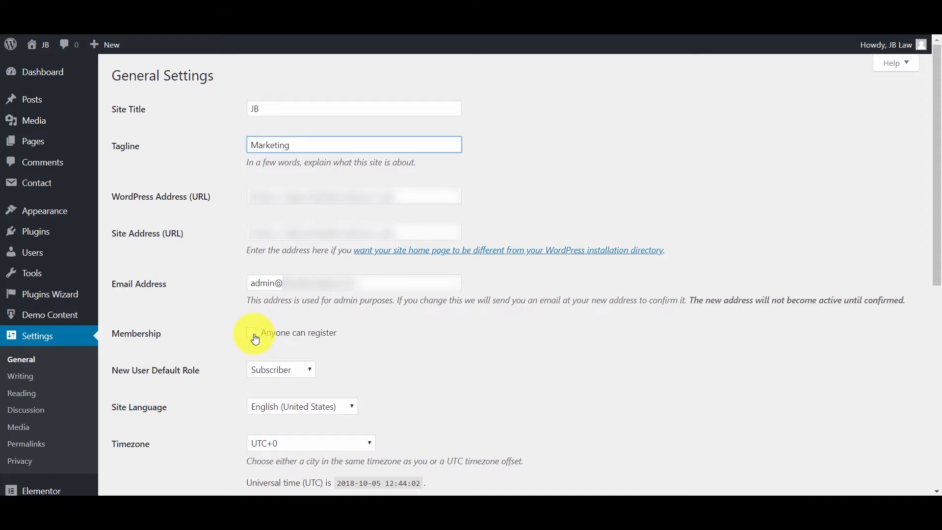
pyautogui.scroll(-8, 254, 338)
pyautogui.click(157, 437)
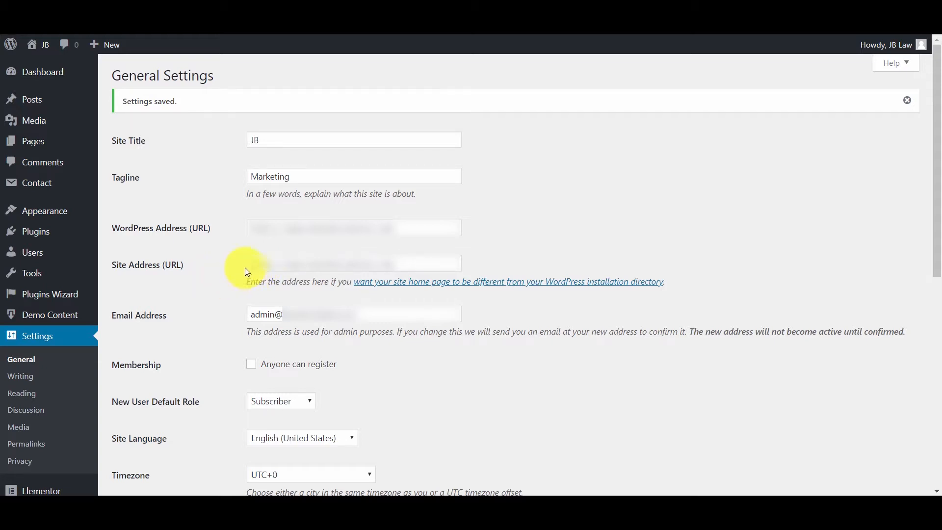
# Open the live site in a new tab and switch to it
pyautogui.rightClick(42, 45)
pyautogui.click(58, 71)
pyautogui.hotkey('ctrl', 'Tab')
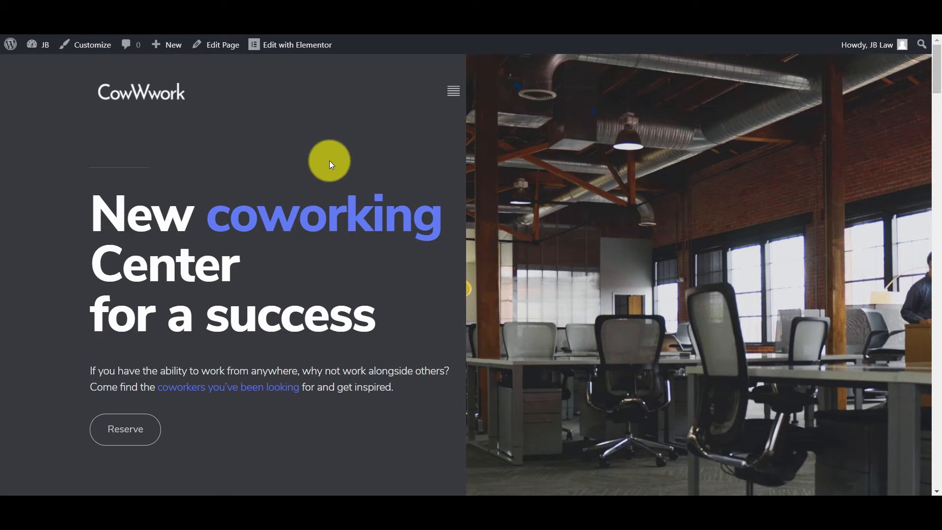
# Scroll through the live CowWwork front page and back to the top
pyautogui.scroll(-10, 329, 162)
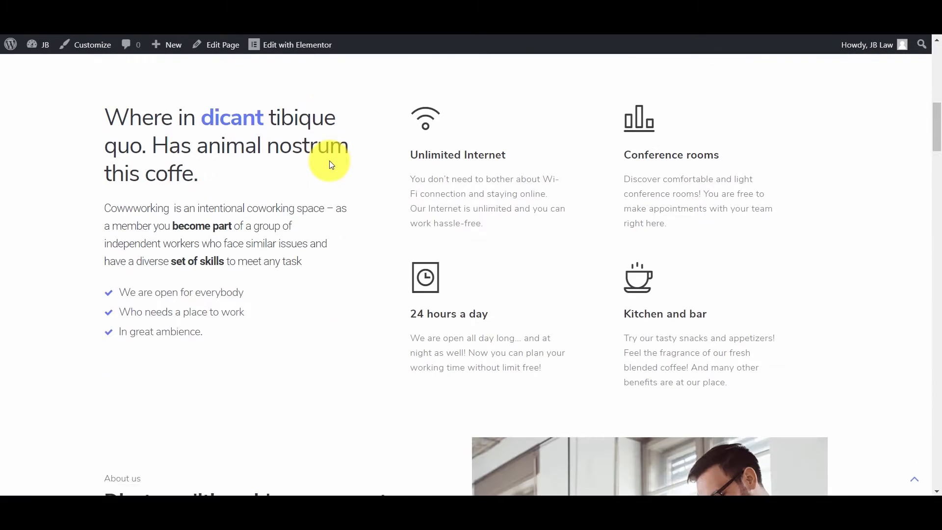
pyautogui.scroll(8, 330, 162)
pyautogui.scroll(2, 330, 161)
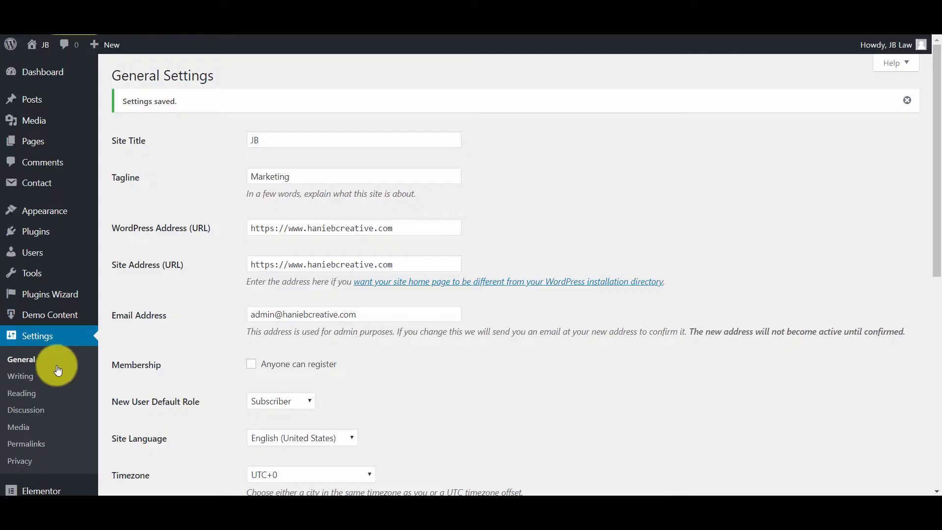
pyautogui.scroll(-5, 51, 351)
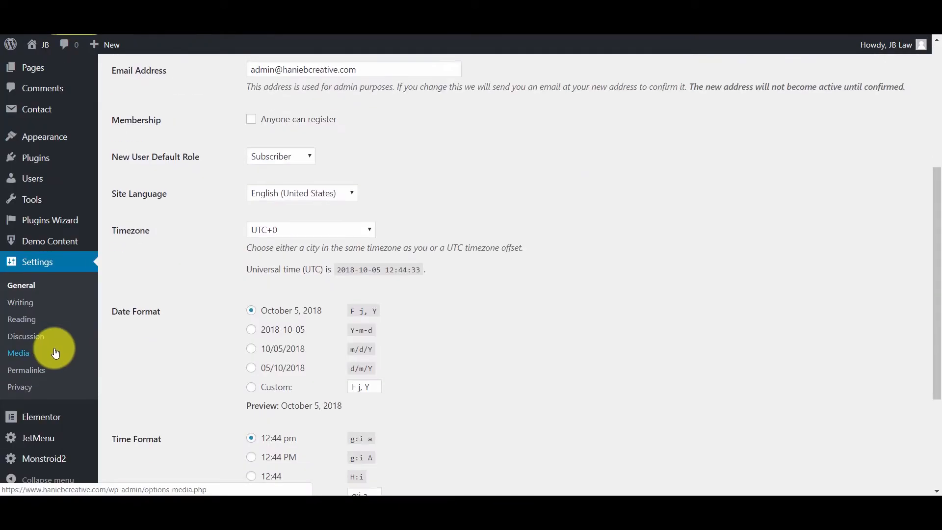
# Open Elementor's Tools page on the Maintenance Mode tab
pyautogui.click(59, 417)
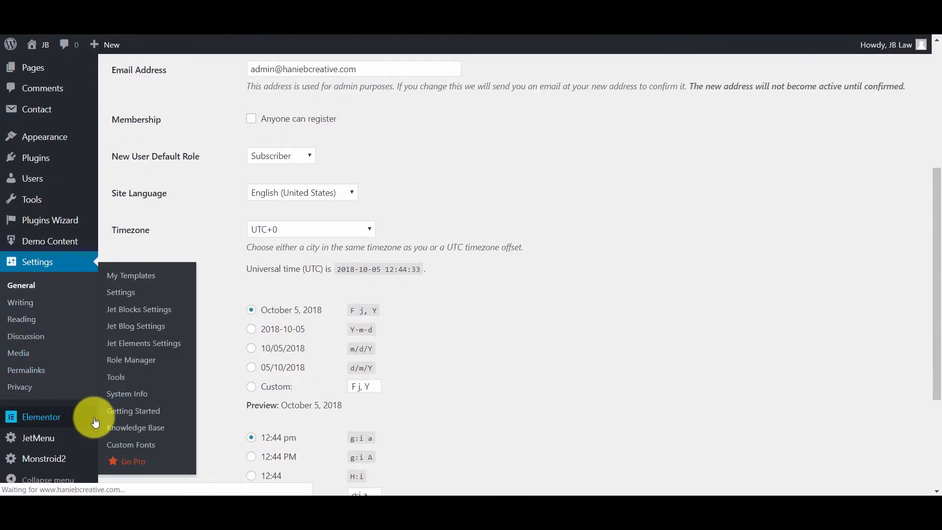
pyautogui.scroll(-3, 49, 383)
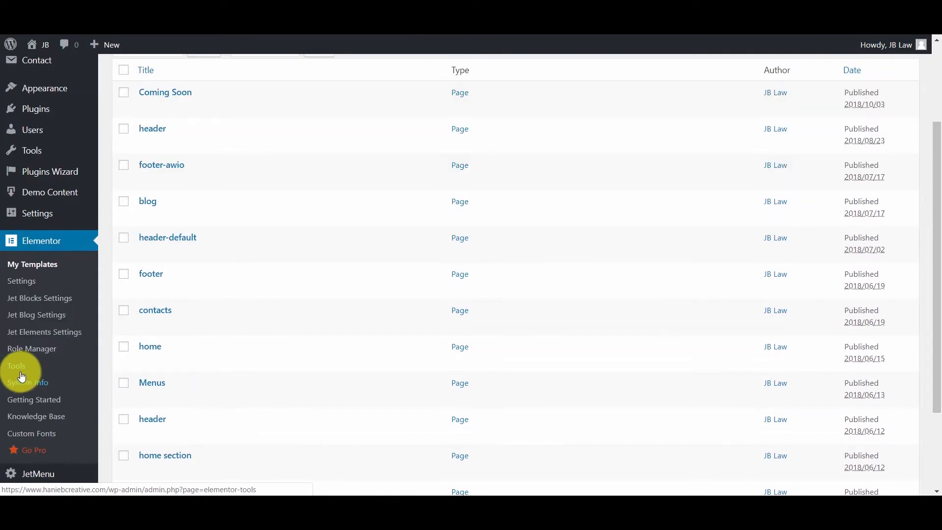
pyautogui.click(20, 376)
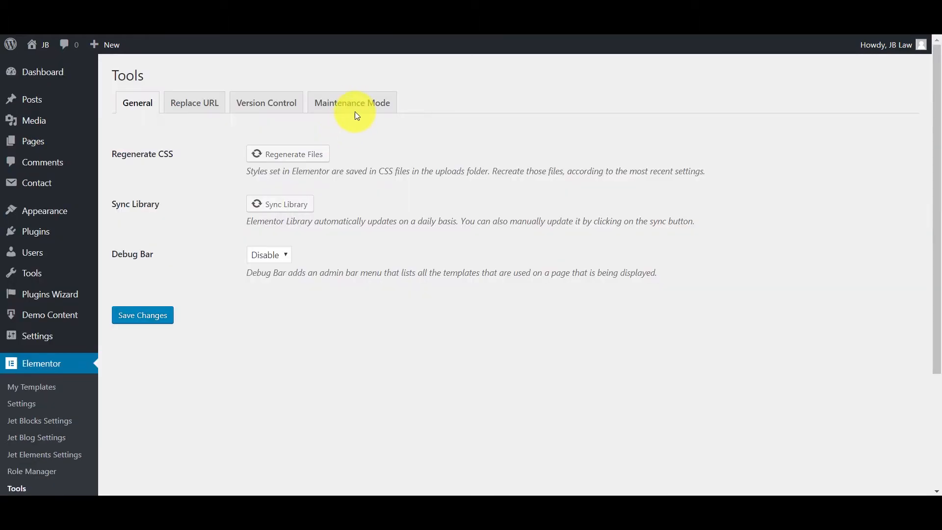
pyautogui.click(358, 108)
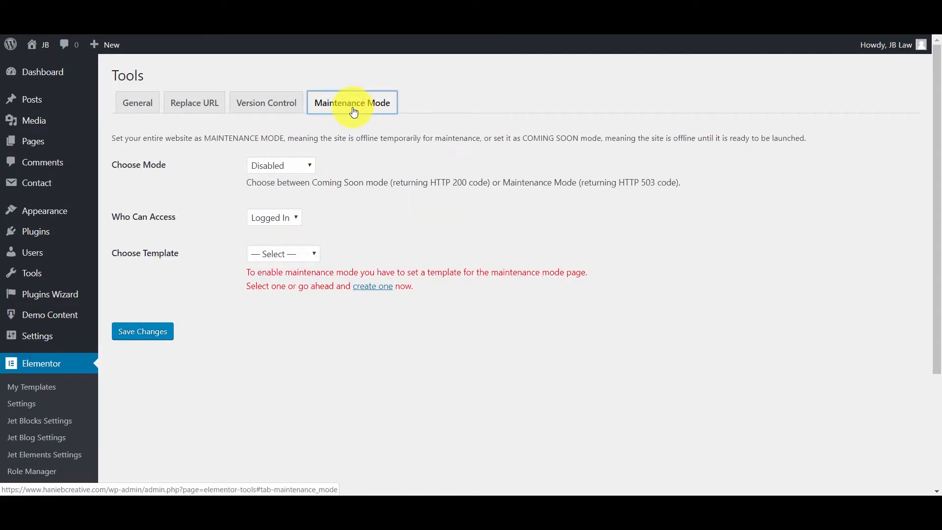
# Set Choose Mode to Coming Soon and check the template list without choosing one
pyautogui.click(266, 165)
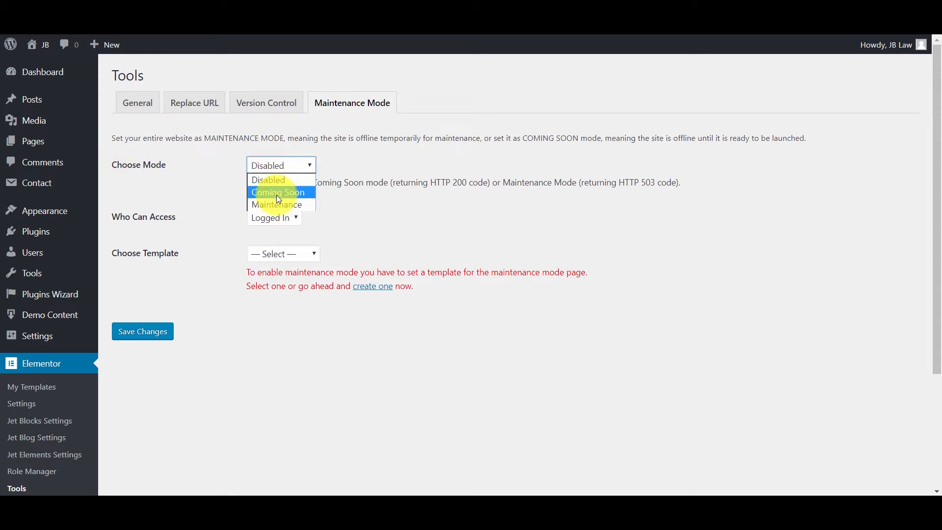
pyautogui.click(277, 194)
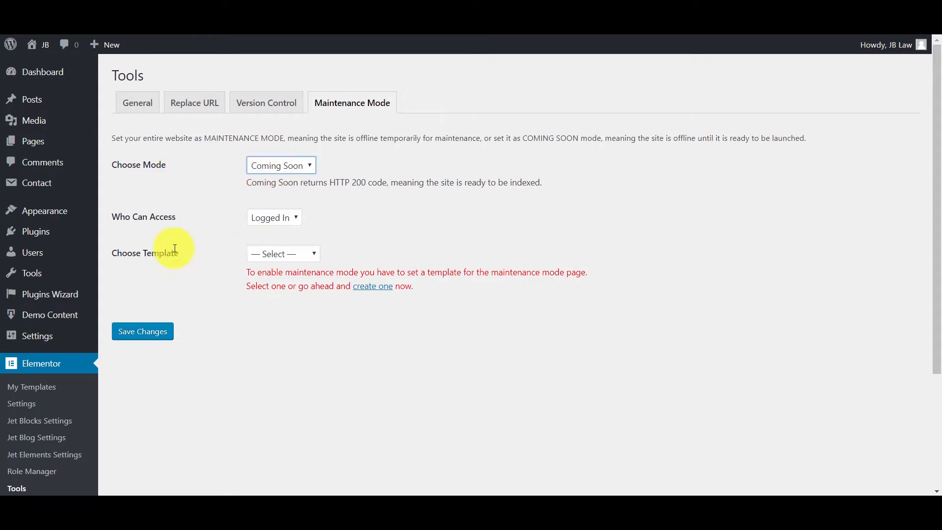
pyautogui.click(305, 254)
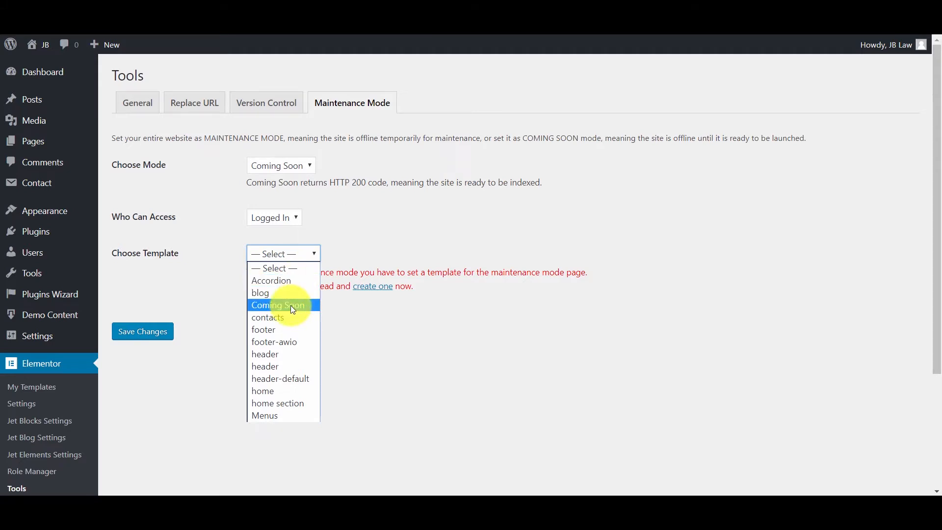
pyautogui.click(411, 310)
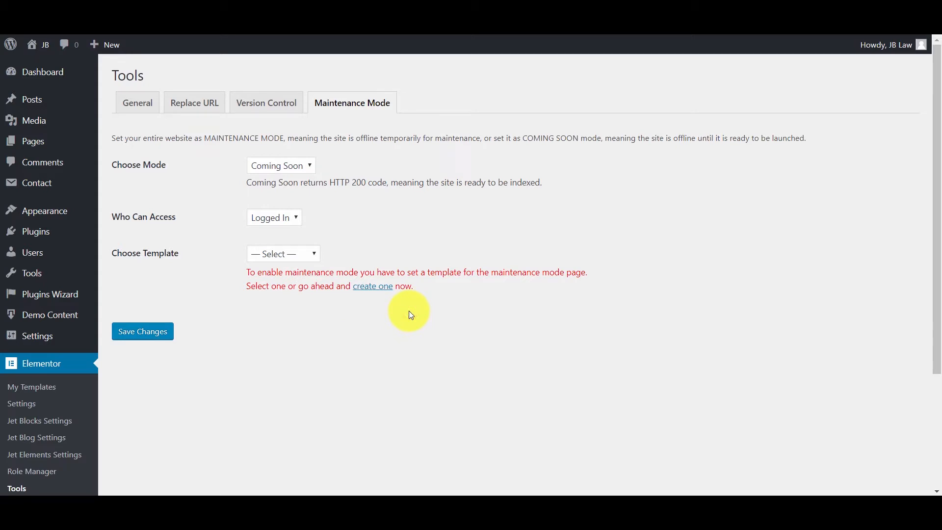
# Create a new template titled 'Coming soon' and open it in Elementor
pyautogui.click(381, 291)
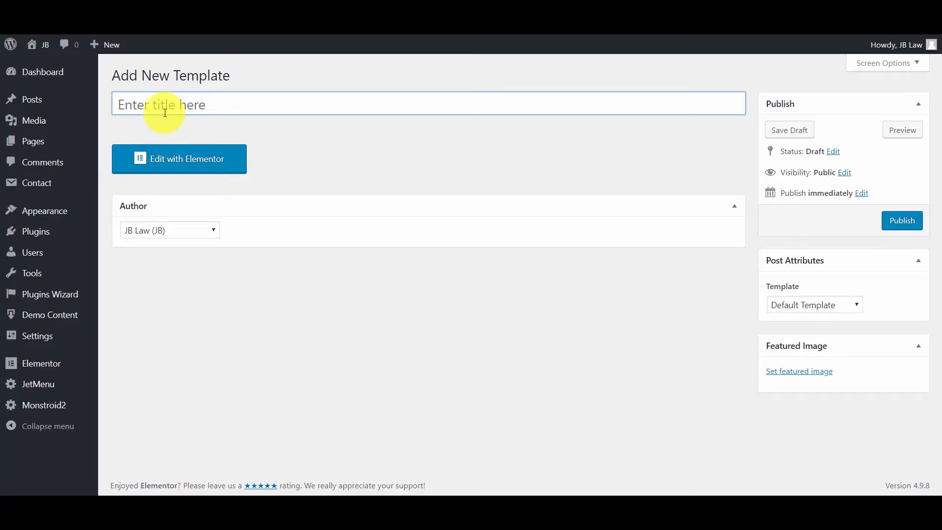
pyautogui.write('Coming soon')
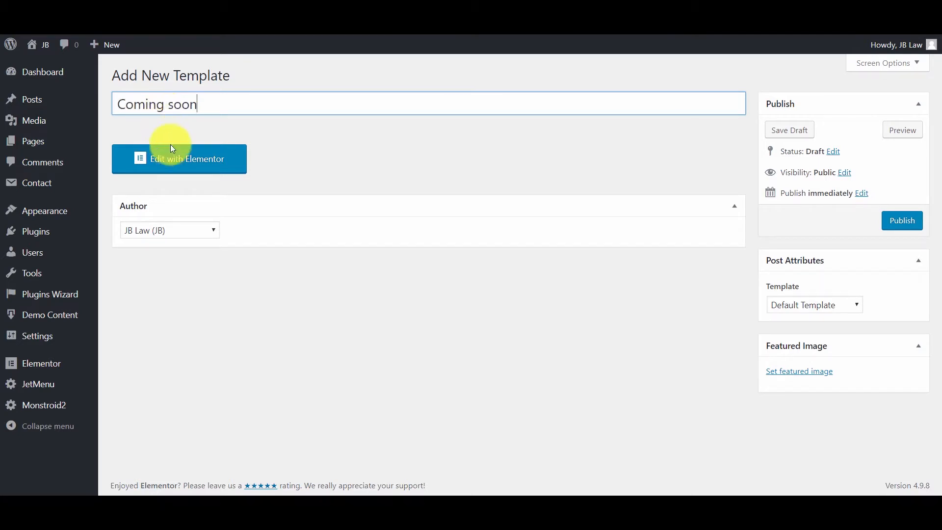
pyautogui.click(177, 160)
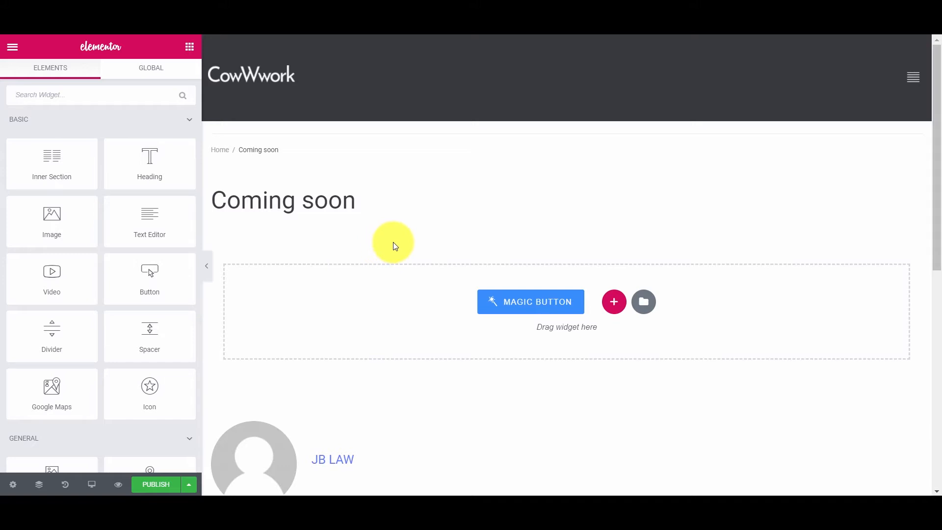
# Insert the Monstroid 'Sorry, We're Donw For Maintenance.' layout from the Coming Soon library category
pyautogui.click(540, 308)
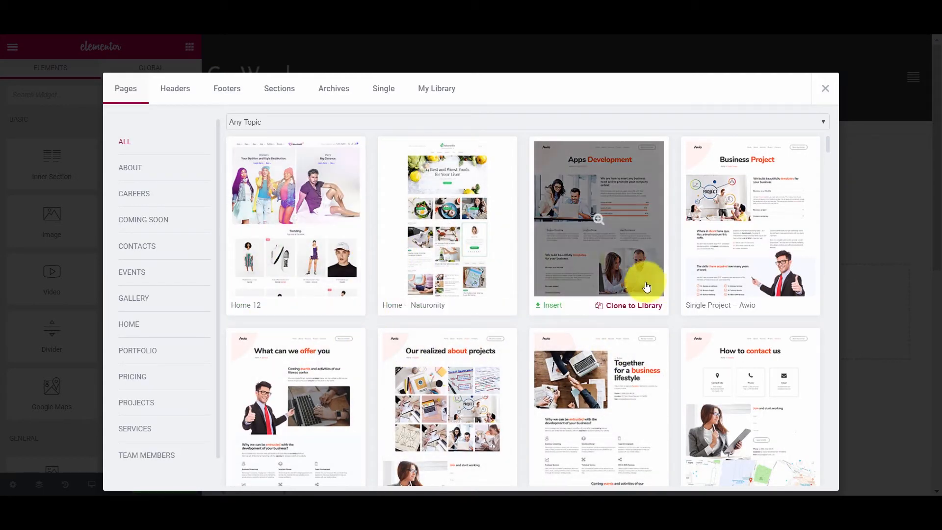
pyautogui.click(138, 225)
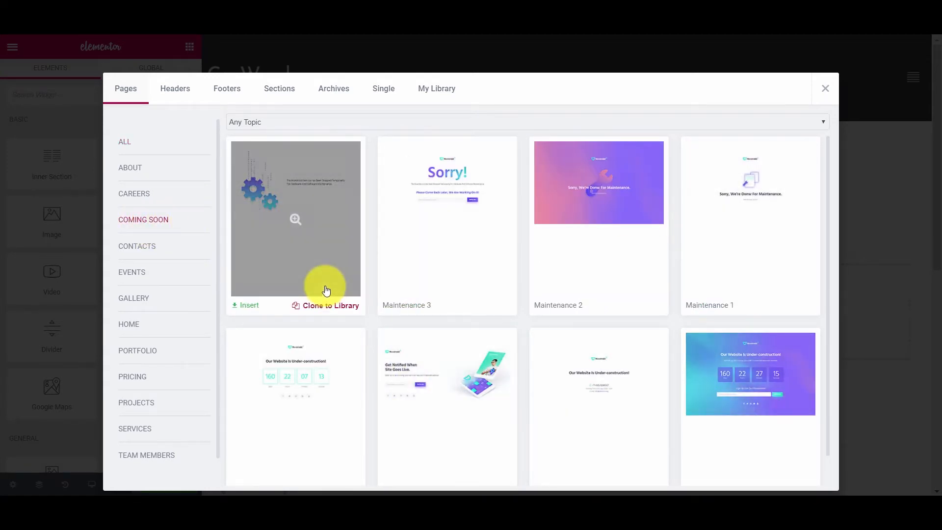
pyautogui.scroll(-1, 327, 289)
pyautogui.scroll(1, 595, 387)
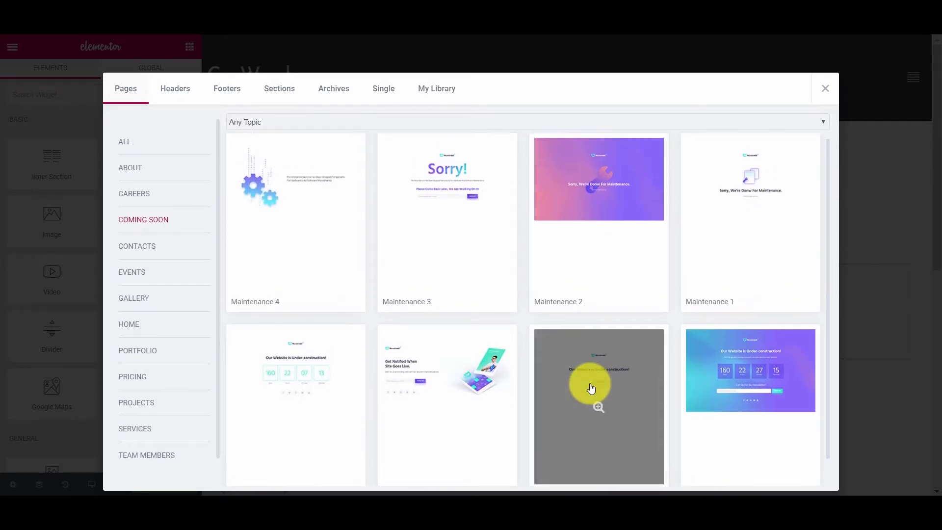
pyautogui.click(763, 224)
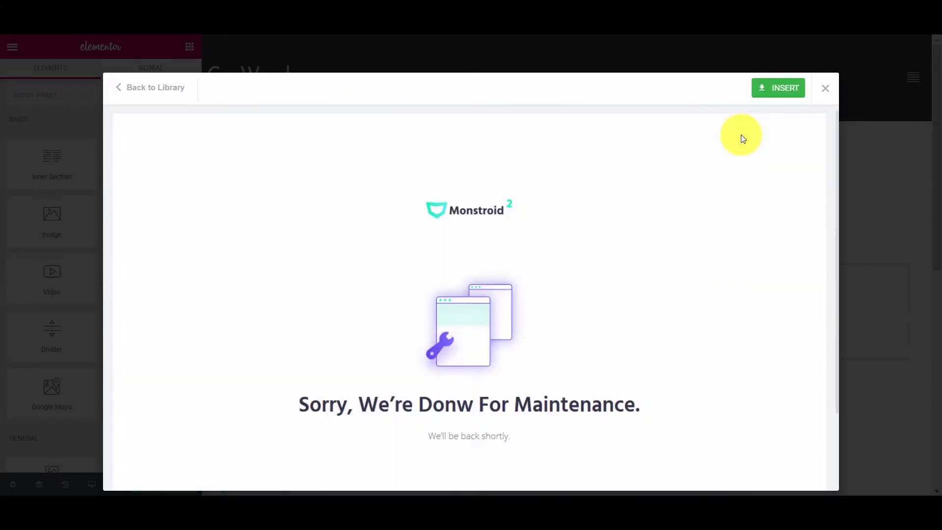
pyautogui.click(775, 93)
pyautogui.scroll(-8, 641, 267)
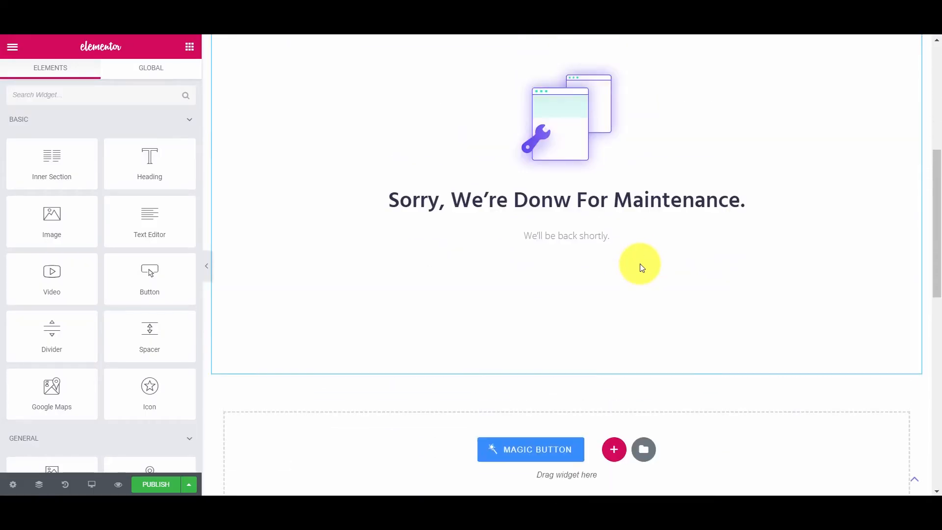
# Delete the Monstroid logo and correct the heading to 'Sorry, We're Done For Maintenance.'
pyautogui.scroll(2, 641, 267)
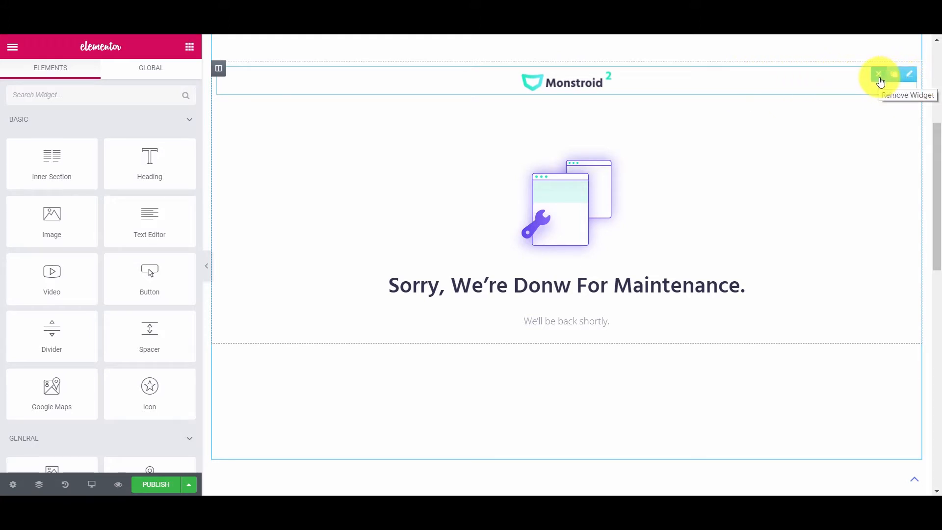
pyautogui.click(879, 76)
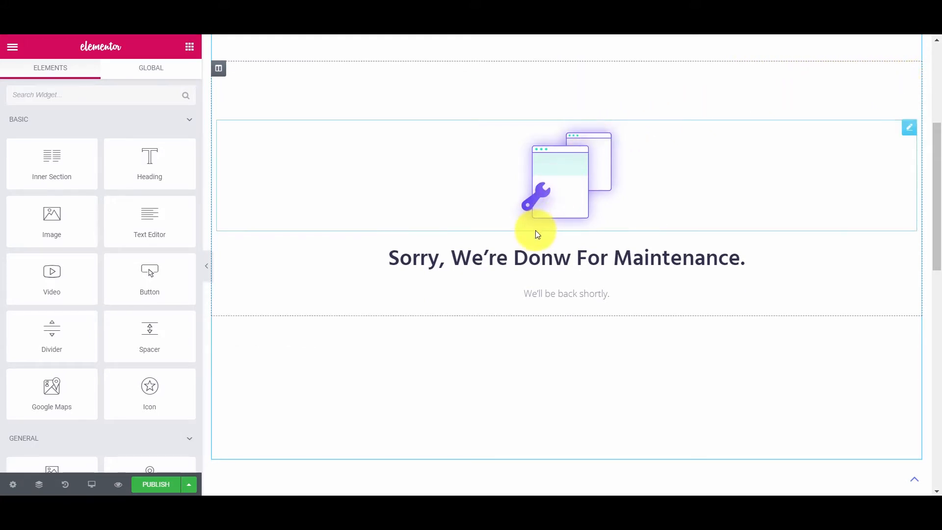
pyautogui.click(551, 260)
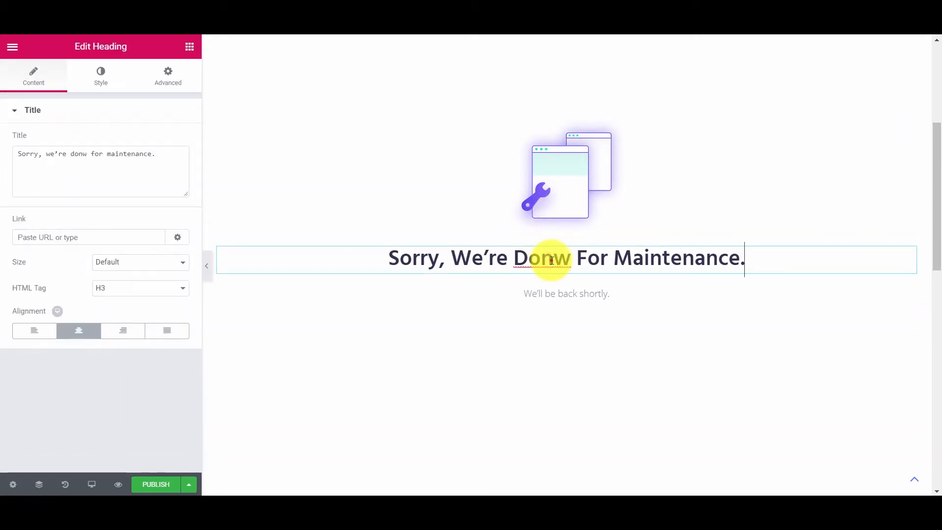
pyautogui.tripleClick(550, 259)
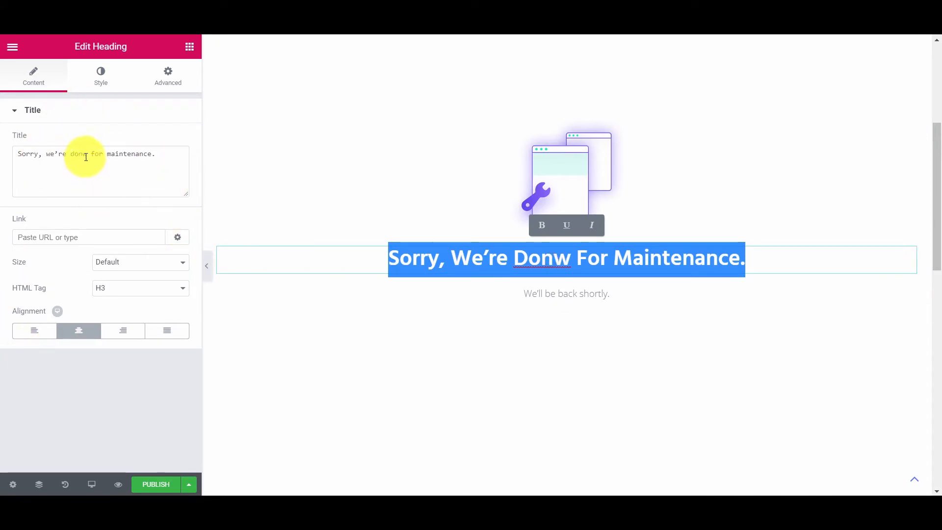
pyautogui.moveTo(90, 155); pyautogui.dragTo(83, 155)
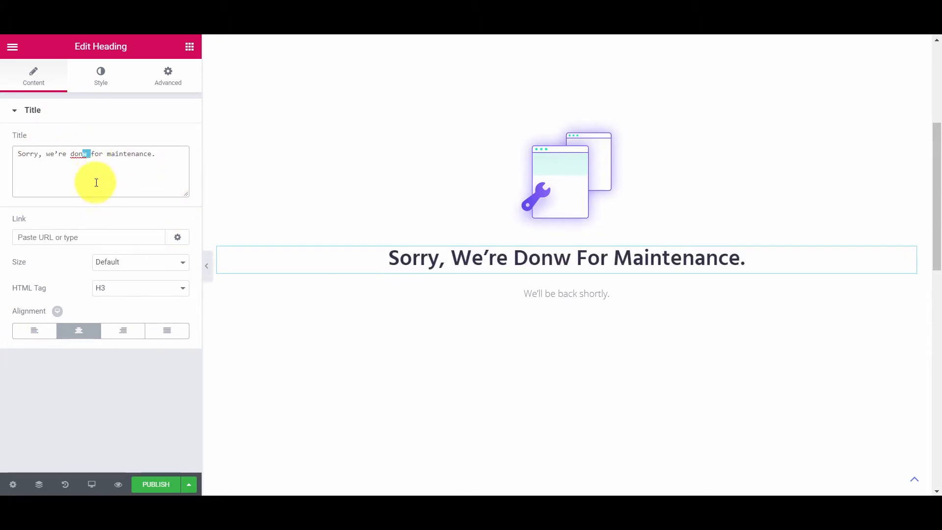
pyautogui.write('e')
pyautogui.scroll(-10, 423, 288)
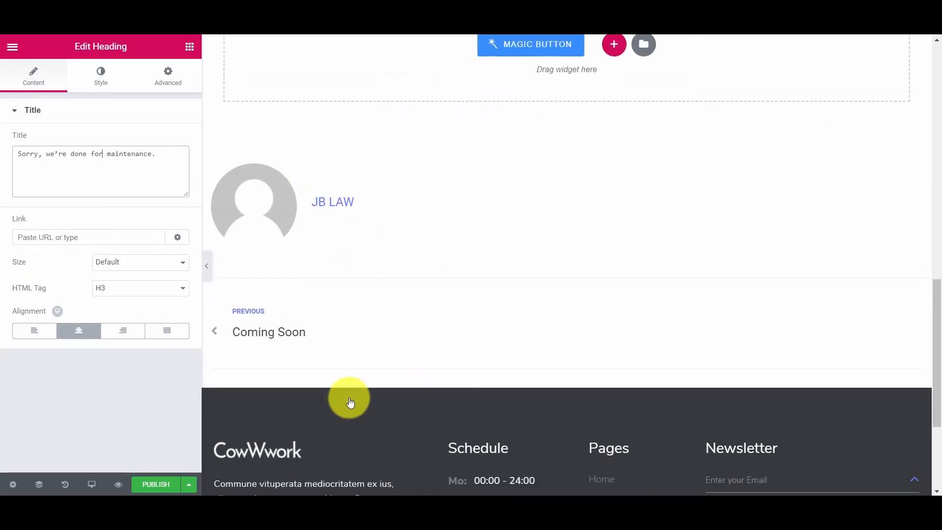
pyautogui.scroll(-4, 349, 403)
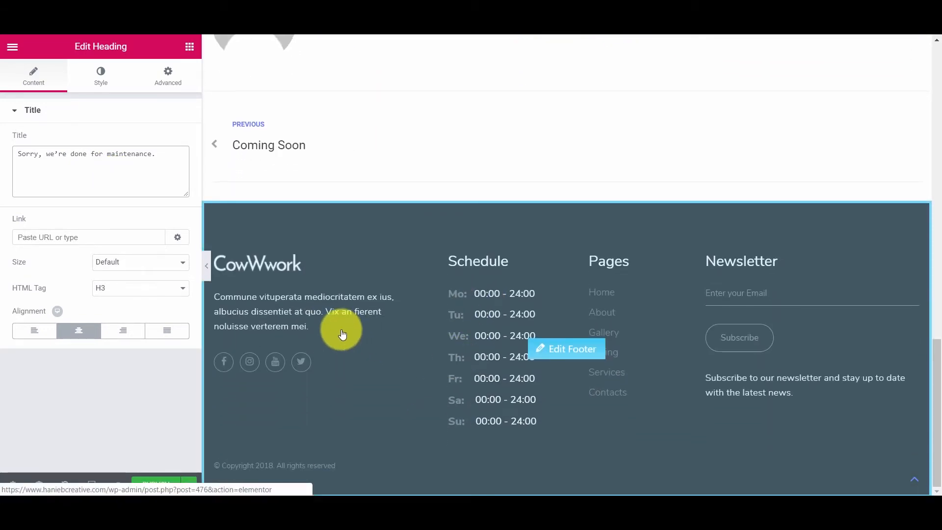
pyautogui.scroll(12, 378, 356)
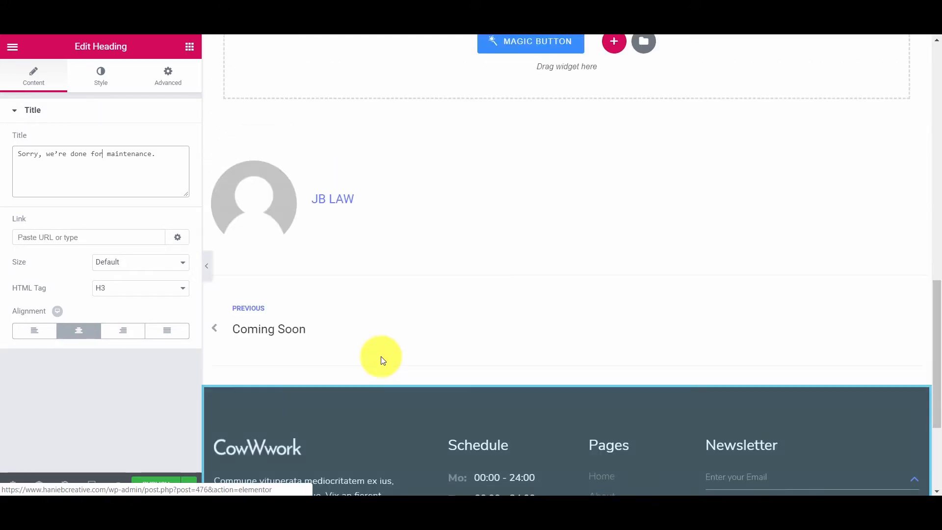
pyautogui.scroll(4, 384, 362)
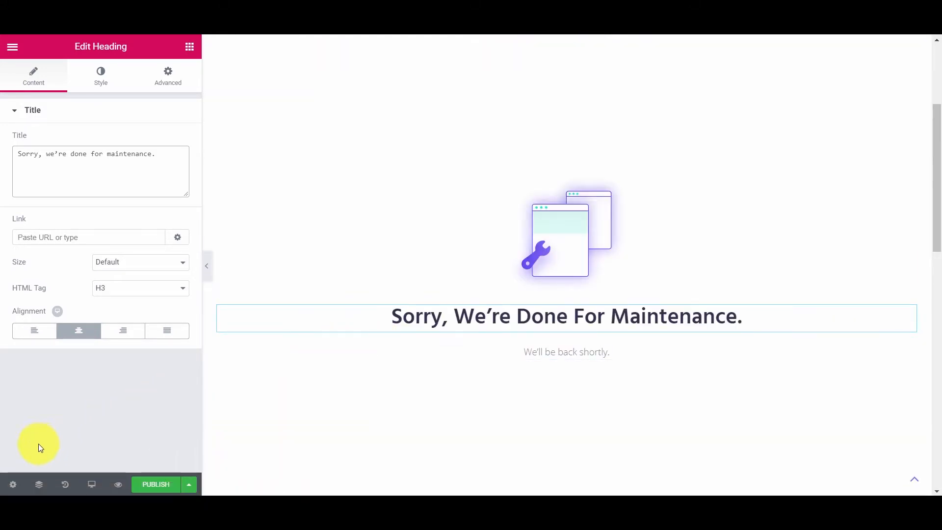
# Set the Coming soon template's page layout to Elementor Canvas
pyautogui.click(14, 486)
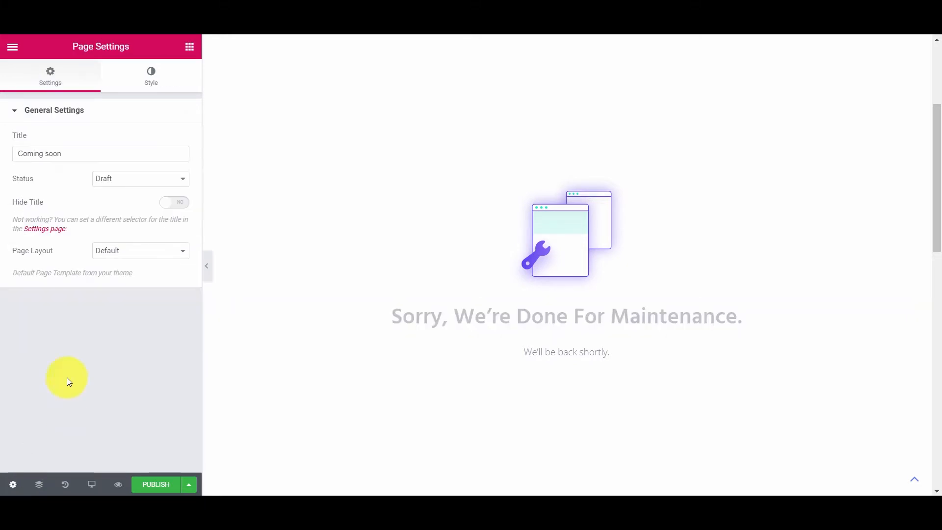
pyautogui.click(126, 251)
pyautogui.click(134, 273)
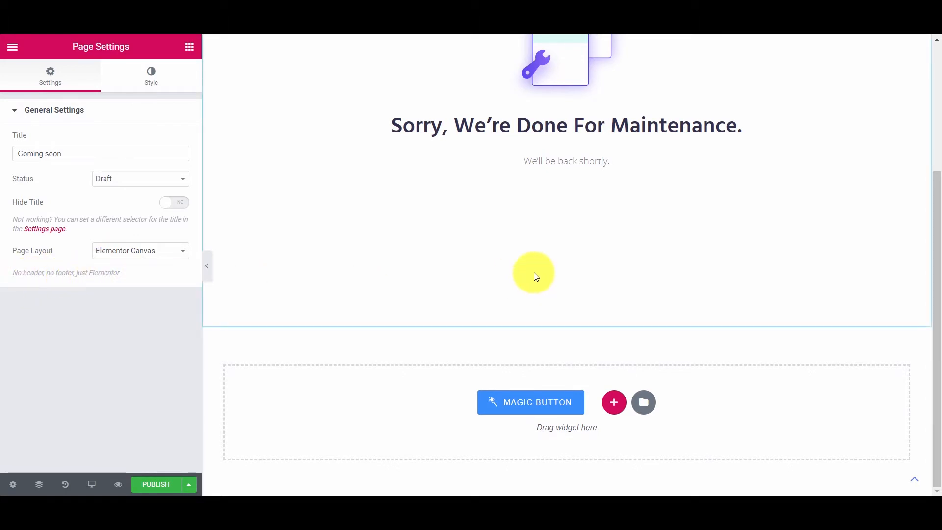
# Publish the Coming soon template and return to the Maintenance Mode settings
pyautogui.scroll(4, 538, 276)
pyautogui.scroll(-4, 538, 273)
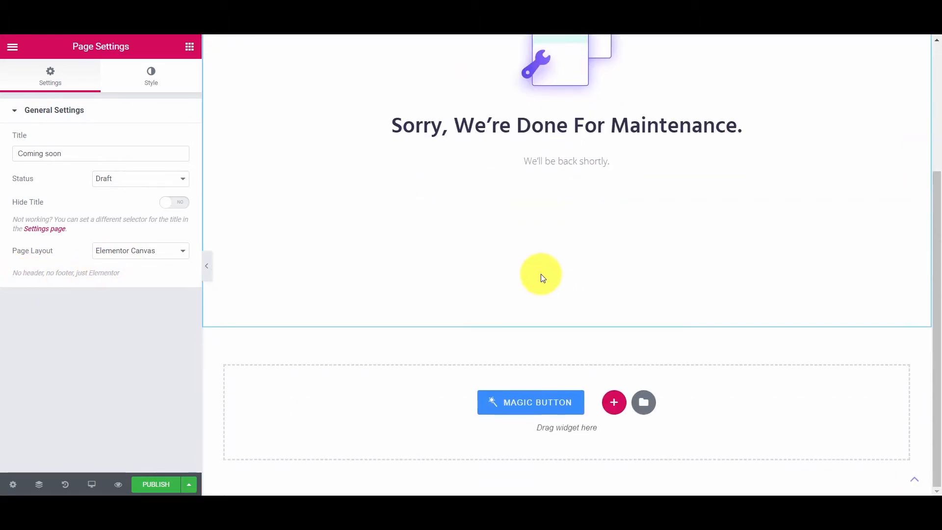
pyautogui.scroll(4, 542, 275)
pyautogui.scroll(-1, 545, 276)
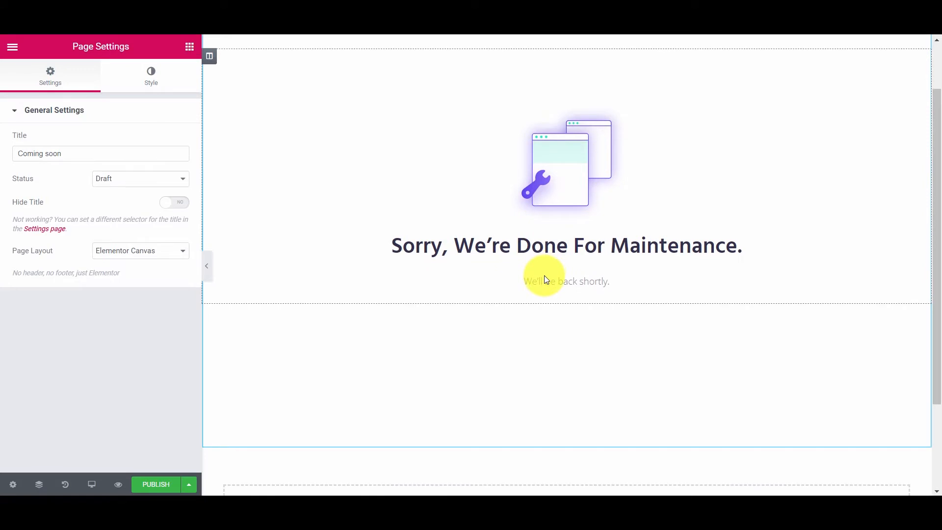
pyautogui.scroll(1, 544, 276)
pyautogui.click(160, 484)
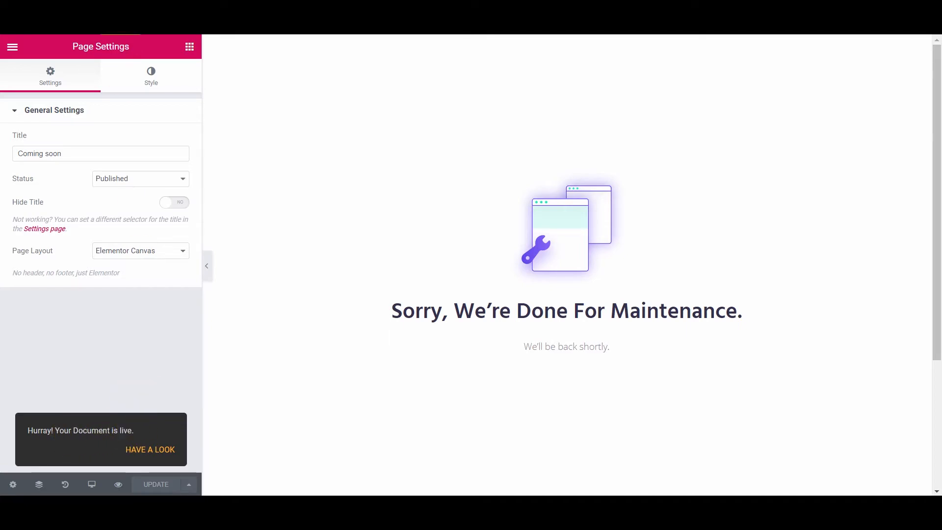
pyautogui.click(120, 15)
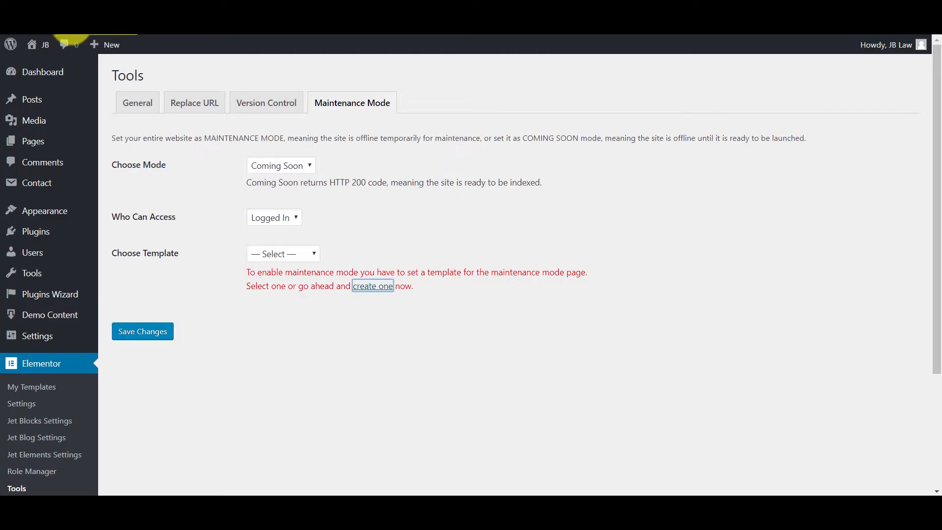
# Save maintenance mode as Coming Soon using the 'Coming soon' template, turning it on
pyautogui.click(336, 95)
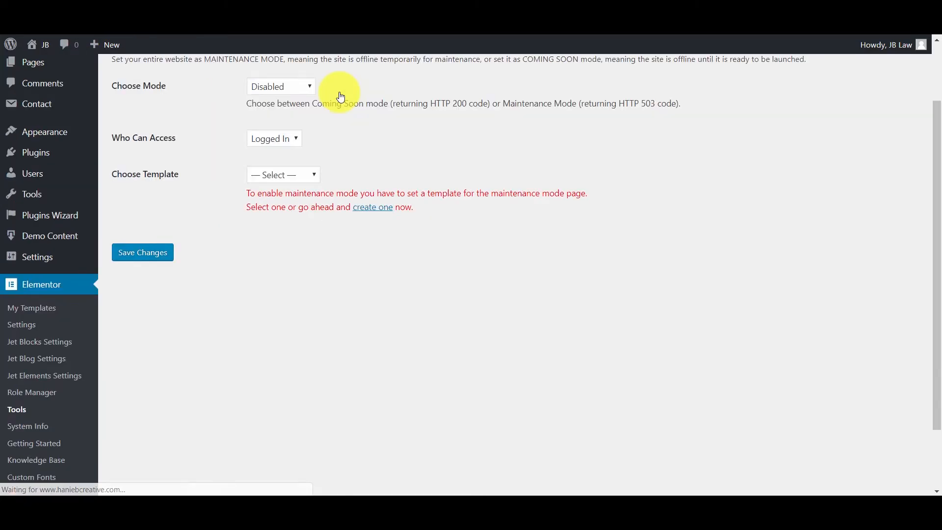
pyautogui.scroll(2, 345, 107)
pyautogui.click(288, 167)
pyautogui.click(285, 194)
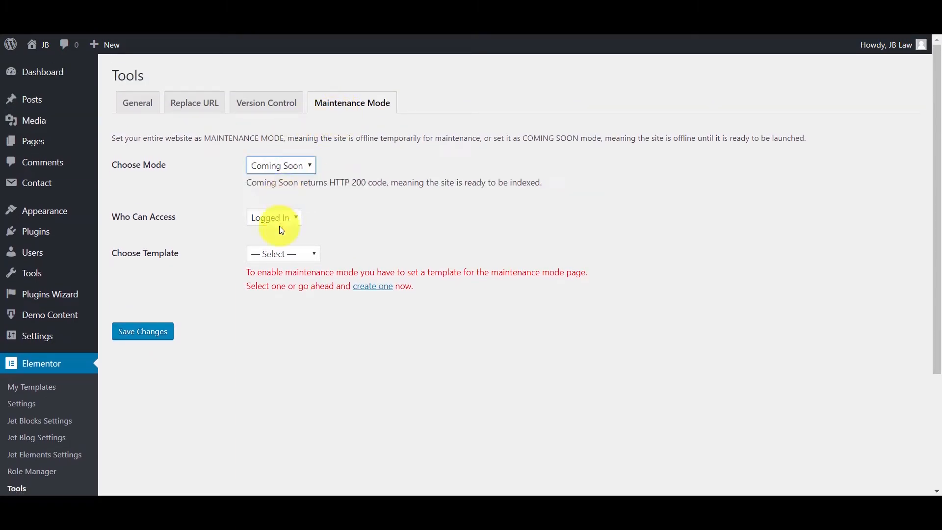
pyautogui.click(284, 254)
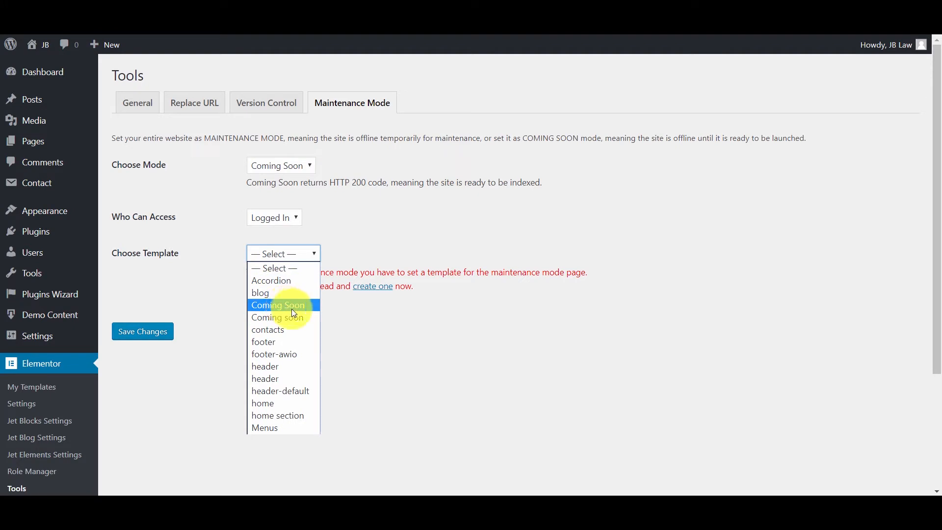
pyautogui.click(303, 319)
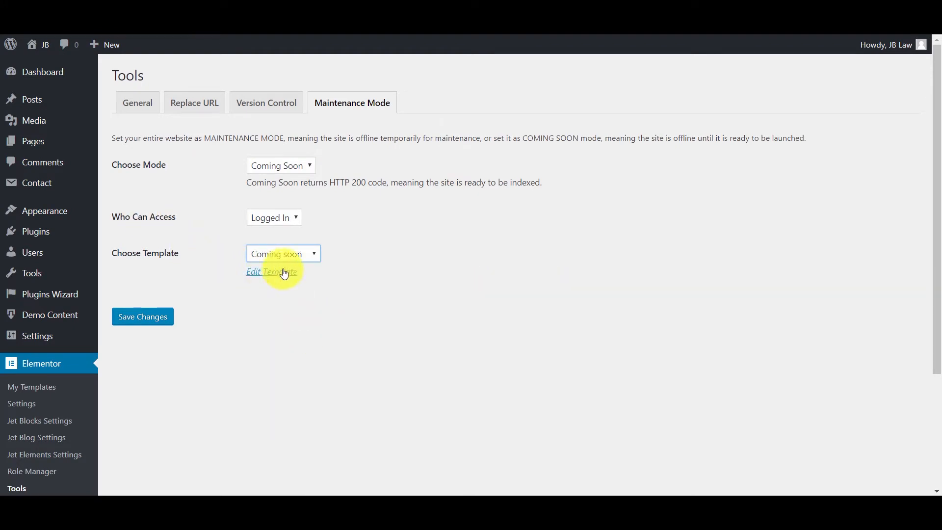
pyautogui.click(158, 318)
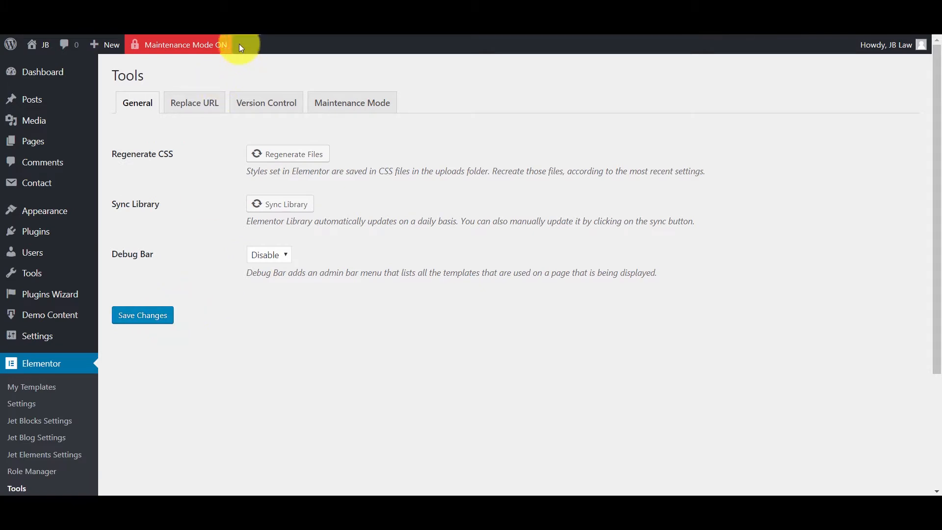
# Check the live CowWwork site in a private window, then return to the Dashboard home
pyautogui.moveTo(162, 57)
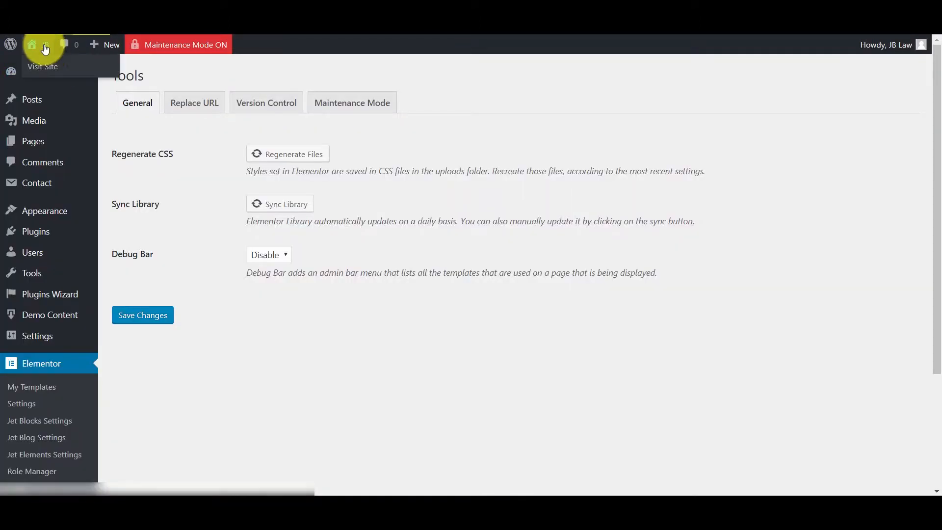
pyautogui.moveTo(43, 45)
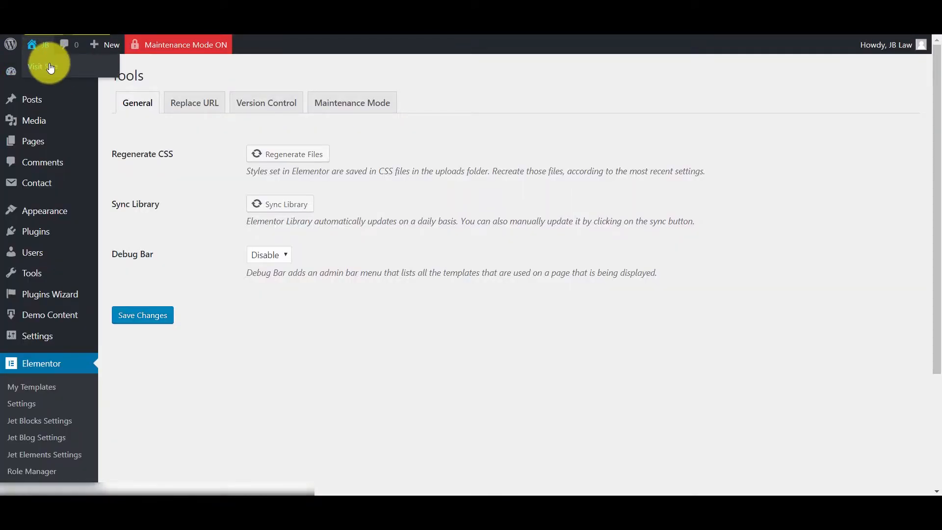
pyautogui.rightClick(50, 68)
pyautogui.click(101, 104)
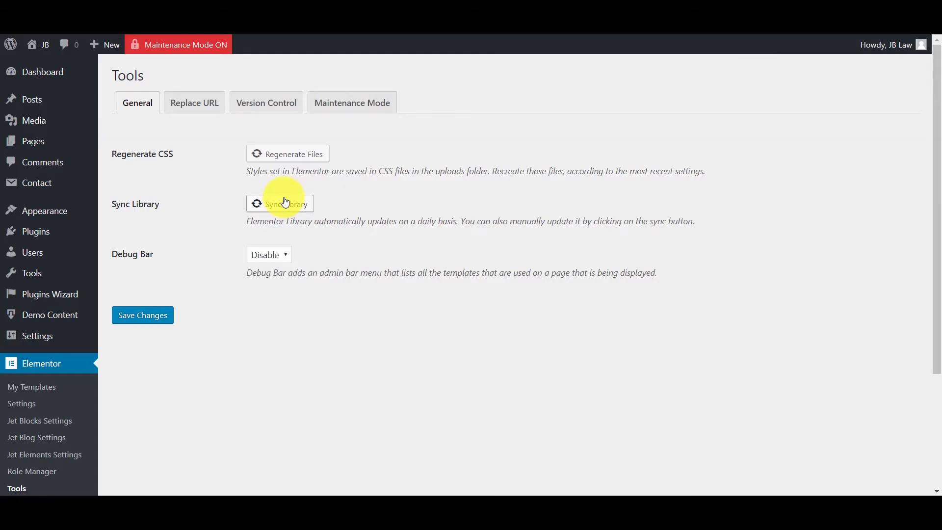
pyautogui.click(260, 14)
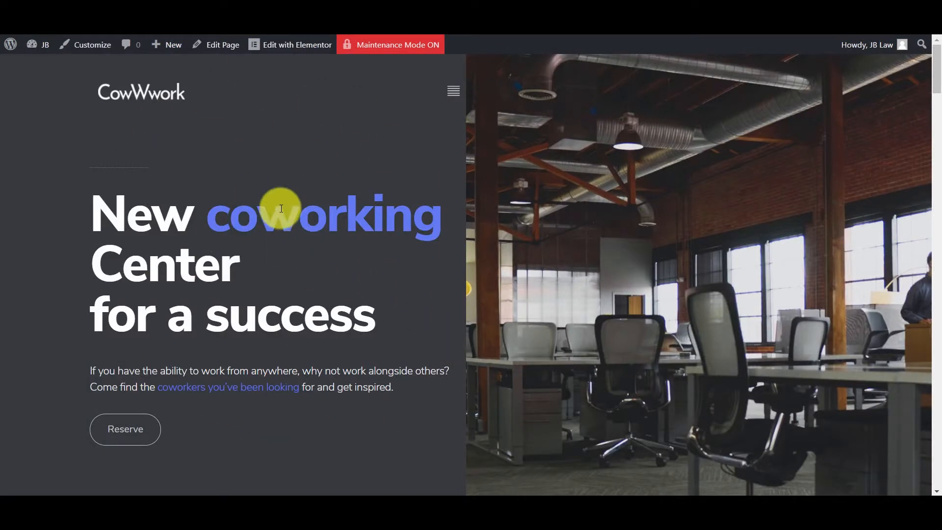
pyautogui.scroll(-5, 331, 259)
pyautogui.scroll(-4, 330, 255)
pyautogui.scroll(10, 330, 255)
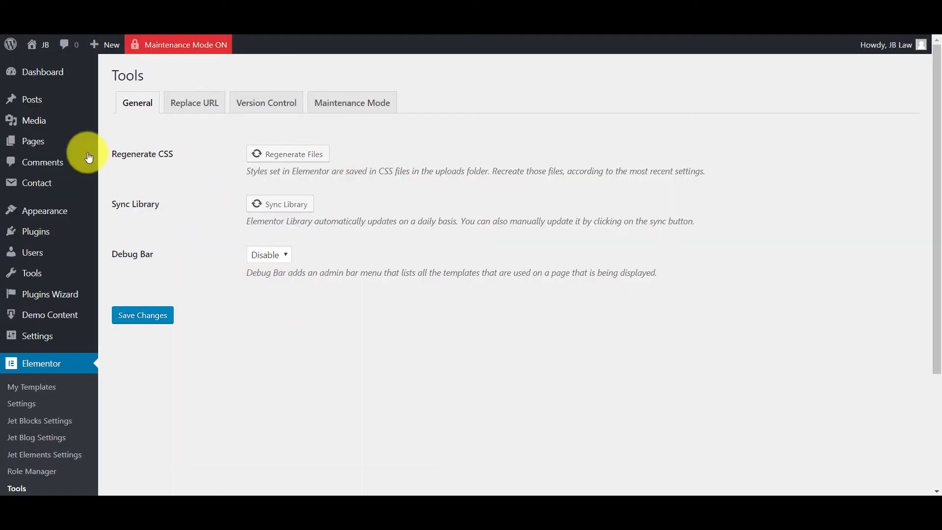
pyautogui.moveTo(39, 71)
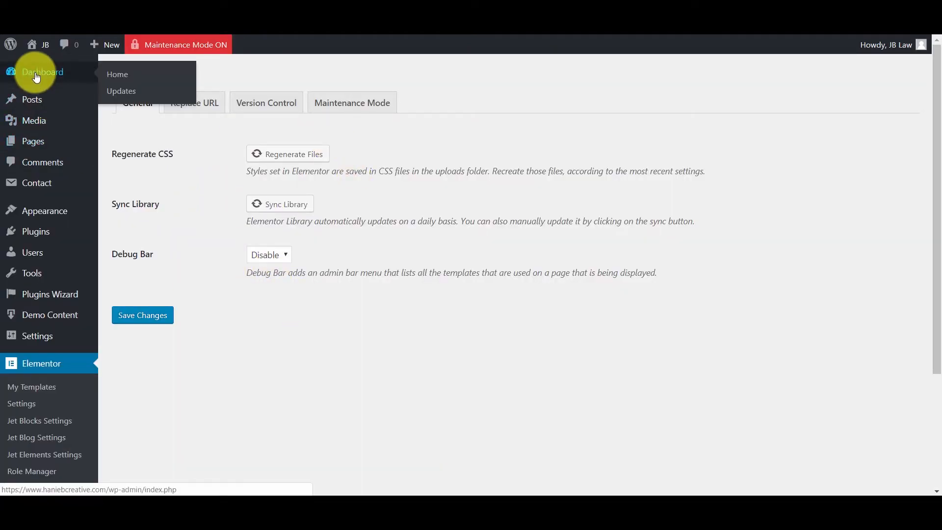
pyautogui.click(126, 75)
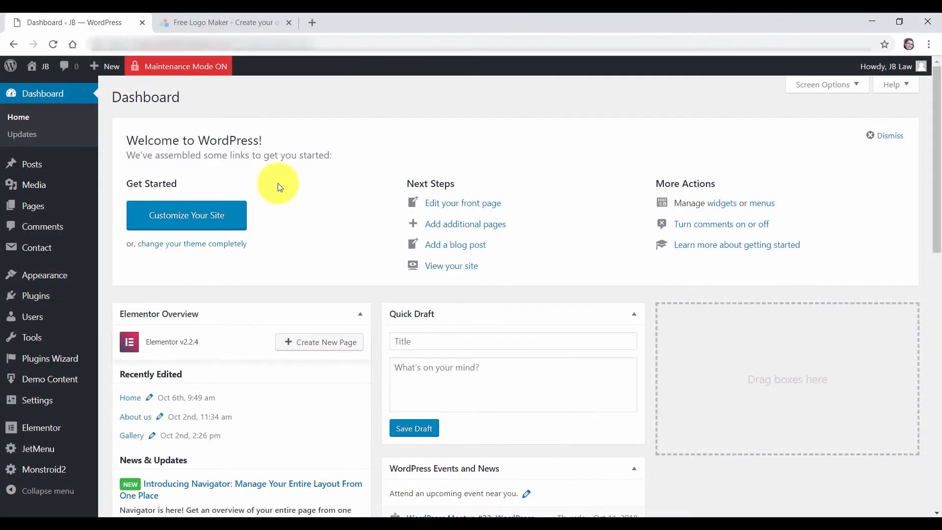
# Open the live site in a new tab and inspect the header logo: 142×28 pixels (natural 71×14)
pyautogui.moveTo(40, 76)
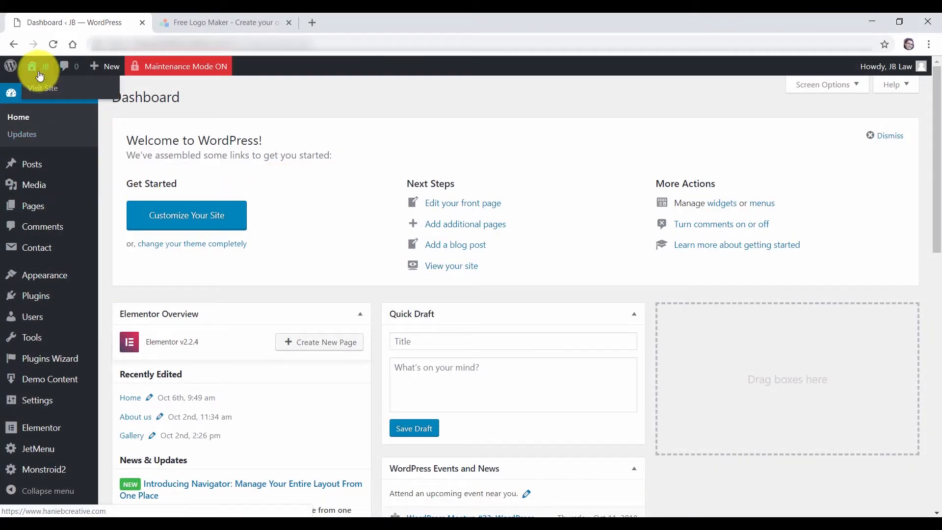
pyautogui.keyDown('ctrl'); pyautogui.click(46, 91); pyautogui.keyUp('ctrl')
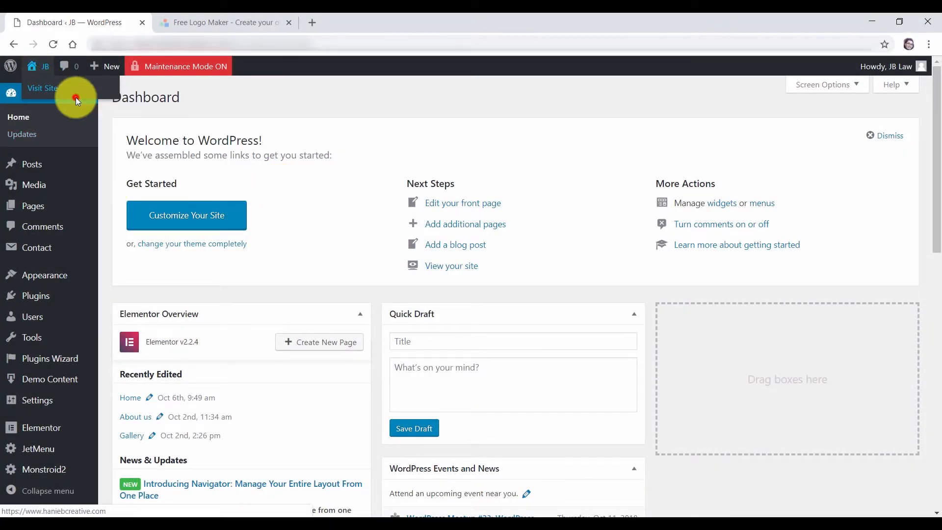
pyautogui.click(238, 23)
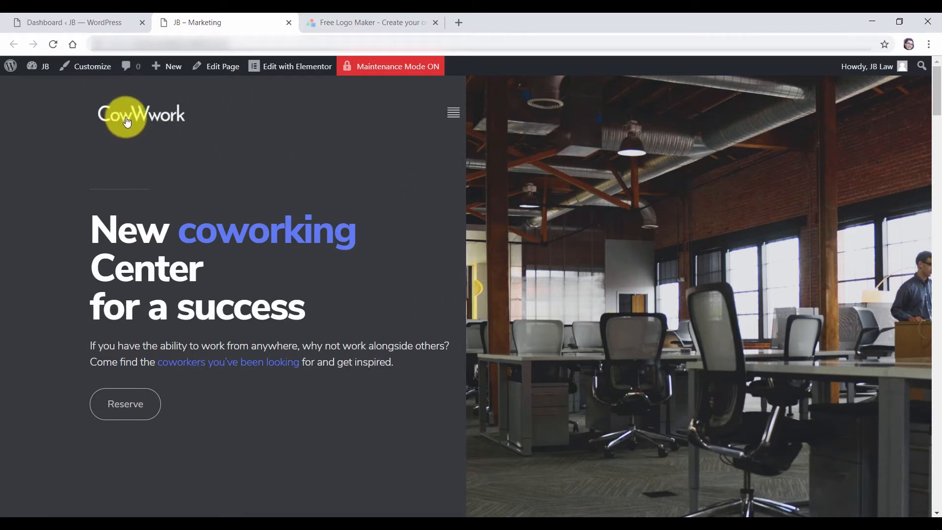
pyautogui.moveTo(139, 119); pyautogui.dragTo(203, 167)
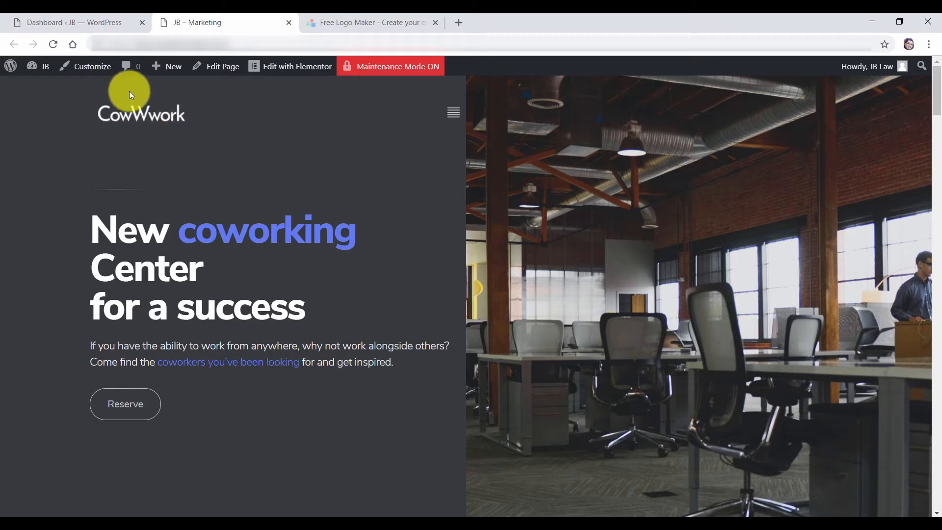
pyautogui.rightClick(140, 119)
pyautogui.click(205, 294)
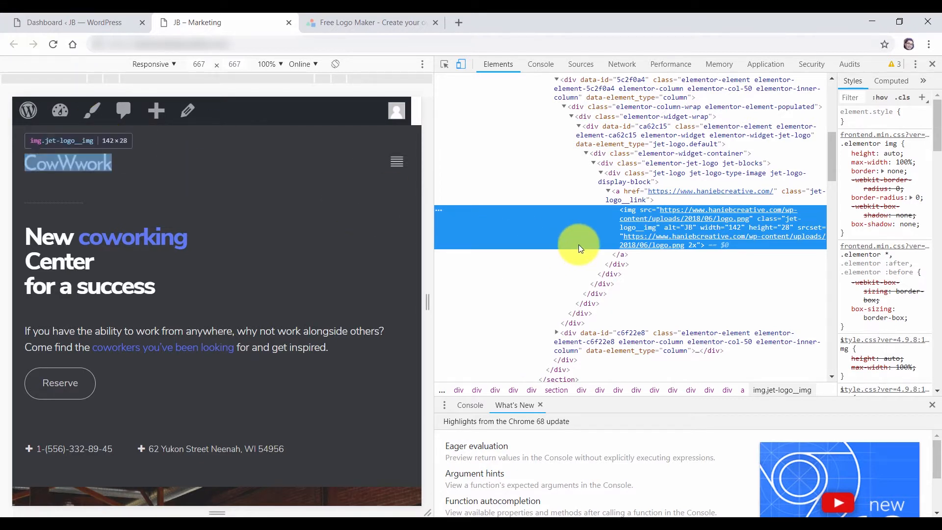
pyautogui.moveTo(698, 245)
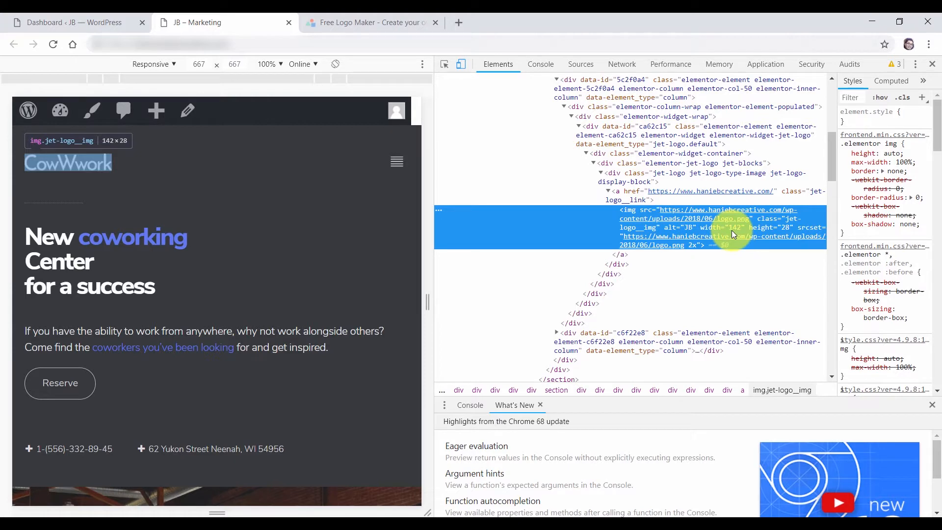
pyautogui.click(932, 65)
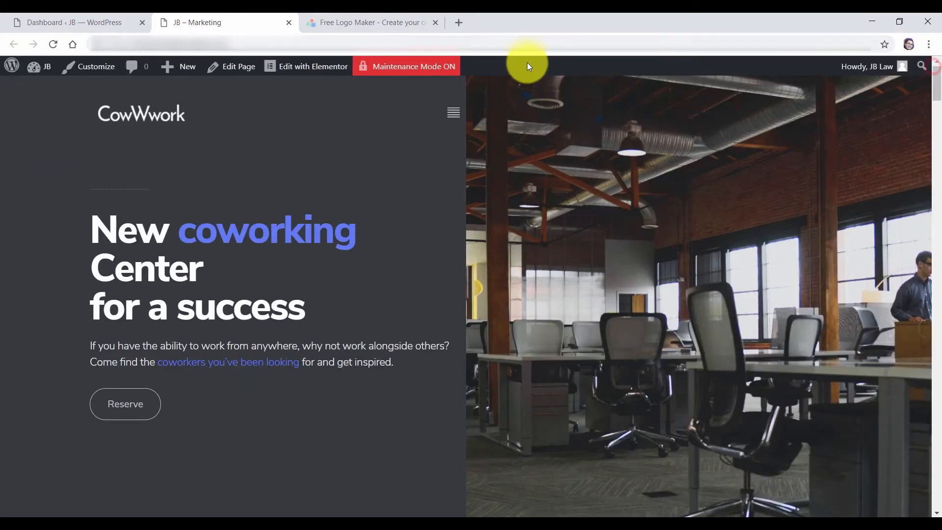
# Examine the LogoMakr text and document settings, comparing the design against the live site
pyautogui.click(352, 24)
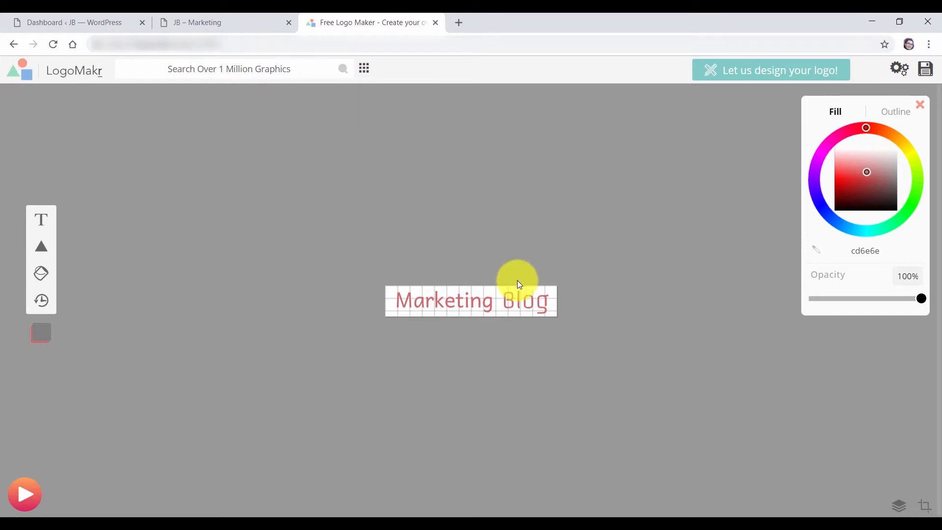
pyautogui.click(465, 303)
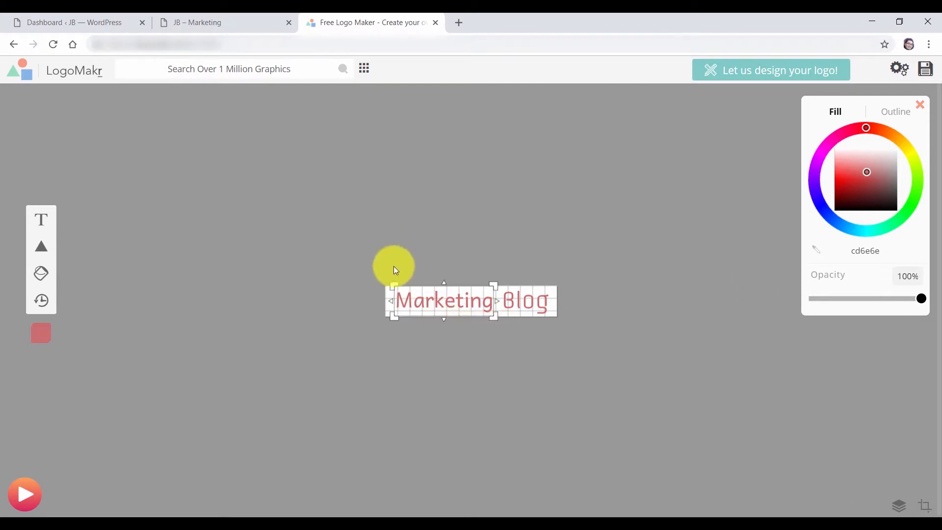
pyautogui.click(900, 69)
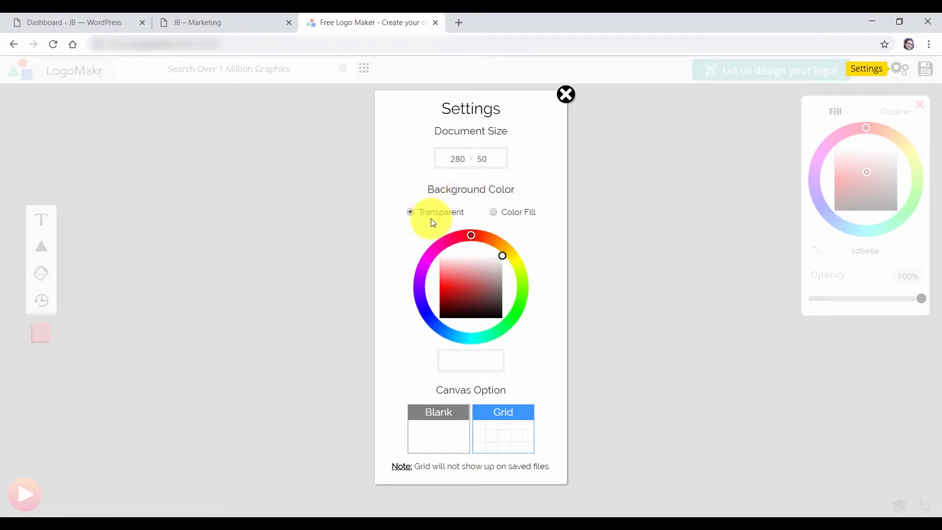
pyautogui.click(568, 101)
pyautogui.moveTo(302, 227); pyautogui.dragTo(657, 360)
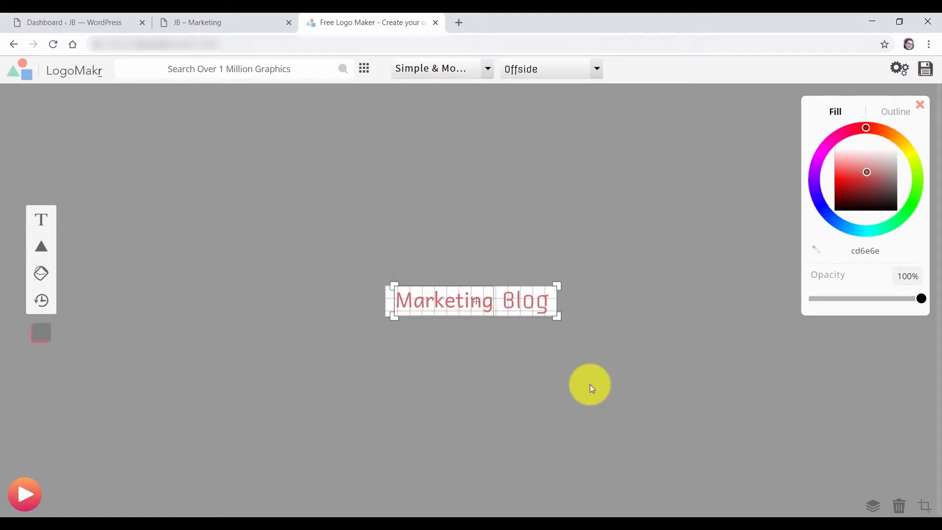
pyautogui.click(600, 322)
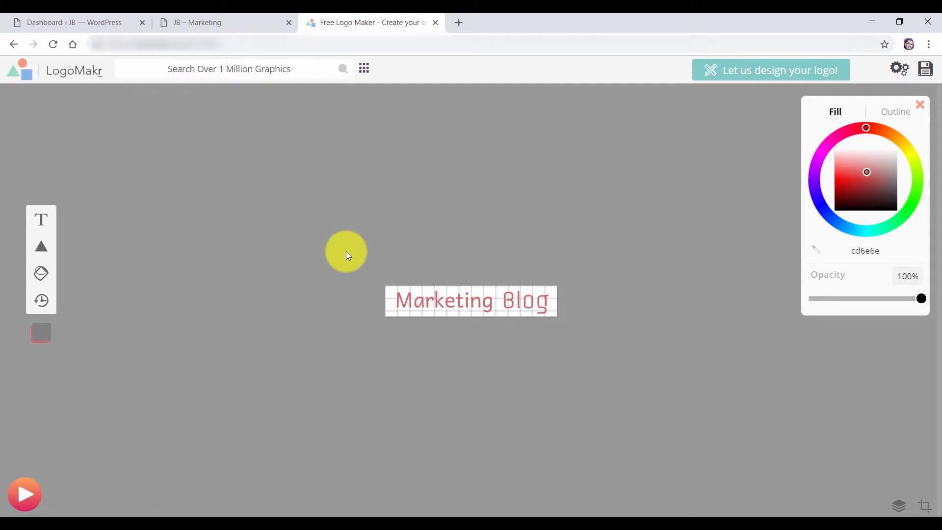
pyautogui.click(515, 298)
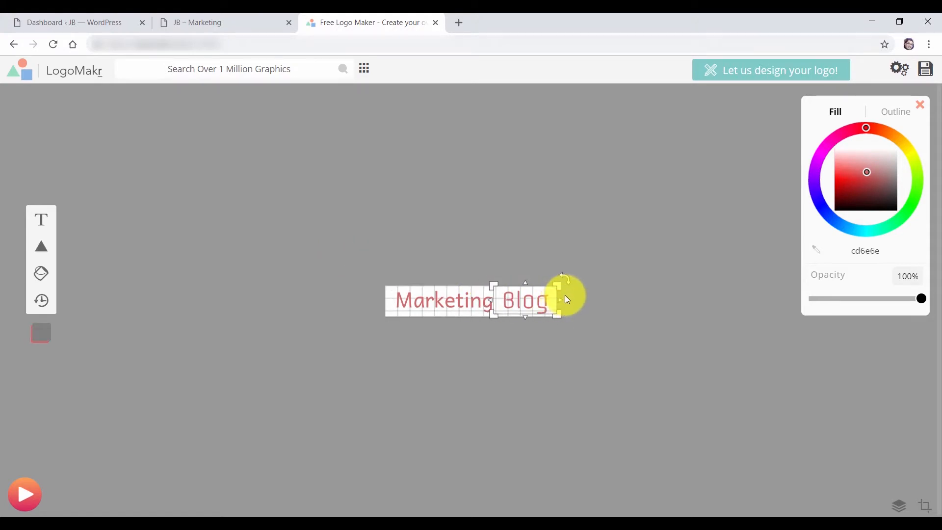
pyautogui.click(625, 266)
pyautogui.click(441, 300)
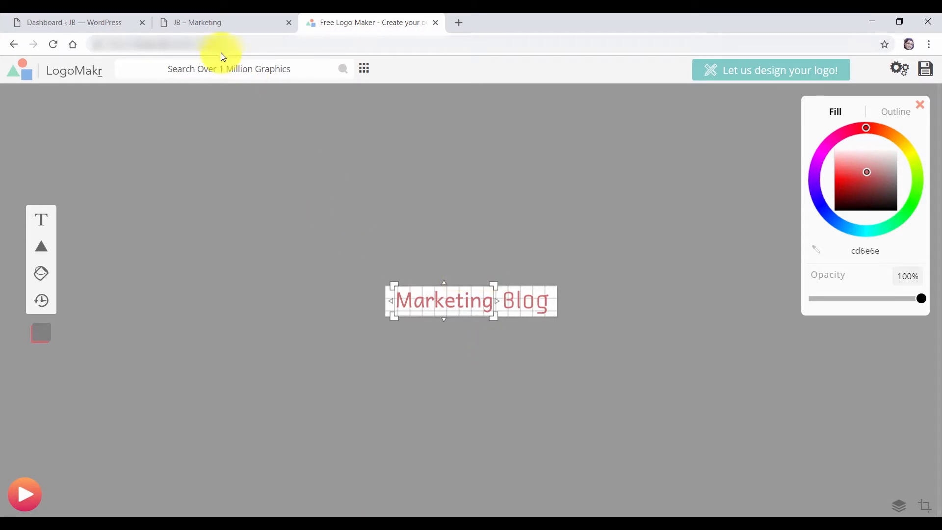
pyautogui.click(209, 25)
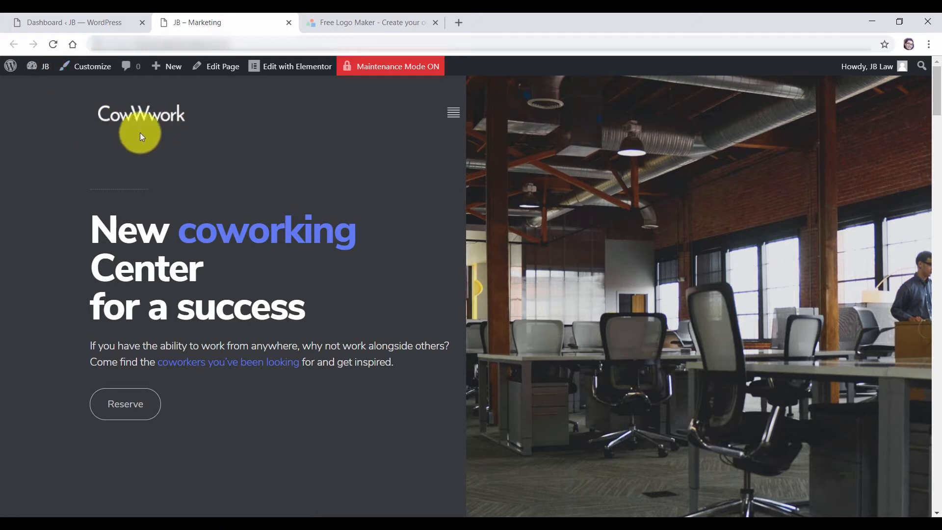
pyautogui.click(338, 24)
# Make the Marketing Blog text white (ffffff) and deselect it
pyautogui.moveTo(218, 193); pyautogui.dragTo(670, 399)
pyautogui.moveTo(874, 190); pyautogui.dragTo(890, 134)
pyautogui.click(410, 191)
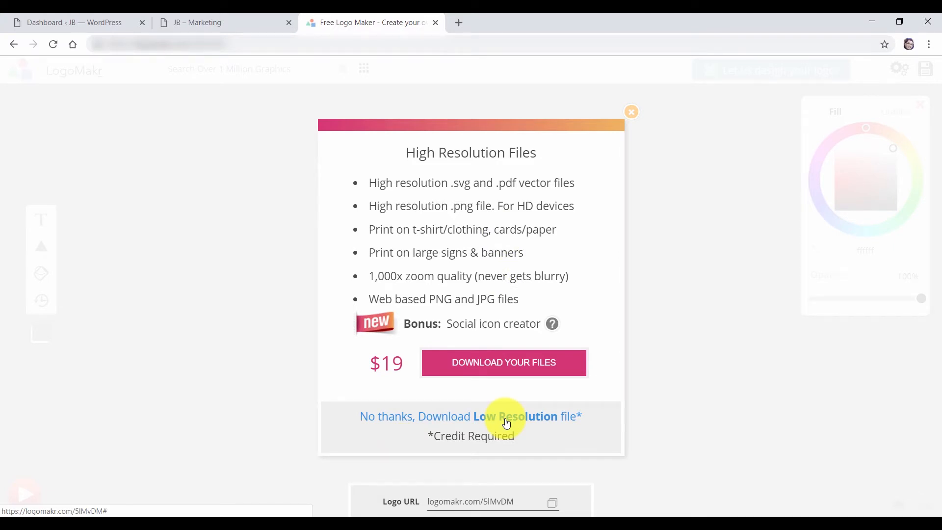
# Download the free LogoMakr_5lMvDM.png logo, read the website credit guide, then return to LogoMakr
pyautogui.click(477, 419)
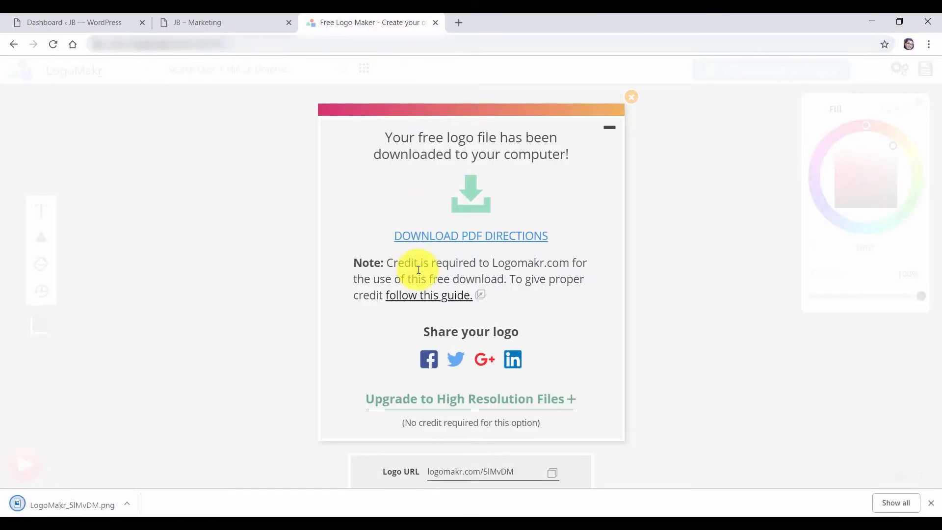
pyautogui.click(437, 296)
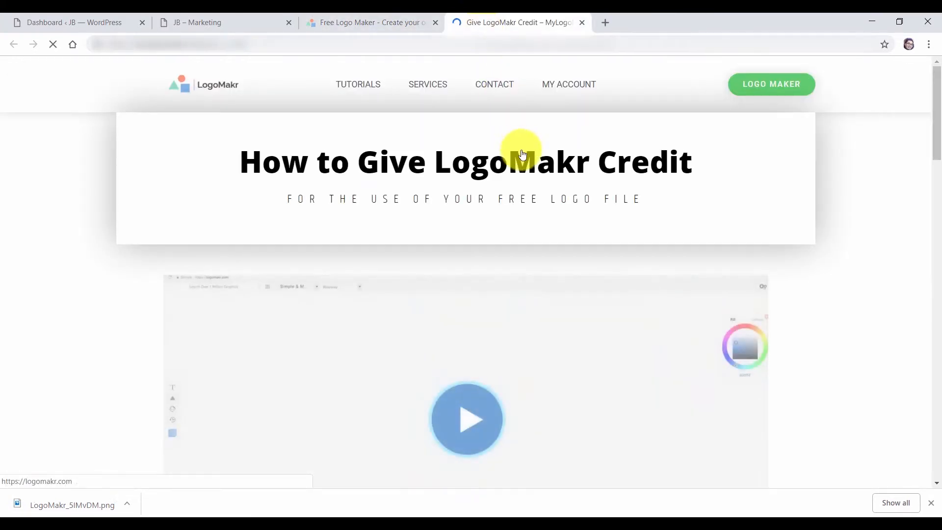
pyautogui.moveTo(941, 124); pyautogui.dragTo(928, 390)
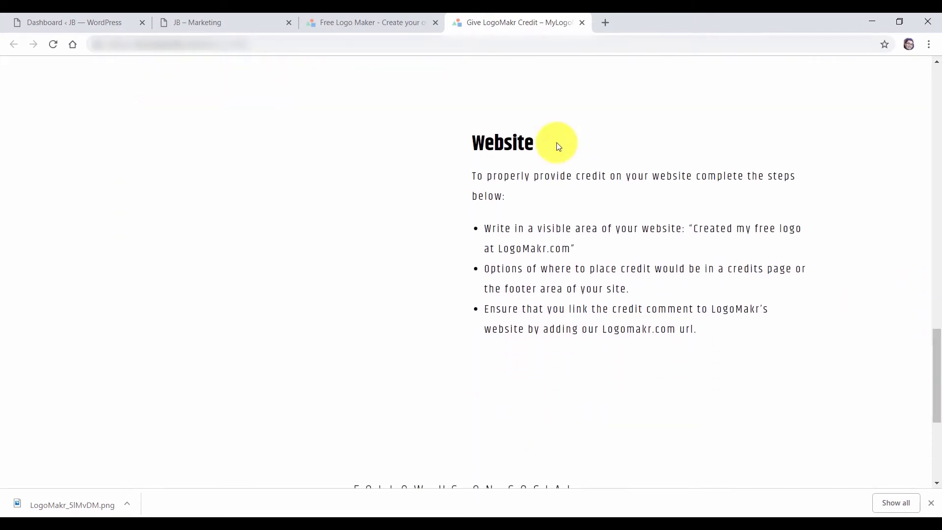
pyautogui.scroll(-1, 555, 274)
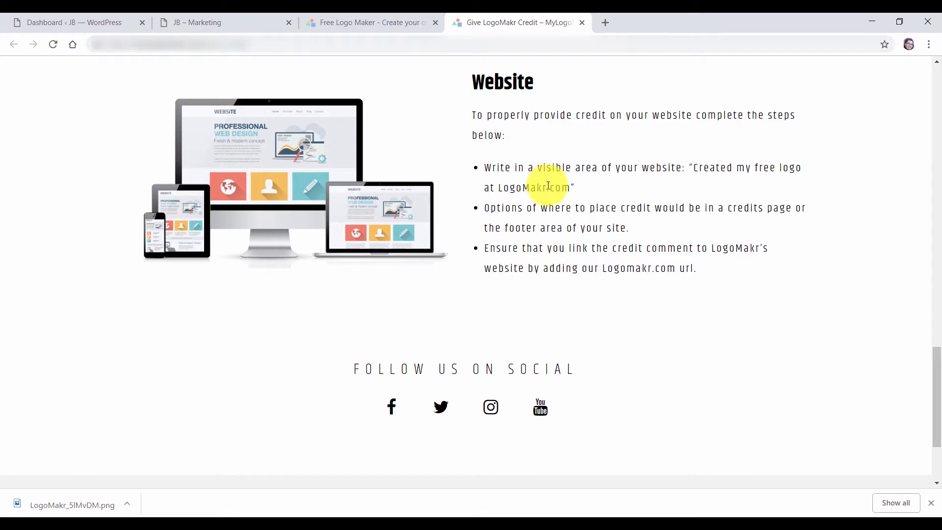
pyautogui.click(355, 28)
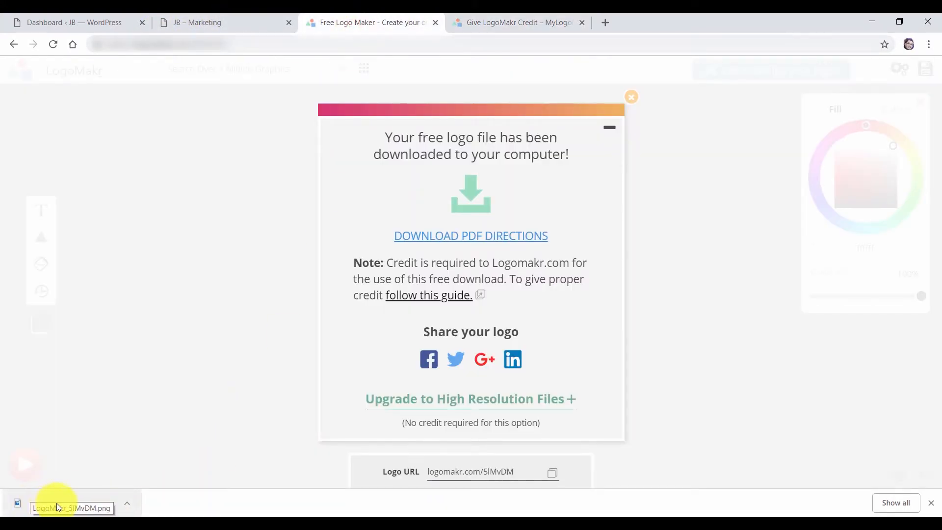
pyautogui.click(128, 505)
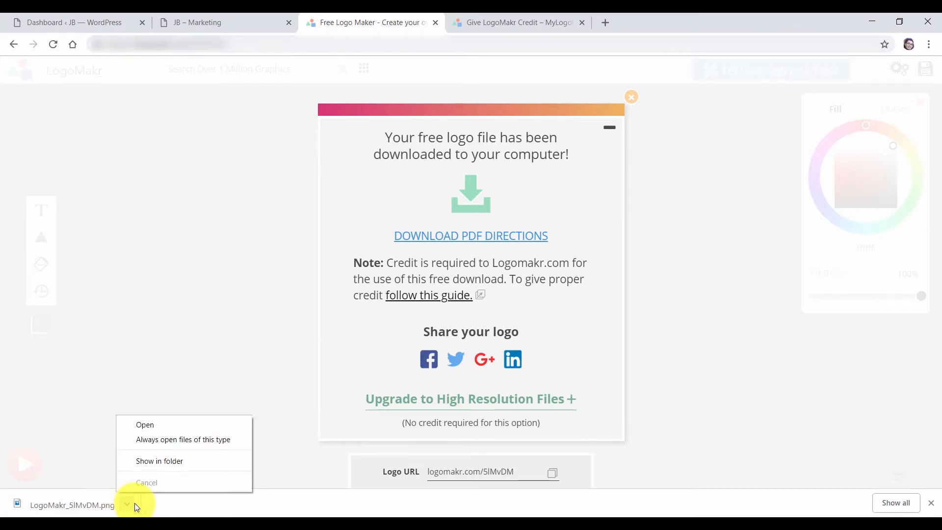
pyautogui.click(176, 459)
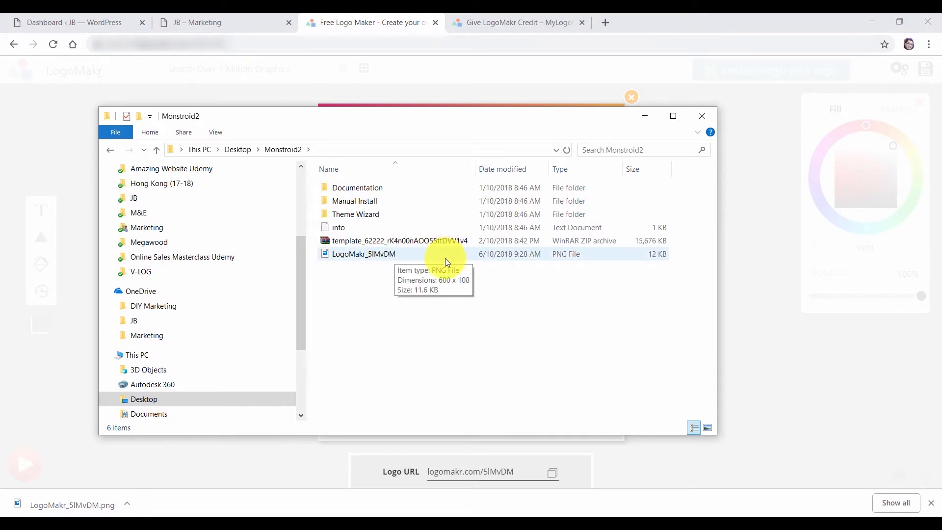
pyautogui.click(645, 117)
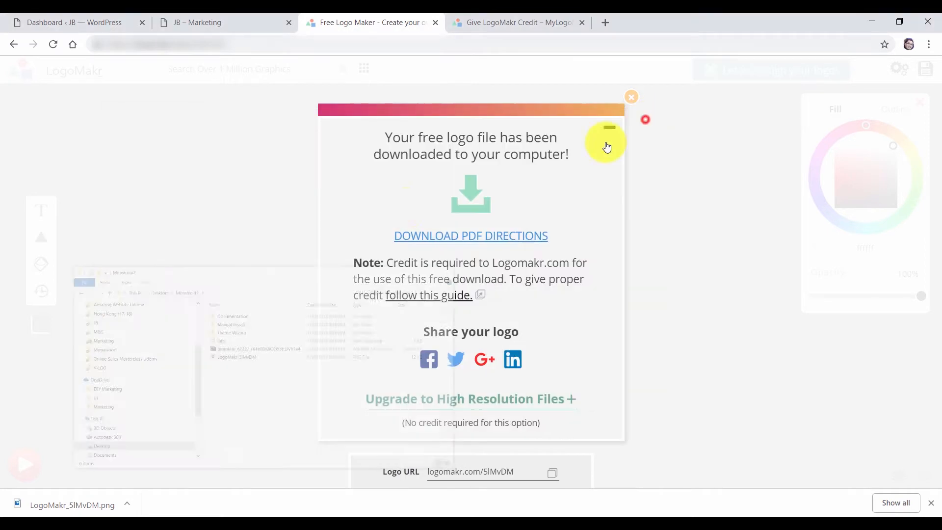
# Upload the LogoMakr_5lMvDM logo through Media > Add New, then view it in the Media Library
pyautogui.click(74, 23)
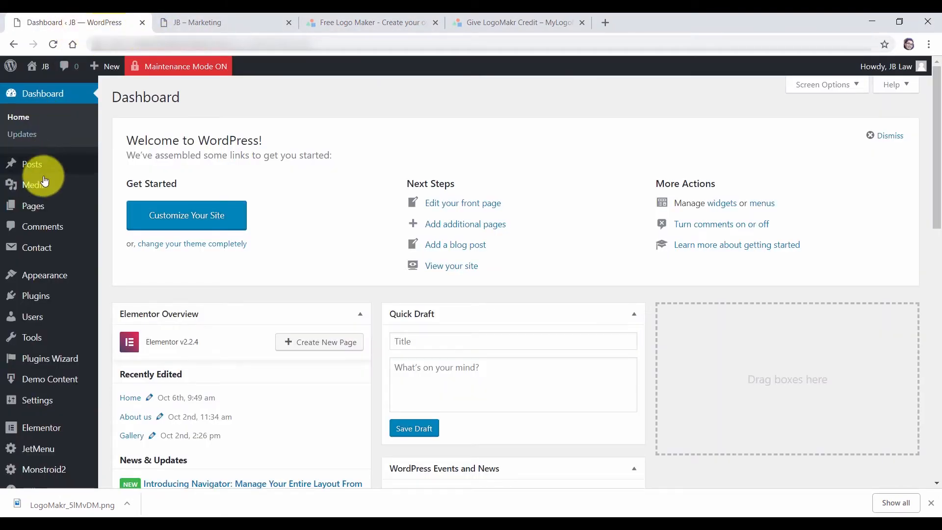
pyautogui.moveTo(42, 186)
pyautogui.click(133, 209)
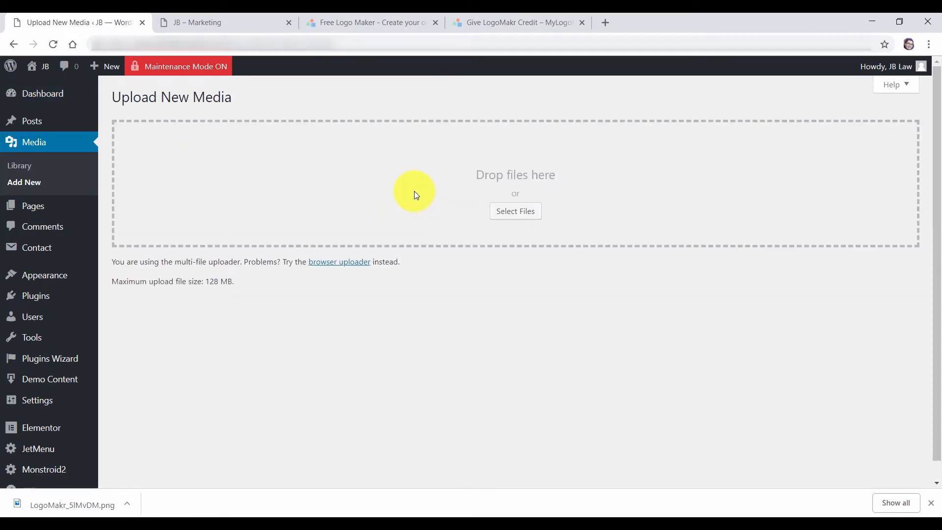
pyautogui.click(535, 218)
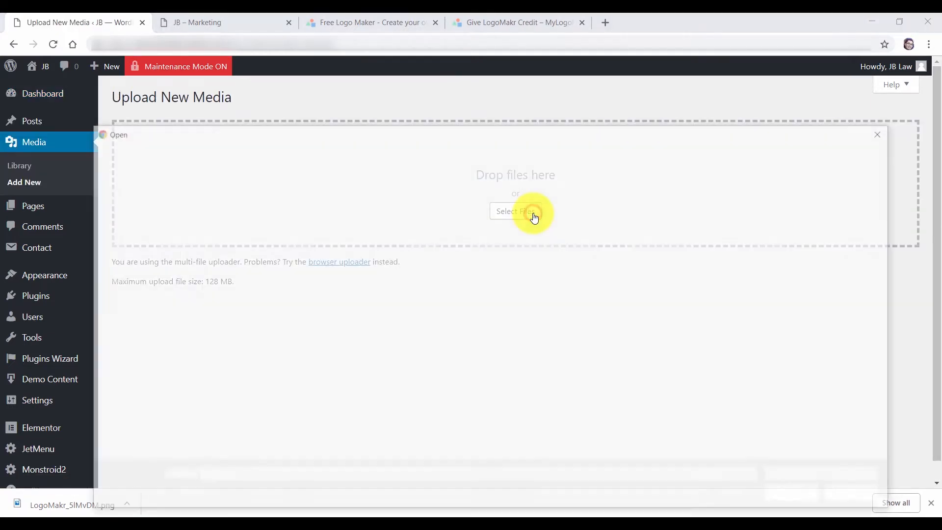
pyautogui.doubleClick(267, 261)
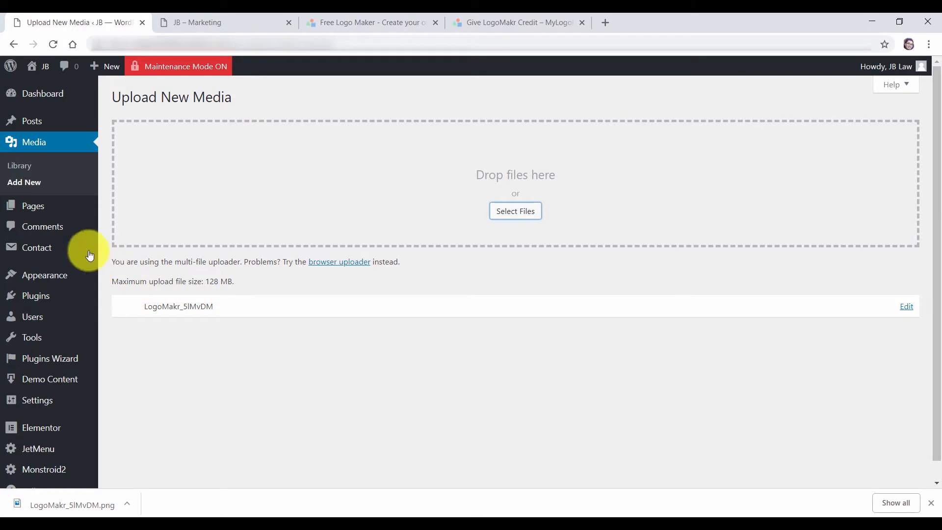
pyautogui.click(20, 166)
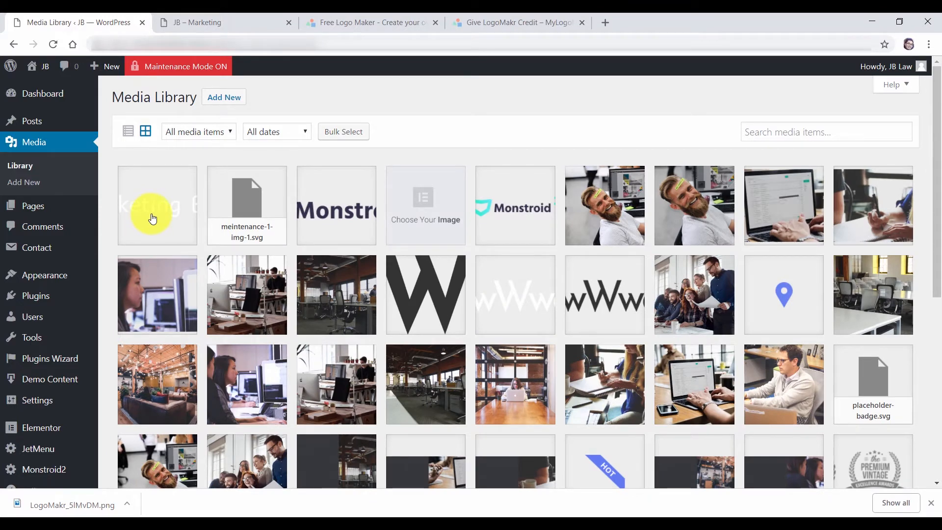
# Scale the uploaded LogoMakr logo from 600 × 108 to 160 × 29 in Edit Image
pyautogui.click(151, 219)
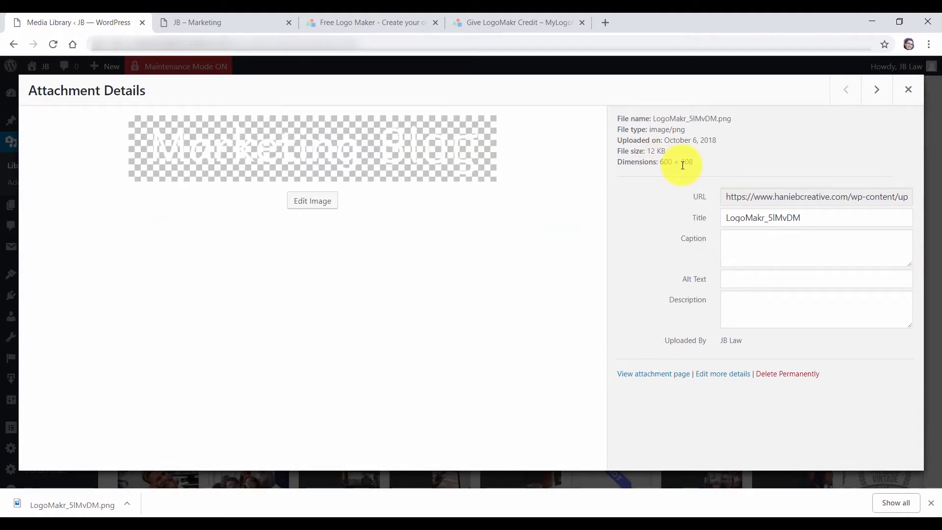
pyautogui.click(316, 205)
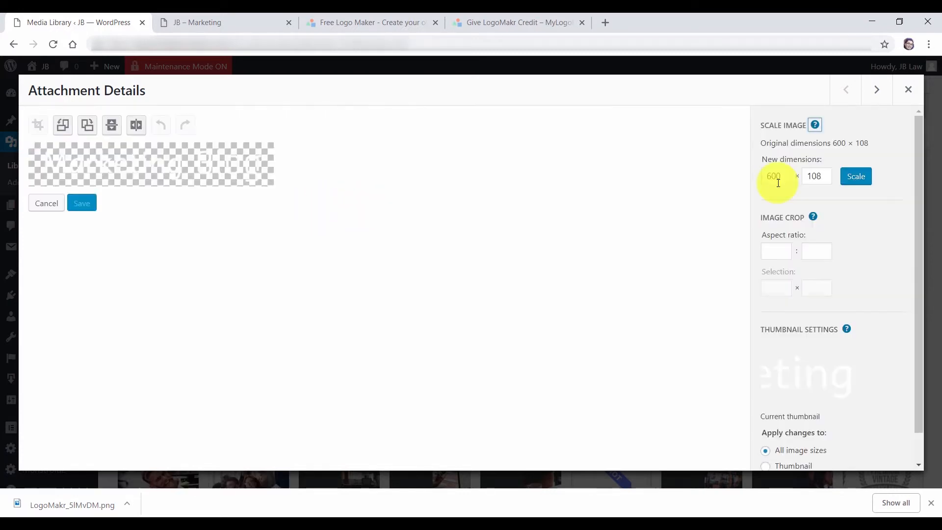
pyautogui.write('150')
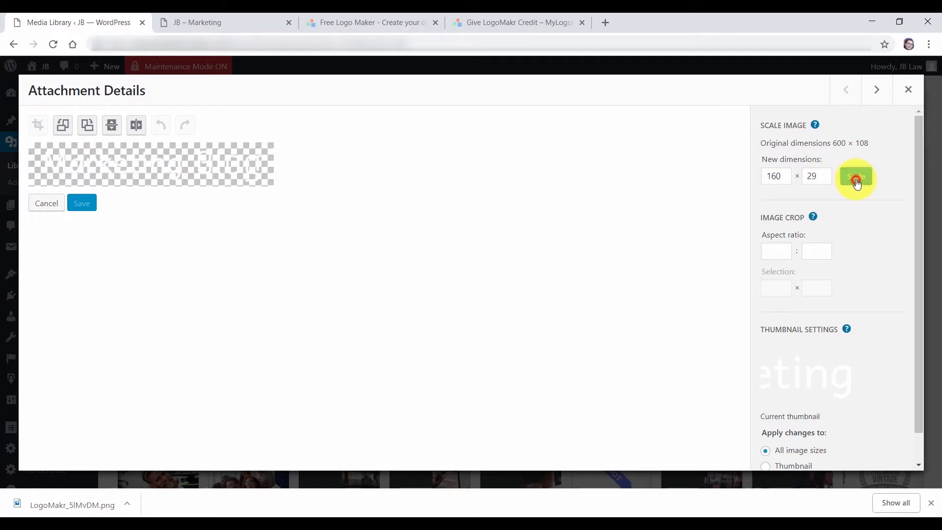
pyautogui.click(856, 179)
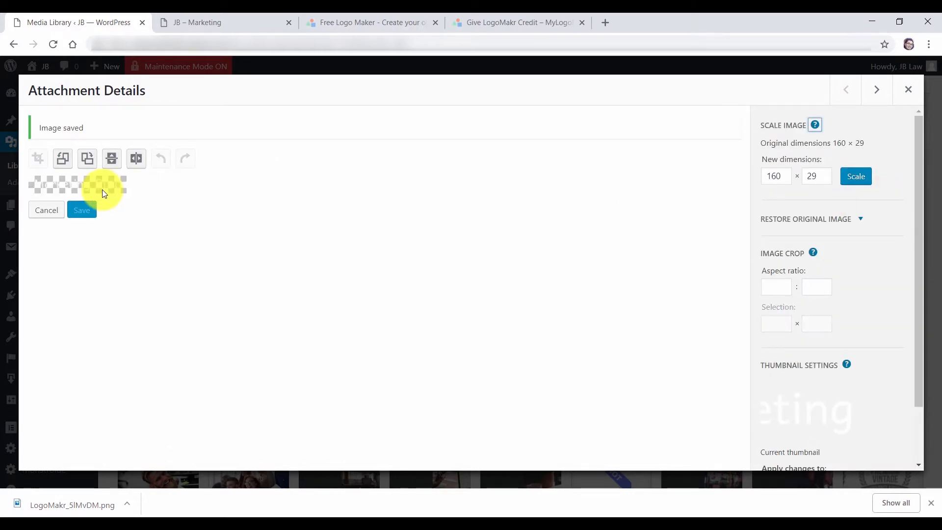
pyautogui.click(908, 91)
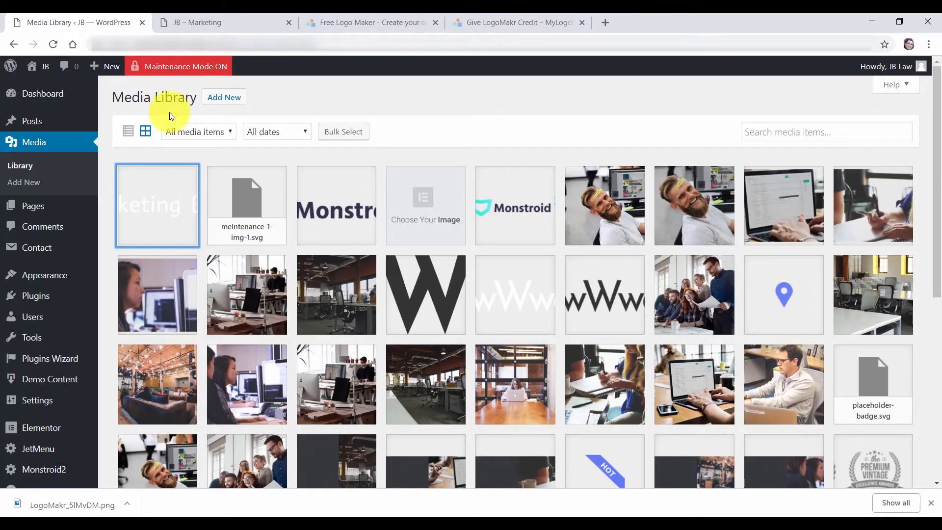
# Open the Header-Coworking template in Elementor from the JB – Marketing site's admin bar
pyautogui.click(202, 19)
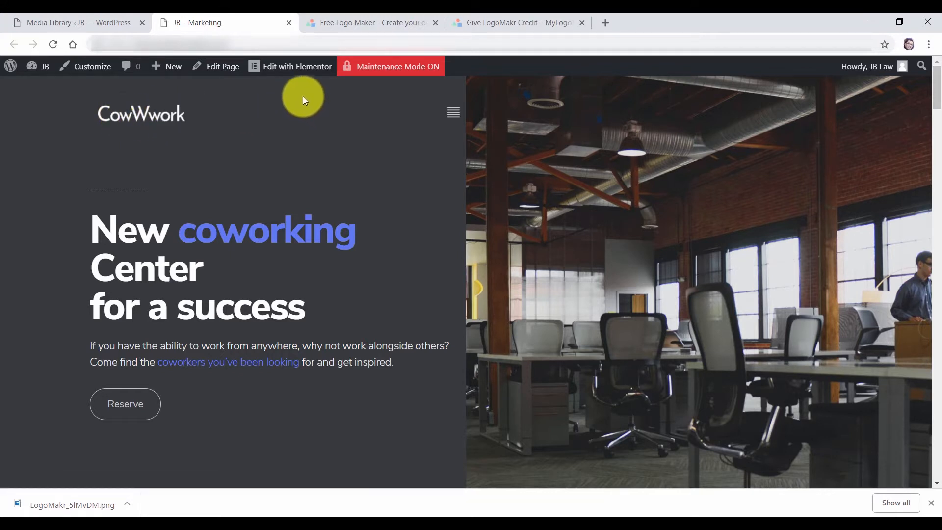
pyautogui.moveTo(296, 70)
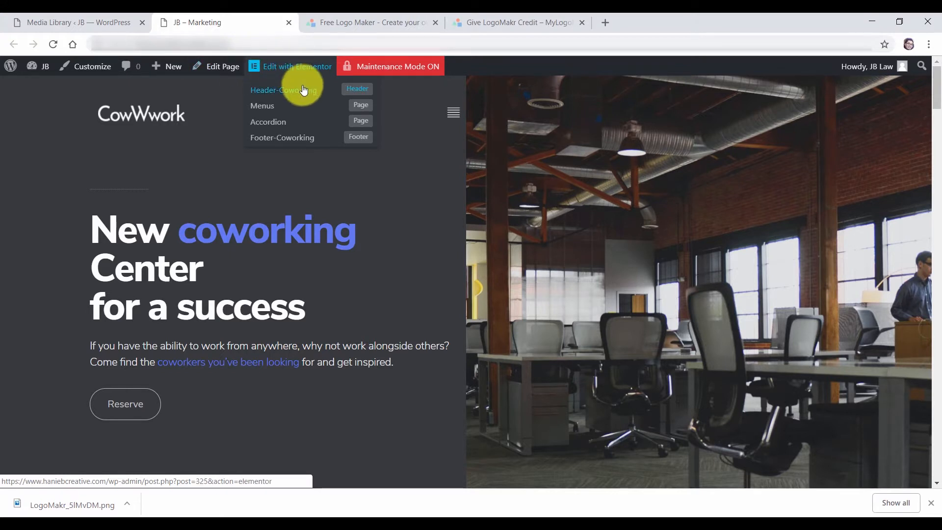
pyautogui.click(357, 90)
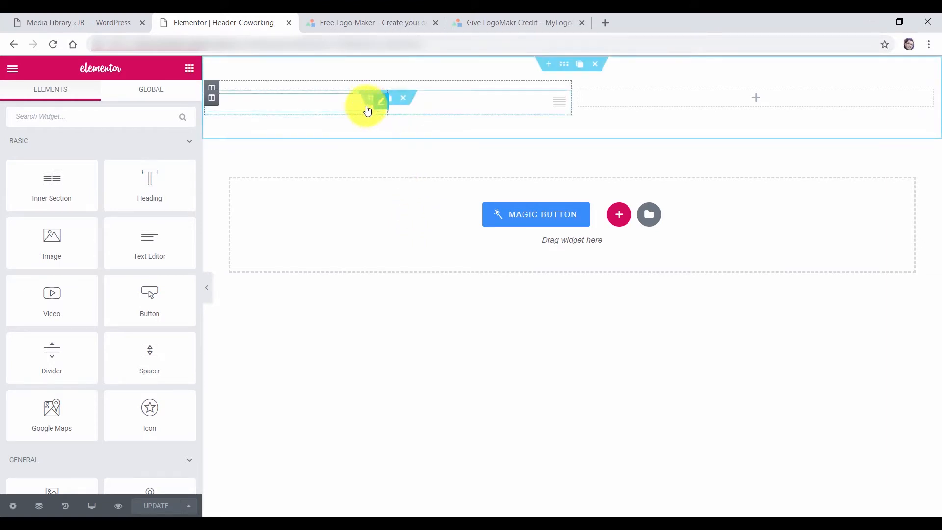
# Set the Site Logo's Logo Image and Retina Logo Image to the resized LogoMakr logo, and save
pyautogui.click(275, 108)
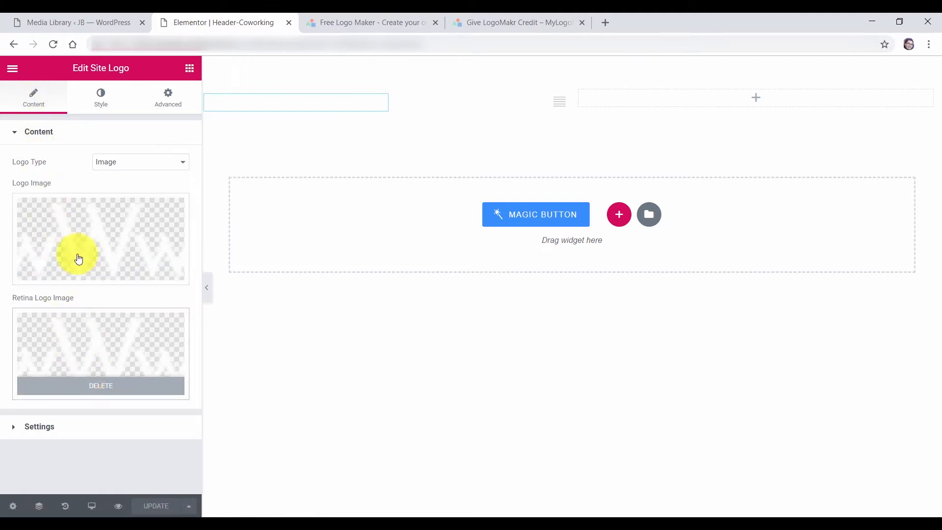
pyautogui.click(101, 241)
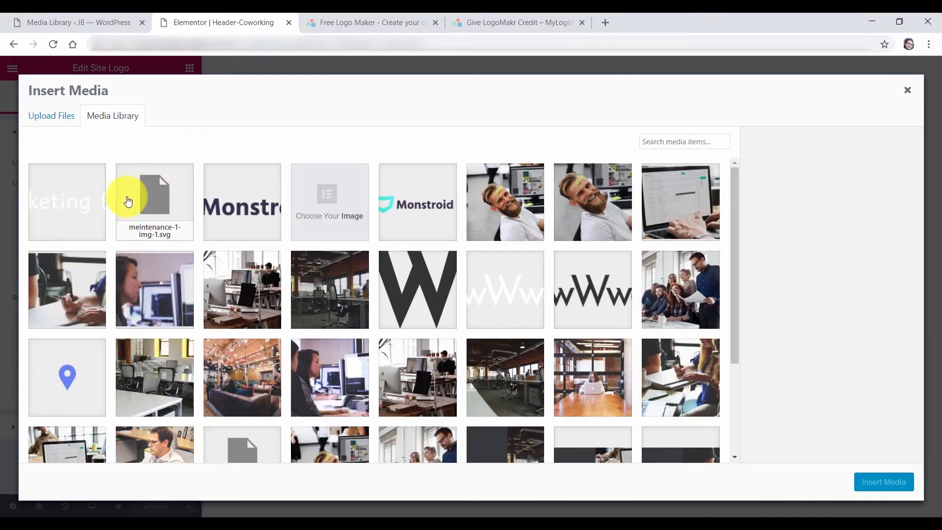
pyautogui.click(88, 208)
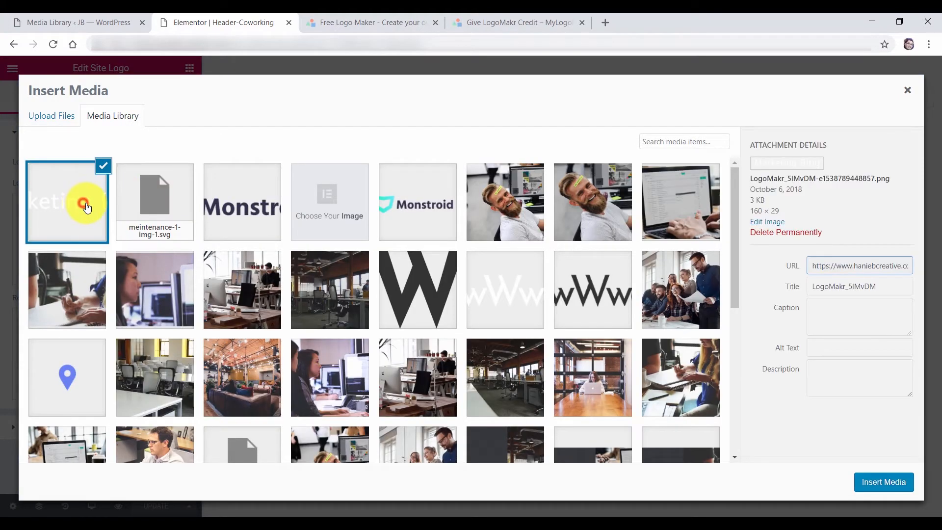
pyautogui.click(882, 481)
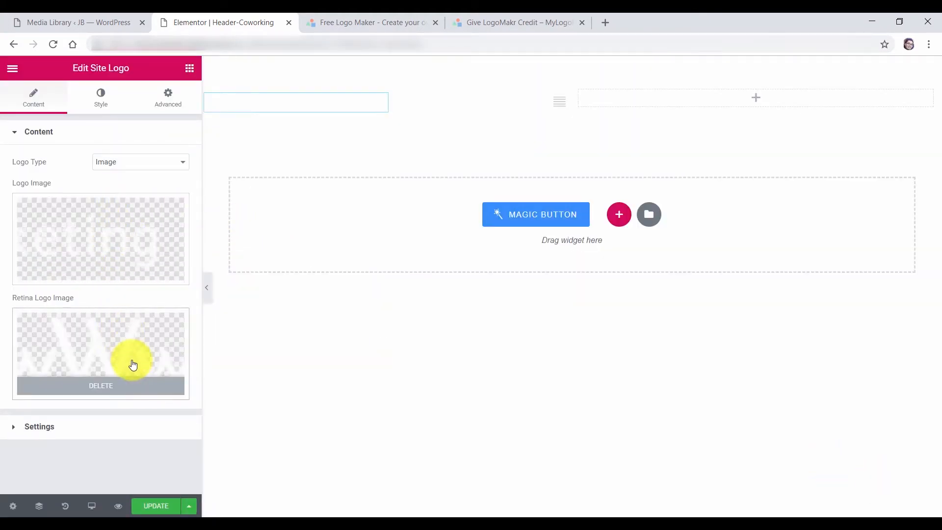
pyautogui.click(126, 353)
pyautogui.click(98, 230)
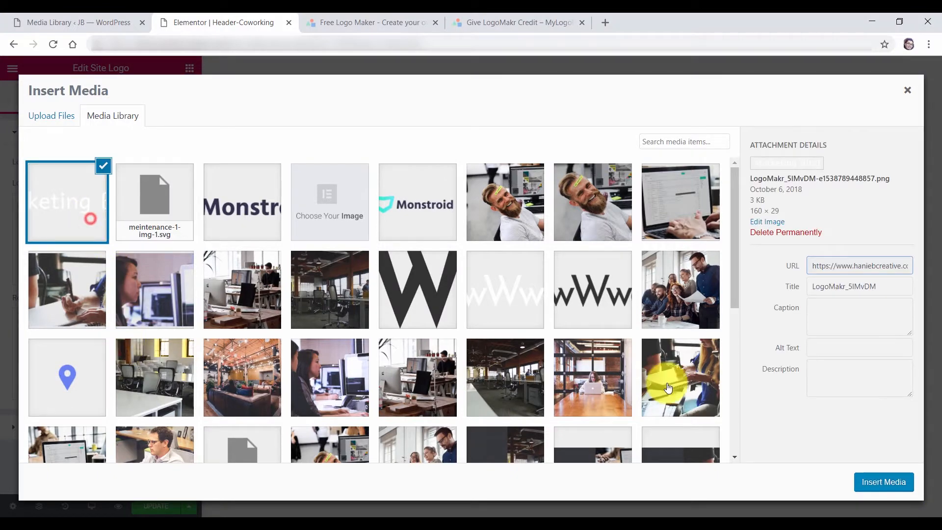
pyautogui.click(884, 482)
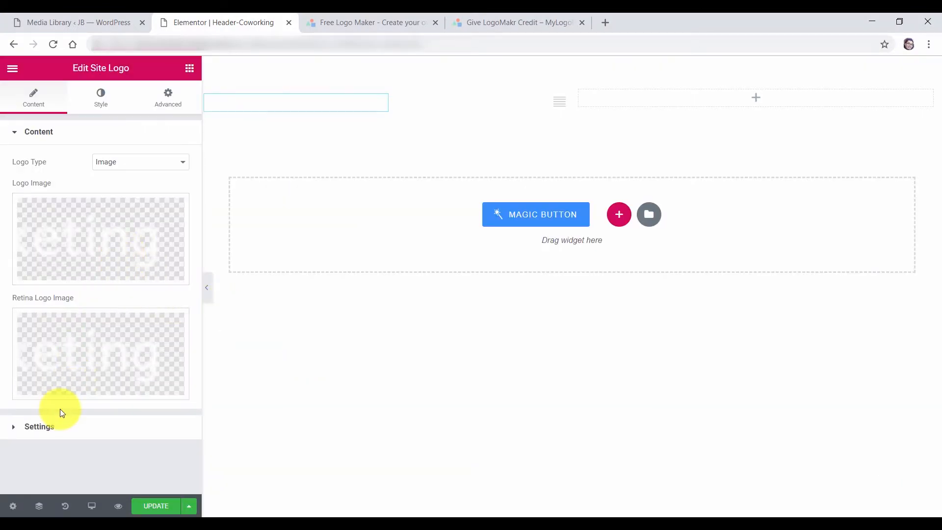
pyautogui.click(167, 508)
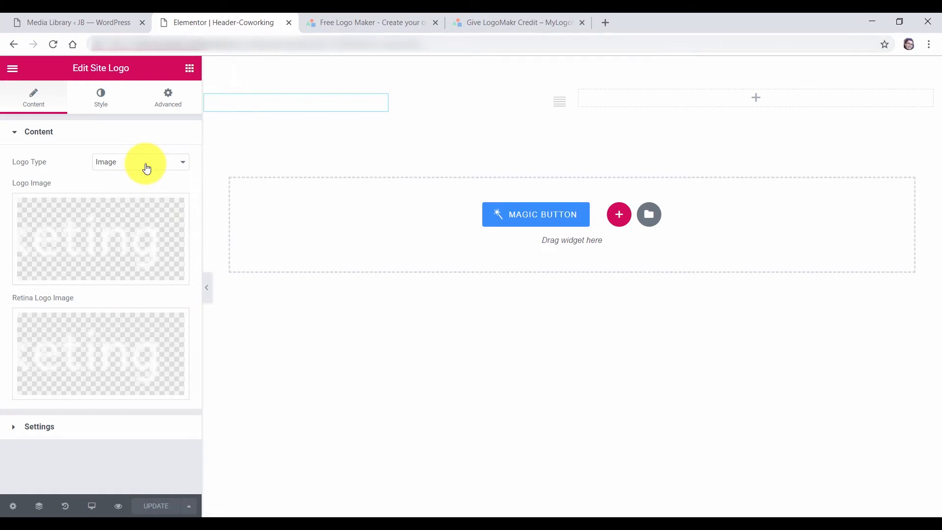
pyautogui.click(101, 22)
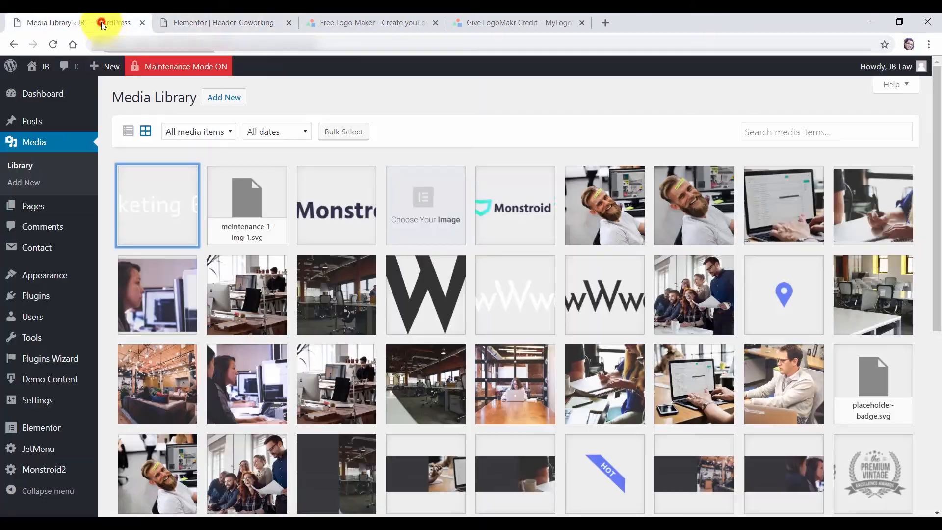
# View the live JB – Marketing site in a new tab to check the Marketing Blog logo
pyautogui.moveTo(37, 75)
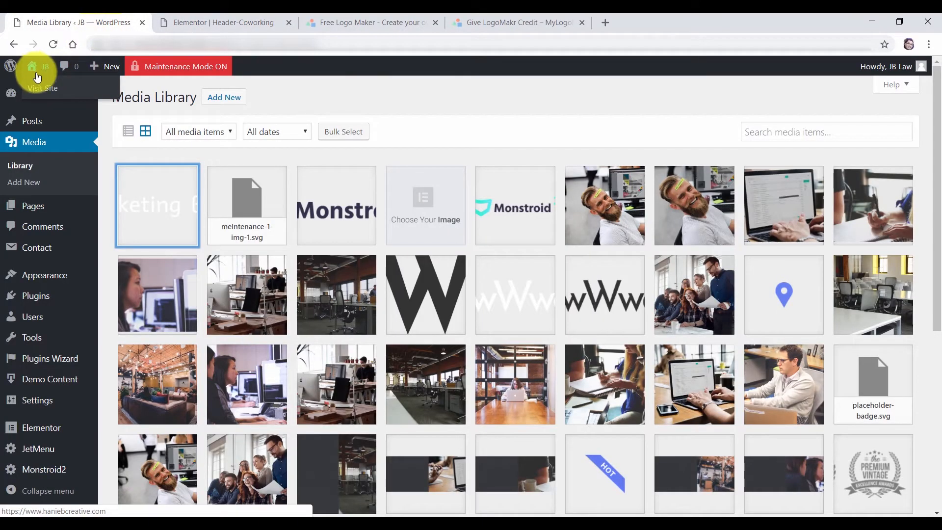
pyautogui.rightClick(42, 87)
pyautogui.click(59, 97)
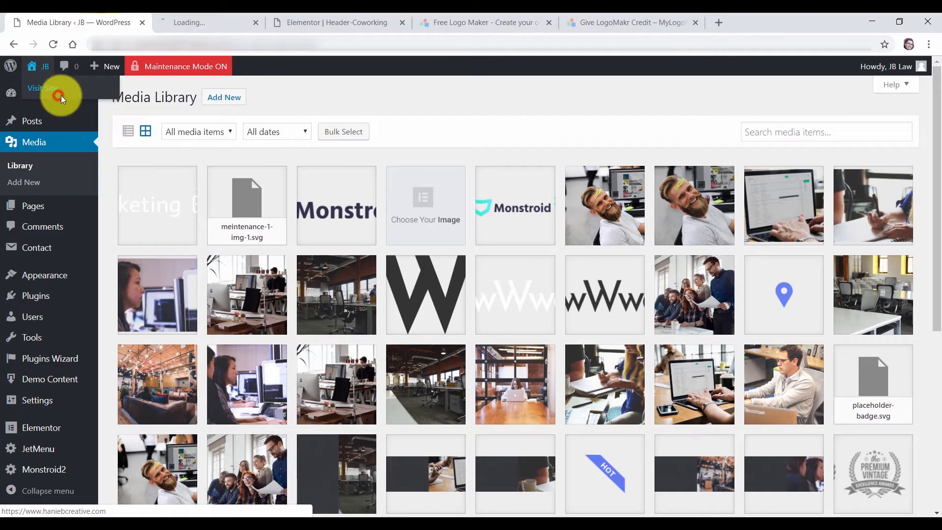
pyautogui.click(234, 25)
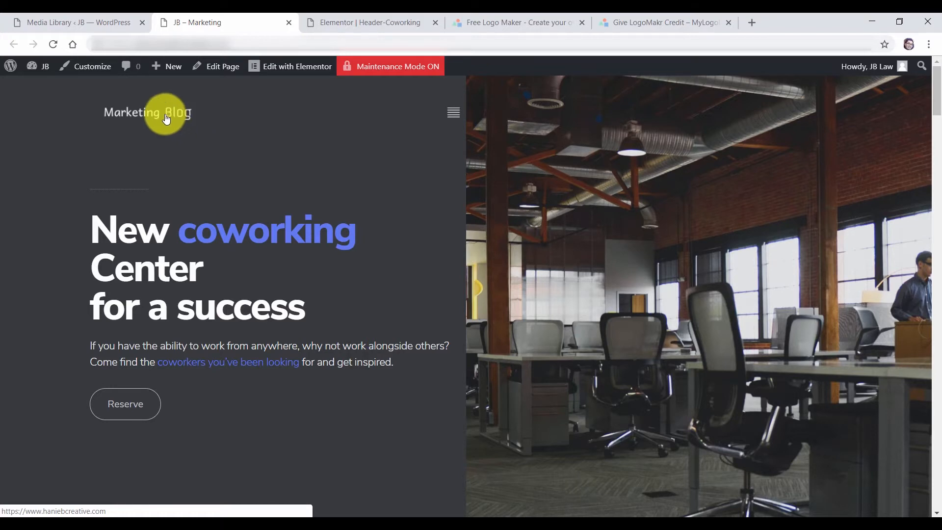
pyautogui.click(359, 22)
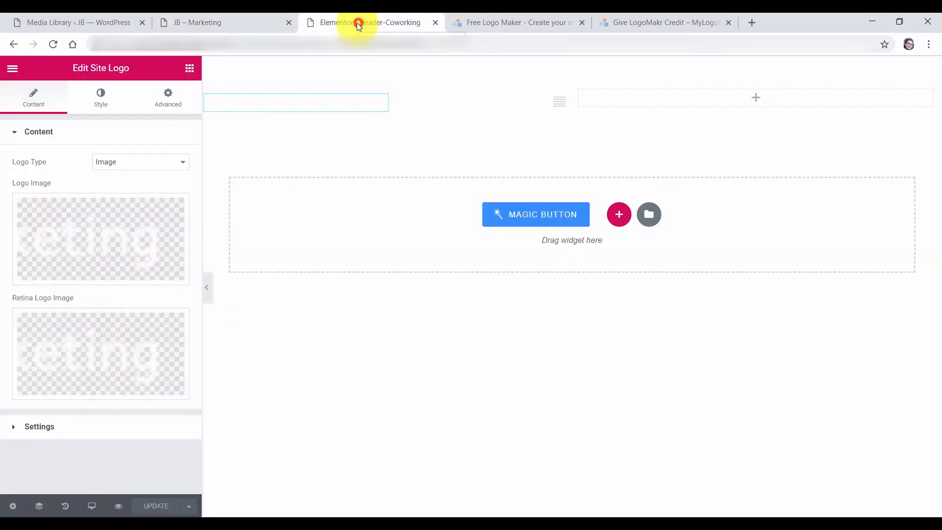
# Set the Site Logo type to Both Text and Image, showing the Marketing Channel text
pyautogui.click(150, 169)
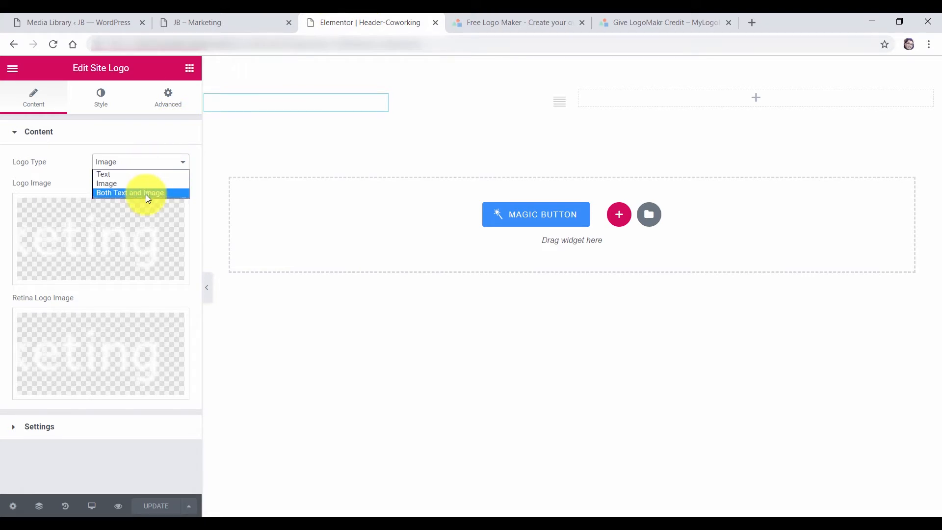
pyautogui.click(145, 194)
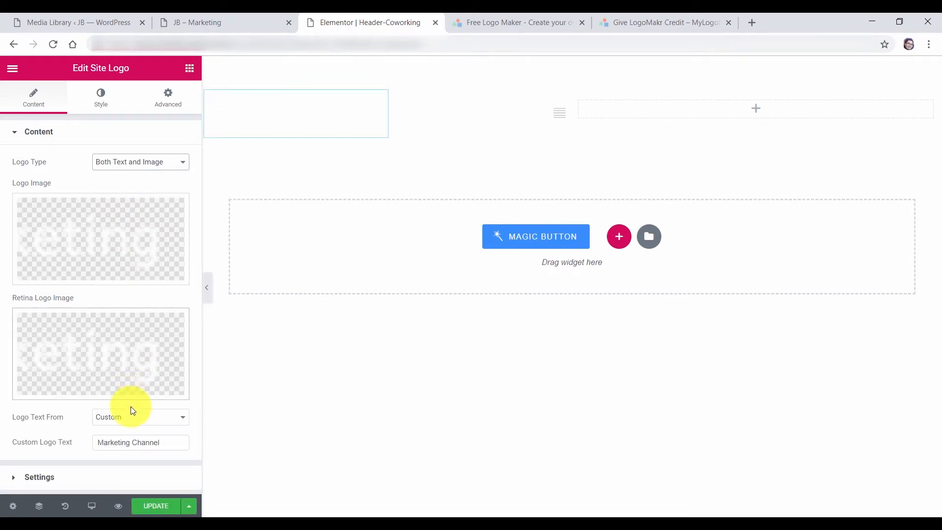
pyautogui.click(168, 444)
pyautogui.moveTo(167, 443); pyautogui.dragTo(96, 443)
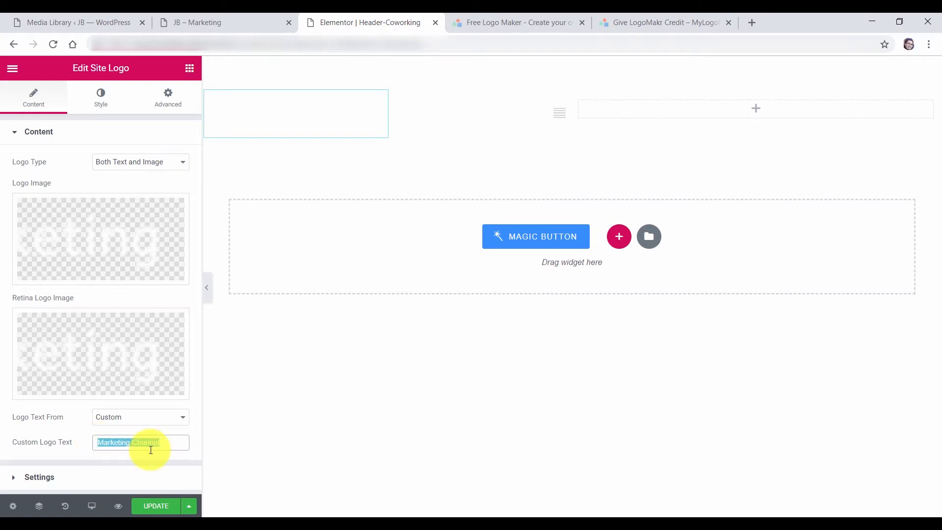
pyautogui.click(36, 140)
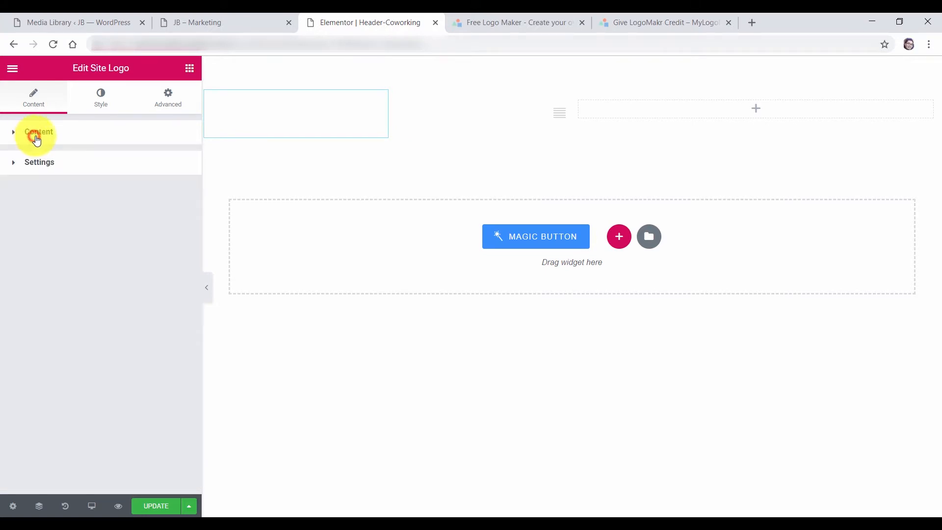
# Give the logo text a light grey colour in the Style settings
pyautogui.click(102, 100)
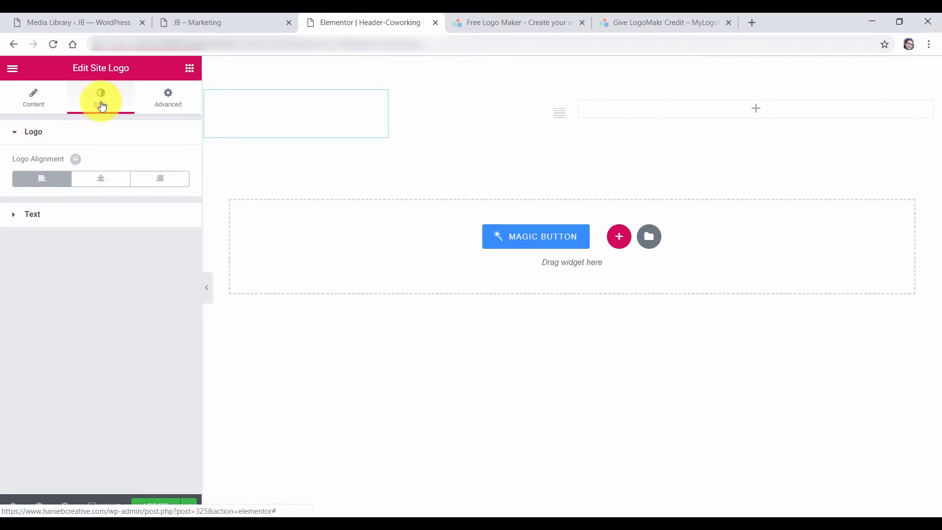
pyautogui.click(38, 215)
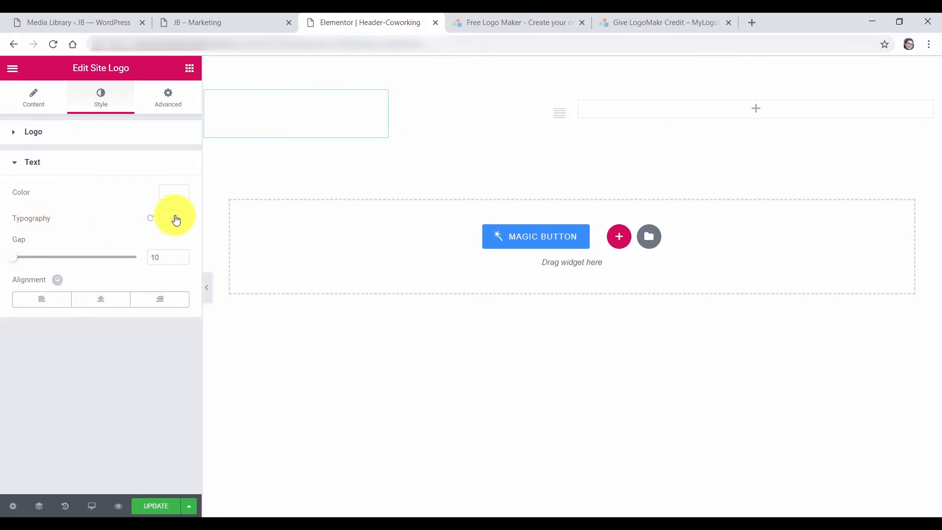
pyautogui.click(174, 193)
pyautogui.click(104, 261)
pyautogui.moveTo(114, 298); pyautogui.dragTo(86, 260)
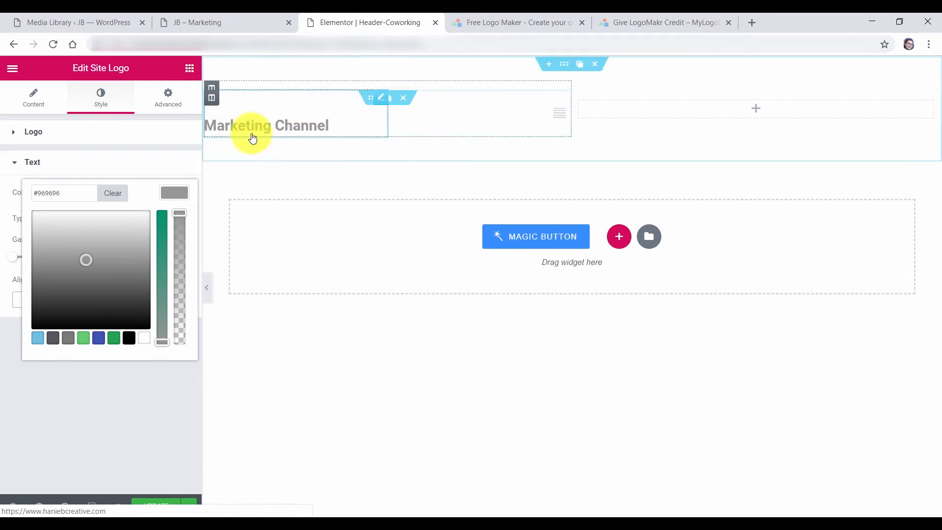
pyautogui.click(101, 249)
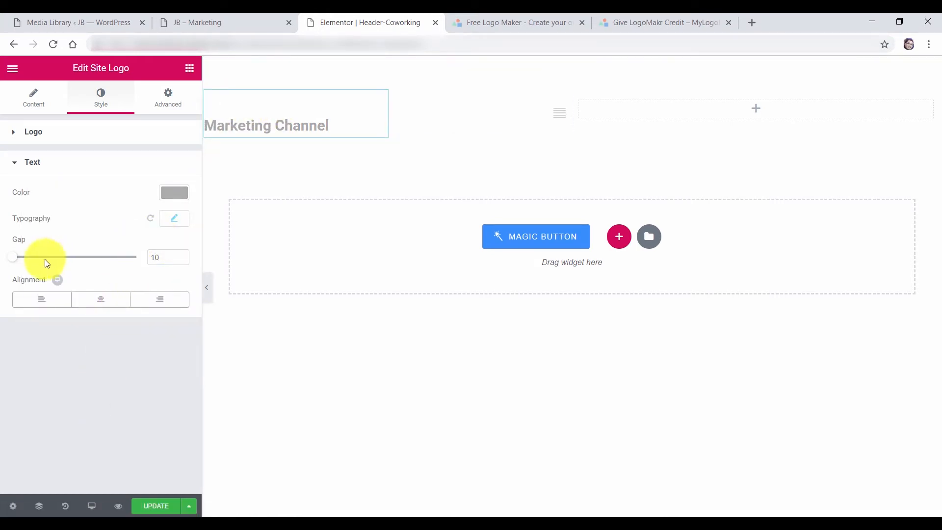
# Set the logo text typography size to 33 px and save the header
pyautogui.click(175, 222)
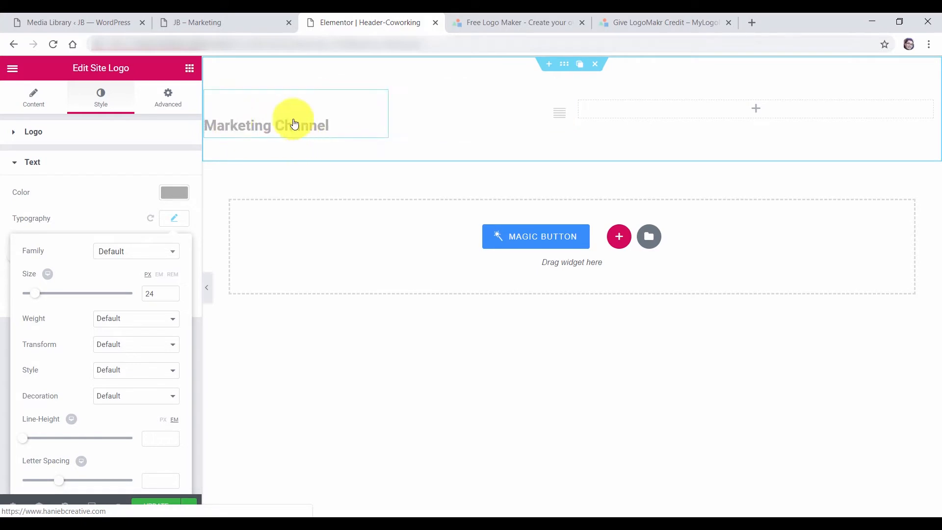
pyautogui.moveTo(36, 298); pyautogui.dragTo(42, 298)
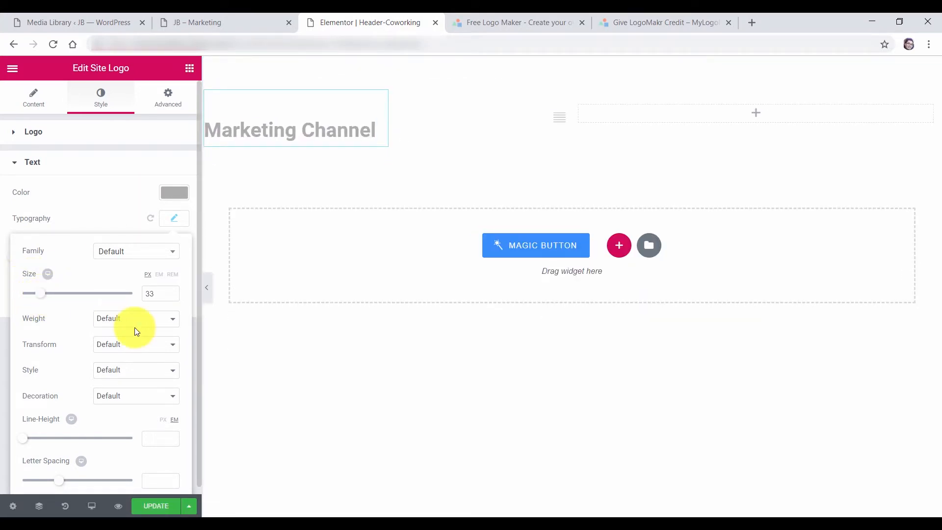
pyautogui.click(161, 509)
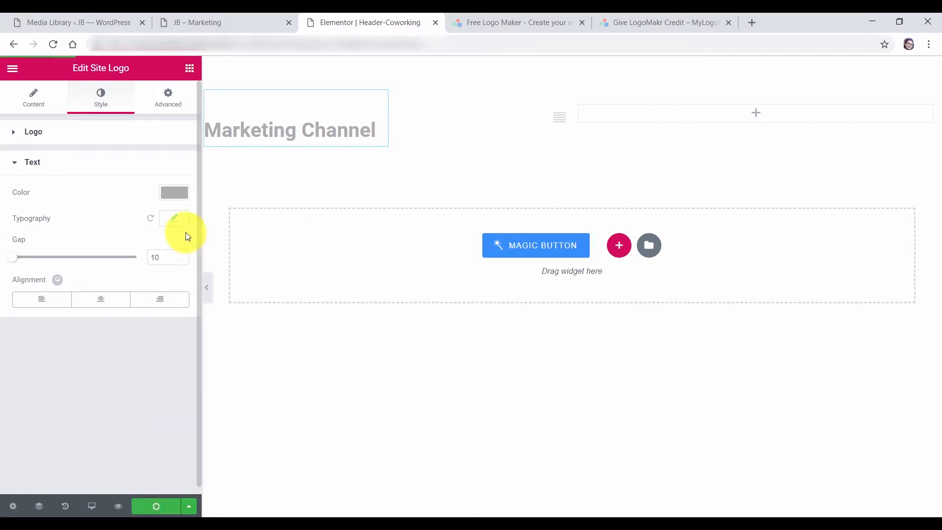
pyautogui.click(246, 27)
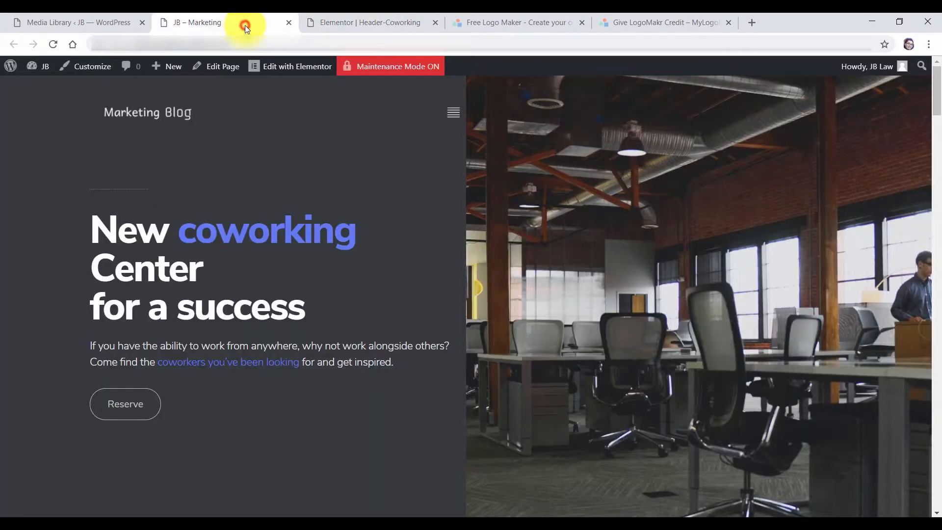
# Reload the live site to see grey Marketing Channel text under the Marketing Blog logo
pyautogui.click(54, 46)
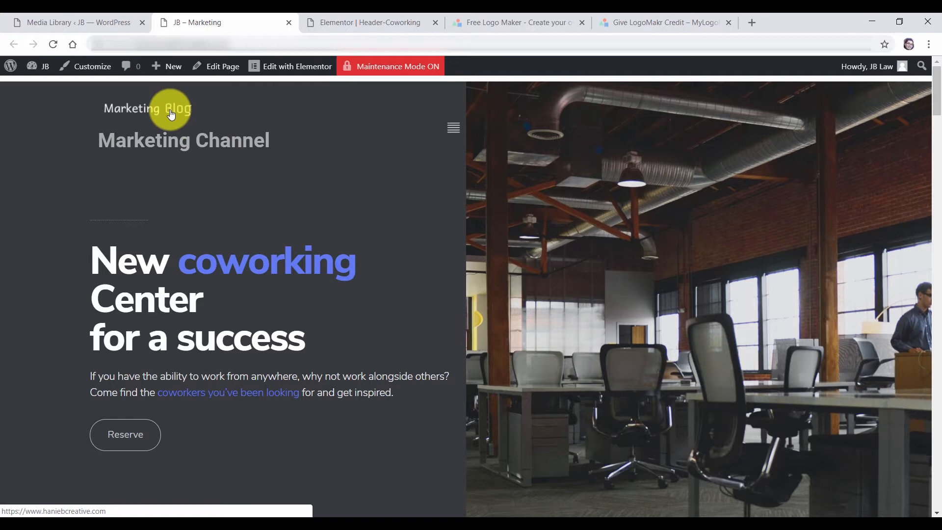
pyautogui.click(401, 24)
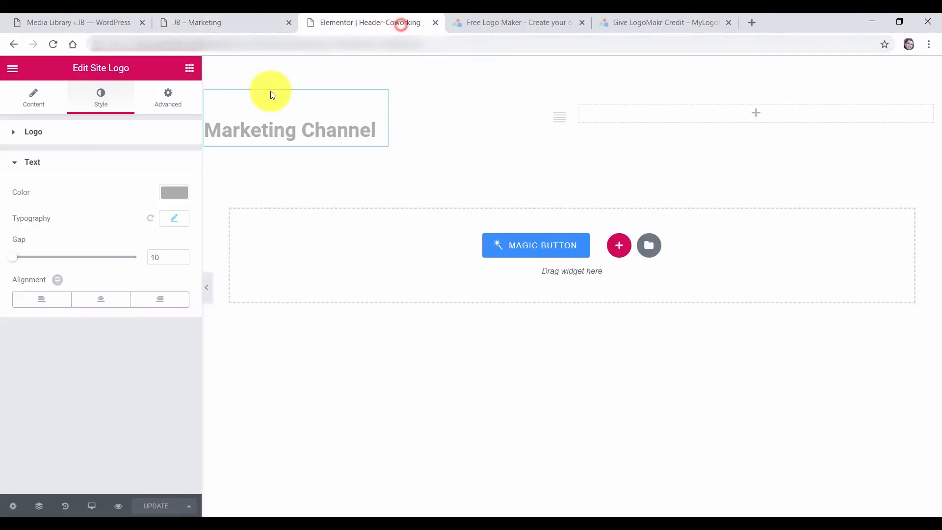
# Change the Site Logo type to Text only
pyautogui.click(35, 105)
pyautogui.click(136, 161)
pyautogui.click(127, 176)
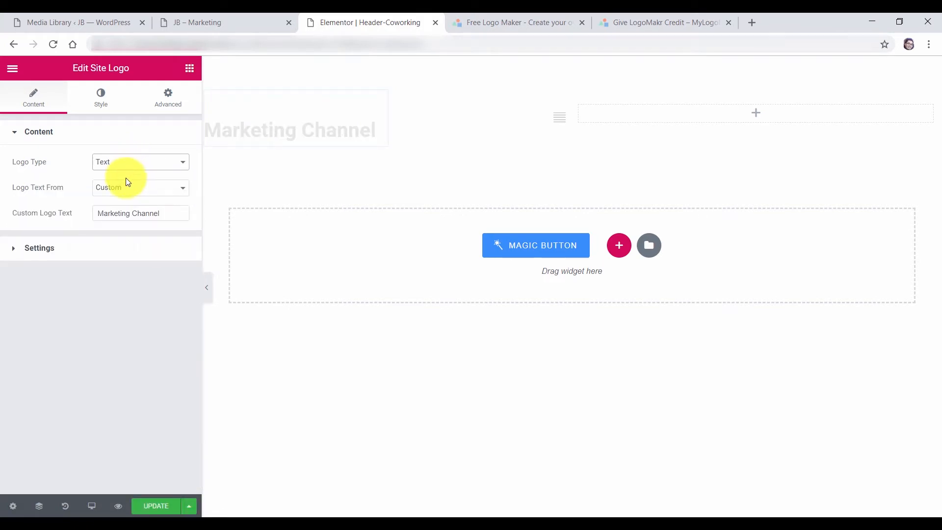
# Make the logo text white, save the header, and reload the live site
pyautogui.click(103, 113)
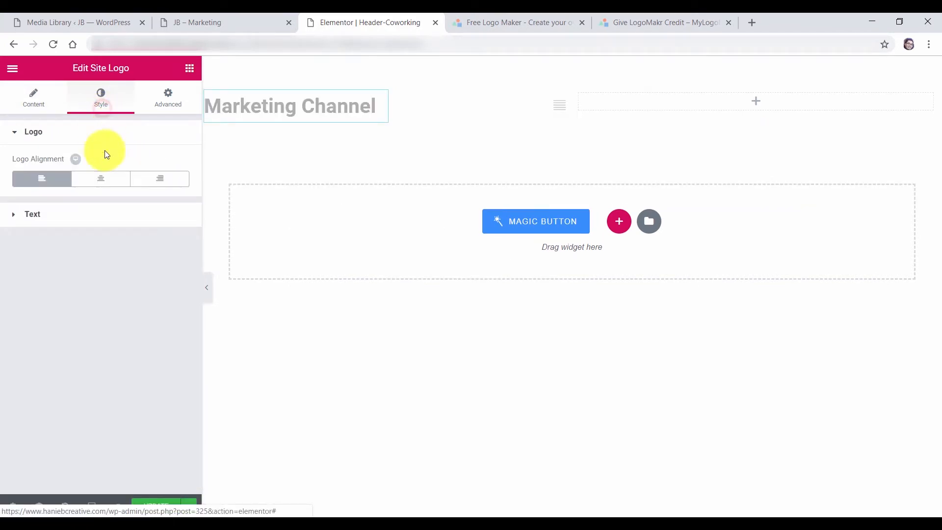
pyautogui.click(76, 214)
pyautogui.click(175, 193)
pyautogui.moveTo(76, 219); pyautogui.dragTo(32, 205)
pyautogui.click(92, 399)
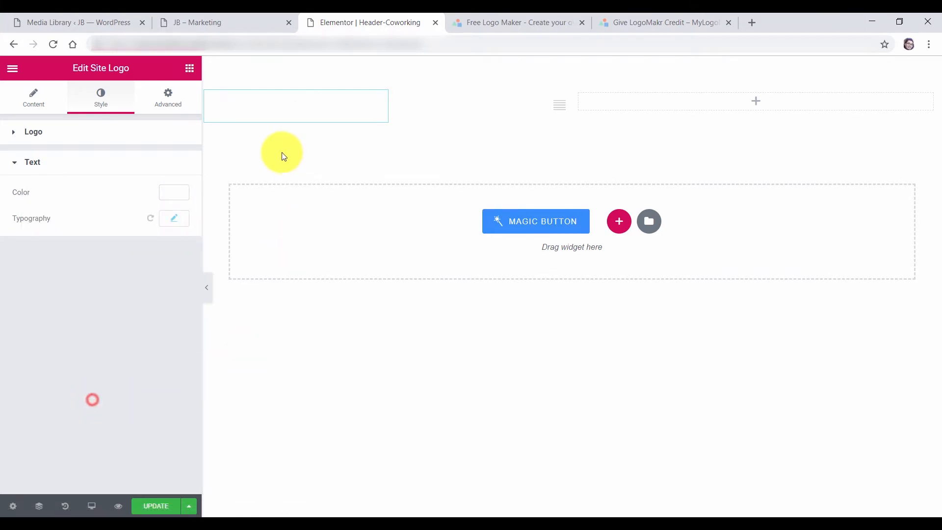
pyautogui.click(167, 508)
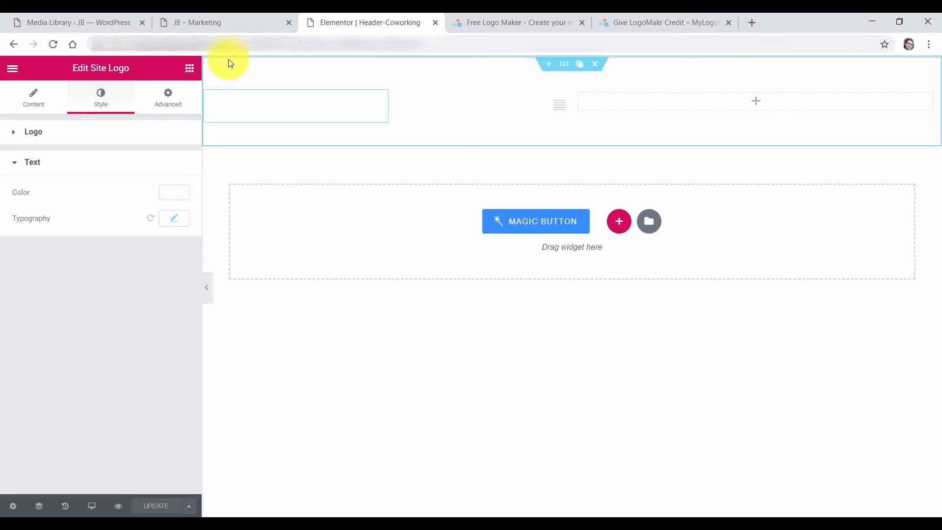
pyautogui.click(226, 26)
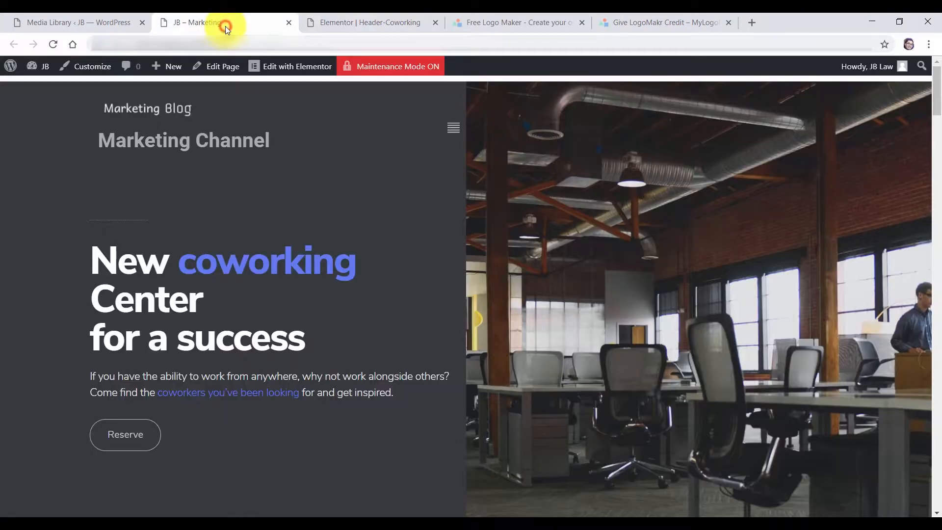
pyautogui.click(53, 45)
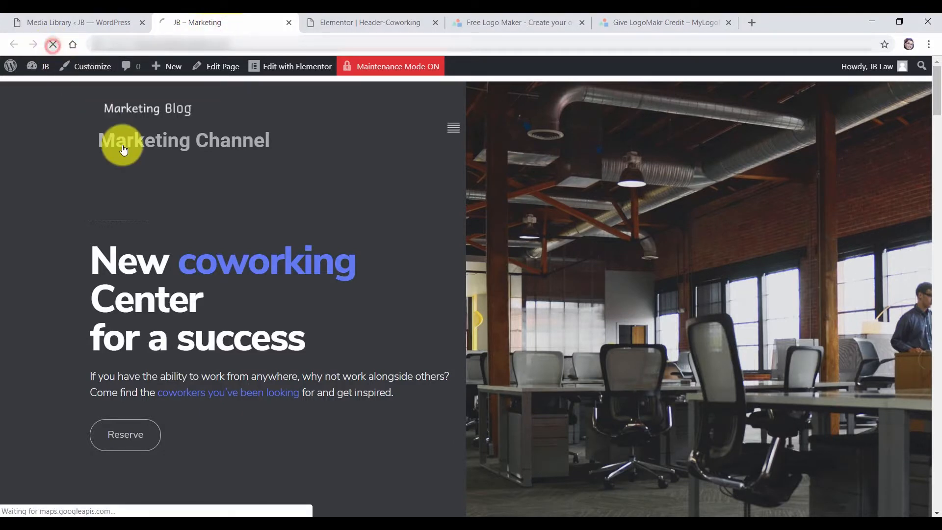
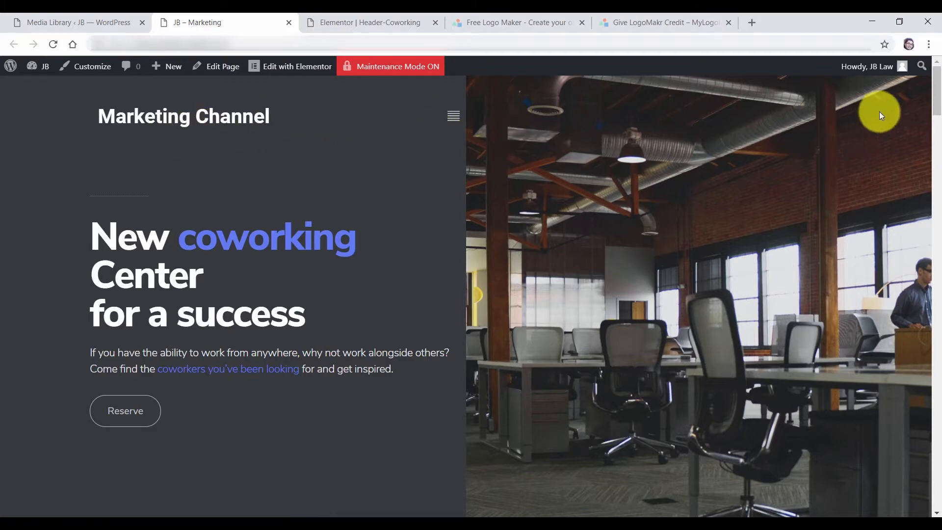
# Scroll the Marketing page to its footer and close the Elementor Header-Coworking editor tab
pyautogui.moveTo(938, 82); pyautogui.dragTo(935, 493)
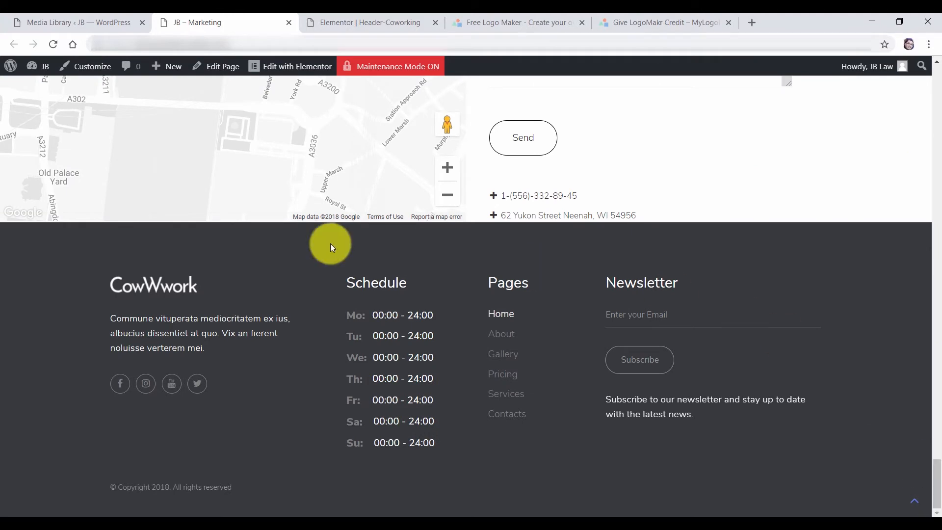
pyautogui.click(381, 30)
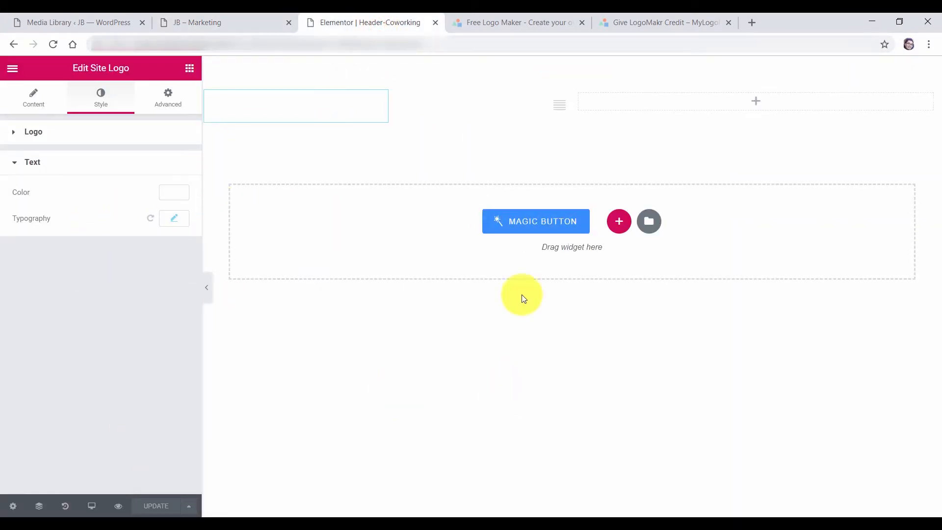
pyautogui.click(435, 23)
pyautogui.click(216, 22)
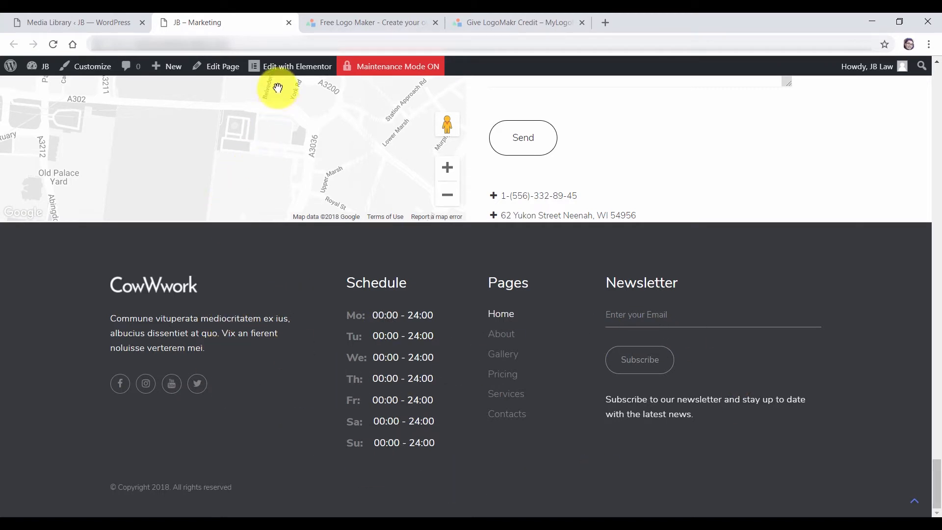
# Open the Footer-Coworking template from the admin bar's Edit with Elementor menu
pyautogui.moveTo(279, 72)
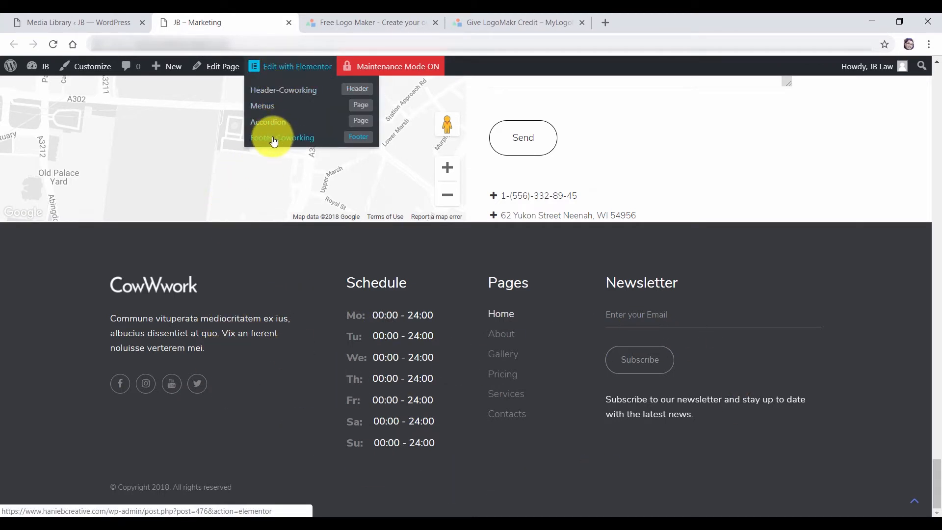
pyautogui.click(357, 142)
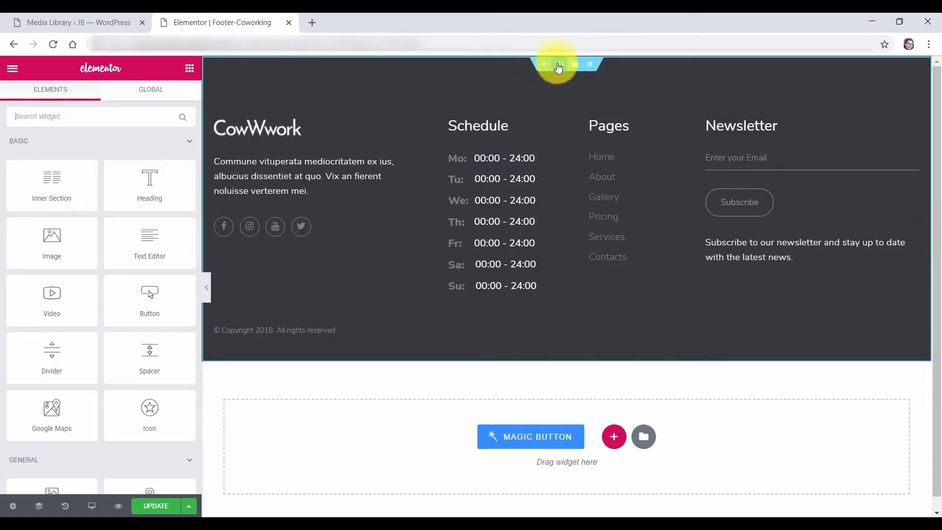
# Give the footer section a dark blue background colour
pyautogui.click(562, 69)
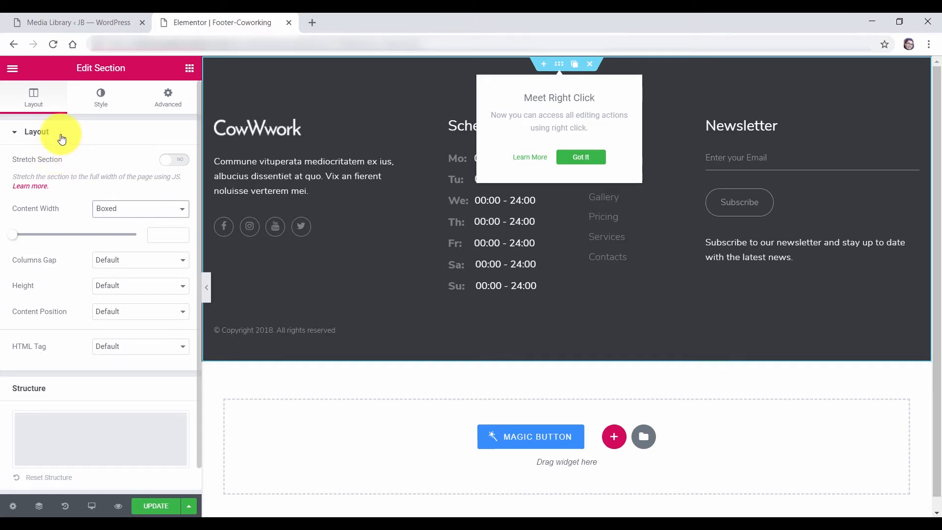
pyautogui.click(103, 101)
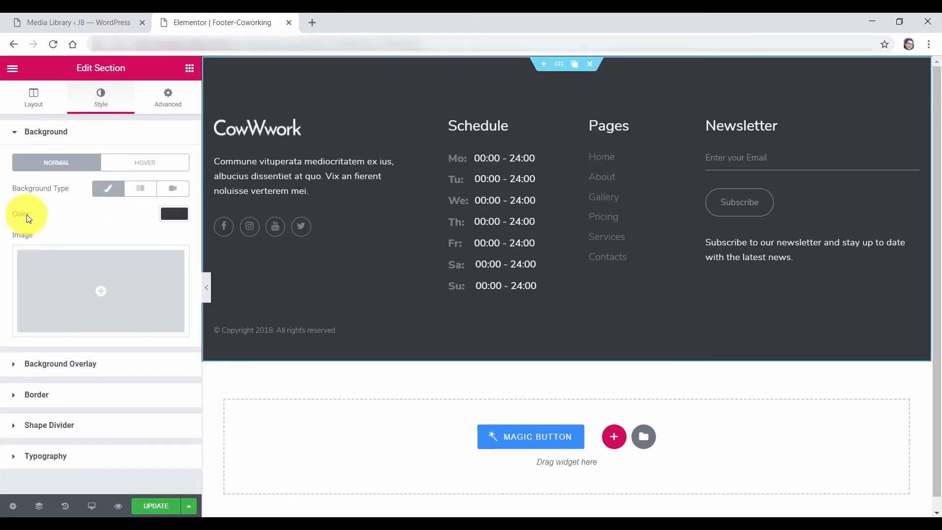
pyautogui.click(175, 215)
pyautogui.moveTo(100, 273); pyautogui.dragTo(100, 311)
pyautogui.click(98, 359)
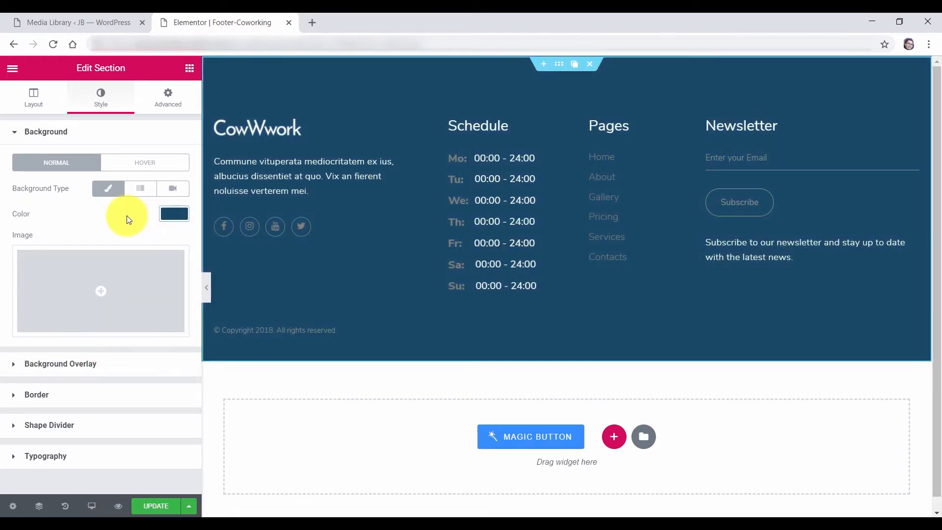
# Try grey, green and teal hover background colours, then clear the hover colour
pyautogui.click(137, 170)
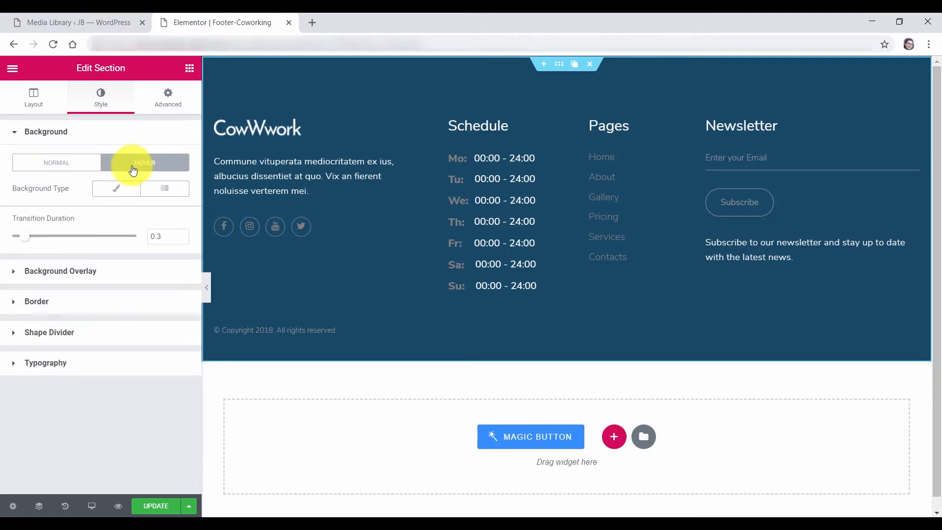
pyautogui.click(117, 190)
pyautogui.click(179, 214)
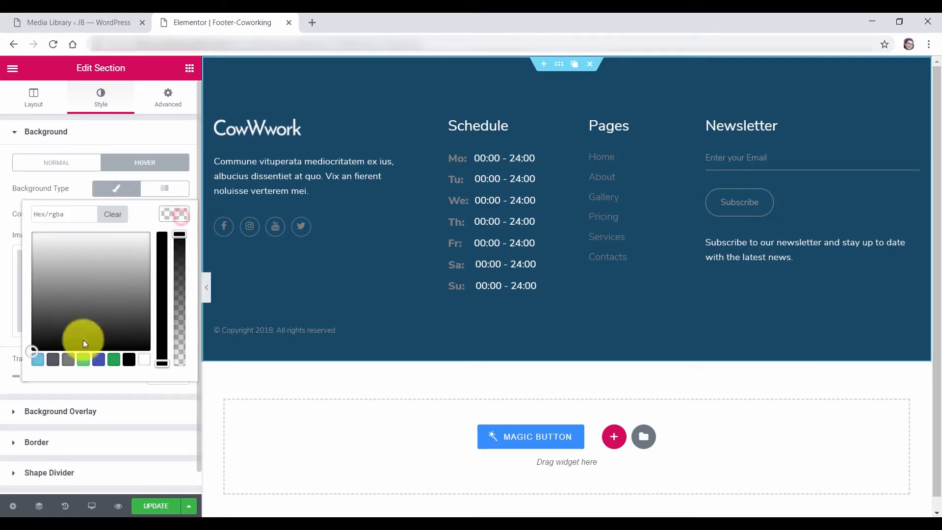
pyautogui.click(68, 358)
pyautogui.moveTo(81, 297); pyautogui.dragTo(77, 289)
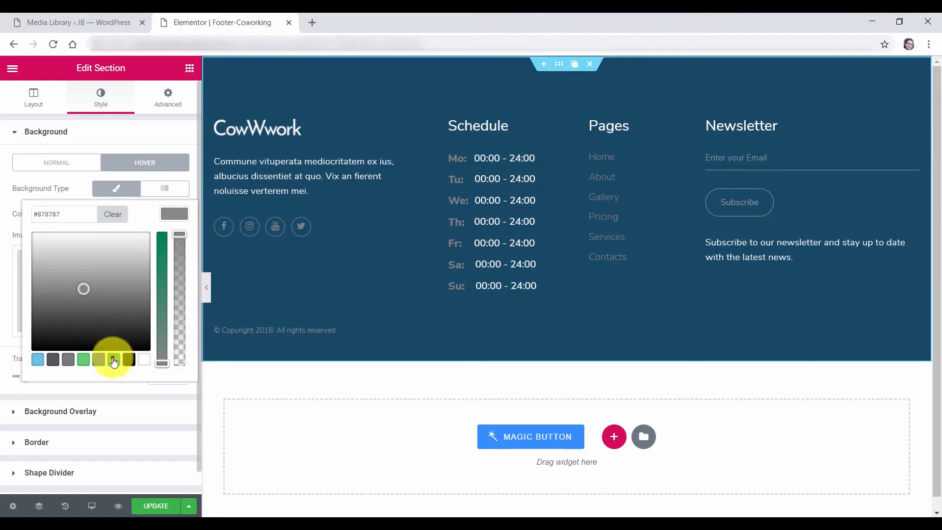
pyautogui.click(113, 360)
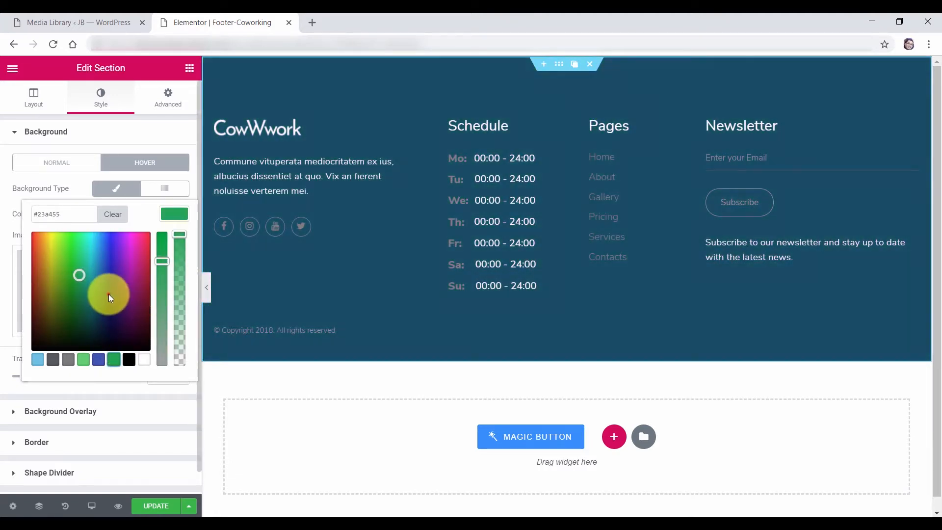
pyautogui.moveTo(109, 294); pyautogui.dragTo(106, 278)
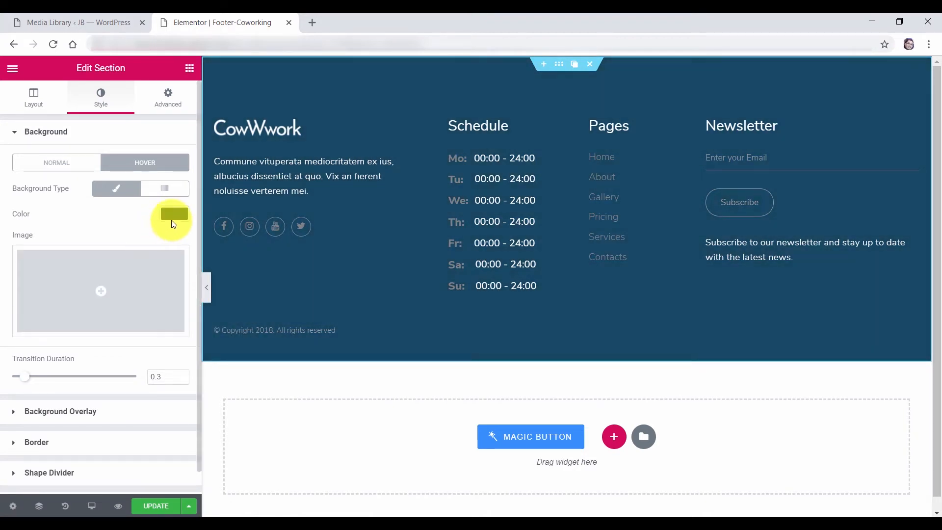
pyautogui.click(173, 222)
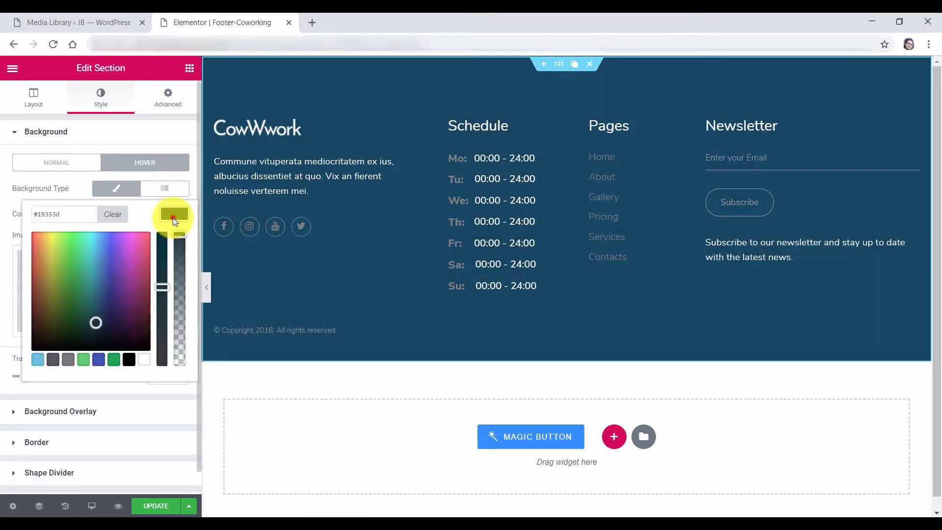
pyautogui.click(111, 218)
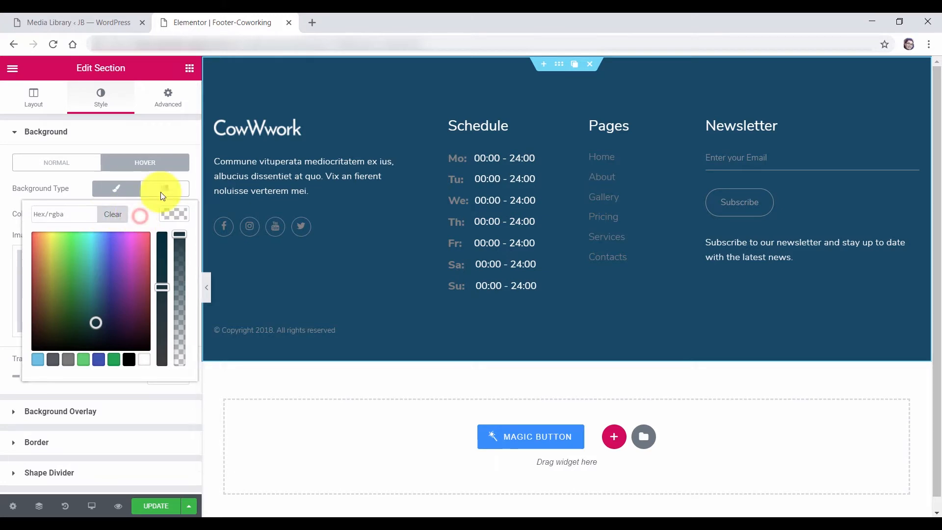
pyautogui.click(195, 194)
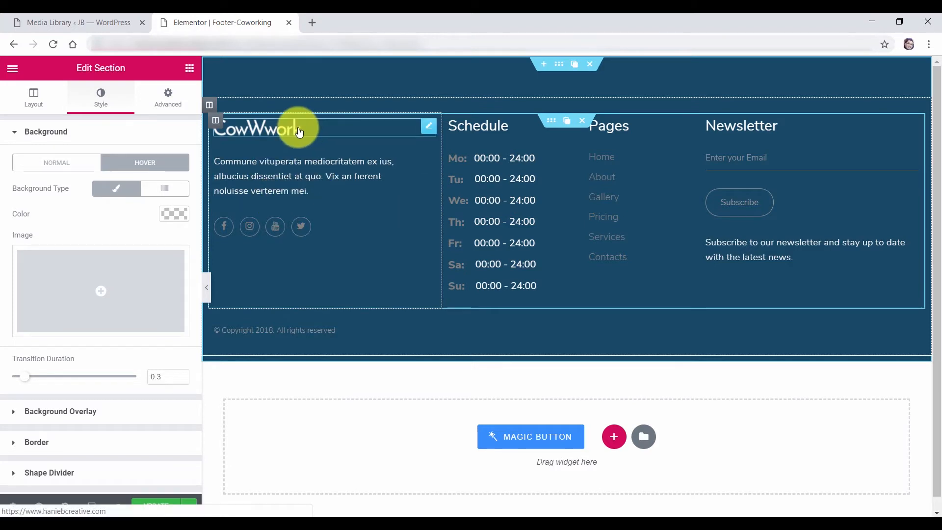
# Replace the footer's CowWork logo with the Marketing Blog image from the Media Library
pyautogui.click(298, 131)
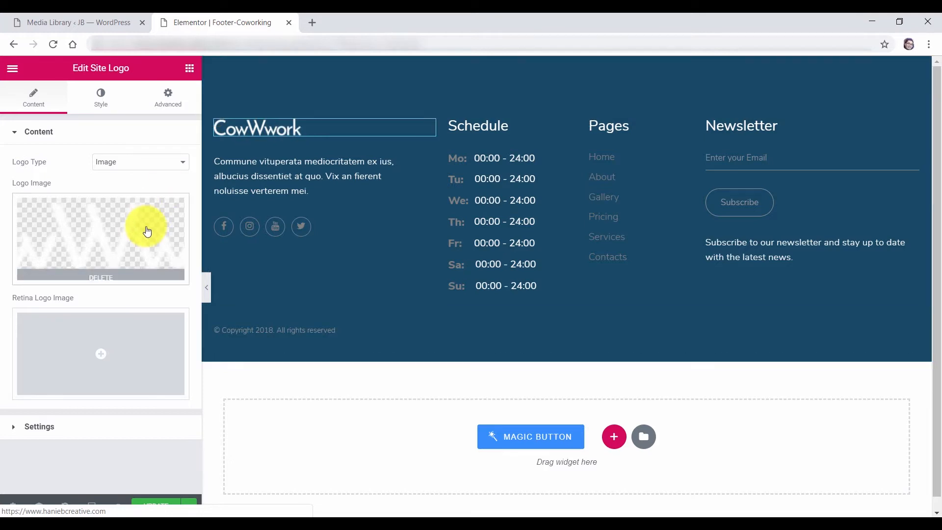
pyautogui.click(147, 231)
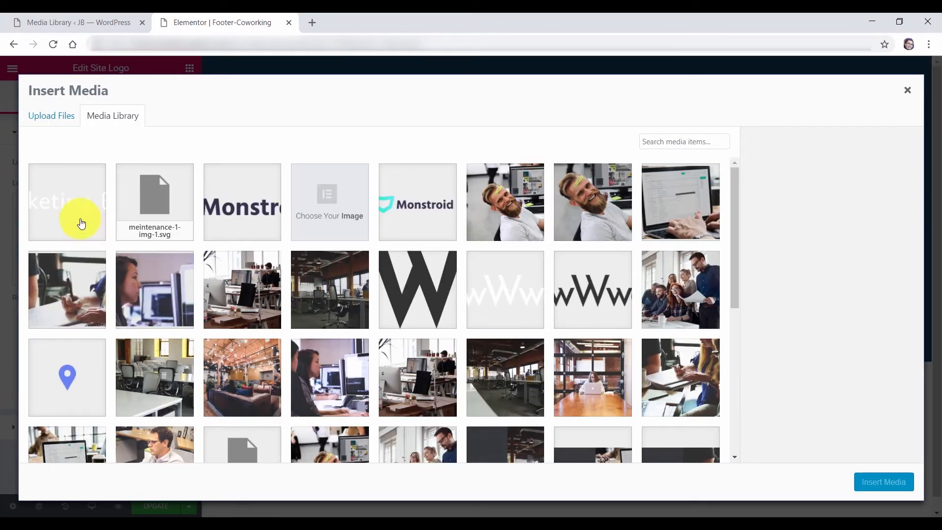
pyautogui.click(78, 220)
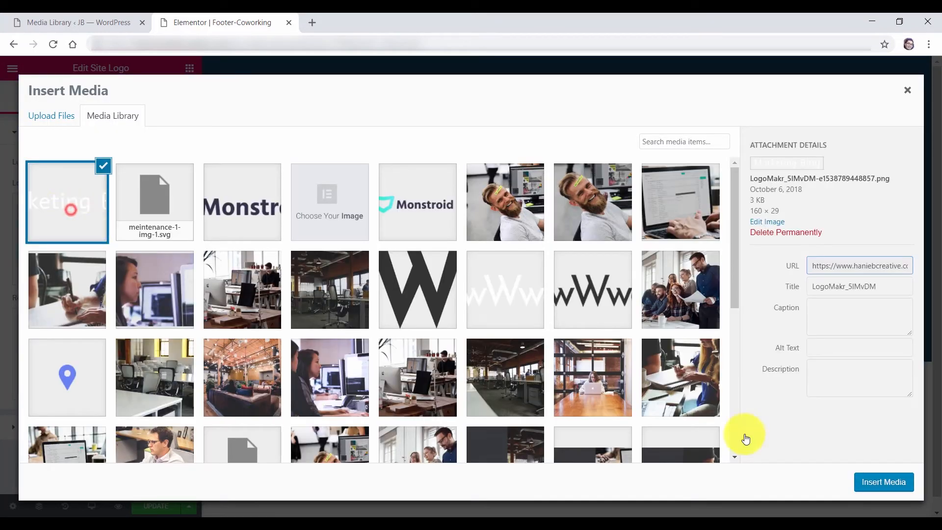
pyautogui.click(863, 484)
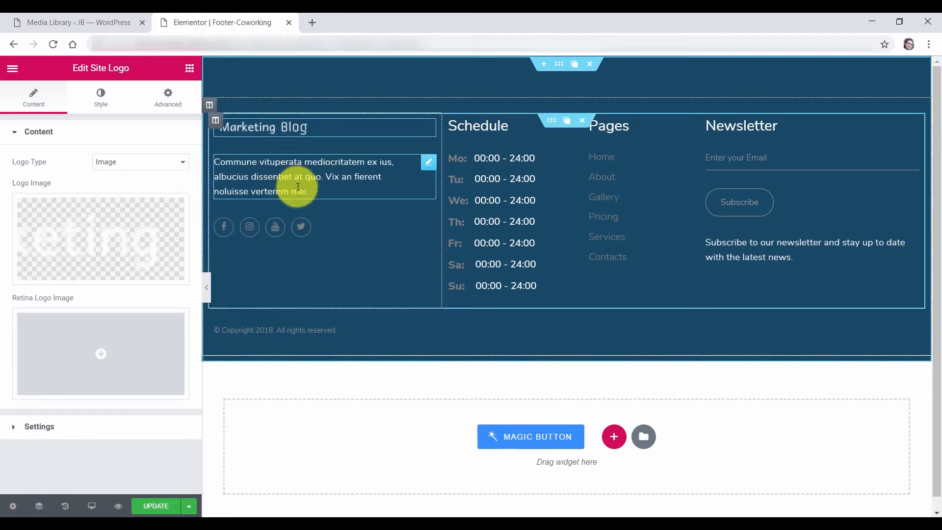
pyautogui.click(272, 176)
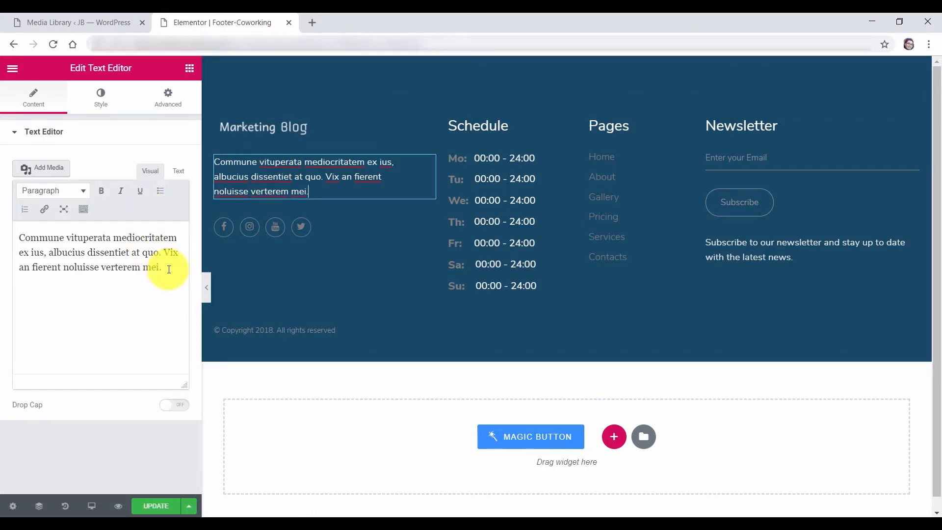
# Replace the footer paragraph's placeholder with 'Check out my social networks'
pyautogui.moveTo(169, 269); pyautogui.dragTo(7, 239)
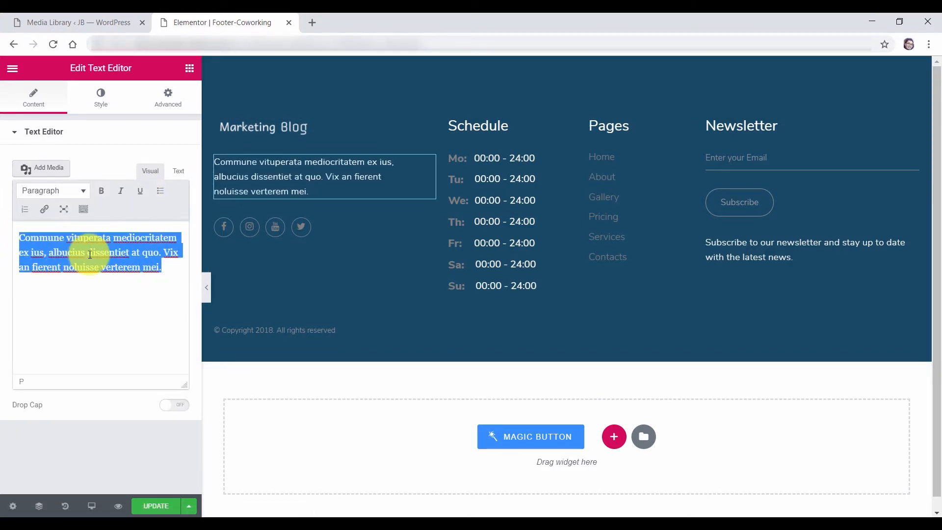
pyautogui.write('Check out my social networks')
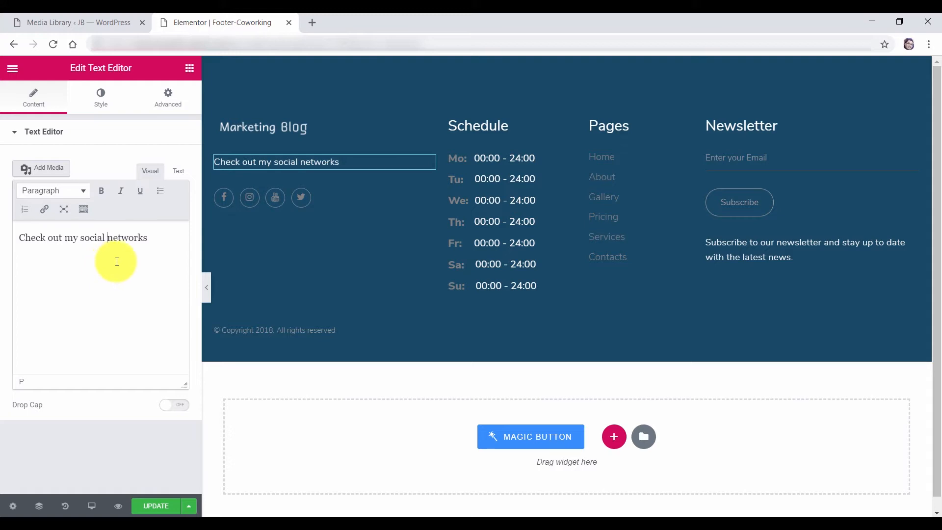
pyautogui.click(42, 137)
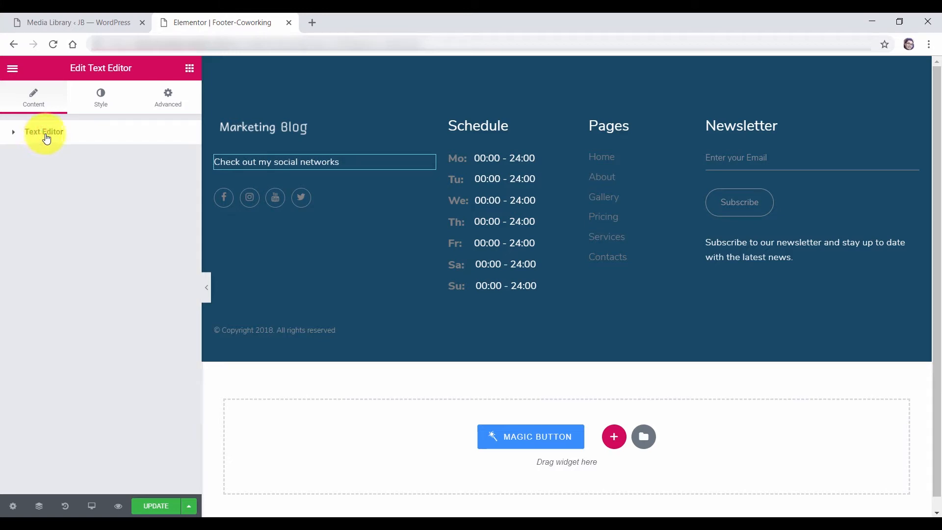
# Left-align the 'Check out my social networks' paragraph instead of centring it
pyautogui.click(101, 107)
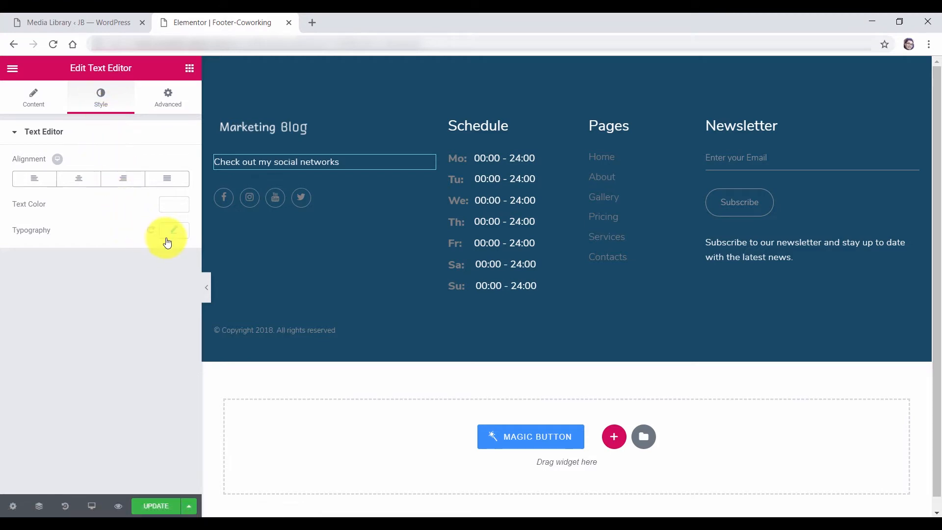
pyautogui.click(176, 209)
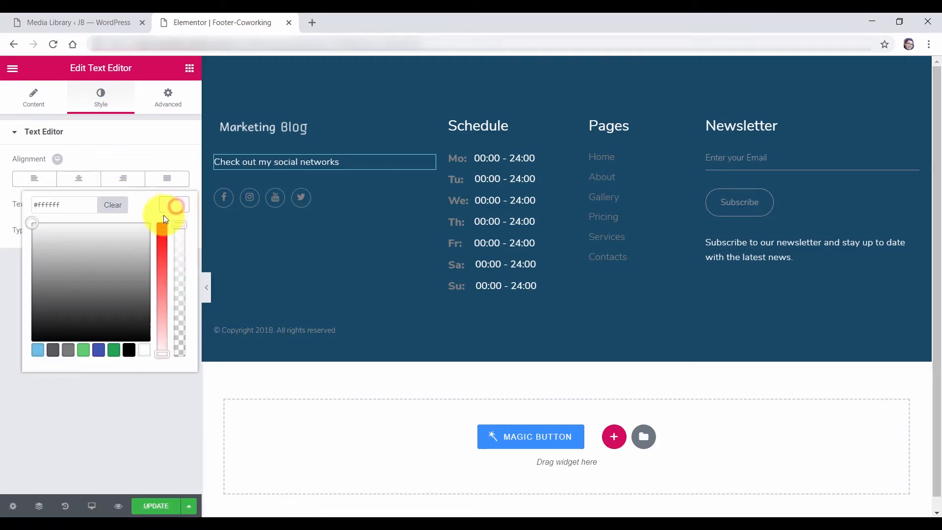
pyautogui.click(113, 165)
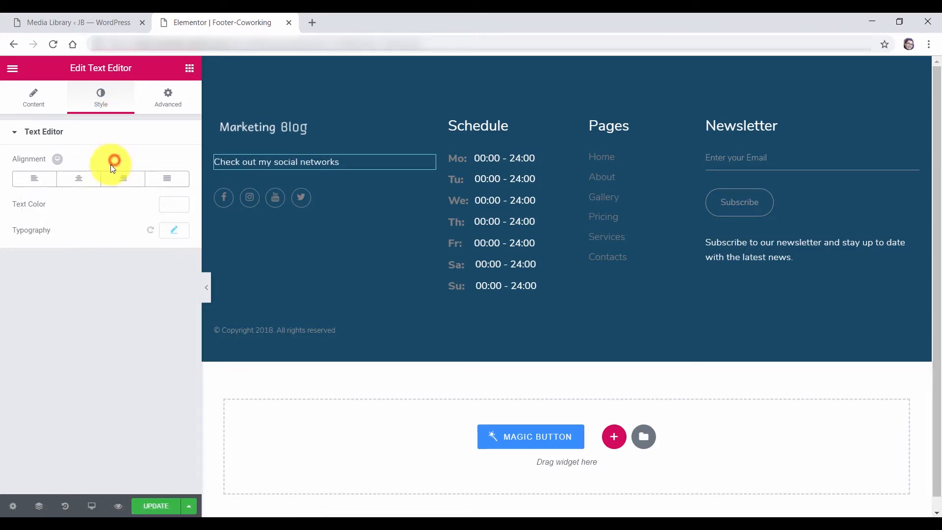
pyautogui.click(83, 181)
pyautogui.click(77, 184)
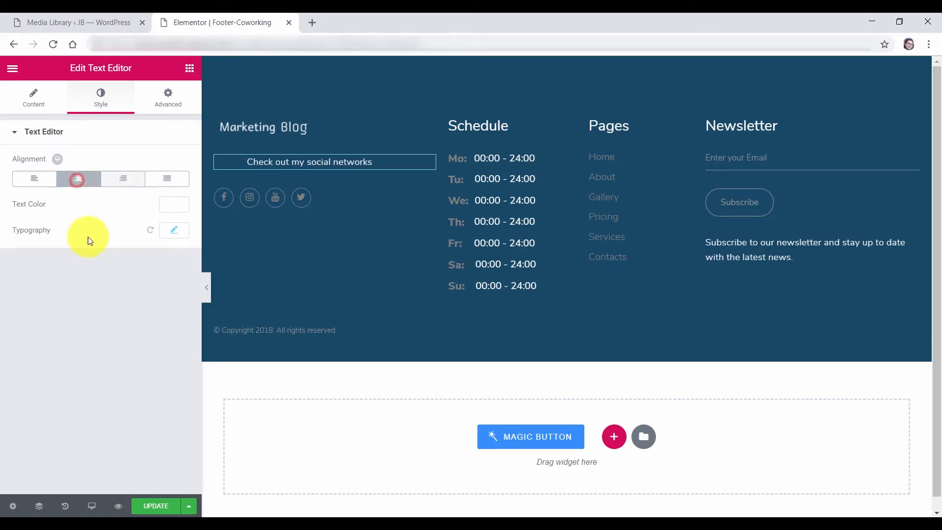
pyautogui.click(174, 231)
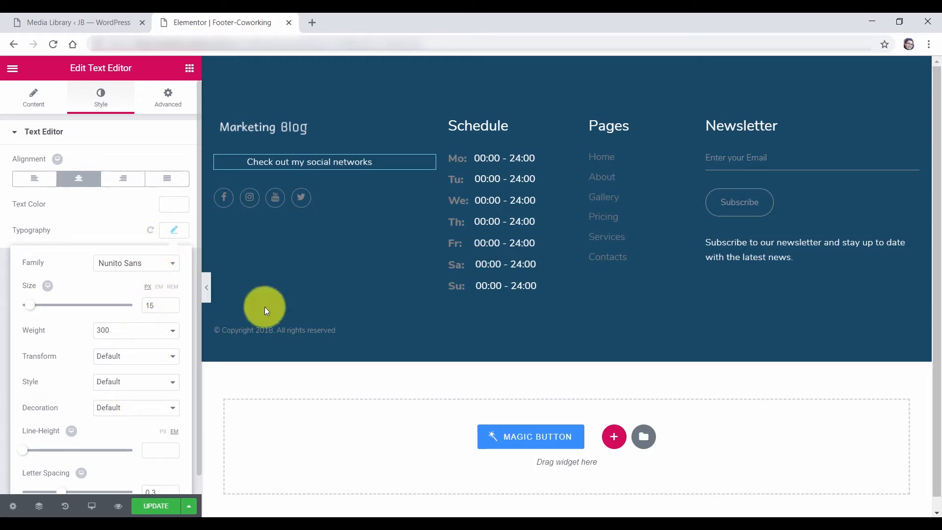
pyautogui.click(179, 235)
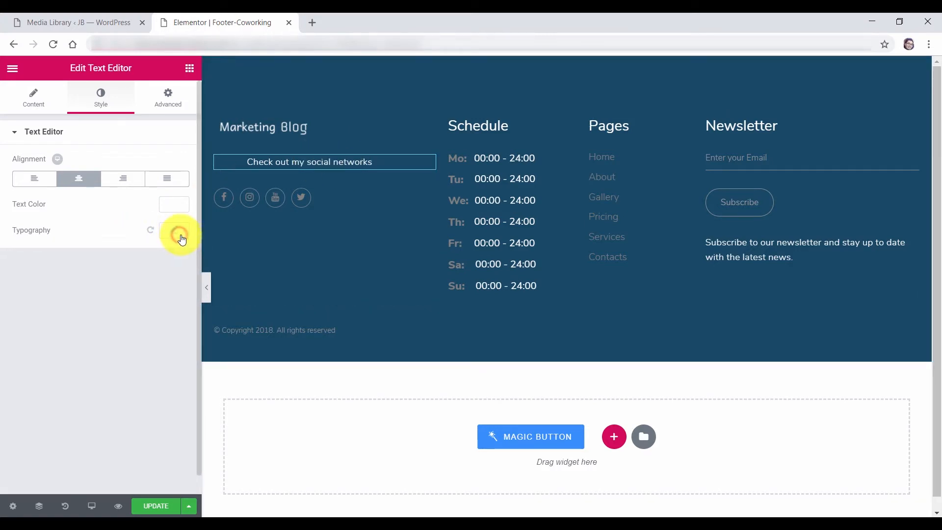
pyautogui.click(34, 180)
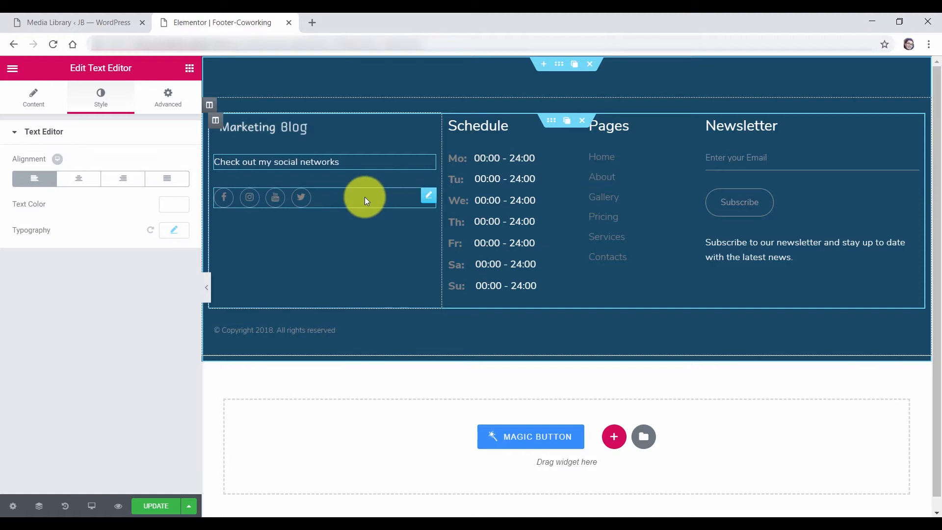
# Set the footer social icons' colour mode to Custom
pyautogui.click(352, 197)
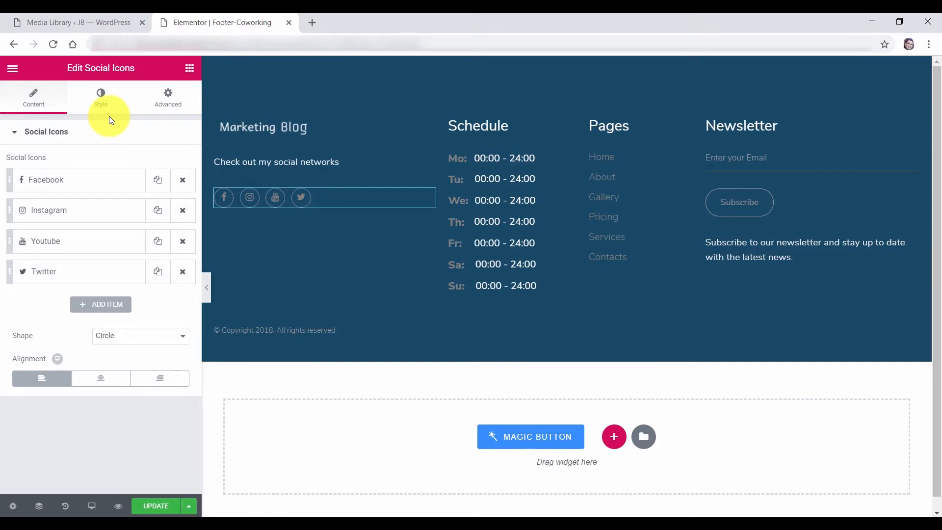
pyautogui.click(101, 100)
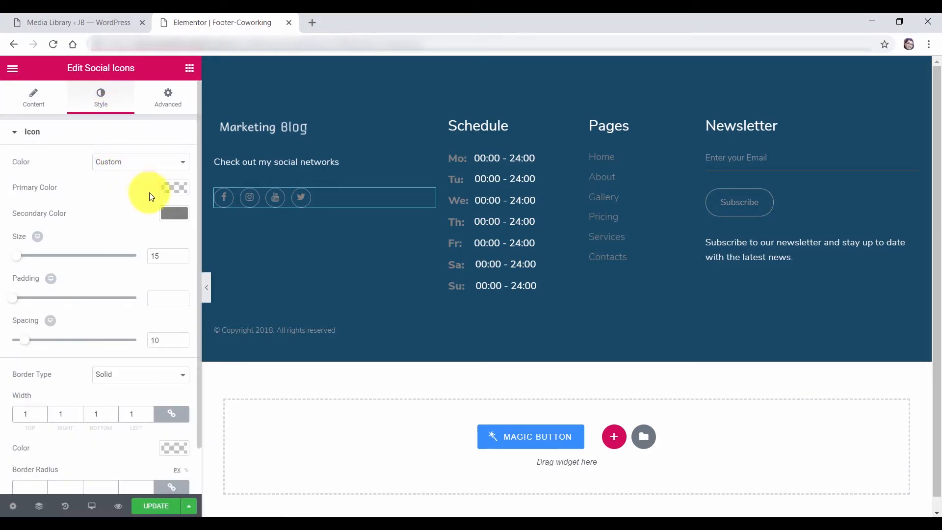
pyautogui.click(176, 214)
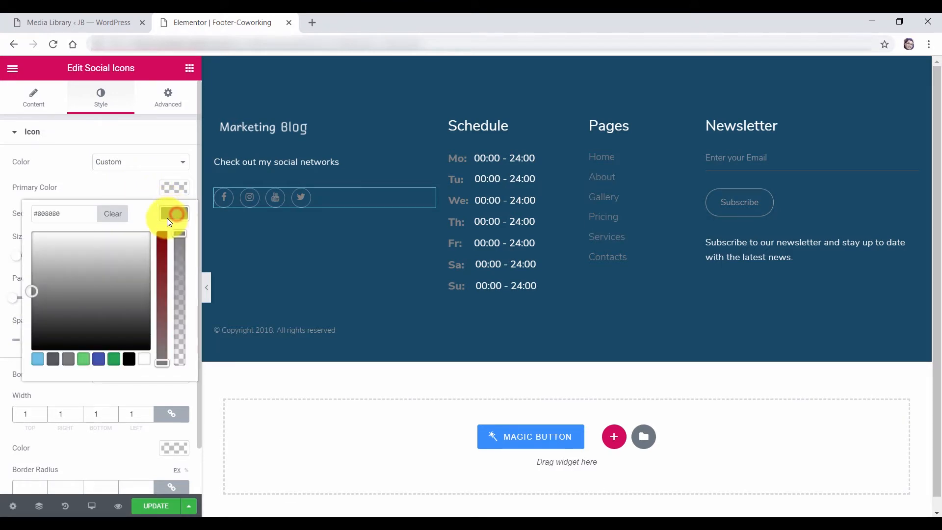
pyautogui.click(102, 280)
pyautogui.click(114, 215)
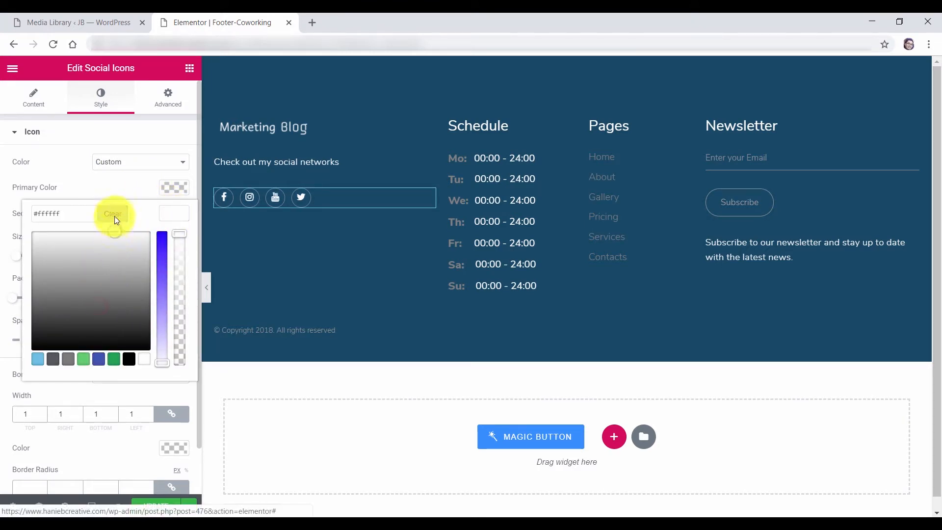
pyautogui.click(114, 181)
pyautogui.click(125, 161)
pyautogui.click(126, 176)
pyautogui.click(132, 167)
pyautogui.click(123, 184)
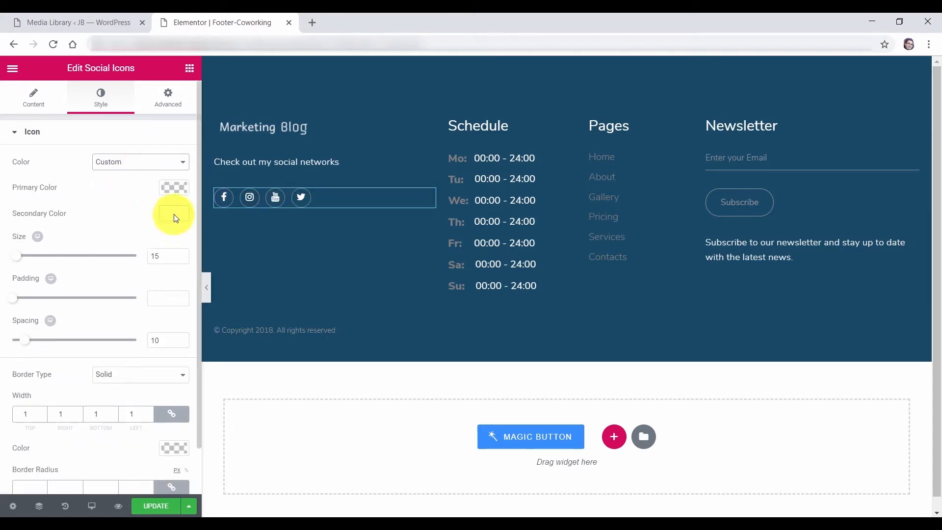
# Resize the social icons to size 27 with spacing 14
pyautogui.moveTo(17, 255)
pyautogui.mouseDown()
pyautogui.moveTo(29, 266)
pyautogui.moveTo(23, 256)
pyautogui.mouseUp()
pyautogui.moveTo(15, 299); pyautogui.dragTo(31, 344)
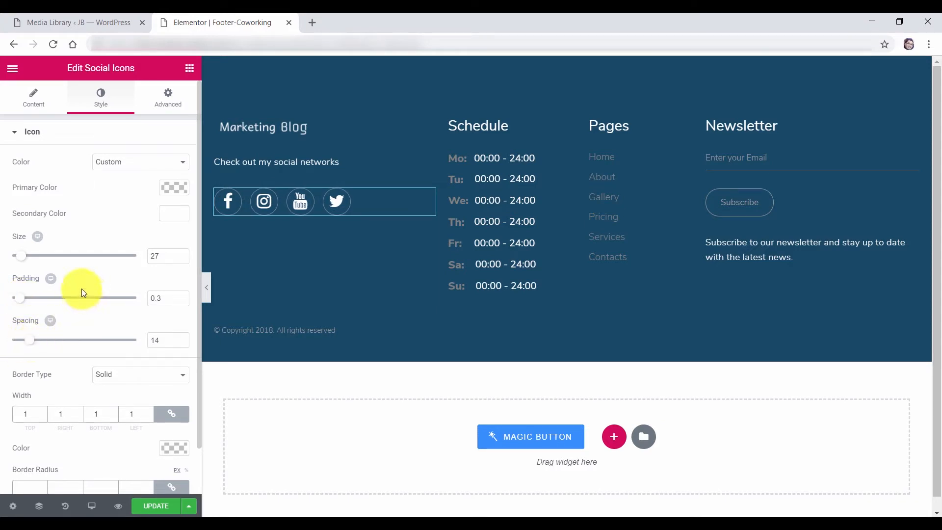
pyautogui.scroll(-1, 102, 346)
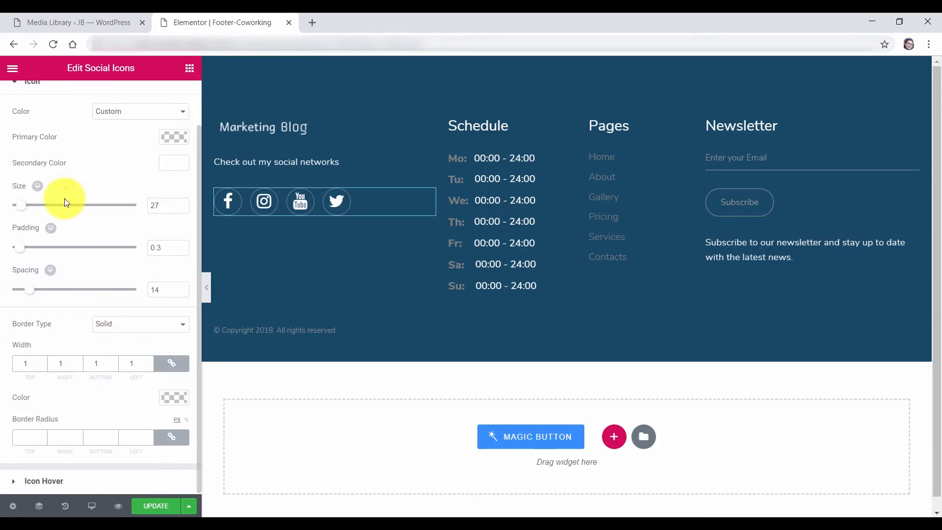
pyautogui.scroll(1, 50, 157)
pyautogui.click(31, 131)
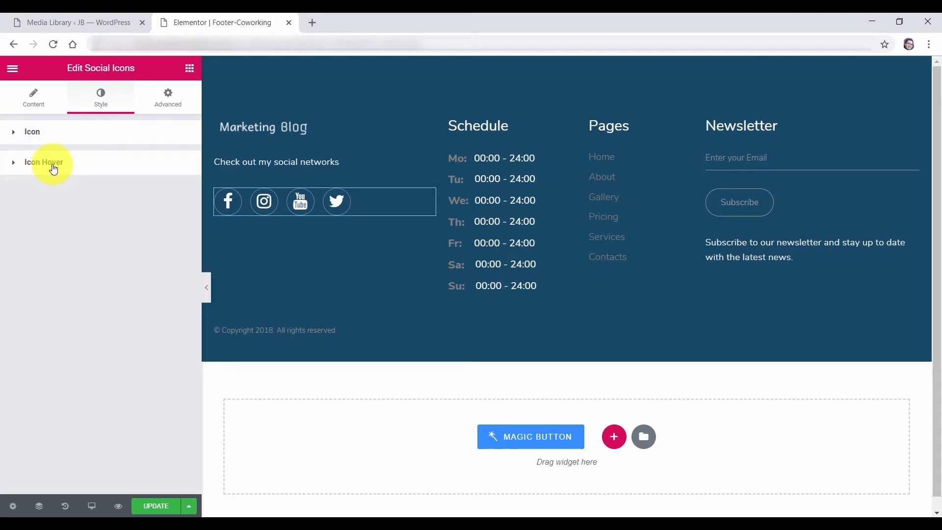
# Give the icons a cyan #4bd8d8 hover secondary colour and a Grow hover animation
pyautogui.click(47, 166)
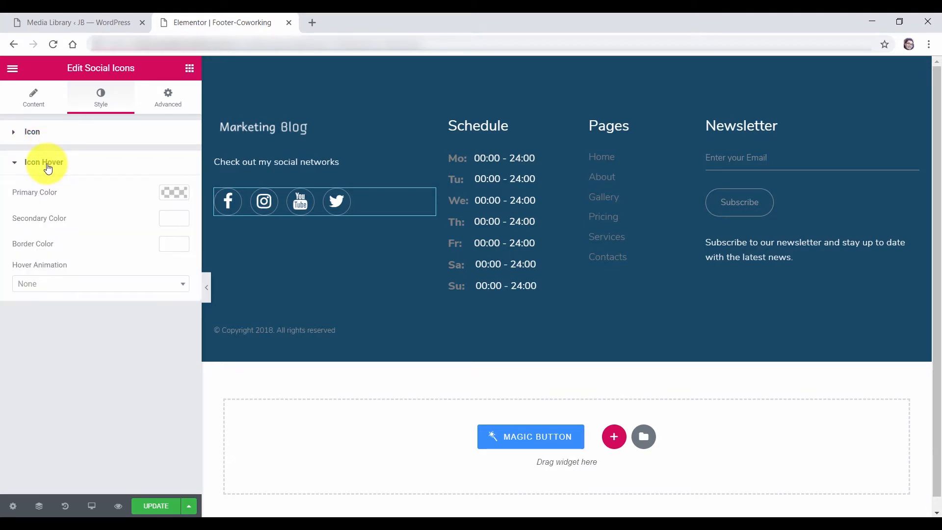
pyautogui.click(173, 220)
pyautogui.click(91, 305)
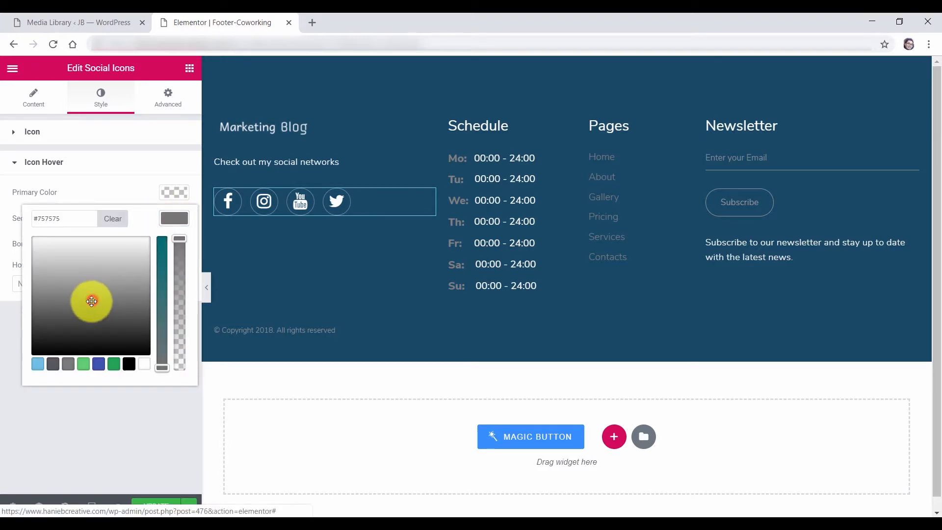
pyautogui.click(102, 365)
pyautogui.moveTo(80, 293); pyautogui.dragTo(74, 280)
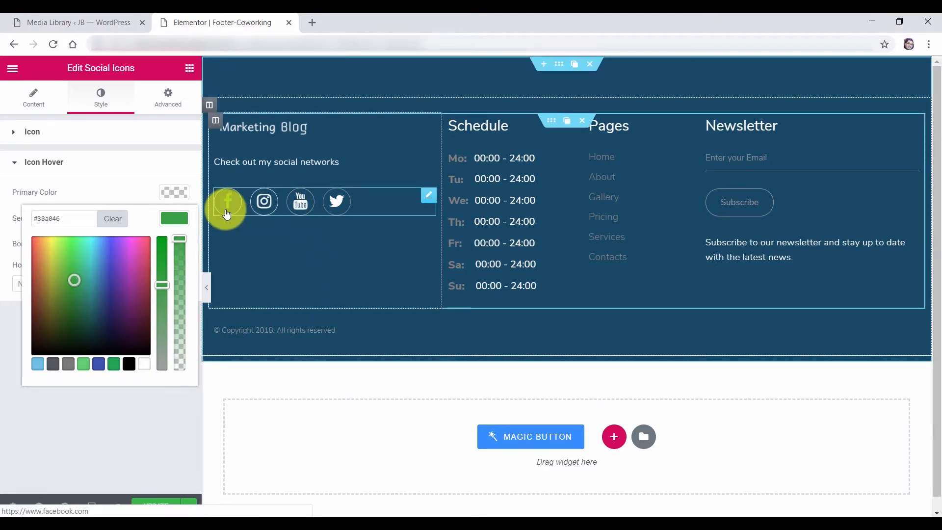
pyautogui.moveTo(49, 256); pyautogui.dragTo(52, 235)
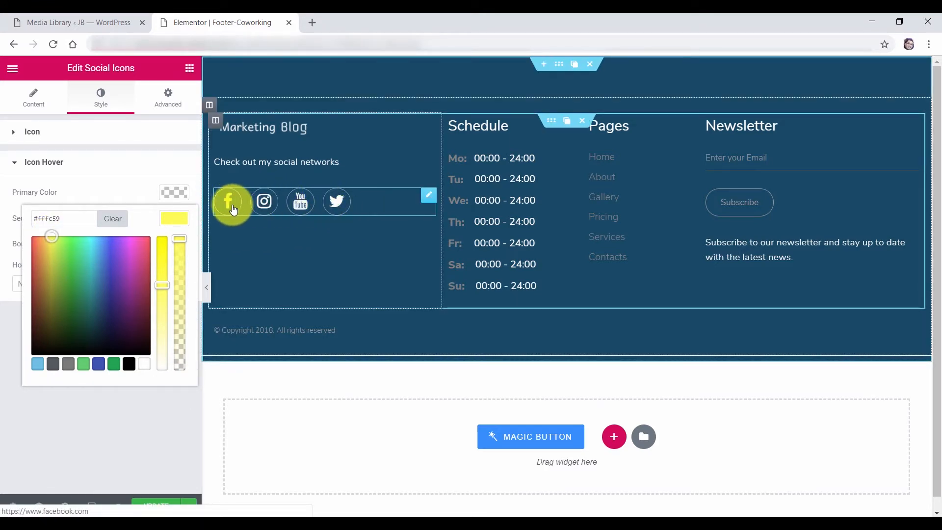
pyautogui.moveTo(107, 249); pyautogui.dragTo(90, 255)
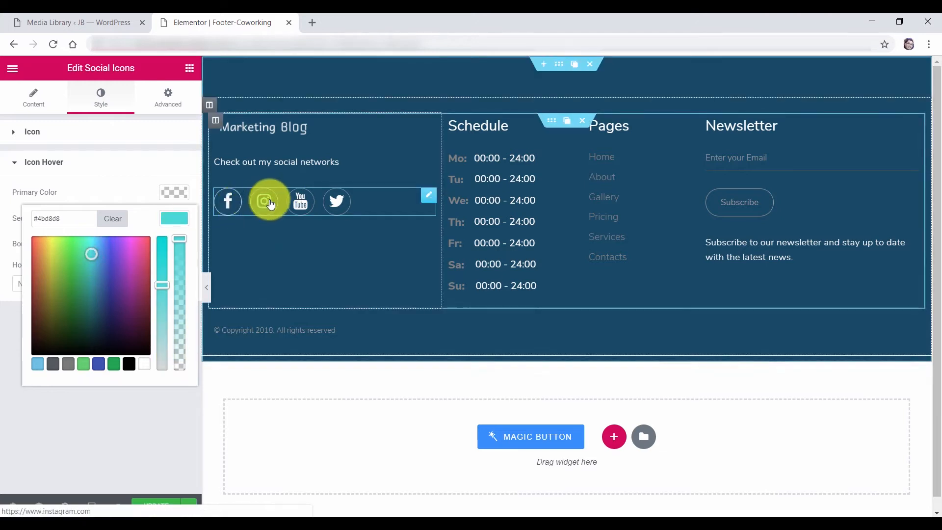
pyautogui.click(139, 170)
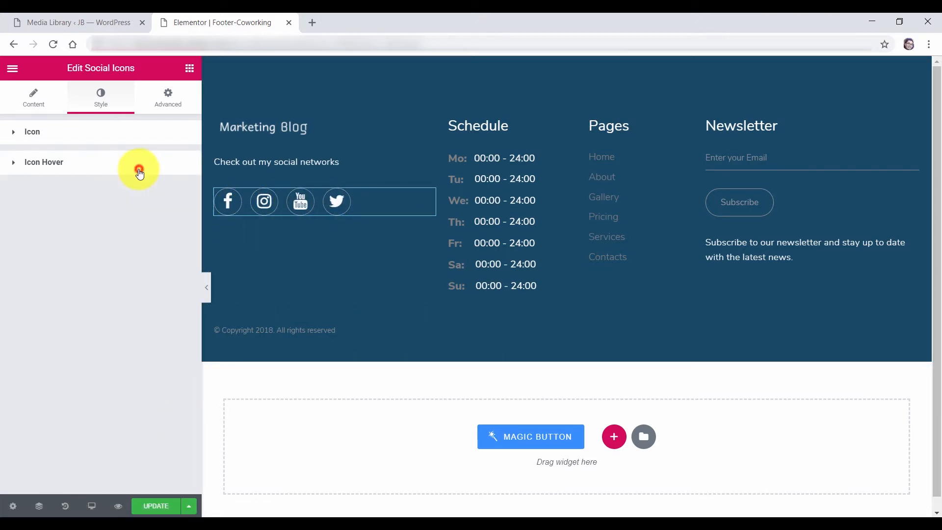
pyautogui.click(138, 169)
pyautogui.click(45, 289)
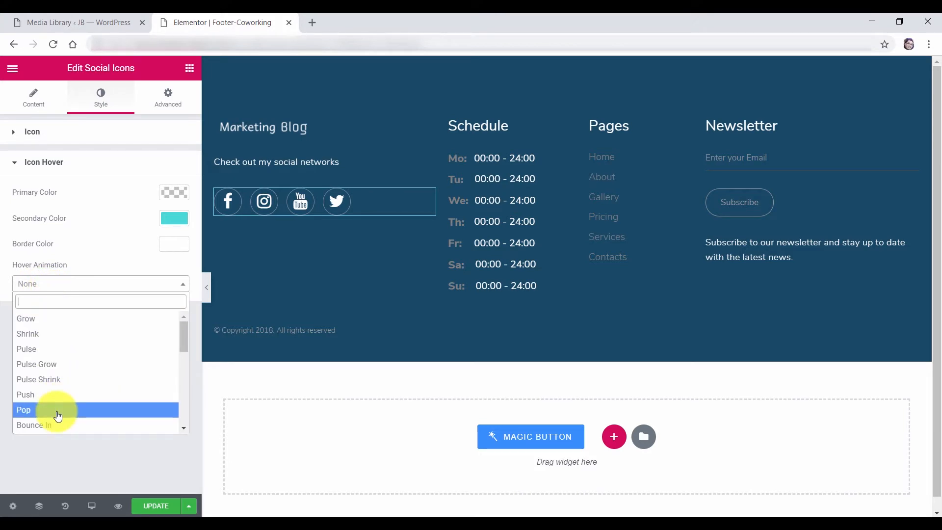
pyautogui.click(53, 323)
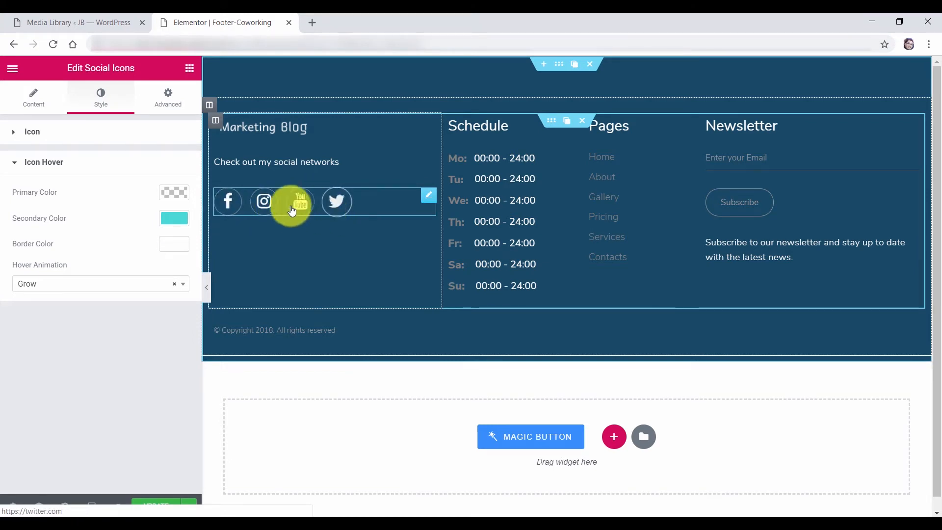
pyautogui.click(51, 162)
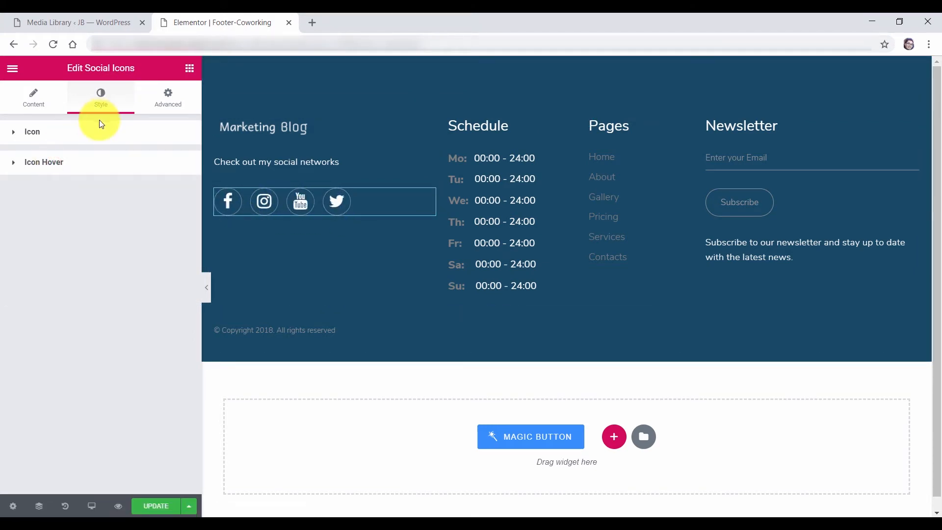
# Add a WordPress social icon as a fifth item, then delete it again
pyautogui.click(43, 103)
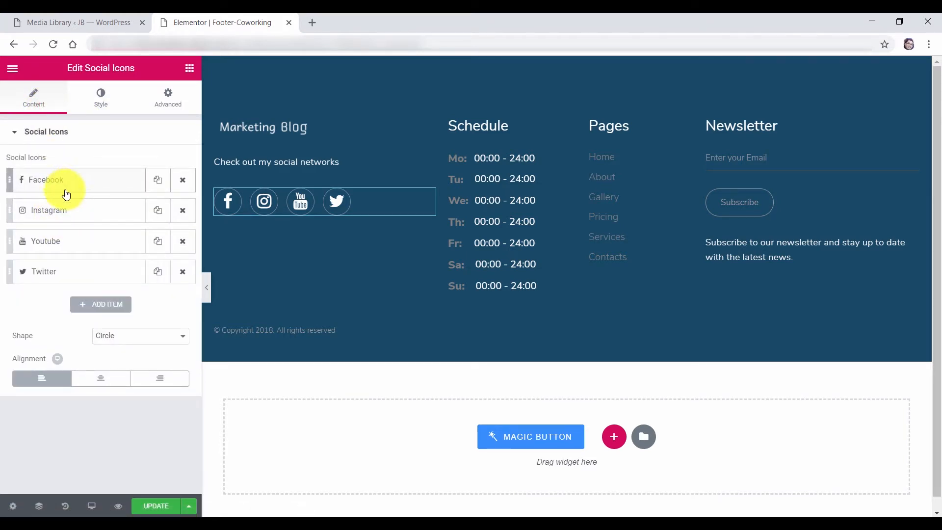
pyautogui.click(93, 310)
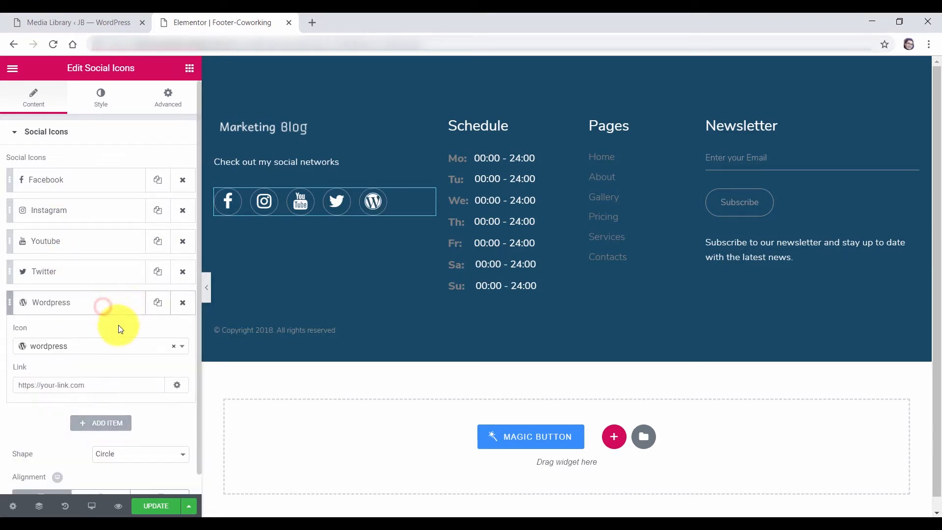
pyautogui.click(80, 346)
pyautogui.scroll(-1, 81, 349)
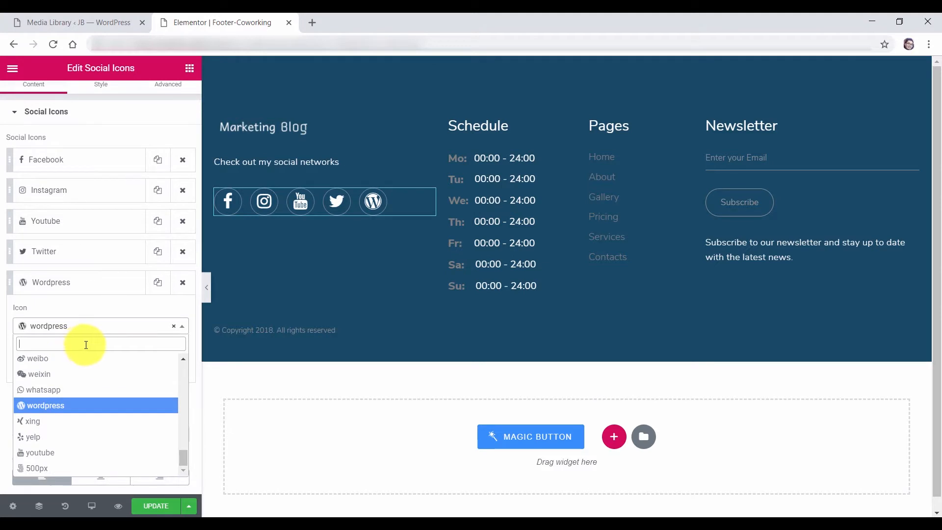
pyautogui.moveTo(184, 460); pyautogui.dragTo(182, 413)
pyautogui.click(131, 315)
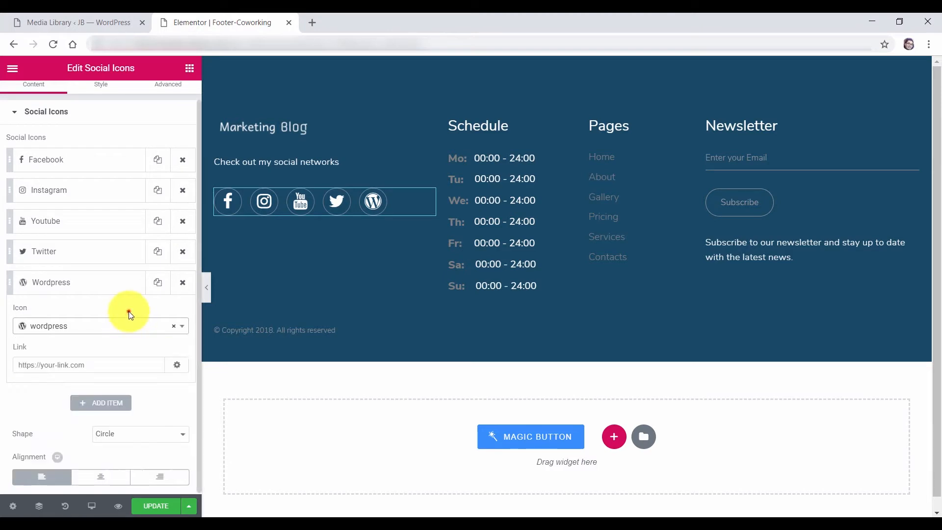
pyautogui.click(18, 365)
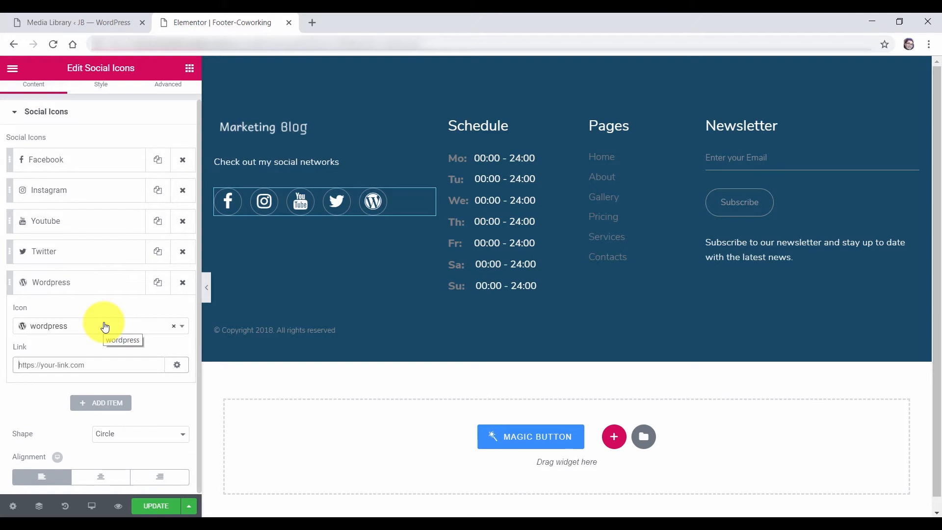
pyautogui.click(181, 285)
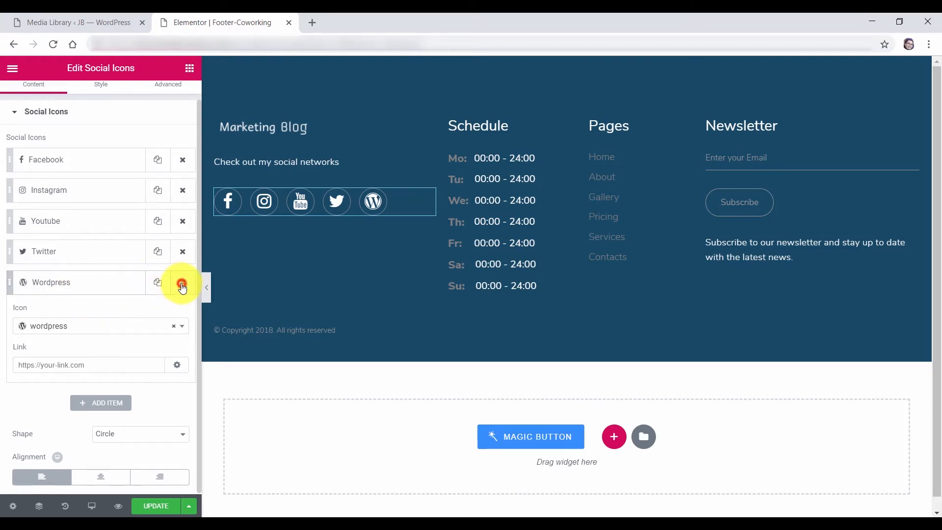
# Try Square shape and Center alignment, then revert the icons to Circle and Left
pyautogui.click(130, 343)
pyautogui.click(129, 357)
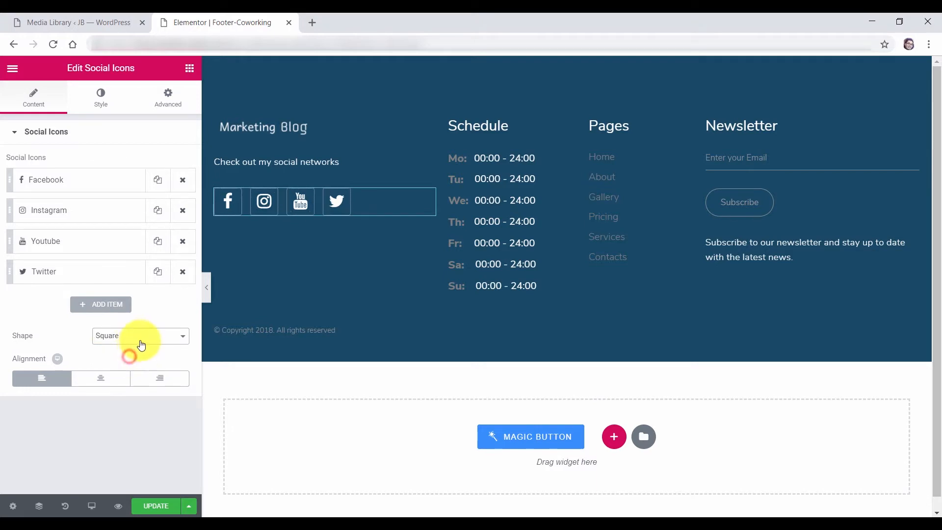
pyautogui.click(138, 344)
pyautogui.click(122, 364)
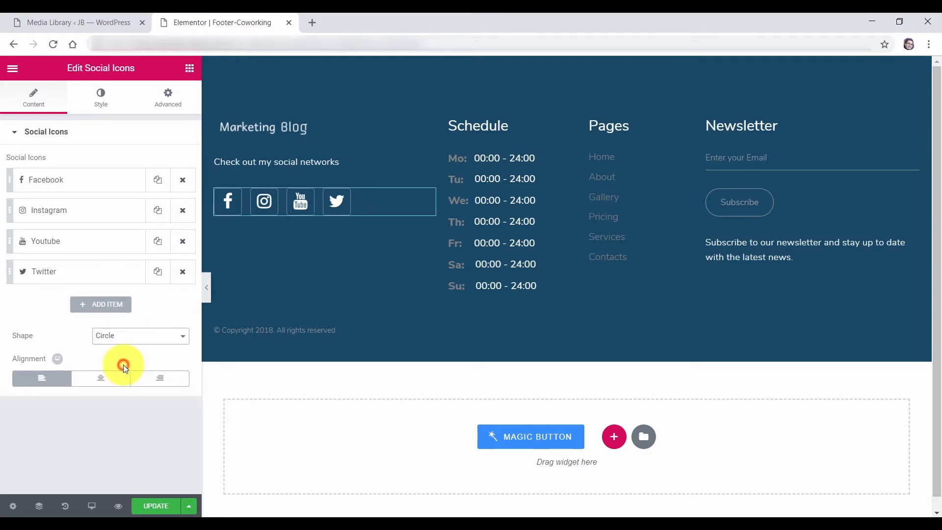
pyautogui.click(131, 425)
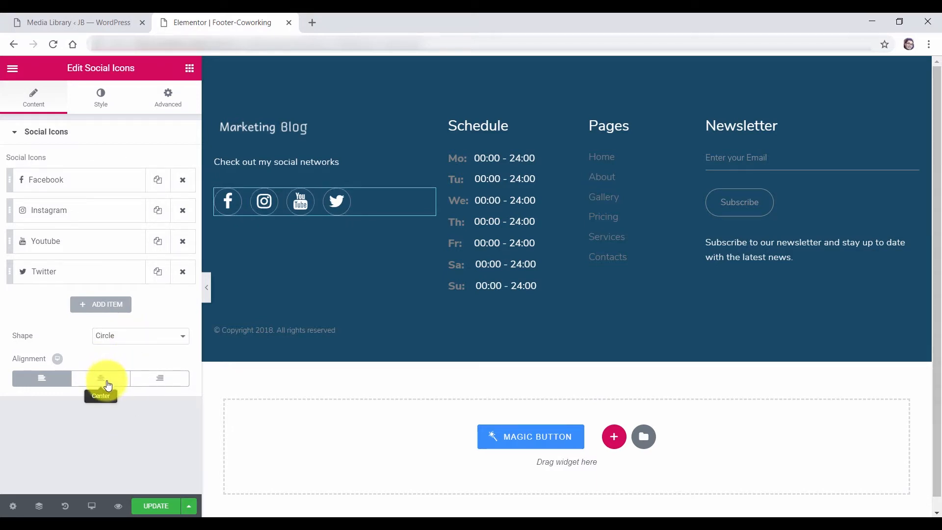
pyautogui.click(107, 381)
pyautogui.click(62, 379)
pyautogui.click(85, 428)
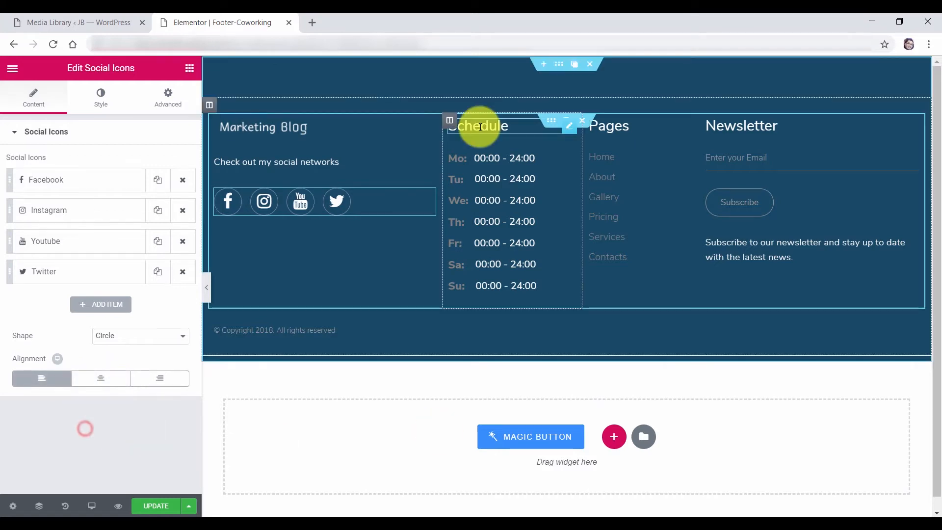
# Change the first Schedule row's label from 'Mo:' to 'Mon:' so it reads 'Mon: 00:00 - 24:00'
pyautogui.click(481, 127)
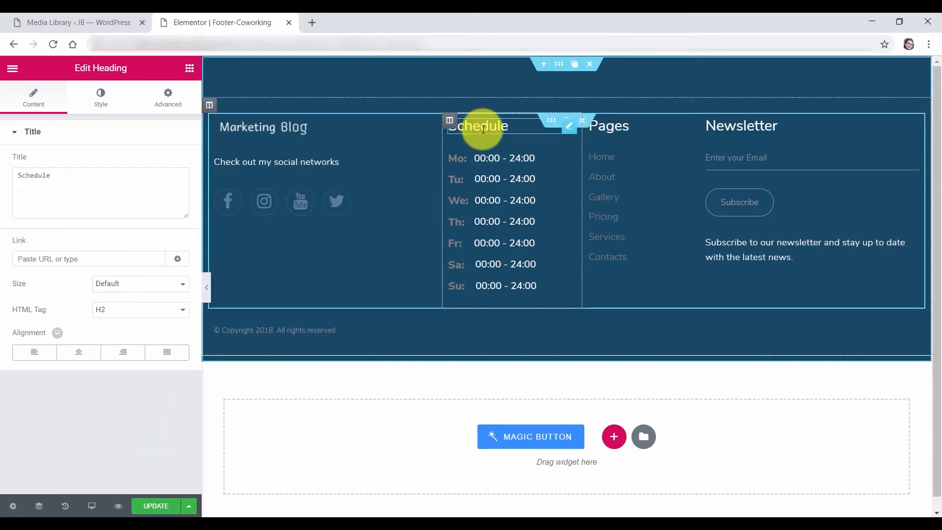
pyautogui.click(500, 158)
pyautogui.click(486, 129)
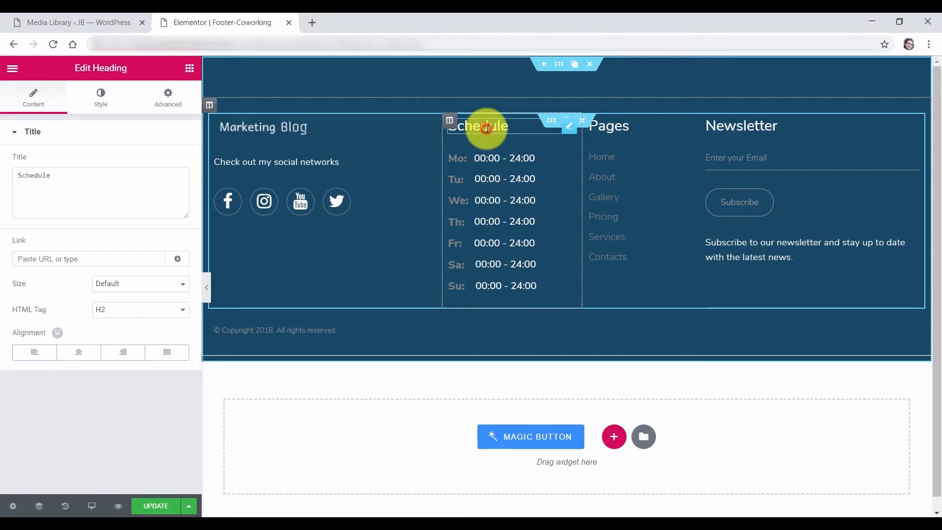
pyautogui.click(61, 177)
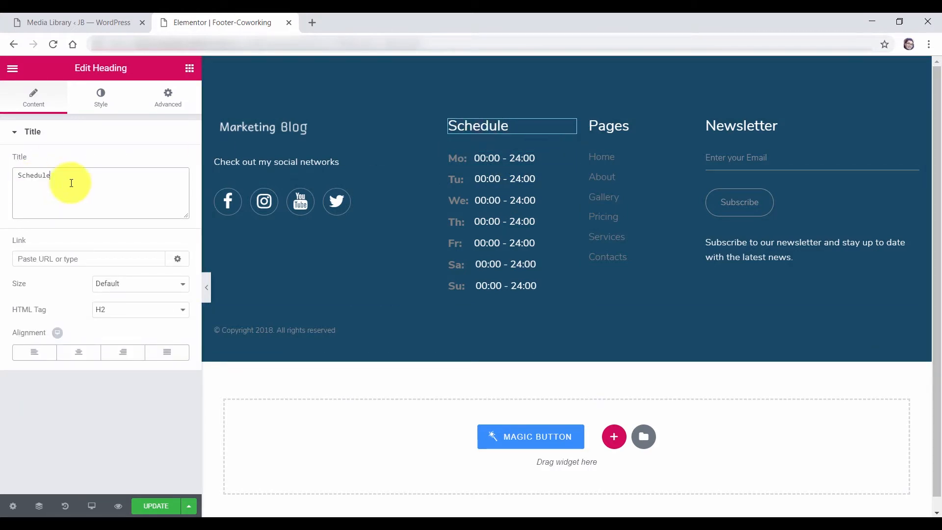
pyautogui.click(494, 158)
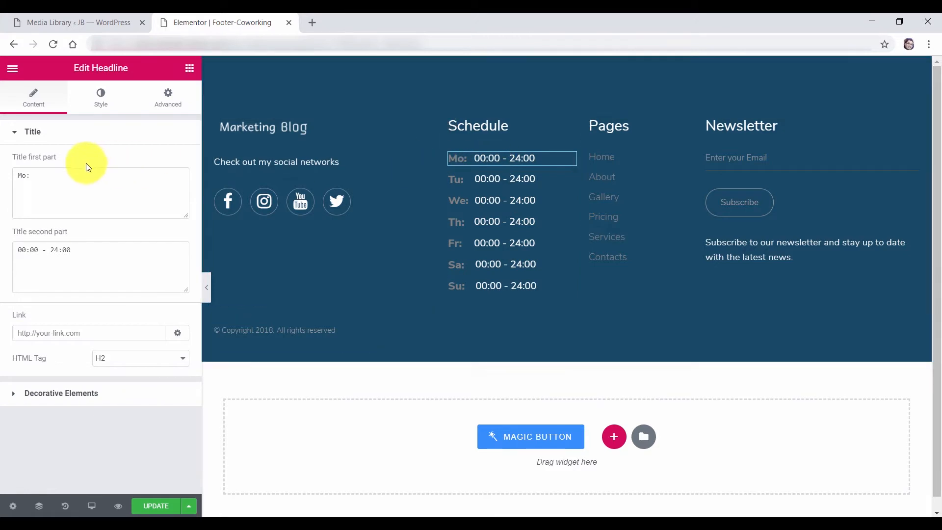
pyautogui.click(27, 175)
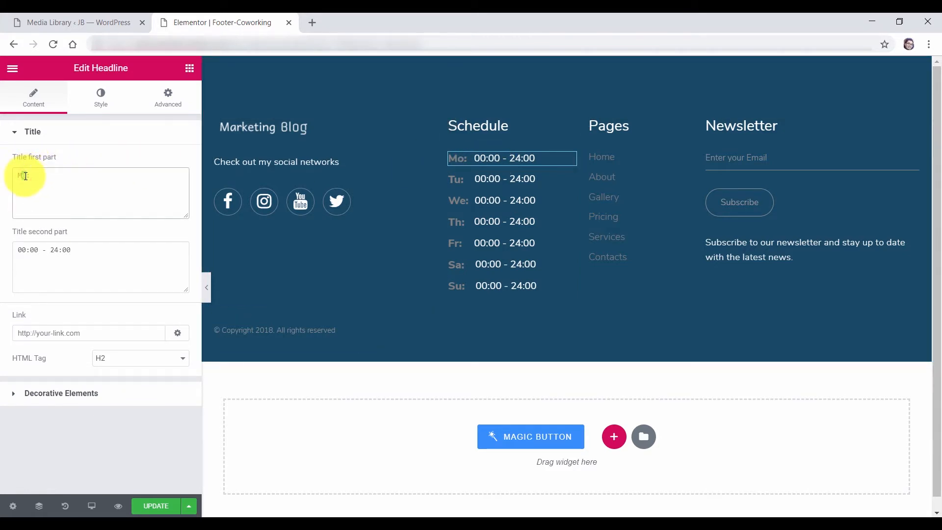
pyautogui.write('nday')
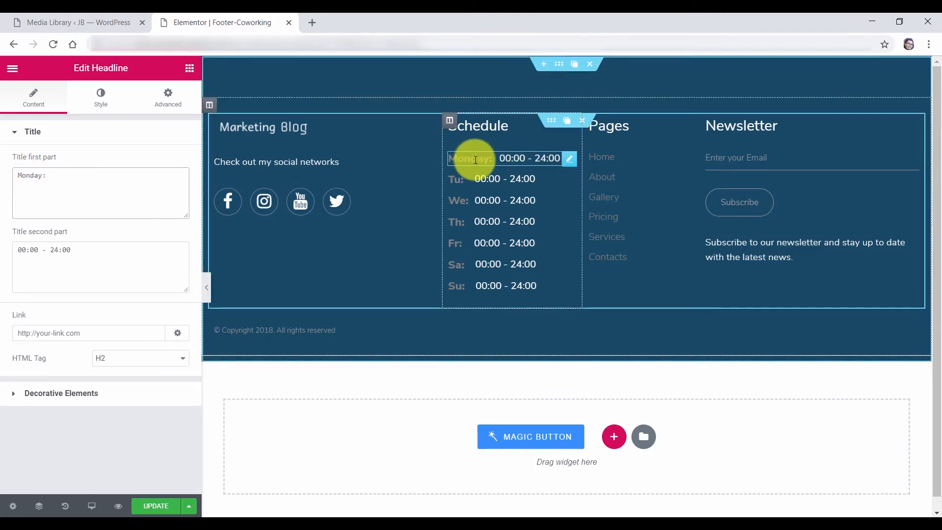
pyautogui.press('BackSpace')
pyautogui.press('BackSpace')
pyautogui.press('BackSpace')
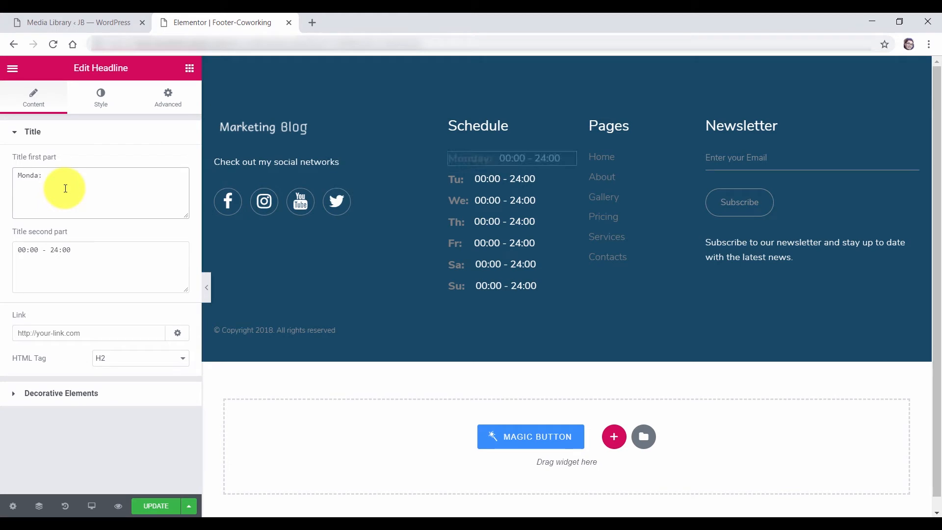
pyautogui.click(61, 255)
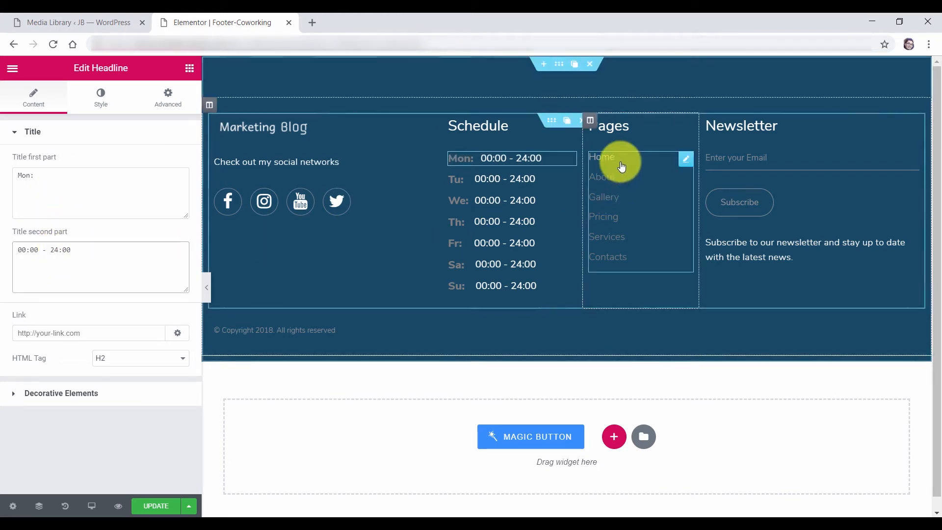
pyautogui.click(622, 131)
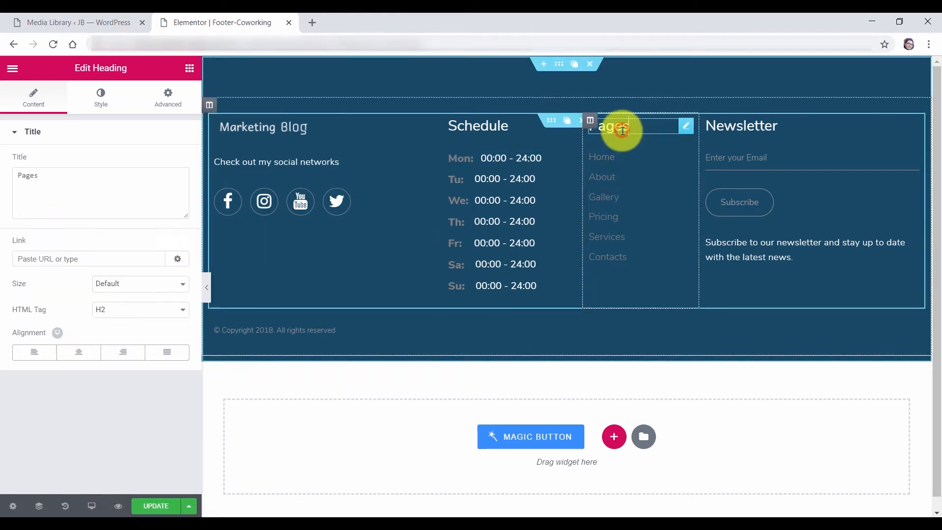
# Check the footer Pages list and keep Main menu as its menu
pyautogui.click(623, 155)
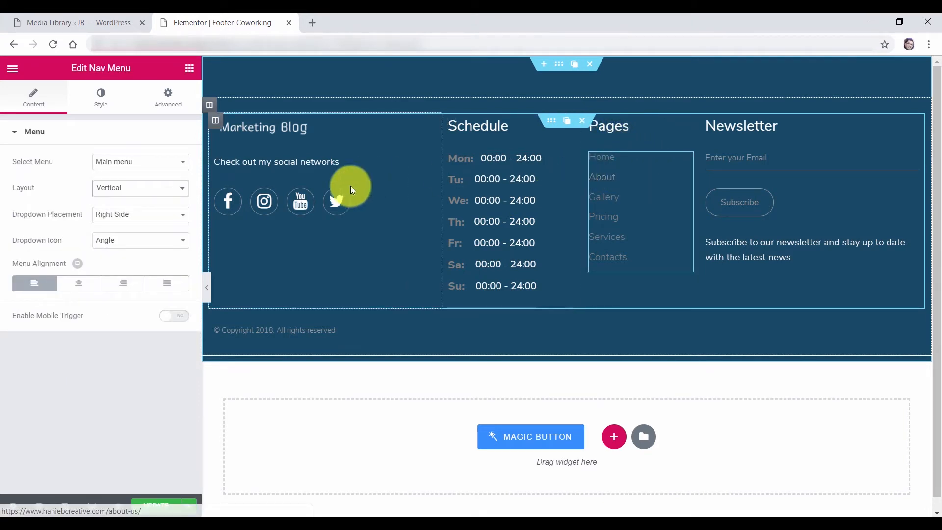
pyautogui.click(154, 164)
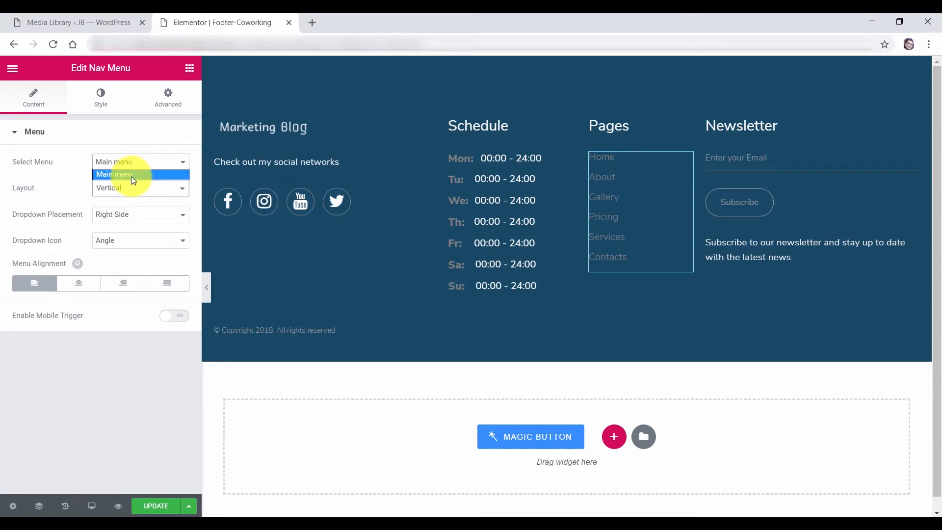
pyautogui.click(108, 173)
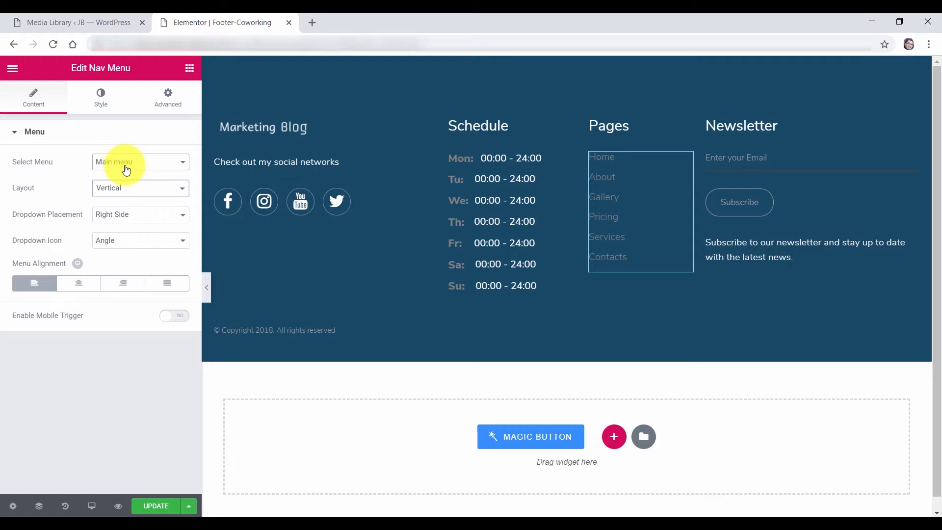
pyautogui.click(126, 167)
pyautogui.click(125, 174)
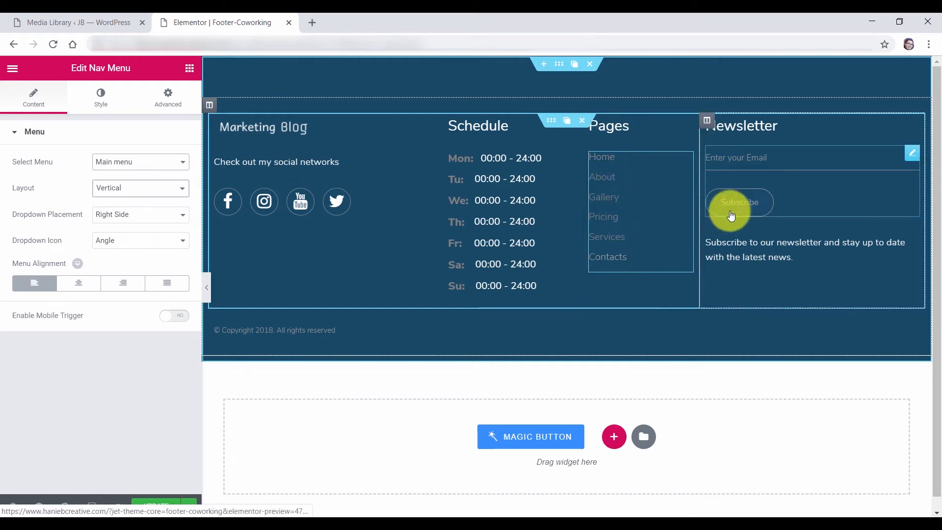
# Relabel the newsletter Subscribe button 'Join Me' and enable Use Target List Id
pyautogui.click(774, 132)
pyautogui.click(768, 158)
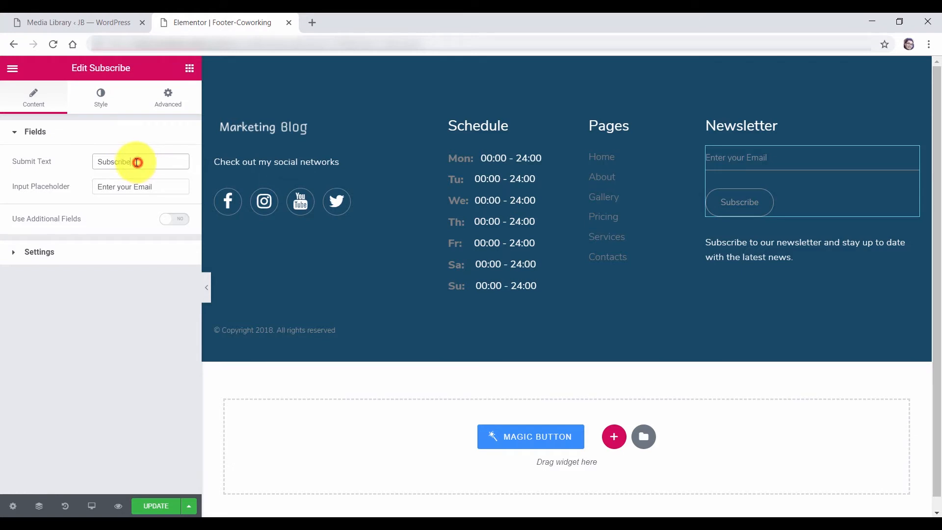
pyautogui.moveTo(137, 162); pyautogui.dragTo(84, 157)
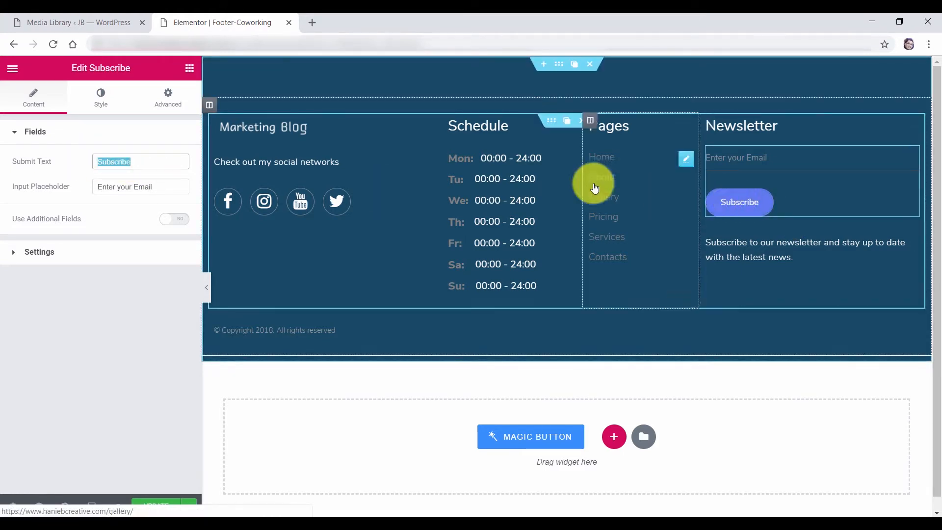
pyautogui.write('Join Me')
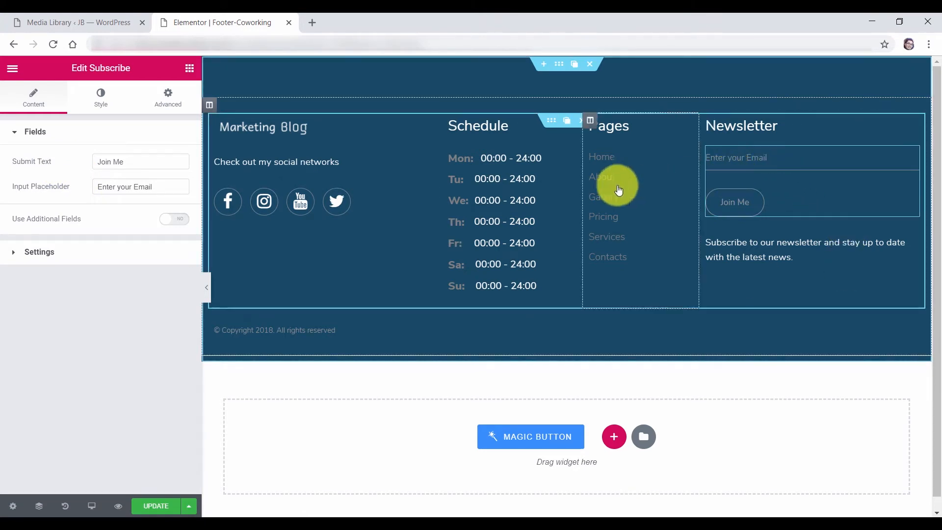
pyautogui.click(43, 254)
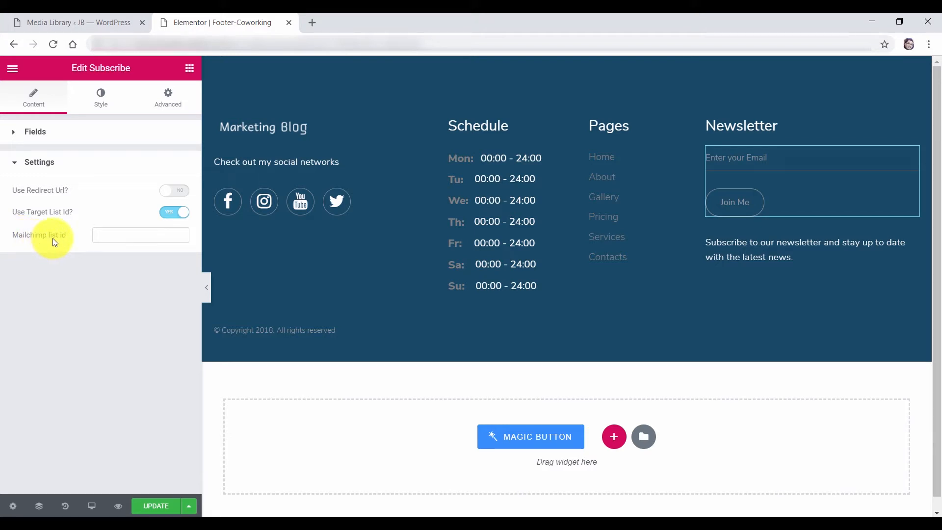
pyautogui.click(110, 238)
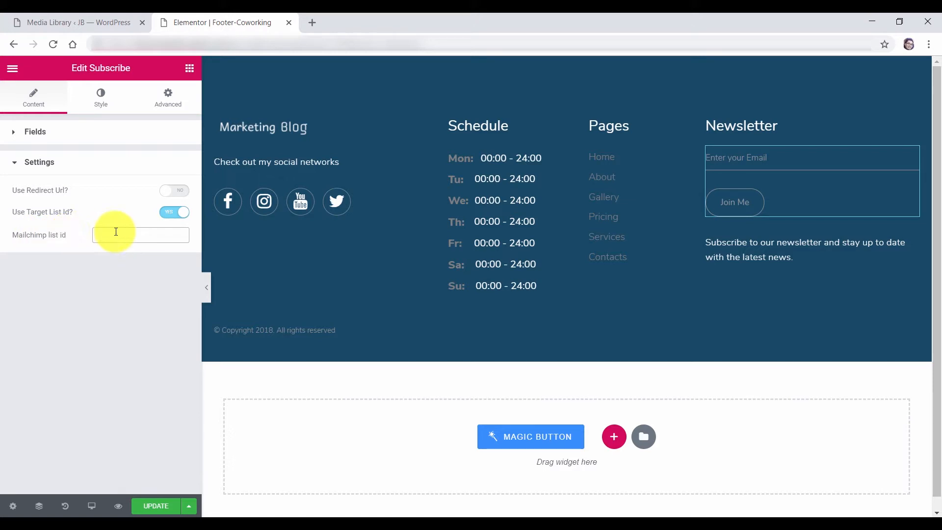
# Open Jet Elements' Mailing List Manager settings and Mailchimp's About API Keys help article
pyautogui.click(71, 26)
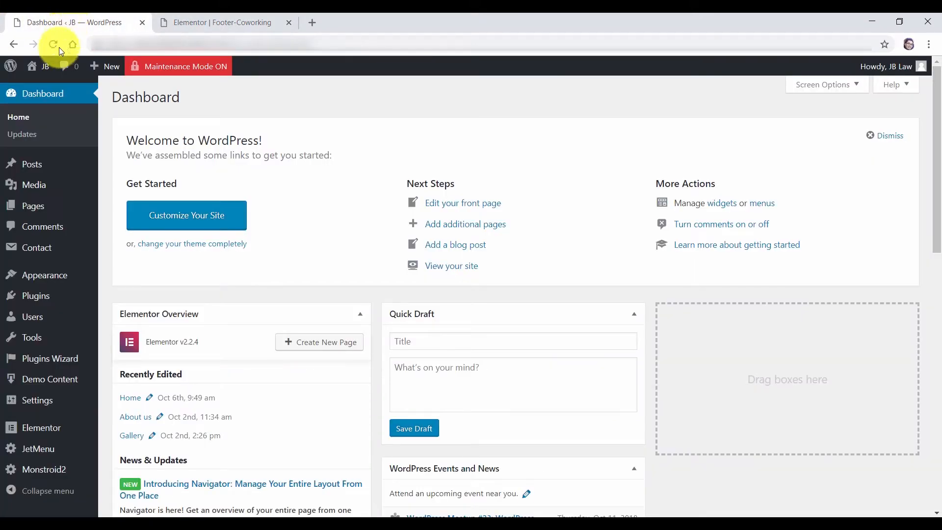
pyautogui.moveTo(46, 430)
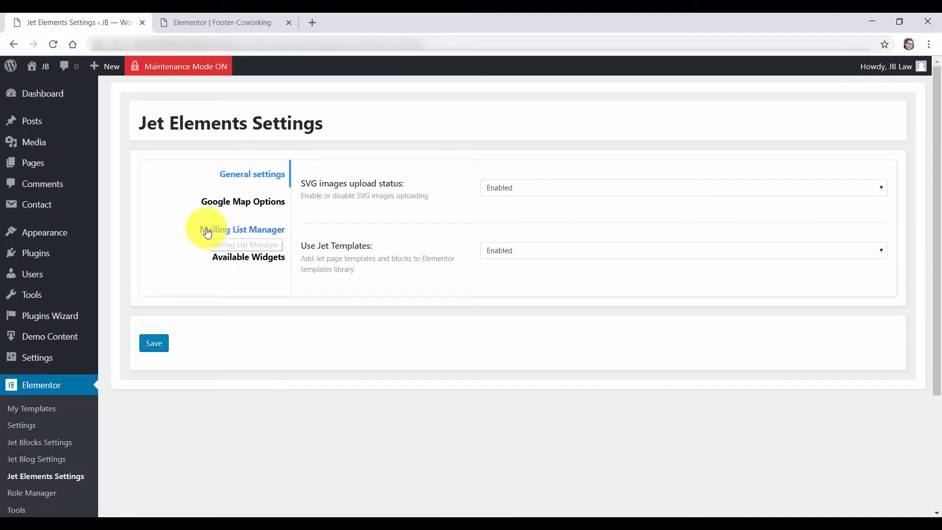
pyautogui.click(254, 233)
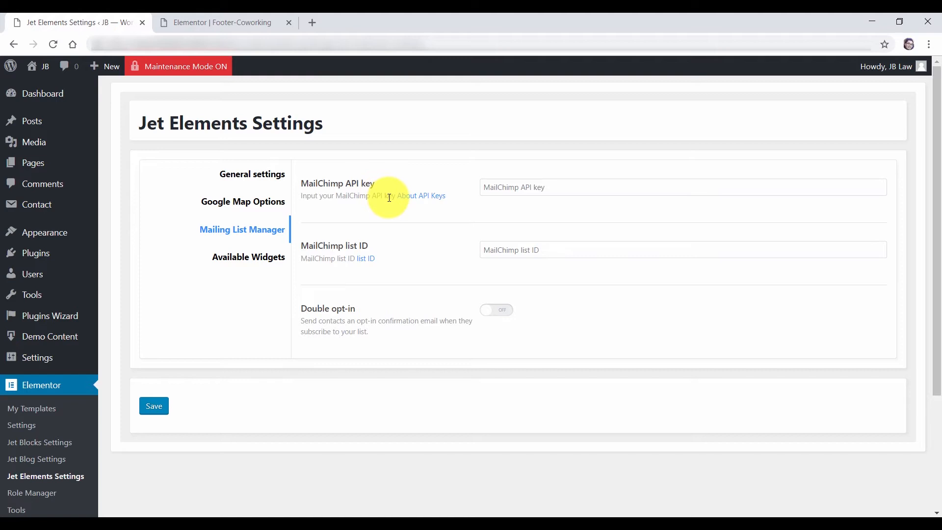
pyautogui.click(429, 200)
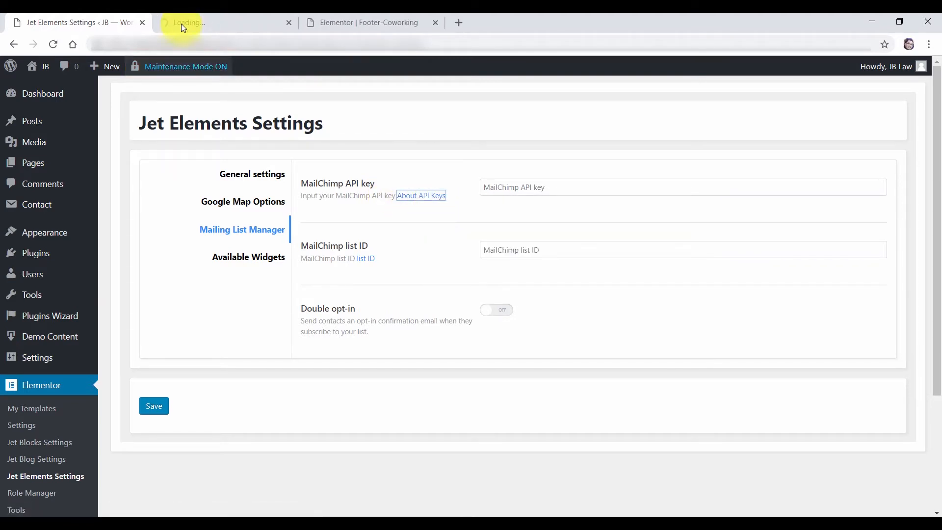
pyautogui.click(204, 18)
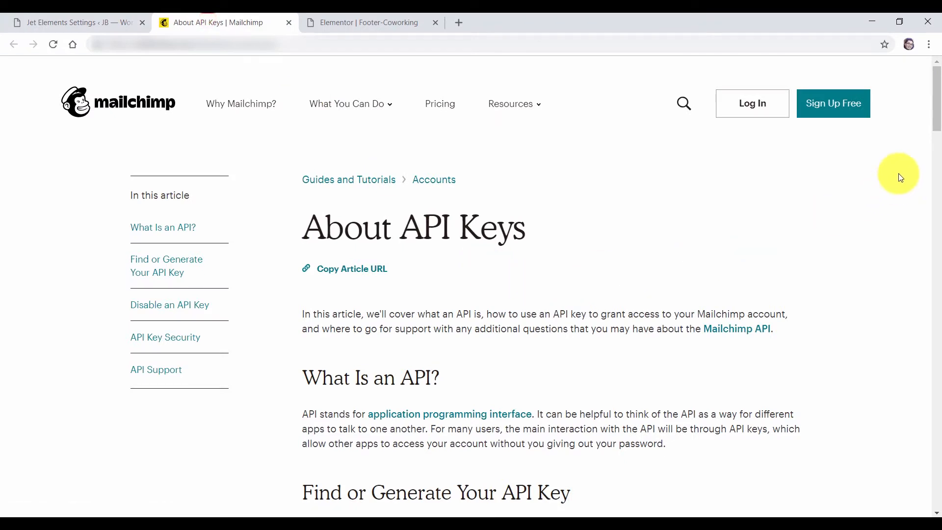
# Scroll the Mailchimp About API Keys article to Find or Generate Your API Key, then return to Jet Elements Settings
pyautogui.moveTo(939, 100); pyautogui.dragTo(939, 160)
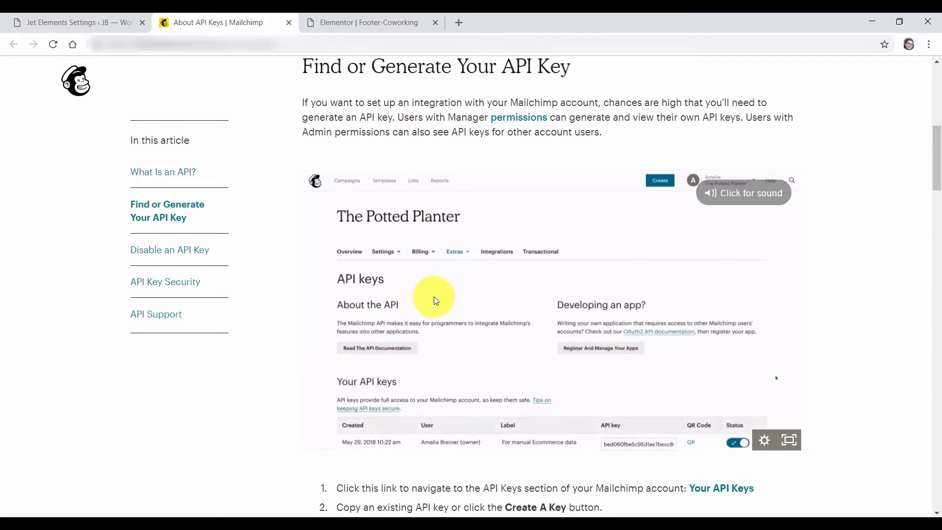
pyautogui.click(95, 22)
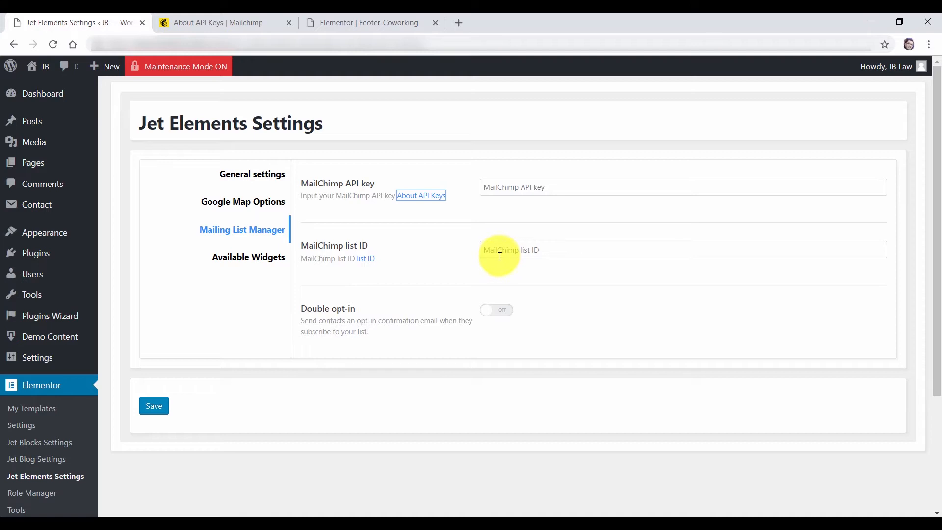
# In the footer copyright line, replace 'All rights reserved' with 'from JB Law'
pyautogui.click(334, 23)
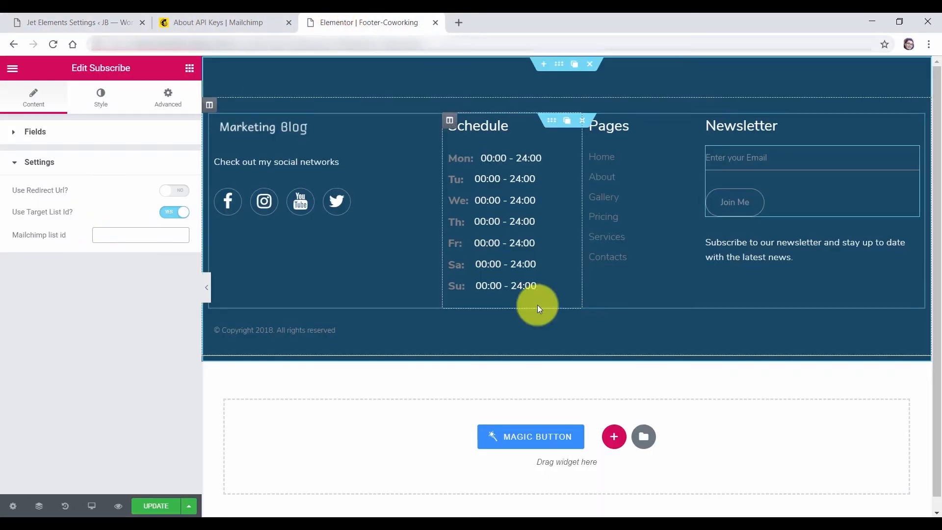
pyautogui.click(352, 329)
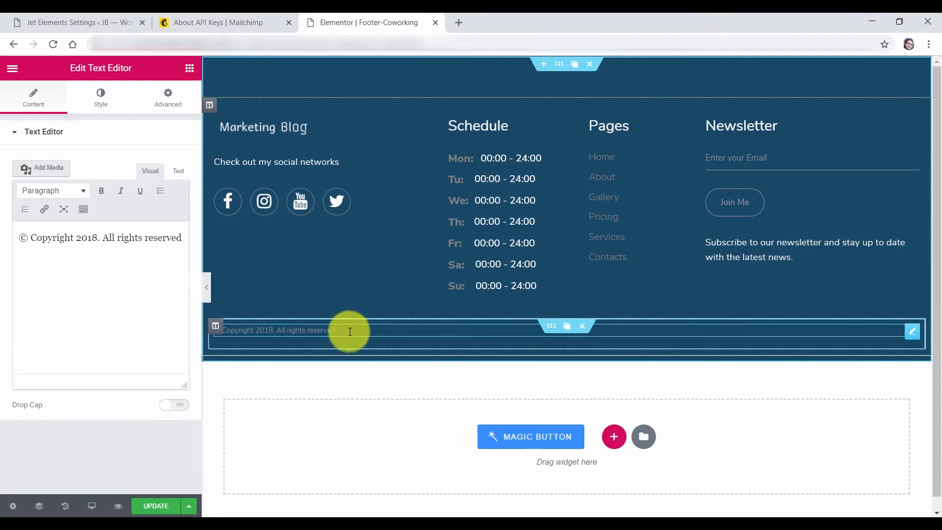
pyautogui.moveTo(105, 238); pyautogui.dragTo(193, 244)
pyautogui.write('from JB Law')
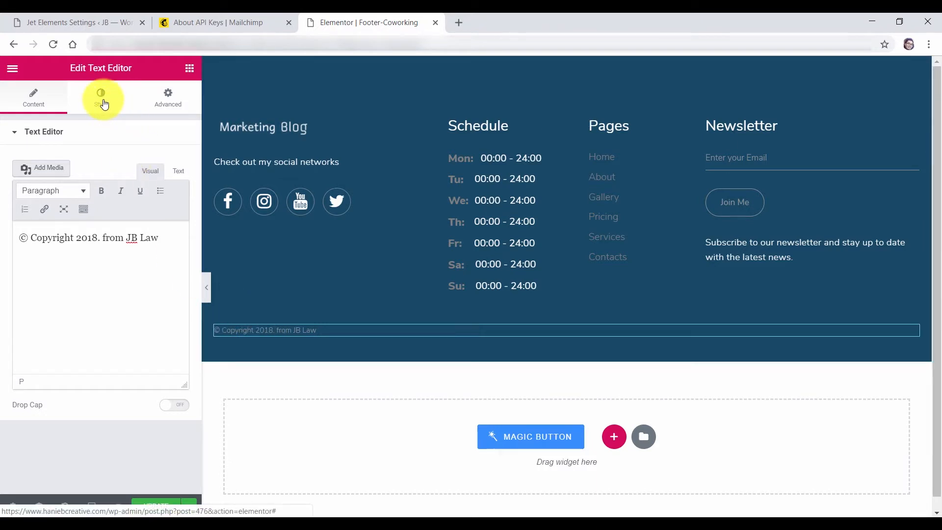
# Set the copyright text colour to white (#ffffff)
pyautogui.click(103, 103)
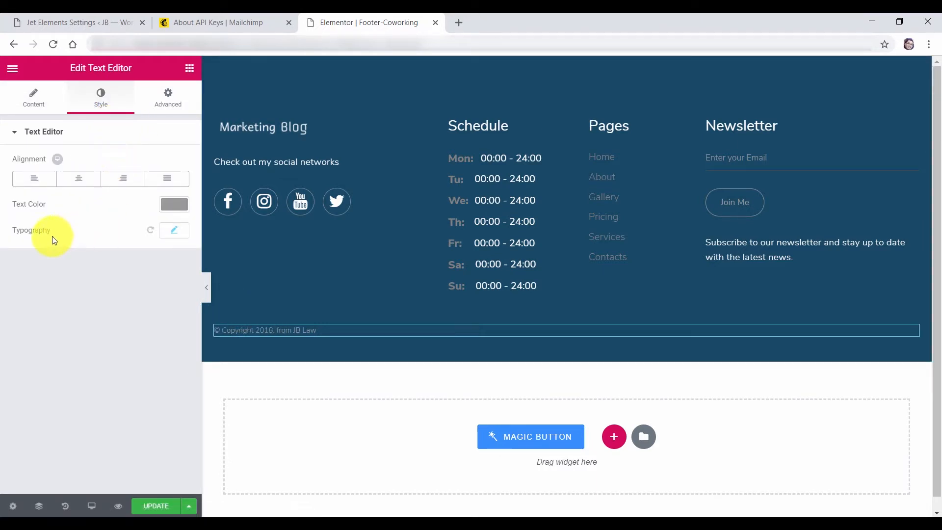
pyautogui.click(174, 204)
pyautogui.click(92, 230)
pyautogui.click(95, 387)
pyautogui.click(174, 230)
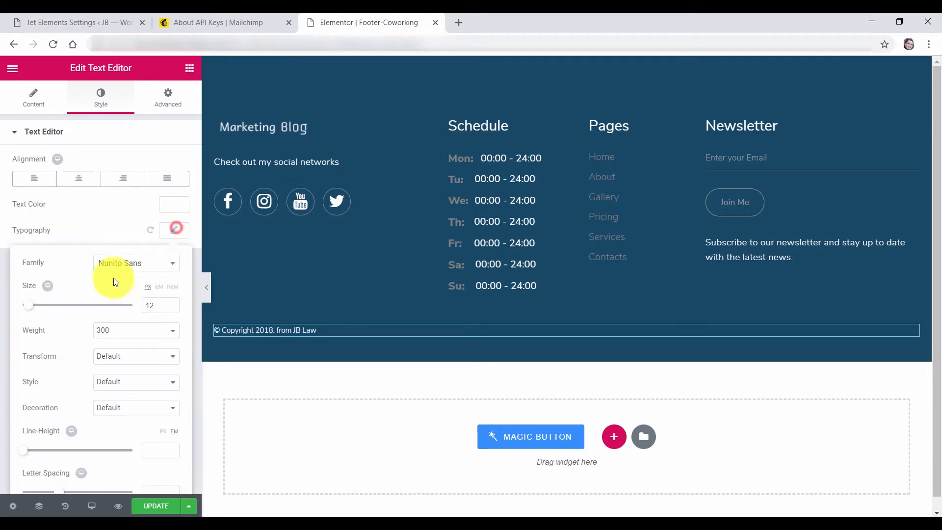
pyautogui.click(122, 232)
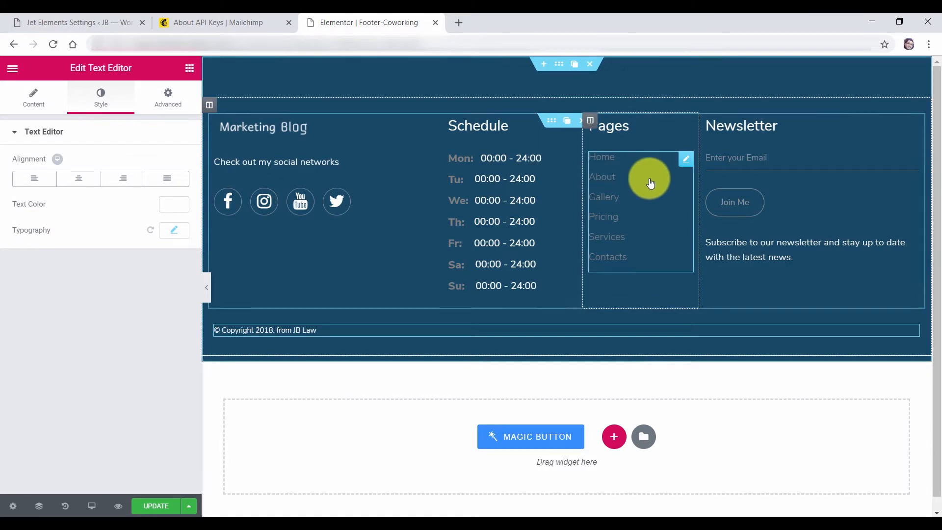
# Make the footer Nav Menu links light blue (#6ec1e4)
pyautogui.click(688, 162)
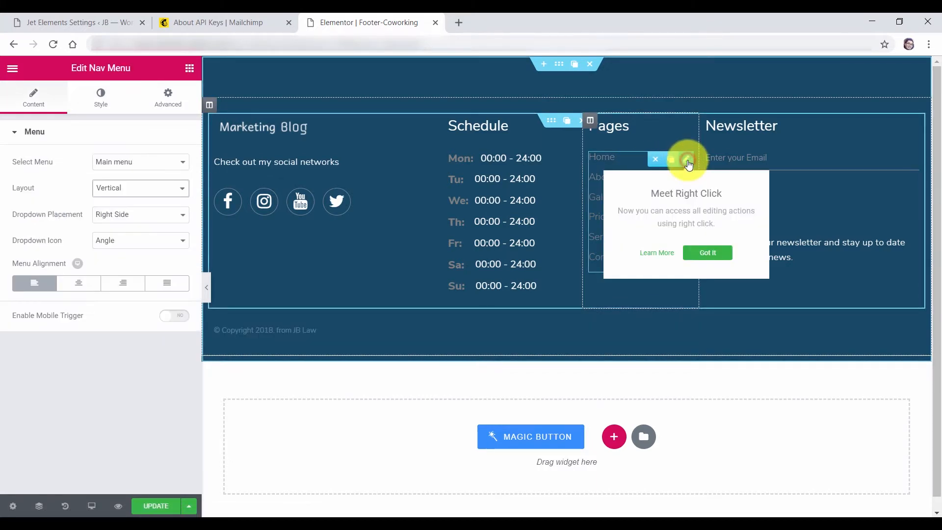
pyautogui.click(109, 110)
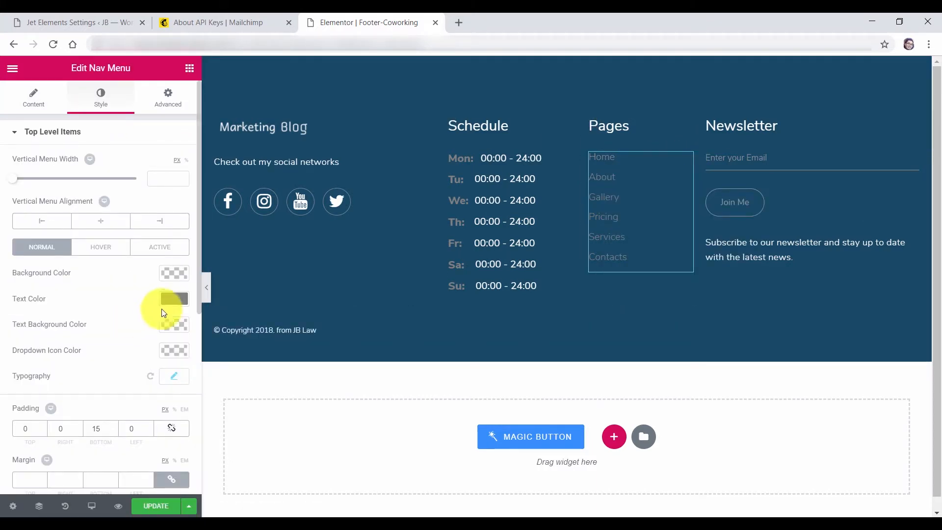
pyautogui.click(173, 300)
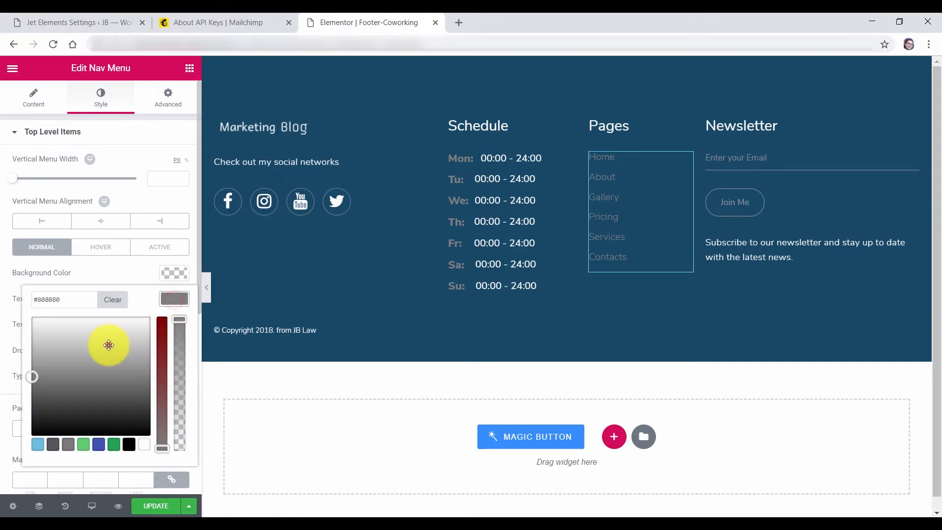
pyautogui.moveTo(109, 343); pyautogui.dragTo(114, 302)
pyautogui.click(136, 268)
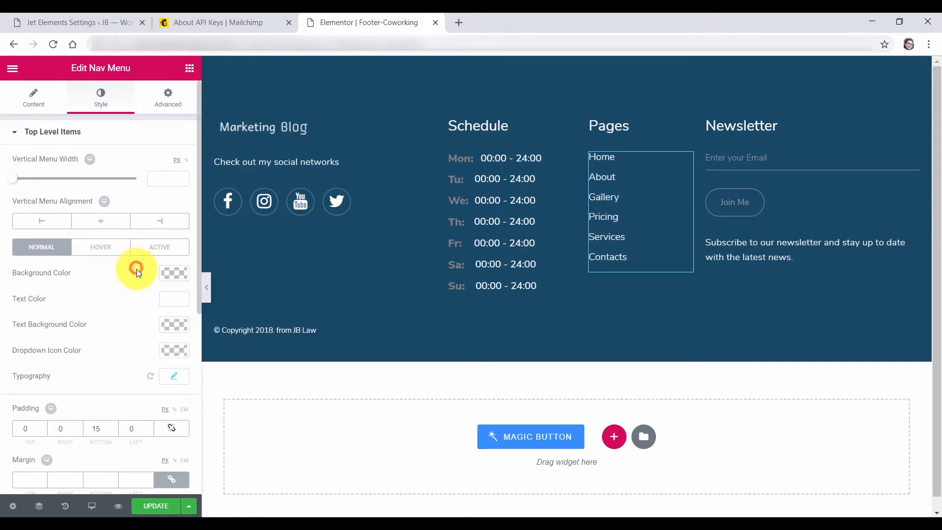
pyautogui.click(170, 299)
pyautogui.click(38, 444)
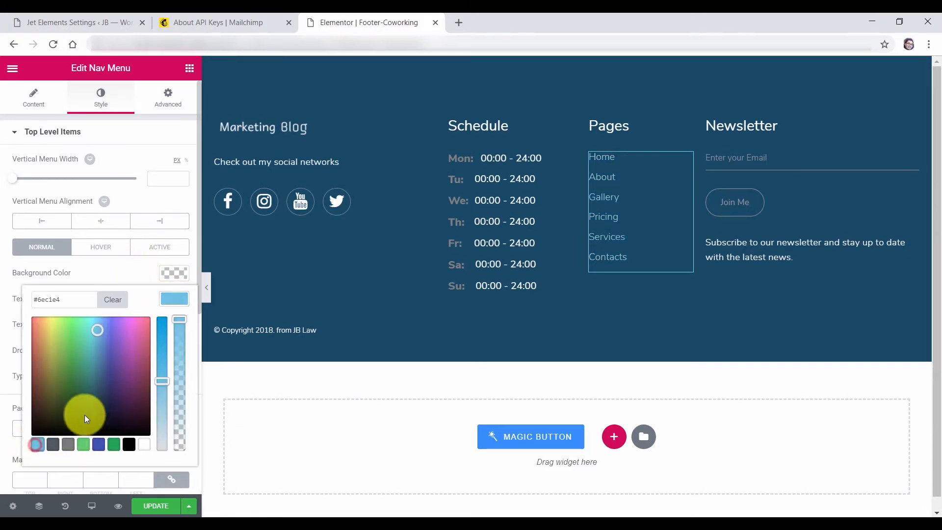
pyautogui.click(119, 269)
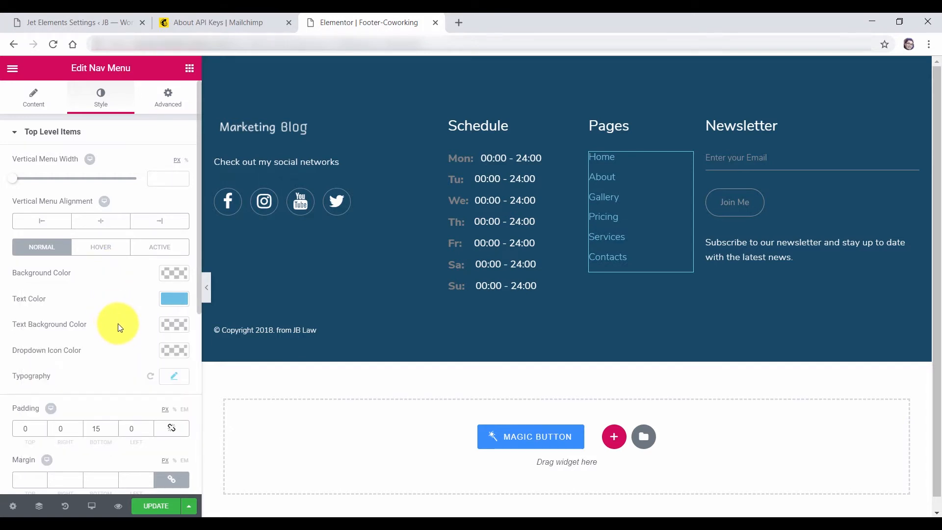
# Set the menu typography to Nunito at size 18, save the footer, and return to Jet Elements Settings
pyautogui.click(169, 383)
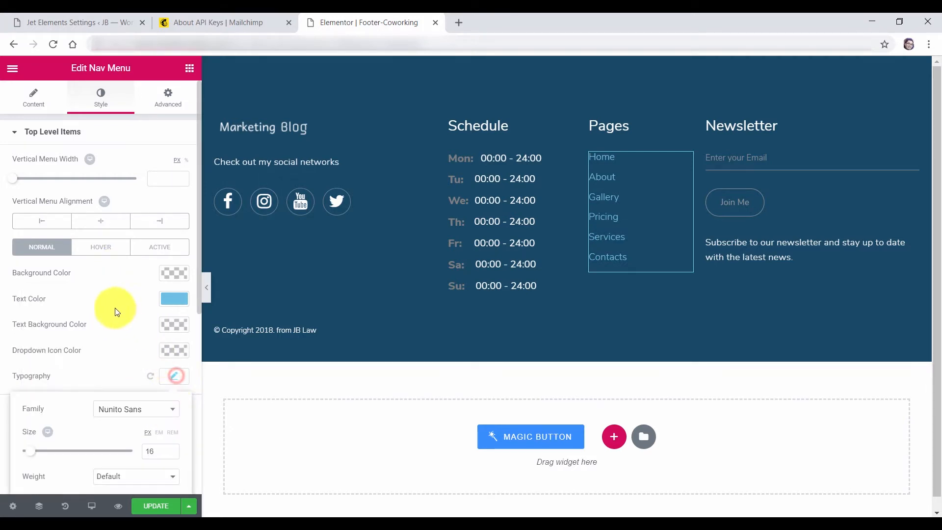
pyautogui.scroll(-5, 140, 361)
pyautogui.click(141, 181)
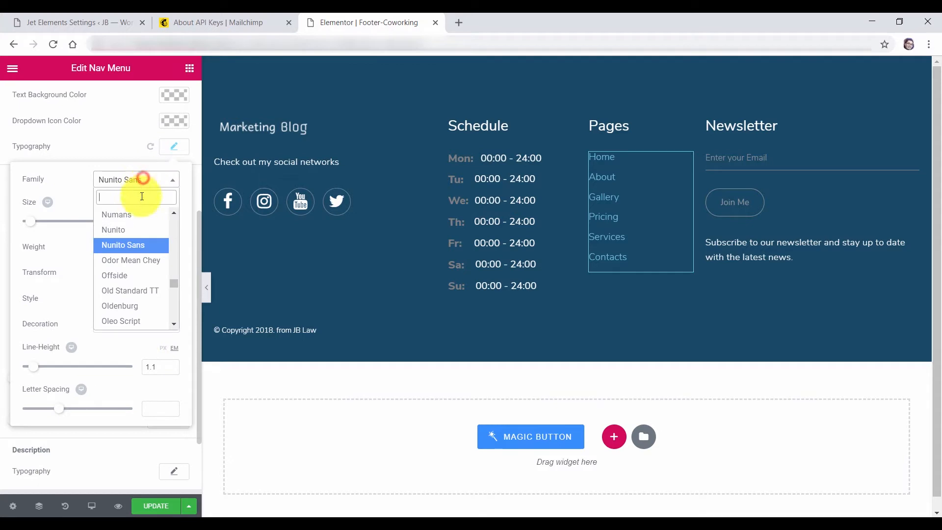
pyautogui.click(132, 227)
pyautogui.moveTo(30, 222); pyautogui.dragTo(33, 226)
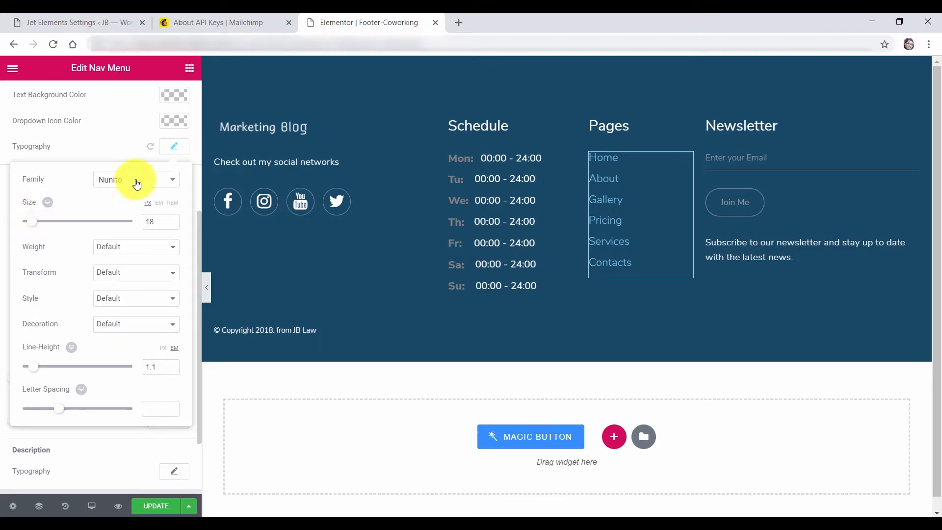
pyautogui.click(141, 154)
pyautogui.click(157, 506)
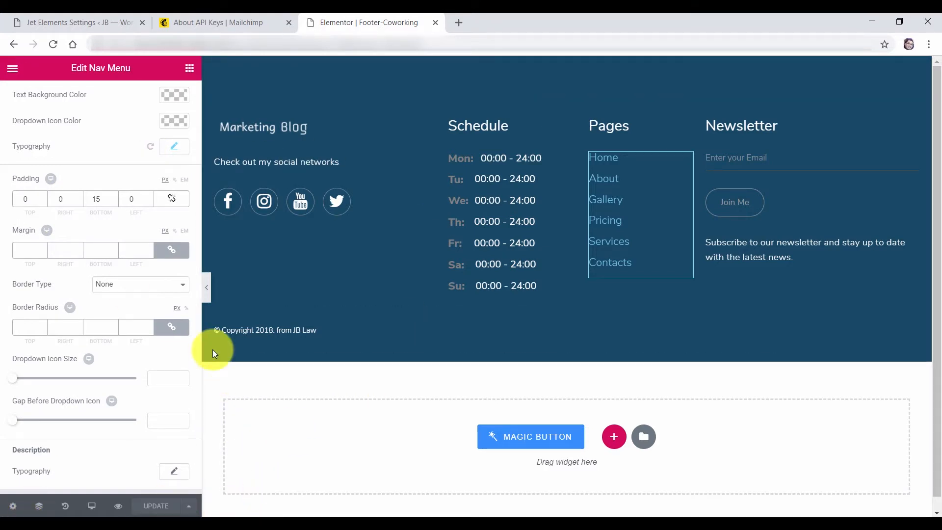
pyautogui.click(73, 20)
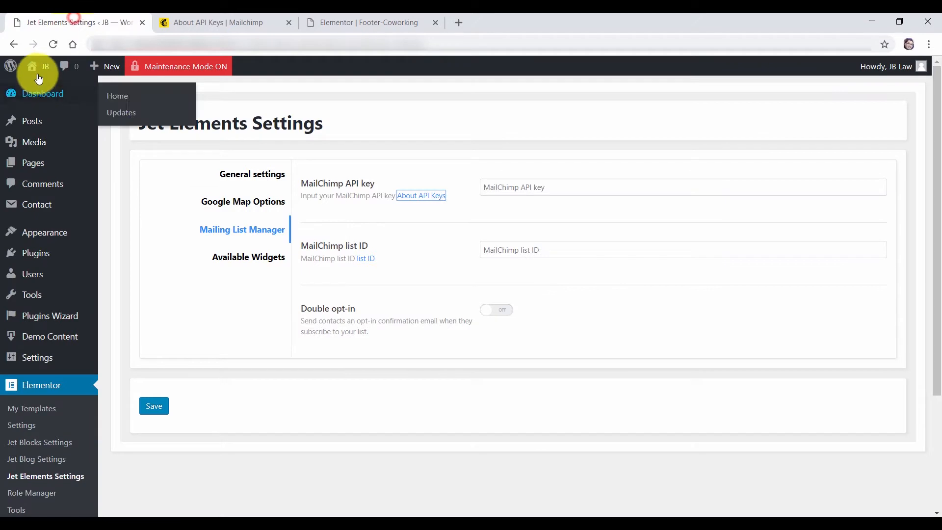
# Open the site home page in a new tab, close the Mailchimp and Footer-Coworking tabs, and edit Home with Elementor
pyautogui.moveTo(36, 66)
pyautogui.rightClick(42, 88)
pyautogui.click(55, 93)
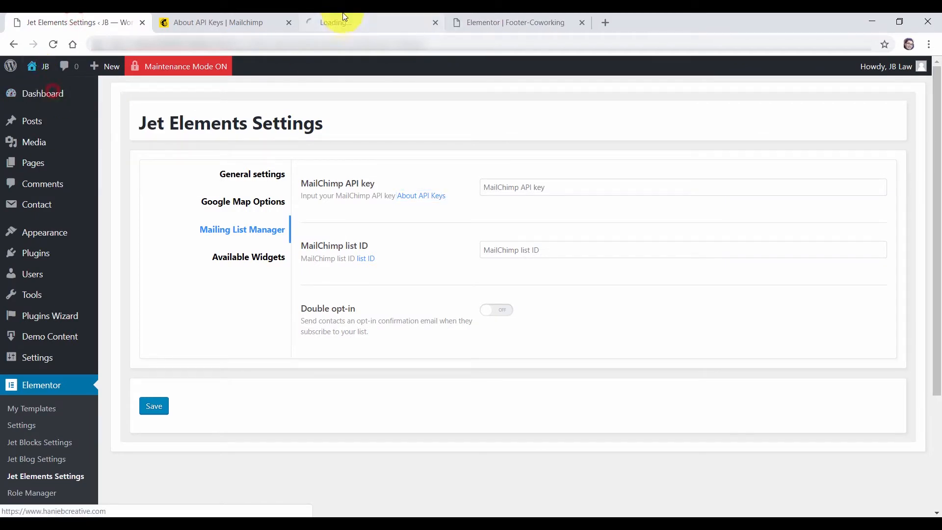
pyautogui.click(288, 22)
pyautogui.click(218, 23)
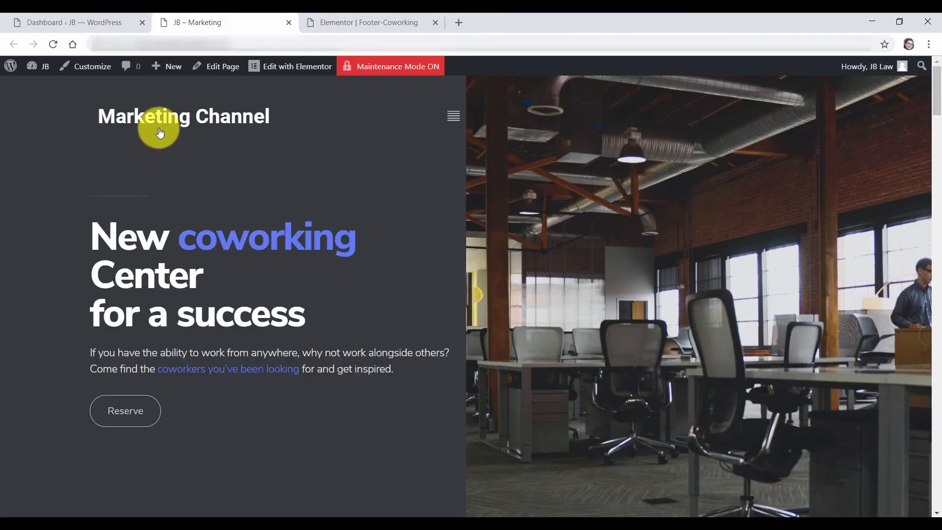
pyautogui.moveTo(938, 103); pyautogui.dragTo(938, 485)
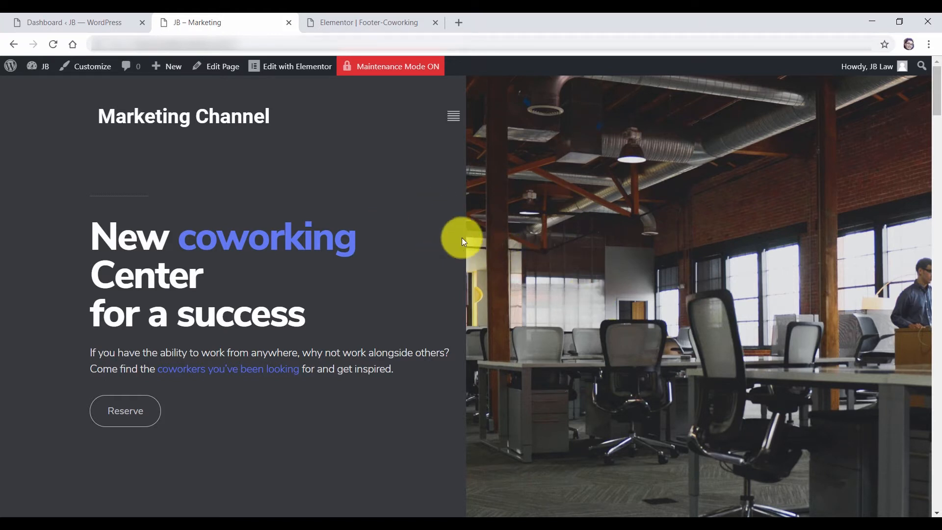
pyautogui.click(222, 71)
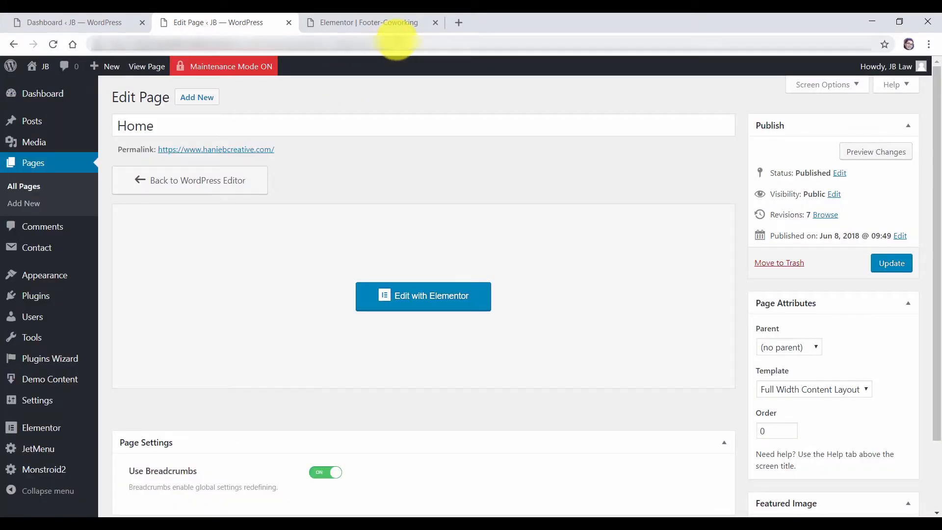
pyautogui.click(436, 23)
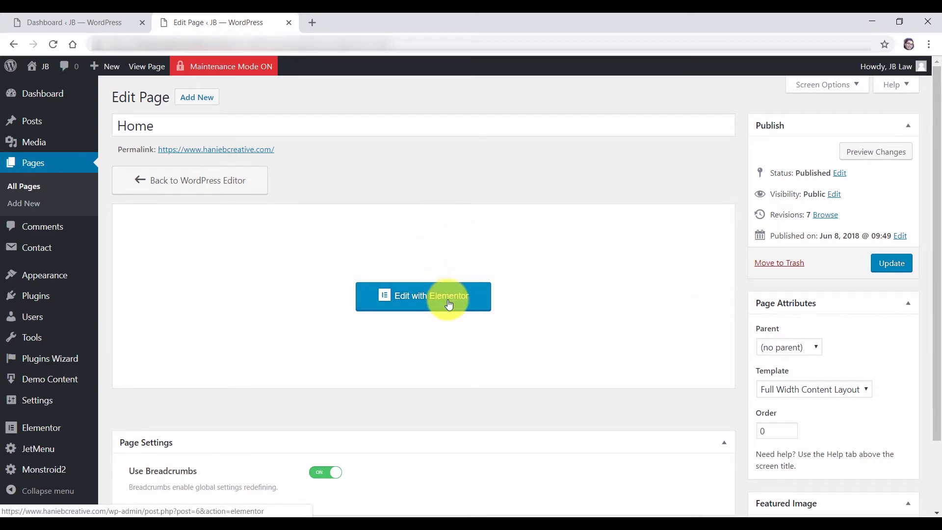
pyautogui.click(418, 303)
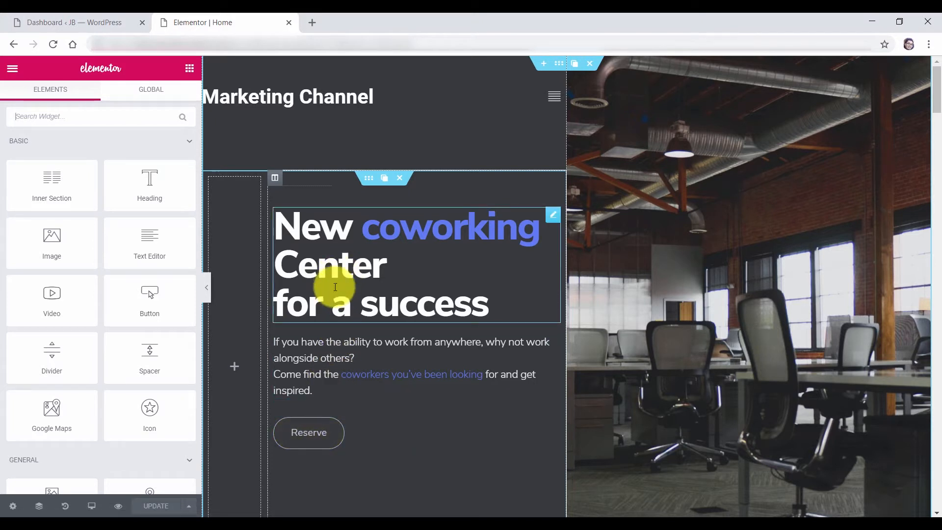
# Change the hero heading to 'New JBworking Center for a success'
pyautogui.click(348, 272)
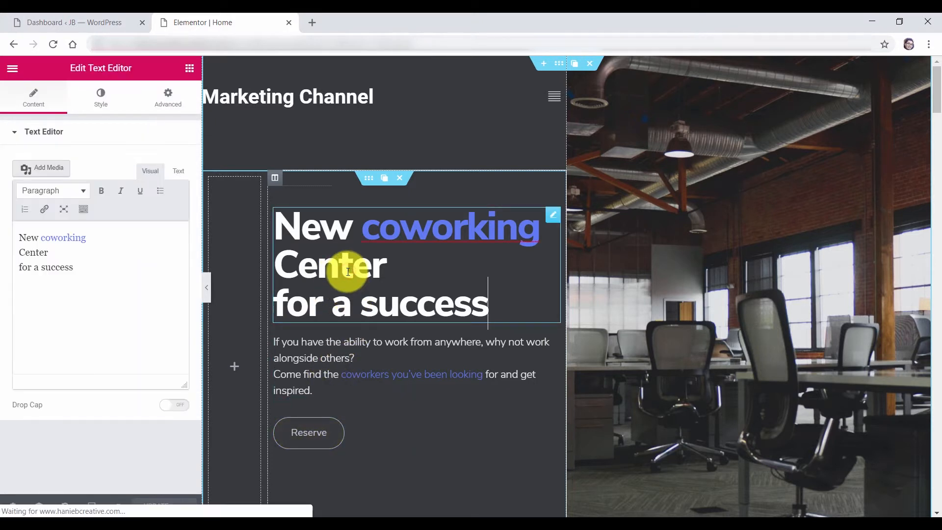
pyautogui.doubleClick(348, 272)
pyautogui.click(343, 270)
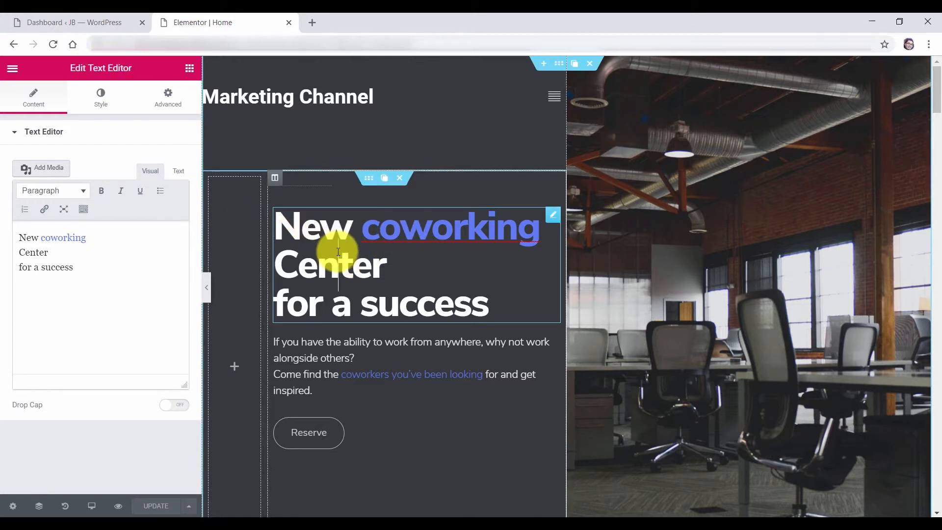
pyautogui.click(323, 357)
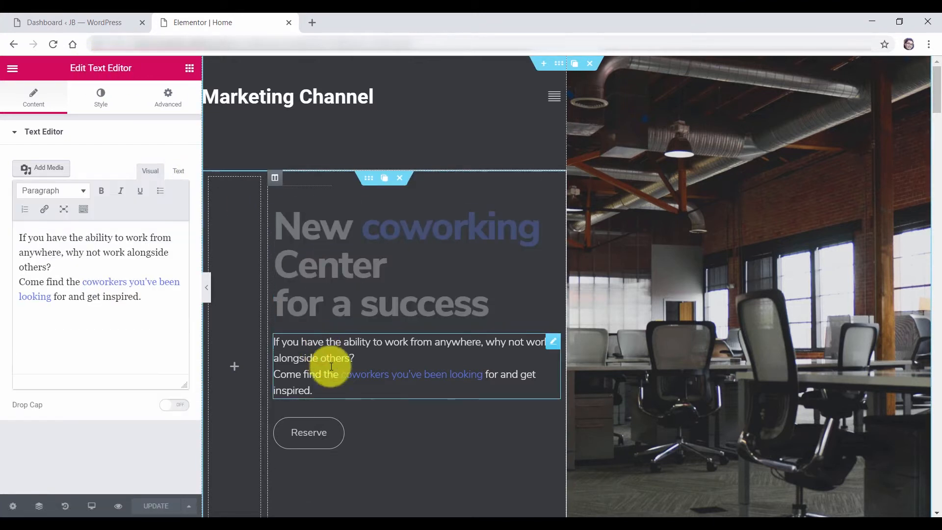
pyautogui.click(366, 429)
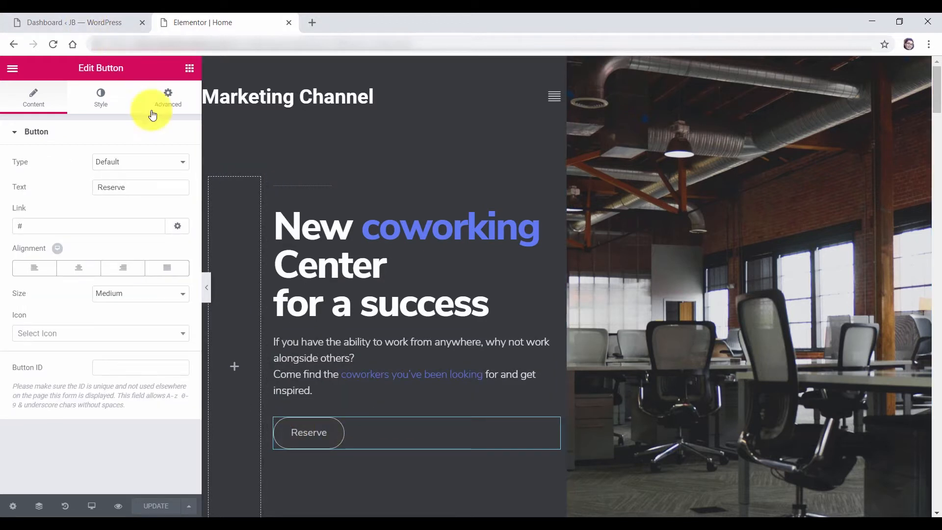
pyautogui.click(345, 252)
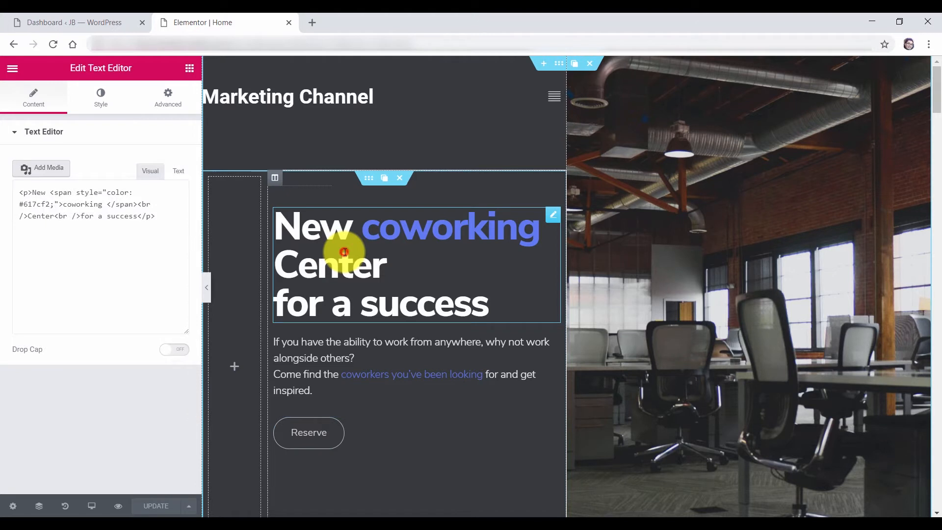
pyautogui.moveTo(82, 268); pyautogui.dragTo(45, 240)
pyautogui.write('JB')
# Change 'coworkers' to 'JBworkers' in the paragraph link below the heading
pyautogui.click(99, 100)
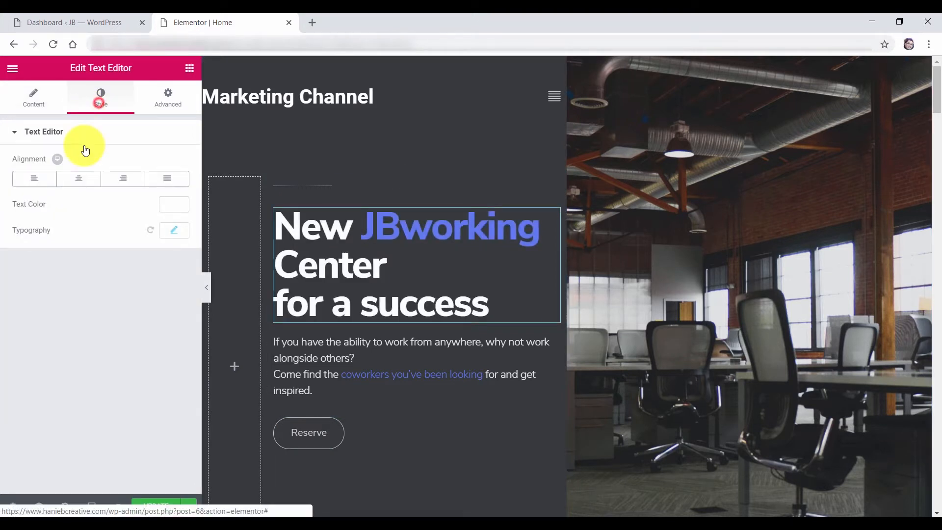
pyautogui.click(178, 205)
pyautogui.click(177, 204)
pyautogui.click(176, 231)
pyautogui.click(178, 233)
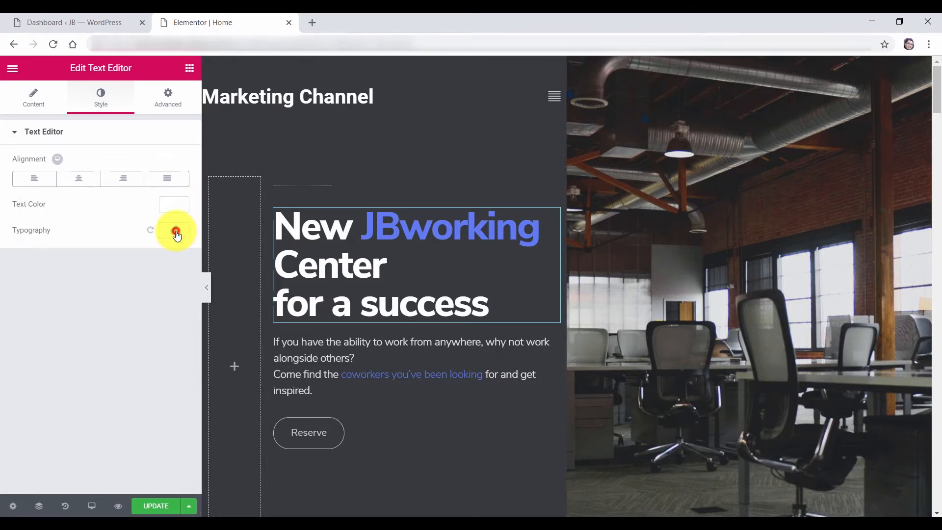
pyautogui.click(353, 349)
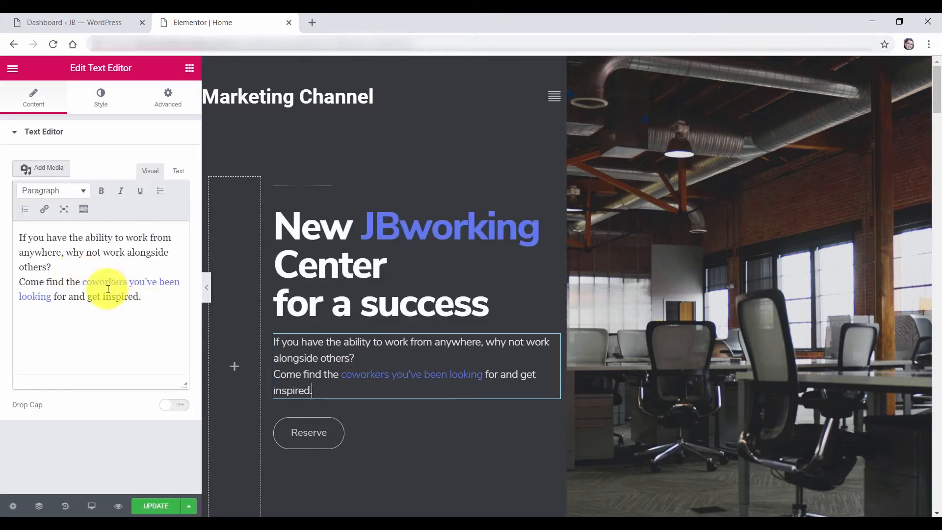
pyautogui.click(83, 280)
pyautogui.write('JB')
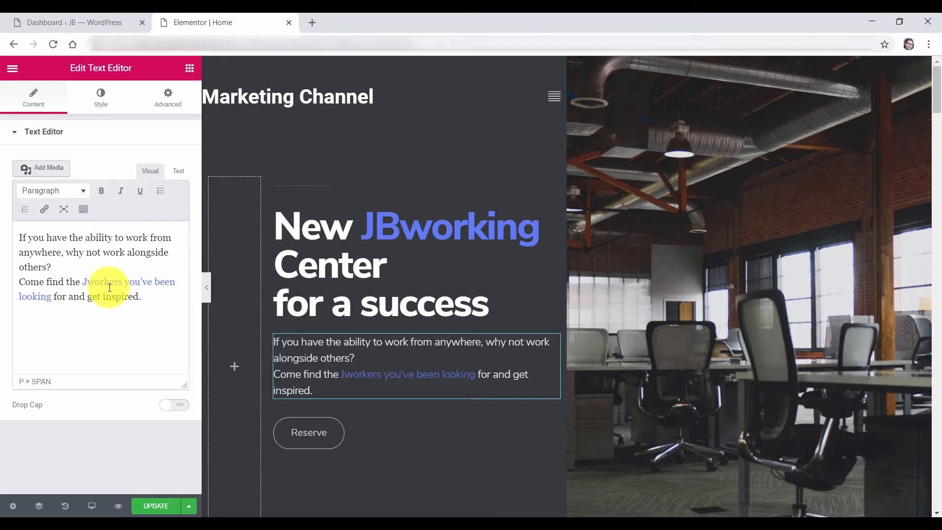
pyautogui.click(82, 93)
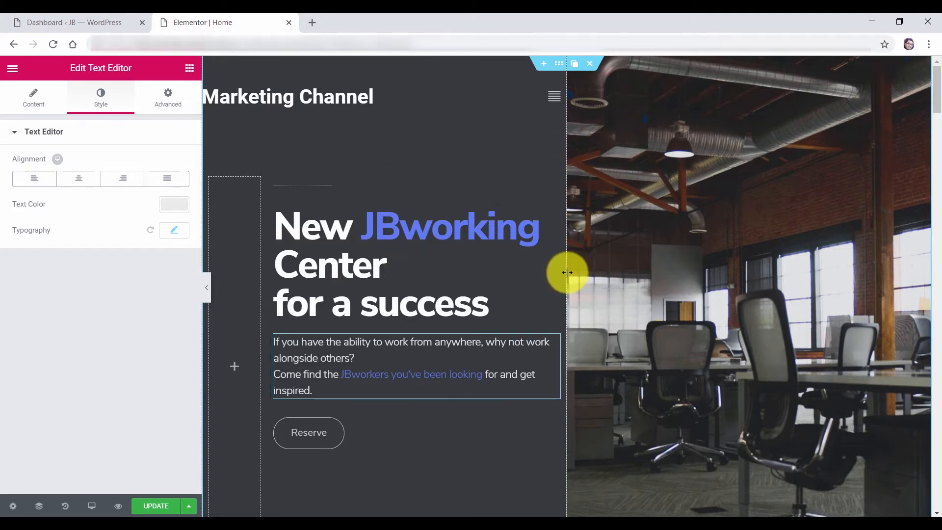
# Drag the divider to widen the hero's left text column, then open that column's layout settings
pyautogui.moveTo(567, 272)
pyautogui.mouseDown()
pyautogui.moveTo(631, 269)
pyautogui.moveTo(568, 267)
pyautogui.moveTo(613, 271)
pyautogui.moveTo(620, 261)
pyautogui.moveTo(582, 268)
pyautogui.mouseUp()
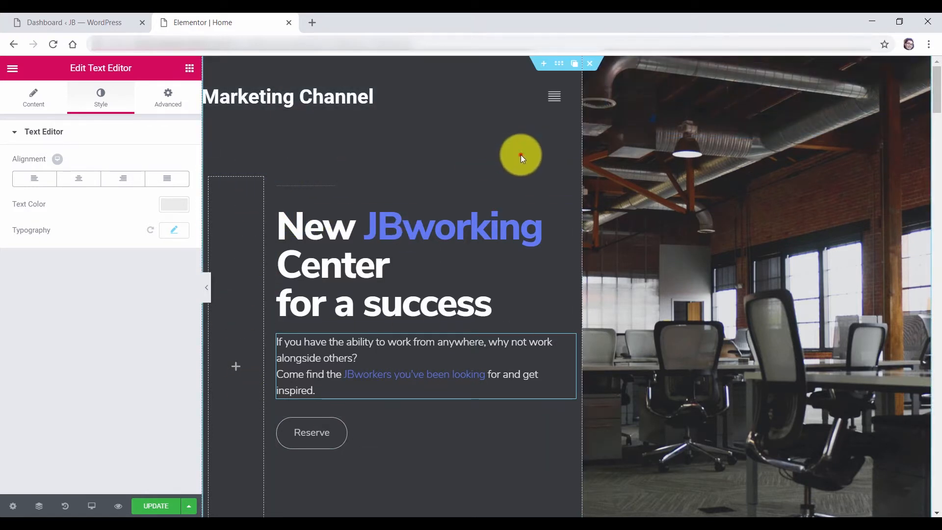
pyautogui.rightClick(508, 153)
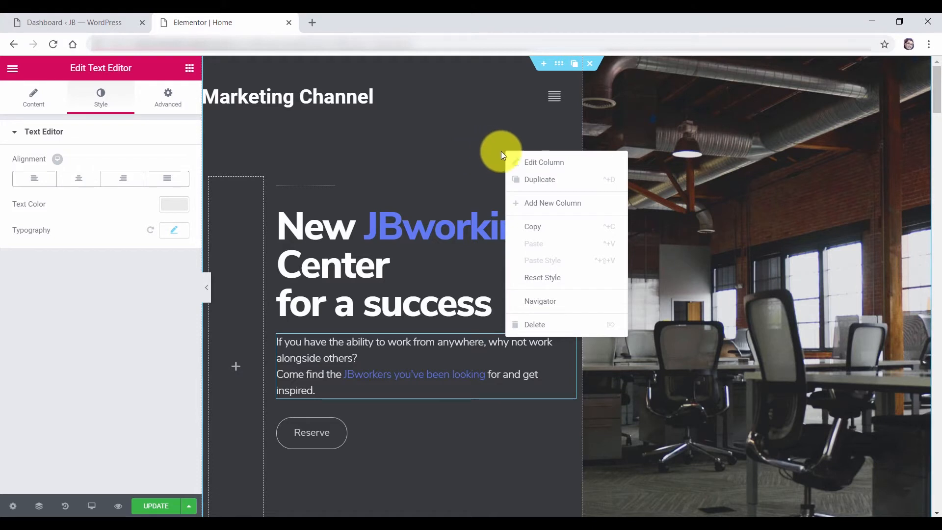
pyautogui.click(529, 163)
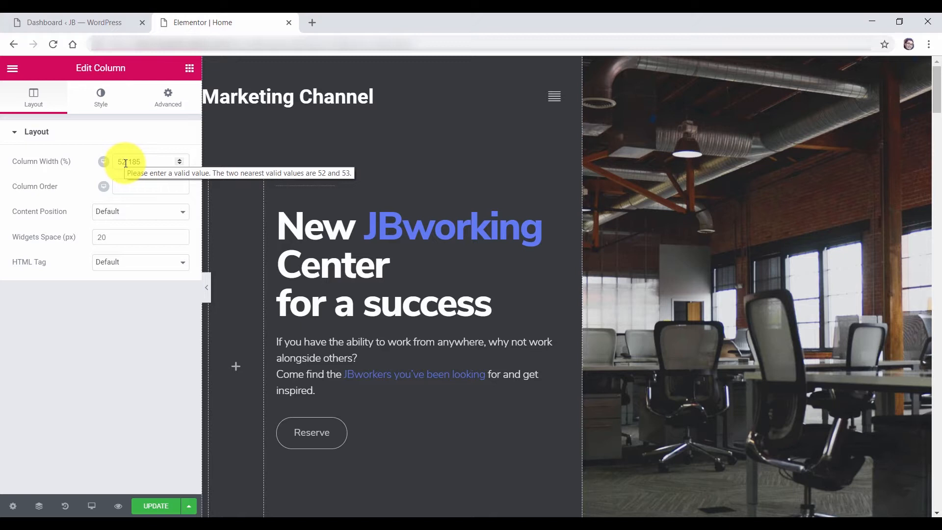
# Give the left column a Classic grey (#727272) hover background with a 1-second transition
pyautogui.click(101, 107)
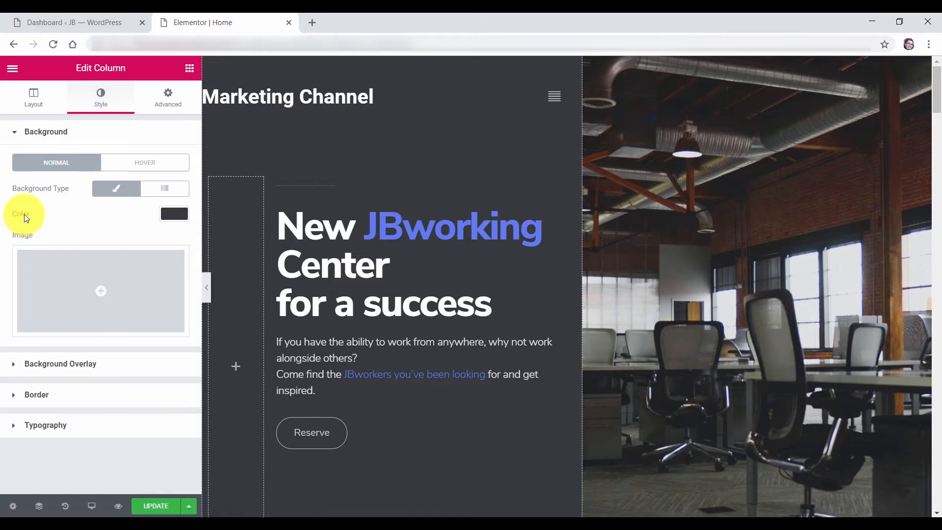
pyautogui.click(172, 211)
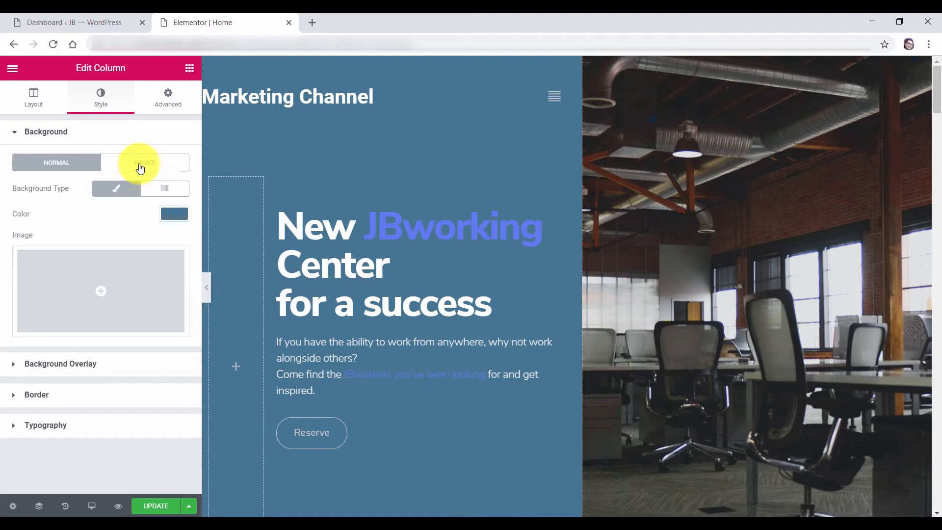
pyautogui.click(141, 167)
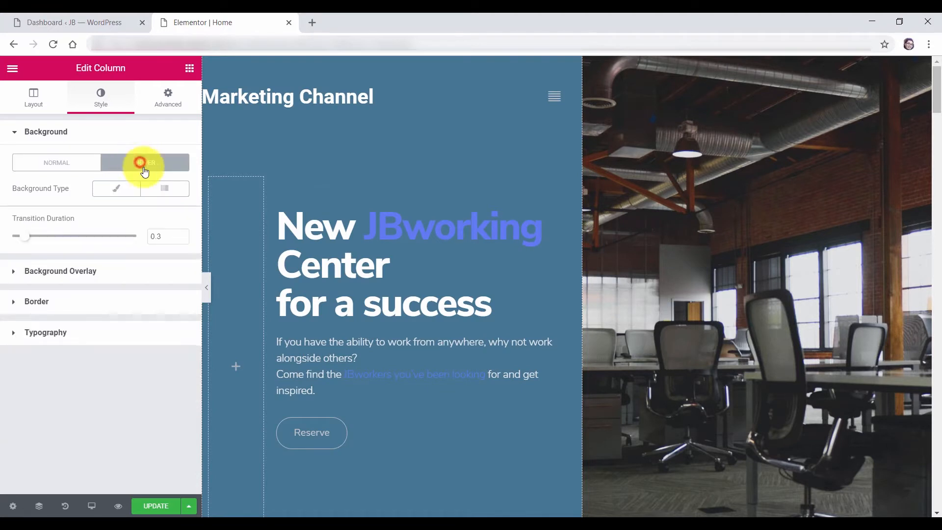
pyautogui.click(117, 190)
pyautogui.click(174, 212)
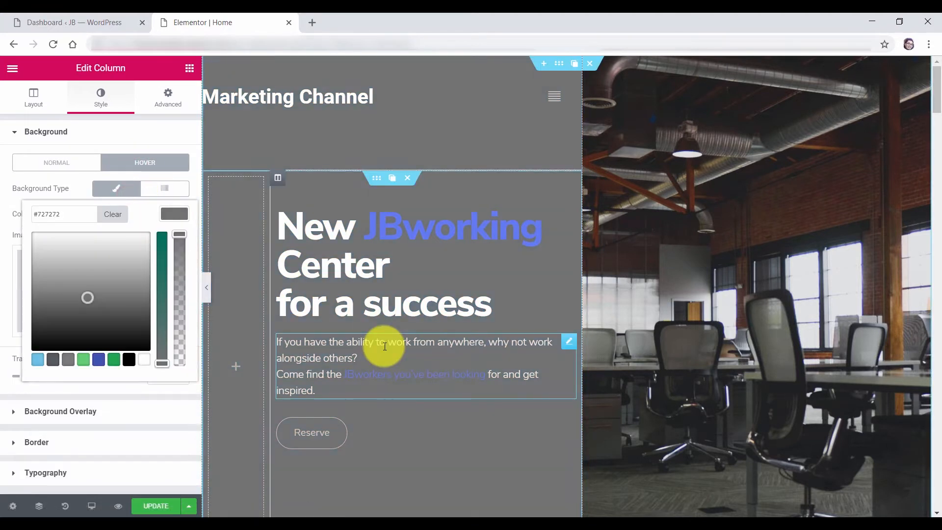
pyautogui.click(118, 314)
pyautogui.click(191, 171)
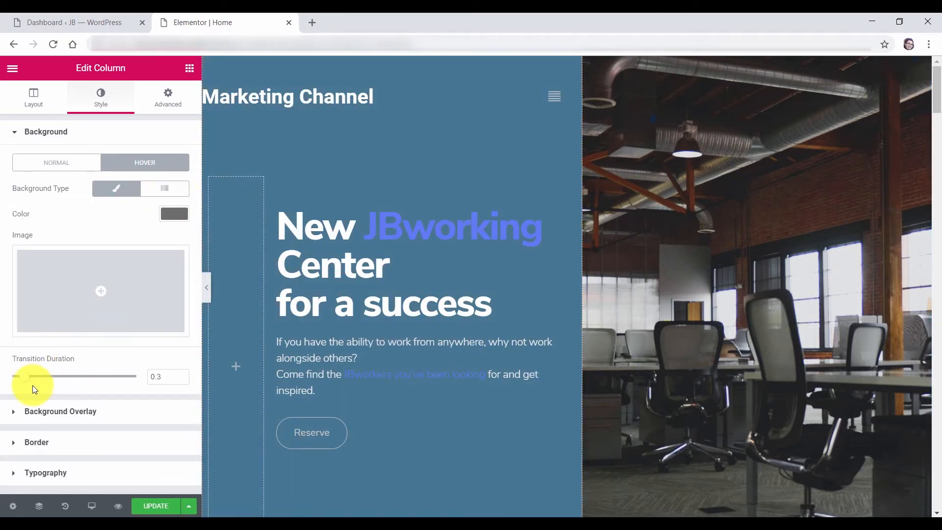
pyautogui.moveTo(52, 382); pyautogui.dragTo(54, 382)
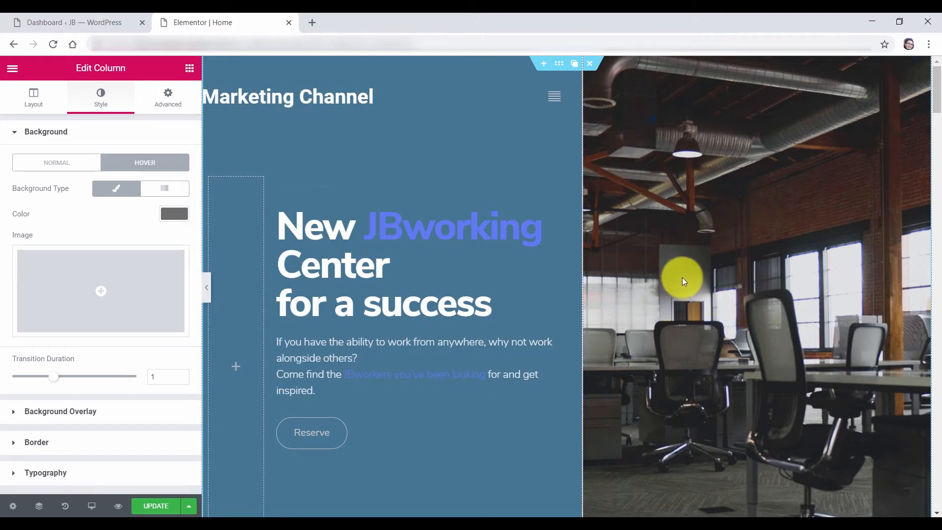
pyautogui.rightClick(655, 229)
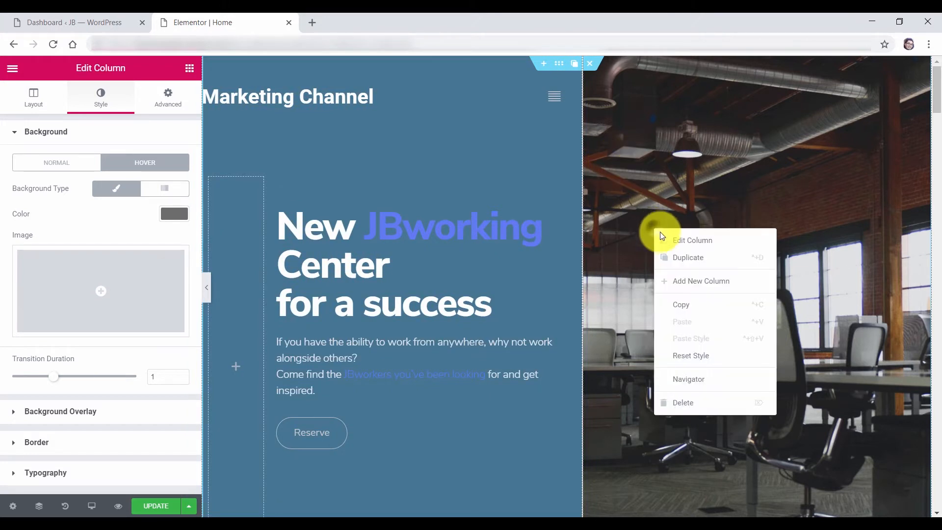
# Set the right column's background image to img9-1.png with Fixed attachment
pyautogui.click(673, 242)
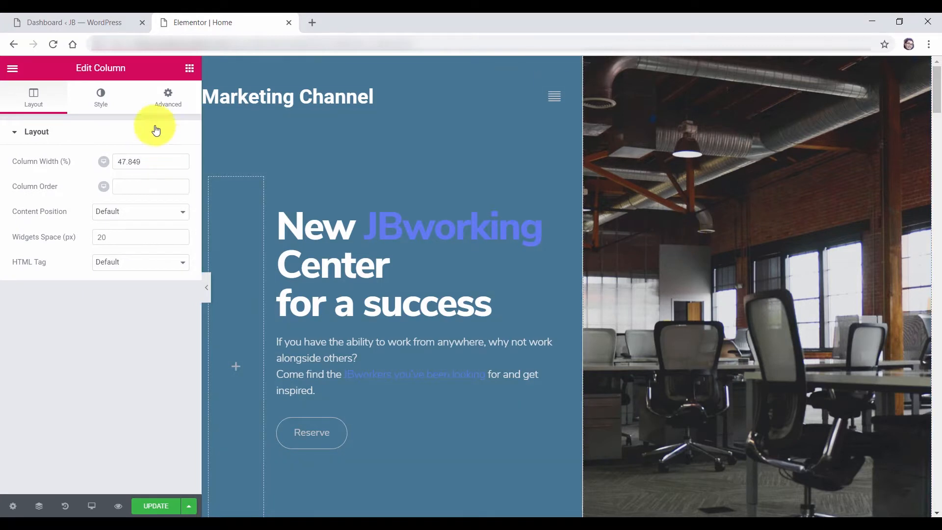
pyautogui.click(101, 98)
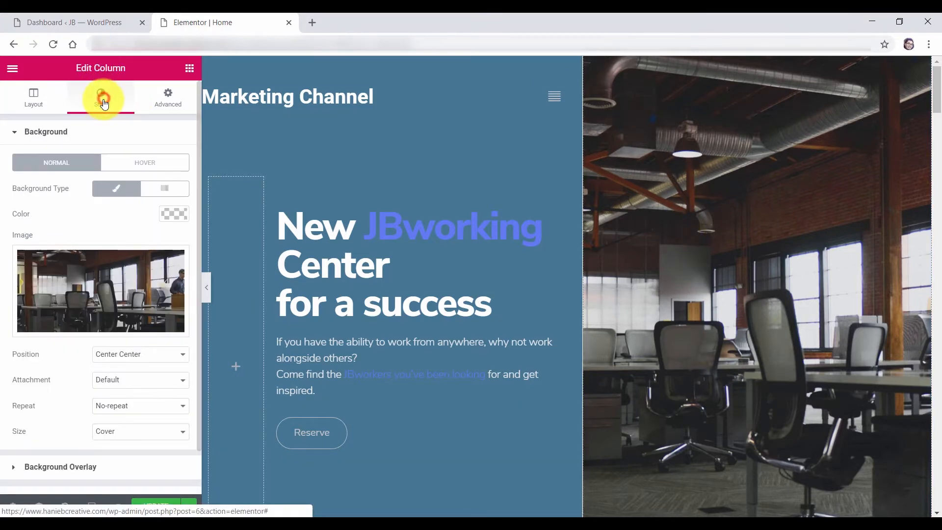
pyautogui.click(107, 288)
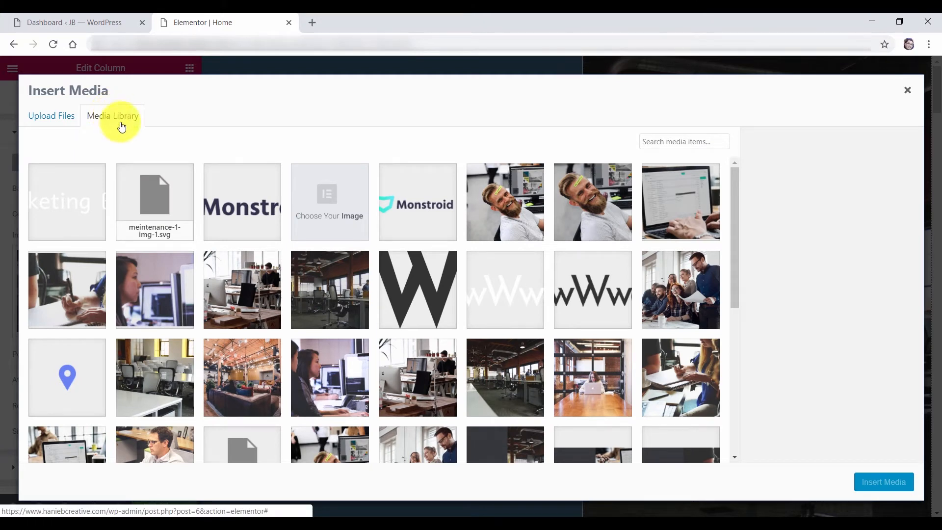
pyautogui.click(249, 381)
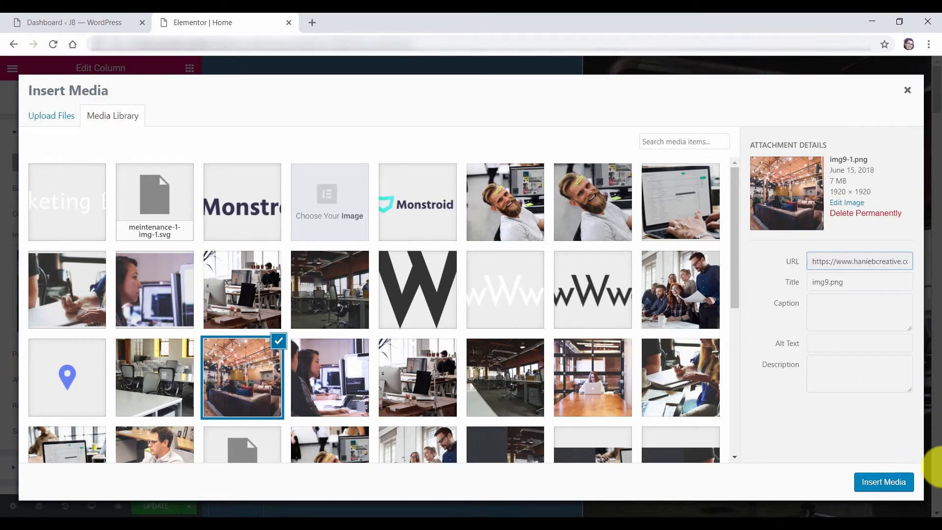
pyautogui.click(884, 482)
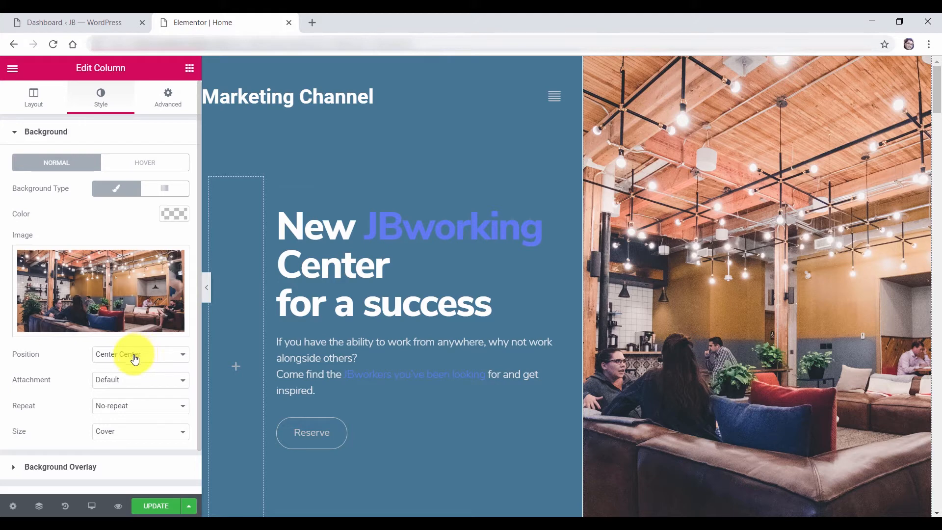
pyautogui.click(135, 382)
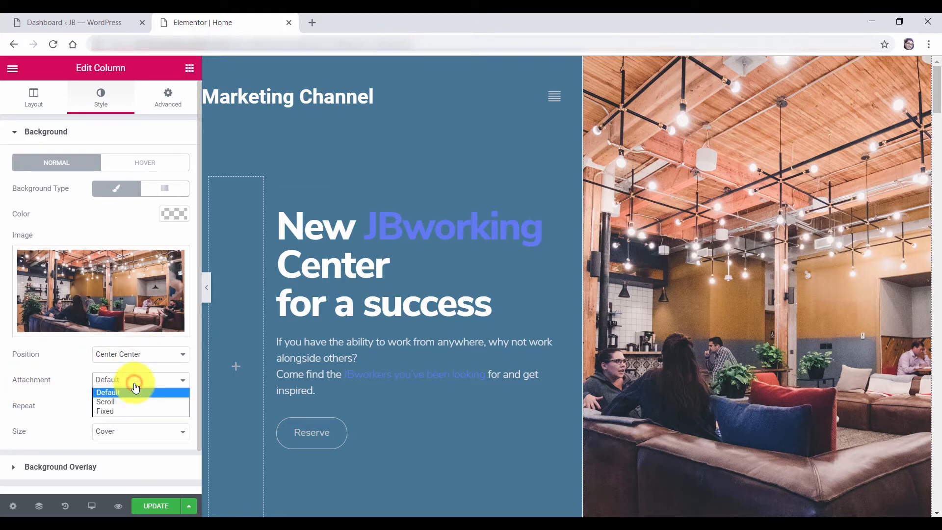
pyautogui.click(119, 411)
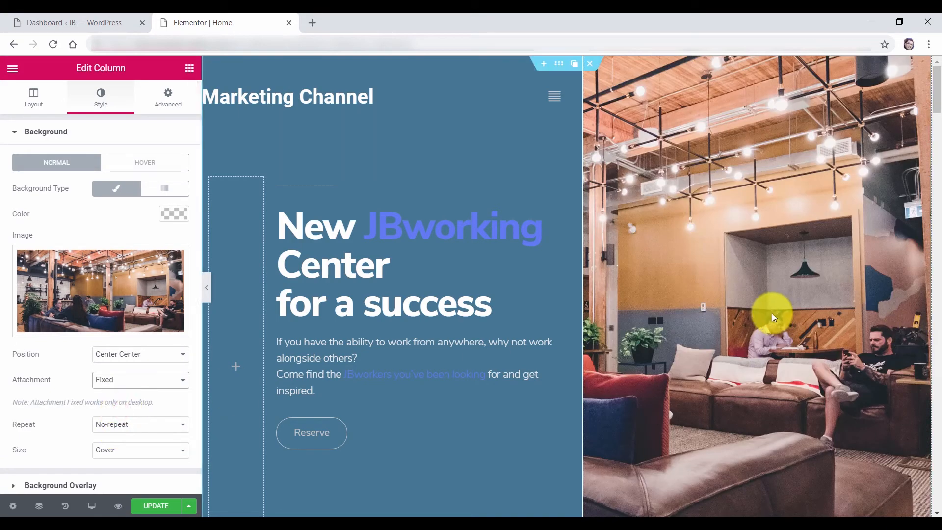
pyautogui.moveTo(938, 86)
pyautogui.mouseDown()
pyautogui.moveTo(938, 109)
pyautogui.moveTo(938, 87)
pyautogui.mouseUp()
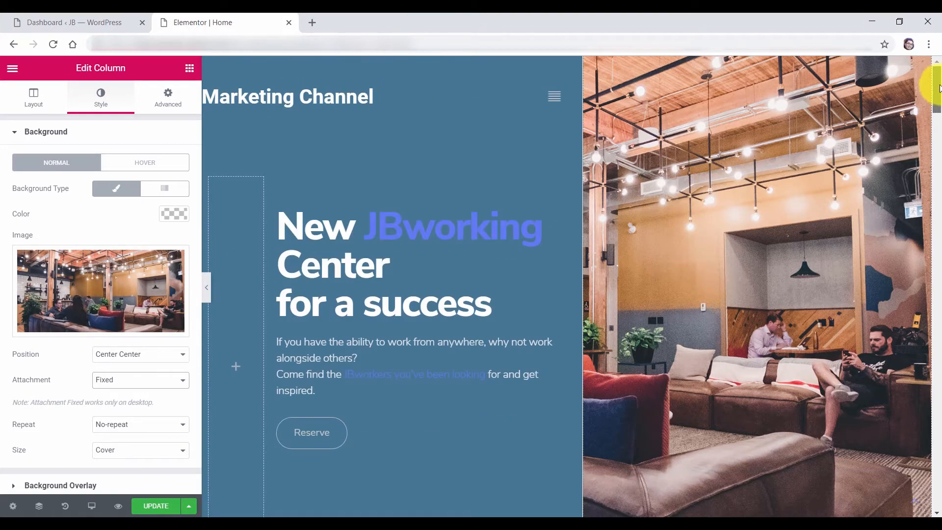
pyautogui.moveTo(937, 87)
pyautogui.mouseDown()
pyautogui.moveTo(938, 101)
pyautogui.moveTo(937, 87)
pyautogui.mouseUp()
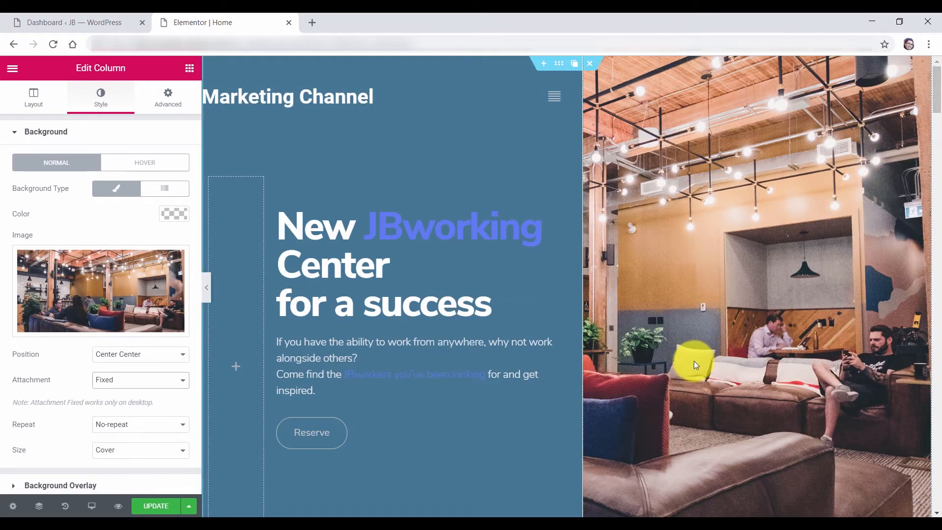
# Add a Classic light grey background overlay to the photo column
pyautogui.click(55, 131)
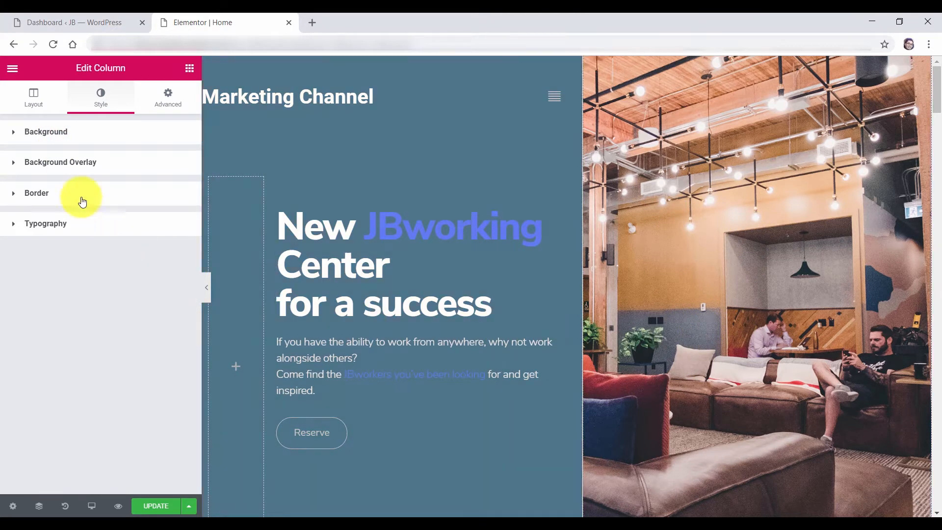
pyautogui.click(45, 169)
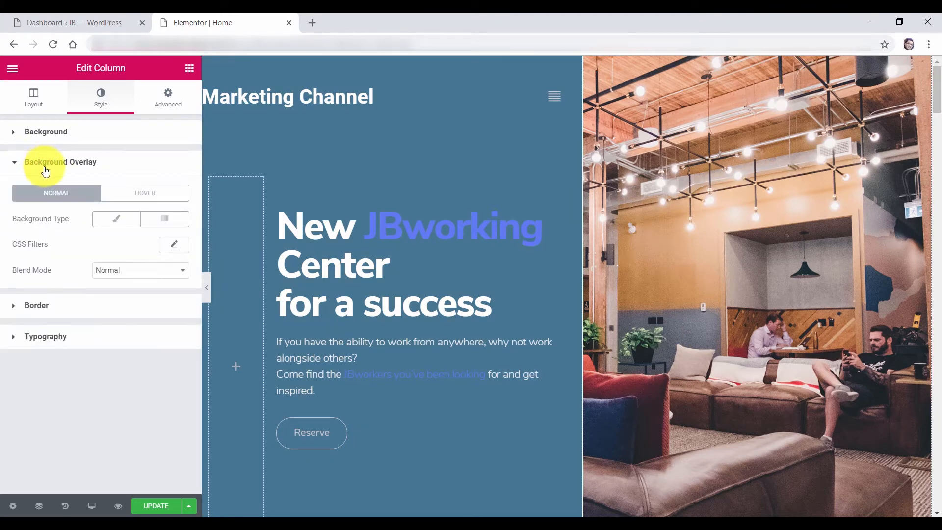
pyautogui.click(119, 229)
pyautogui.click(173, 245)
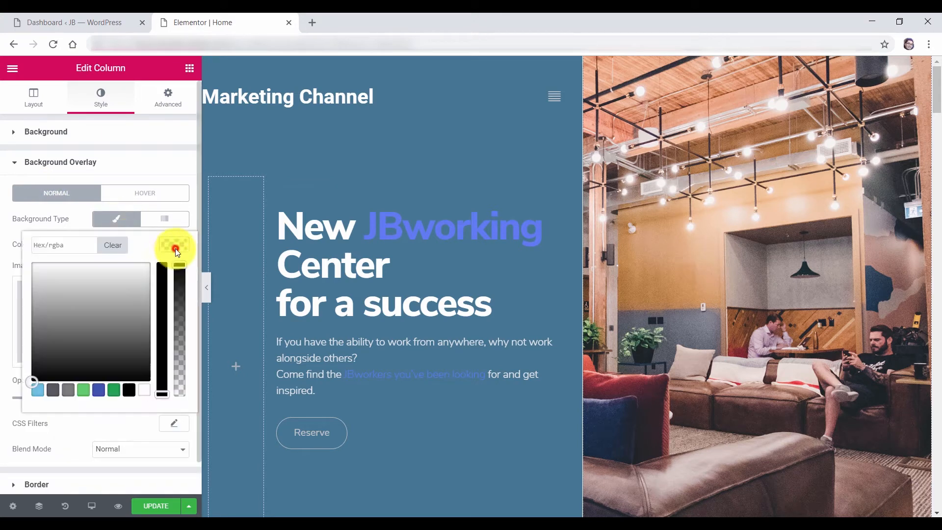
pyautogui.click(75, 299)
pyautogui.moveTo(75, 299)
pyautogui.mouseDown()
pyautogui.moveTo(62, 285)
pyautogui.moveTo(72, 300)
pyautogui.mouseUp()
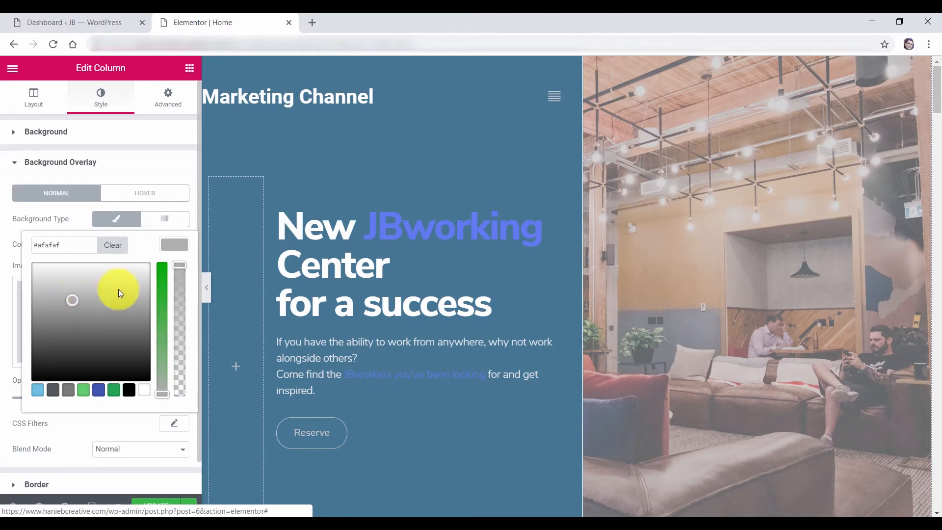
pyautogui.click(71, 410)
# Set the overlay opacity to 0.55 and its blend mode to Color
pyautogui.moveTo(79, 406)
pyautogui.mouseDown()
pyautogui.moveTo(100, 403)
pyautogui.moveTo(81, 403)
pyautogui.mouseUp()
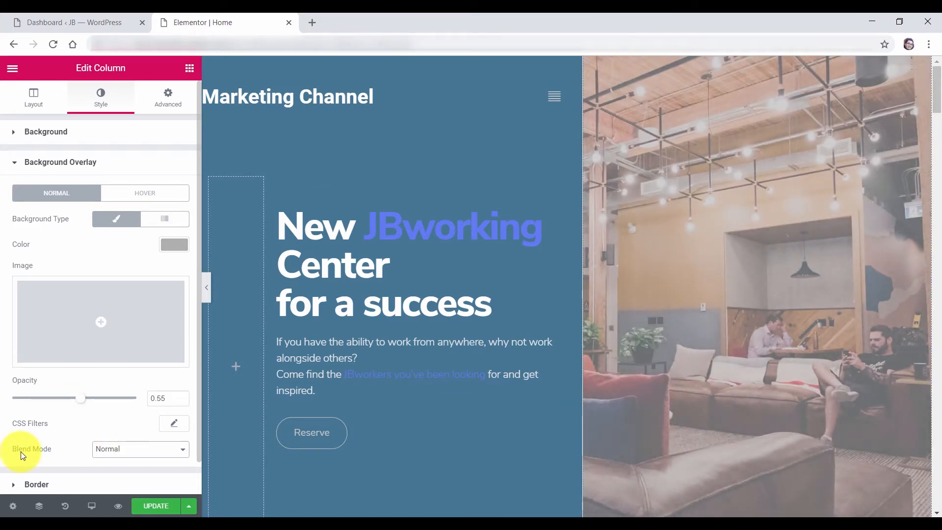
pyautogui.click(112, 449)
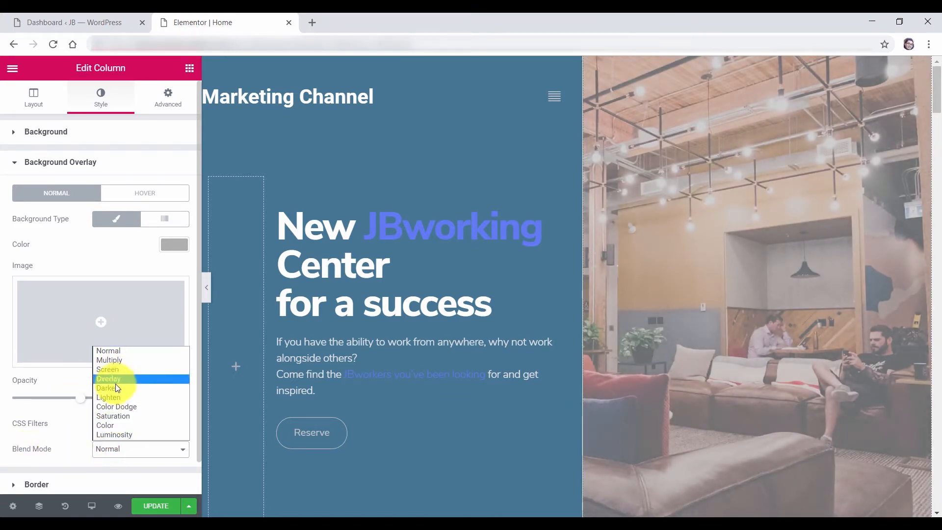
pyautogui.click(118, 388)
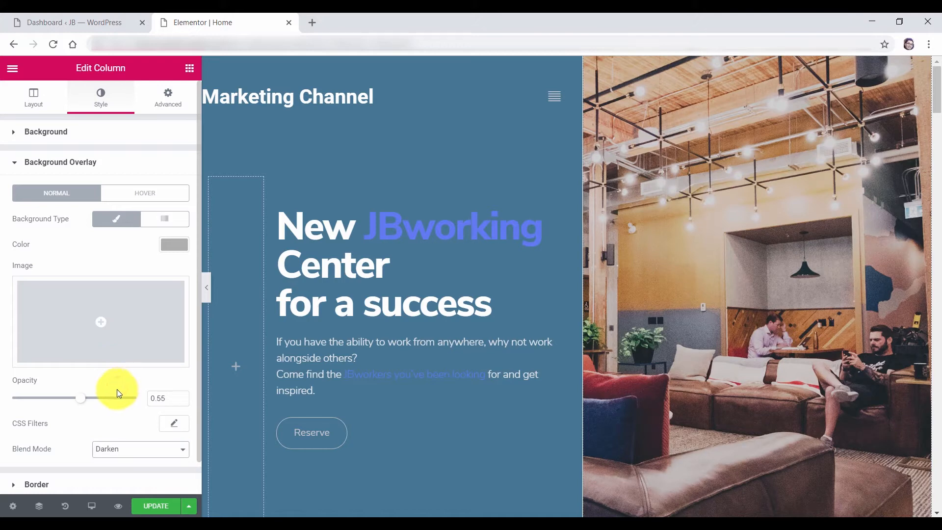
pyautogui.click(117, 451)
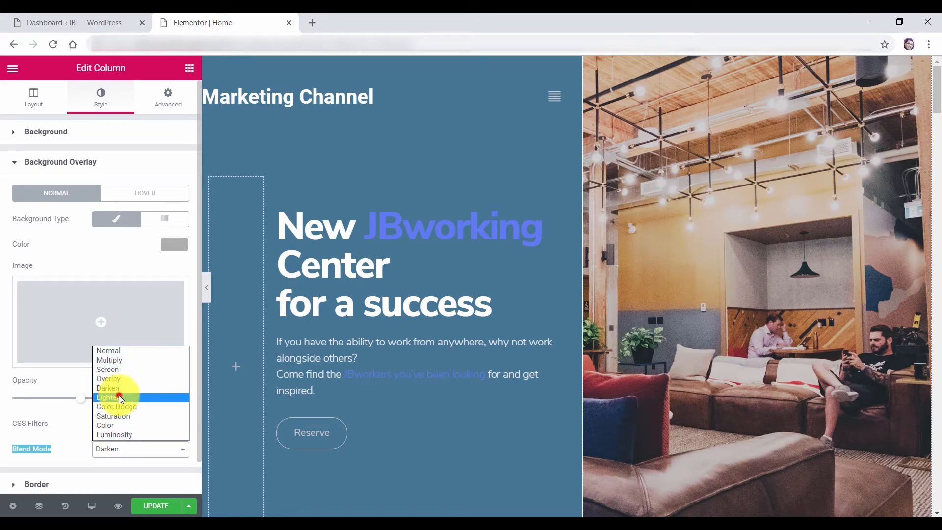
pyautogui.click(119, 396)
pyautogui.click(126, 443)
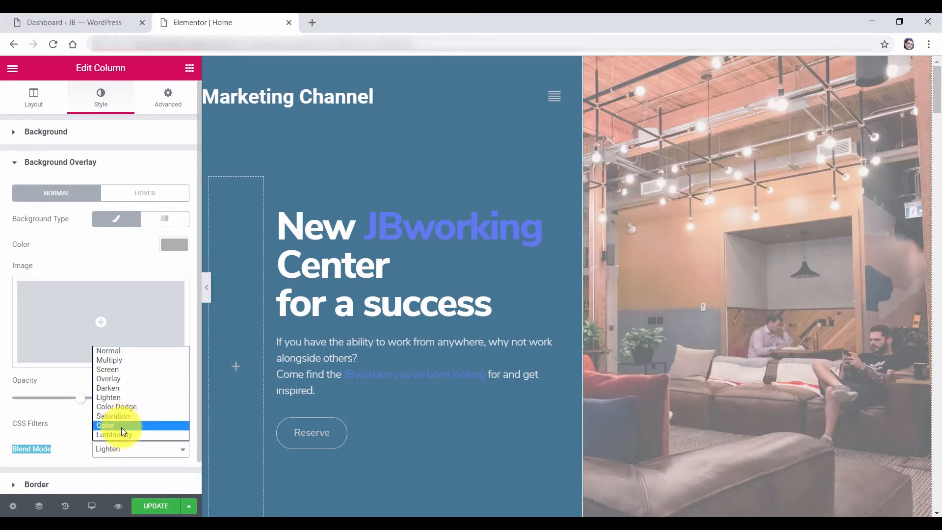
pyautogui.click(122, 428)
pyautogui.scroll(-3, 746, 390)
pyautogui.scroll(3, 746, 391)
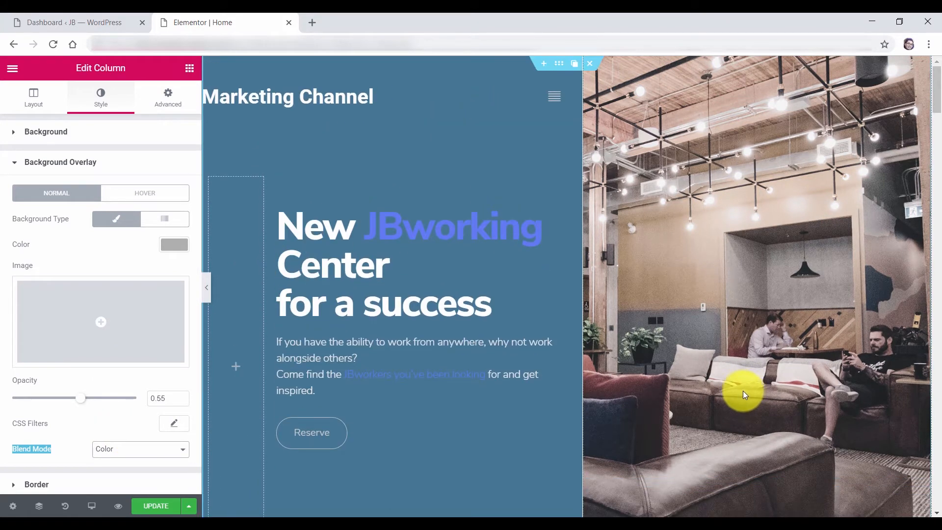
pyautogui.click(138, 193)
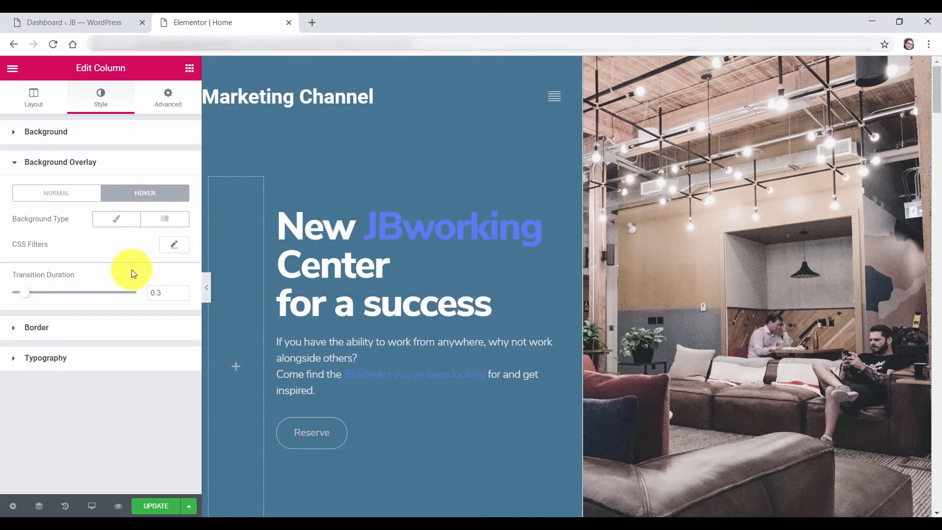
pyautogui.click(118, 220)
pyautogui.click(173, 245)
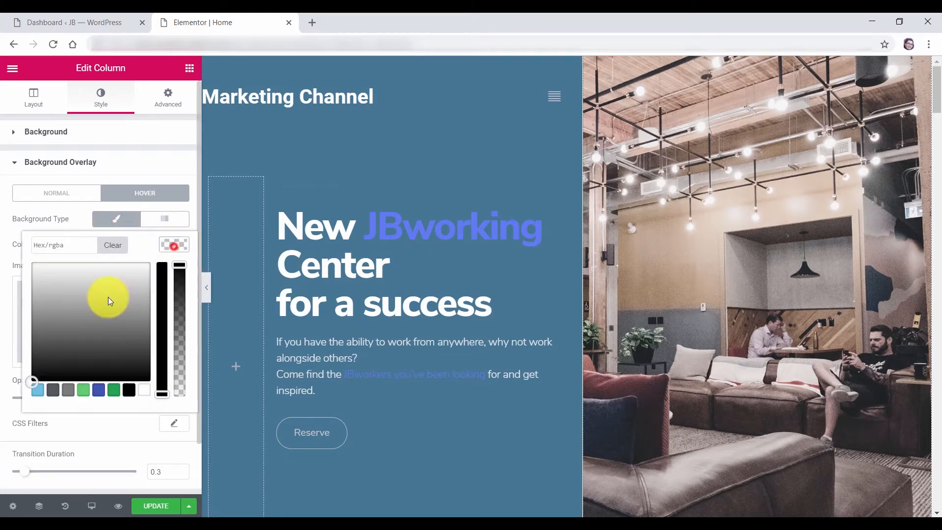
pyautogui.click(79, 316)
pyautogui.click(37, 391)
pyautogui.click(173, 209)
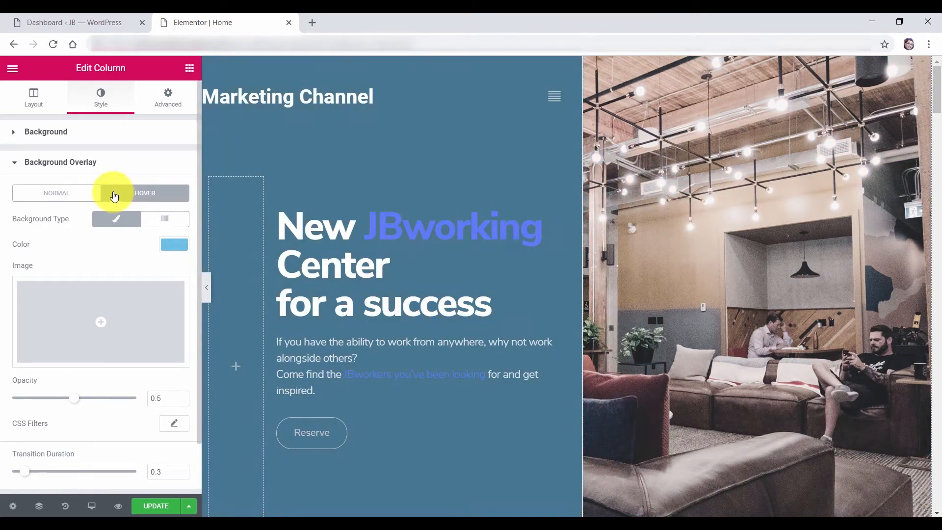
pyautogui.click(176, 246)
pyautogui.click(112, 251)
pyautogui.click(167, 171)
pyautogui.scroll(-4, 443, 324)
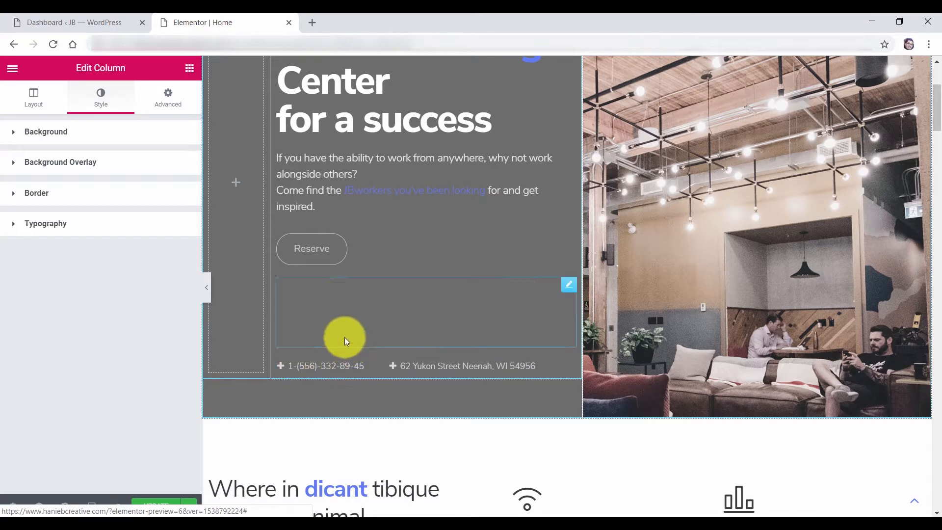
# Delete the empty spacer beneath the Reserve button in the hero section
pyautogui.click(312, 303)
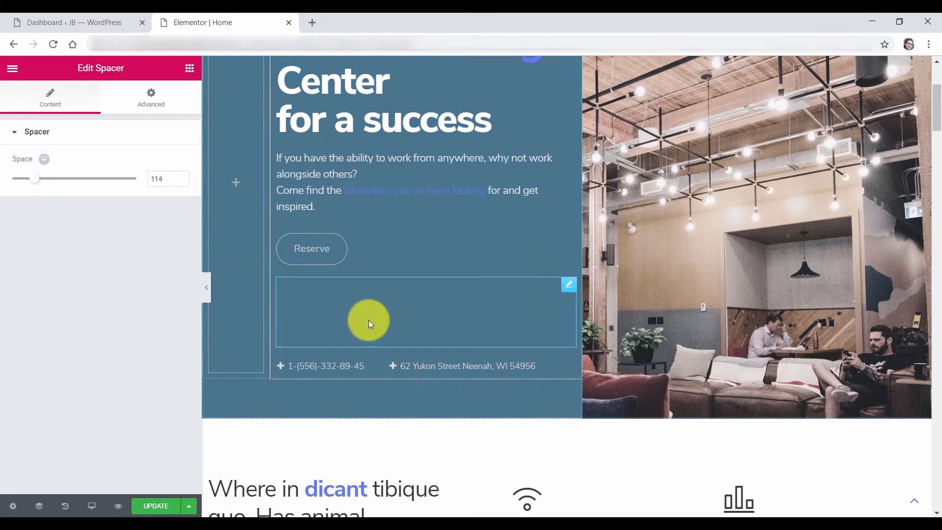
pyautogui.moveTo(34, 182)
pyautogui.mouseDown()
pyautogui.moveTo(80, 185)
pyautogui.moveTo(13, 173)
pyautogui.moveTo(21, 178)
pyautogui.mouseUp()
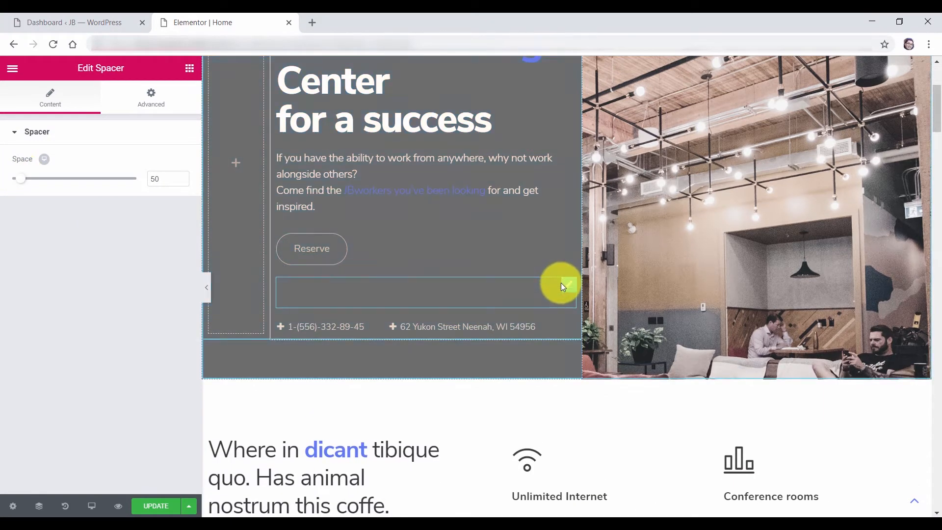
pyautogui.moveTo(568, 291)
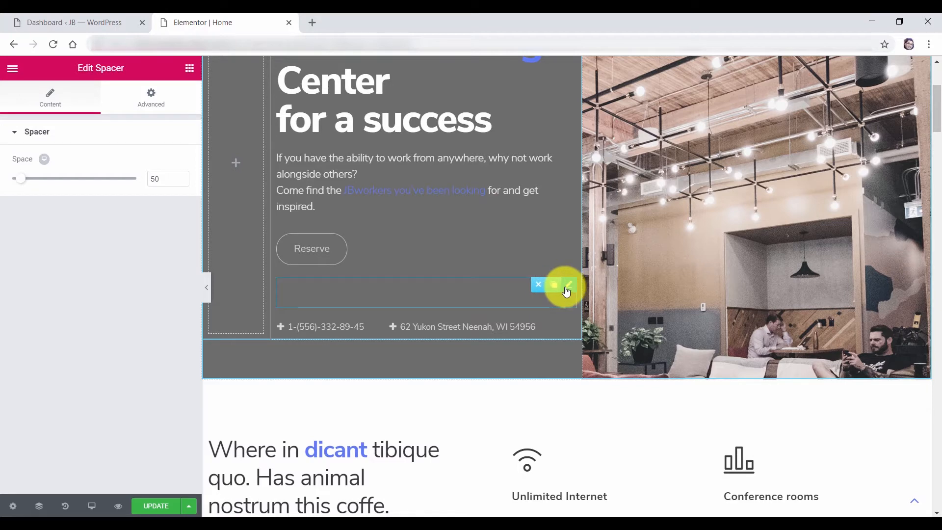
pyautogui.click(539, 291)
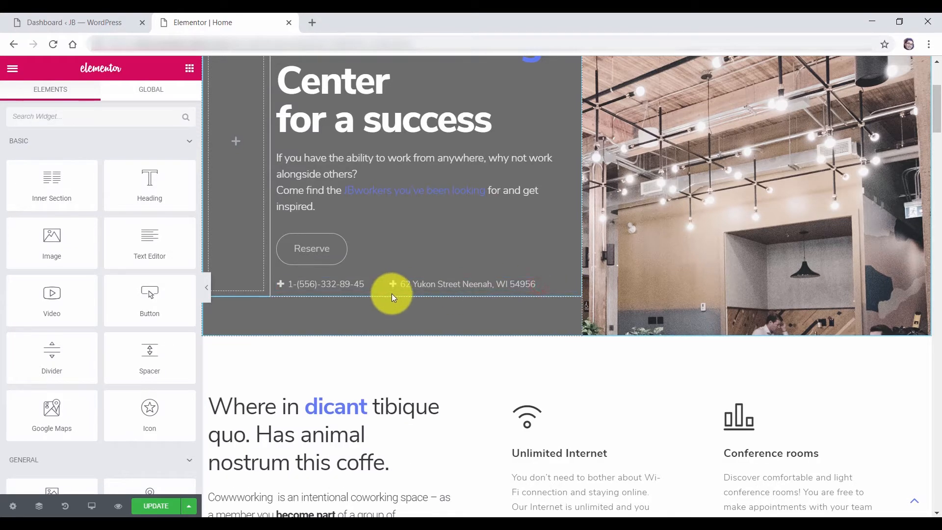
# Inspect the phone and address items of the icon list, leaving their plus icons unchanged
pyautogui.scroll(4, 390, 288)
pyautogui.click(346, 468)
pyautogui.click(83, 197)
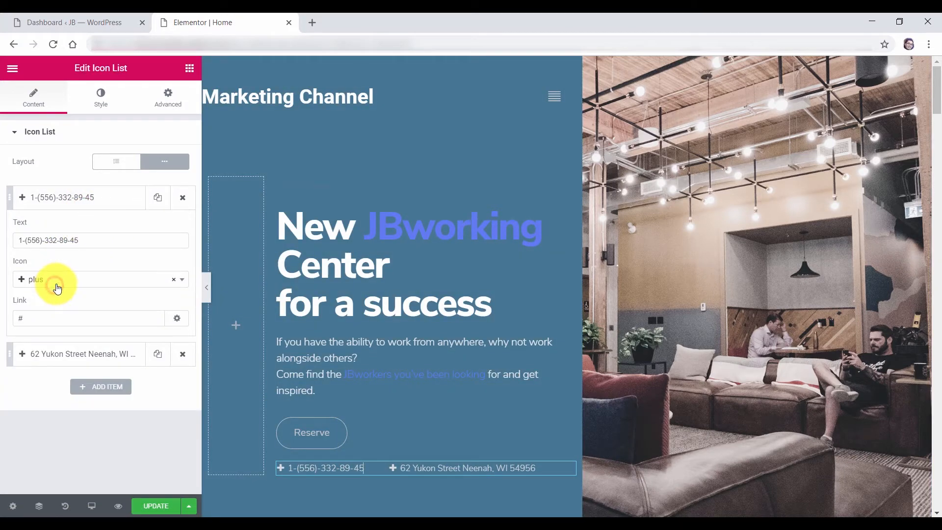
pyautogui.click(56, 288)
pyautogui.click(101, 278)
pyautogui.click(72, 201)
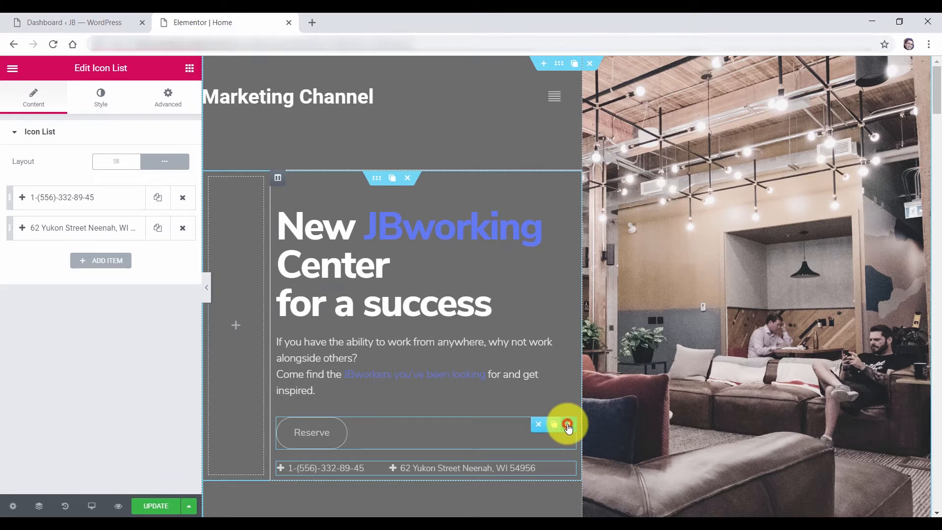
# Replace the hero button label Reserve with Contact Me
pyautogui.click(568, 425)
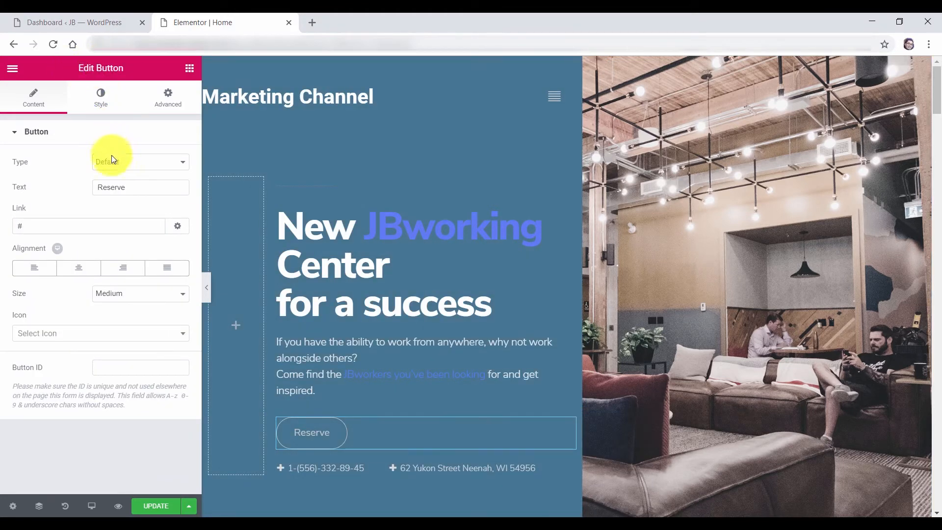
pyautogui.moveTo(142, 188); pyautogui.dragTo(77, 187)
pyautogui.write('Contact Me')
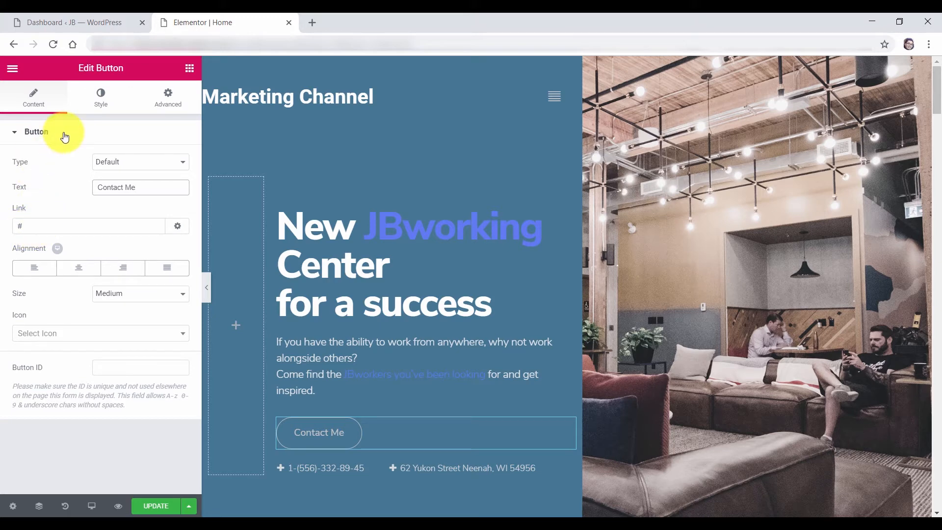
# Style the Contact Me button with white label text and a fully opaque blue background
pyautogui.click(102, 107)
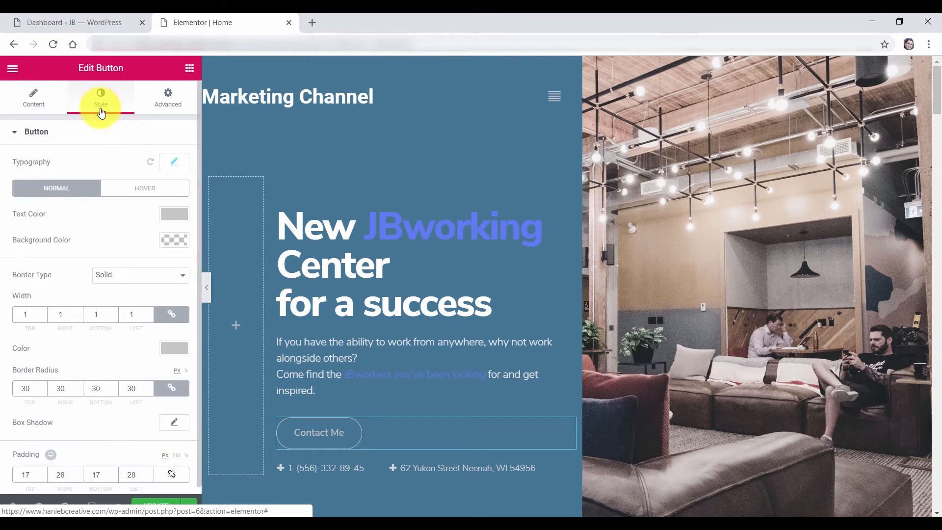
pyautogui.click(175, 214)
pyautogui.moveTo(102, 263); pyautogui.dragTo(99, 214)
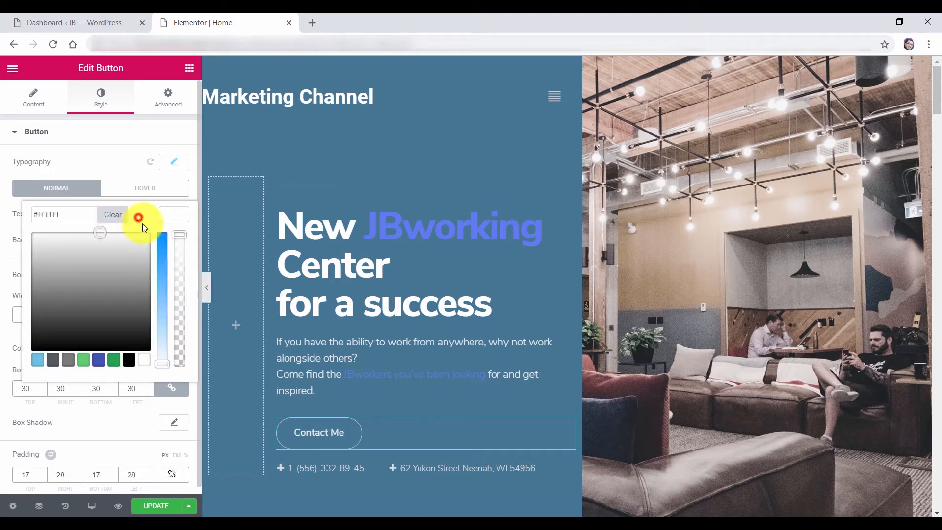
pyautogui.click(177, 226)
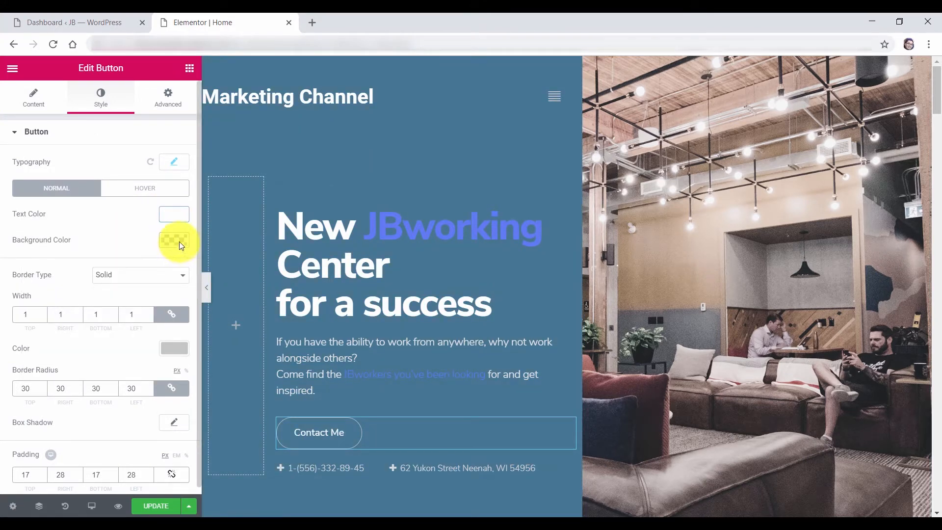
pyautogui.click(174, 240)
pyautogui.click(37, 385)
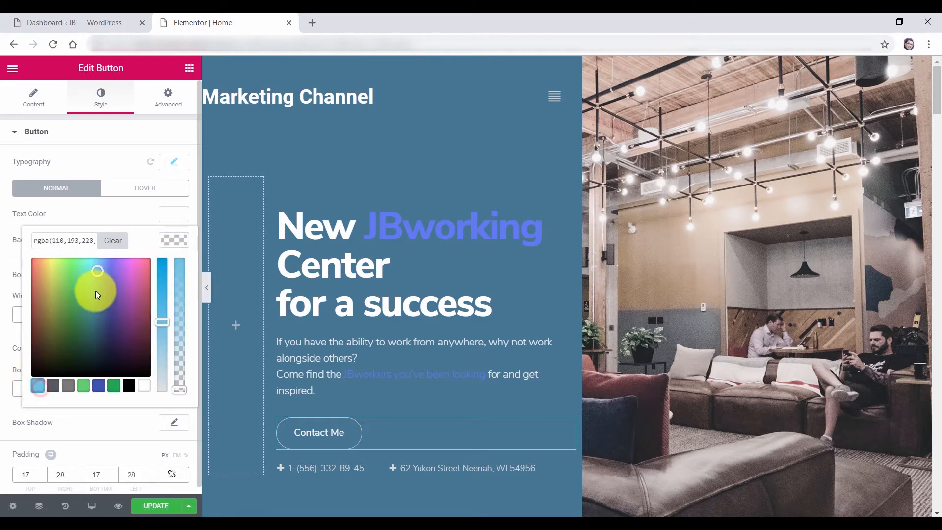
pyautogui.click(162, 260)
pyautogui.moveTo(177, 388); pyautogui.dragTo(180, 286)
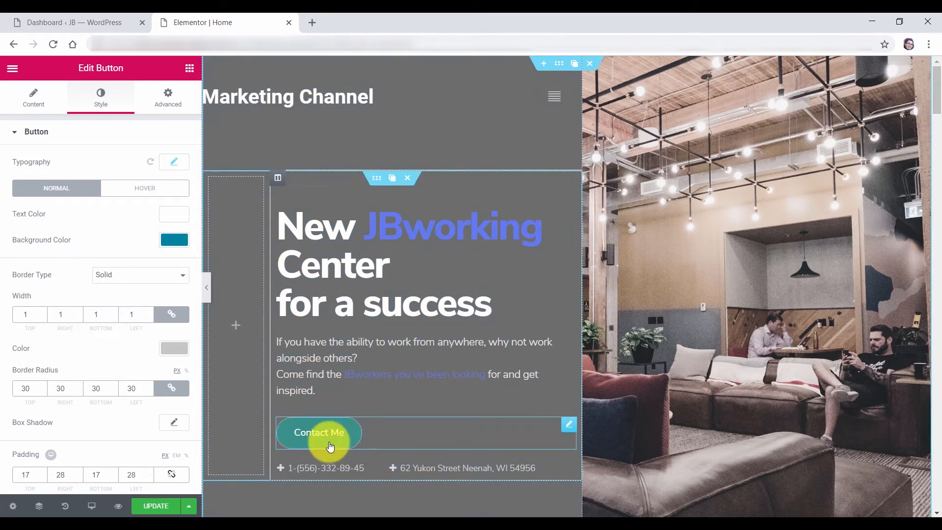
pyautogui.click(143, 191)
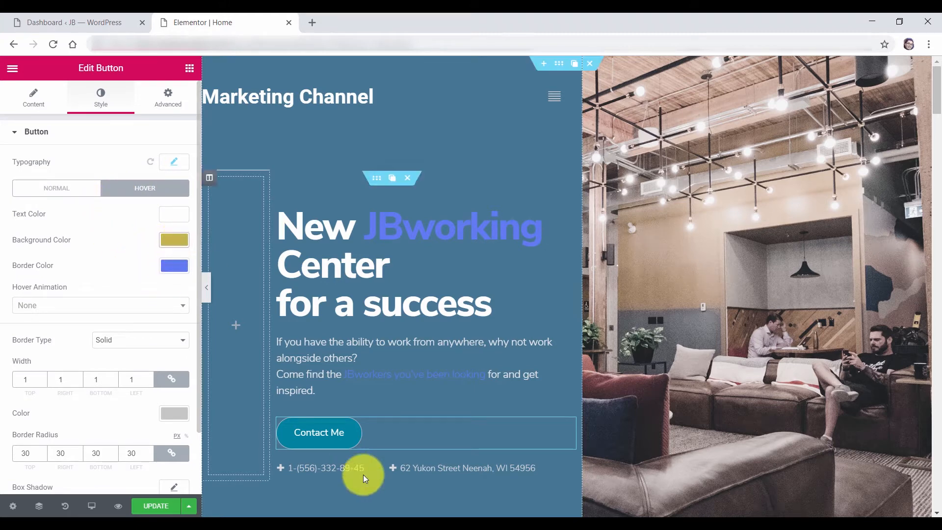
# Give the hover state a white background and a dark grey #54595f border
pyautogui.click(178, 243)
pyautogui.click(100, 323)
pyautogui.click(147, 386)
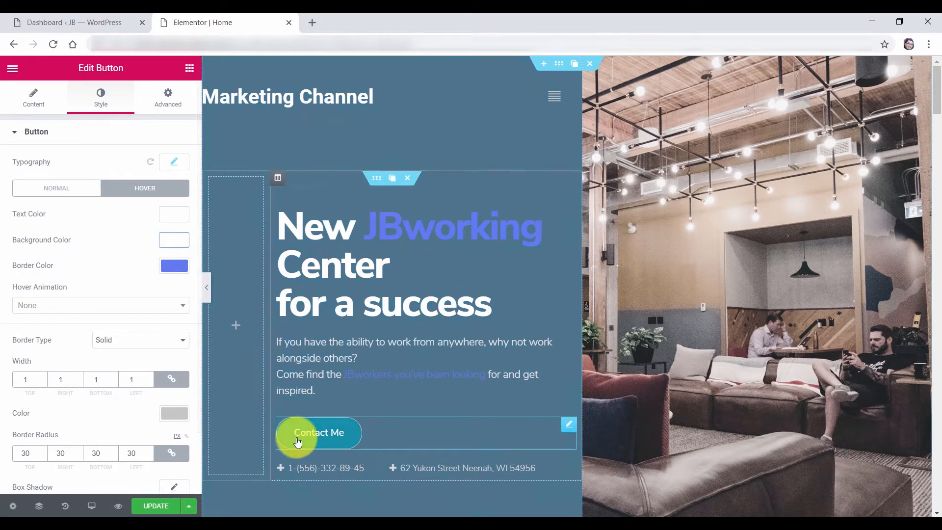
pyautogui.click(179, 268)
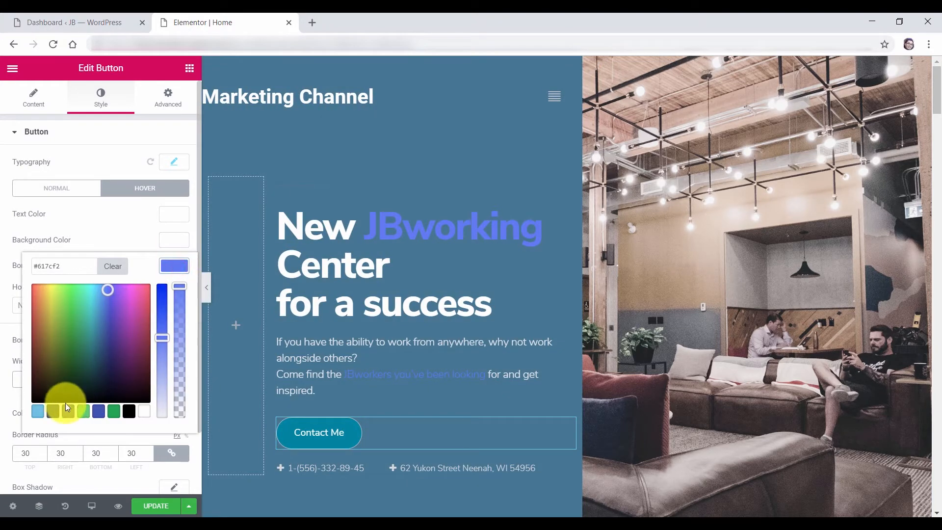
pyautogui.click(52, 411)
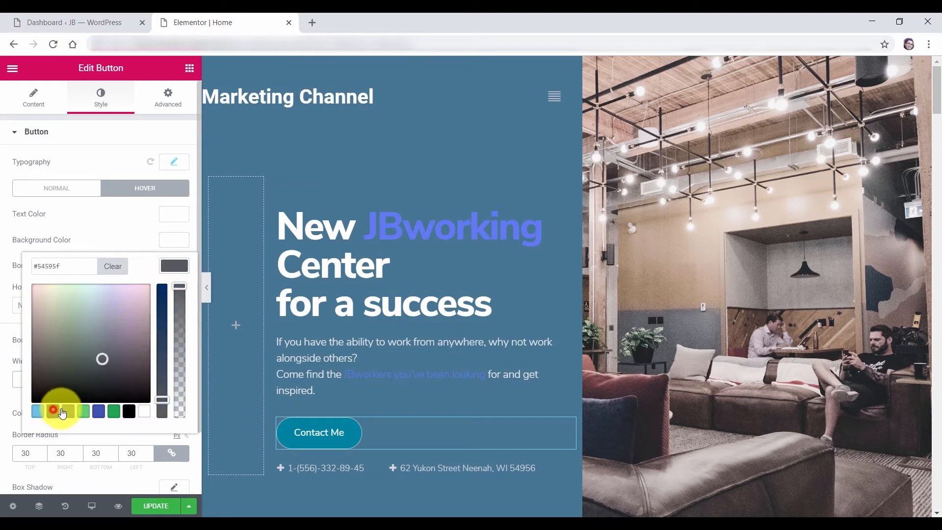
pyautogui.click(168, 266)
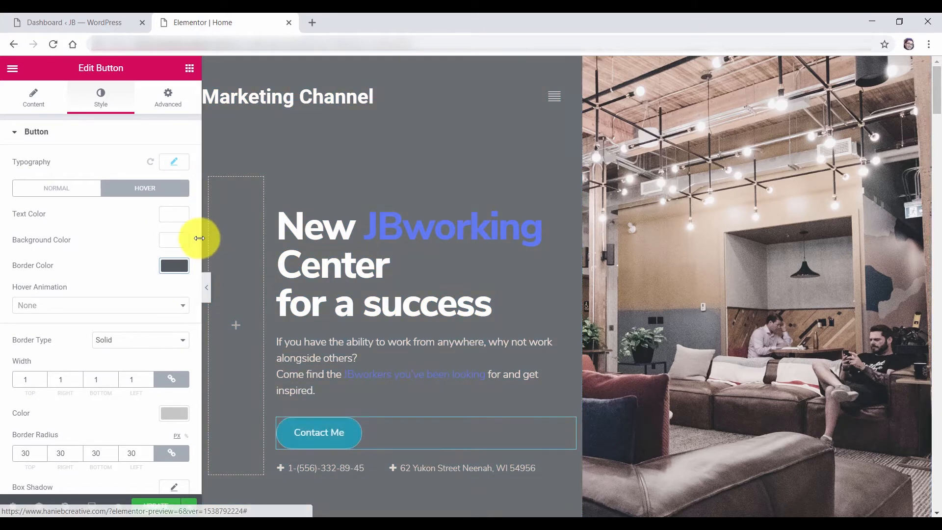
# Set the hover text colour to grey #7a7a7a
pyautogui.click(174, 214)
pyautogui.click(38, 360)
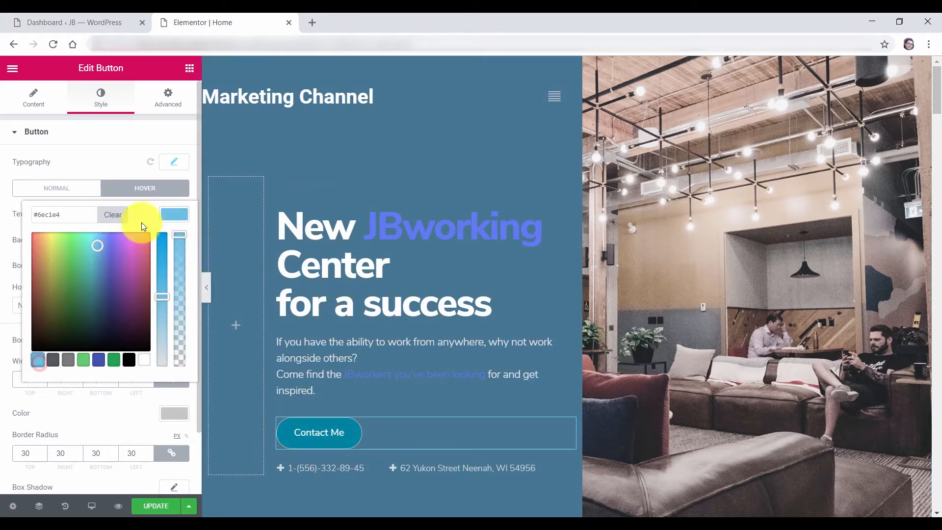
pyautogui.click(93, 270)
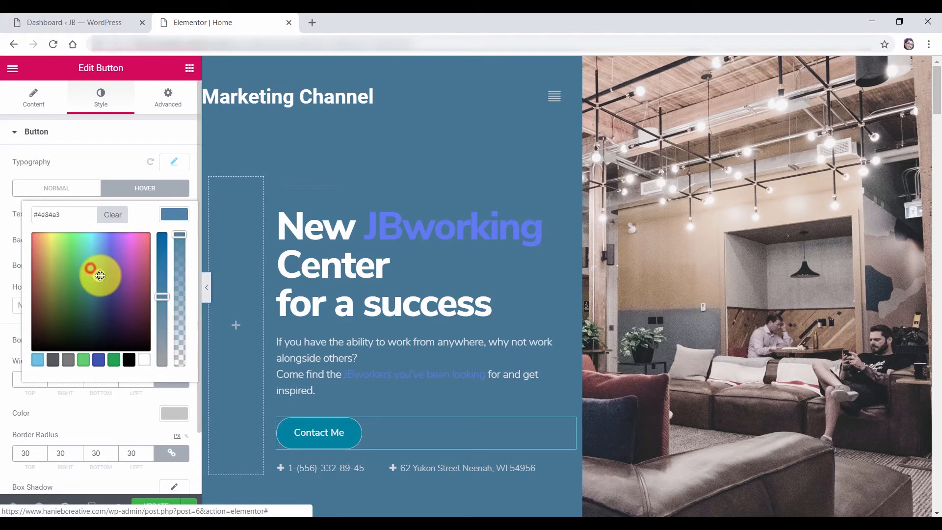
pyautogui.click(169, 217)
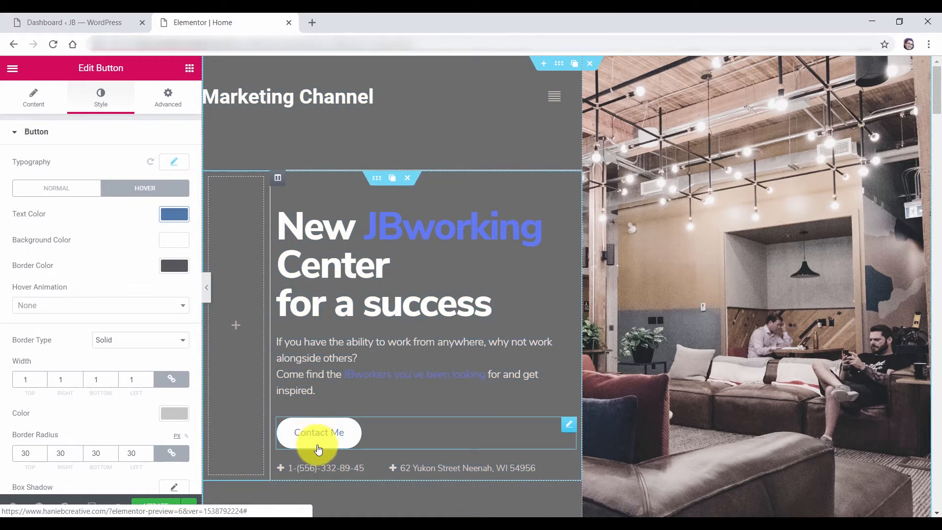
pyautogui.click(174, 215)
pyautogui.click(68, 361)
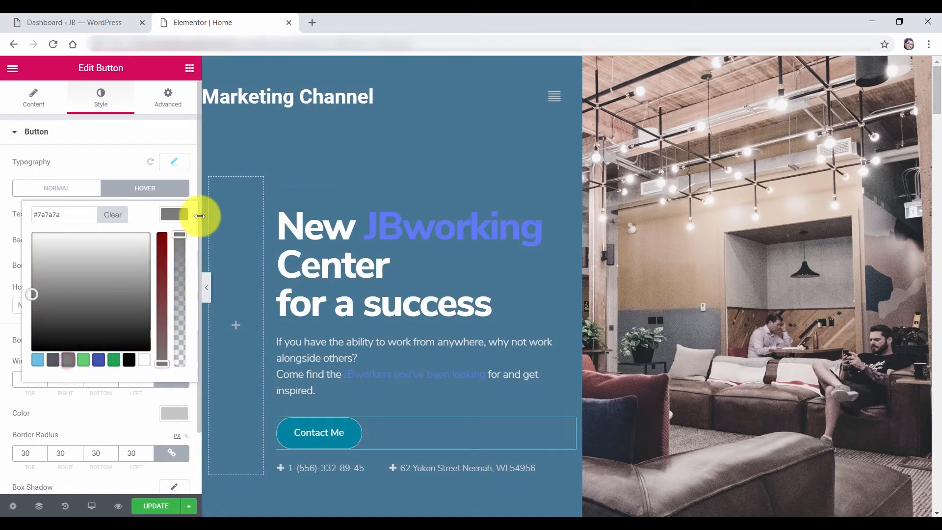
pyautogui.click(190, 193)
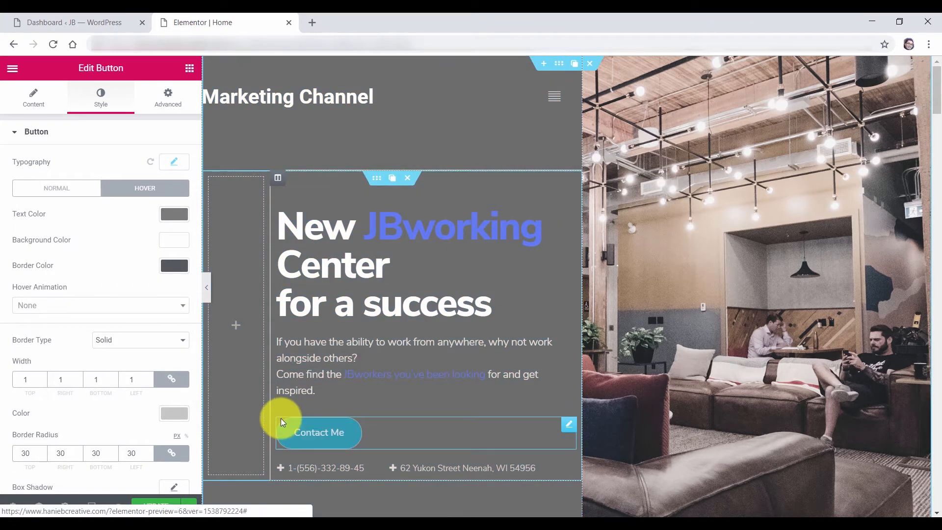
# Round the button's corners to a 15 radius and enlarge its label font to size 26
pyautogui.moveTo(28, 455); pyautogui.dragTo(17, 452)
pyautogui.write('15')
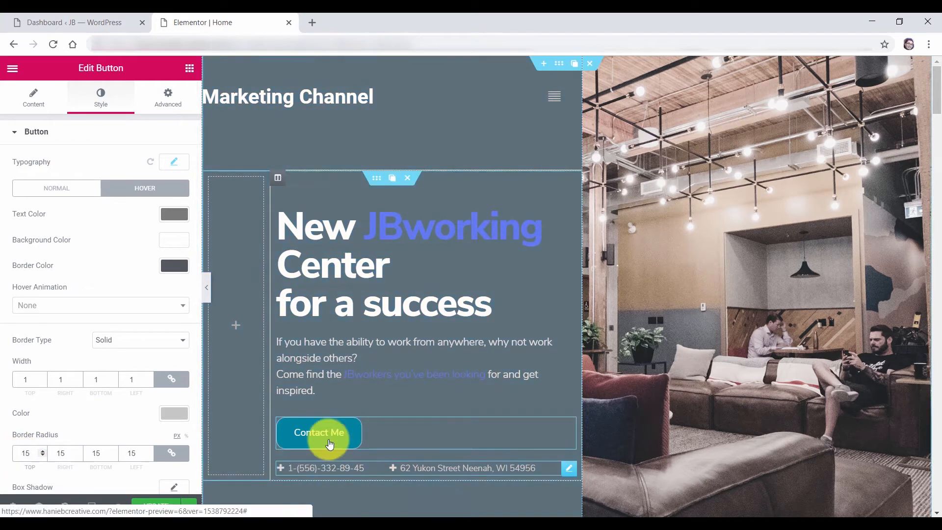
pyautogui.click(174, 161)
pyautogui.moveTo(36, 242); pyautogui.dragTo(40, 243)
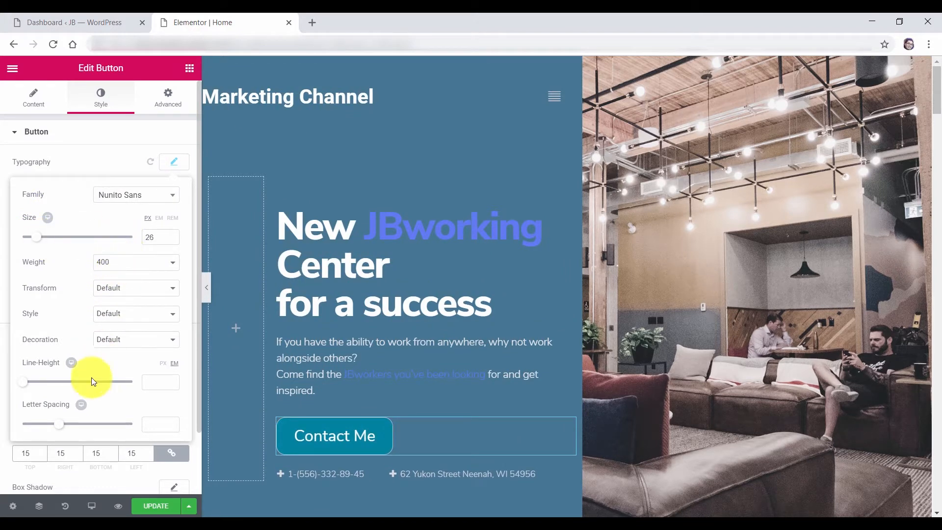
pyautogui.click(176, 164)
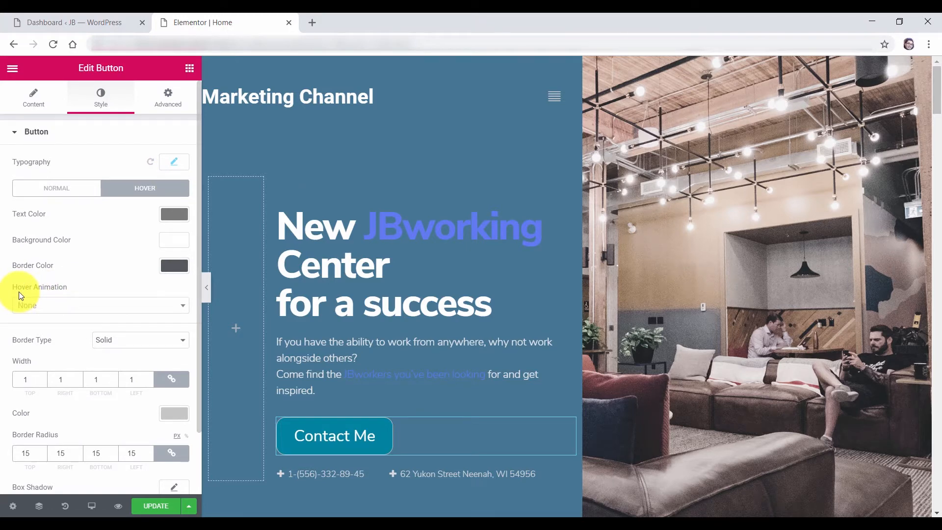
# Apply the Bob hover animation and a solid 1 px border with 15 px radius
pyautogui.click(79, 310)
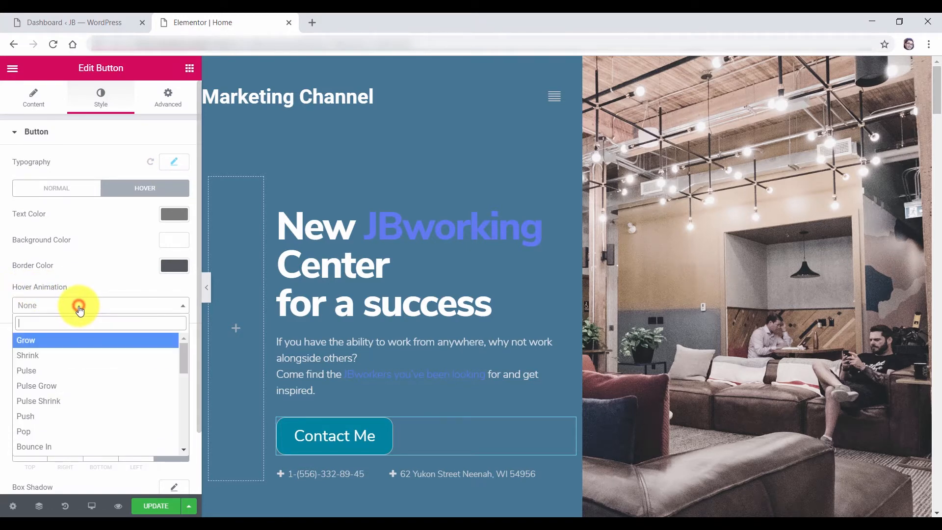
pyautogui.write('Bob')
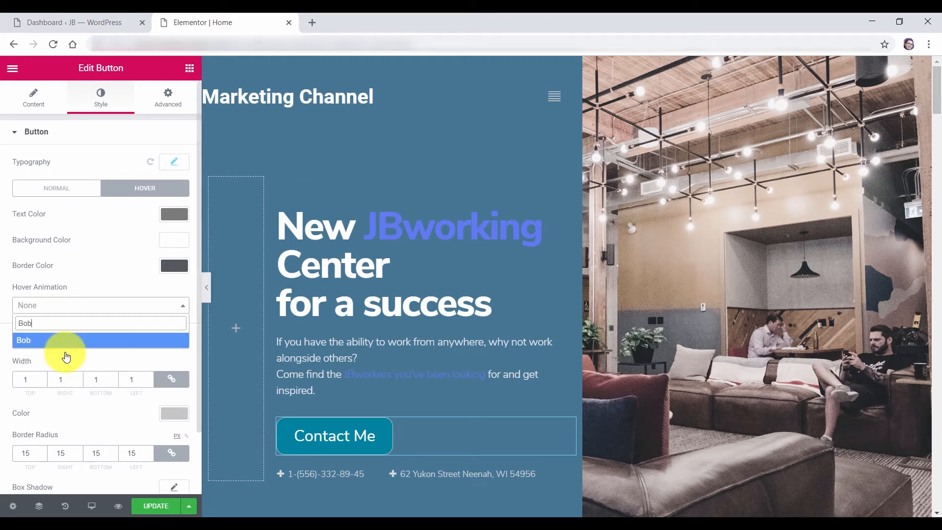
pyautogui.click(66, 355)
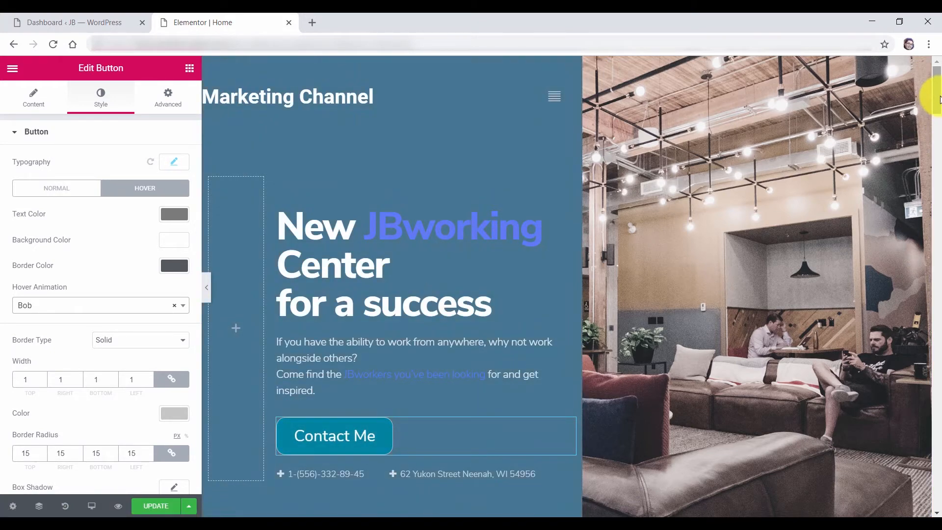
pyautogui.moveTo(938, 102); pyautogui.dragTo(921, 445)
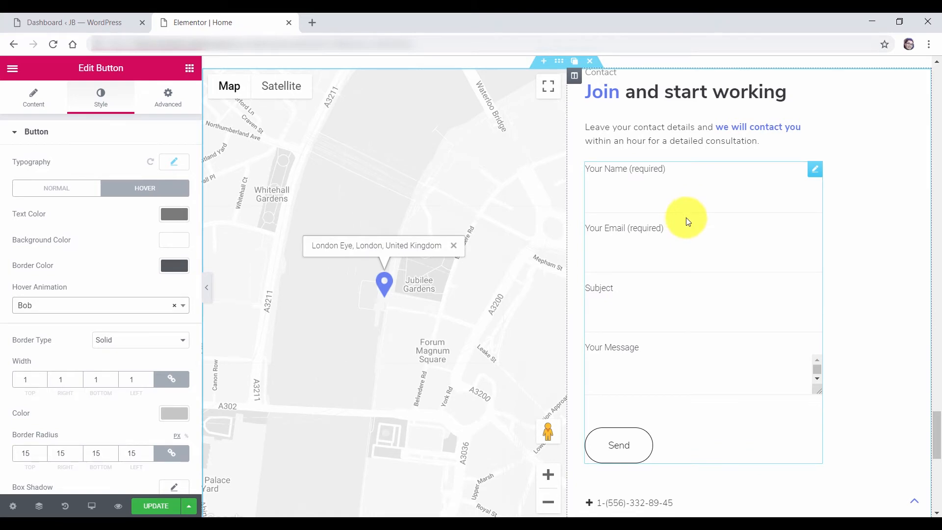
pyautogui.moveTo(935, 439); pyautogui.dragTo(938, 79)
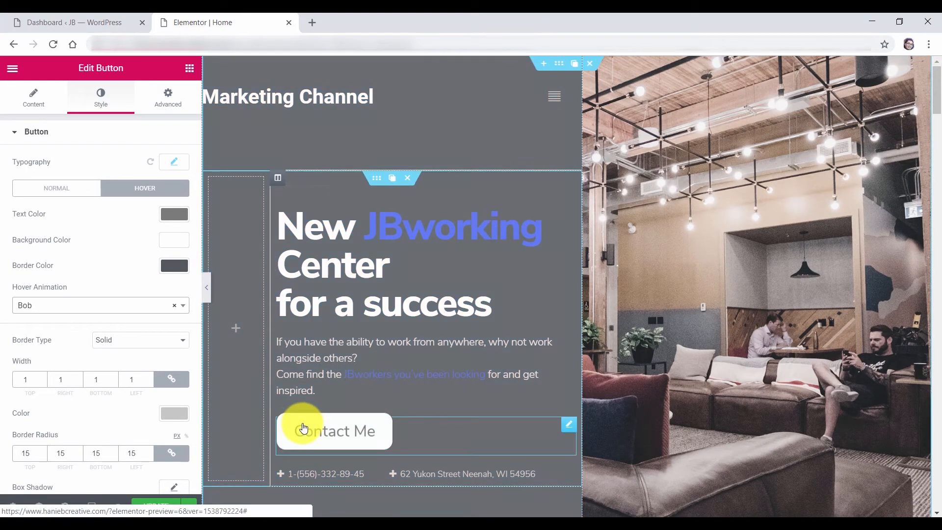
pyautogui.click(368, 433)
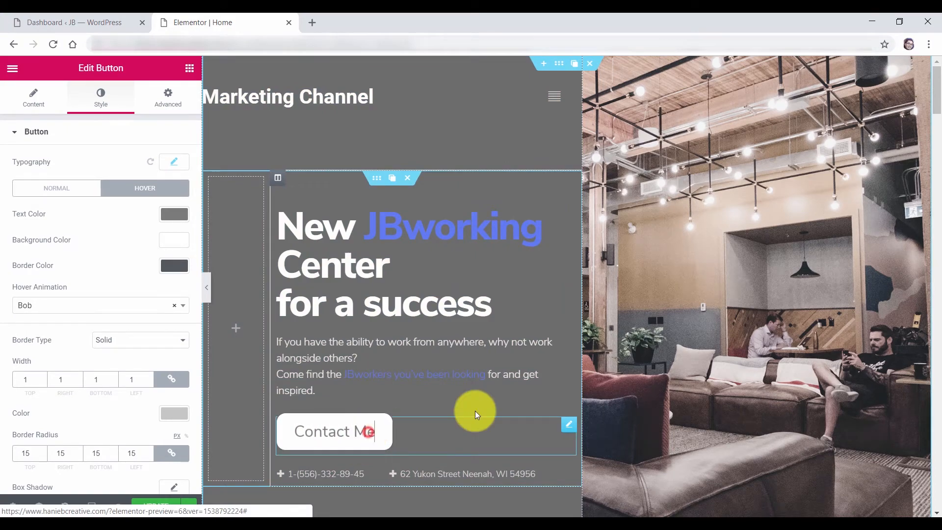
pyautogui.moveTo(937, 84); pyautogui.dragTo(935, 425)
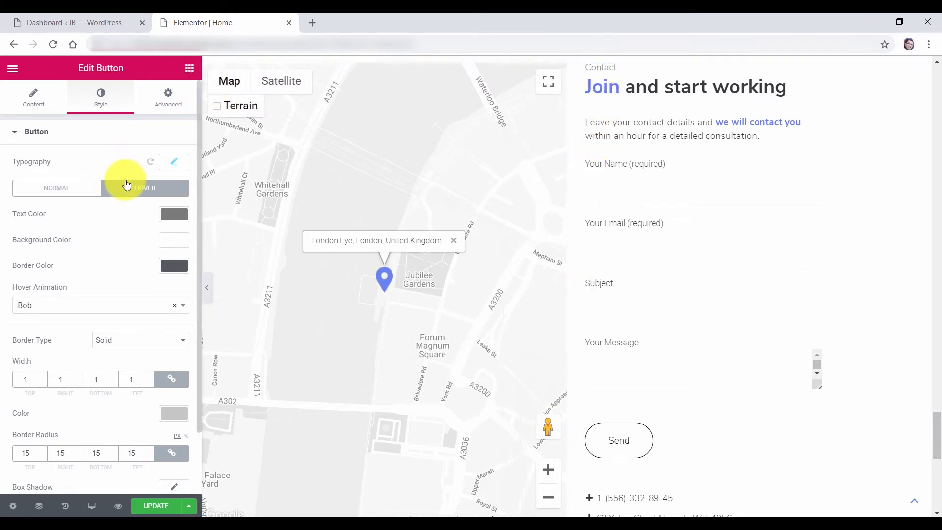
# Search the widgets for 'anchor' and place a Menu Anchor above the Contact heading
pyautogui.click(190, 69)
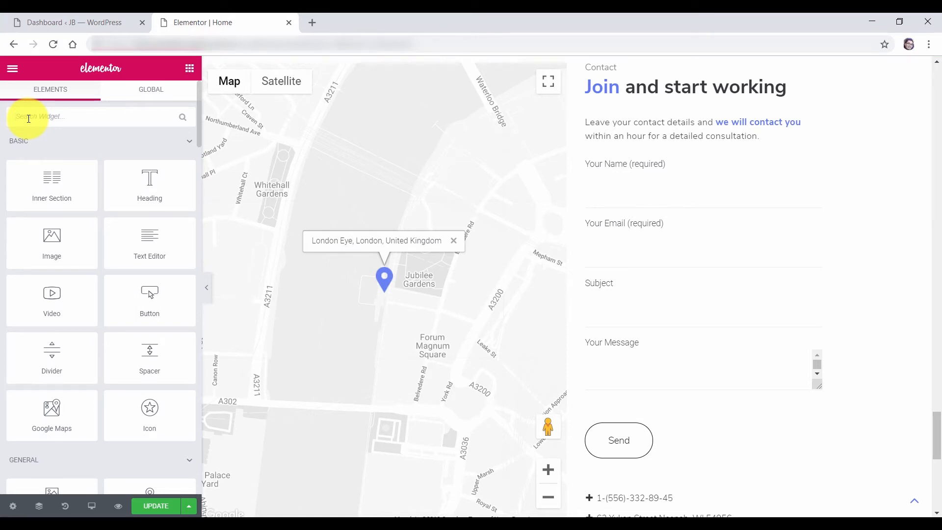
pyautogui.write('c')
pyautogui.write('nchor')
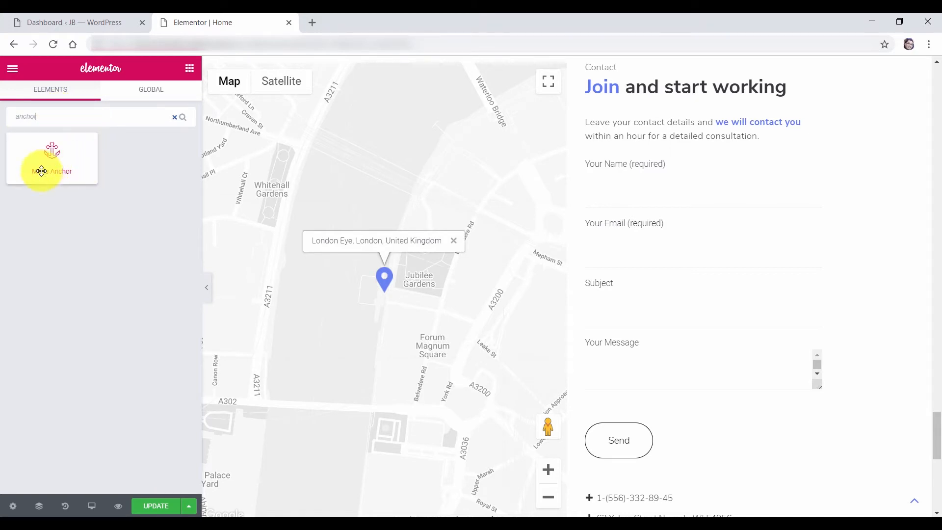
pyautogui.moveTo(47, 160); pyautogui.dragTo(639, 134)
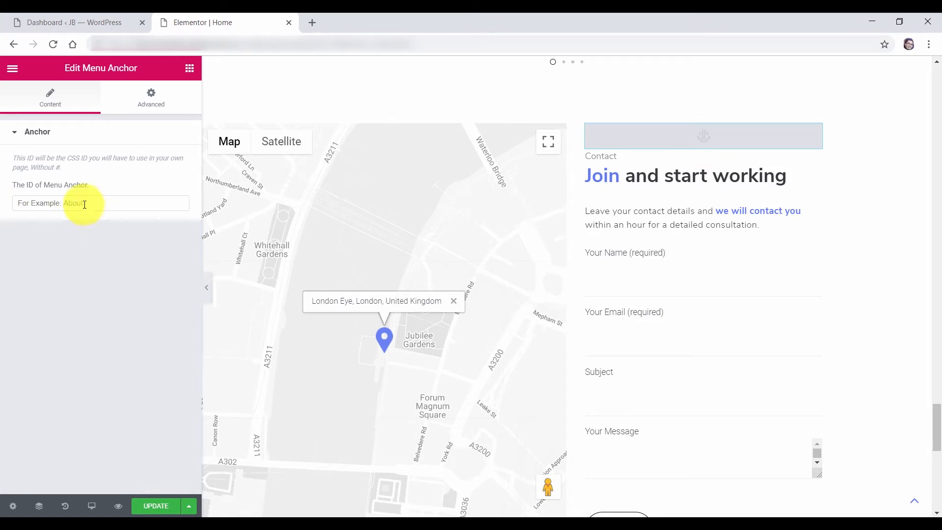
# Enter Contact as the Menu Anchor's ID
pyautogui.click(102, 203)
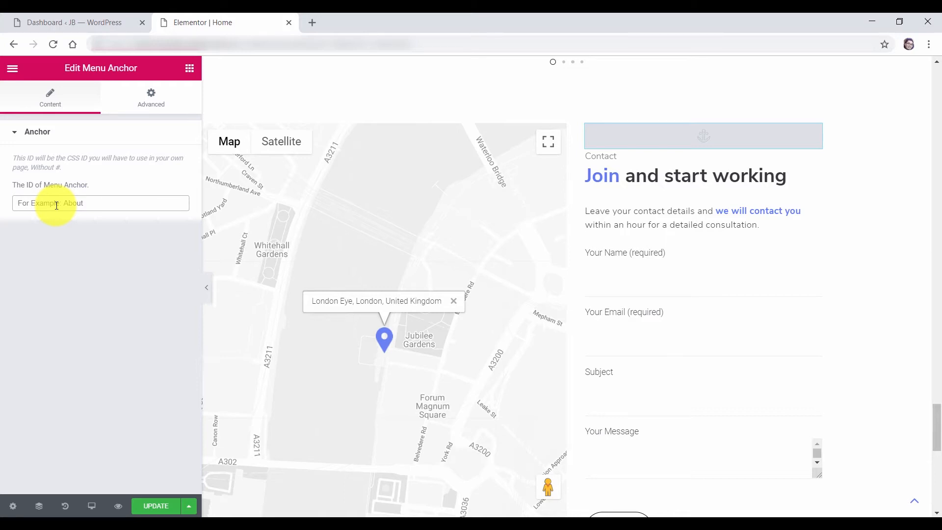
pyautogui.write('Cona')
pyautogui.press('BackSpace')
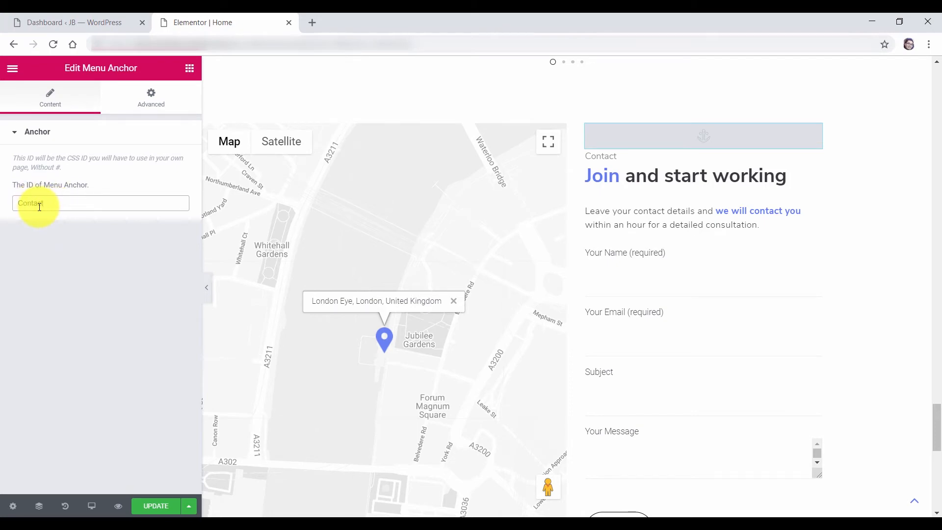
pyautogui.moveTo(935, 421); pyautogui.dragTo(935, 58)
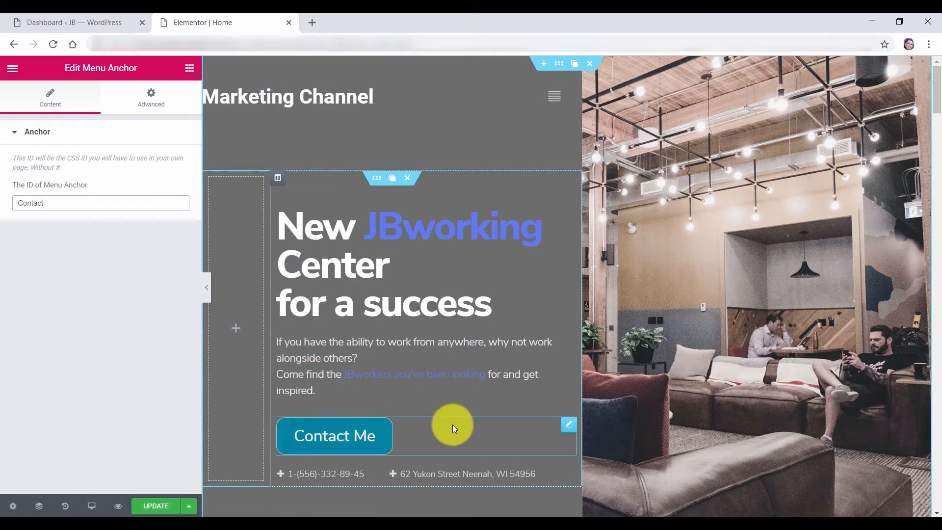
pyautogui.click(379, 433)
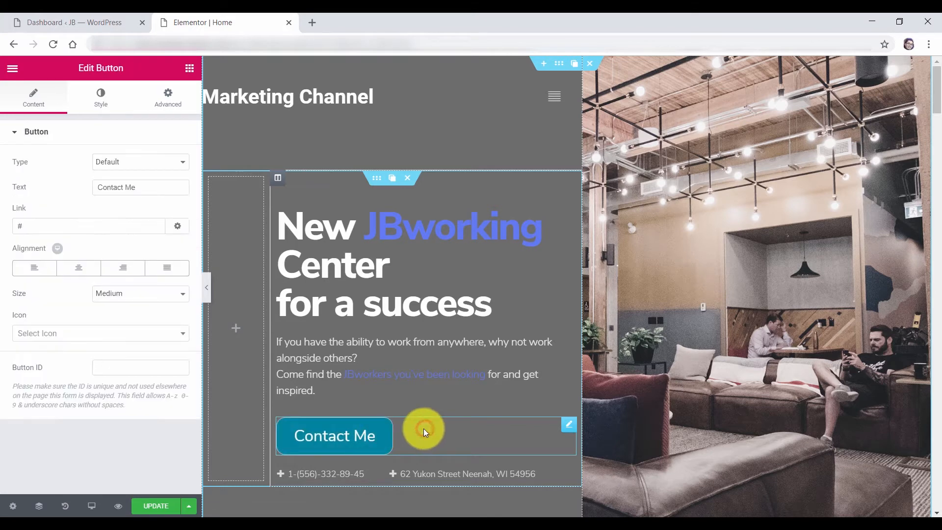
# Link the button to #contact and change the anchor ID to lowercase 'contact'
pyautogui.click(30, 224)
pyautogui.write('#contact')
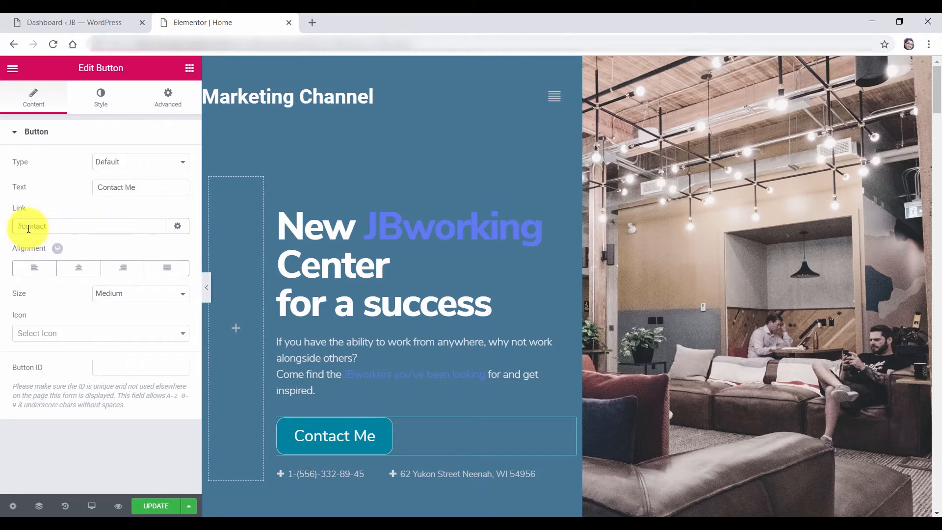
pyautogui.moveTo(935, 157); pyautogui.dragTo(937, 439)
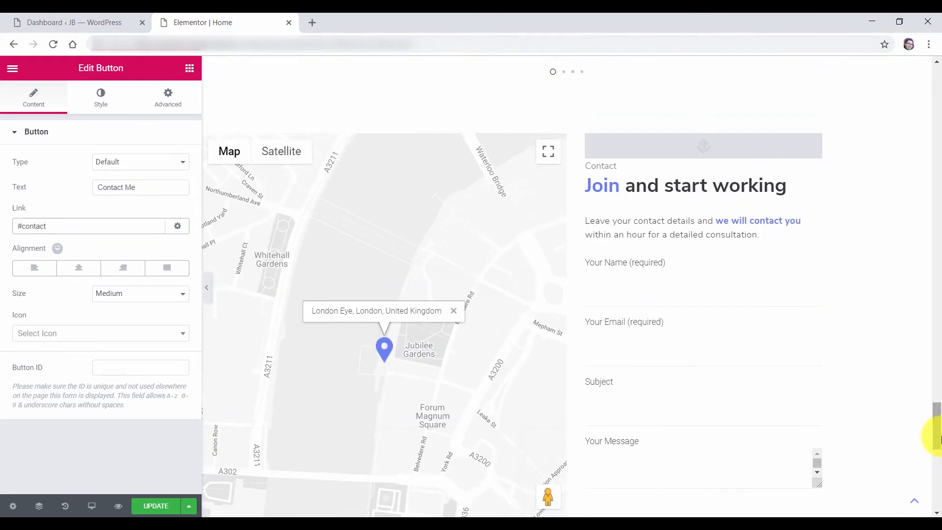
pyautogui.click(713, 151)
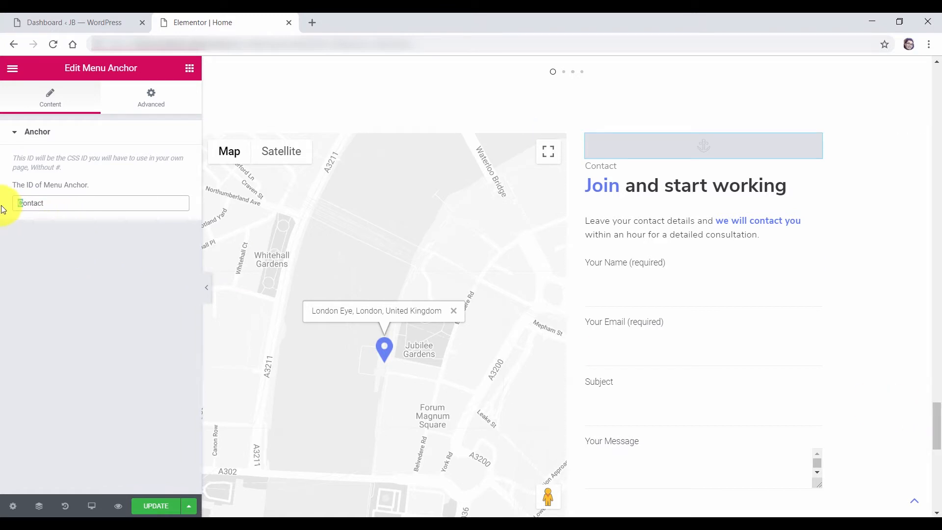
pyautogui.write('c')
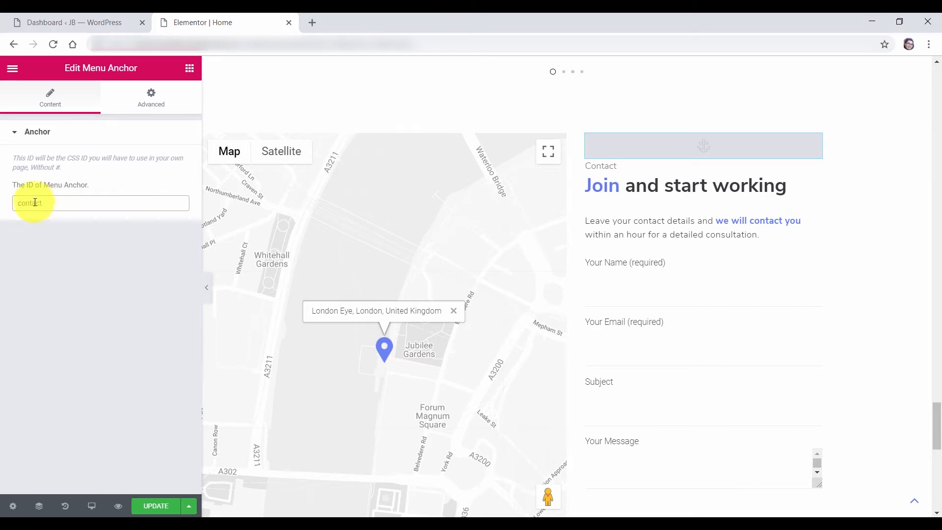
pyautogui.moveTo(937, 444); pyautogui.dragTo(936, 95)
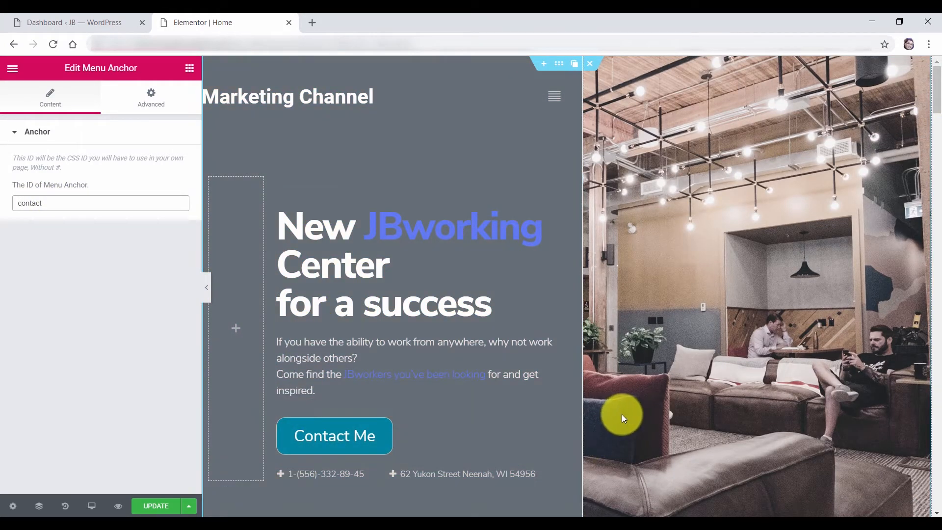
# Check the #contact link and confirm Contact Me jumps to the contact section
pyautogui.click(571, 427)
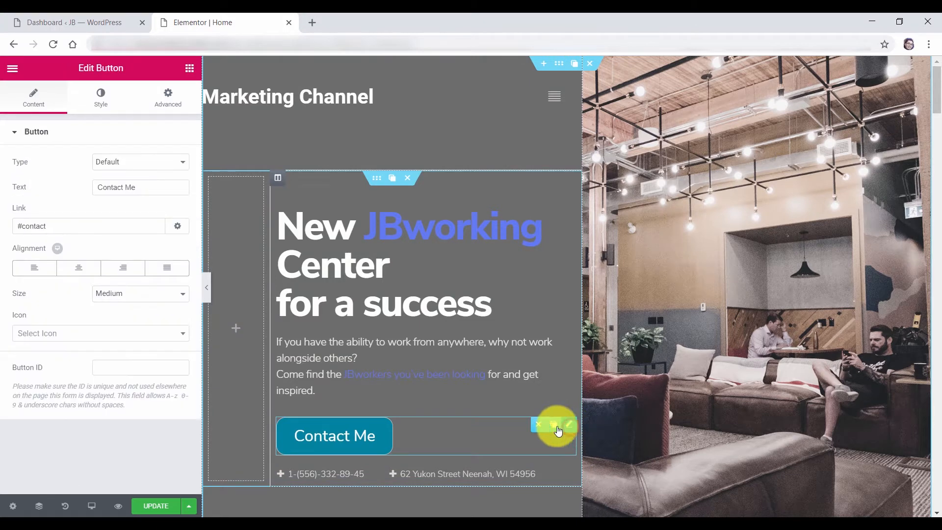
pyautogui.moveTo(23, 227); pyautogui.dragTo(47, 228)
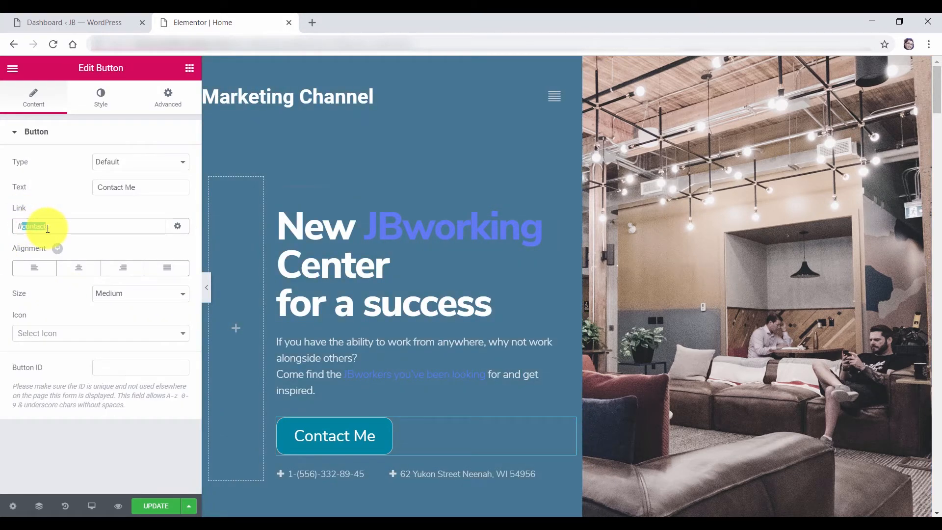
pyautogui.click(78, 224)
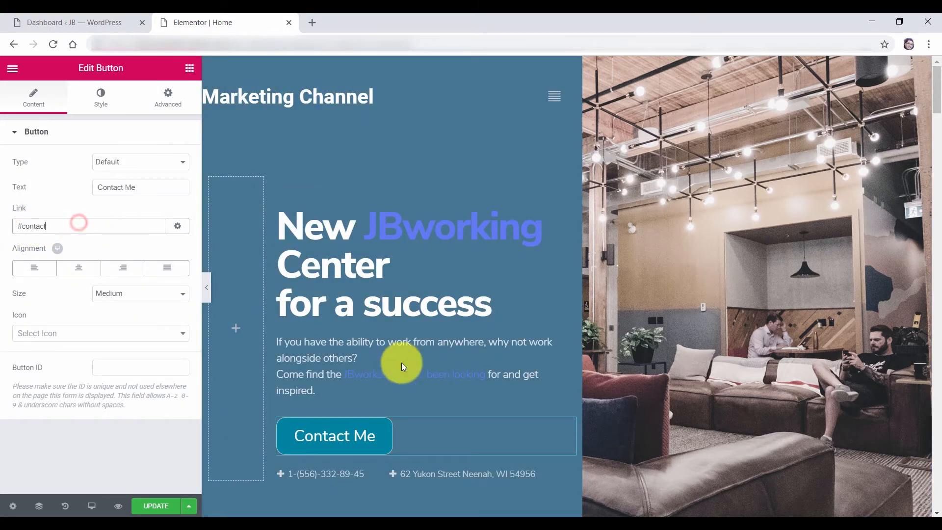
pyautogui.click(357, 436)
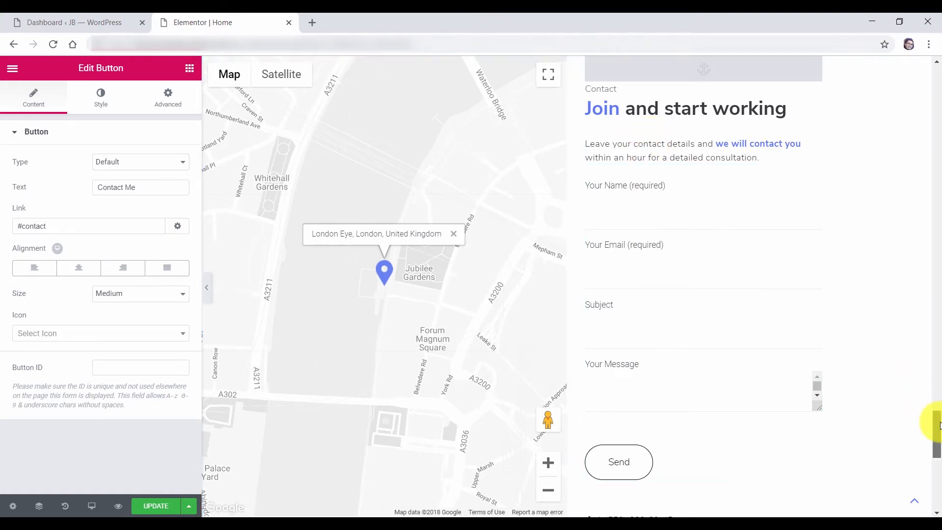
pyautogui.moveTo(938, 425); pyautogui.dragTo(936, 54)
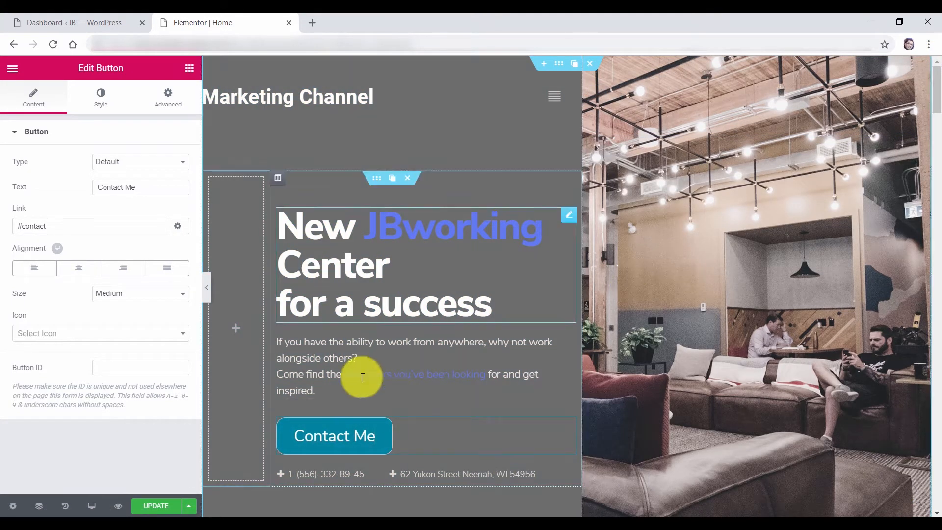
# Reduce the Contact Me label's typography size from 26 to 19
pyautogui.click(101, 100)
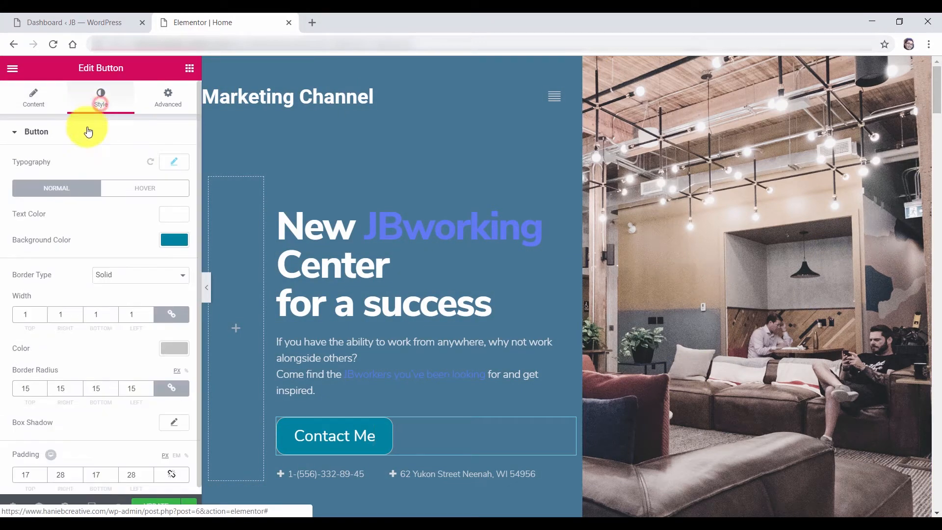
pyautogui.click(177, 162)
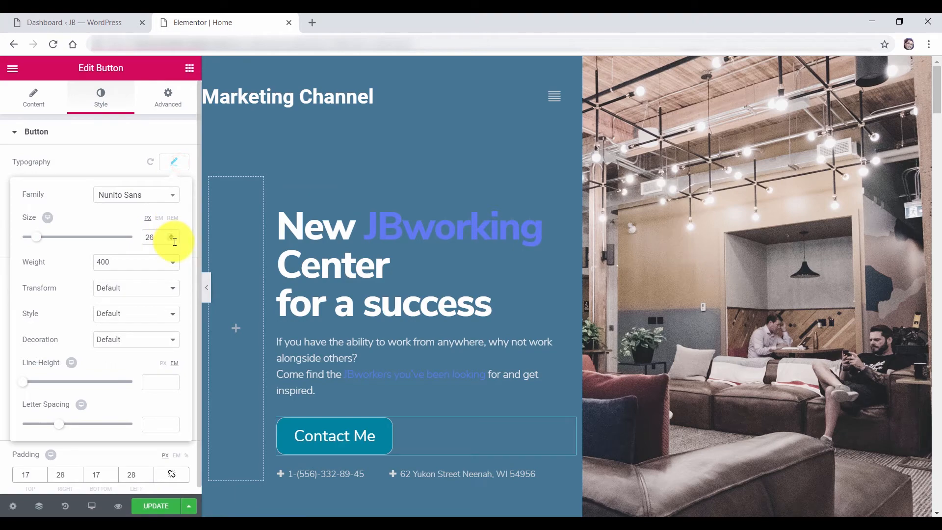
pyautogui.click(172, 239)
pyautogui.click(171, 239)
pyautogui.click(171, 239)
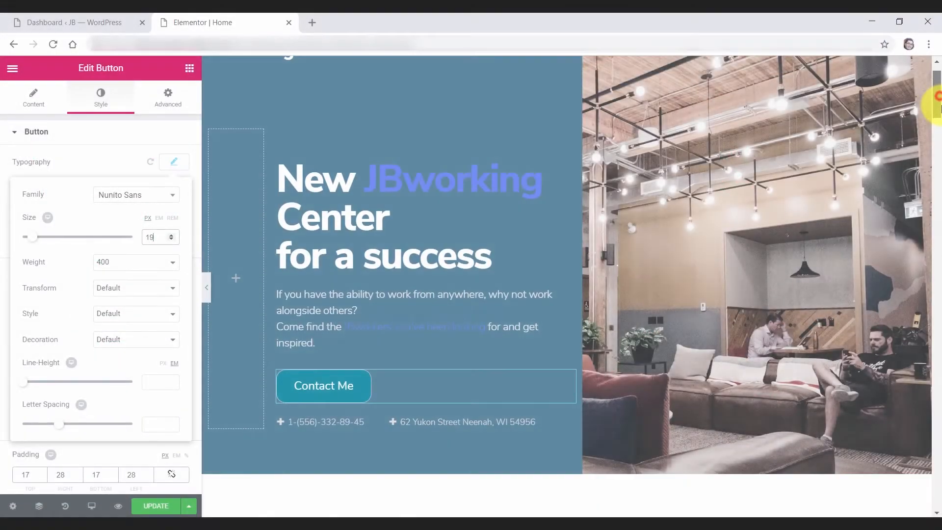
# Scroll the preview down to the 'Where in dicant' section with its four icon boxes
pyautogui.moveTo(936, 99); pyautogui.dragTo(938, 149)
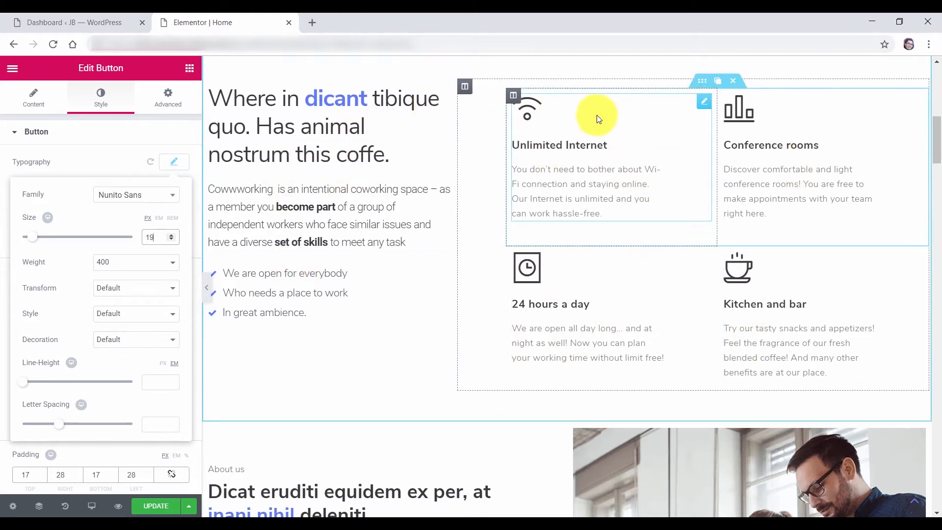
# Select the features section, its columns, heading and paragraph, then the checklist below
pyautogui.scroll(1, 596, 118)
pyautogui.click(560, 84)
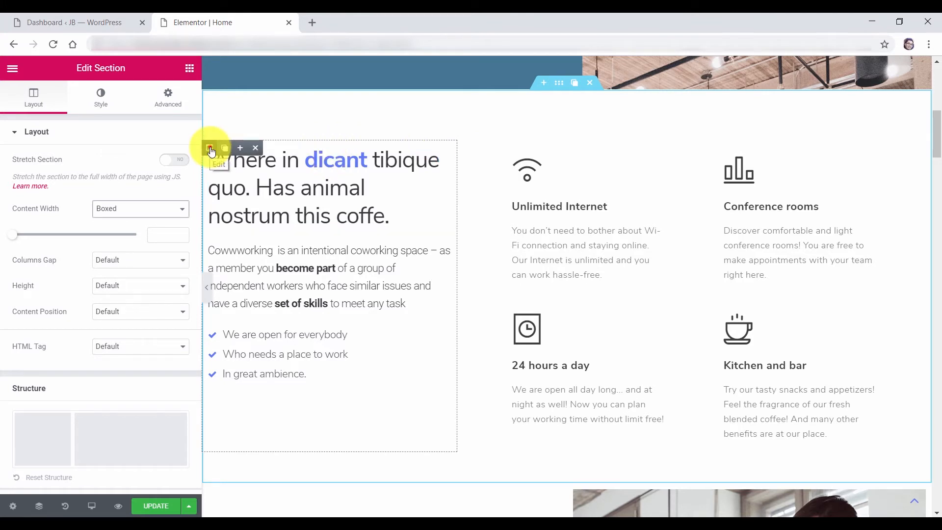
pyautogui.click(210, 149)
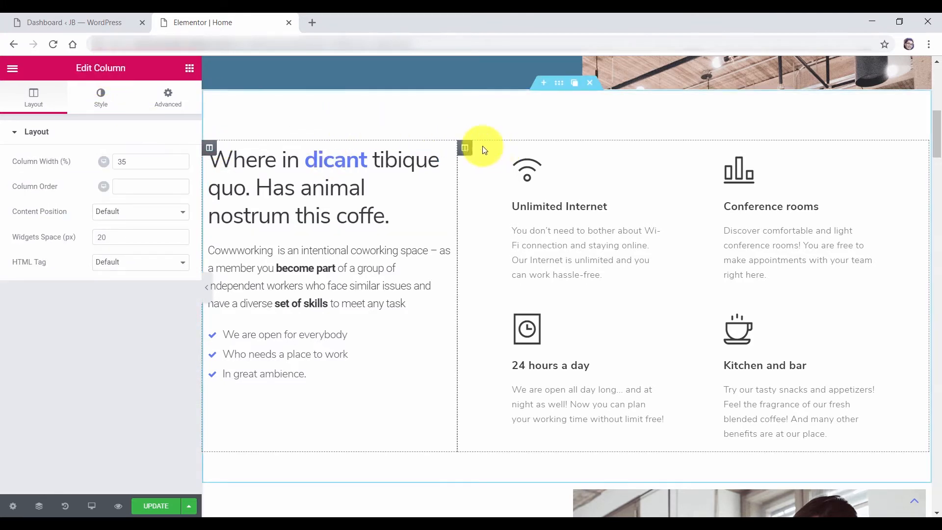
pyautogui.click(465, 148)
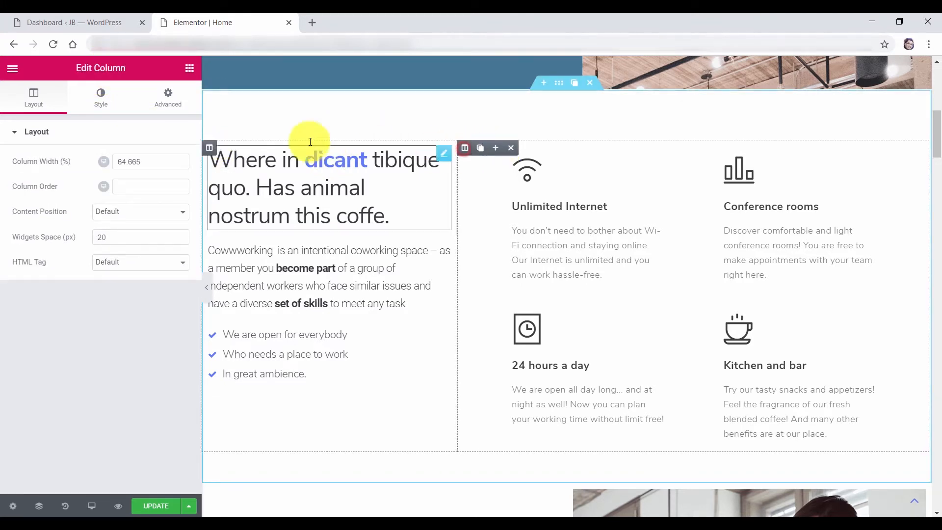
pyautogui.click(356, 180)
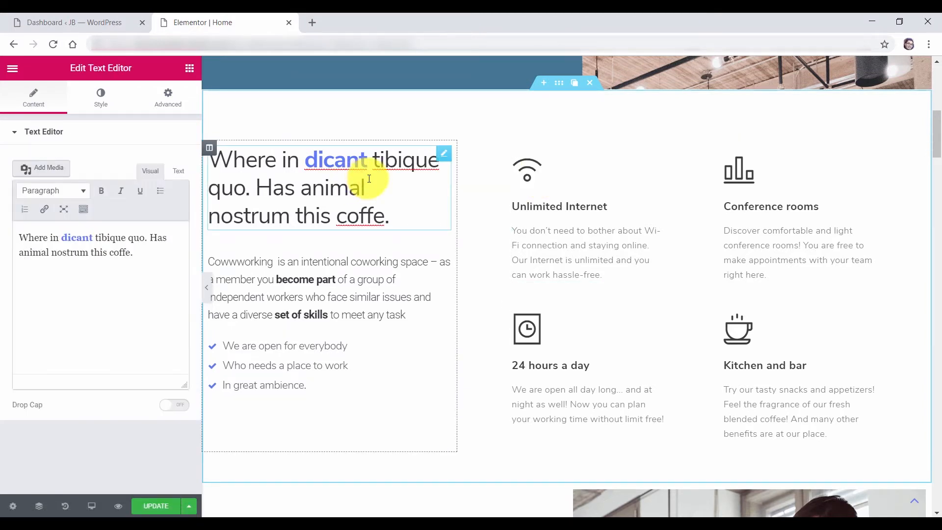
pyautogui.moveTo(141, 253); pyautogui.dragTo(25, 242)
pyautogui.click(307, 266)
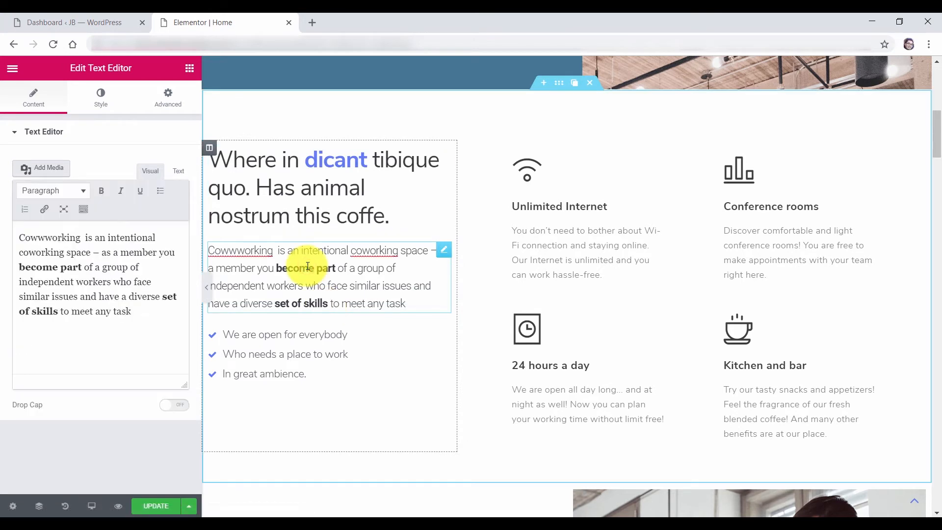
pyautogui.click(308, 337)
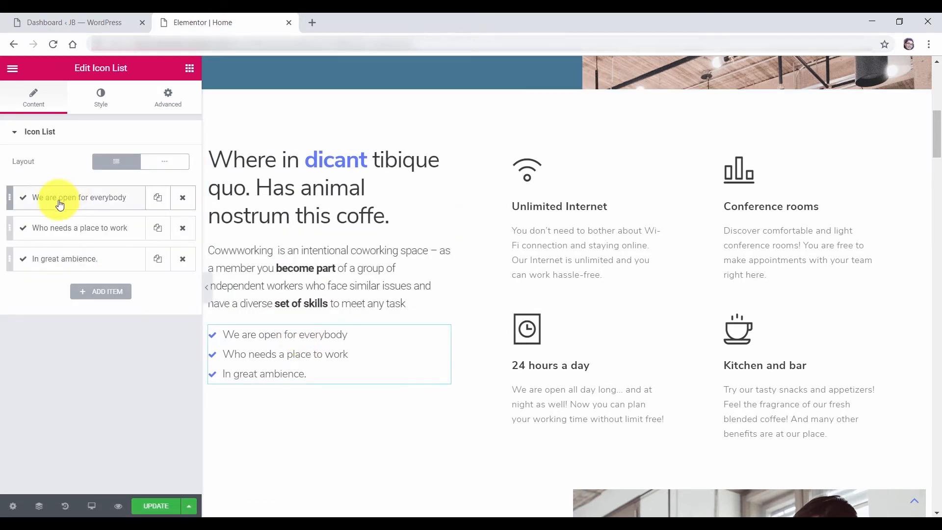
# Reword the first item to 'We are open for everyone'; give the first two items check-circle icons
pyautogui.click(84, 198)
pyautogui.moveTo(147, 241); pyautogui.dragTo(73, 241)
pyautogui.write('everyone')
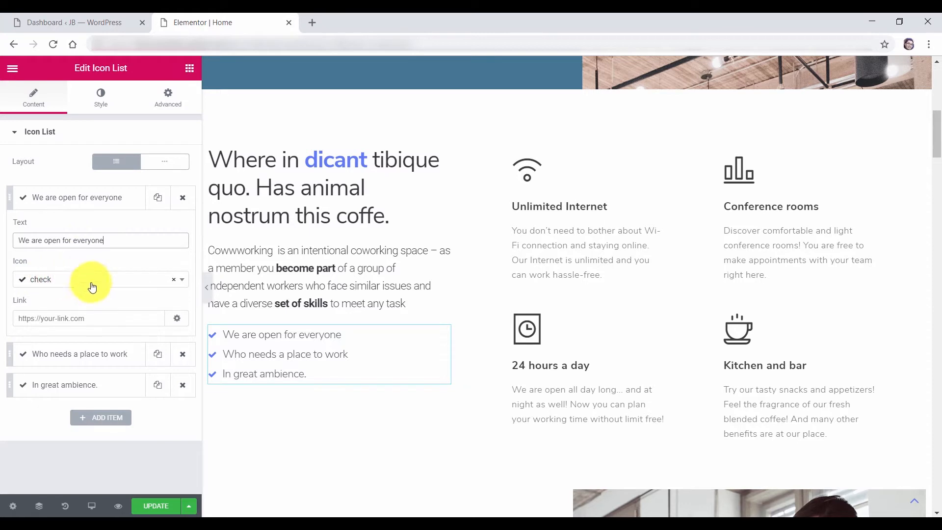
pyautogui.click(182, 284)
pyautogui.click(57, 363)
pyautogui.click(104, 199)
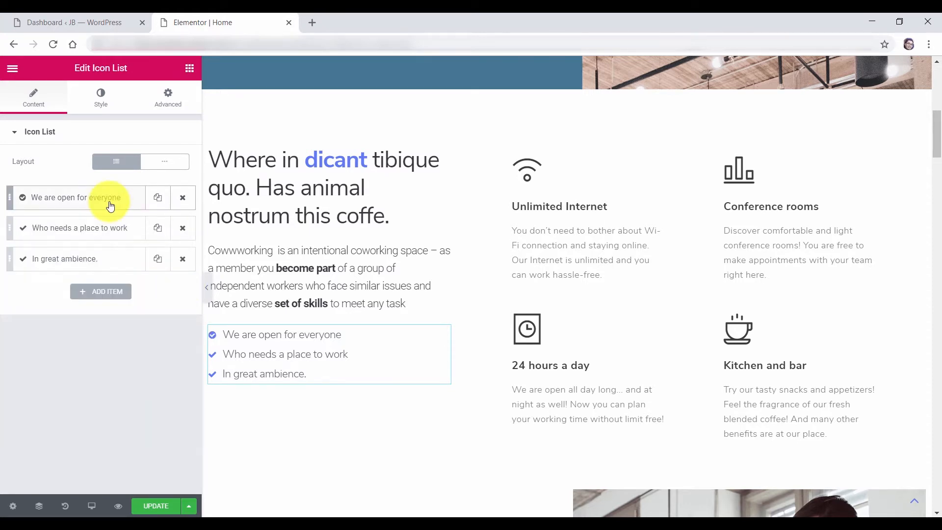
pyautogui.click(71, 228)
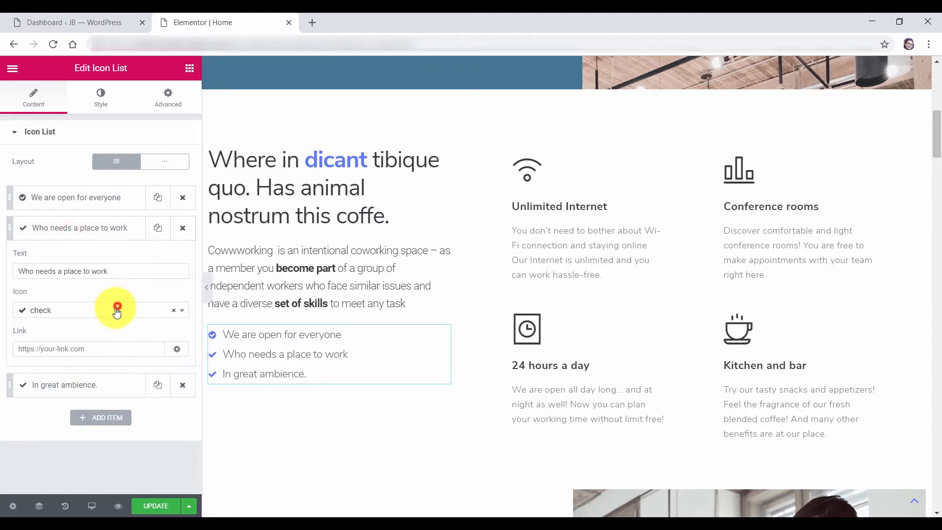
pyautogui.click(116, 308)
pyautogui.click(84, 313)
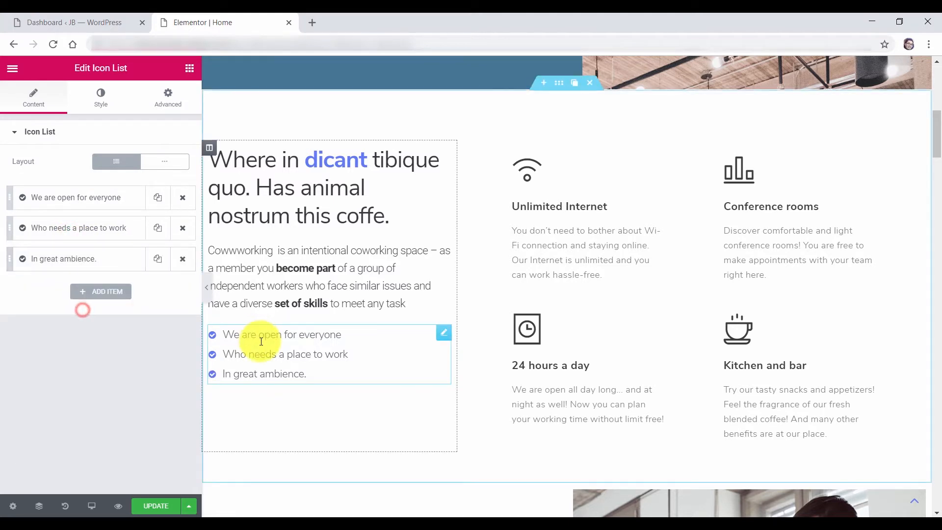
# Review the icon list's Style tab text and typography settings
pyautogui.click(102, 106)
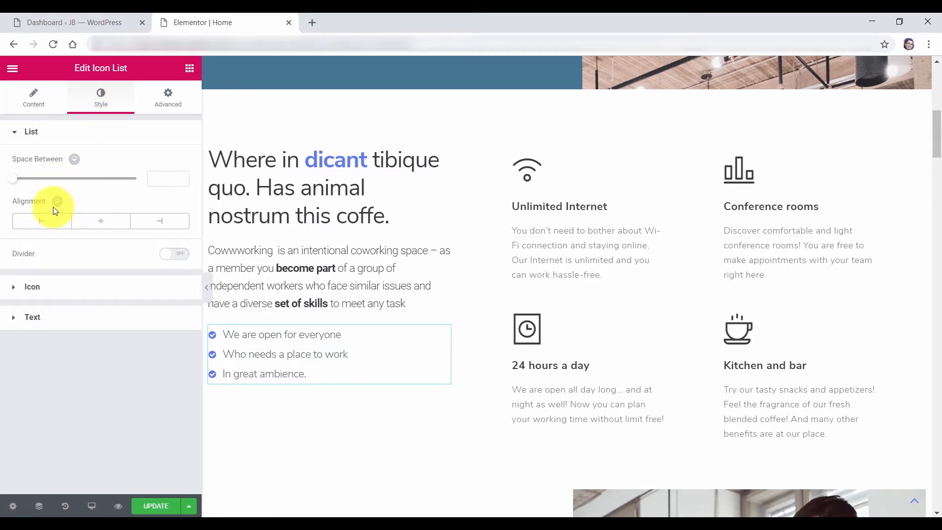
pyautogui.click(41, 322)
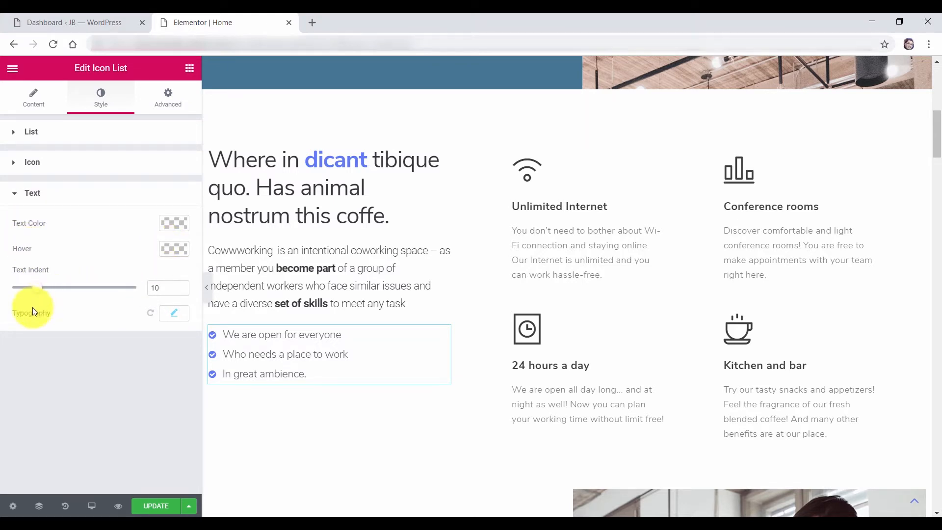
pyautogui.click(170, 313)
pyautogui.click(170, 313)
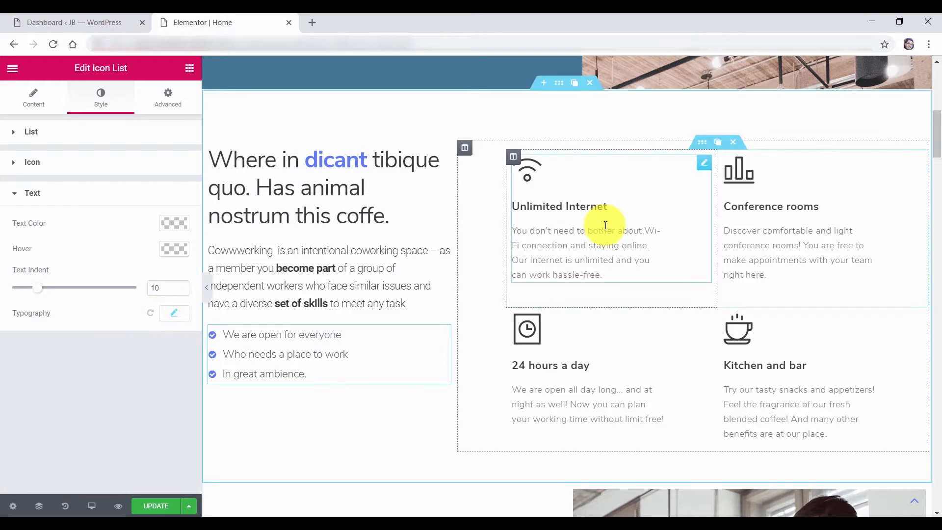
# Open the Unlimited Internet icon box and select its title and description text
pyautogui.click(706, 164)
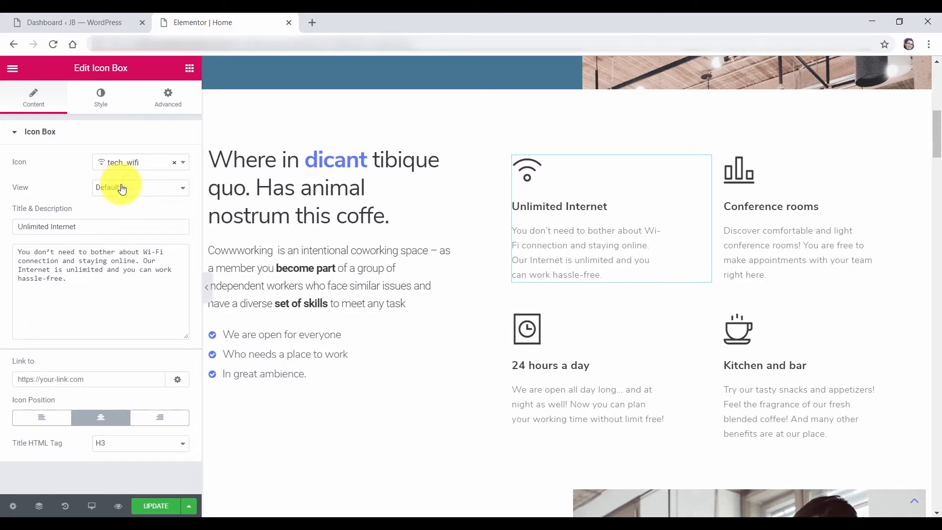
pyautogui.moveTo(105, 226); pyautogui.dragTo(8, 226)
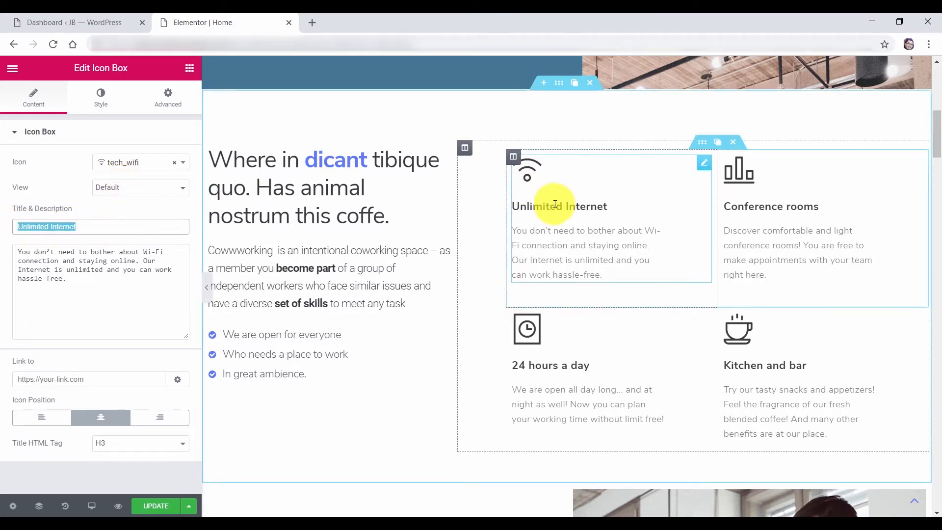
pyautogui.click(48, 289)
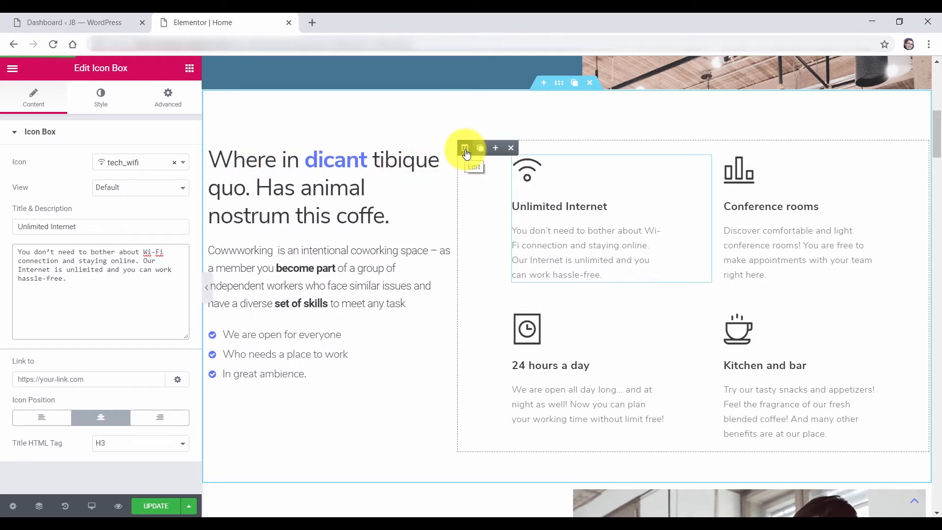
# Move the feature-box column left of the heading column and widen it to about 66%
pyautogui.moveTo(465, 152); pyautogui.dragTo(245, 189)
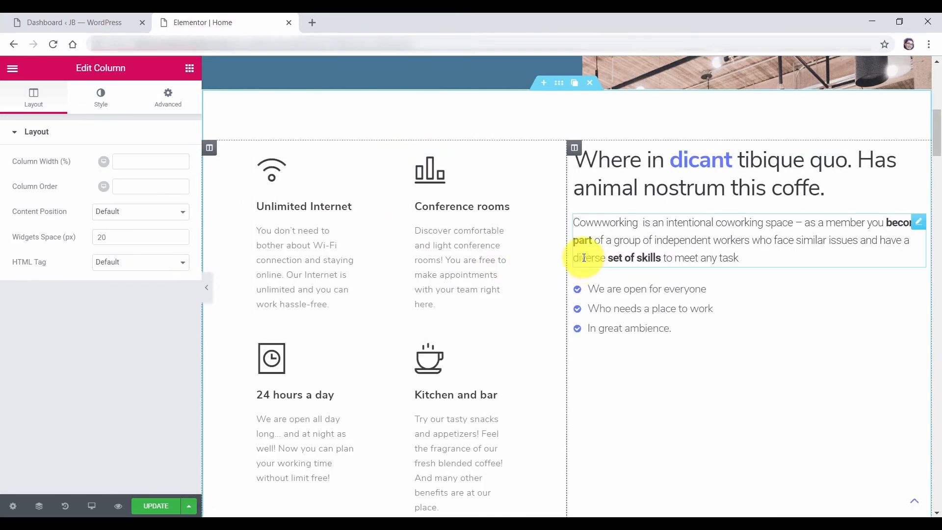
pyautogui.scroll(-3, 400, 305)
pyautogui.scroll(1, 554, 204)
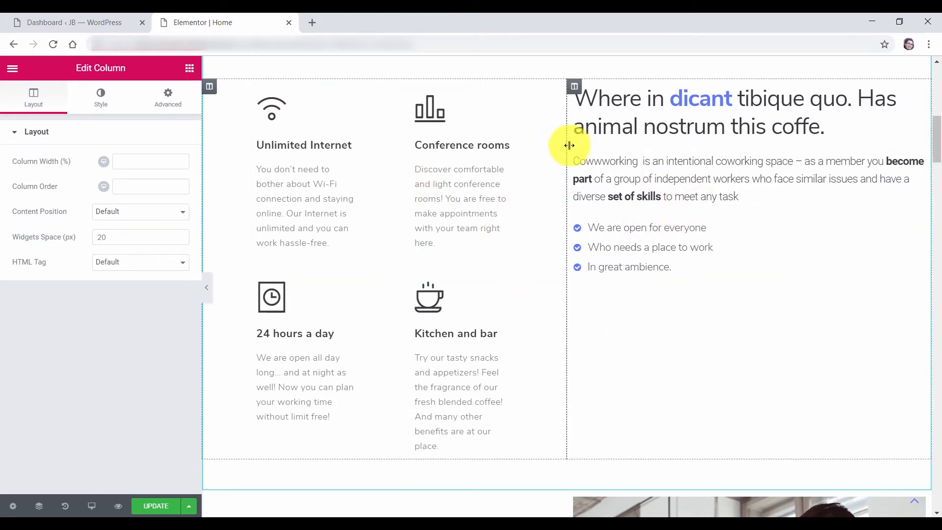
pyautogui.moveTo(567, 205); pyautogui.dragTo(685, 201)
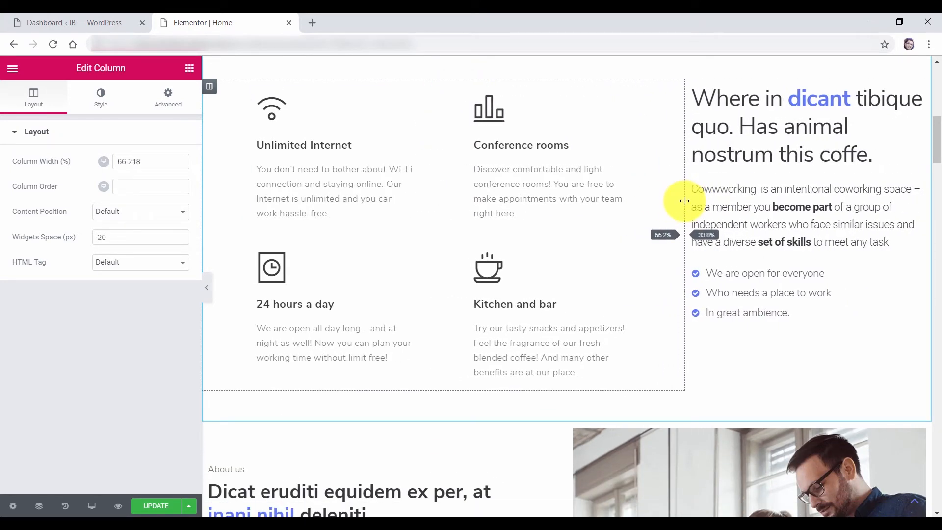
pyautogui.scroll(1, 772, 204)
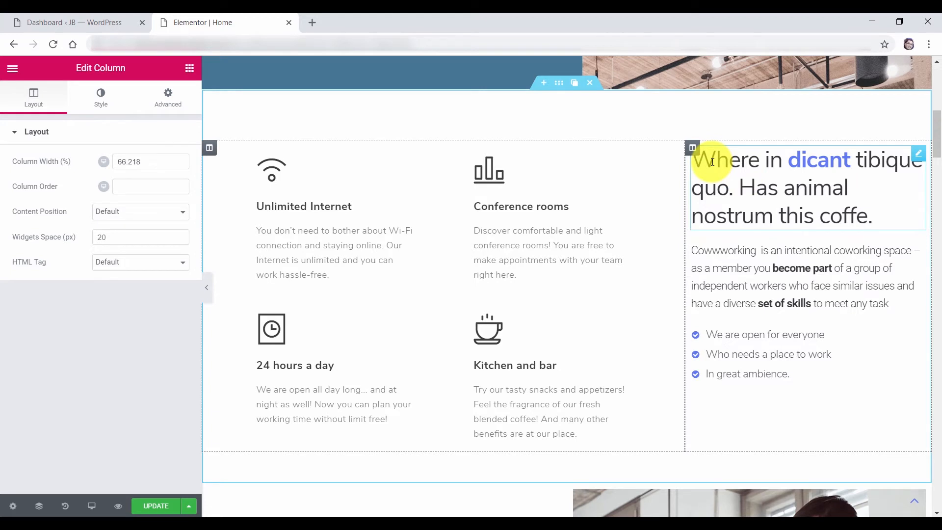
pyautogui.moveTo(696, 155)
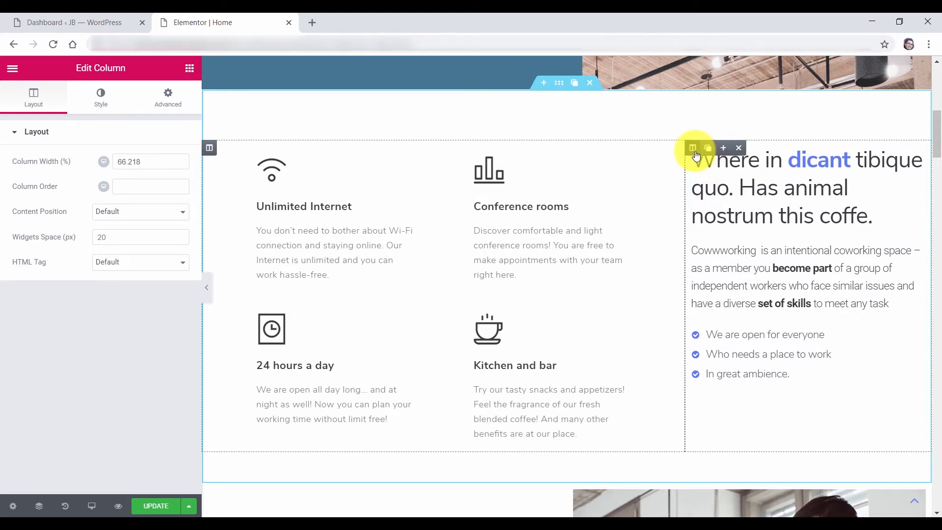
# Remove the heading-and-list column and duplicate the 24 hours a day icon box
pyautogui.click(740, 148)
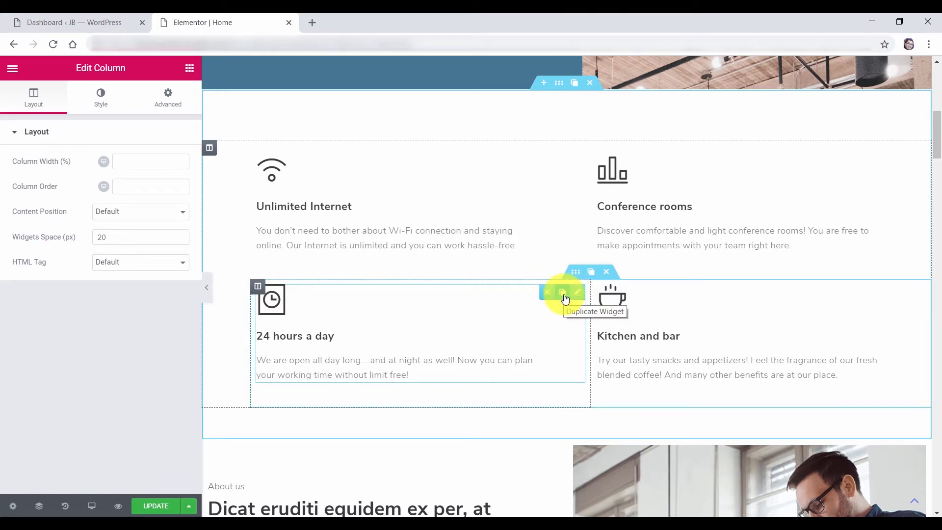
pyautogui.click(564, 296)
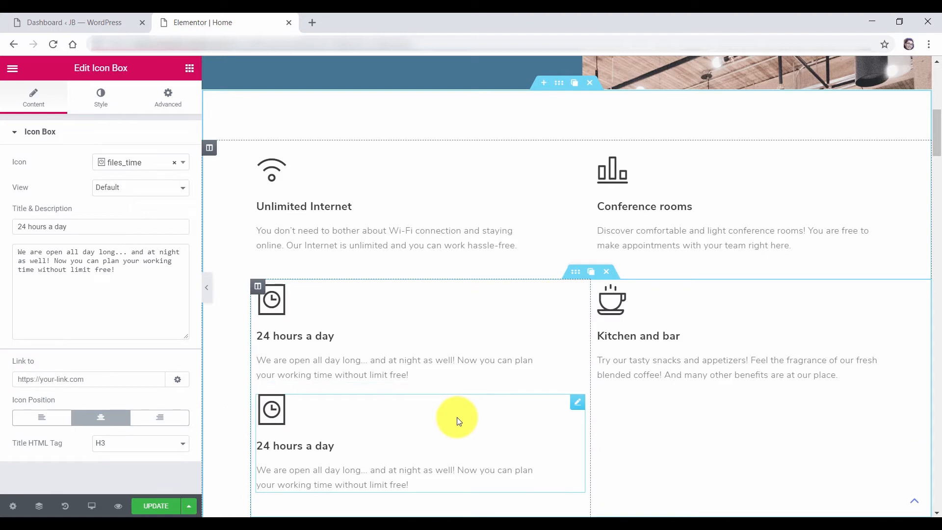
pyautogui.scroll(-1, 551, 326)
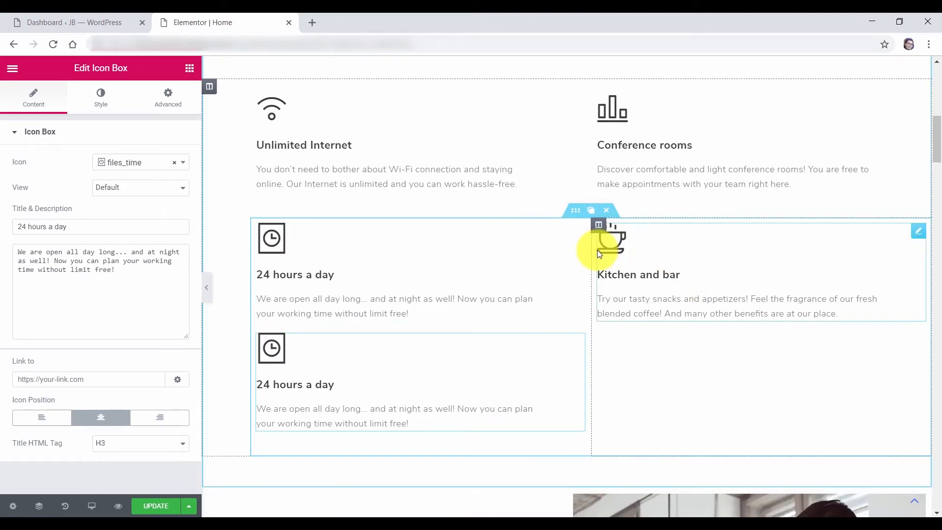
pyautogui.scroll(1, 584, 257)
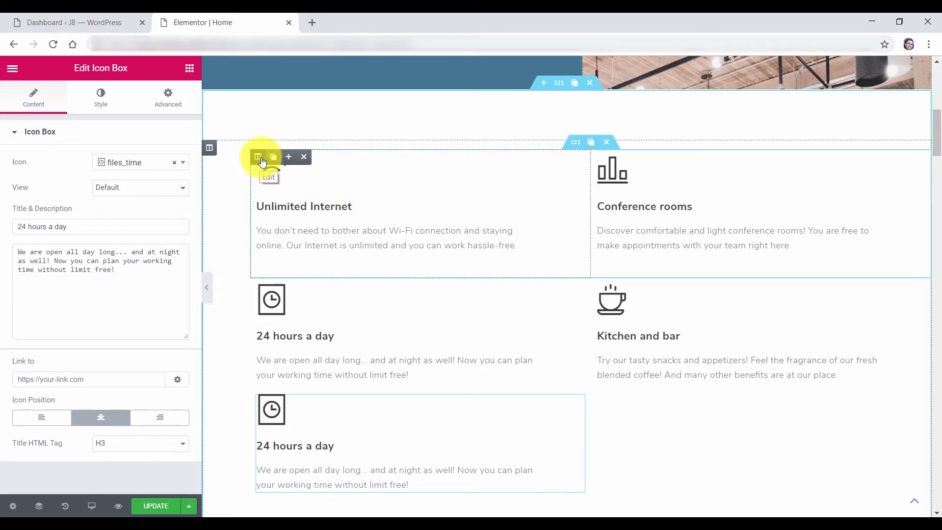
# Add two empty columns and move both 24 hours a day boxes into them
pyautogui.click(290, 157)
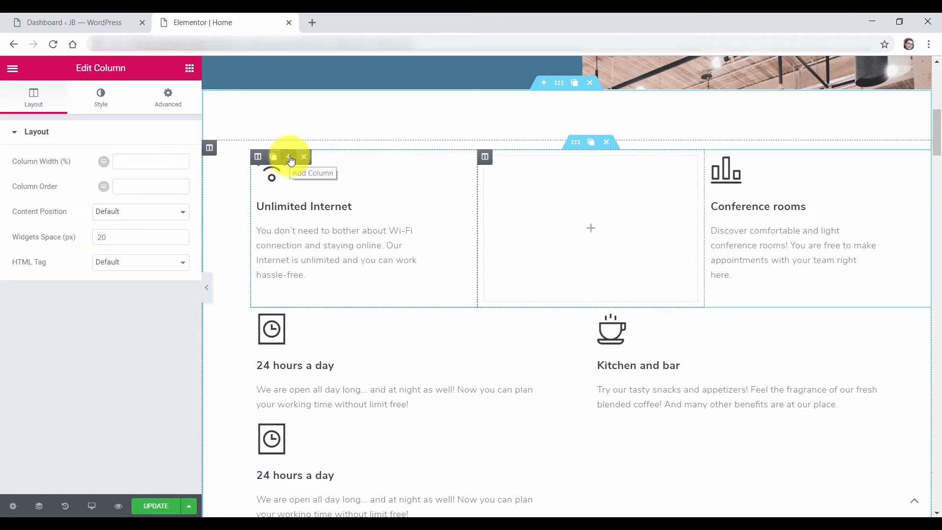
pyautogui.click(290, 158)
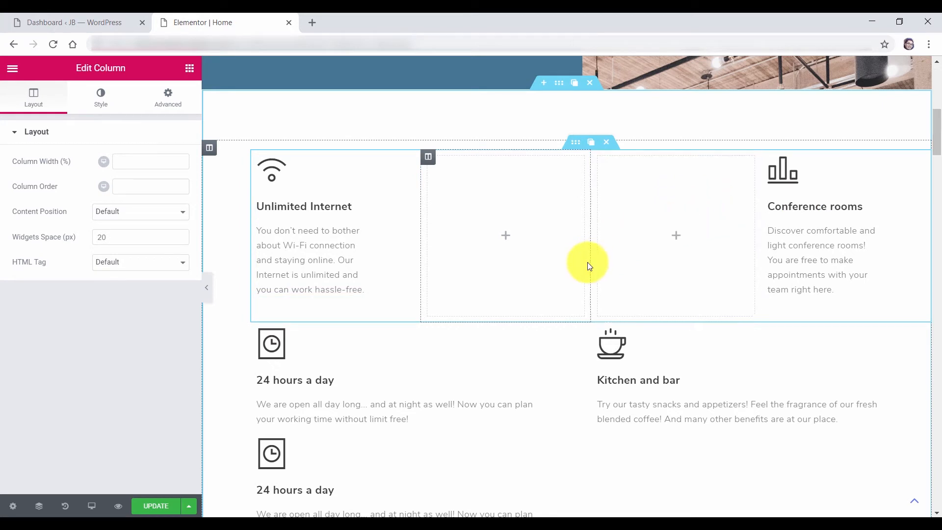
pyautogui.moveTo(579, 338); pyautogui.dragTo(503, 199)
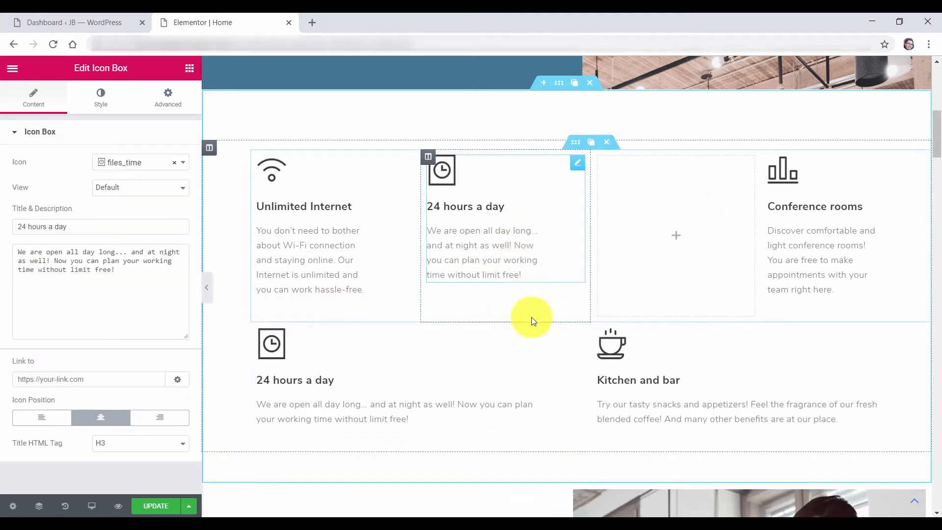
pyautogui.moveTo(576, 337); pyautogui.dragTo(660, 223)
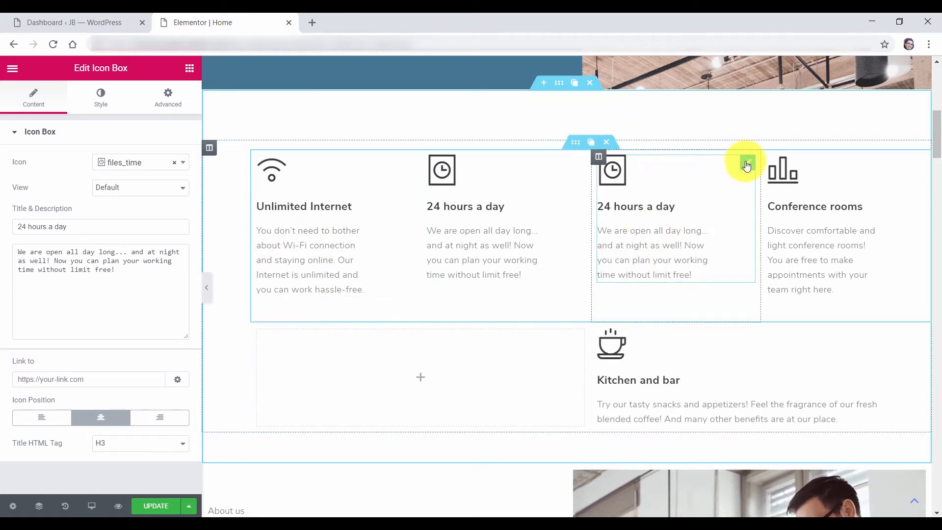
# Delete the duplicate 24-hours box, place Kitchen and bar in the third column, and remove the empty row
pyautogui.moveTo(747, 166)
pyautogui.click(716, 166)
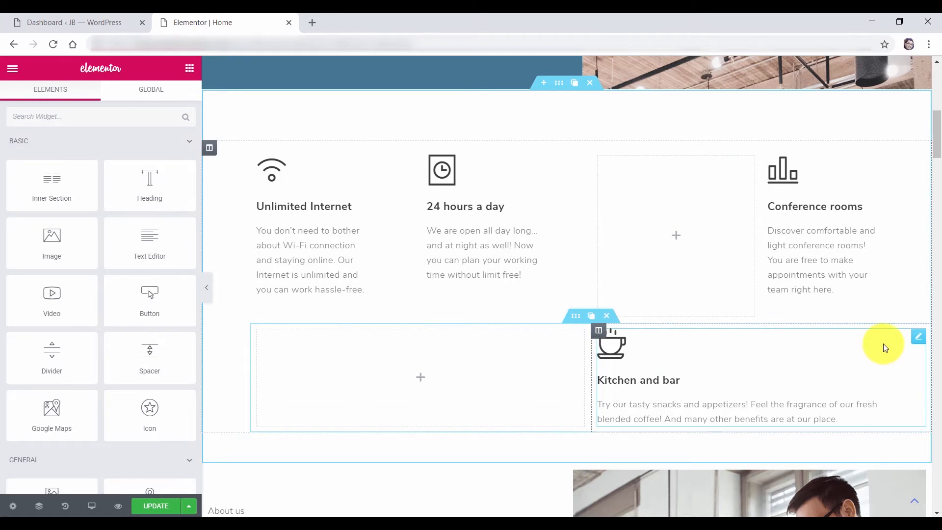
pyautogui.moveTo(922, 337); pyautogui.dragTo(692, 229)
pyautogui.click(607, 317)
pyautogui.scroll(2, 641, 316)
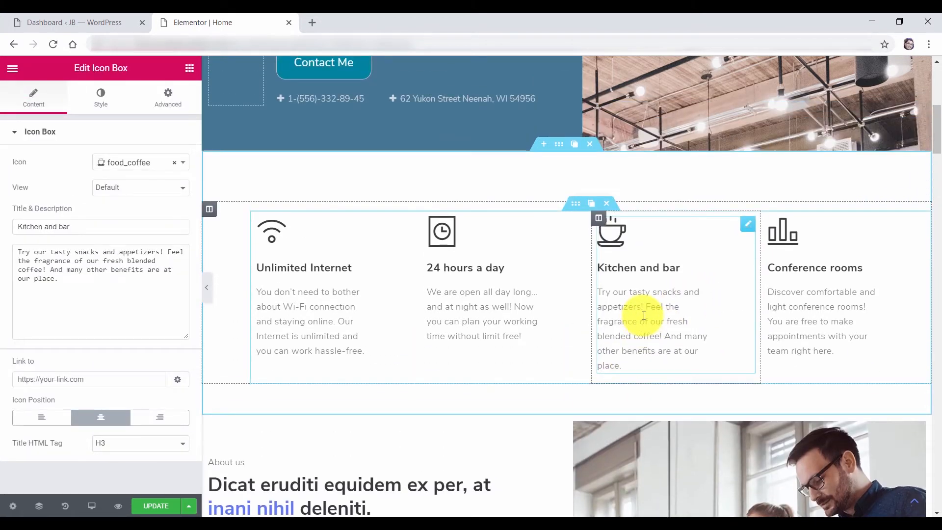
pyautogui.scroll(-1, 643, 316)
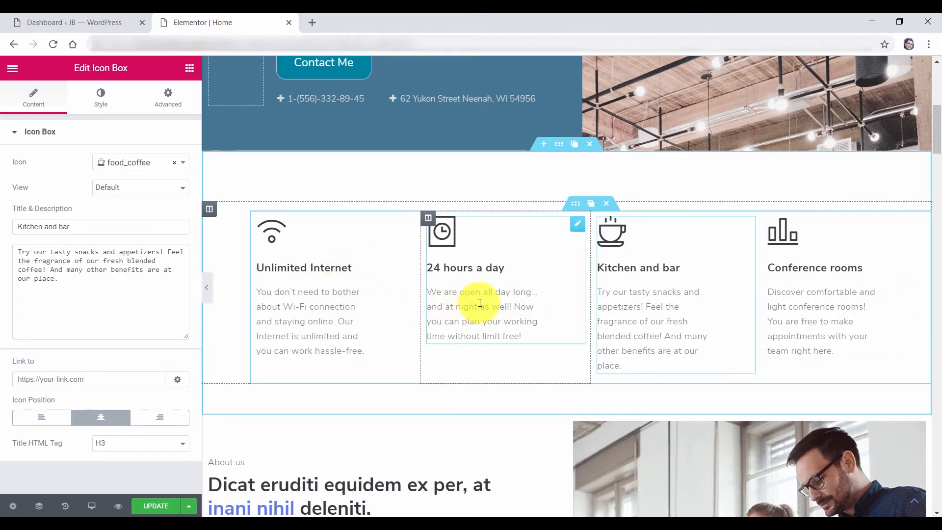
pyautogui.scroll(1, 522, 319)
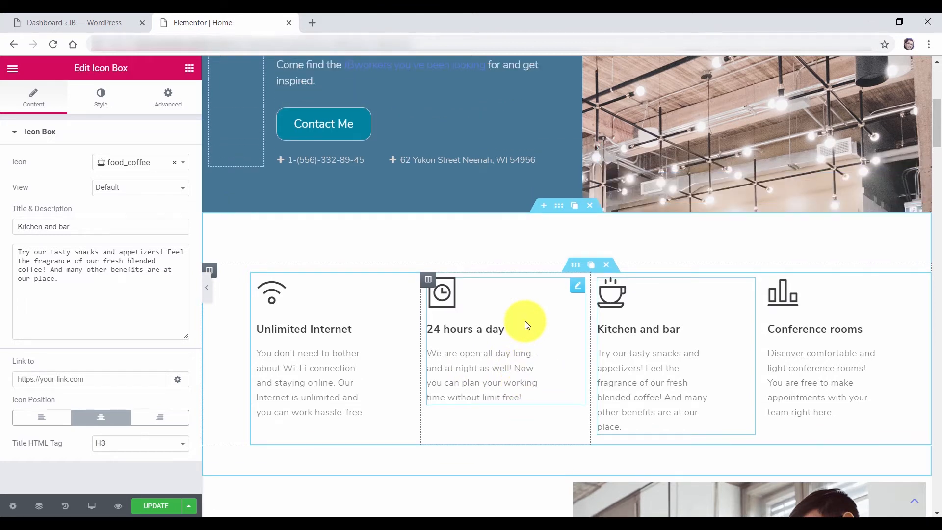
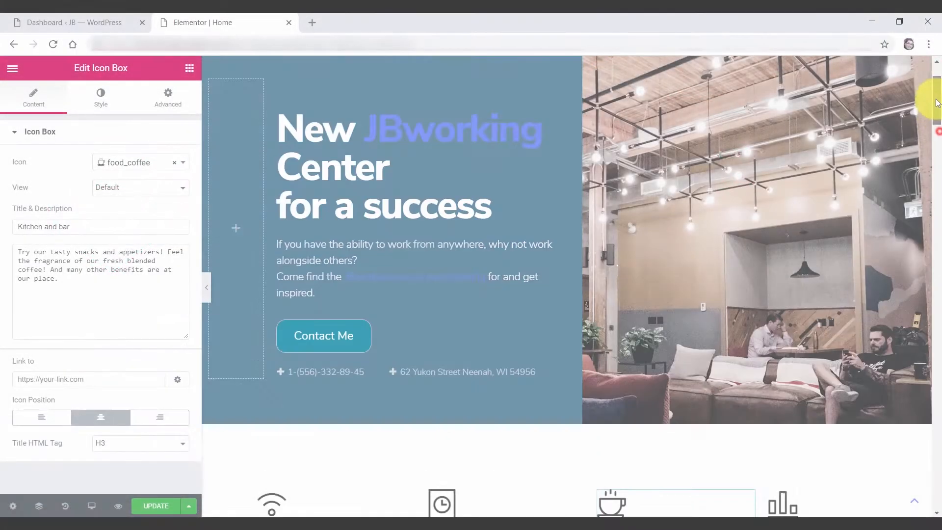
# Preview the Home page at tablet width and select the Unlimited Internet icon box
pyautogui.scroll(2, 862, 116)
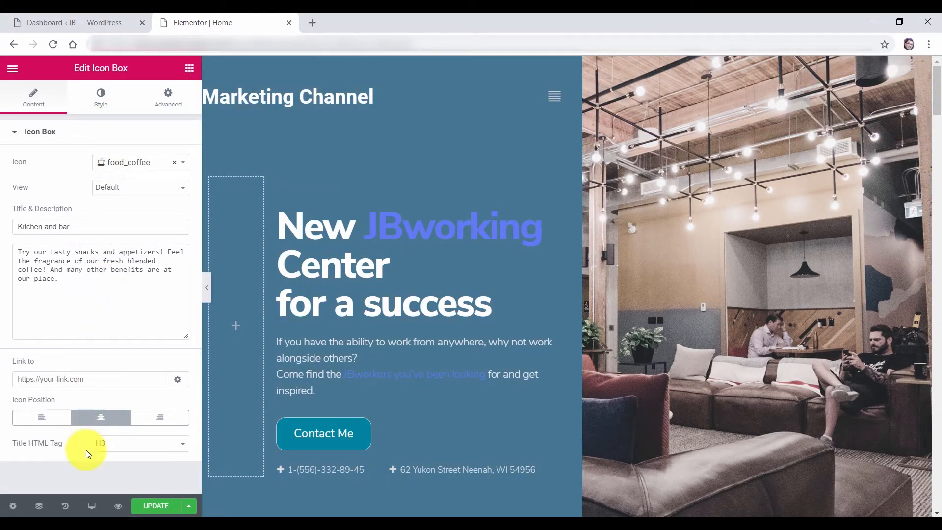
pyautogui.click(92, 508)
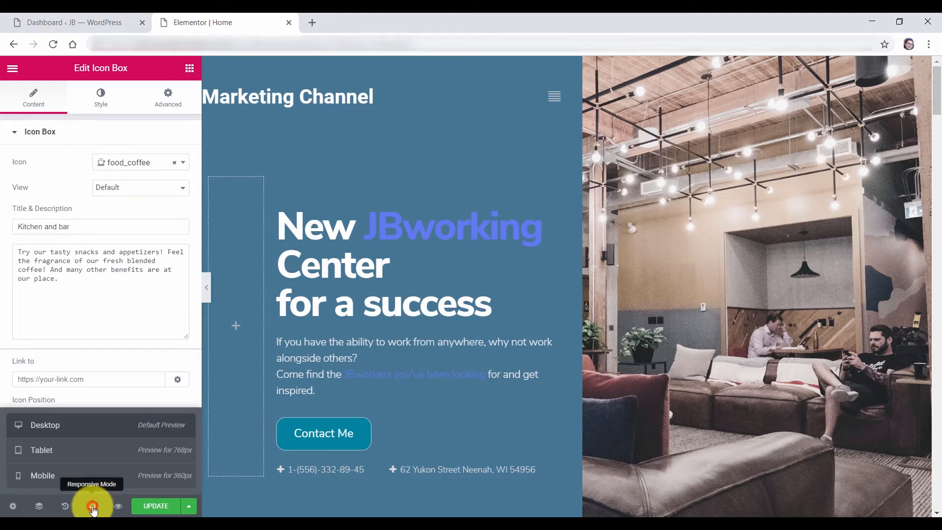
pyautogui.click(63, 450)
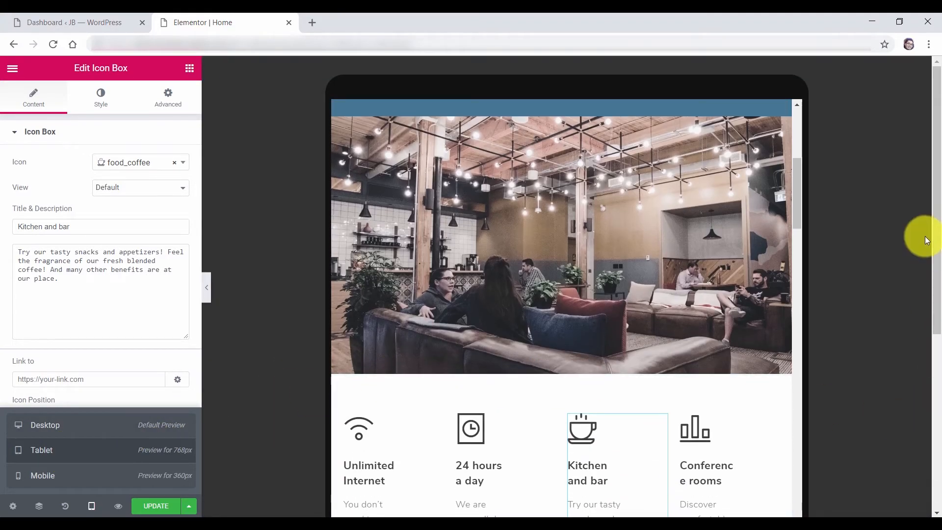
pyautogui.moveTo(934, 237); pyautogui.dragTo(928, 370)
pyautogui.click(407, 258)
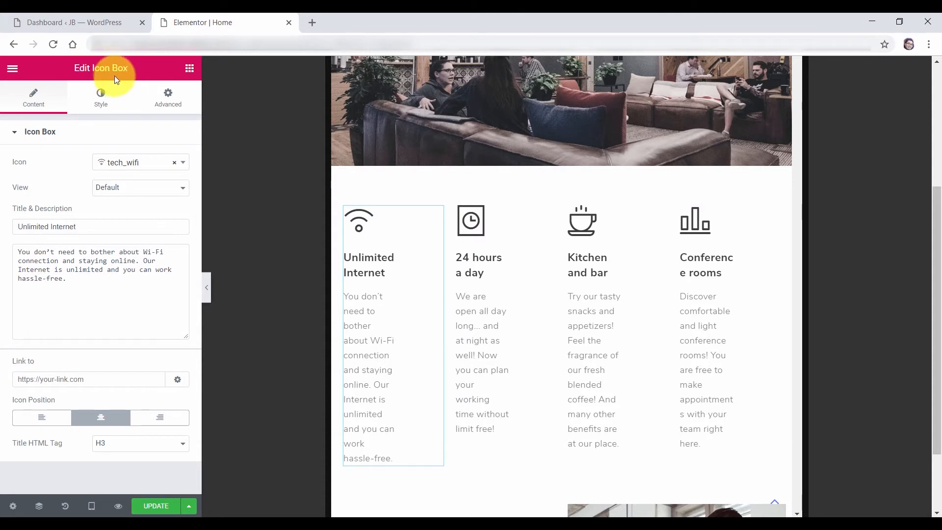
# Set the Unlimited Internet box's margin to 0, keeping the icon above the title
pyautogui.click(168, 110)
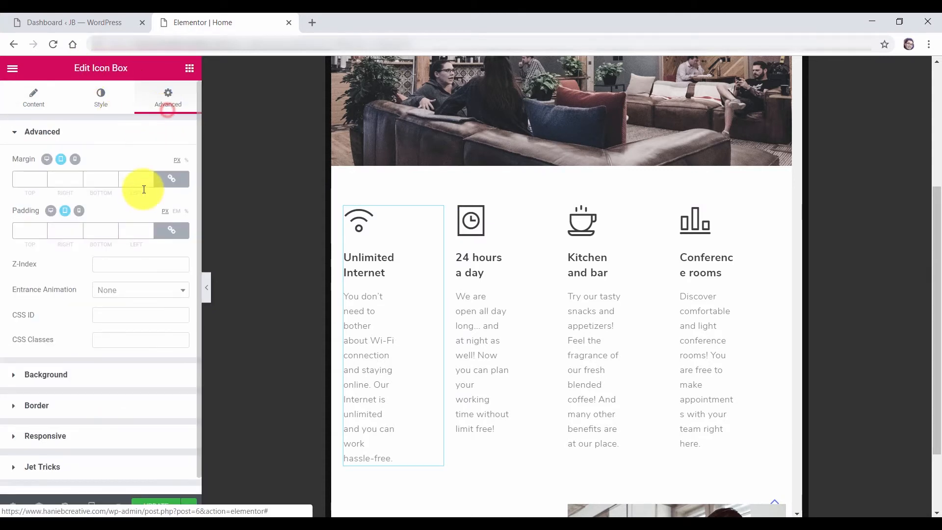
pyautogui.click(24, 180)
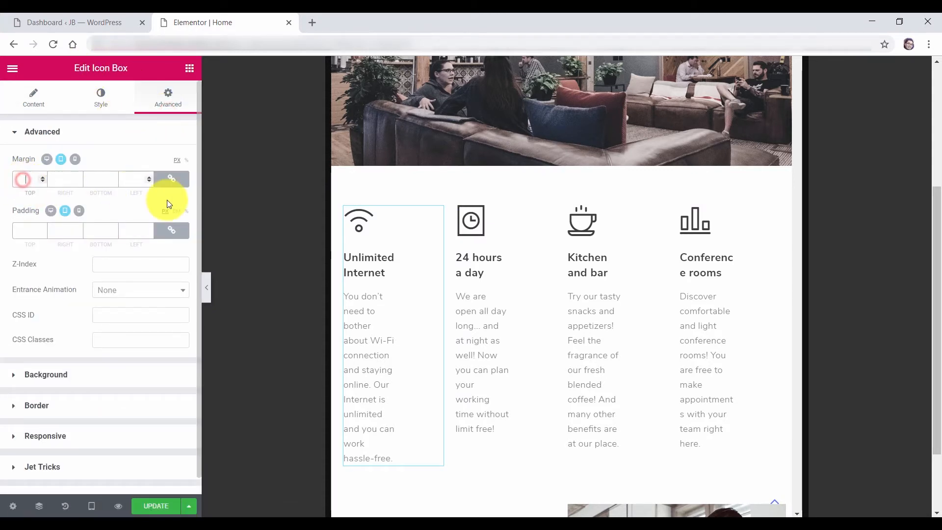
pyautogui.write('0')
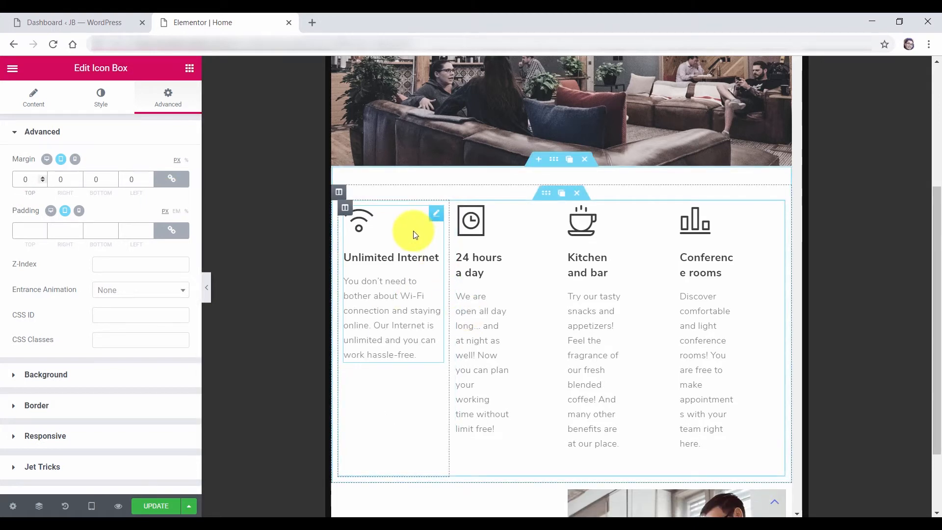
pyautogui.click(57, 131)
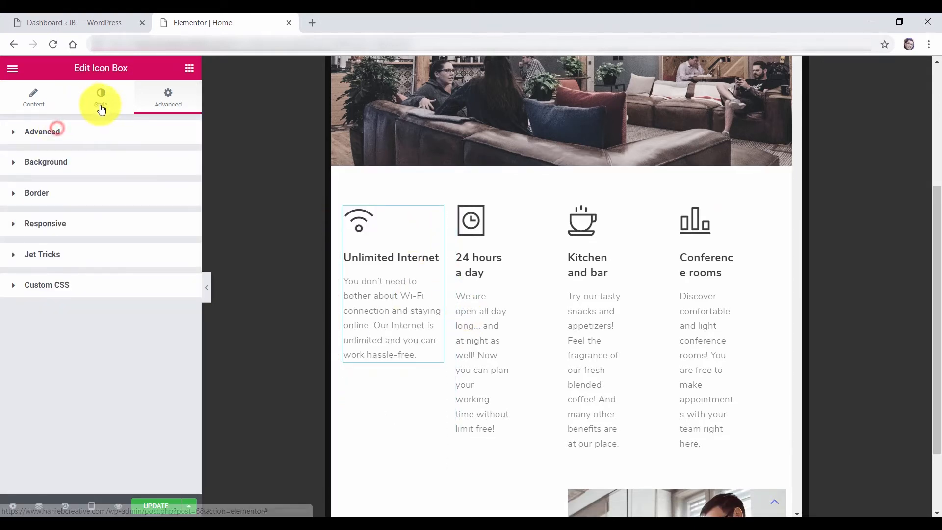
pyautogui.click(98, 102)
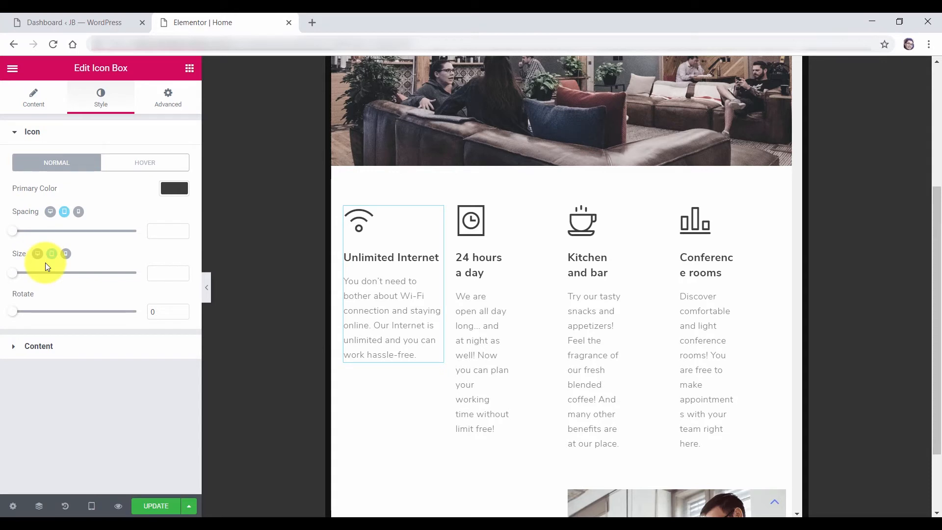
pyautogui.click(34, 100)
pyautogui.click(143, 417)
pyautogui.click(106, 417)
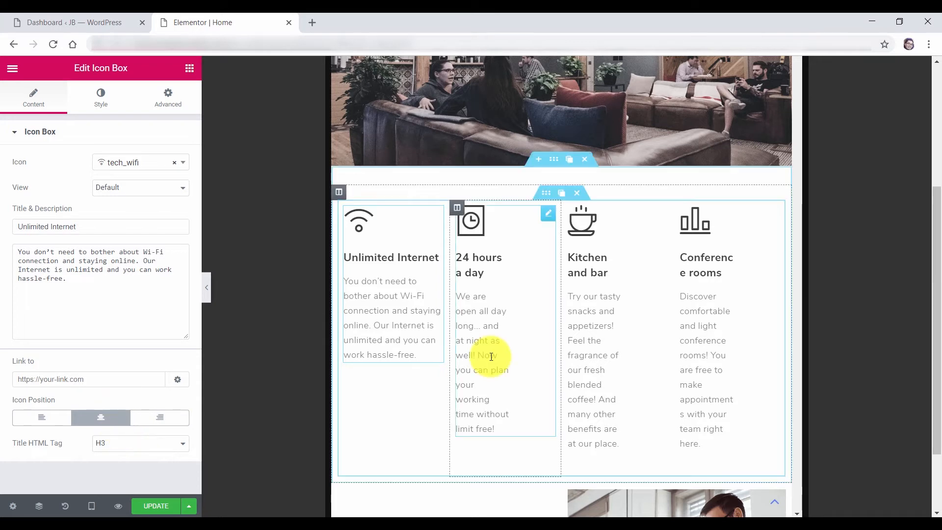
# Zero the margins of the 24 hours a day, Kitchen and bar, and Conference rooms boxes
pyautogui.click(552, 218)
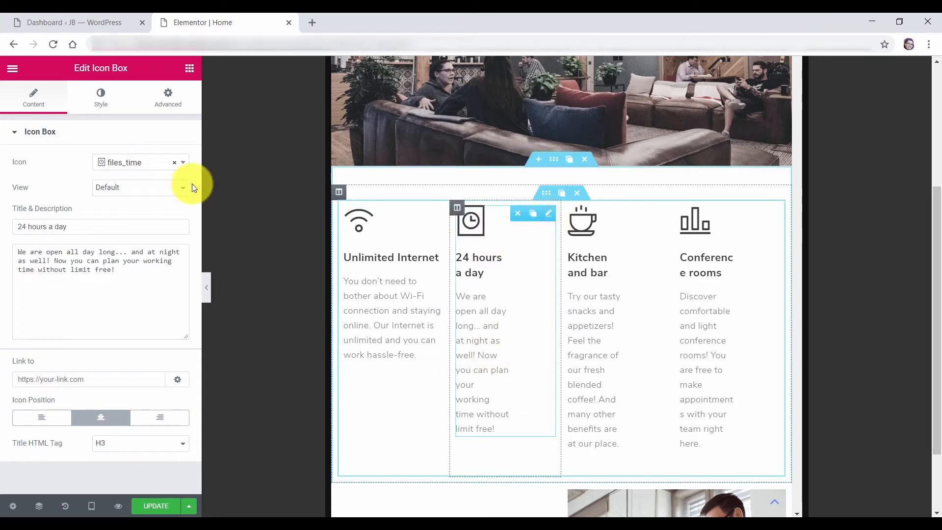
pyautogui.click(172, 102)
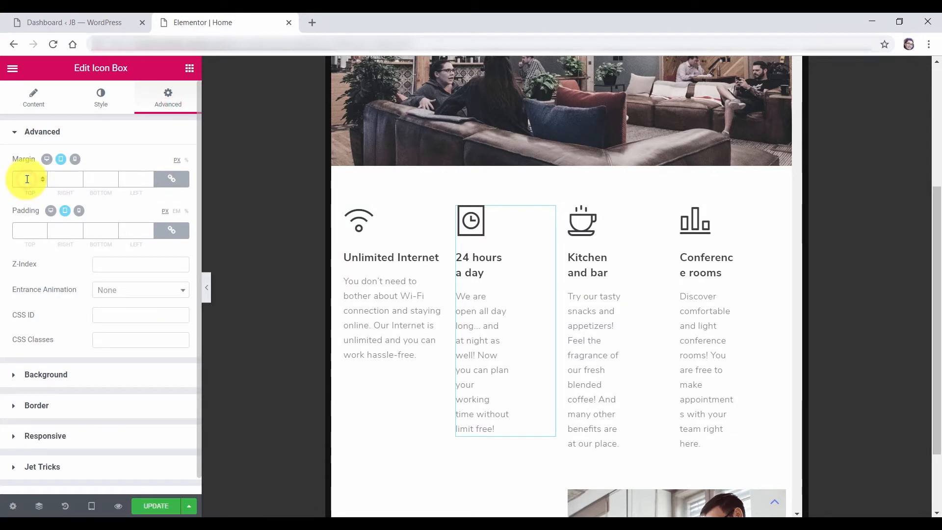
pyautogui.click(663, 217)
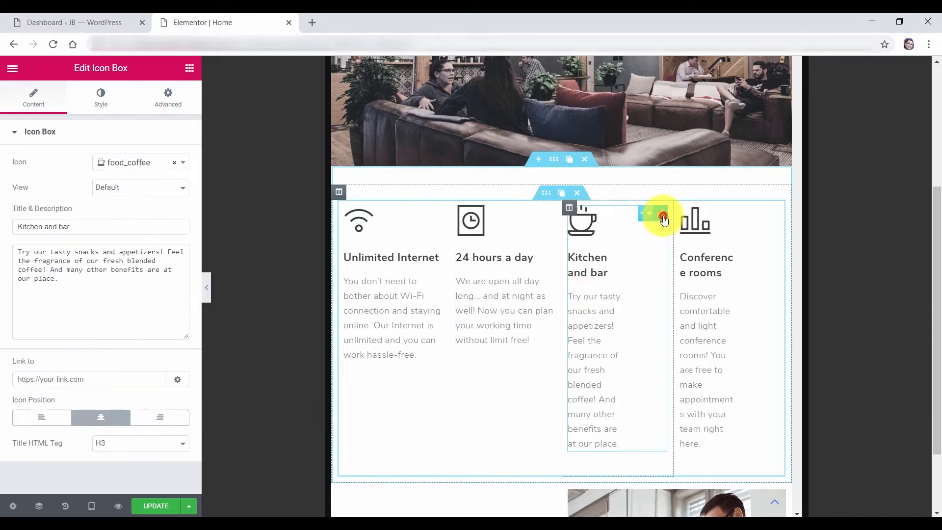
pyautogui.click(168, 100)
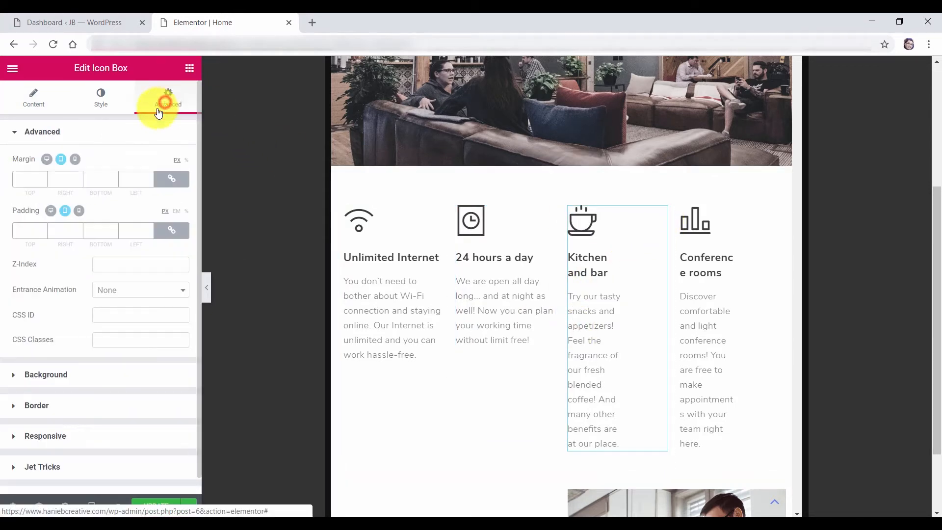
pyautogui.click(22, 178)
pyautogui.write('0')
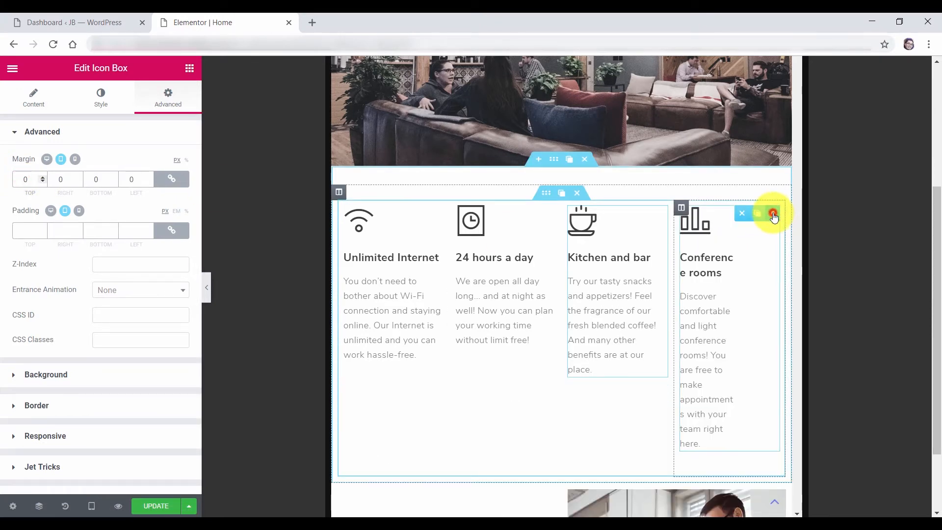
pyautogui.click(774, 214)
pyautogui.click(153, 99)
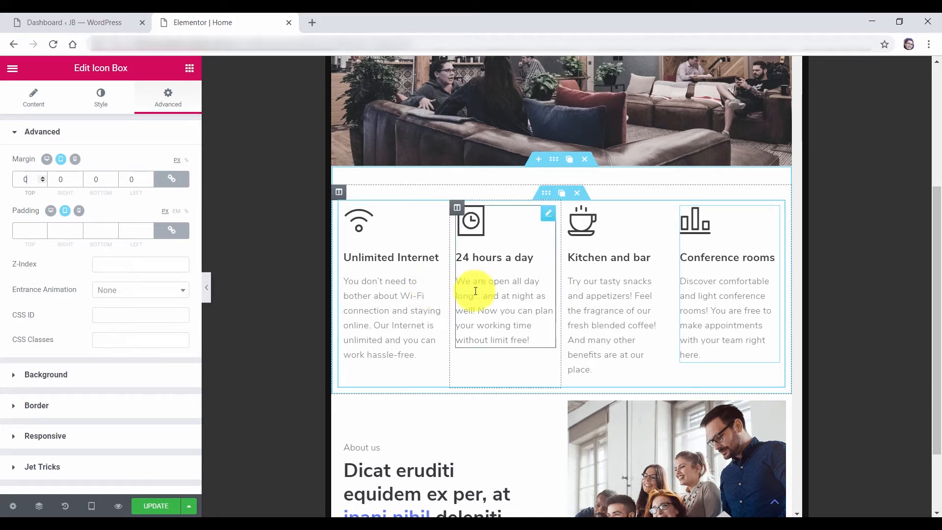
pyautogui.click(92, 507)
pyautogui.click(68, 460)
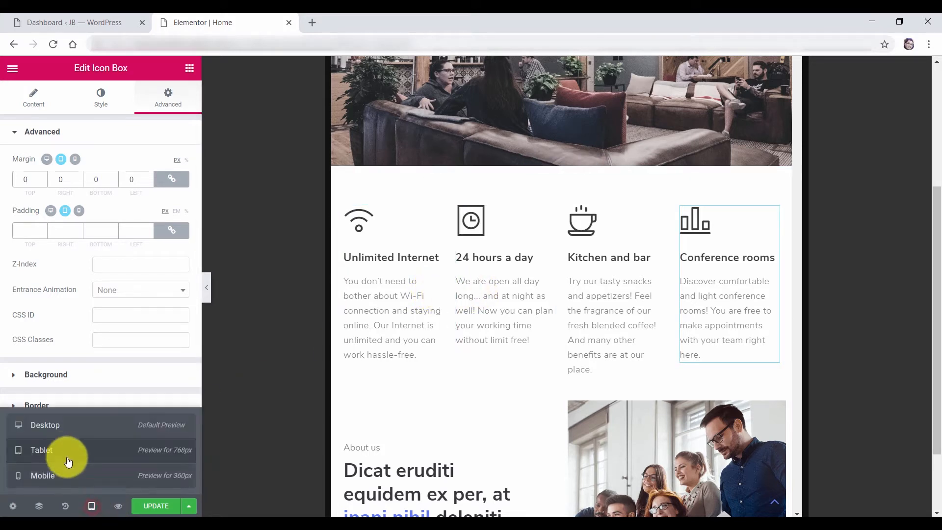
# Enlarge the hero heading's tablet typography size to 87 px, then return to the desktop preview
pyautogui.click(65, 430)
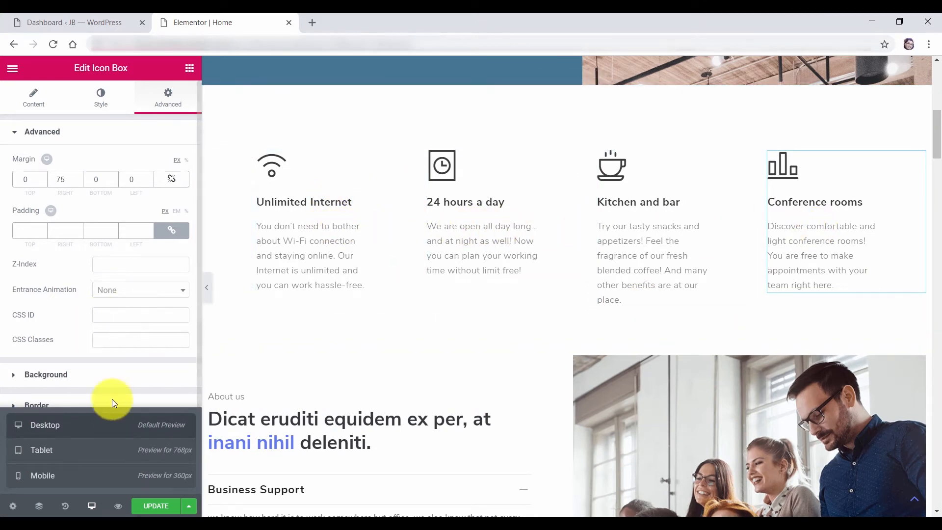
pyautogui.click(98, 450)
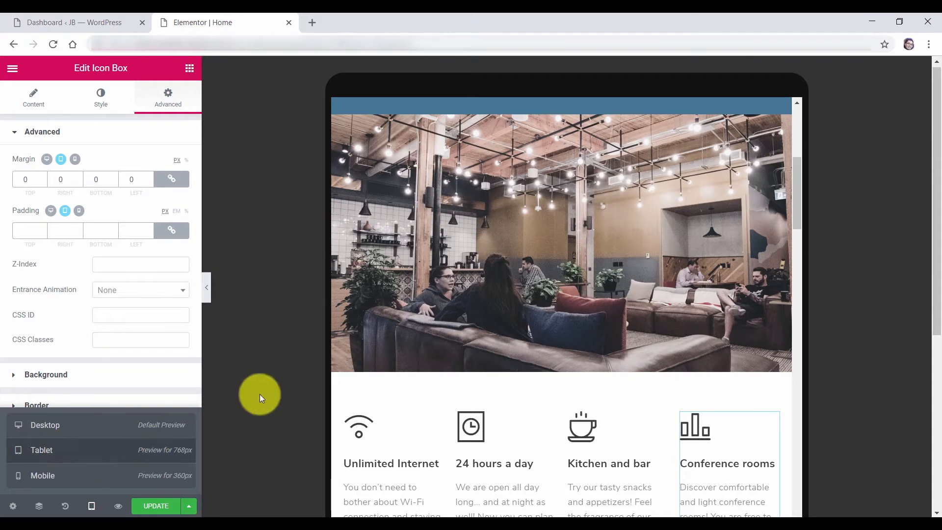
pyautogui.scroll(10, 616, 242)
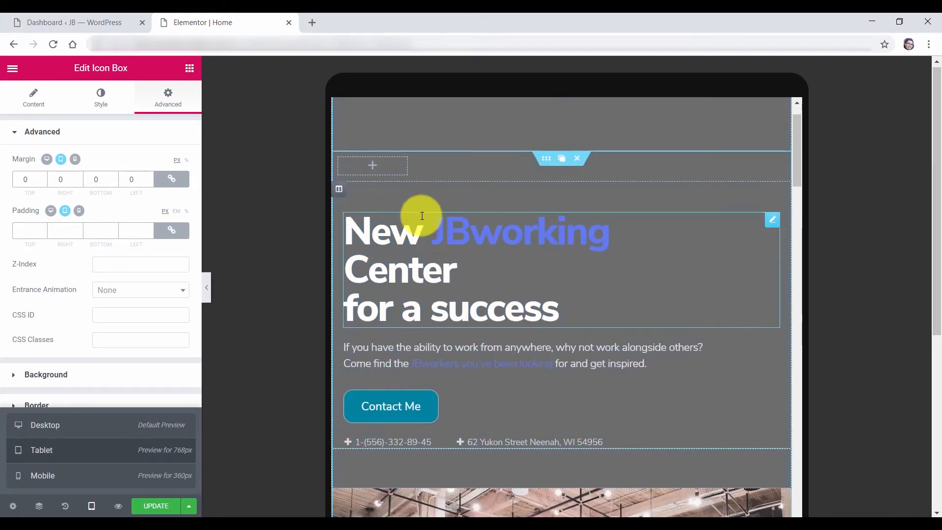
pyautogui.click(437, 248)
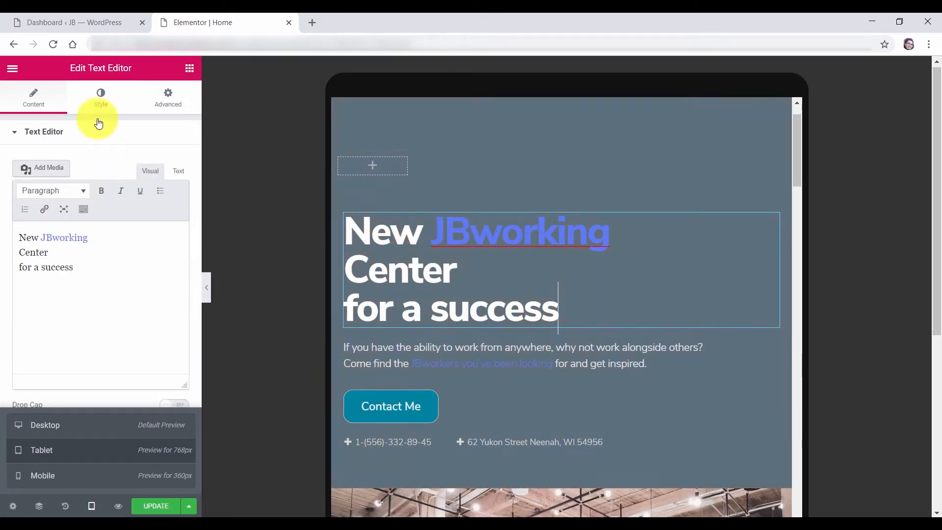
pyautogui.click(101, 101)
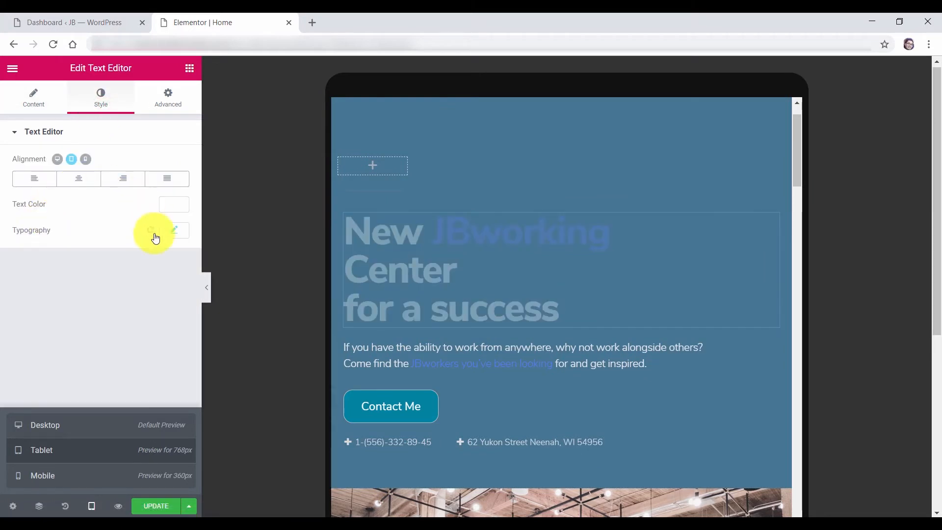
pyautogui.click(172, 232)
pyautogui.moveTo(25, 307); pyautogui.dragTo(69, 326)
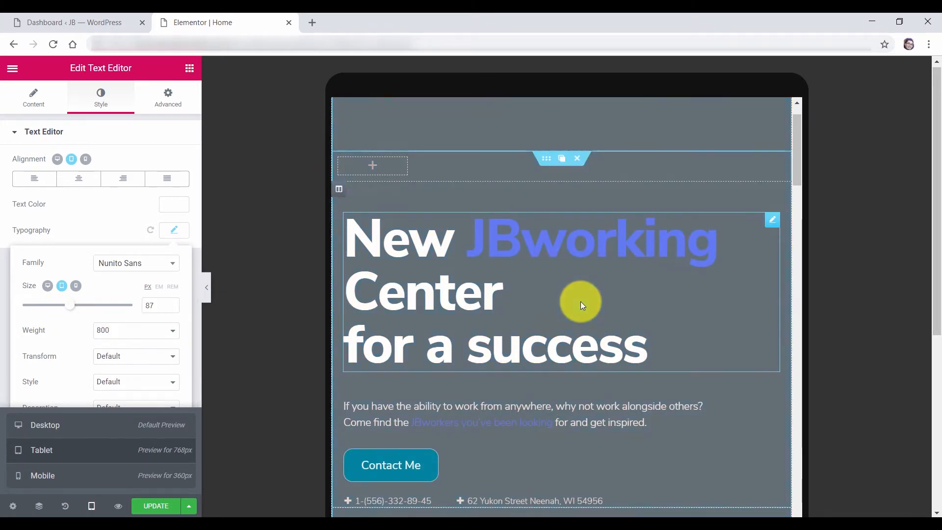
pyautogui.scroll(-1, 581, 301)
pyautogui.scroll(1, 580, 300)
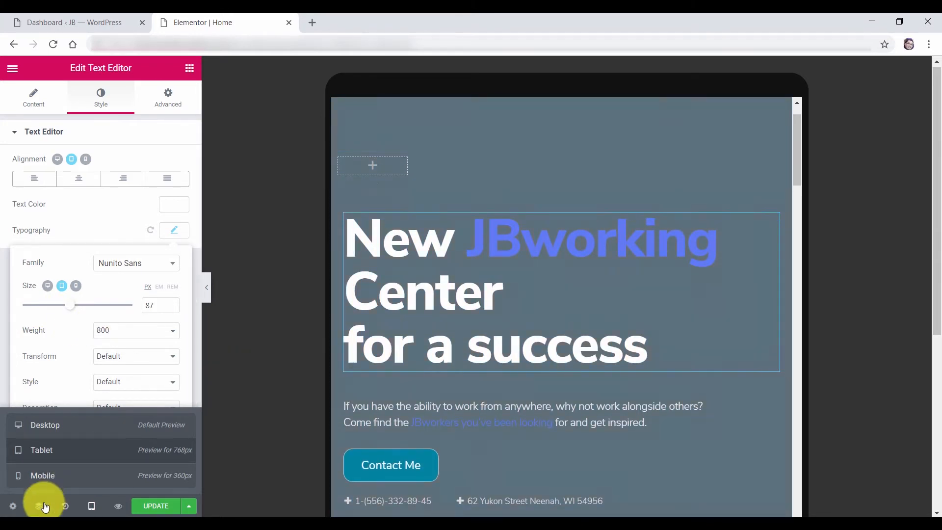
pyautogui.click(63, 426)
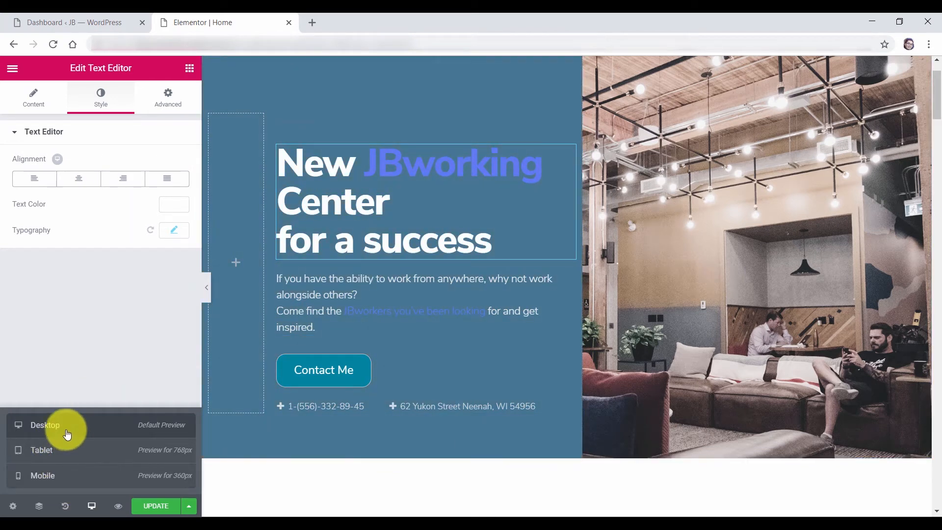
pyautogui.click(57, 449)
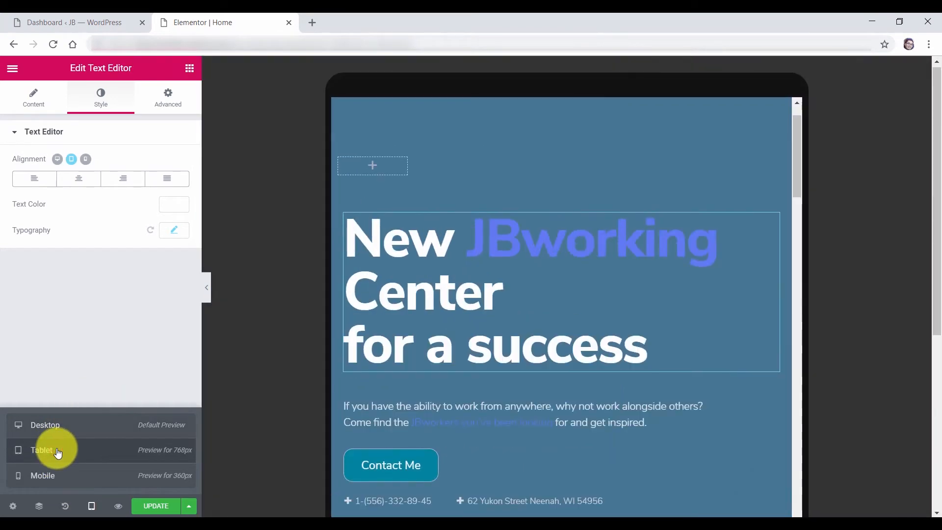
pyautogui.click(65, 476)
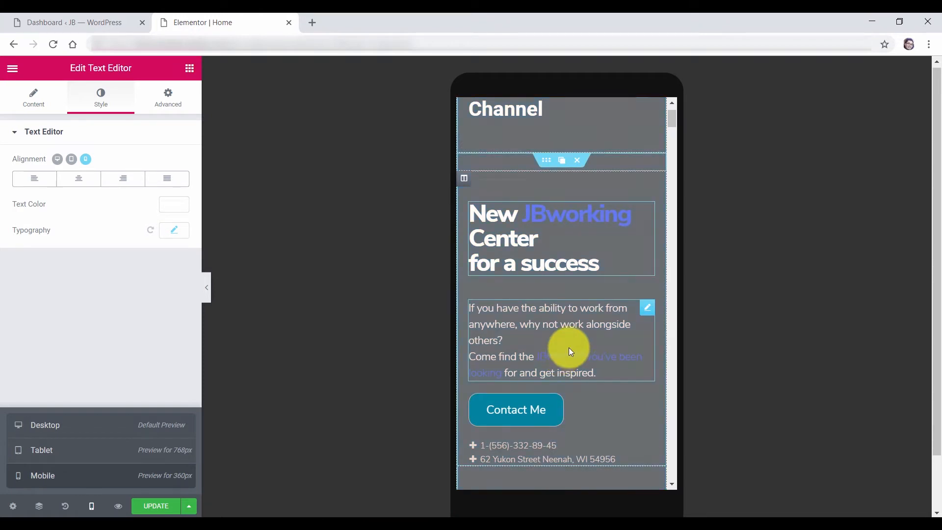
pyautogui.scroll(-15, 570, 347)
pyautogui.scroll(-5, 569, 347)
pyautogui.scroll(3, 569, 347)
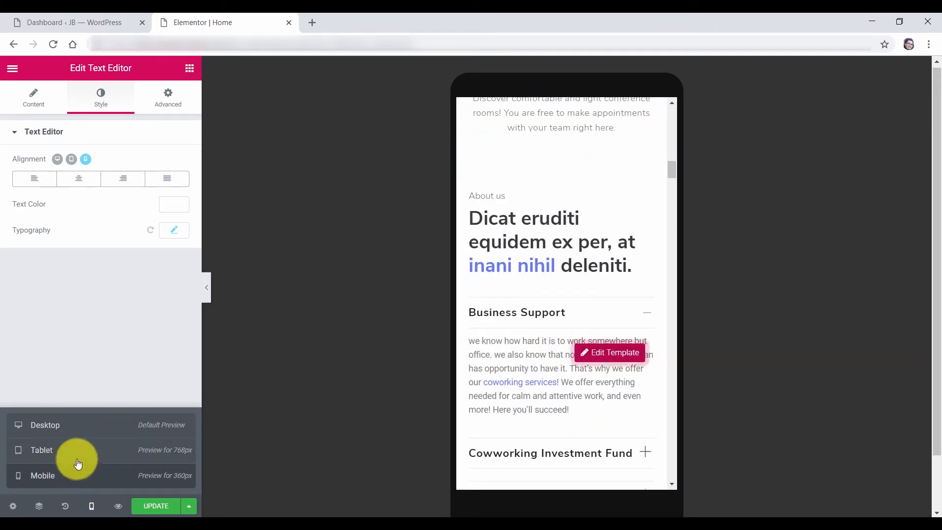
pyautogui.click(77, 433)
pyautogui.scroll(10, 572, 342)
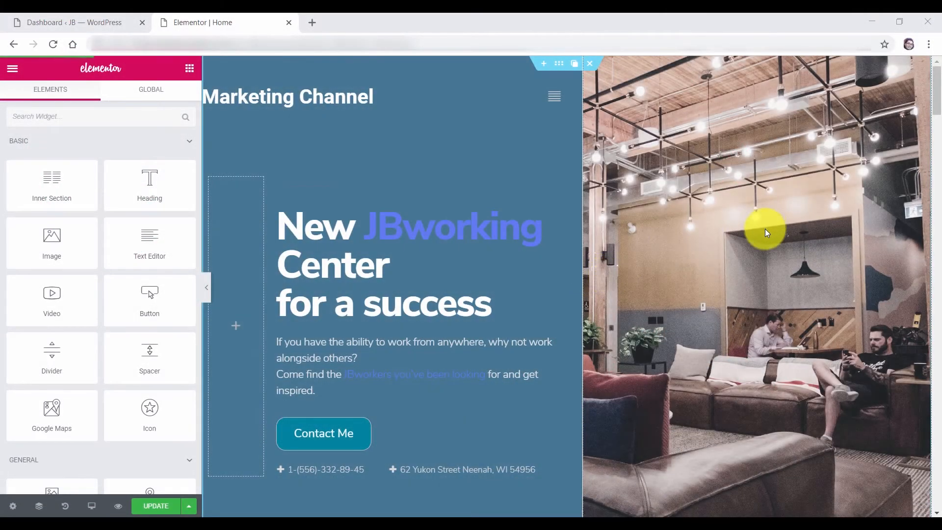
# Replace the About us heading with 'We provide different services in Marketing and Business Solution'
pyautogui.moveTo(936, 98); pyautogui.dragTo(936, 162)
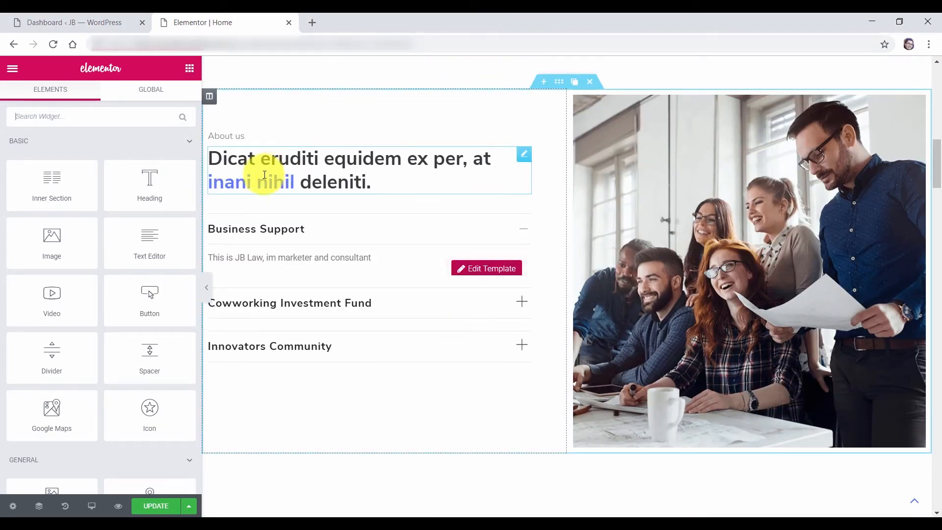
pyautogui.click(243, 169)
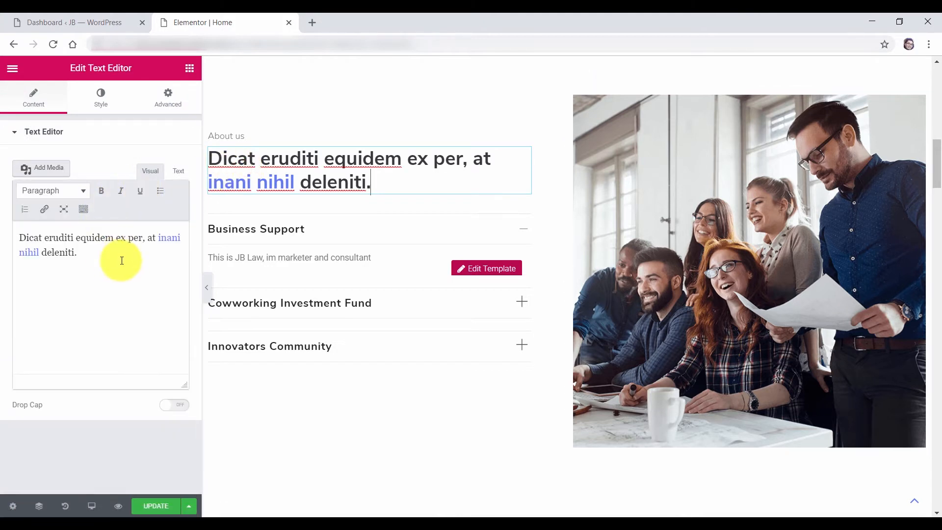
pyautogui.click(108, 261)
pyautogui.hotkey('ctrl', 'a')
pyautogui.write('We provide different services in Marketing and Business Solution')
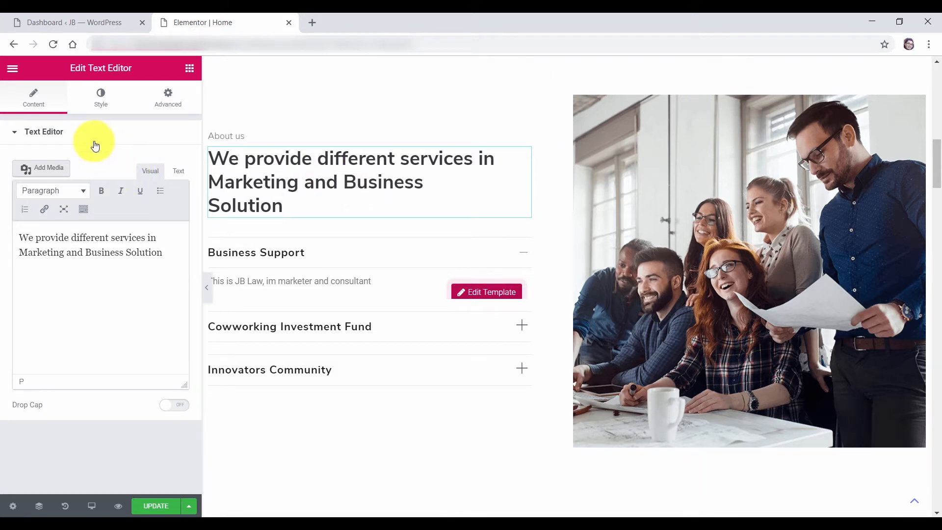
# Lower the heading's typography size from 32 to 31
pyautogui.click(99, 98)
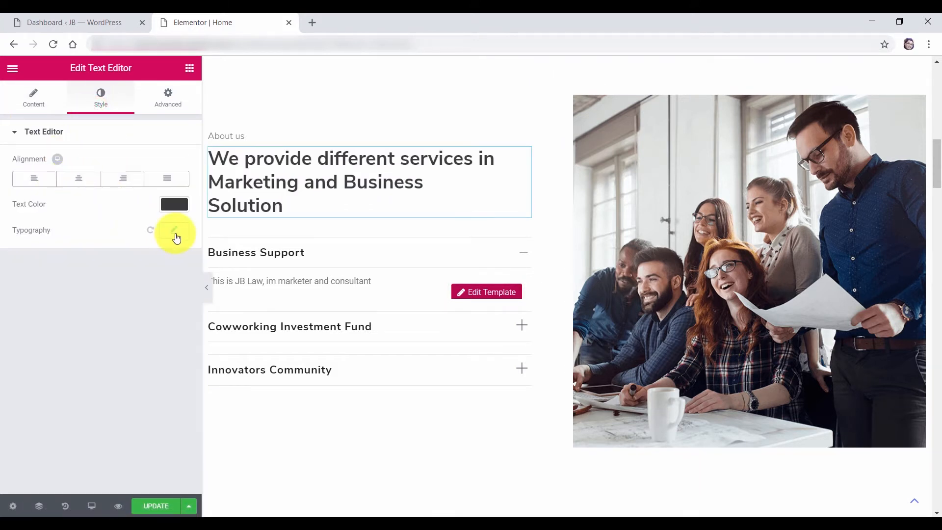
pyautogui.click(175, 232)
pyautogui.click(172, 308)
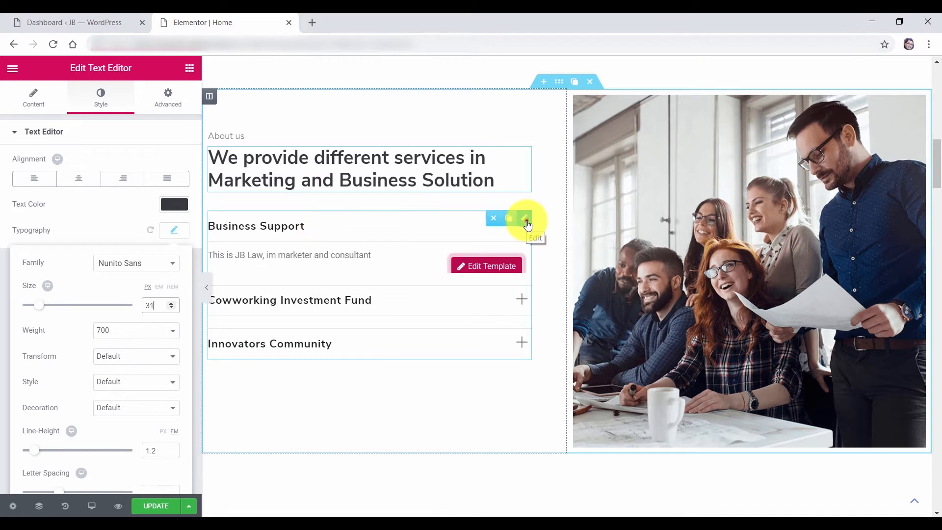
pyautogui.click(526, 223)
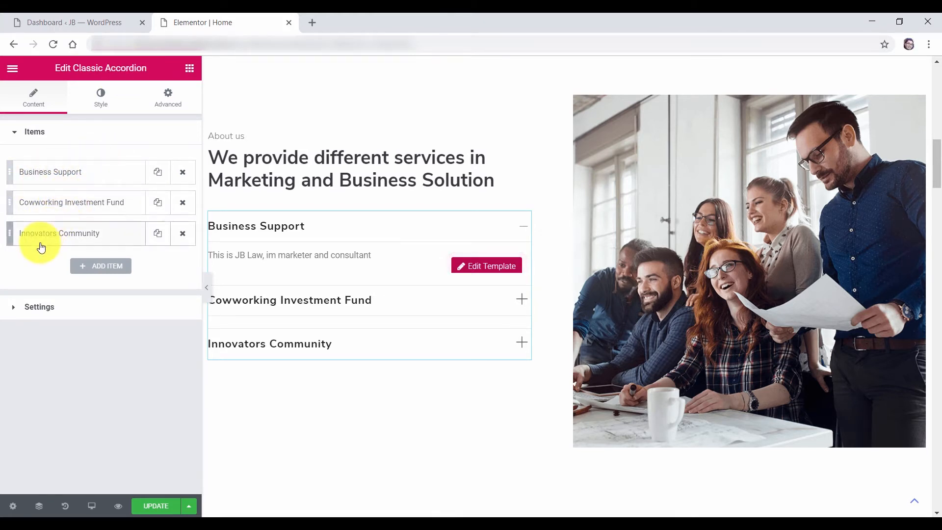
# Give Business Support a ui-2_chart-bar-52 icon and area-chart active icon, testing both states in the preview
pyautogui.click(47, 177)
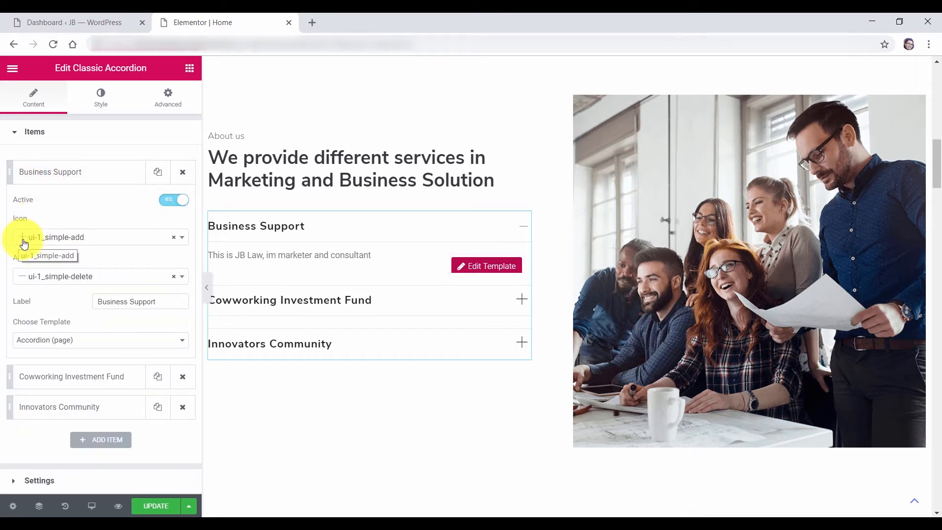
pyautogui.click(525, 235)
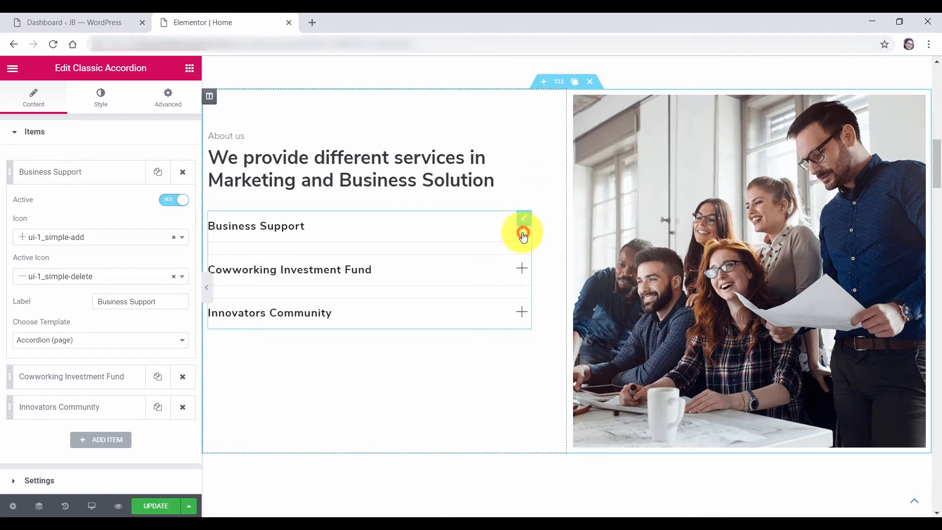
pyautogui.click(78, 245)
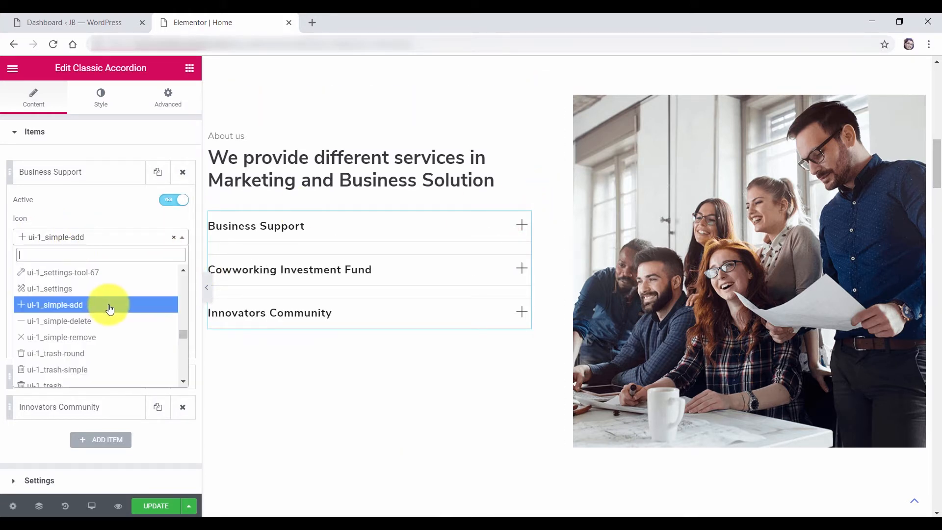
pyautogui.scroll(-10, 110, 310)
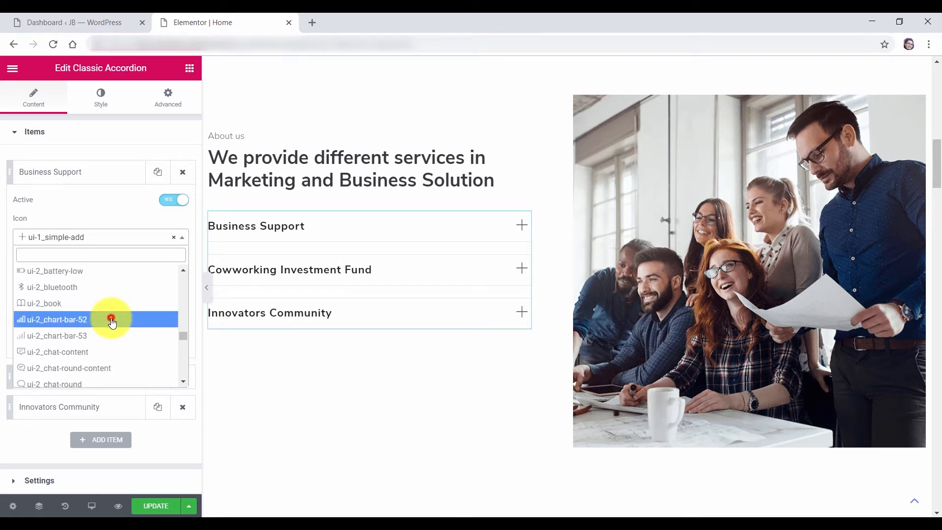
pyautogui.click(111, 319)
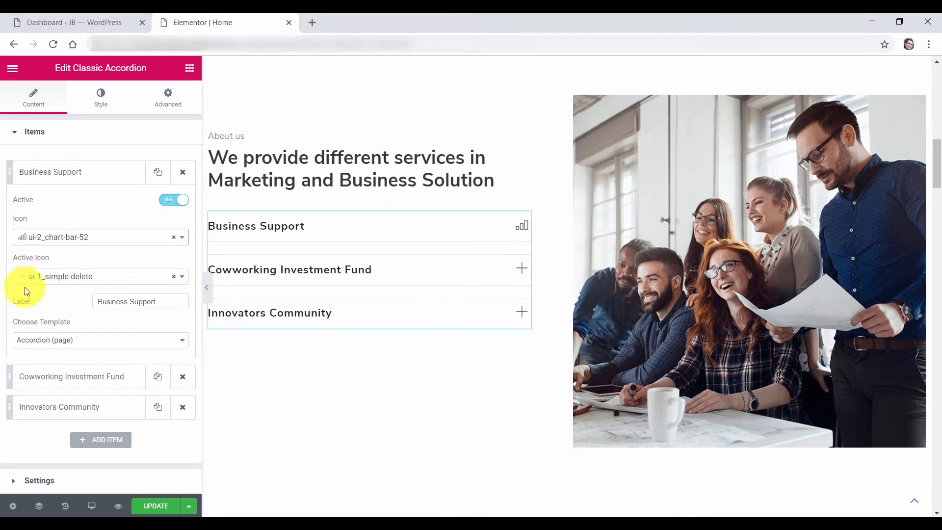
pyautogui.click(52, 274)
pyautogui.click(57, 278)
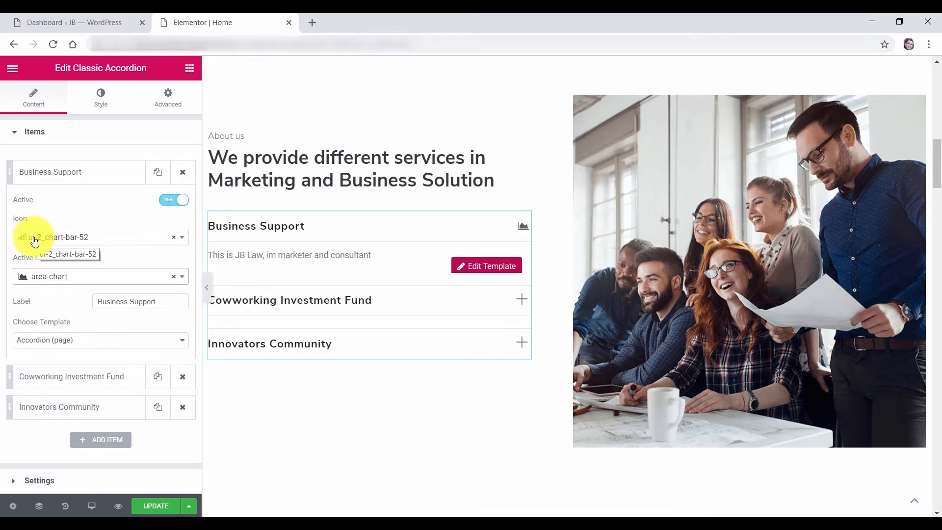
pyautogui.click(277, 226)
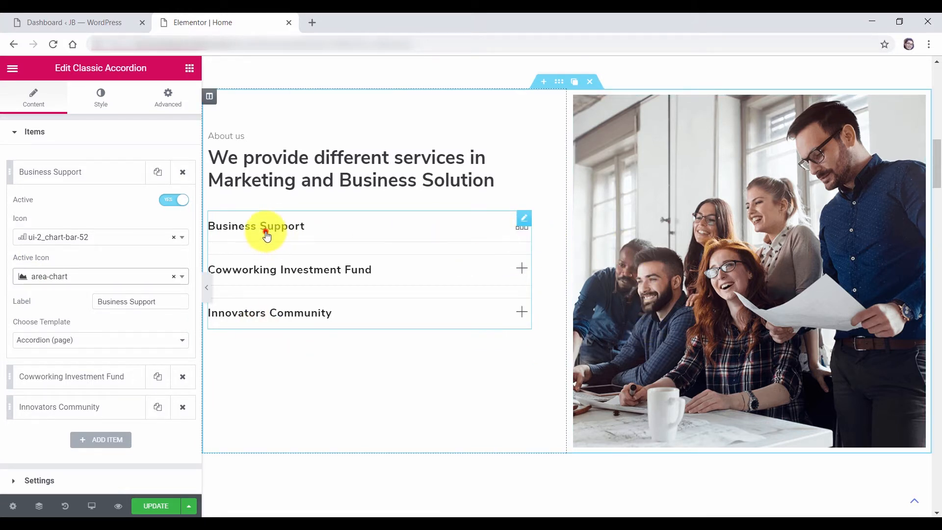
pyautogui.click(266, 234)
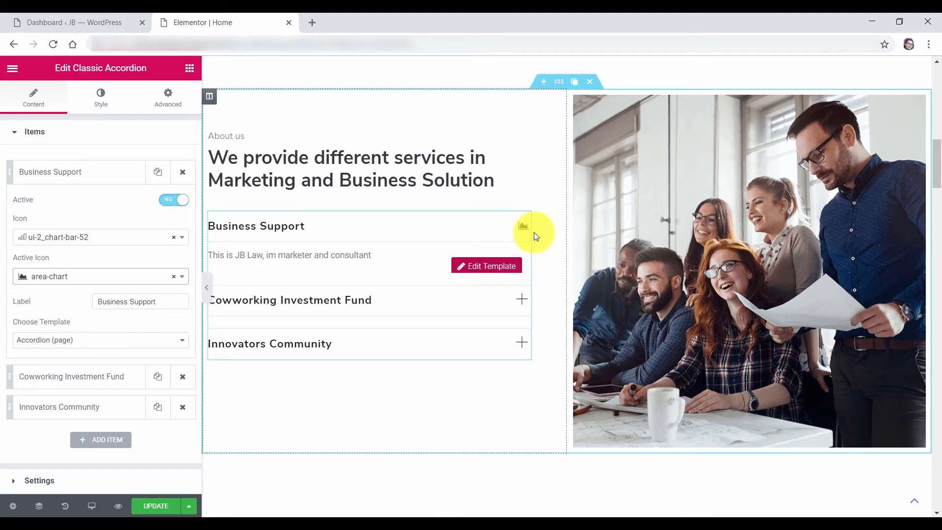
# Check the Business Support label and keep Accordion (page) as its template
pyautogui.click(89, 174)
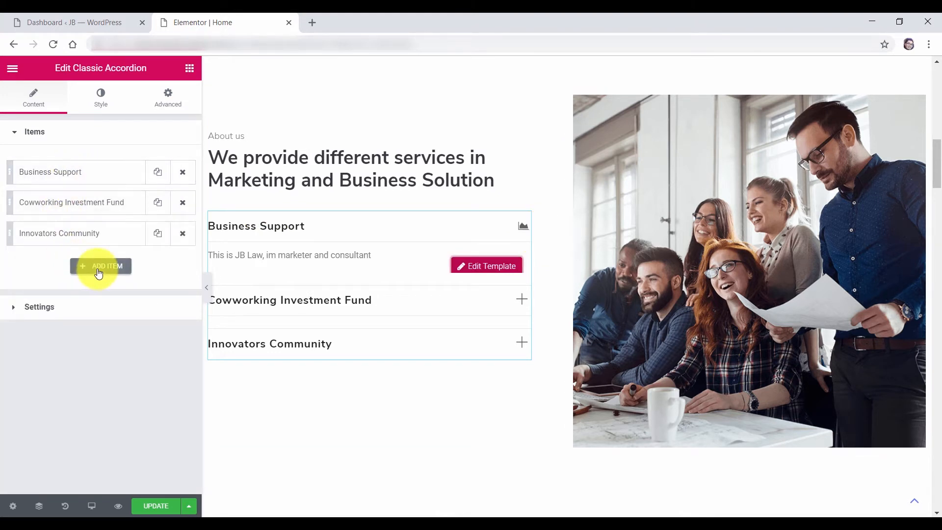
pyautogui.click(66, 180)
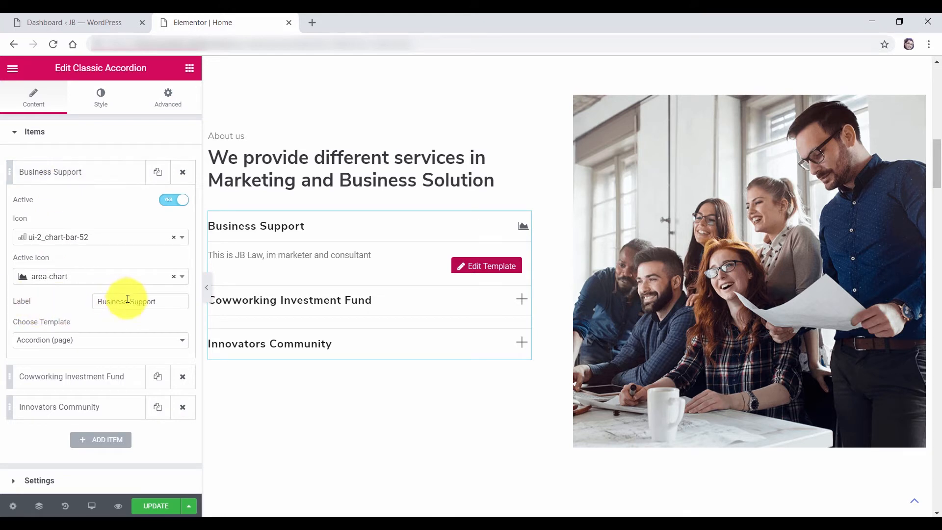
pyautogui.click(148, 301)
pyautogui.click(155, 300)
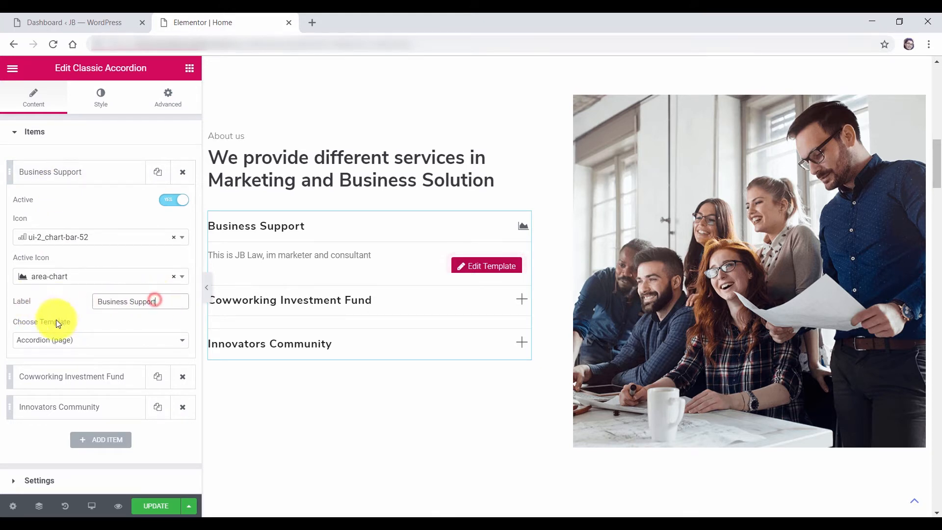
pyautogui.click(44, 345)
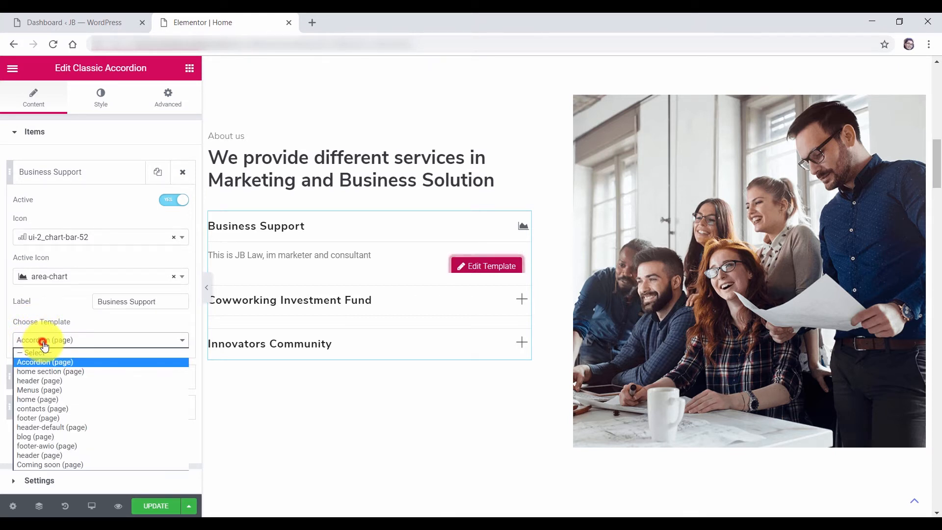
pyautogui.click(63, 366)
# Test expanding Innovators Community and Cowworking Investment Fund in the preview, then go to the WordPress dashboard
pyautogui.click(71, 406)
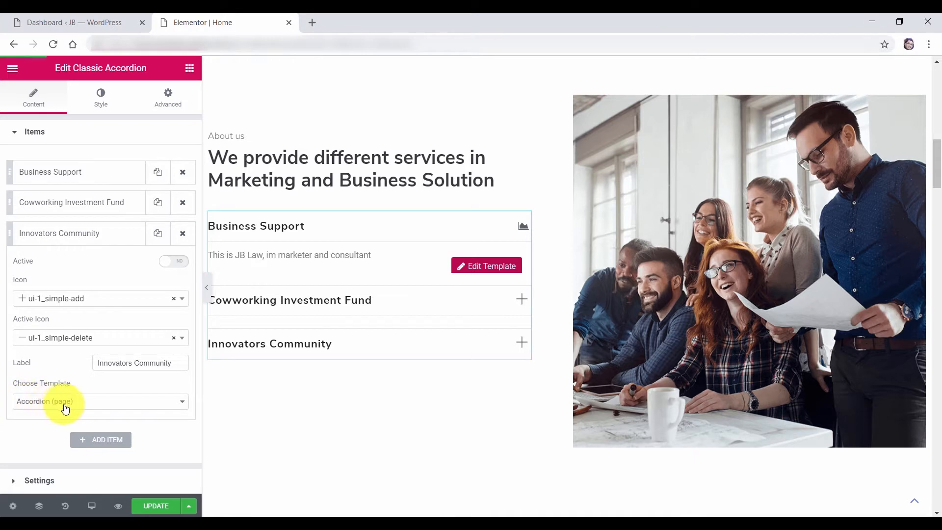
pyautogui.click(310, 343)
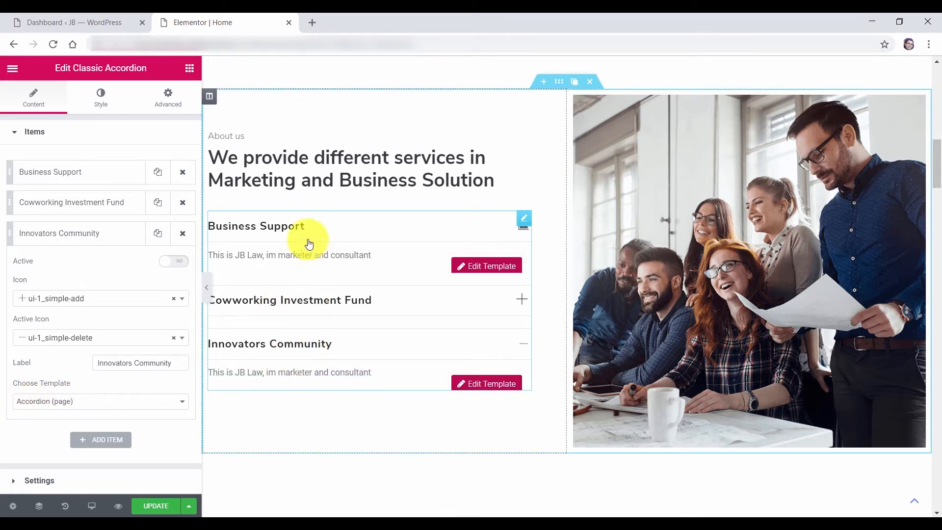
pyautogui.click(288, 348)
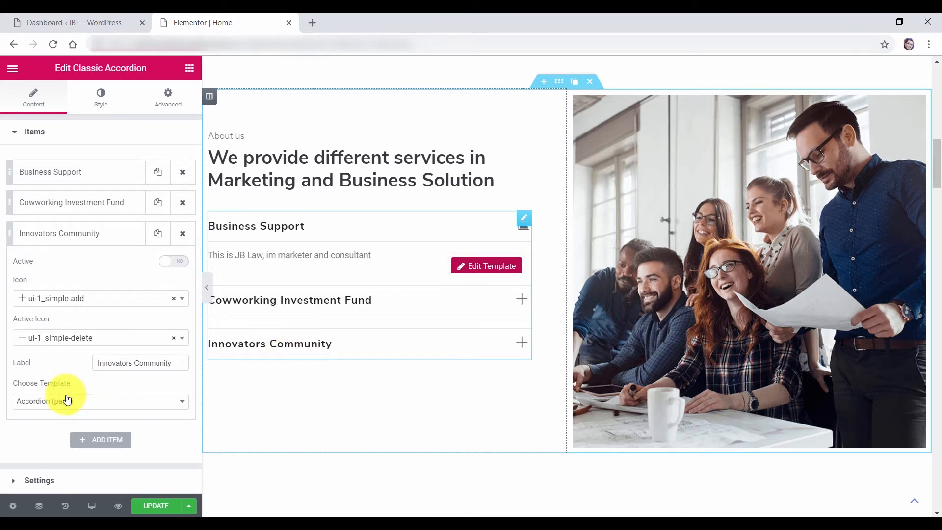
pyautogui.click(301, 299)
pyautogui.click(289, 395)
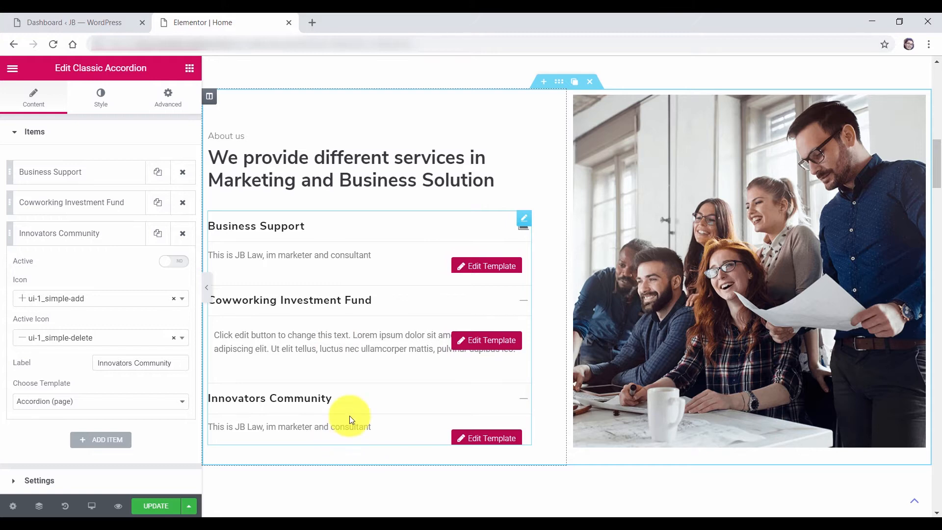
pyautogui.click(78, 24)
pyautogui.moveTo(37, 435)
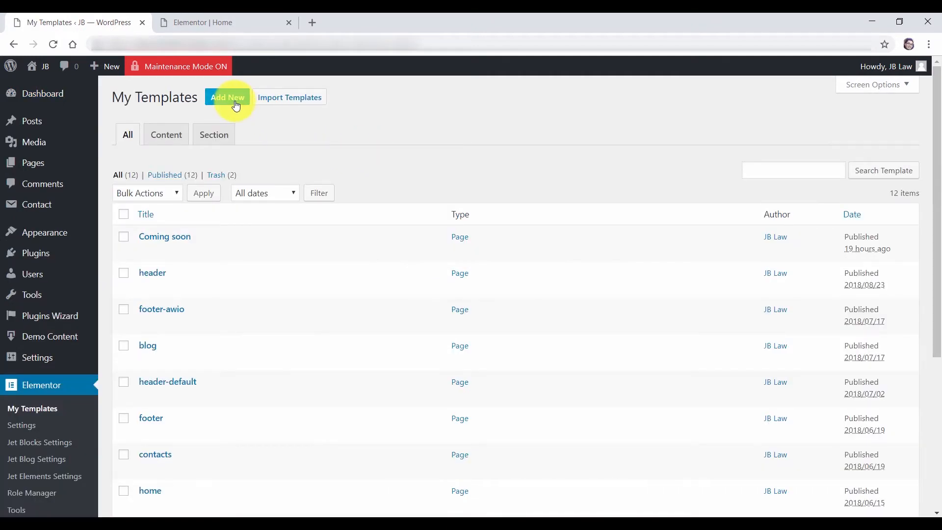
# Create two new templates and open the Accordion2 template in Elementor
pyautogui.middleClick(230, 100)
pyautogui.middleClick(222, 102)
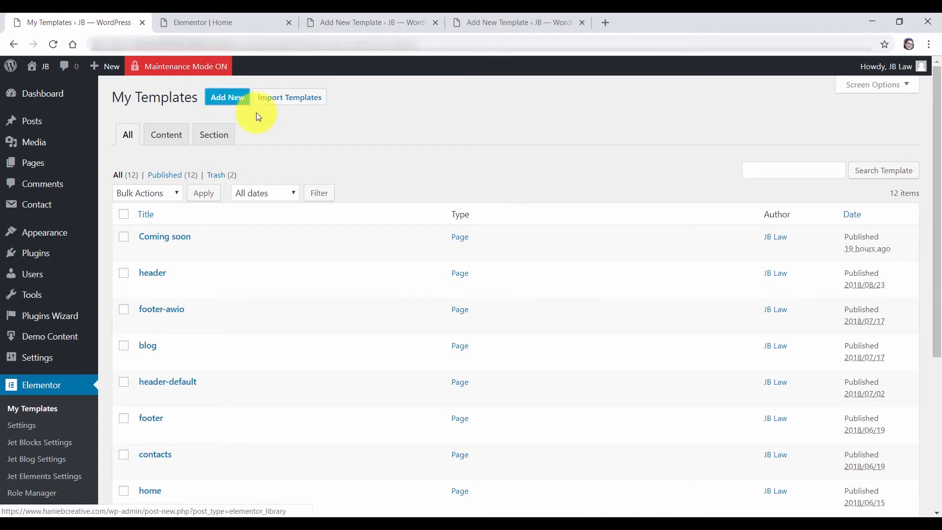
pyautogui.click(375, 22)
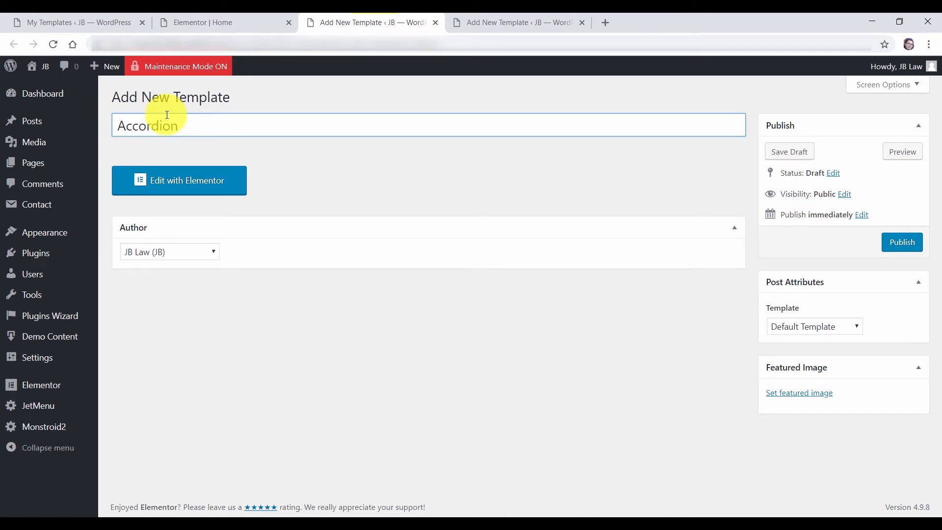
pyautogui.click(192, 184)
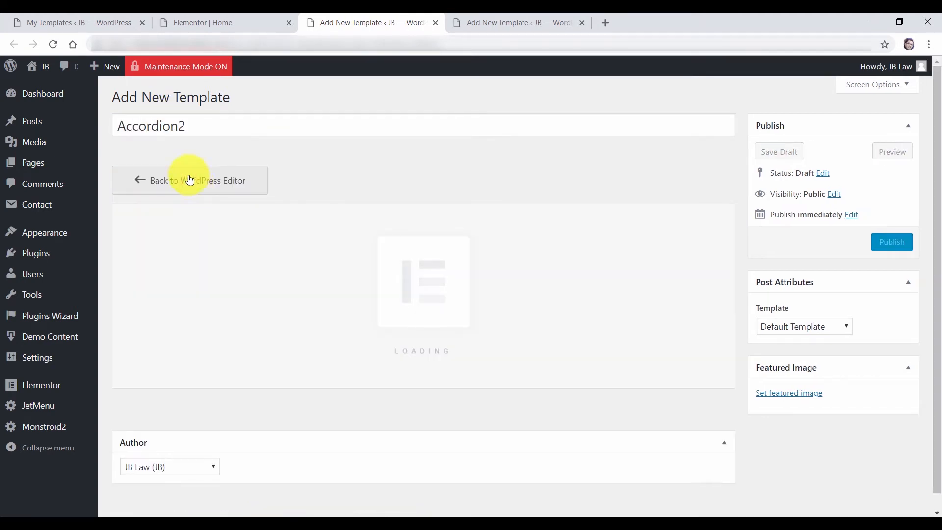
# Title the second template Accordion3 and open it in Elementor
pyautogui.click(499, 25)
pyautogui.click(216, 124)
pyautogui.write('Accordion2')
pyautogui.press('BackSpace')
pyautogui.write('3')
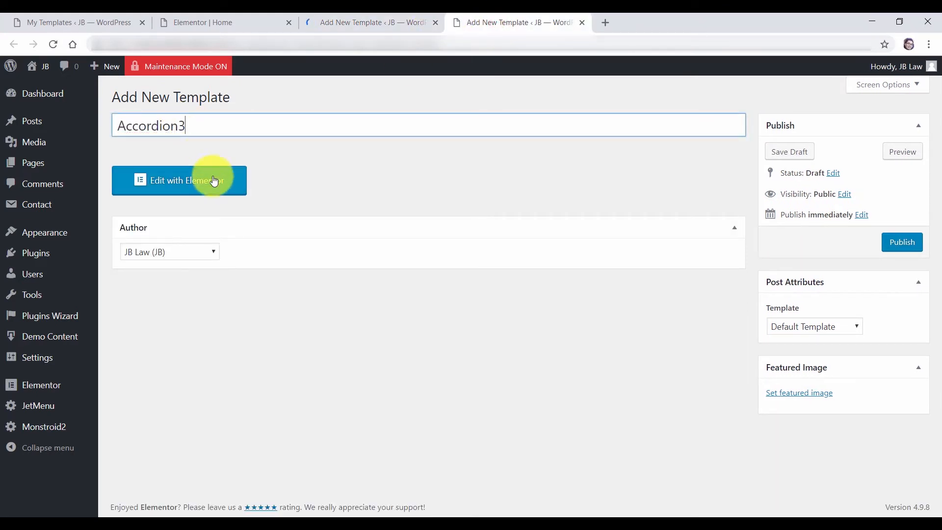
pyautogui.click(211, 179)
pyautogui.click(369, 24)
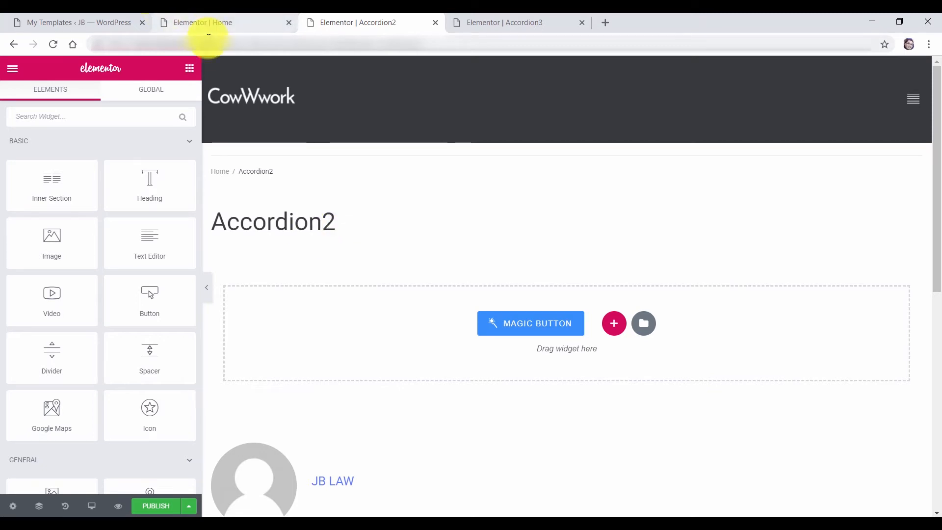
# Add a text block with new placeholder text to Accordion2 and close its editor
pyautogui.click(213, 23)
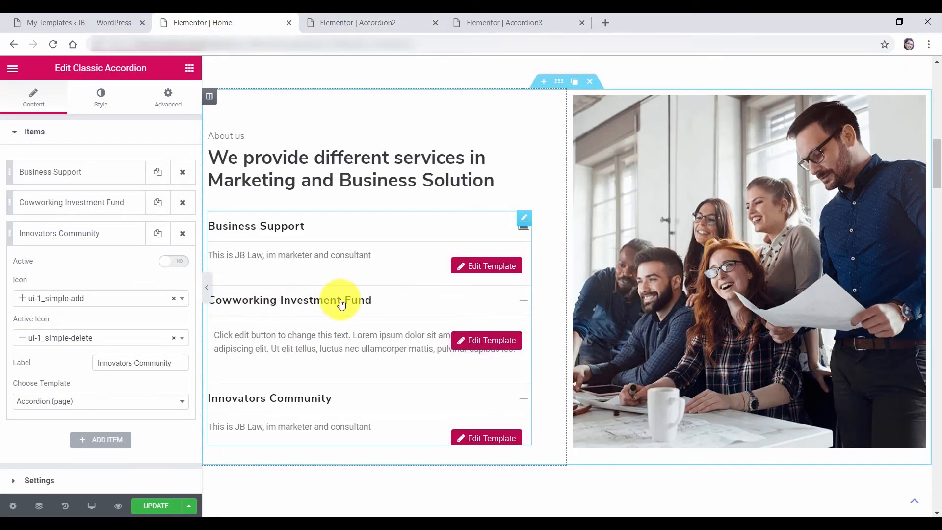
pyautogui.click(340, 20)
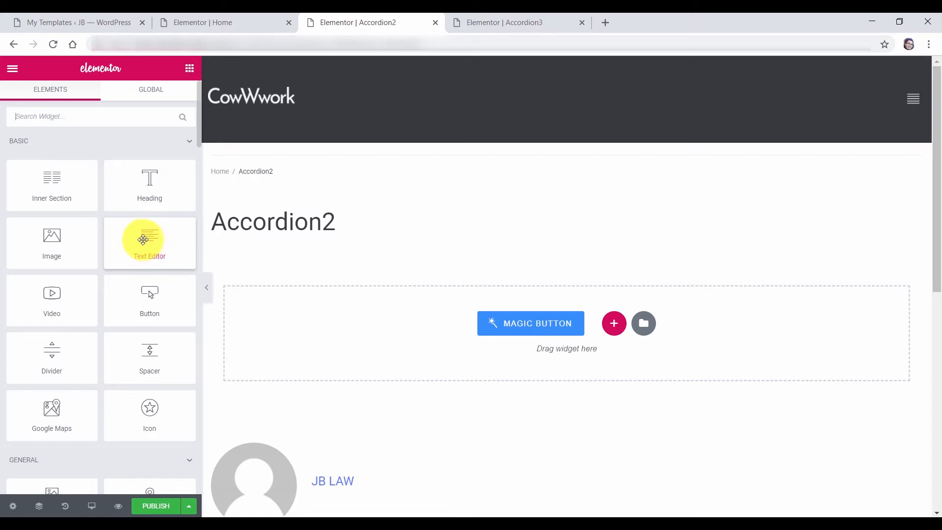
pyautogui.moveTo(142, 240); pyautogui.dragTo(511, 301)
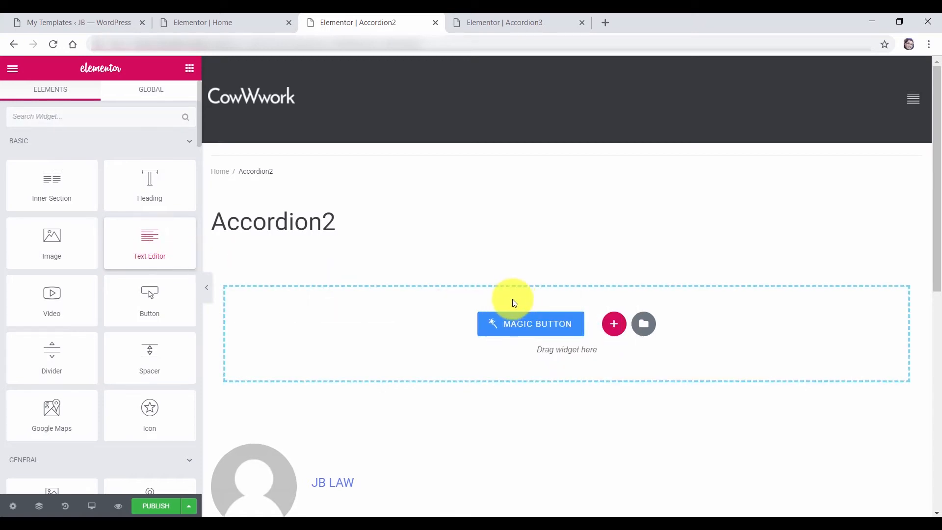
pyautogui.click(355, 263)
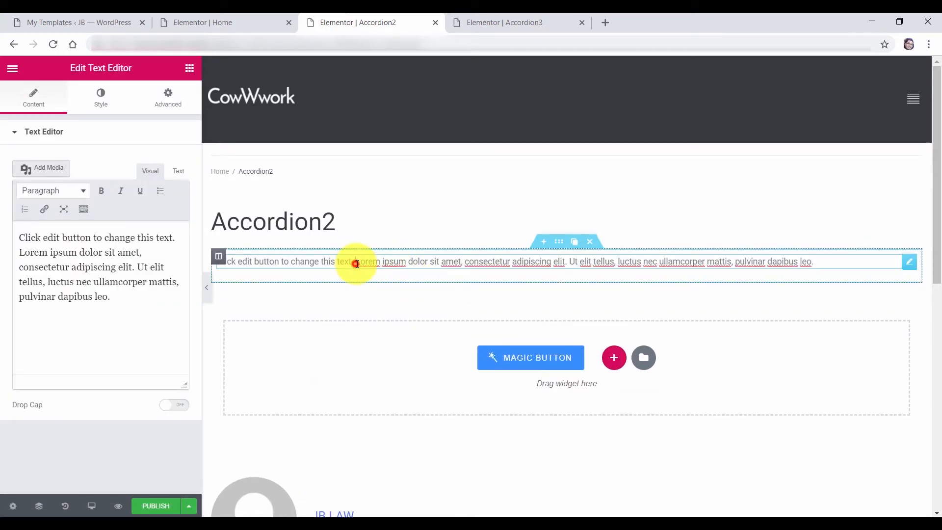
pyautogui.moveTo(729, 263); pyautogui.dragTo(358, 259)
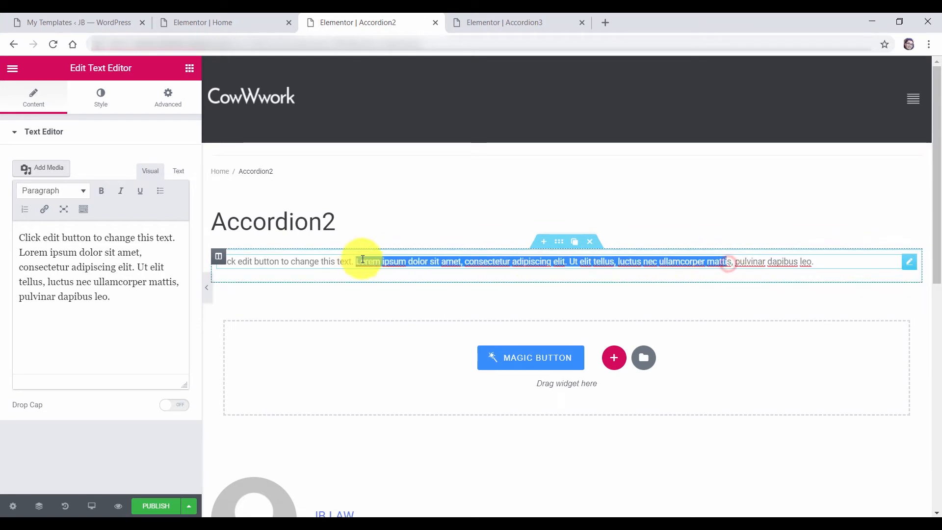
pyautogui.write('Lasddddddddddddddddddddddddadadadad')
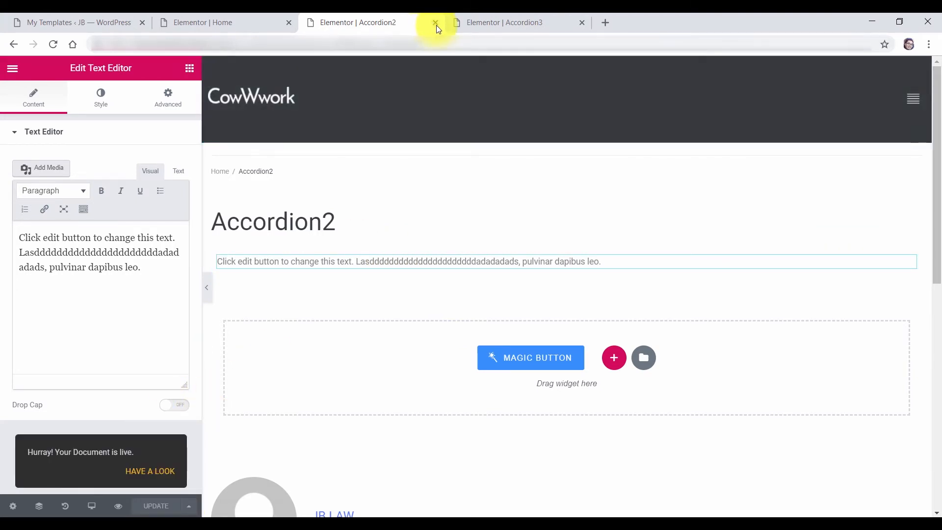
pyautogui.click(436, 24)
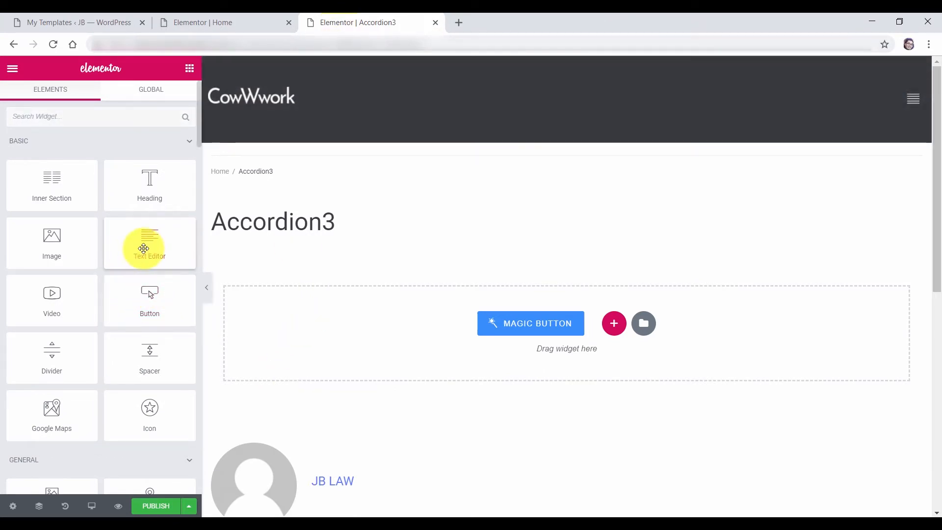
# Add a text block reading 'test' to the Accordion3 template
pyautogui.moveTo(143, 245); pyautogui.dragTo(531, 329)
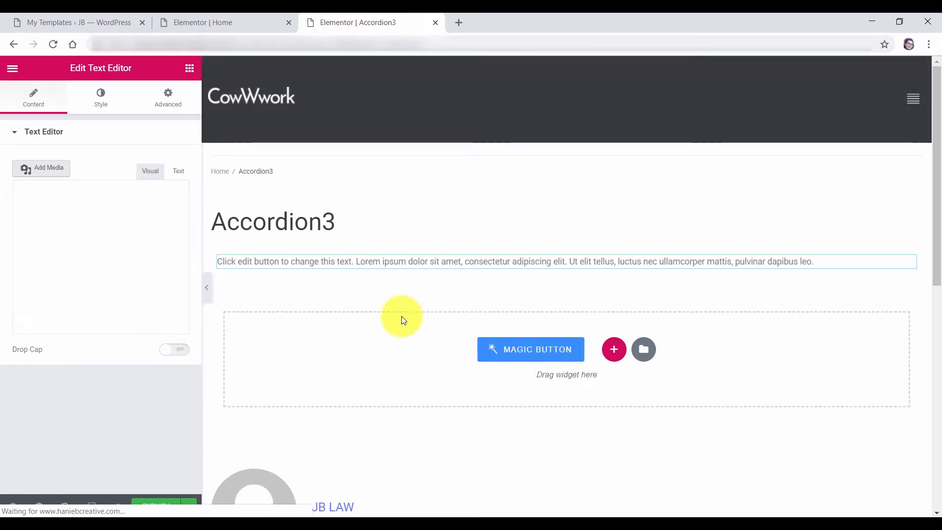
pyautogui.moveTo(434, 265); pyautogui.dragTo(263, 264)
pyautogui.write('sda')
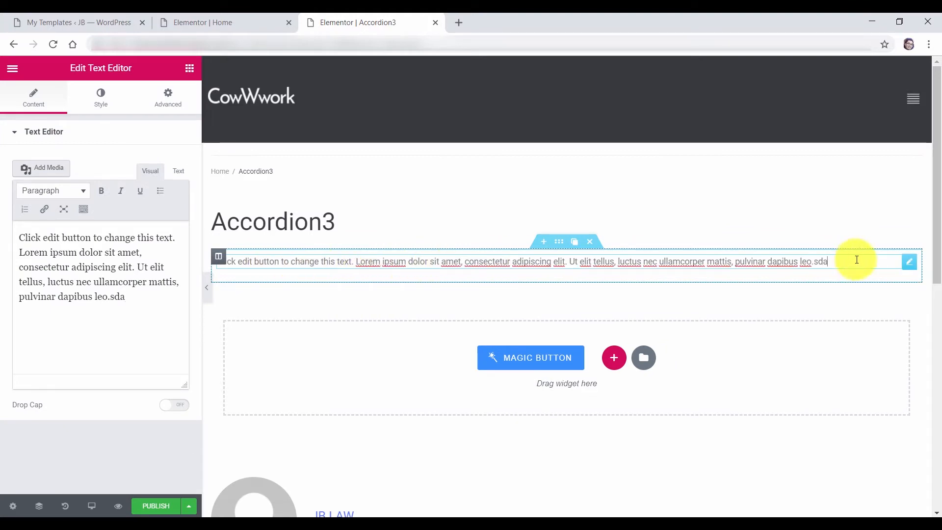
pyautogui.moveTo(831, 262); pyautogui.dragTo(181, 273)
pyautogui.click(224, 265)
pyautogui.click(302, 263)
pyautogui.tripleClick(42, 284)
pyautogui.write('test')
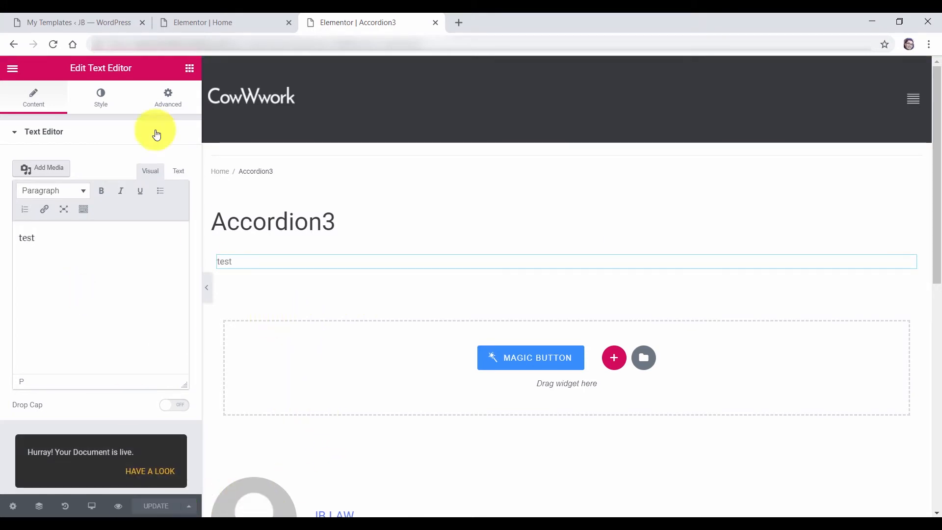
pyautogui.click(76, 22)
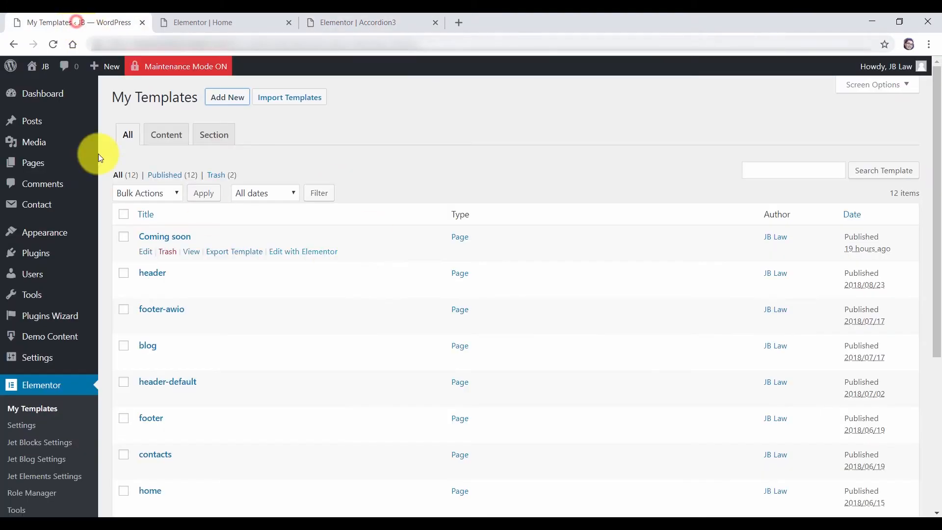
# Refresh My Templates to list Accordion2 and Accordion3, then update and reload the Home page editor
pyautogui.click(54, 44)
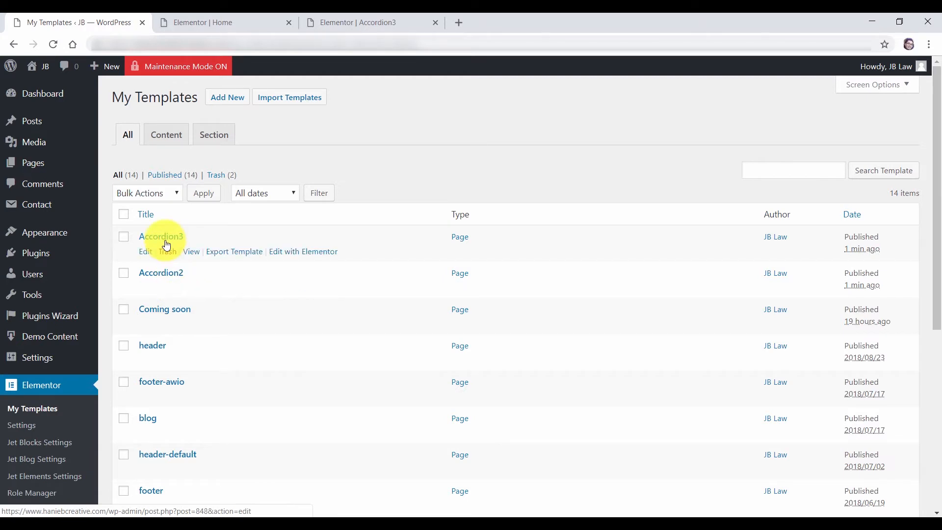
pyautogui.scroll(-6, 166, 245)
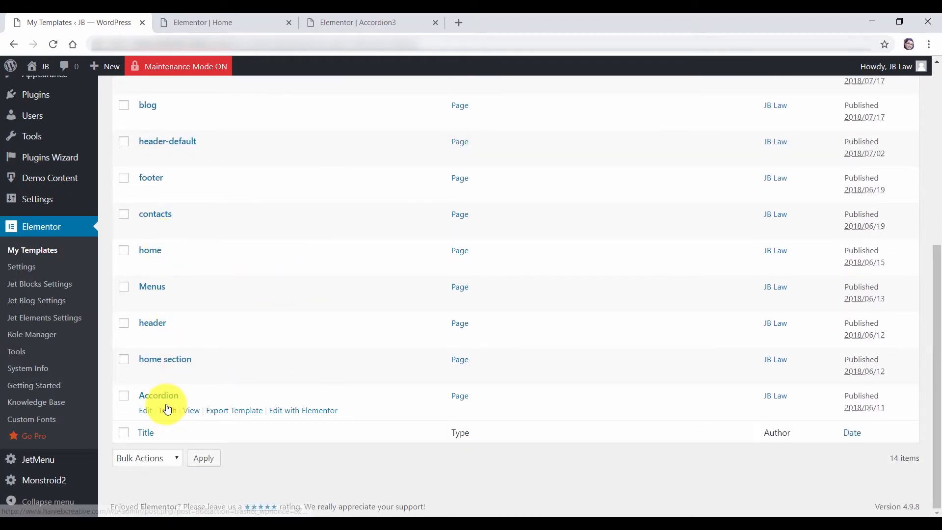
pyautogui.click(167, 410)
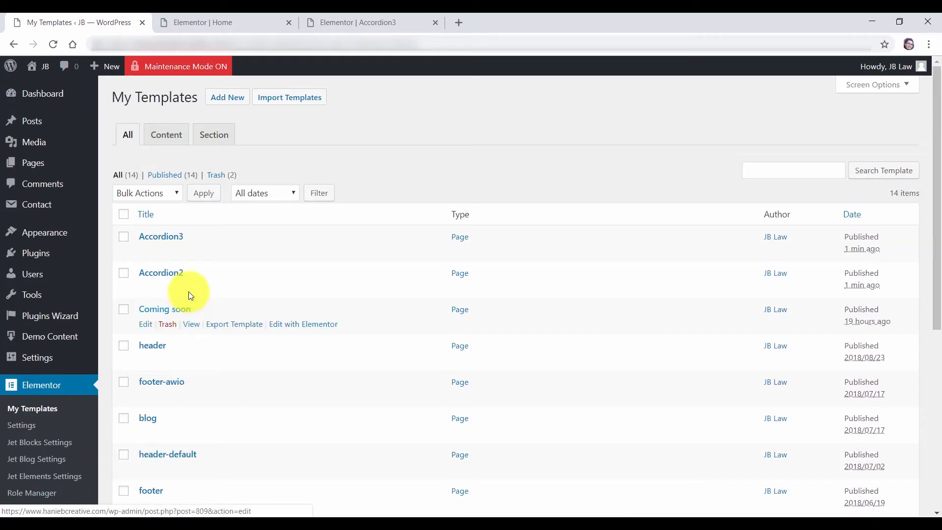
pyautogui.click(222, 21)
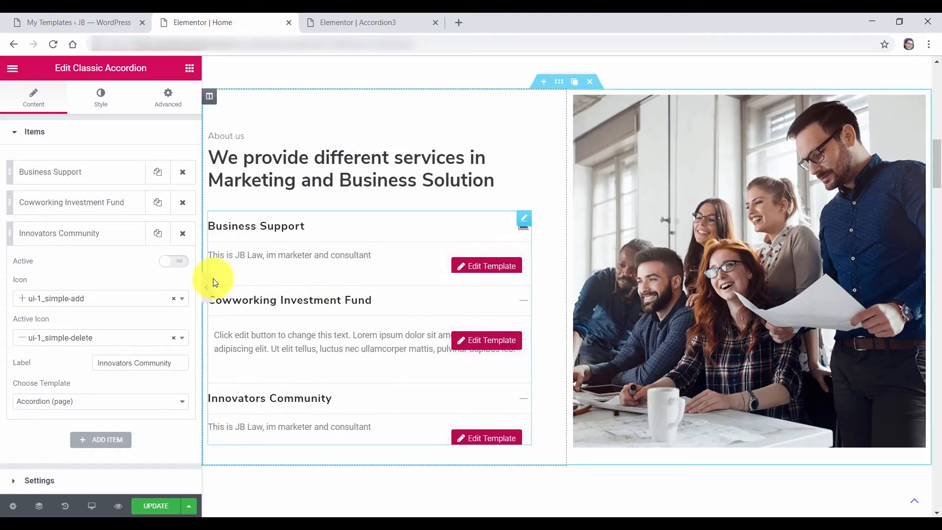
pyautogui.click(169, 510)
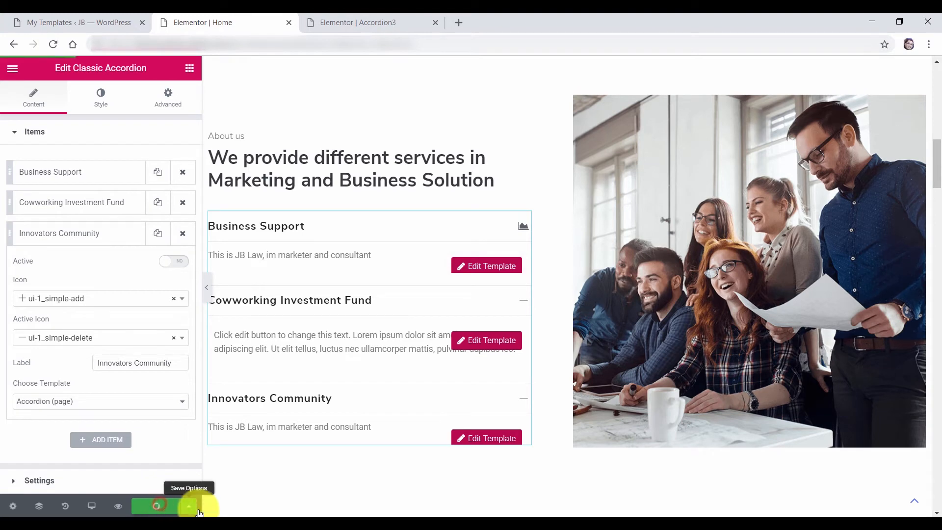
pyautogui.click(53, 45)
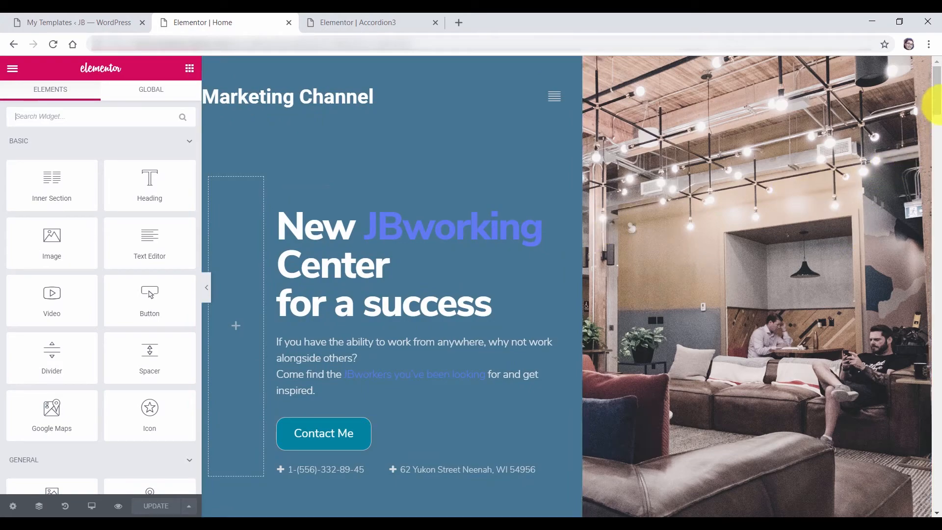
# Assign Accordion2 to Cowworking Investment Fund and Accordion3 to Innovators Community, then expand both in the preview
pyautogui.moveTo(938, 93); pyautogui.dragTo(939, 162)
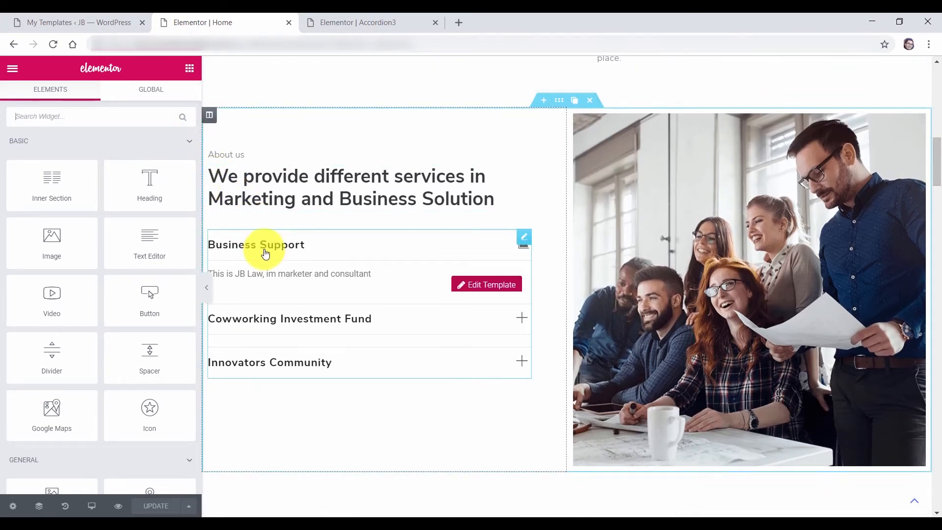
pyautogui.click(274, 265)
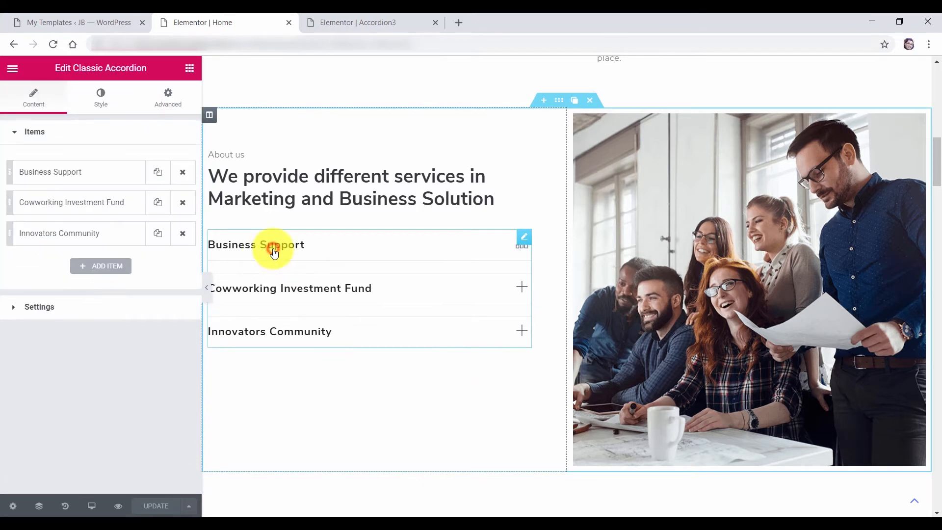
pyautogui.click(46, 175)
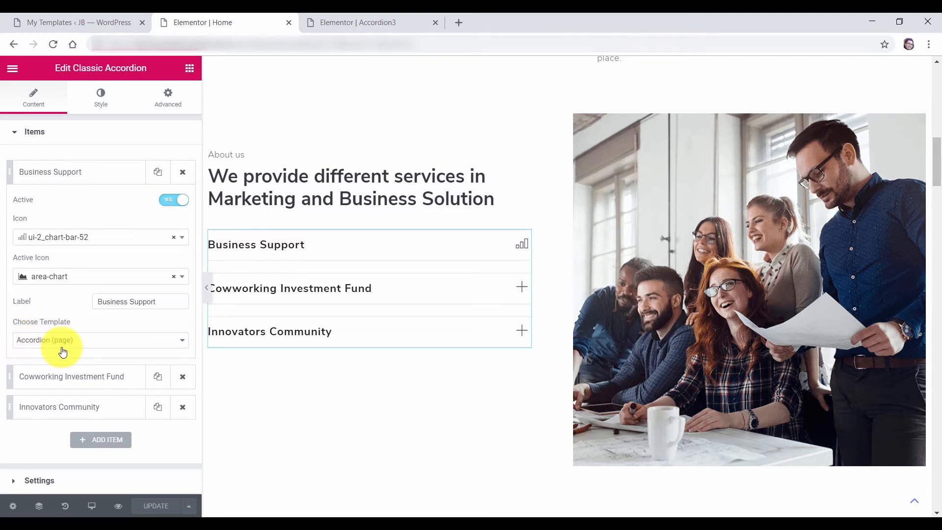
pyautogui.click(69, 376)
pyautogui.click(63, 373)
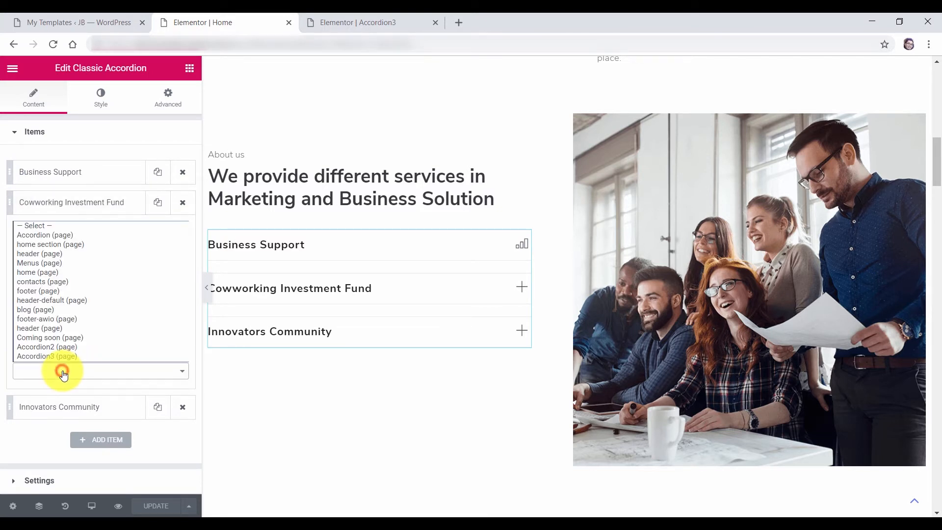
pyautogui.click(54, 347)
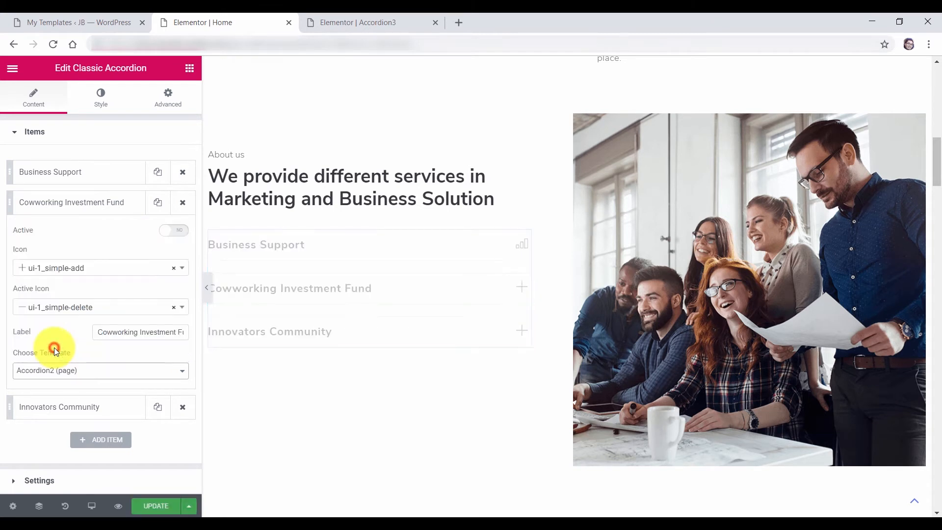
pyautogui.click(55, 203)
pyautogui.click(58, 236)
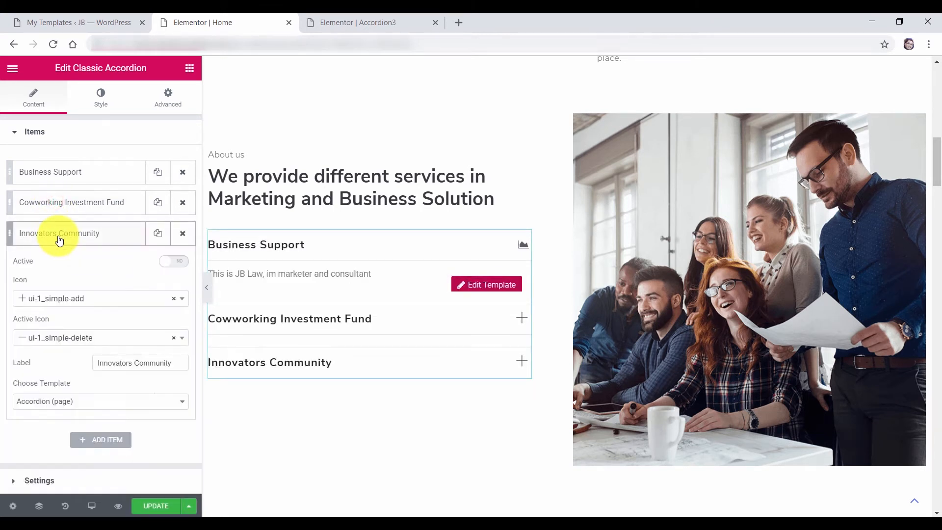
pyautogui.click(60, 408)
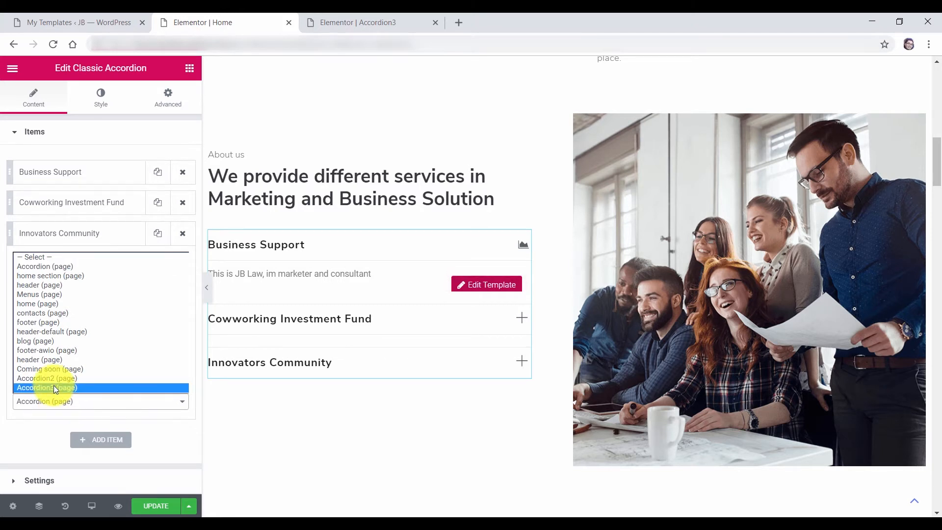
pyautogui.click(54, 387)
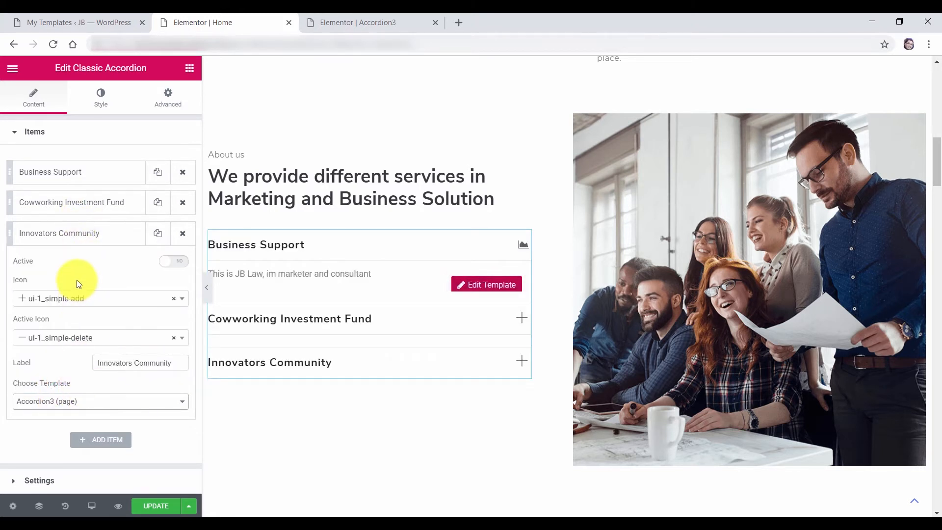
pyautogui.click(65, 232)
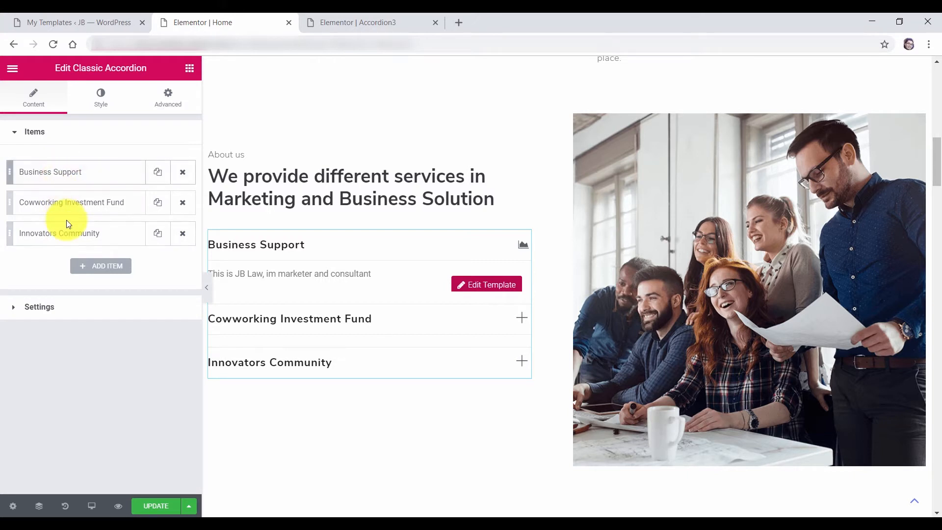
pyautogui.click(283, 324)
pyautogui.click(282, 415)
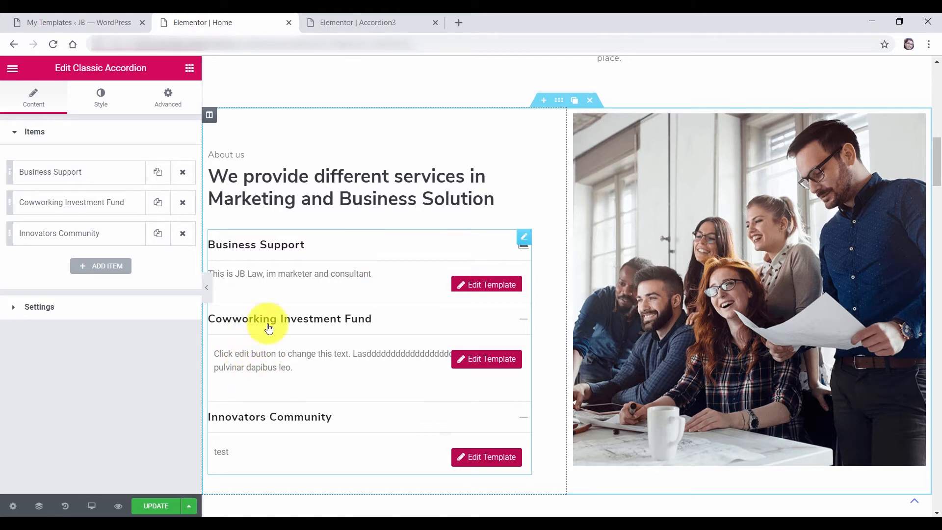
# Rewrite Accordion2's text to 'This is accordion 2. bla bla bla', save it, and re-expand both items
pyautogui.click(477, 364)
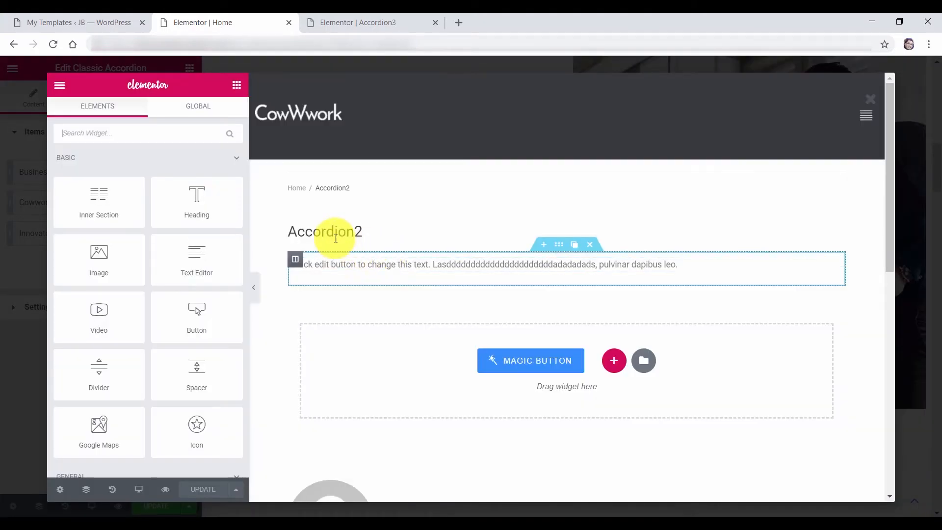
pyautogui.click(368, 264)
pyautogui.moveTo(688, 267); pyautogui.dragTo(273, 255)
pyautogui.click(446, 267)
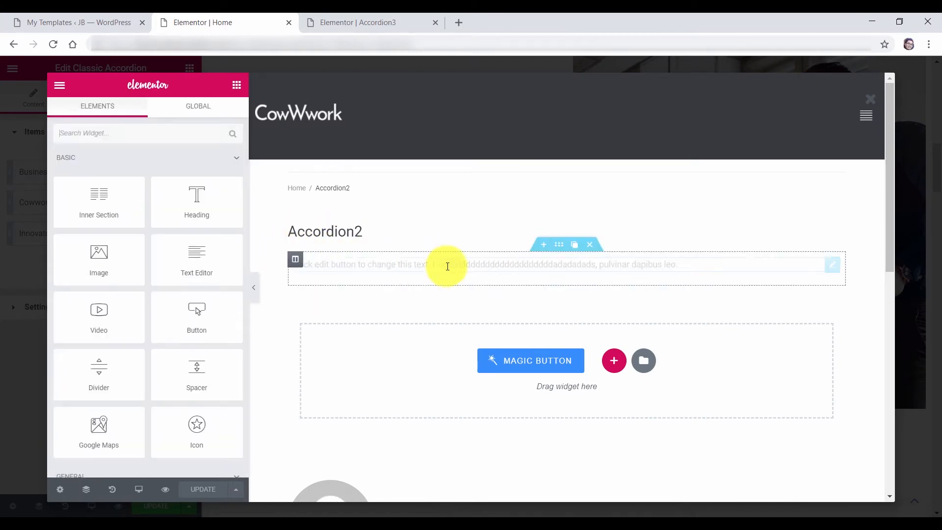
pyautogui.click(383, 264)
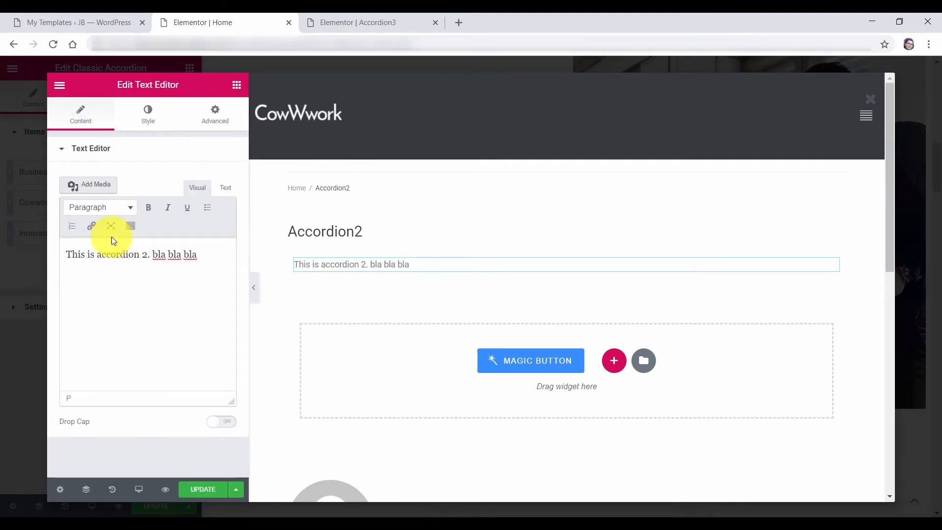
pyautogui.click(208, 491)
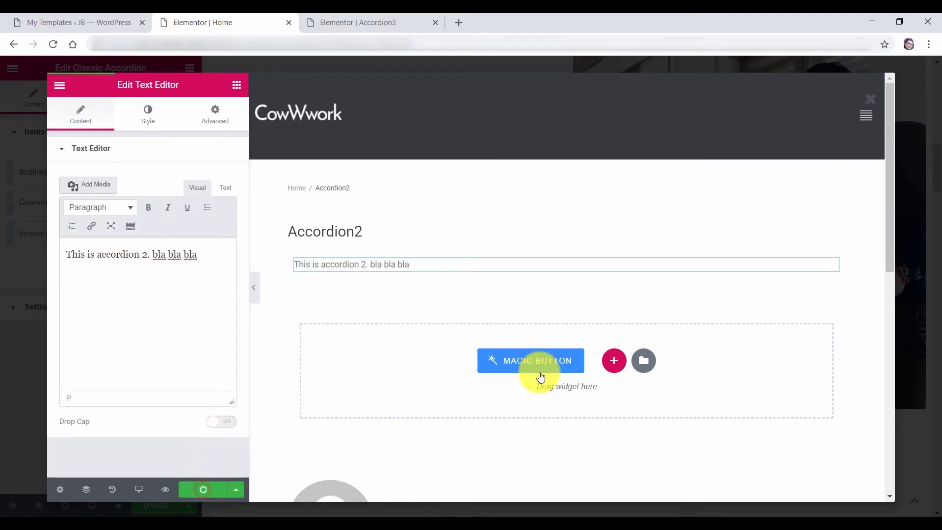
pyautogui.click(870, 102)
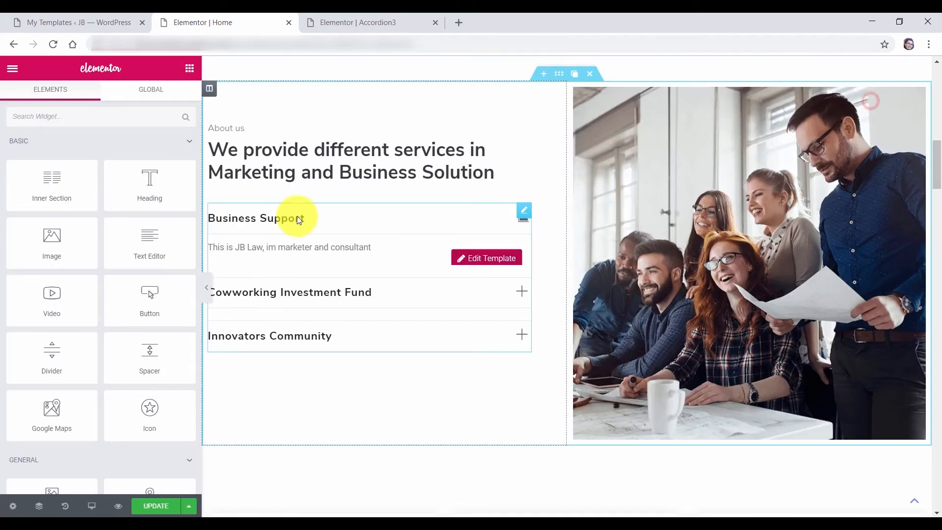
pyautogui.click(324, 299)
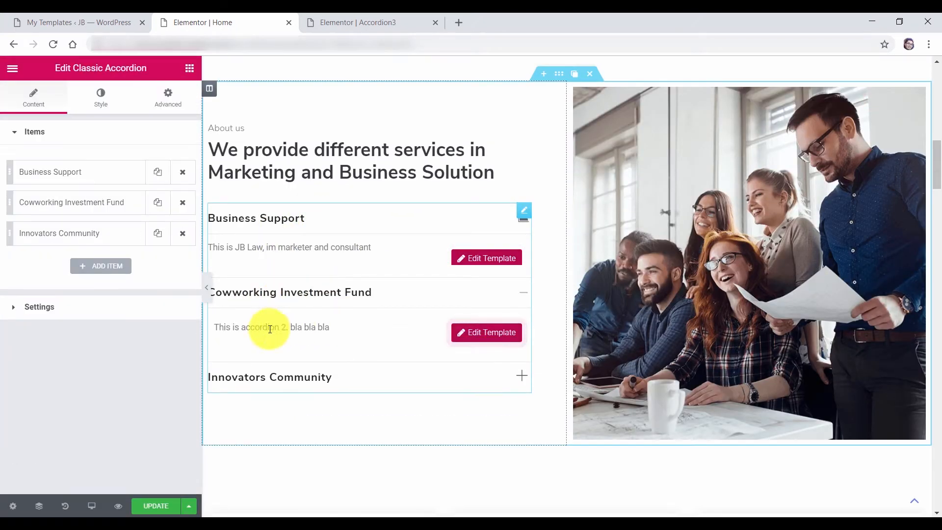
pyautogui.click(311, 378)
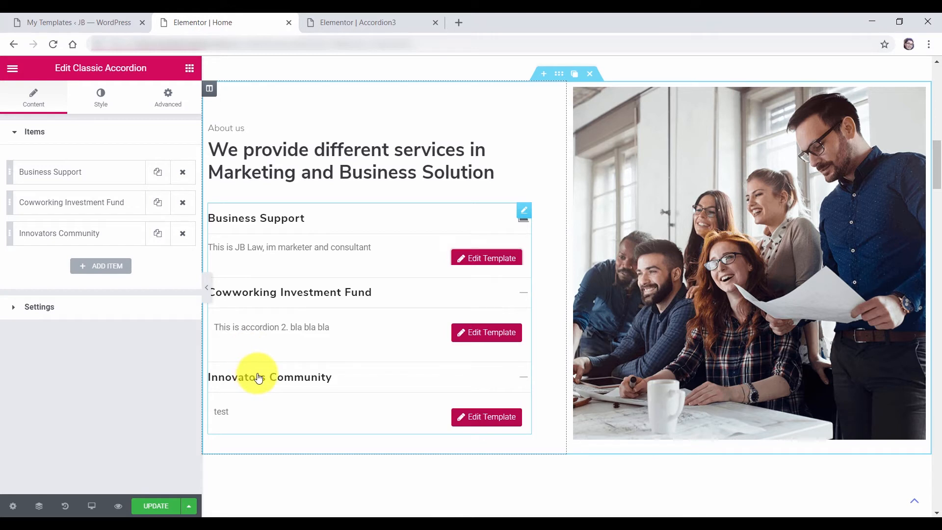
pyautogui.click(100, 269)
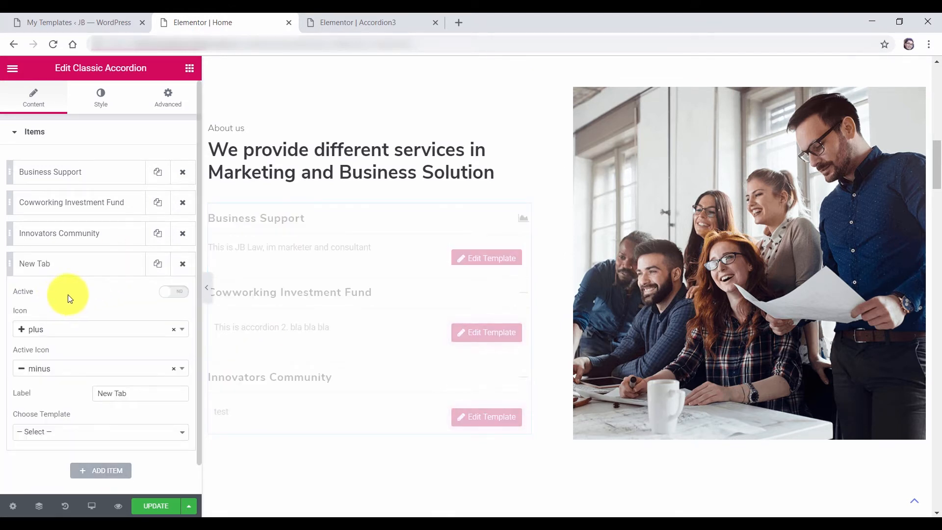
pyautogui.moveTo(143, 394); pyautogui.dragTo(93, 389)
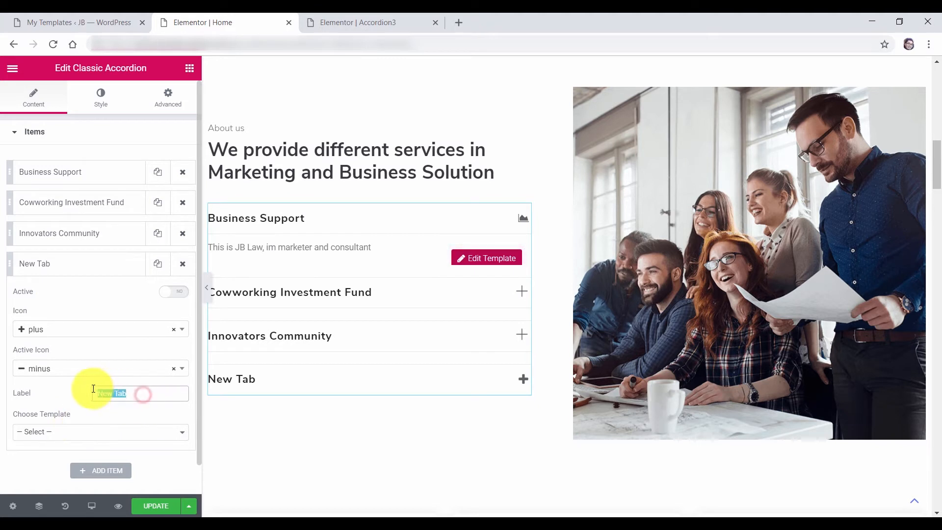
pyautogui.write('Marketing')
pyautogui.click(67, 433)
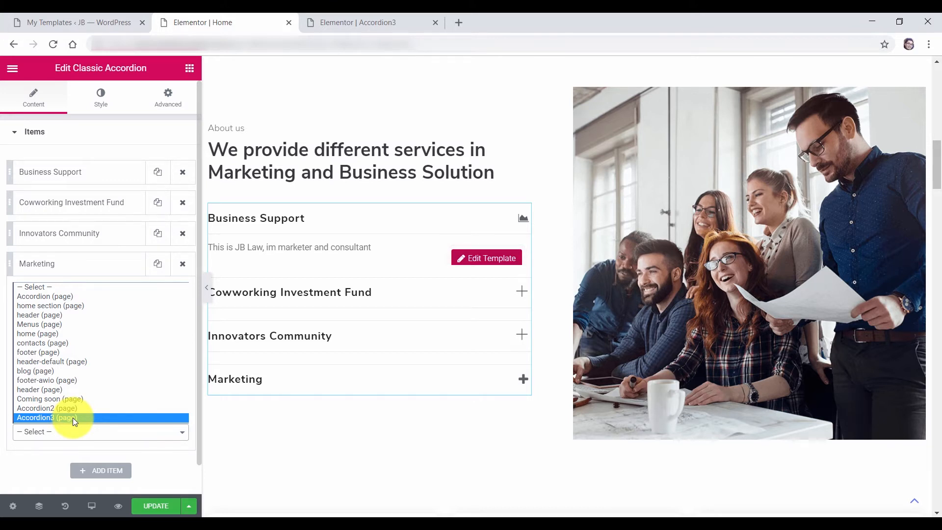
pyautogui.click(35, 450)
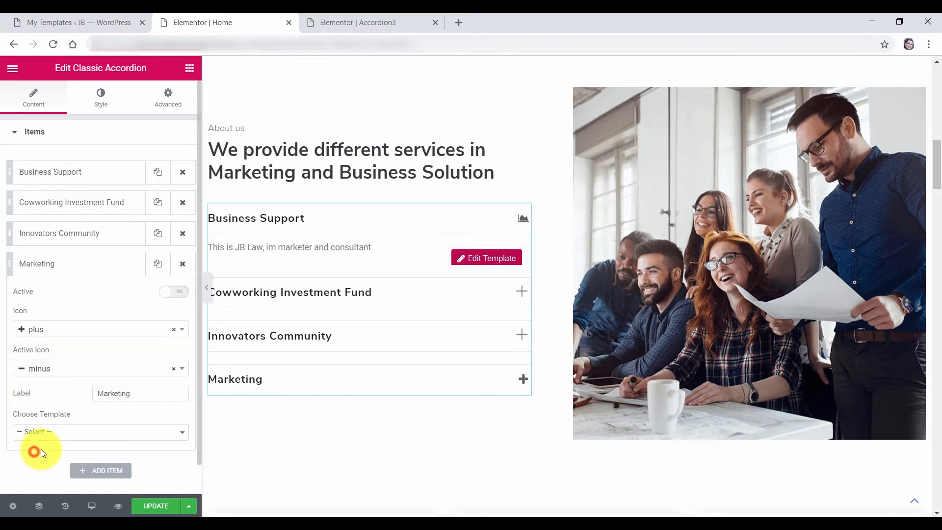
pyautogui.click(42, 265)
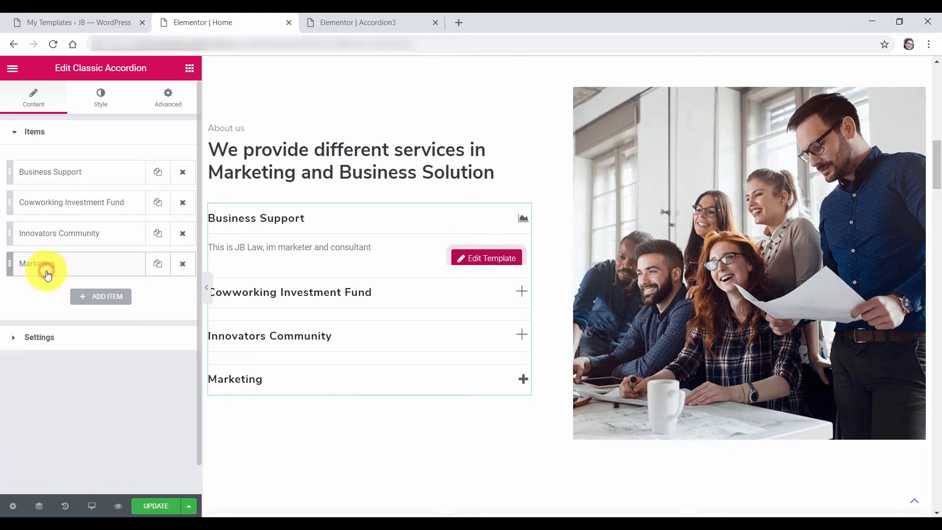
pyautogui.click(182, 268)
pyautogui.scroll(3, 355, 249)
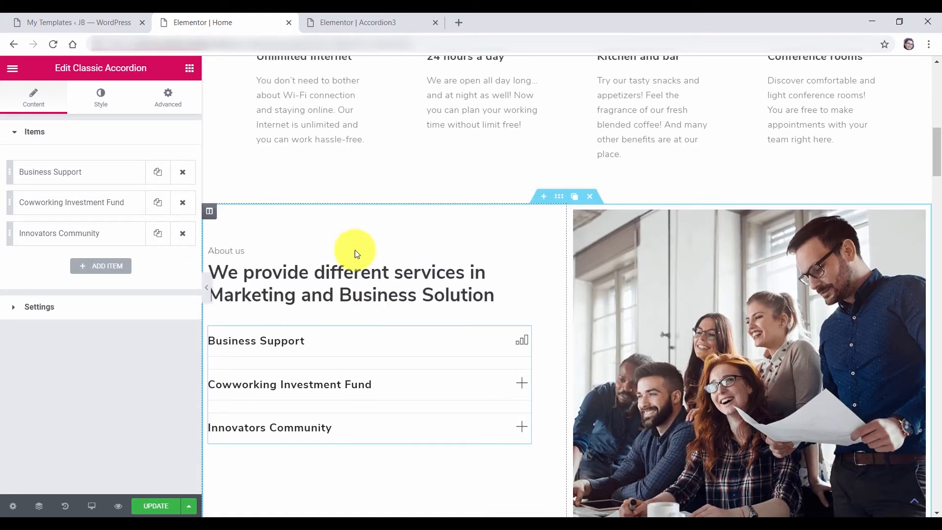
pyautogui.scroll(-1, 353, 253)
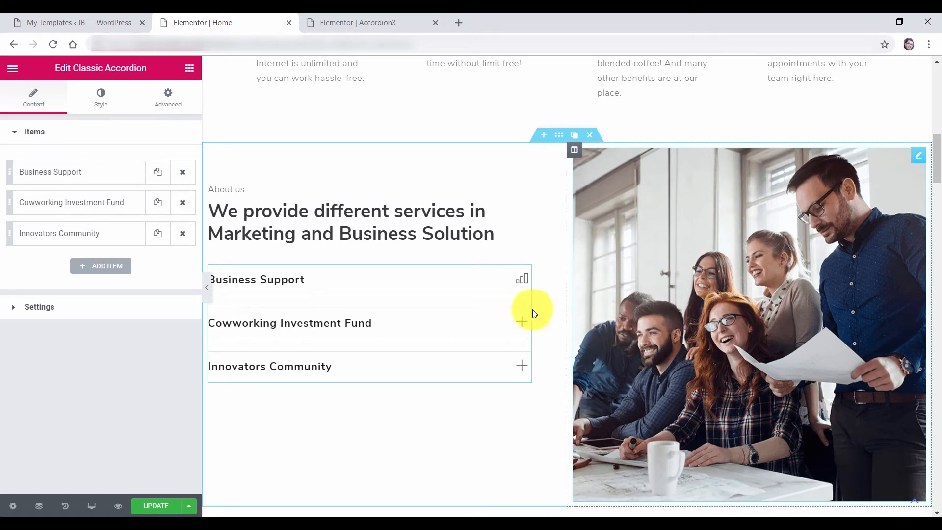
# Replace the right-column photo with the laptop image img2-1.png from the Media Library
pyautogui.click(716, 296)
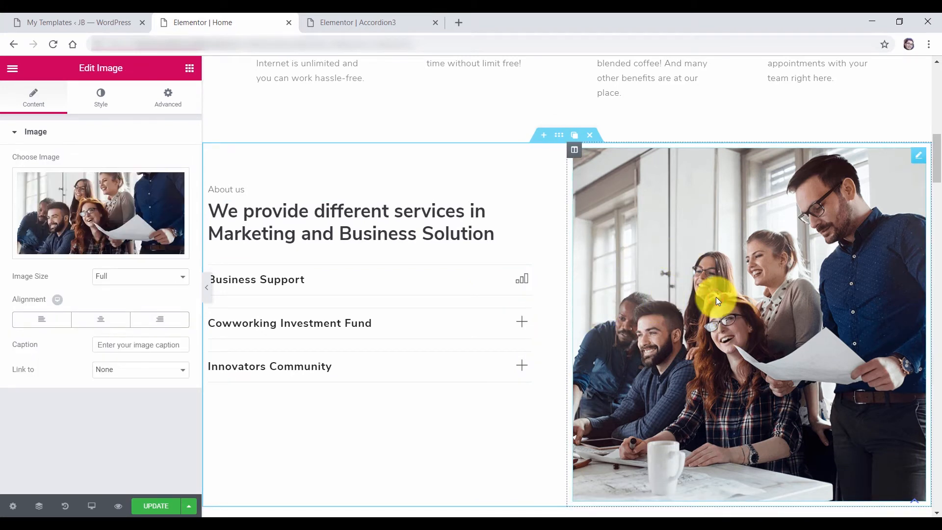
pyautogui.click(119, 200)
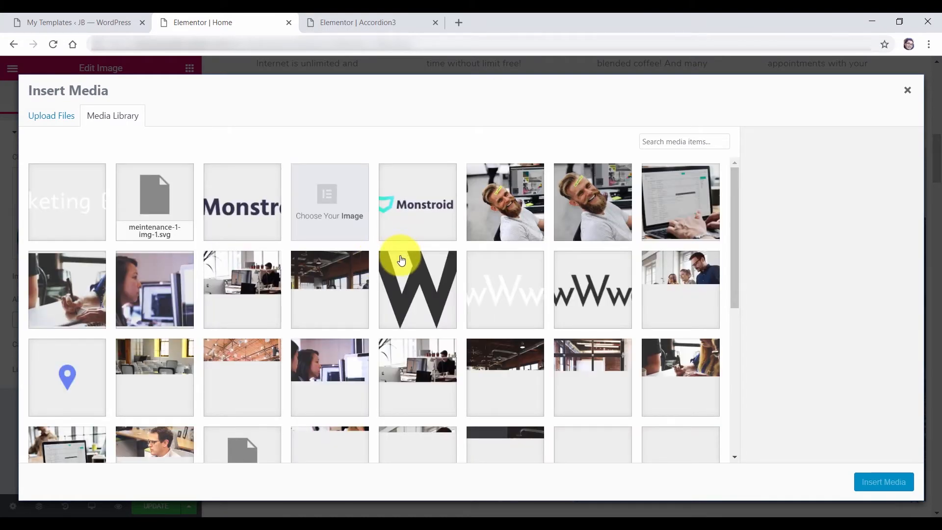
pyautogui.scroll(-2, 401, 260)
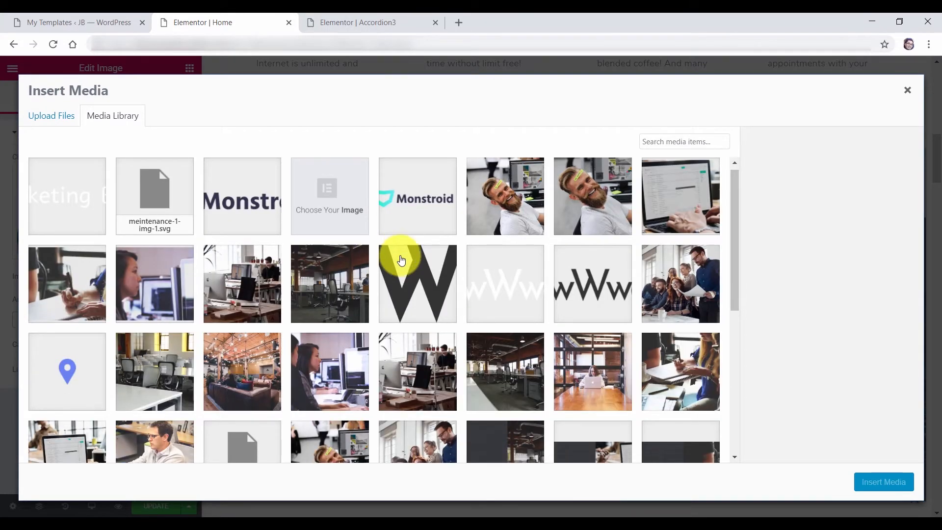
pyautogui.click(73, 407)
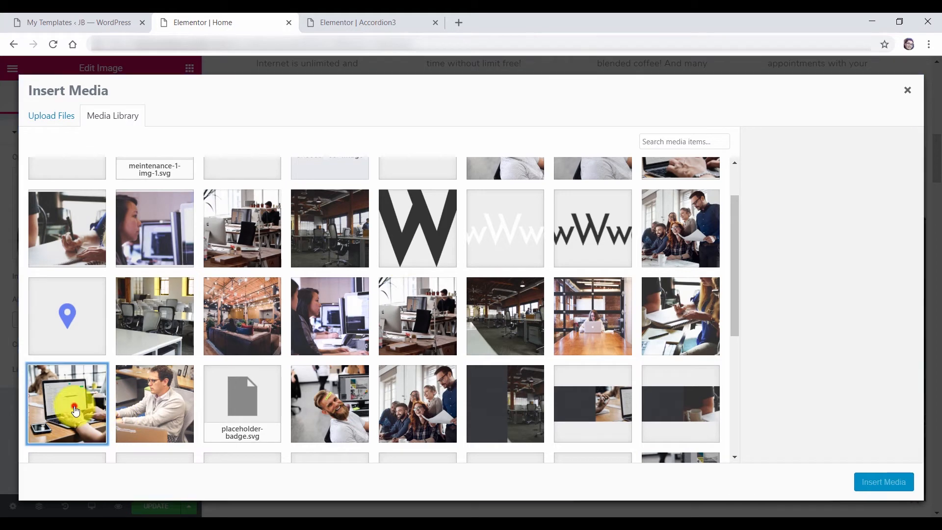
pyautogui.click(858, 485)
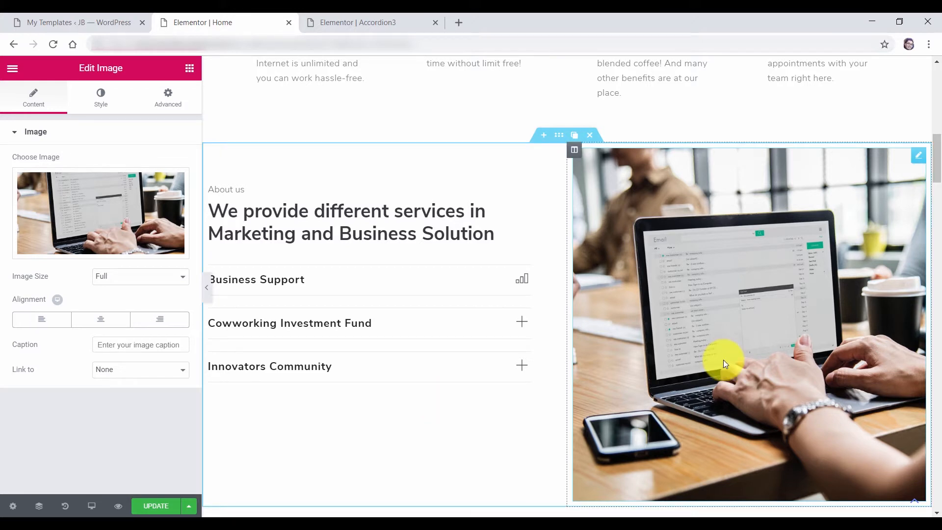
# Set the laptop image width to 95 and add a 5.8 blur filter, keeping it fully opaque
pyautogui.click(107, 110)
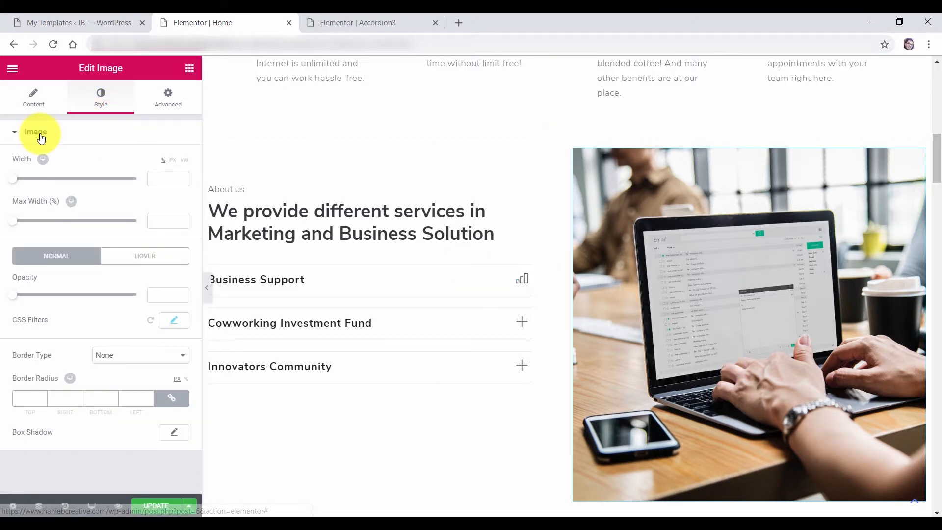
pyautogui.moveTo(20, 185); pyautogui.dragTo(131, 198)
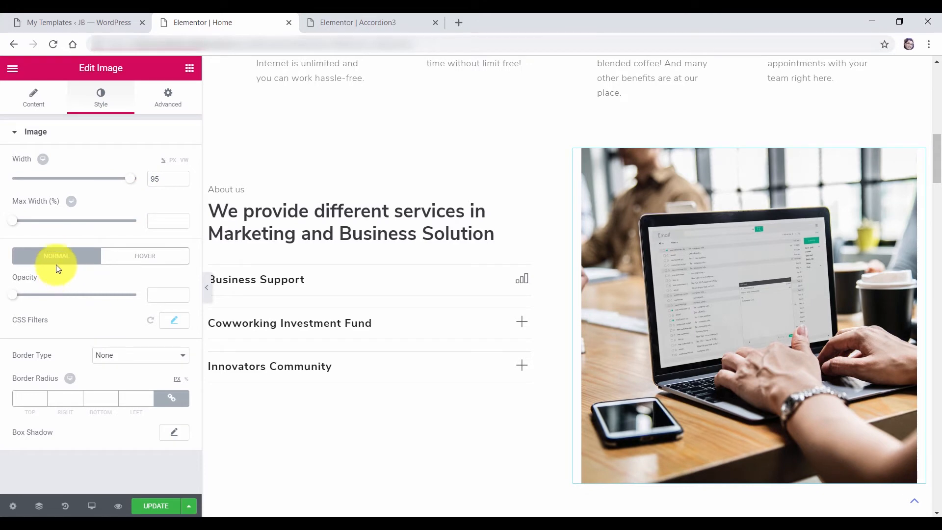
pyautogui.moveTo(14, 295)
pyautogui.mouseDown()
pyautogui.moveTo(116, 296)
pyautogui.moveTo(36, 296)
pyautogui.moveTo(6, 310)
pyautogui.mouseUp()
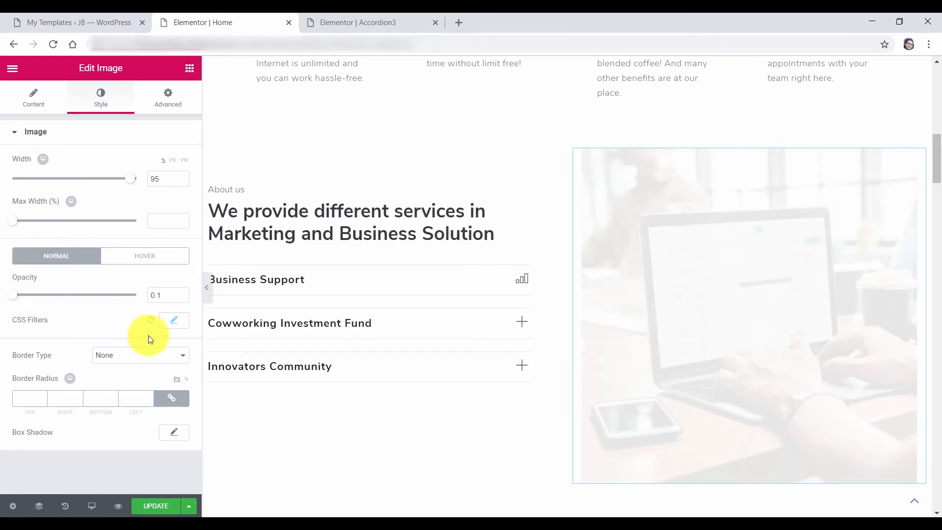
pyautogui.click(174, 320)
pyautogui.moveTo(32, 364); pyautogui.dragTo(64, 363)
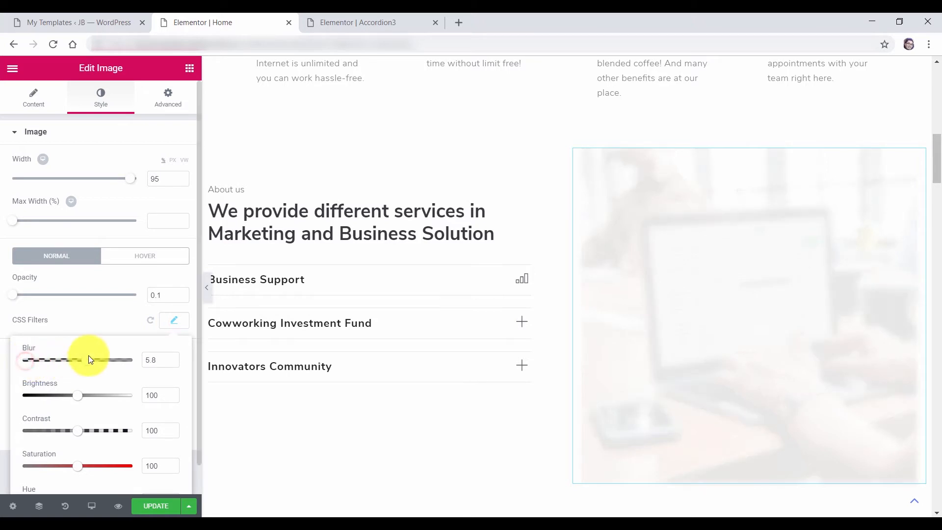
pyautogui.moveTo(166, 295); pyautogui.dragTo(144, 299)
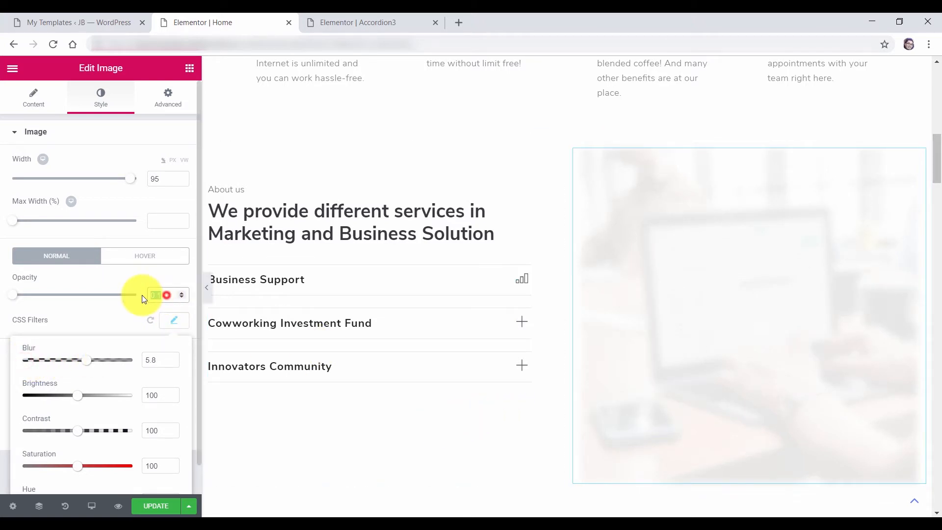
pyautogui.press('BackSpace')
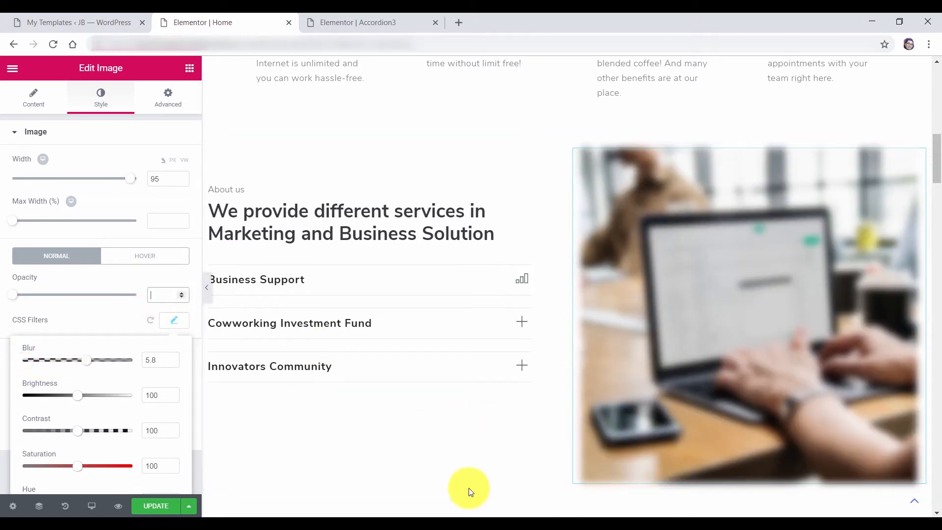
pyautogui.click(57, 265)
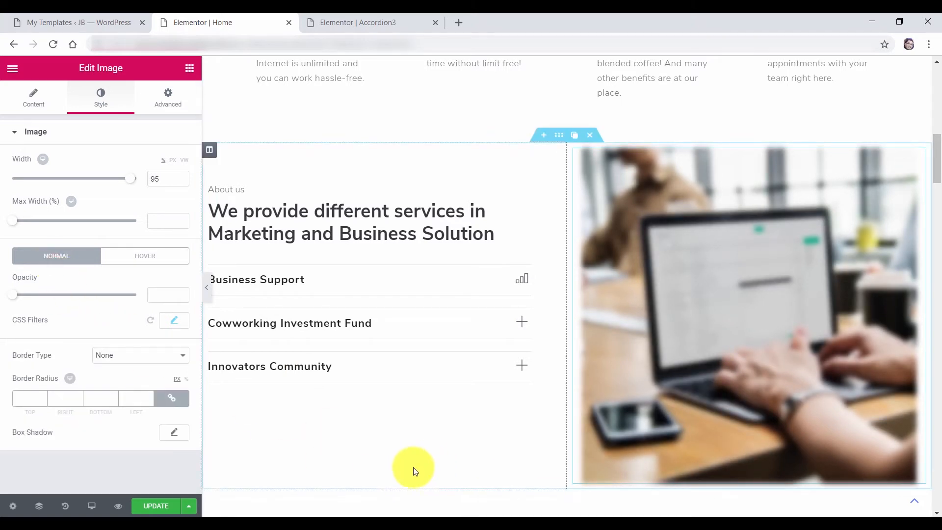
# Give the image the Grow Rotate hover animation
pyautogui.click(130, 261)
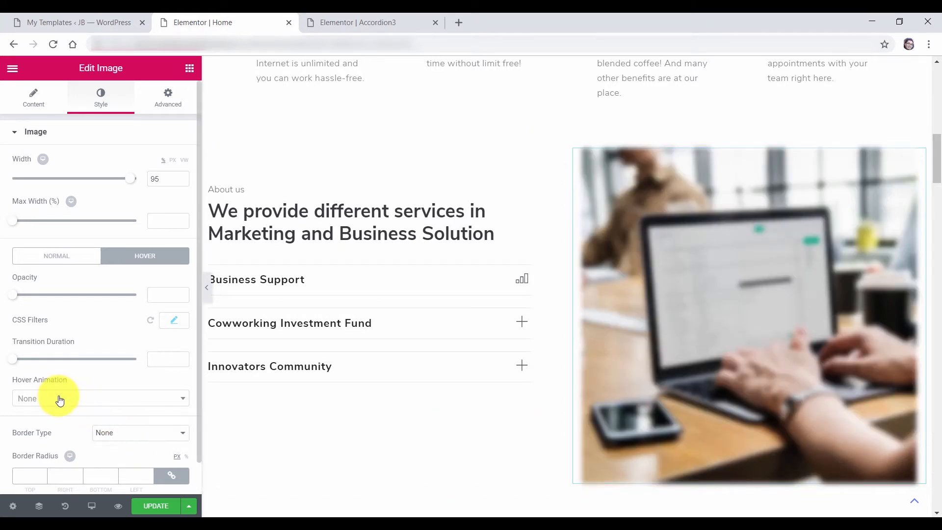
pyautogui.click(61, 399)
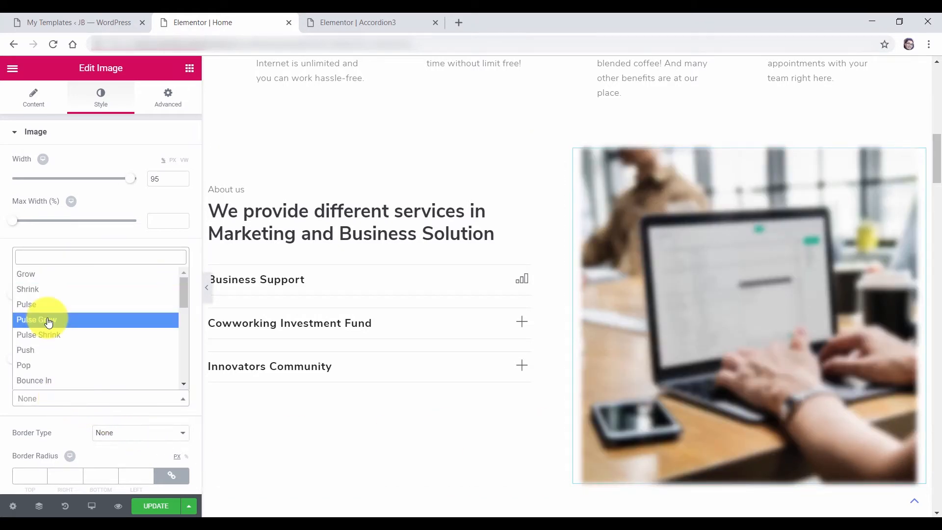
pyautogui.write('r')
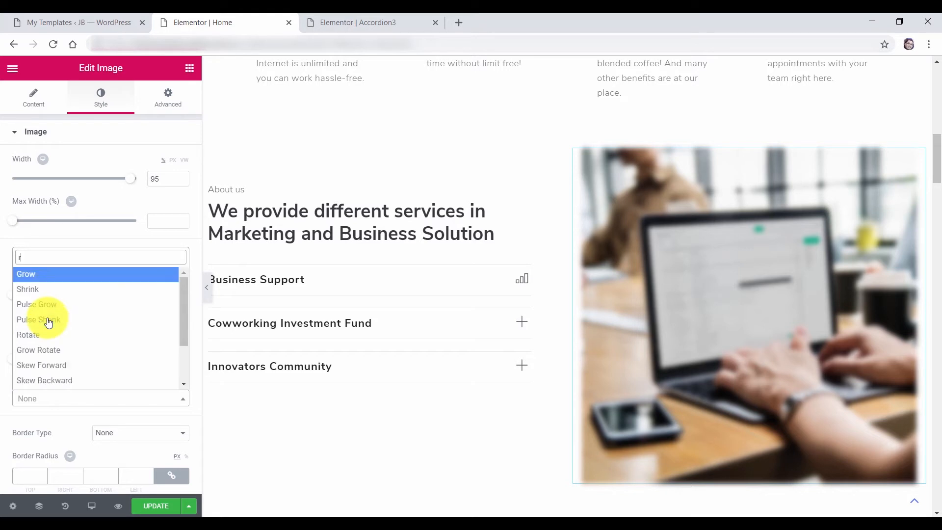
pyautogui.write('otat')
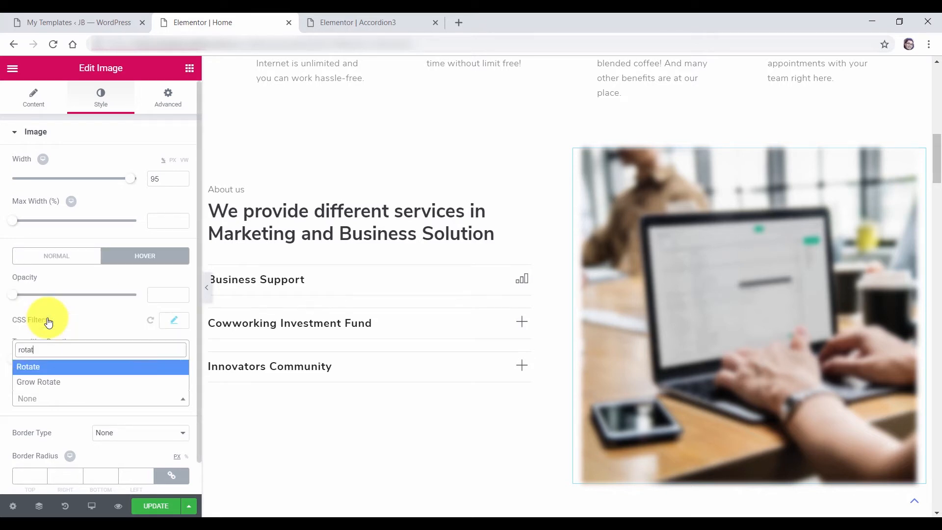
pyautogui.click(52, 383)
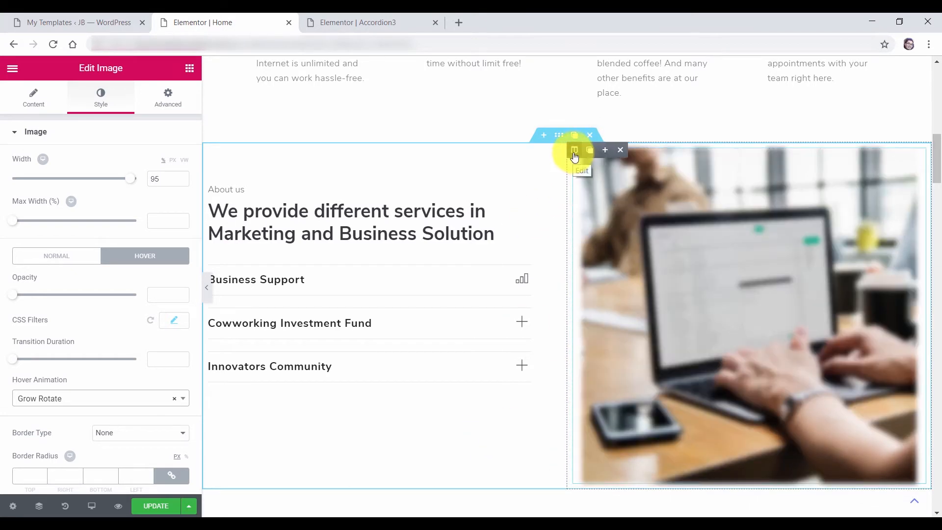
# Move the image column left of the About us text and narrow the image to width 86
pyautogui.moveTo(575, 156); pyautogui.dragTo(220, 189)
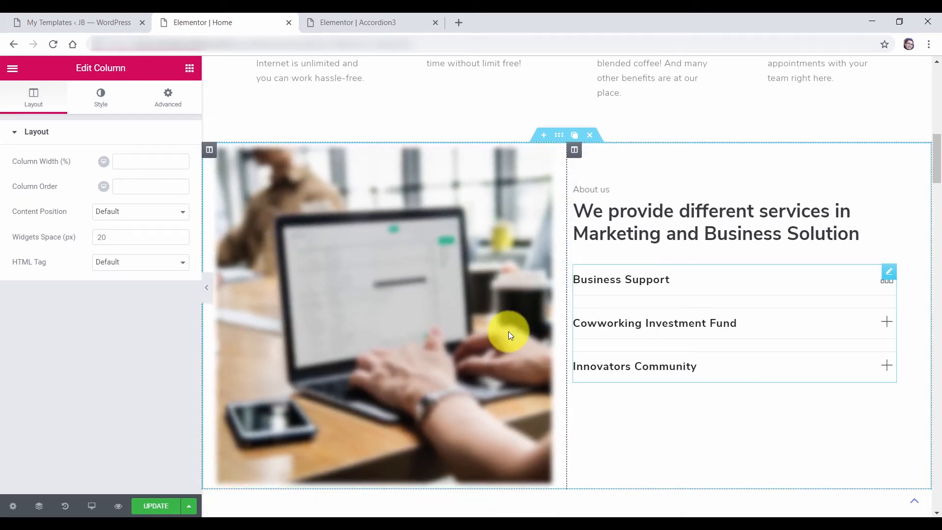
pyautogui.click(100, 98)
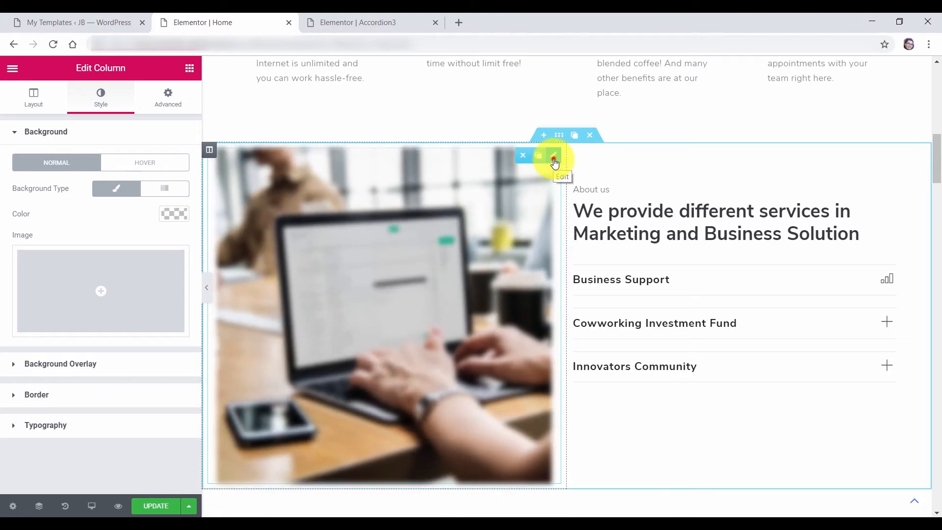
pyautogui.click(554, 157)
pyautogui.click(95, 109)
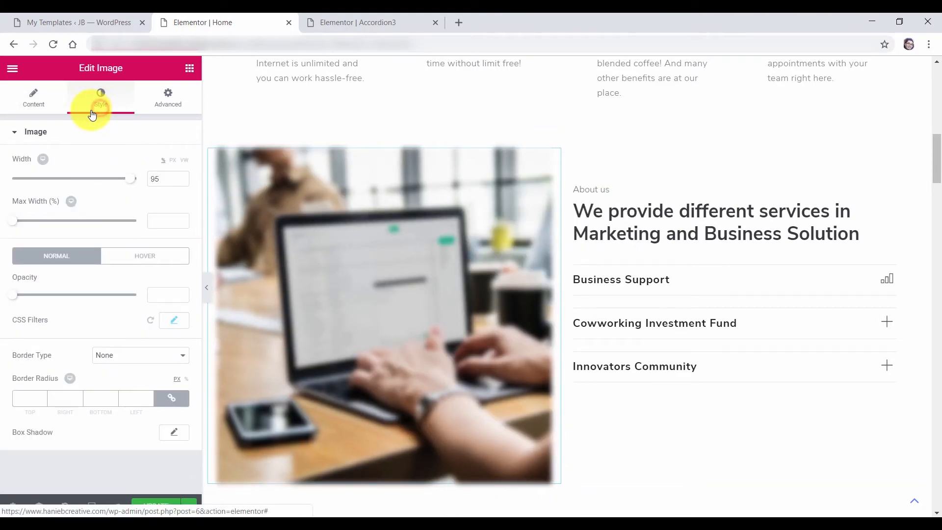
pyautogui.click(181, 181)
pyautogui.click(181, 181)
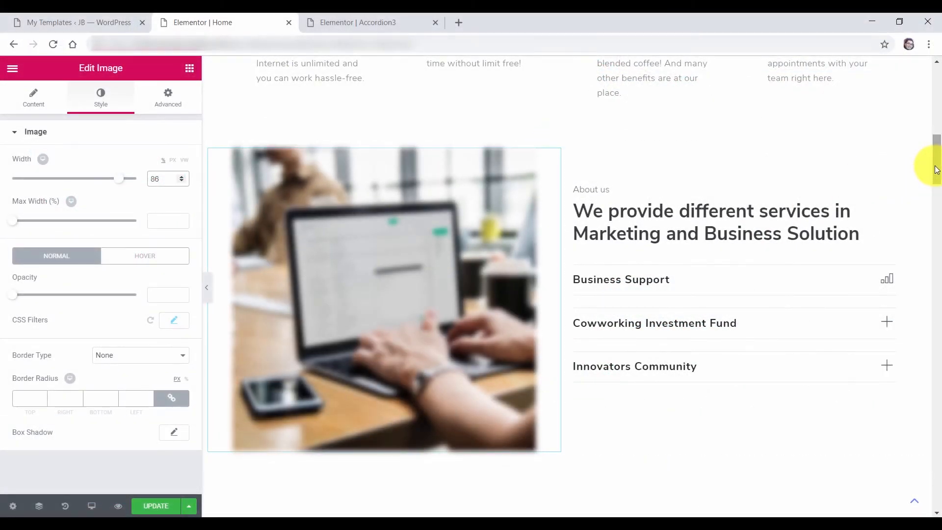
pyautogui.moveTo(935, 165); pyautogui.dragTo(934, 201)
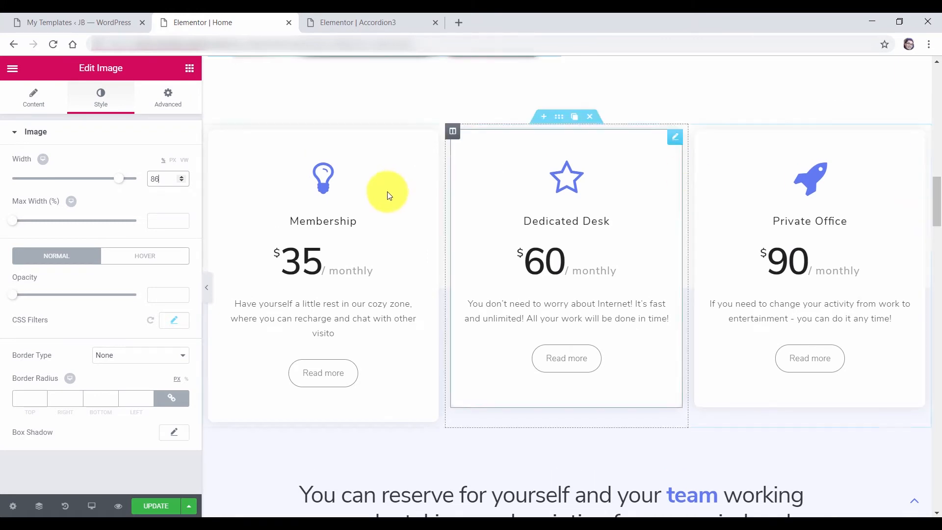
# Save the page, close the Accordion3 tab and open the live site in a new tab
pyautogui.click(152, 506)
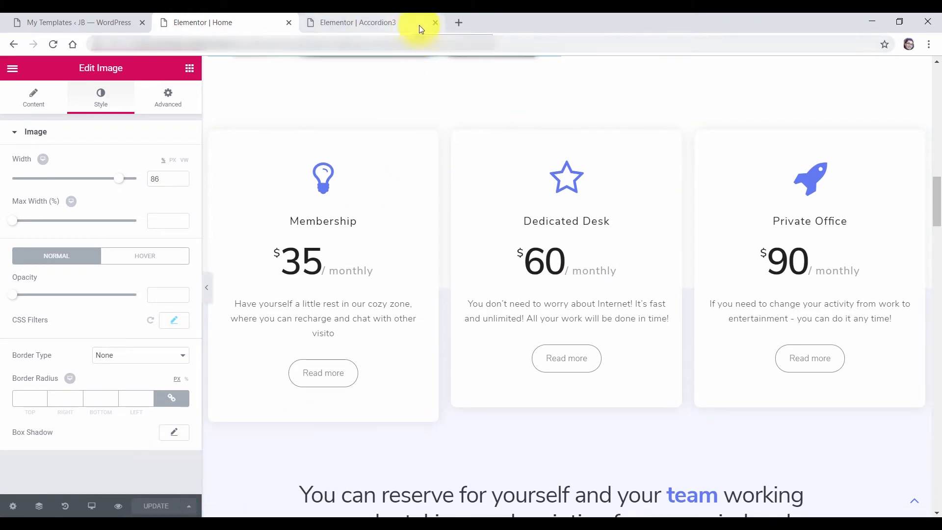
pyautogui.click(434, 25)
pyautogui.click(74, 22)
pyautogui.moveTo(49, 72)
pyautogui.middleClick(70, 93)
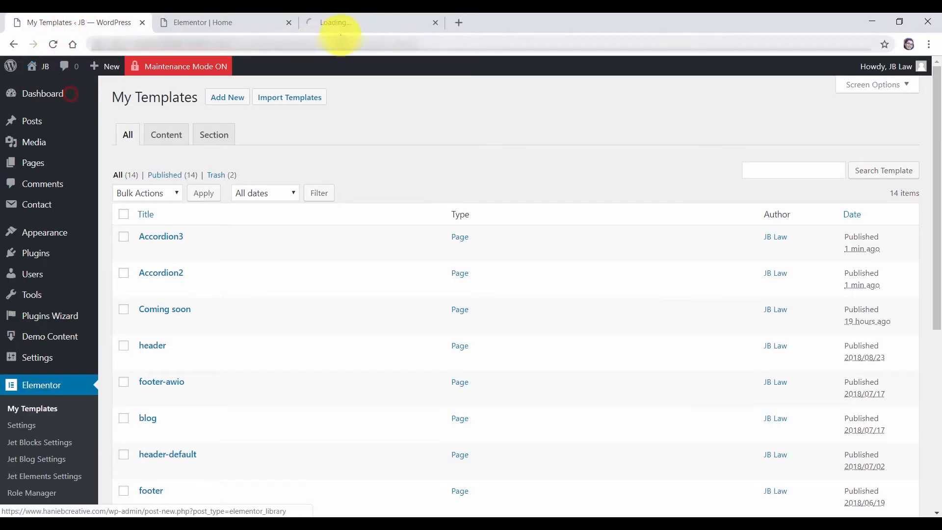
# Reload the live homepage at the pricing cards, then return to the editor
pyautogui.click(351, 25)
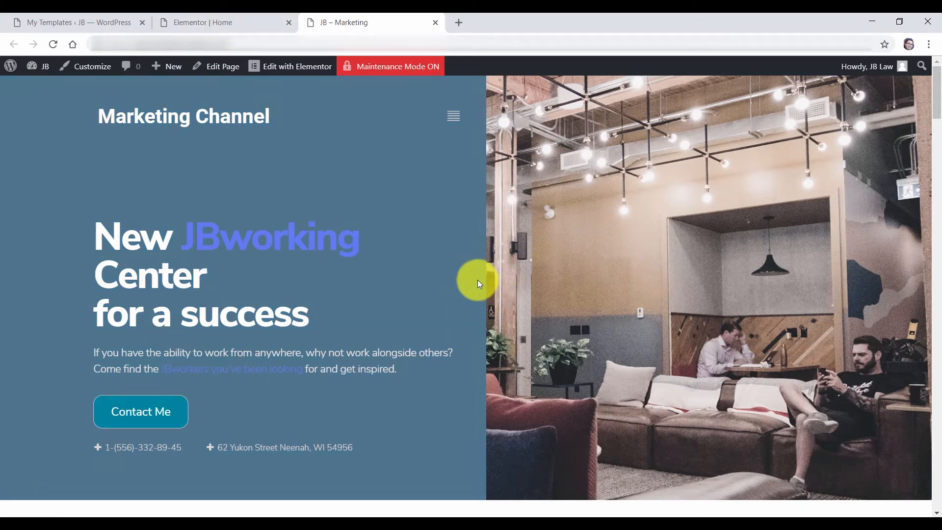
pyautogui.click(216, 22)
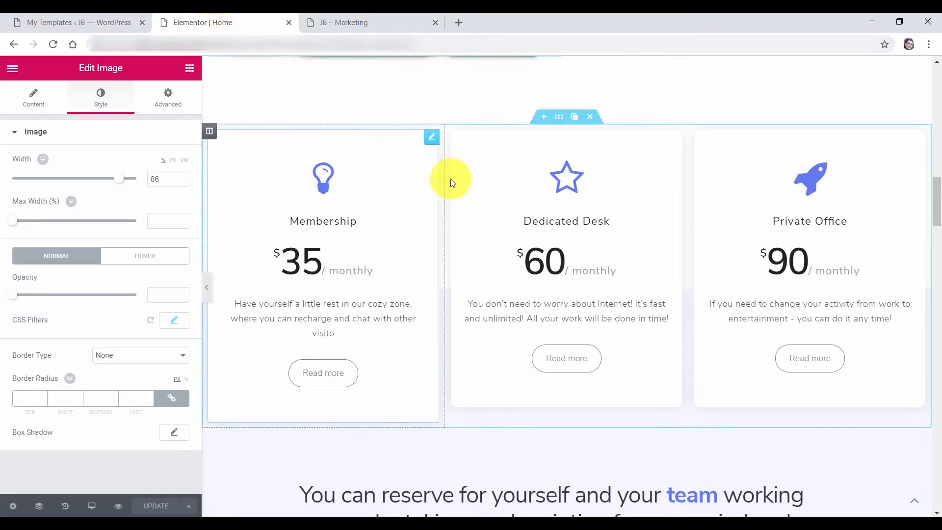
pyautogui.click(369, 22)
pyautogui.moveTo(939, 107); pyautogui.dragTo(938, 221)
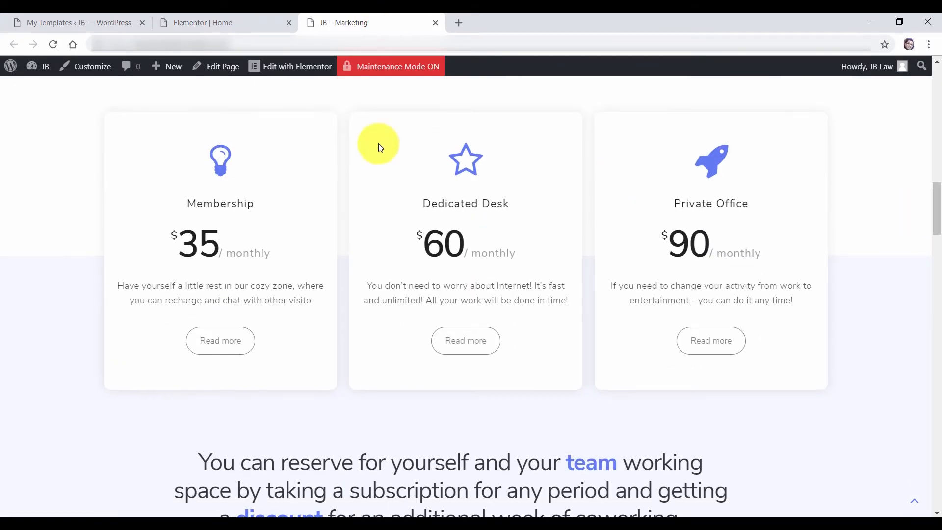
pyautogui.click(55, 45)
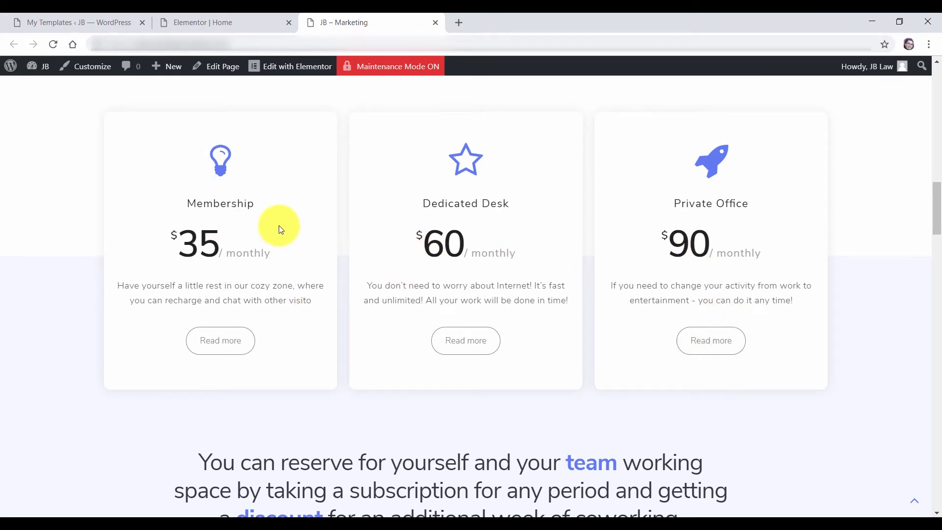
pyautogui.click(207, 24)
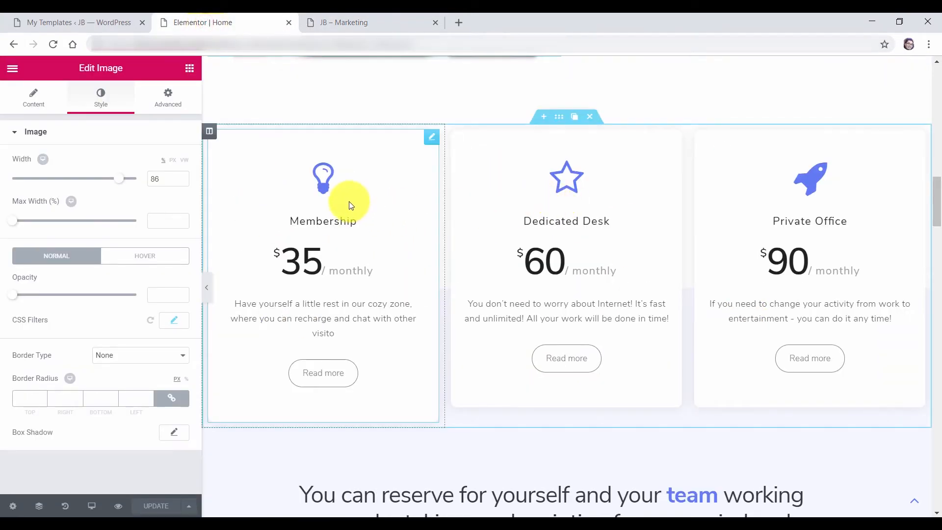
# Give the Membership pricing card a Rotate In Up Right entrance animation
pyautogui.click(433, 143)
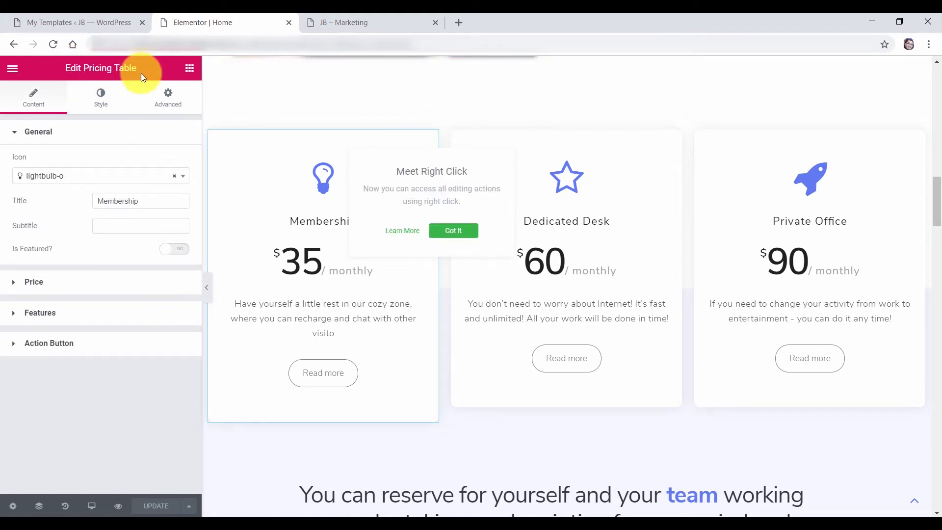
pyautogui.click(69, 131)
pyautogui.click(166, 105)
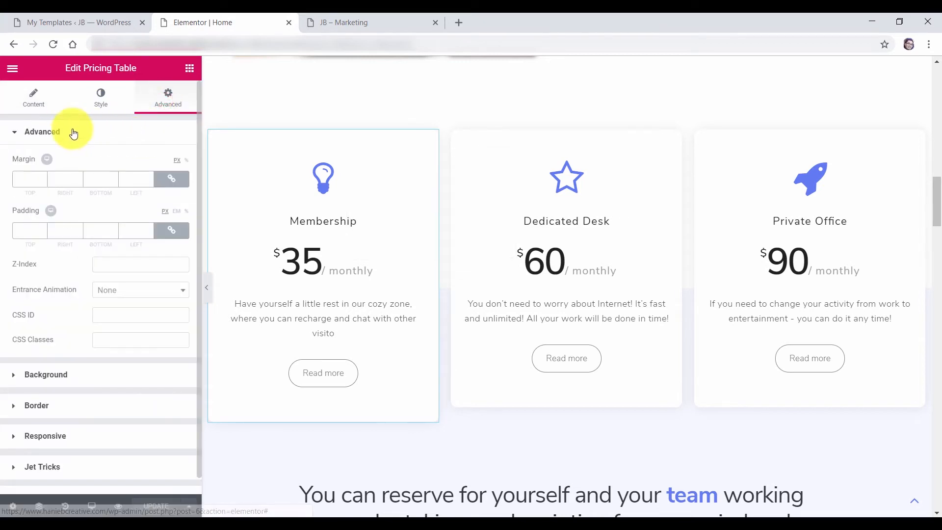
pyautogui.click(141, 298)
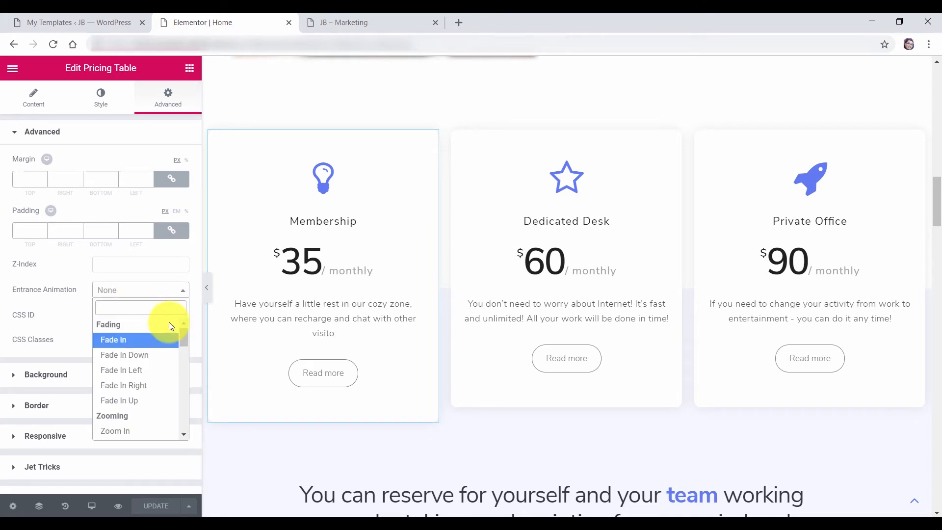
pyautogui.scroll(-7, 184, 434)
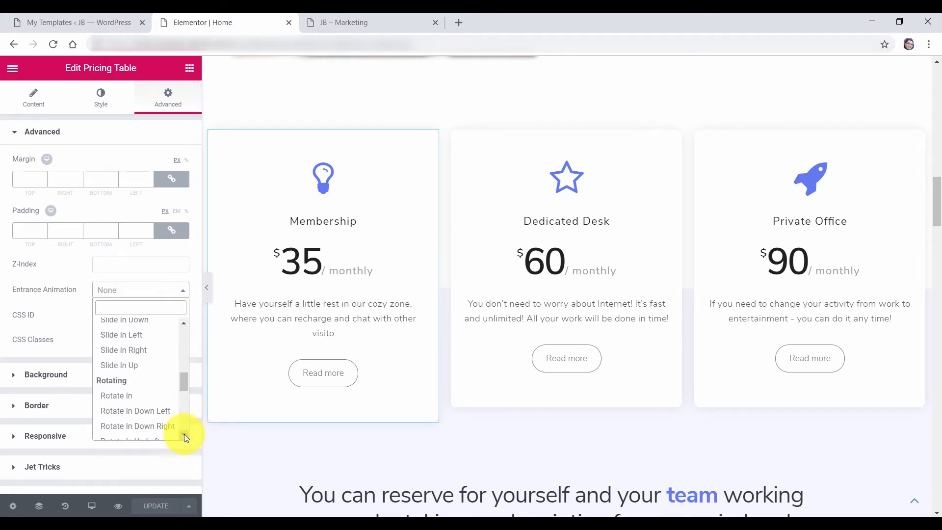
pyautogui.click(161, 398)
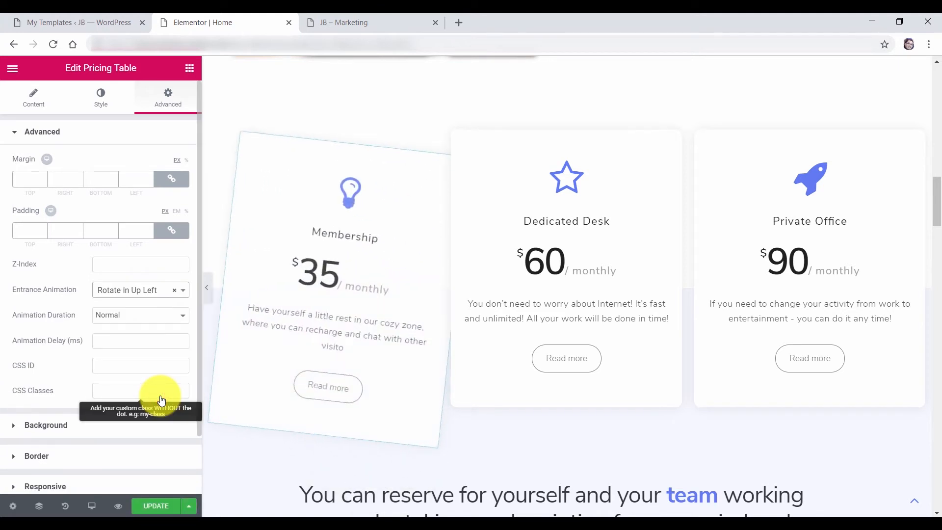
pyautogui.click(145, 293)
pyautogui.click(156, 354)
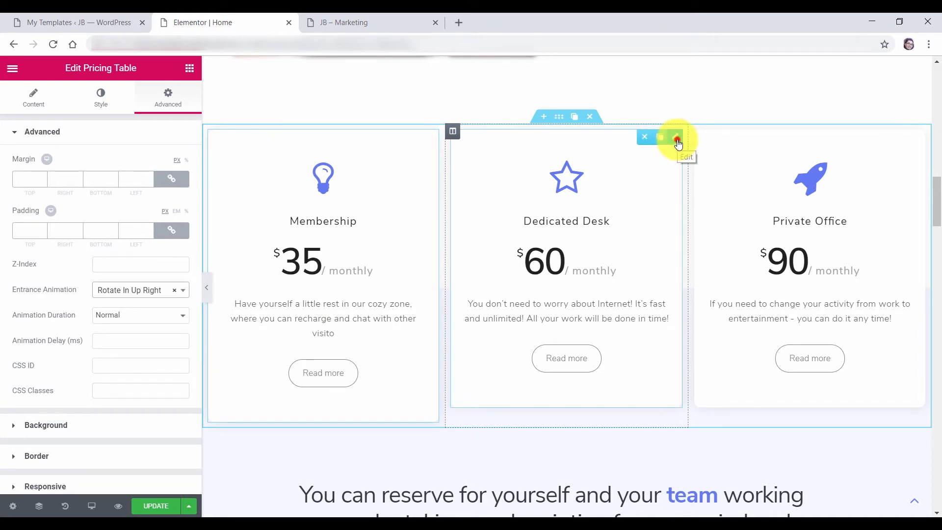
pyautogui.click(677, 143)
# Give the Dedicated Desk and Private Office cards Rotate In Up Right entrance animations
pyautogui.click(168, 100)
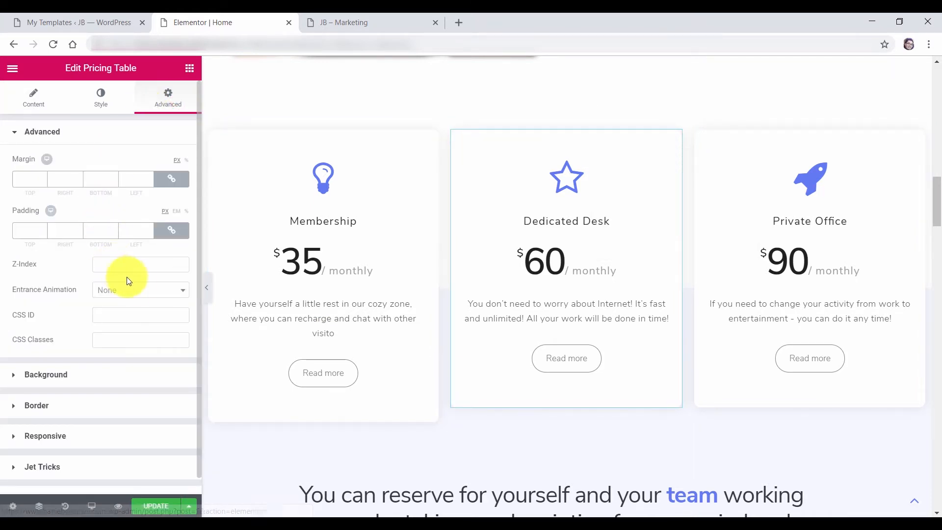
pyautogui.click(137, 289)
pyautogui.moveTo(183, 341); pyautogui.dragTo(187, 396)
pyautogui.click(151, 388)
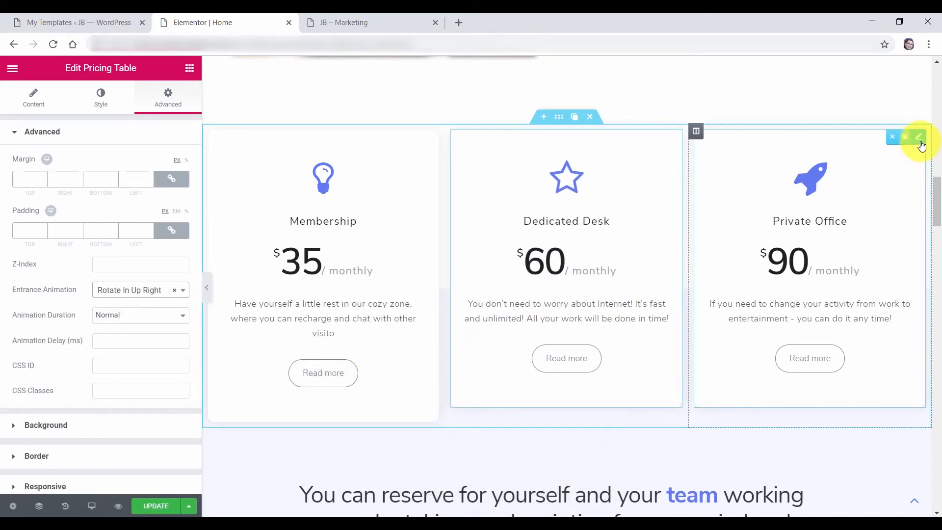
pyautogui.click(920, 139)
pyautogui.click(164, 103)
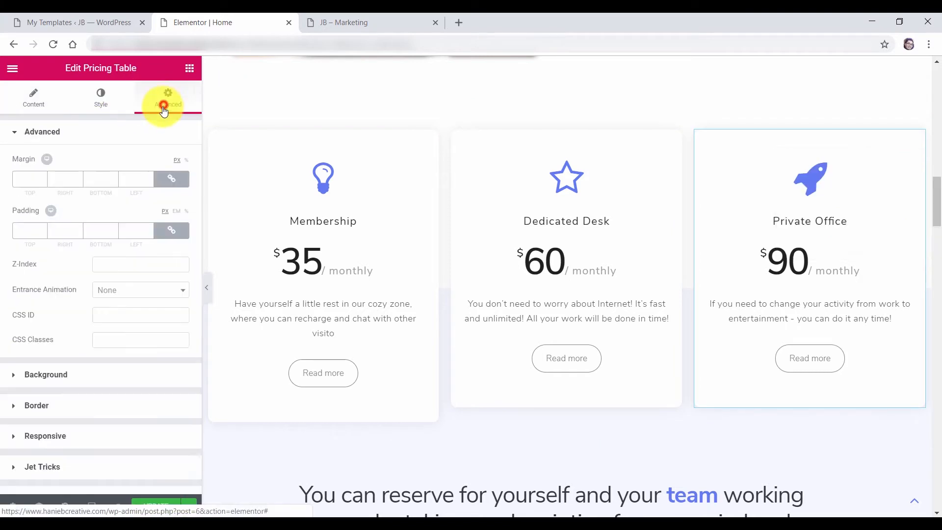
pyautogui.click(143, 289)
pyautogui.moveTo(185, 328); pyautogui.dragTo(172, 395)
pyautogui.click(172, 395)
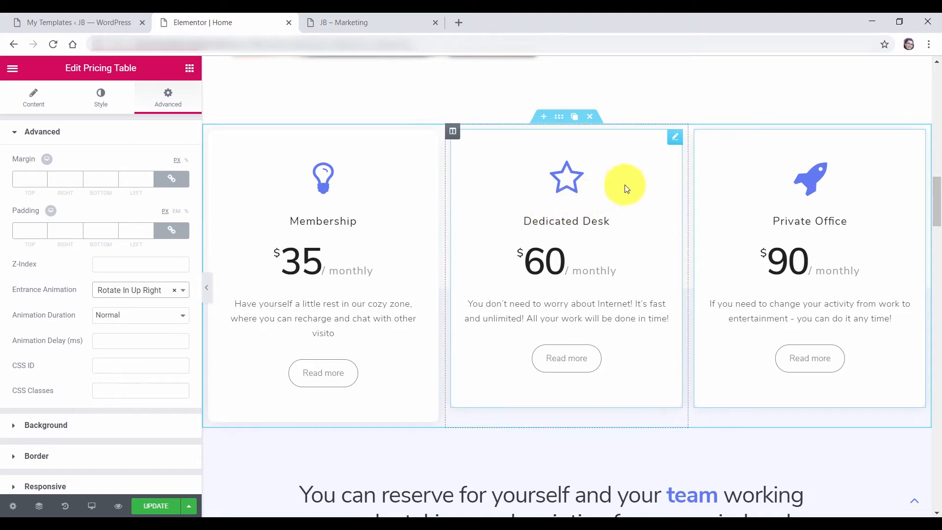
# Set their animation delays to 500 and 1000 ms, save, and view the live site
pyautogui.click(676, 138)
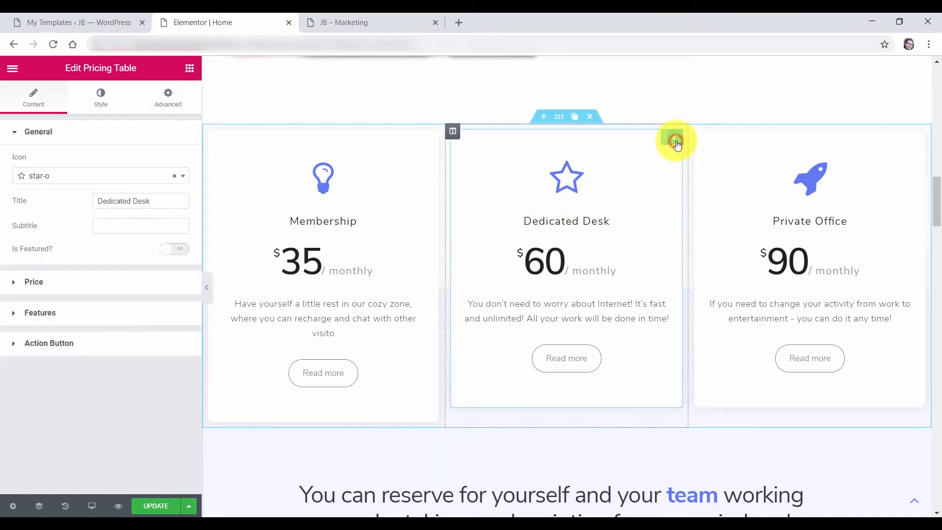
pyautogui.click(170, 97)
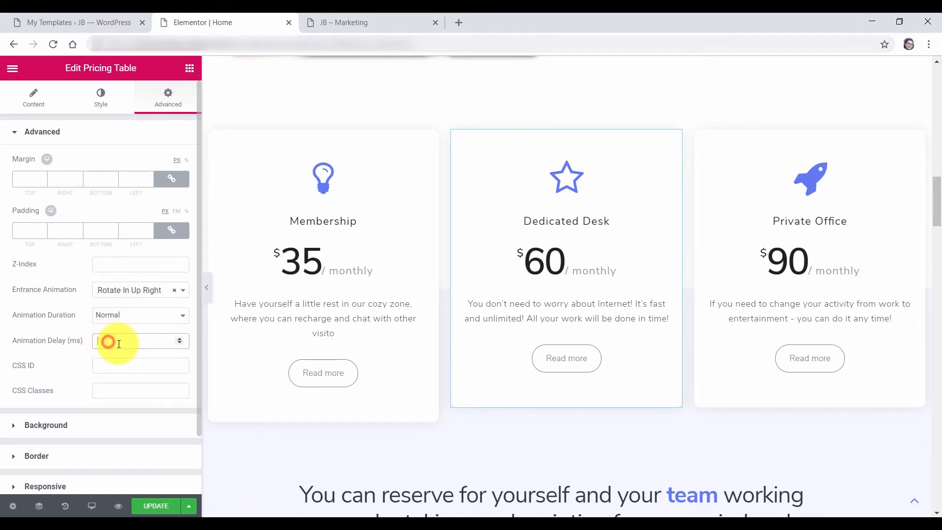
pyautogui.write('500')
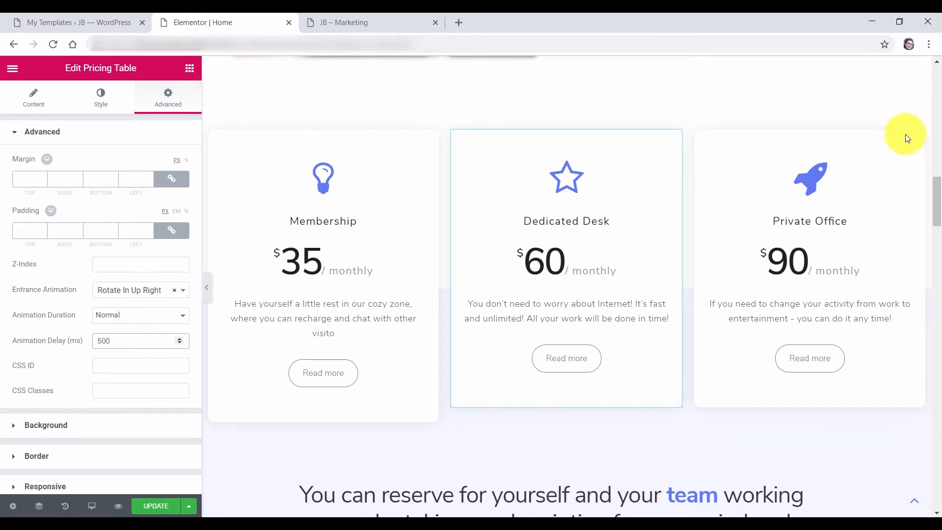
pyautogui.click(919, 140)
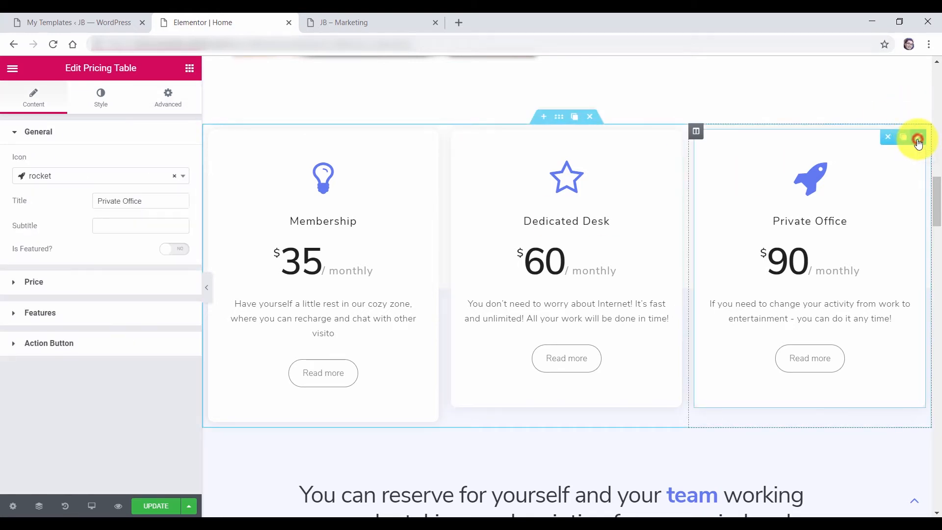
pyautogui.click(168, 98)
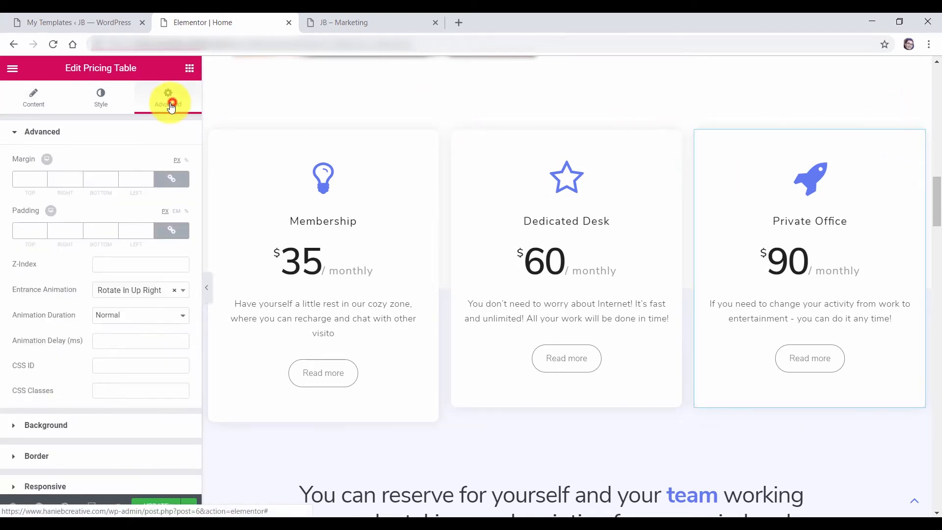
pyautogui.click(128, 336)
pyautogui.write('1000')
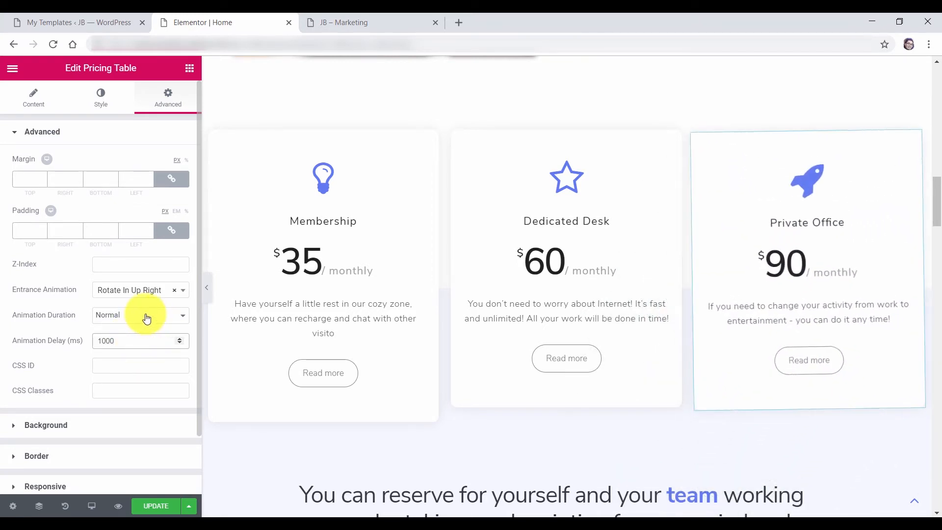
pyautogui.click(145, 510)
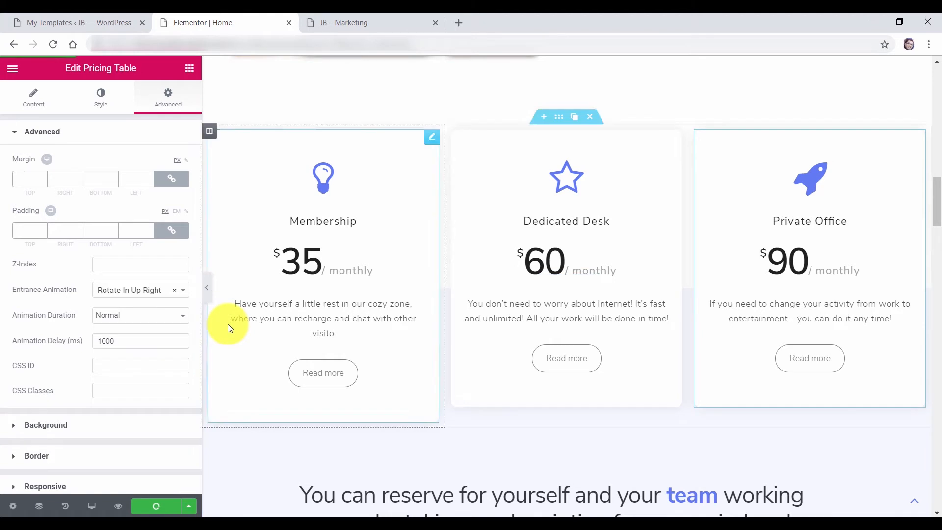
pyautogui.click(375, 22)
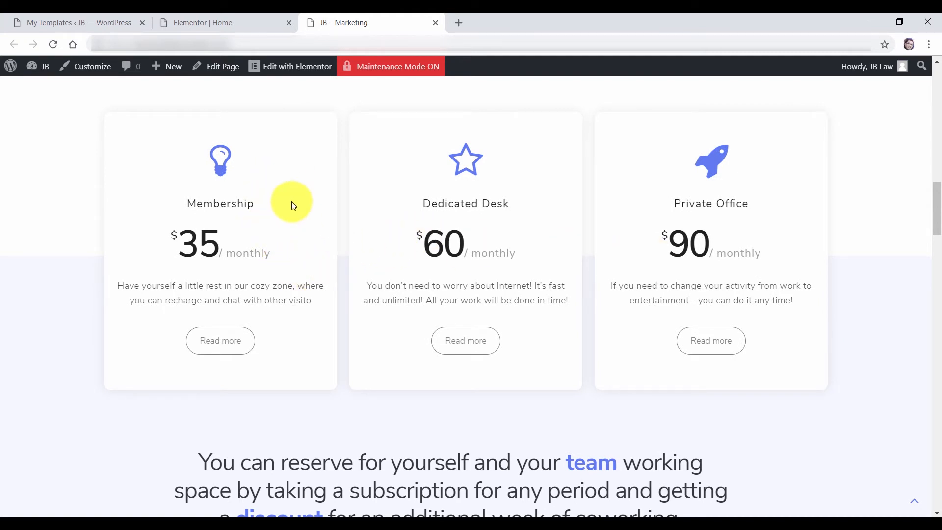
# Switch back to the Elementor Home editor tab
pyautogui.click(198, 24)
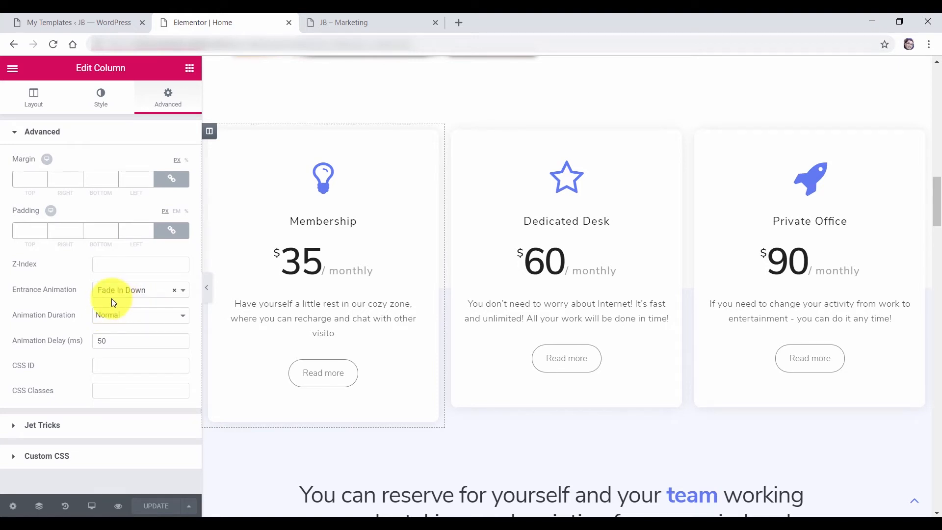
# Set the entrance animation to None on the Dedicated Desk, Membership and Private Office columns
pyautogui.moveTo(455, 139)
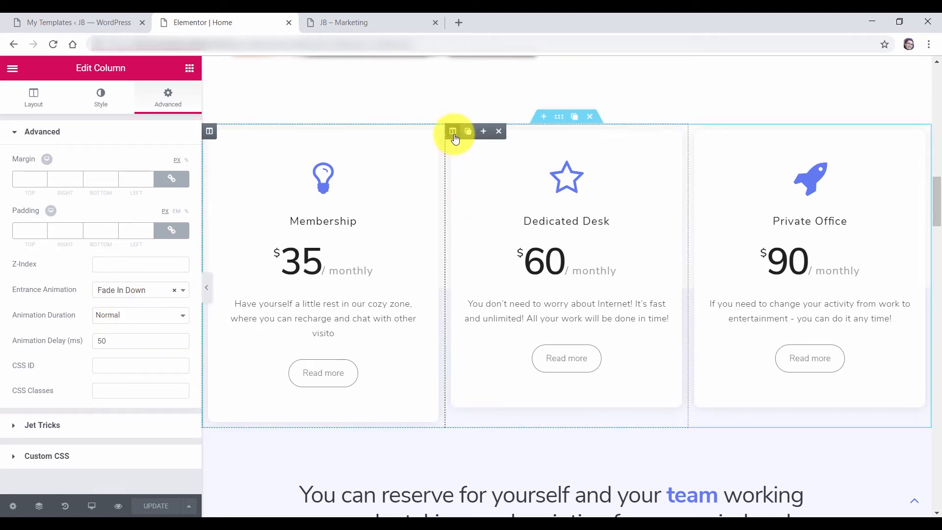
pyautogui.click(454, 134)
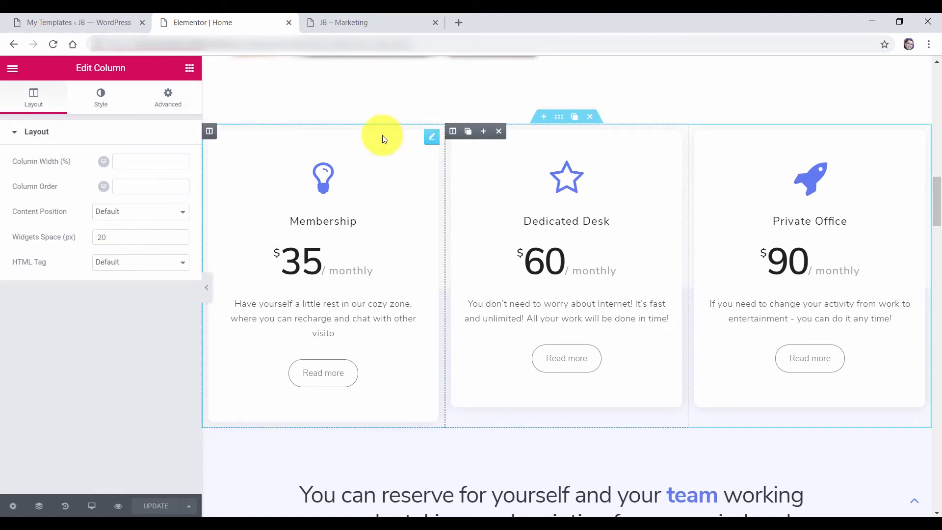
pyautogui.click(168, 98)
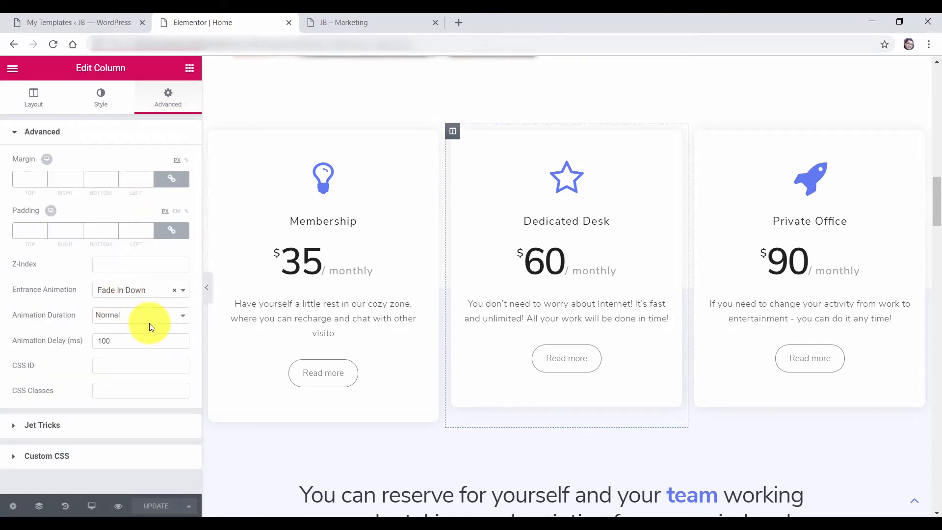
pyautogui.click(175, 290)
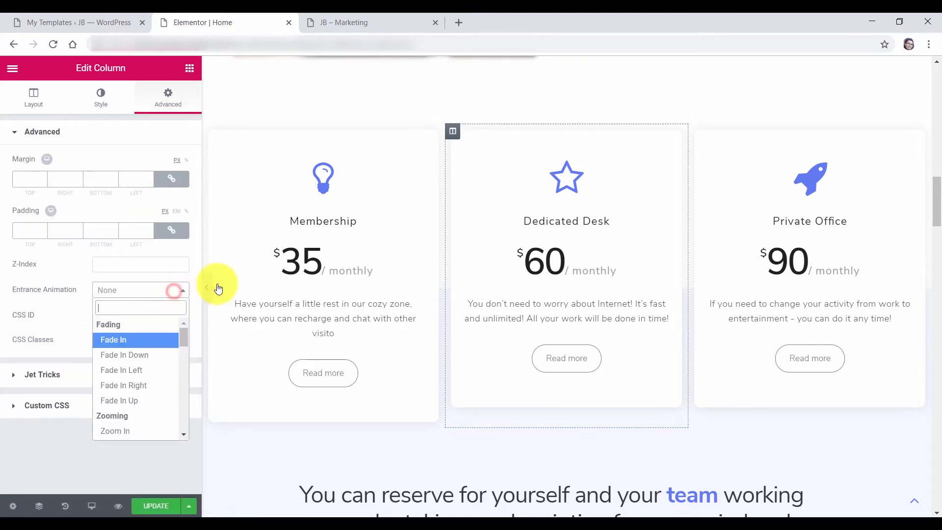
pyautogui.click(164, 280)
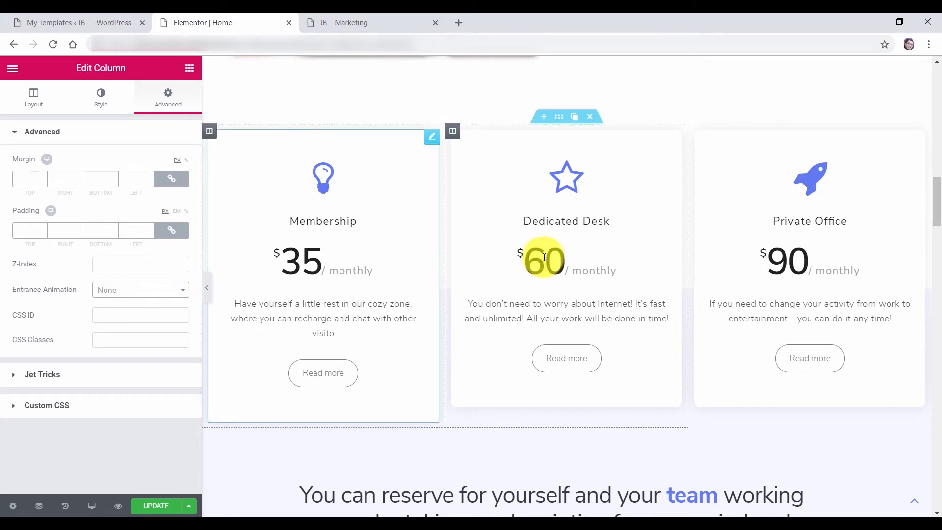
pyautogui.click(209, 131)
pyautogui.click(174, 107)
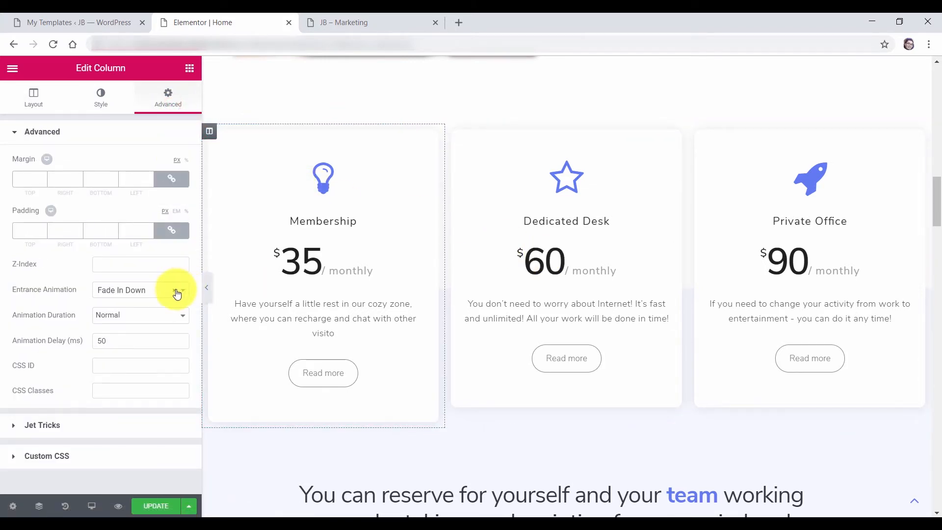
pyautogui.click(174, 290)
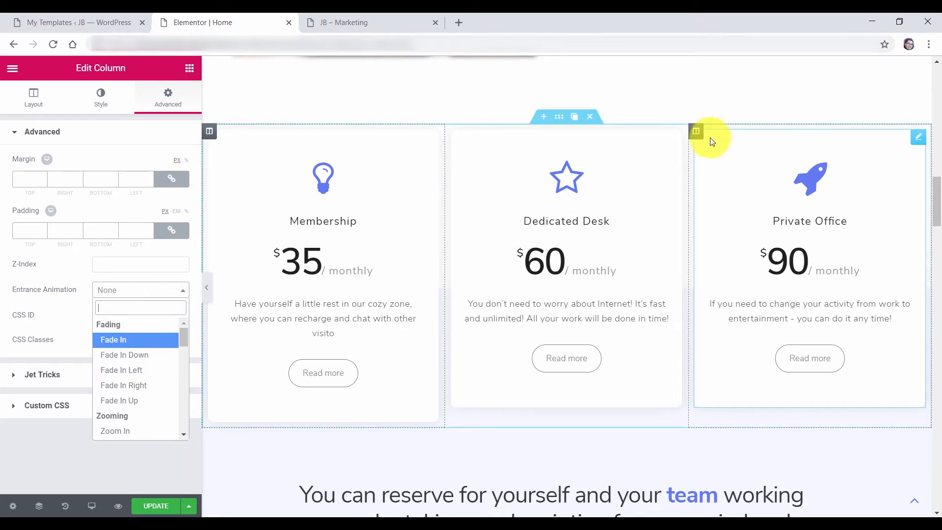
pyautogui.click(698, 131)
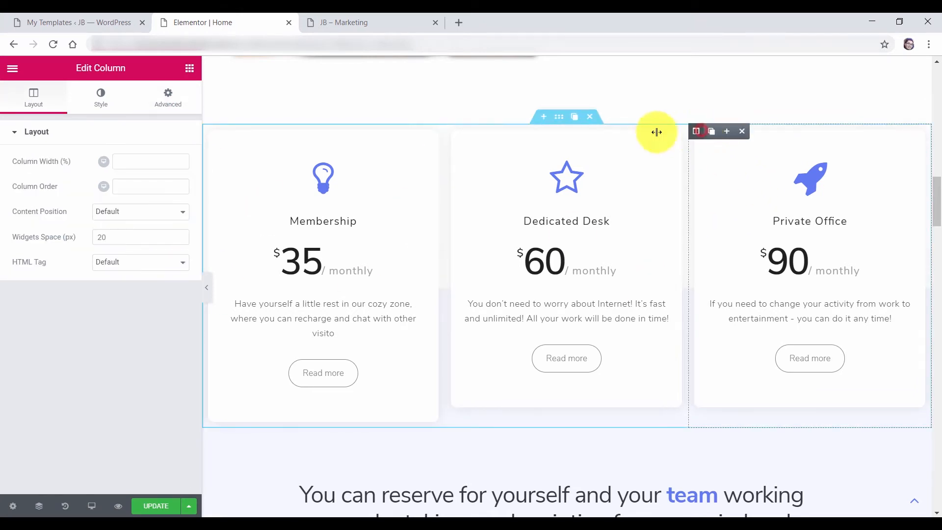
pyautogui.click(173, 98)
pyautogui.click(174, 291)
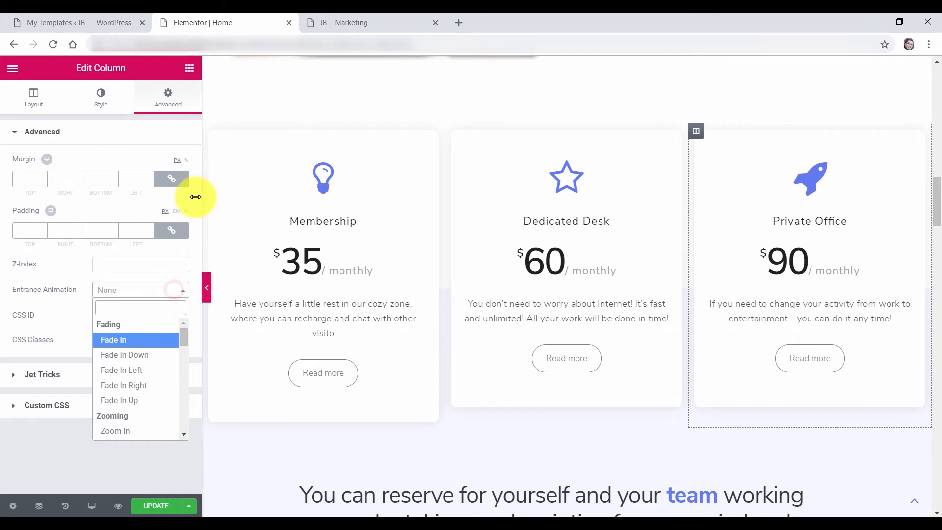
pyautogui.click(189, 68)
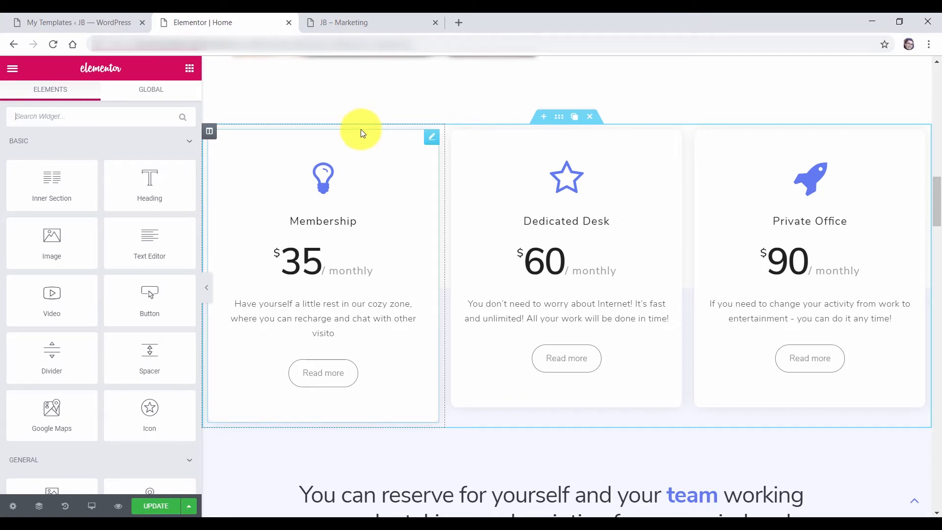
# Enable Jet Tricks parallax on the Membership card with speed 30
pyautogui.click(433, 142)
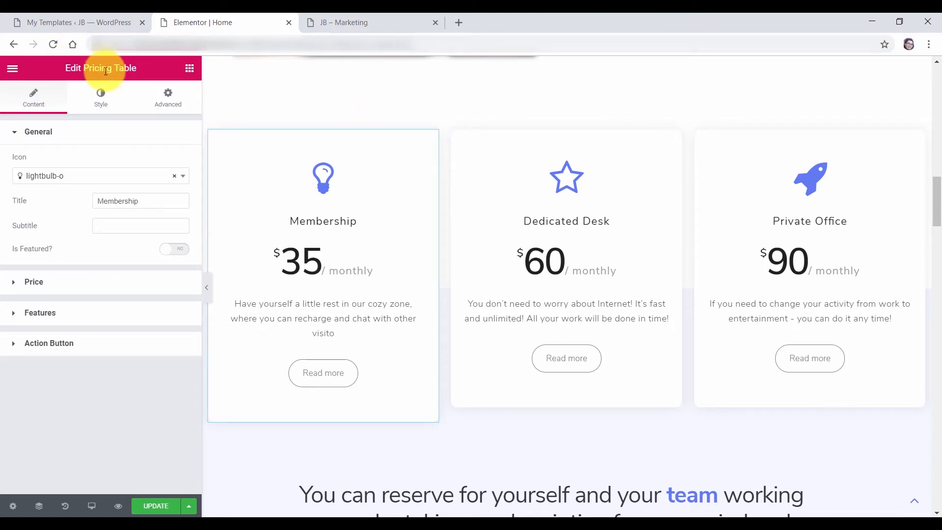
pyautogui.click(164, 98)
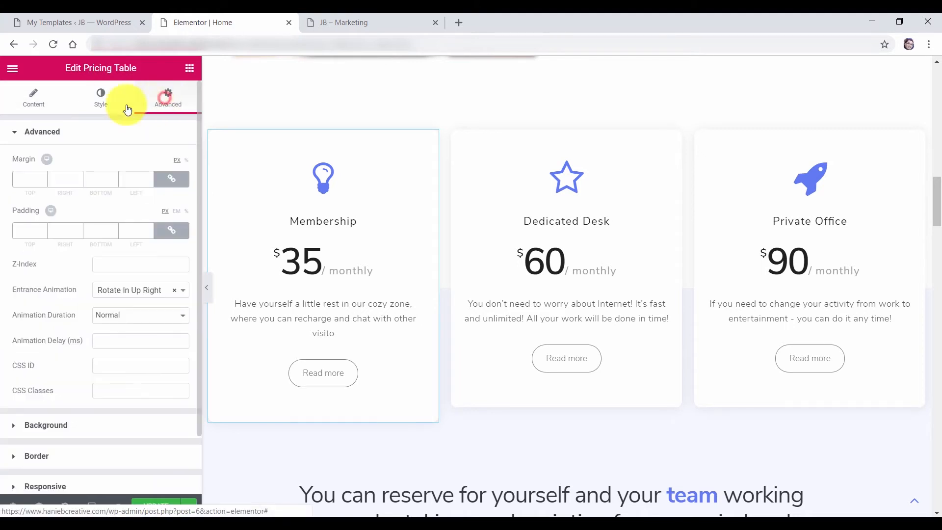
pyautogui.click(53, 136)
pyautogui.click(49, 256)
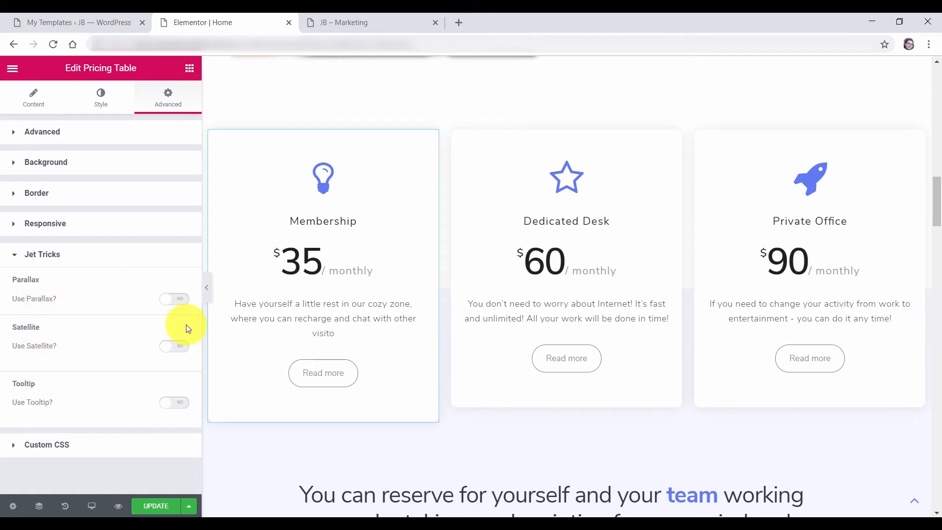
pyautogui.click(174, 301)
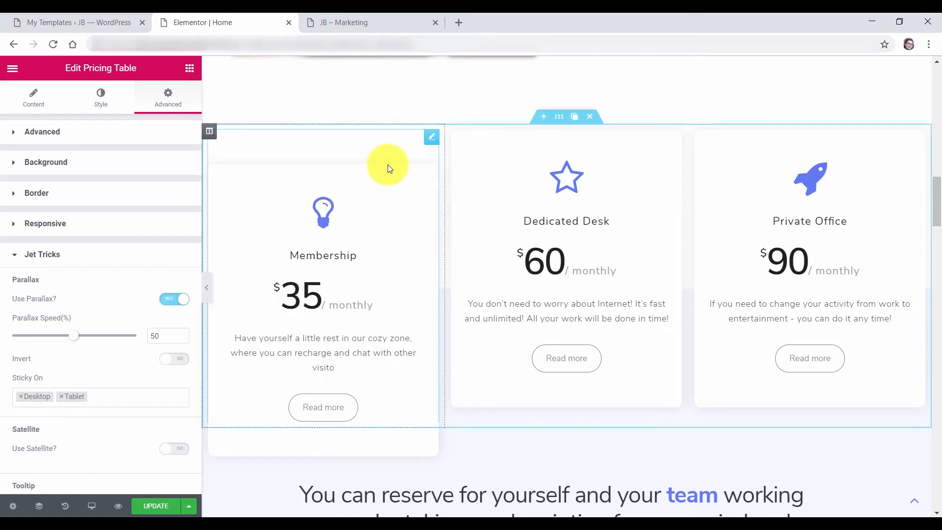
pyautogui.scroll(-3, 387, 198)
pyautogui.scroll(3, 387, 198)
pyautogui.scroll(3, 387, 198)
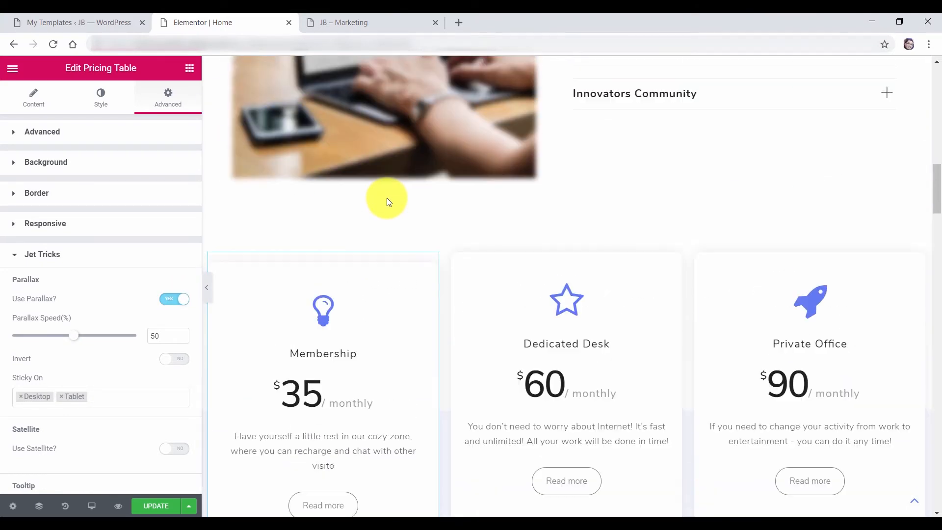
pyautogui.scroll(-6, 387, 198)
pyautogui.scroll(4, 390, 200)
pyautogui.scroll(3, 390, 201)
pyautogui.scroll(-5, 389, 204)
pyautogui.scroll(2, 390, 207)
pyautogui.scroll(3, 390, 206)
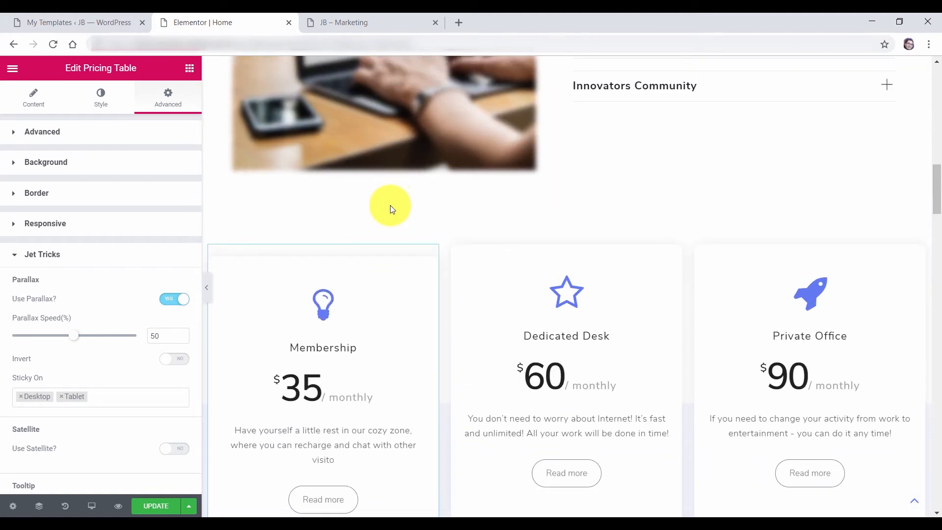
pyautogui.scroll(-4, 390, 206)
pyautogui.scroll(2, 390, 206)
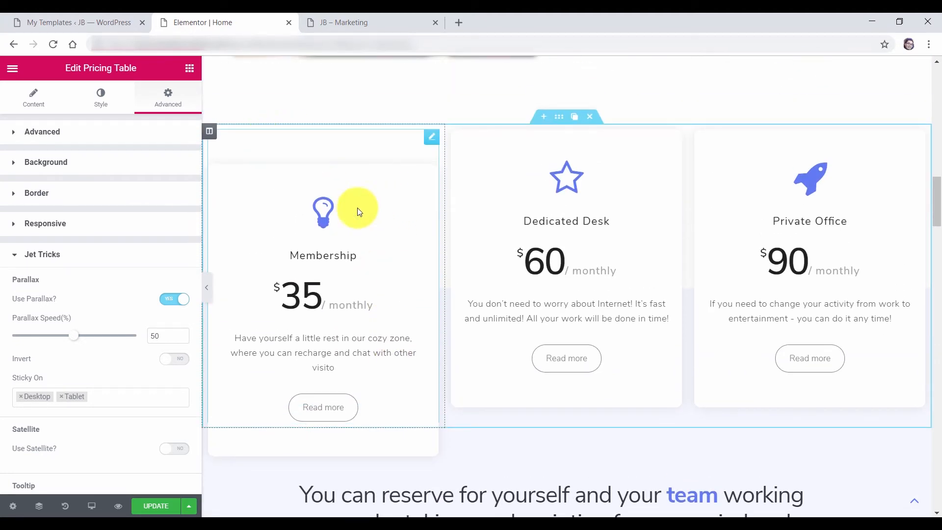
pyautogui.scroll(1, 404, 257)
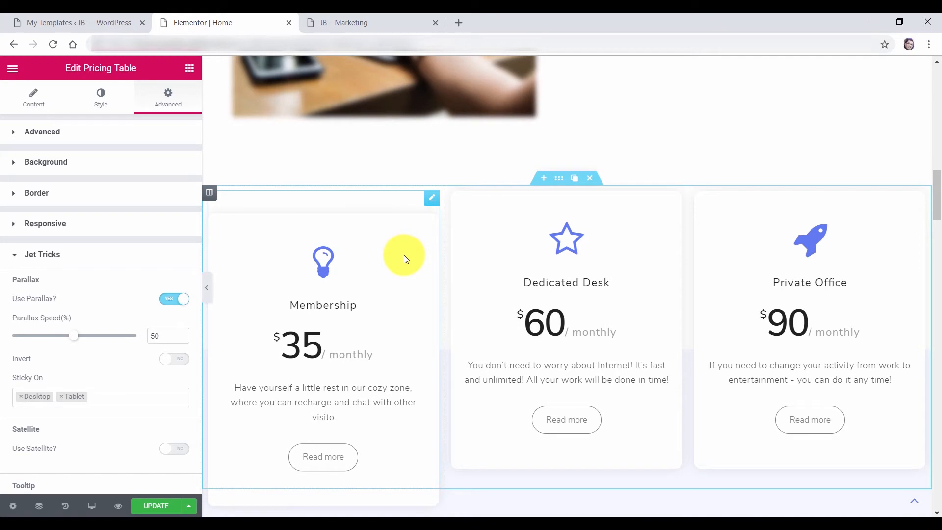
pyautogui.scroll(-3, 404, 256)
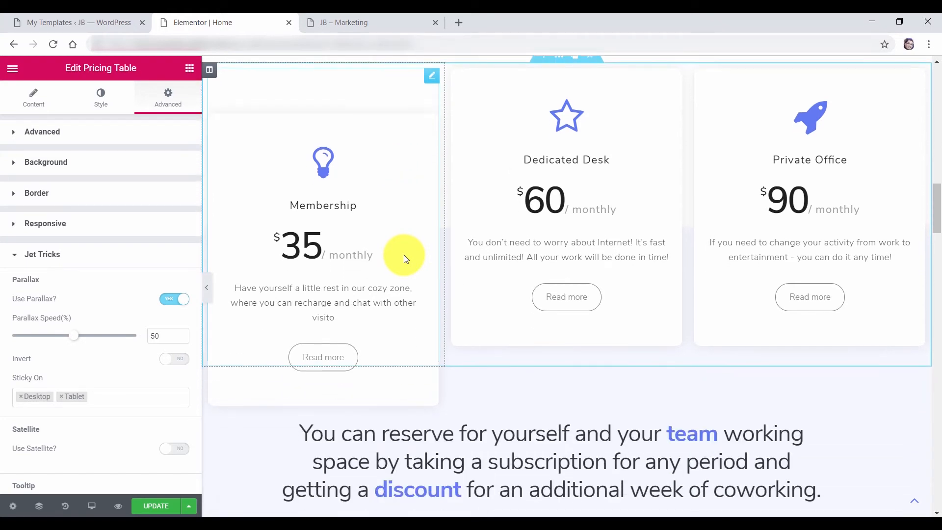
pyautogui.scroll(-1, 341, 364)
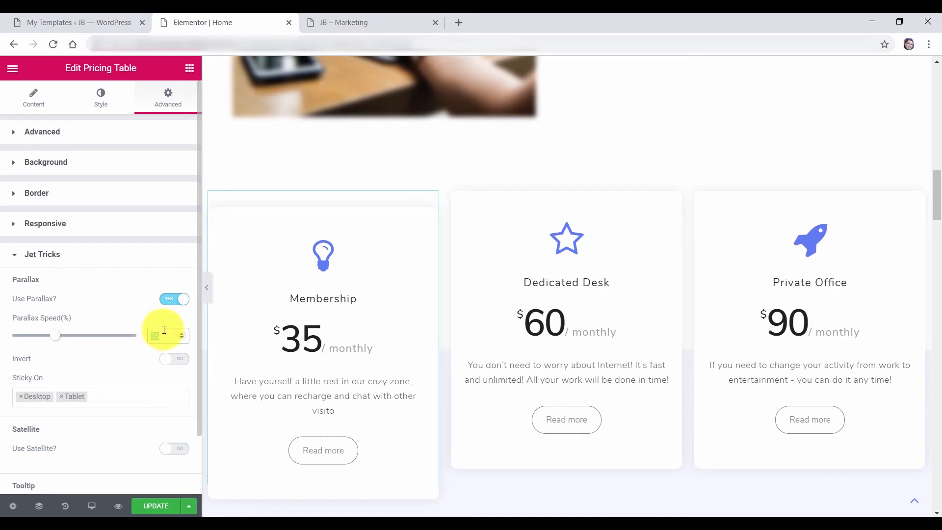
pyautogui.write('30')
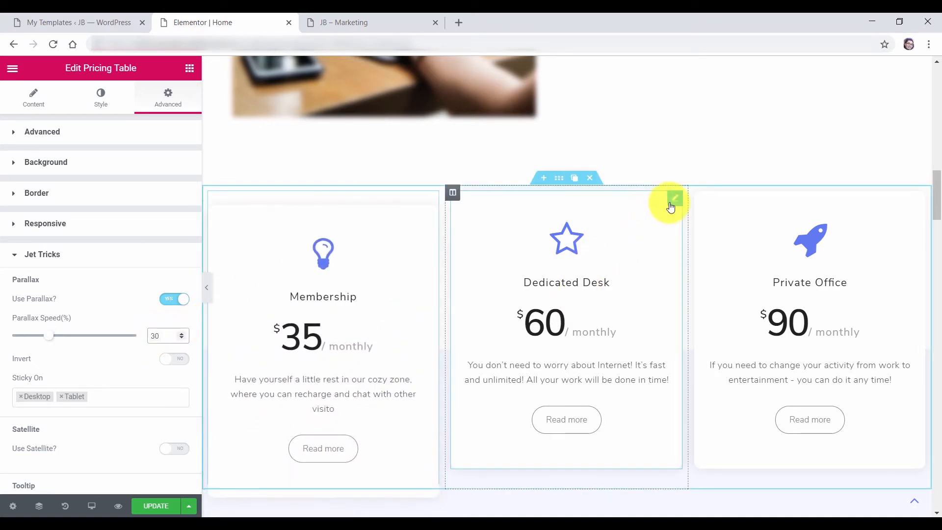
# Enable parallax on the Dedicated Desk card with speed 40
pyautogui.click(674, 204)
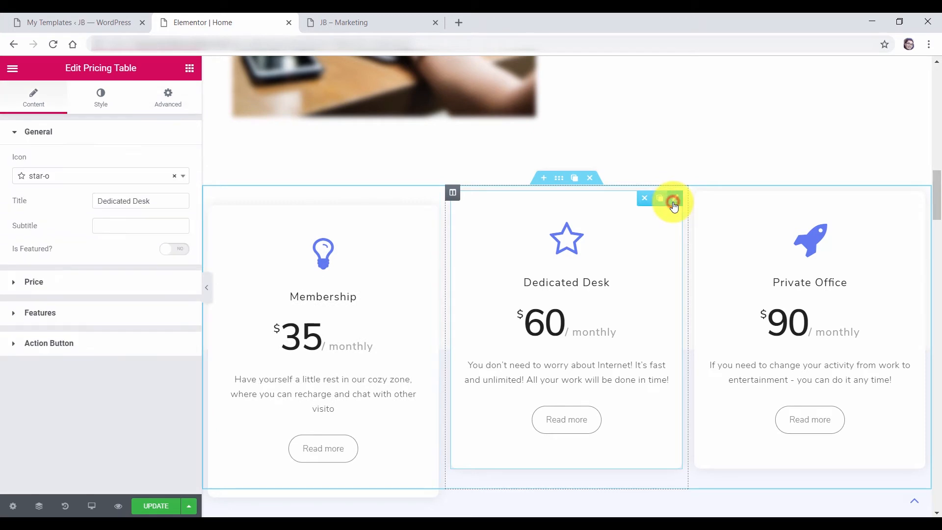
pyautogui.click(165, 104)
pyautogui.click(45, 131)
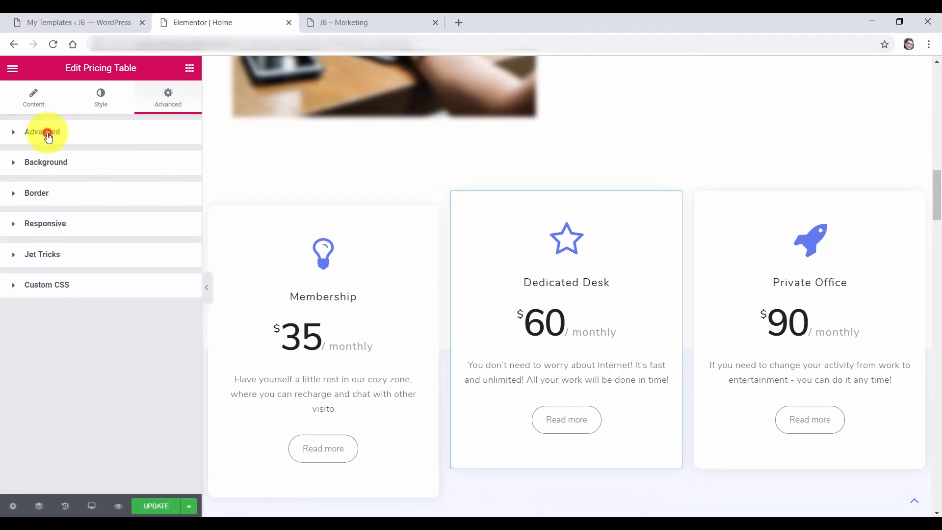
pyautogui.click(47, 254)
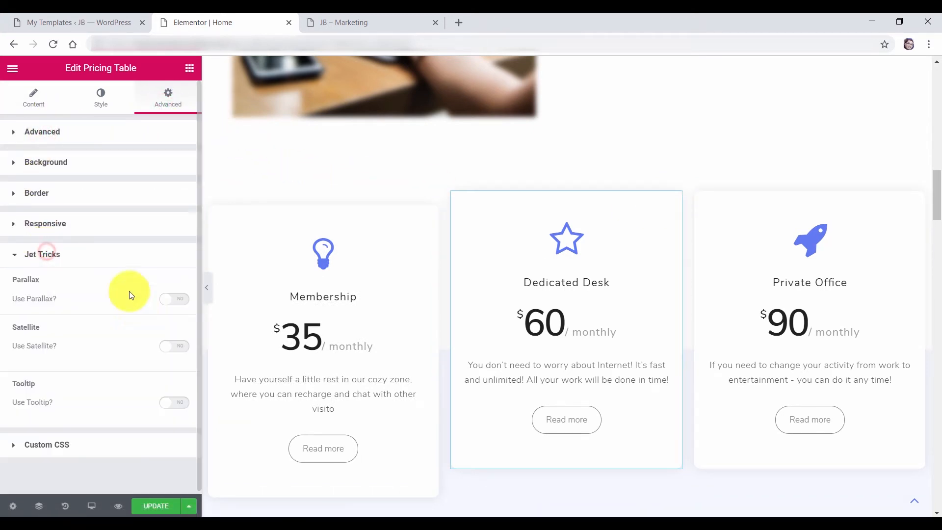
pyautogui.click(175, 304)
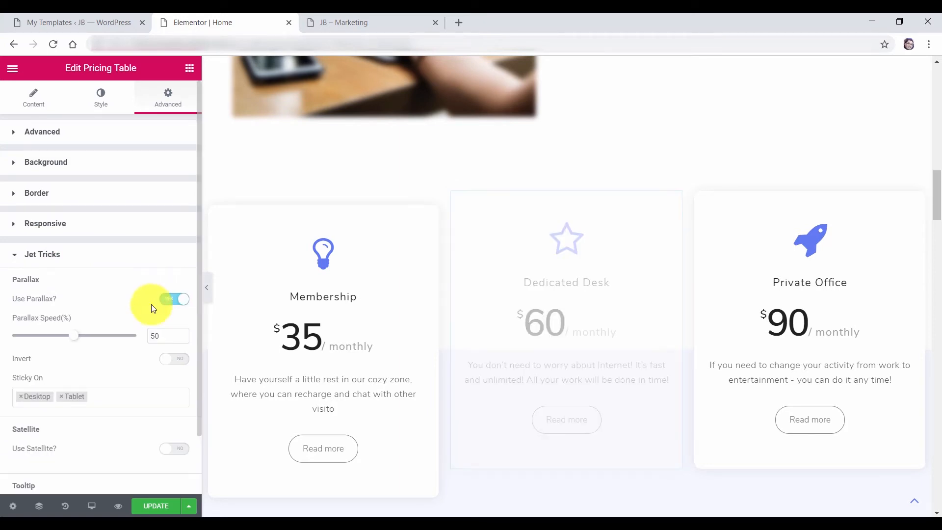
pyautogui.moveTo(163, 334); pyautogui.dragTo(150, 334)
pyautogui.write('10')
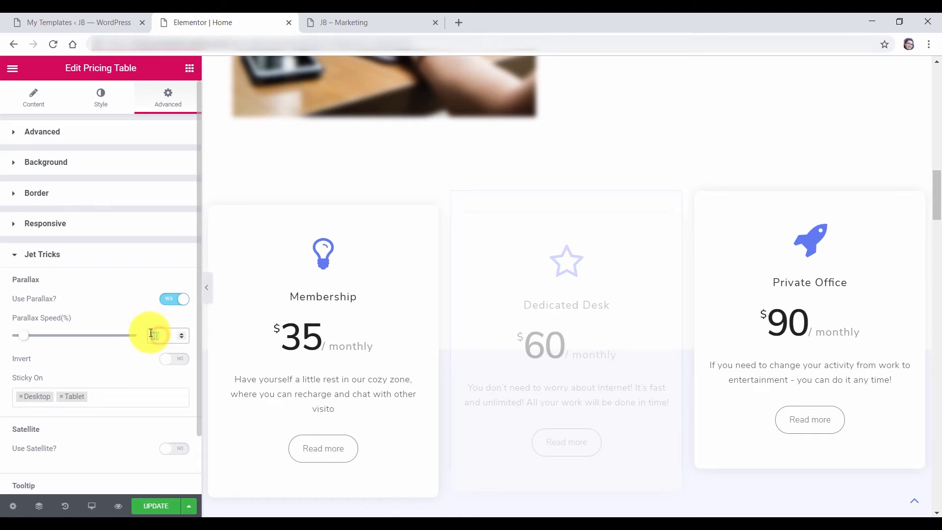
pyautogui.write('40')
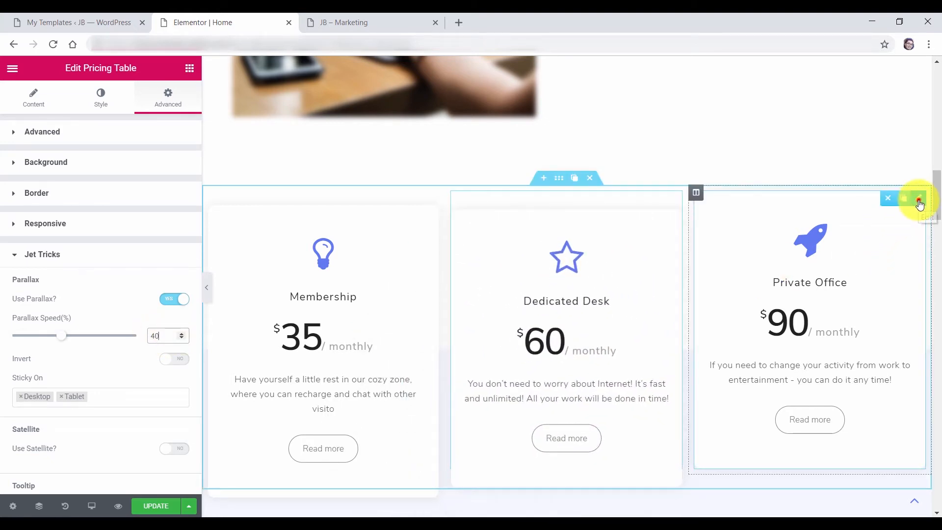
# Enable parallax on the Private Office card with speed 50 and view the live site
pyautogui.click(920, 203)
pyautogui.click(169, 98)
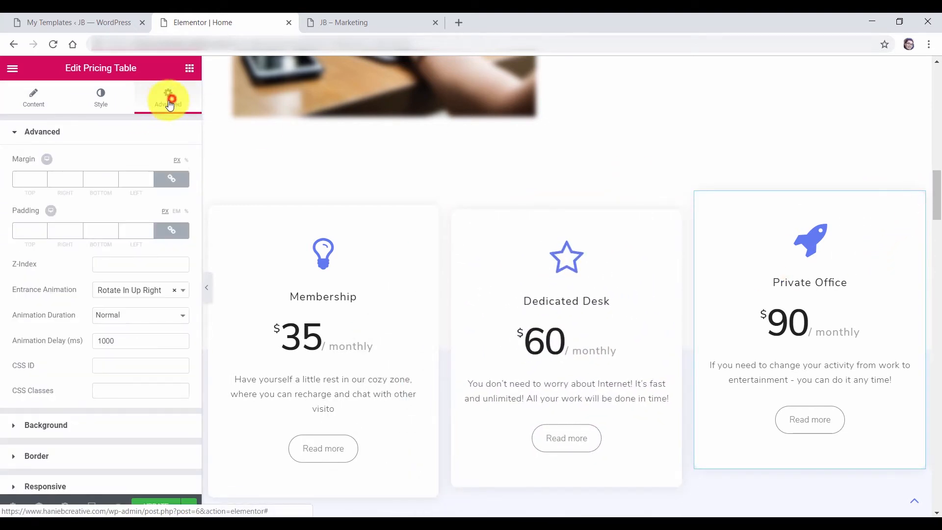
pyautogui.click(45, 131)
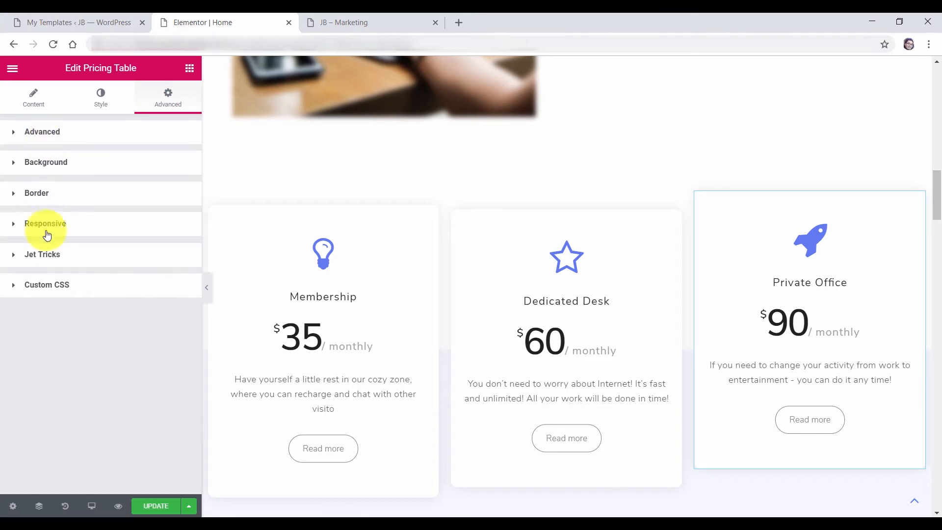
pyautogui.click(52, 260)
pyautogui.click(174, 299)
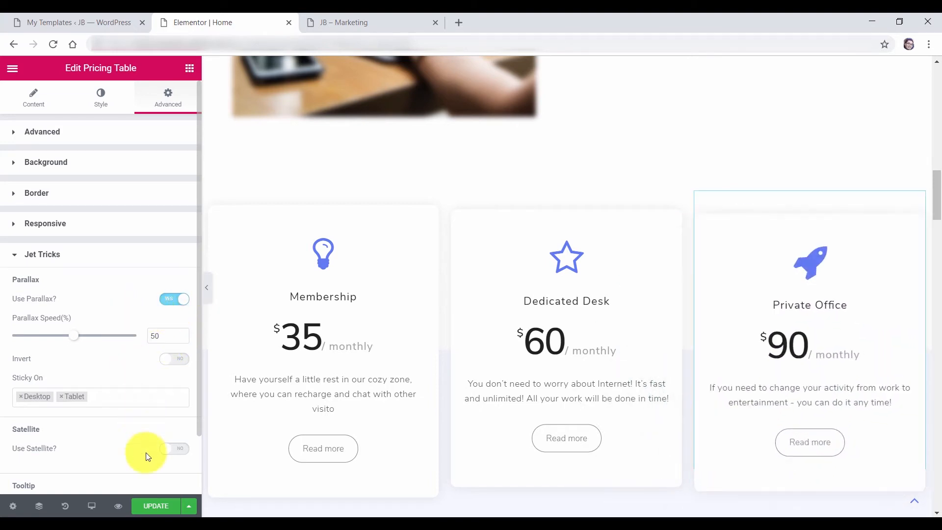
pyautogui.click(353, 23)
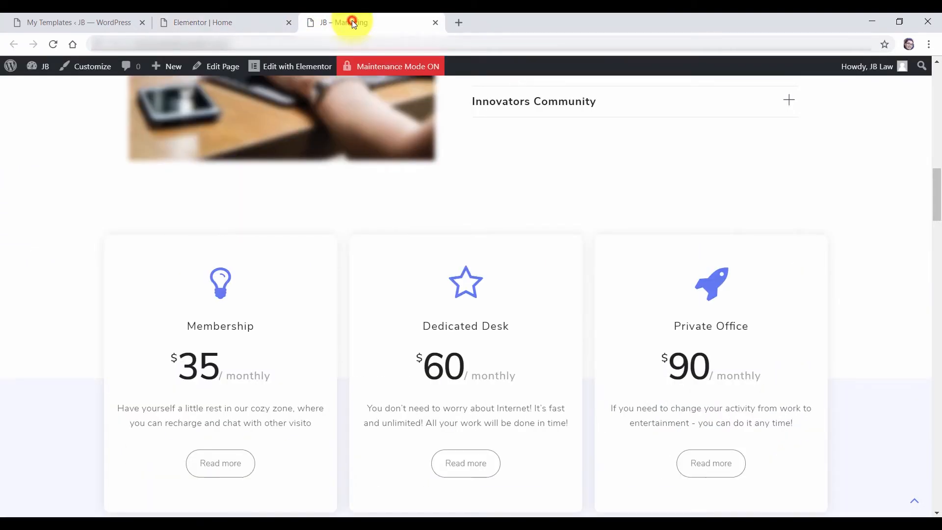
# Reload the live page to see the staggered parallax cards, then return to the Elementor editor
pyautogui.click(54, 44)
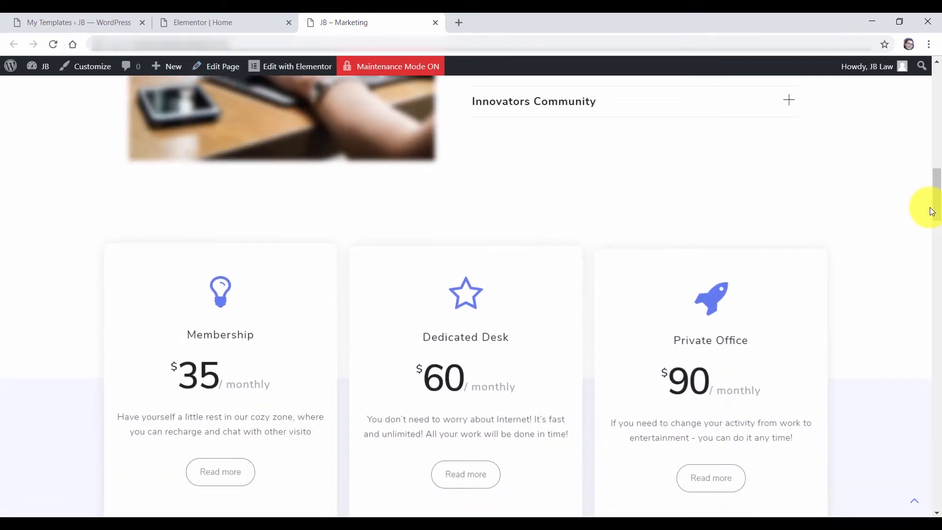
pyautogui.moveTo(940, 201); pyautogui.dragTo(940, 220)
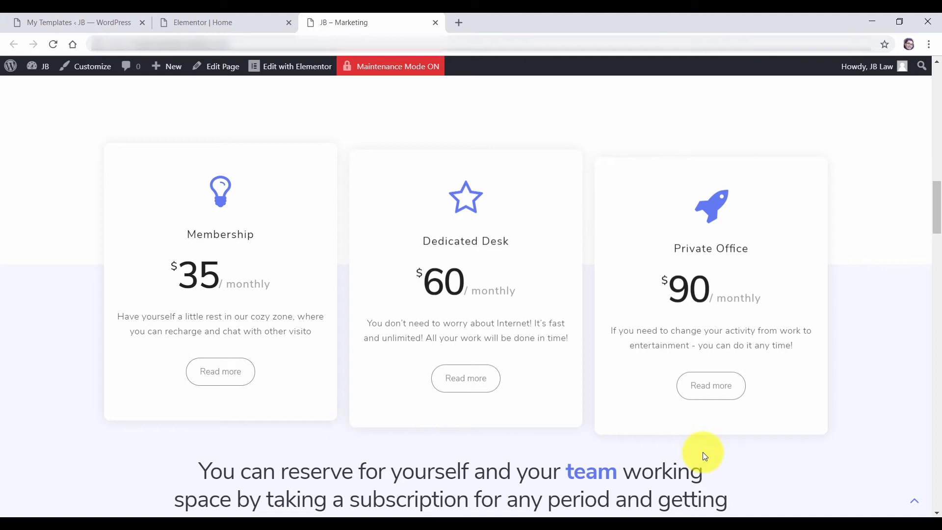
pyautogui.moveTo(938, 233); pyautogui.dragTo(938, 228)
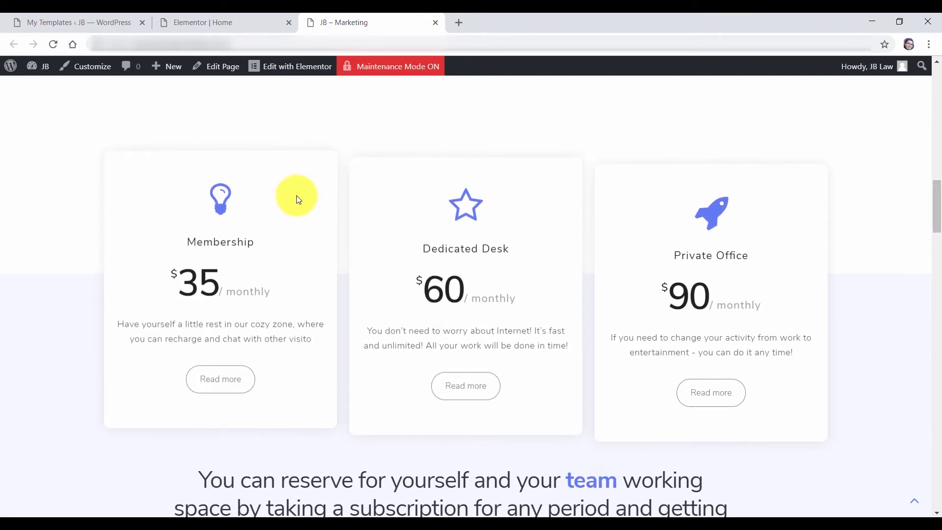
pyautogui.click(204, 23)
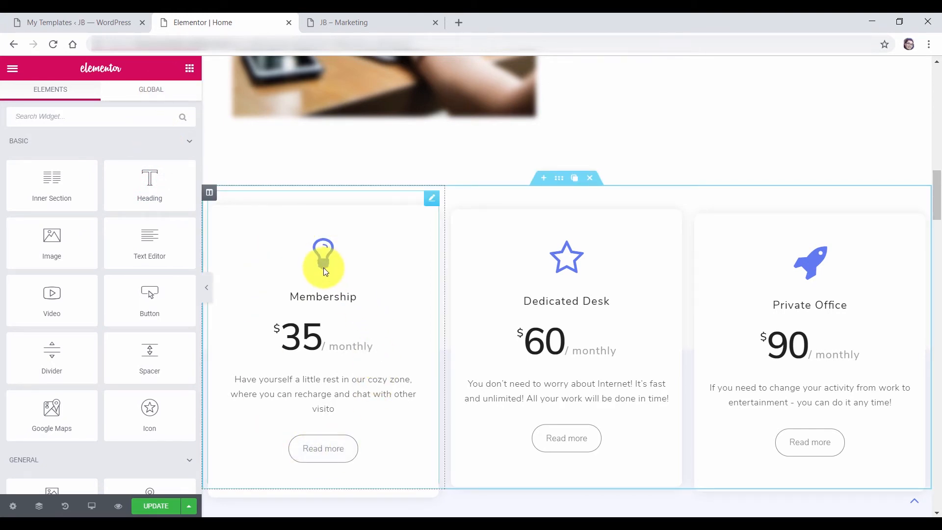
# Enable a Jet Tricks tooltip on the Membership card with the text 'Recommended'
pyautogui.click(430, 202)
pyautogui.click(169, 98)
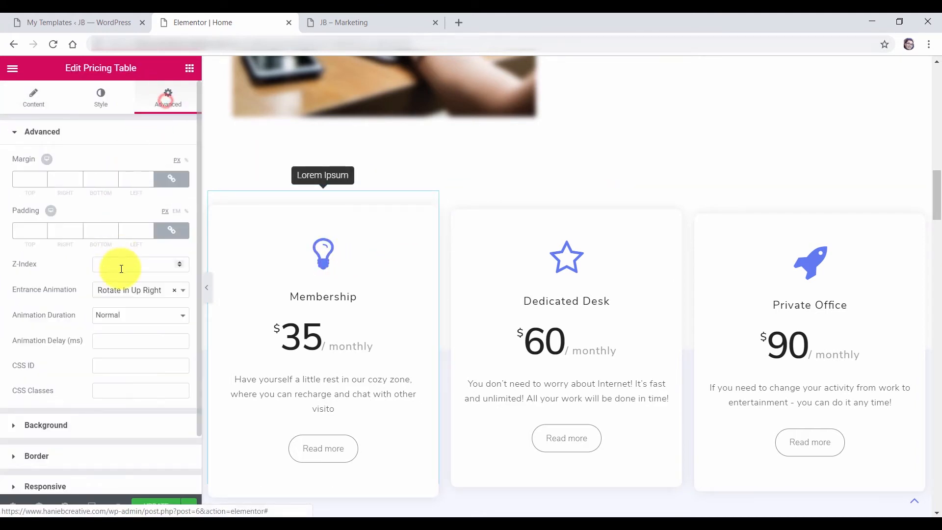
pyautogui.click(50, 131)
pyautogui.click(52, 262)
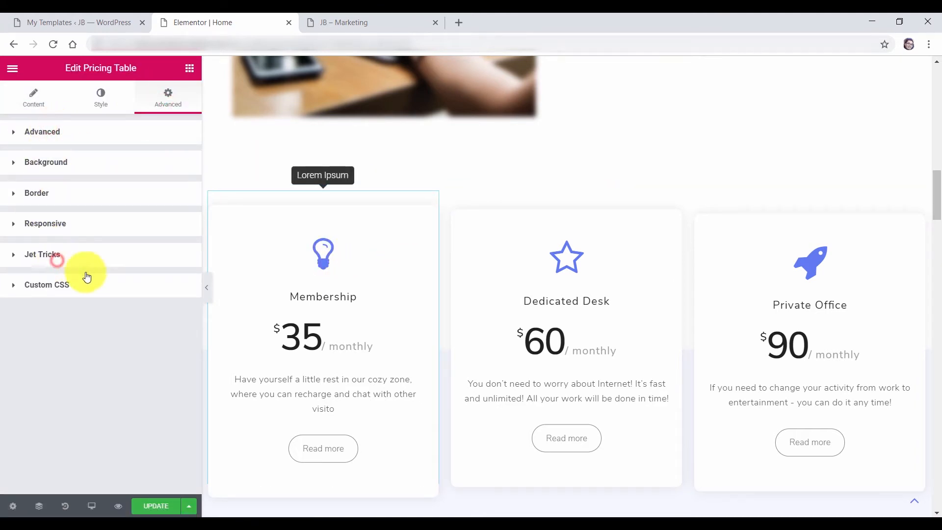
pyautogui.scroll(-2, 62, 275)
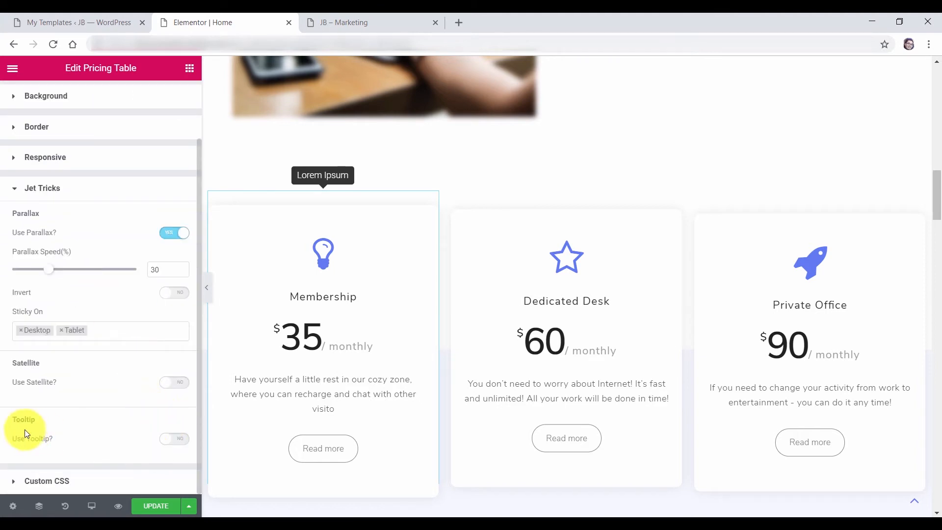
pyautogui.click(174, 439)
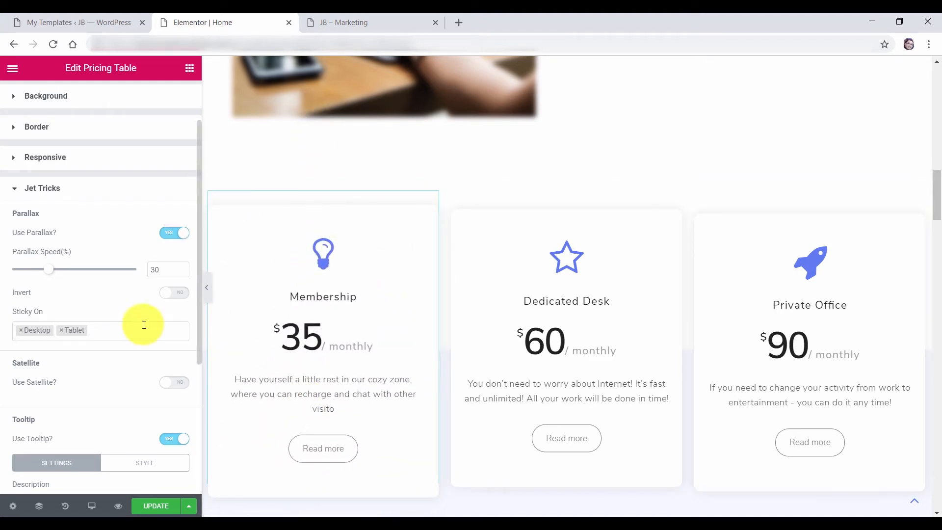
pyautogui.scroll(-3, 143, 322)
pyautogui.write('Recommended')
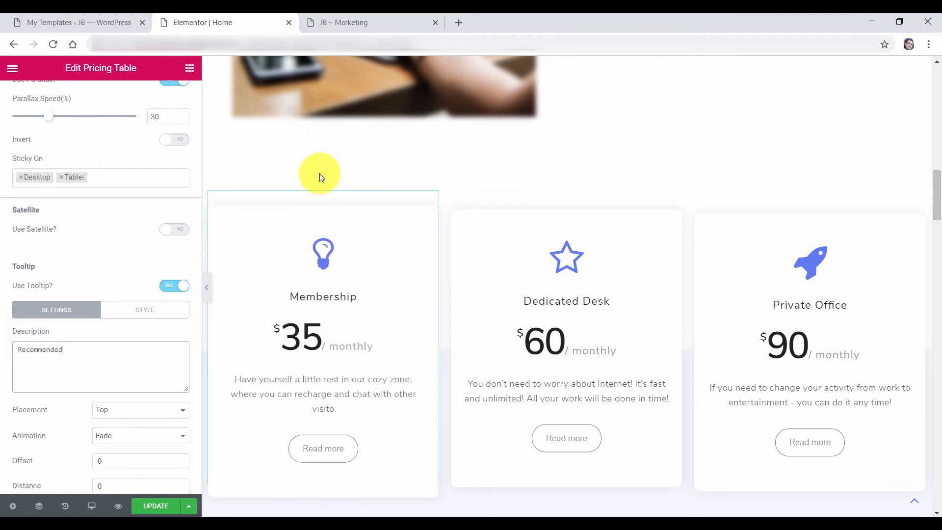
pyautogui.scroll(-1, 124, 373)
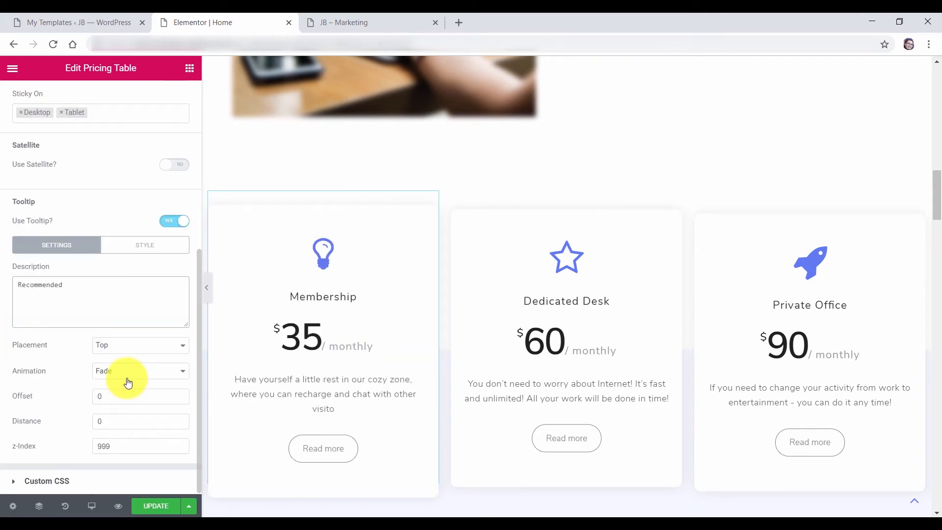
# Set the Membership tooltip animation to Scale
pyautogui.click(129, 377)
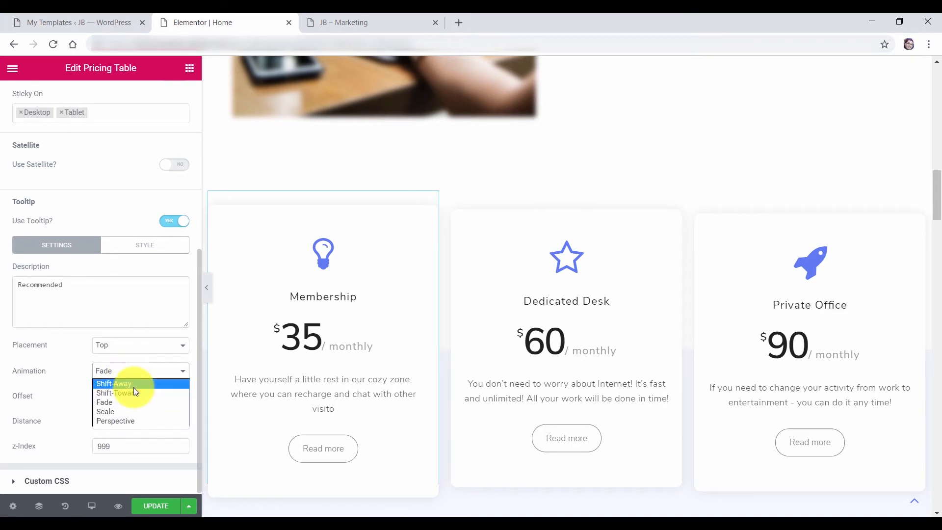
pyautogui.click(135, 393)
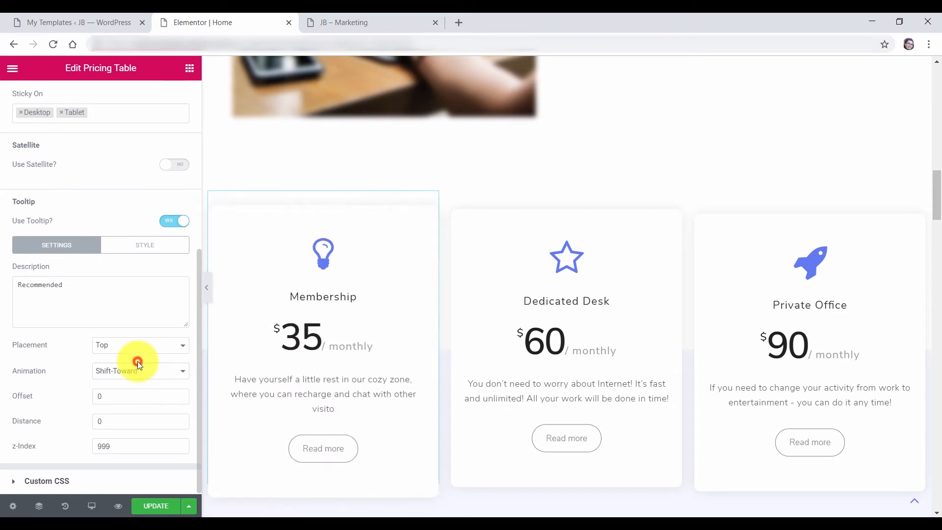
pyautogui.click(138, 369)
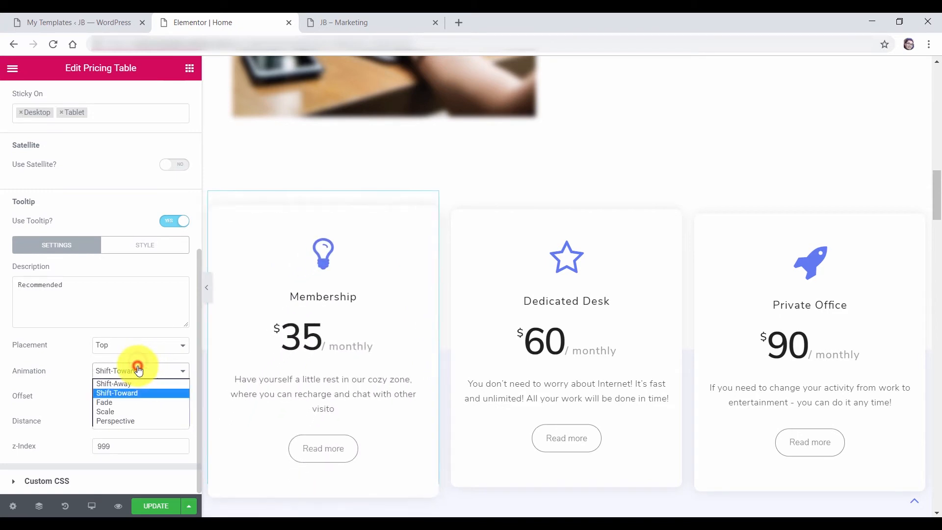
pyautogui.click(116, 411)
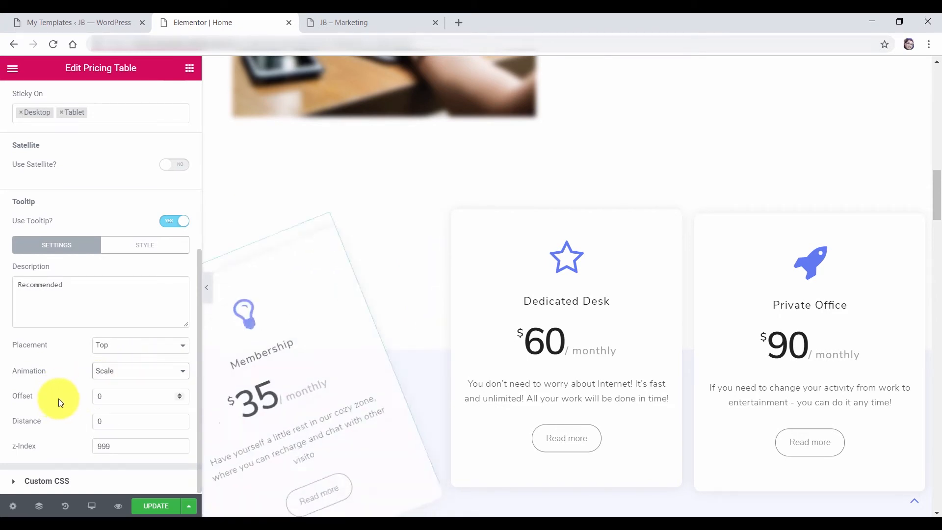
# Clear the tooltip text colour, save the page, and go to the live Marketing tab
pyautogui.click(145, 245)
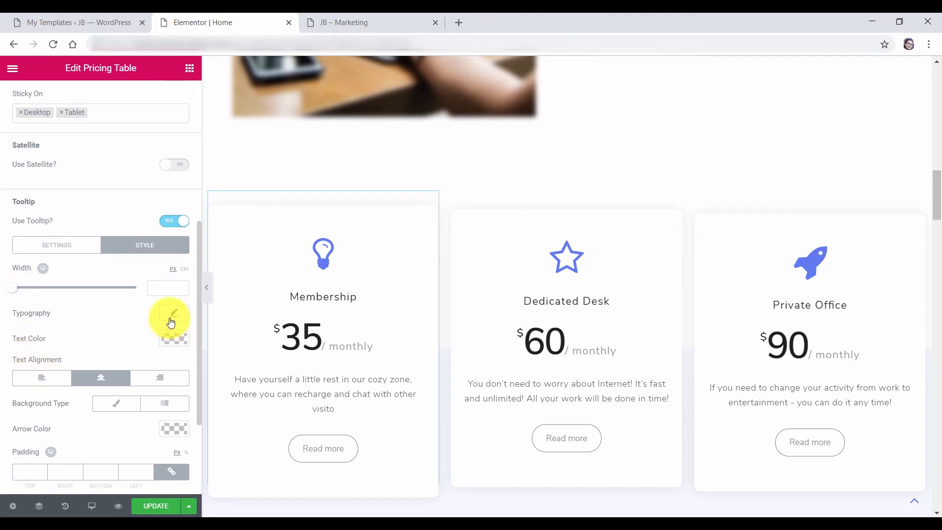
pyautogui.click(174, 338)
pyautogui.click(116, 339)
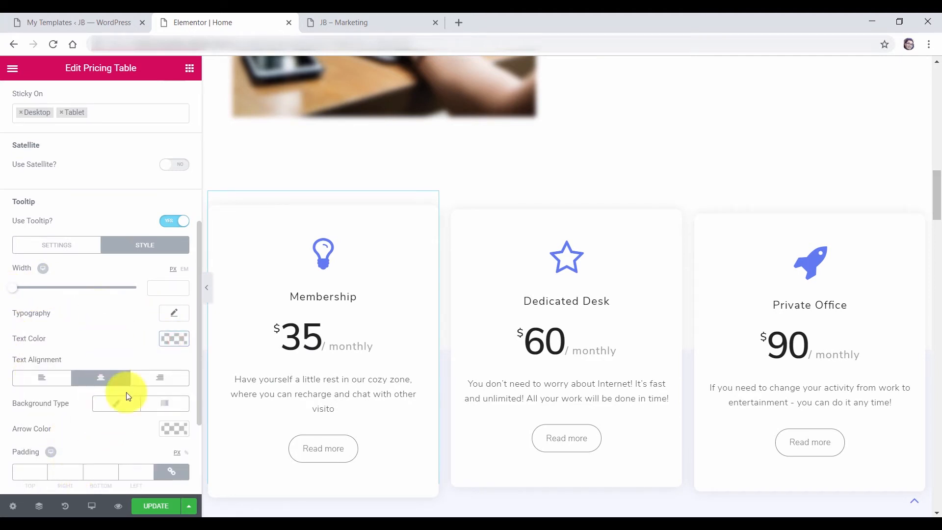
pyautogui.click(154, 505)
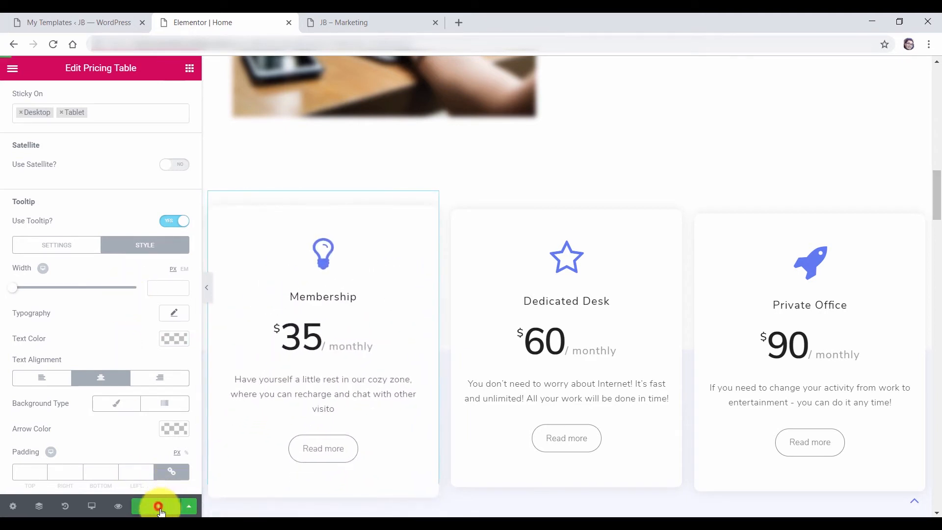
pyautogui.click(310, 22)
# Reload the live page, check the Membership card's Recommended tooltip, then return to the Elementor editor
pyautogui.click(53, 44)
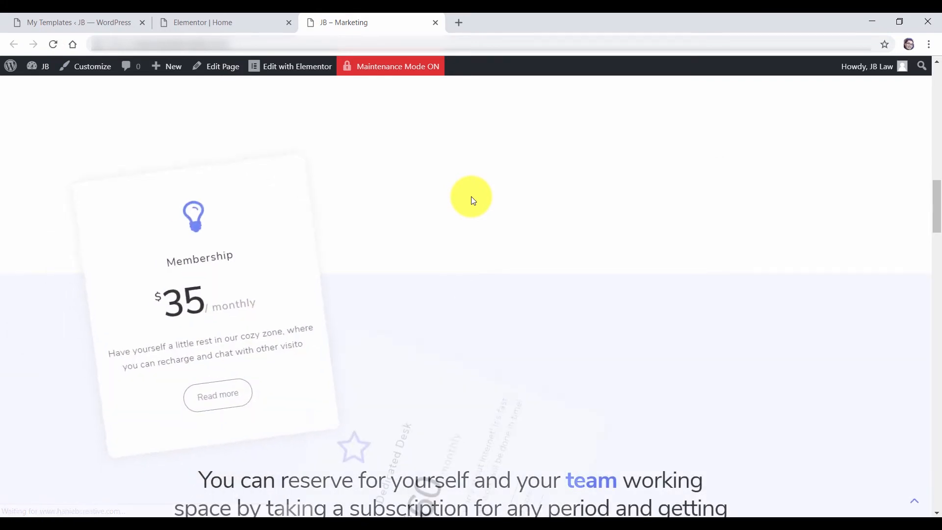
pyautogui.scroll(2, 458, 197)
pyautogui.scroll(-1, 239, 211)
pyautogui.moveTo(229, 286)
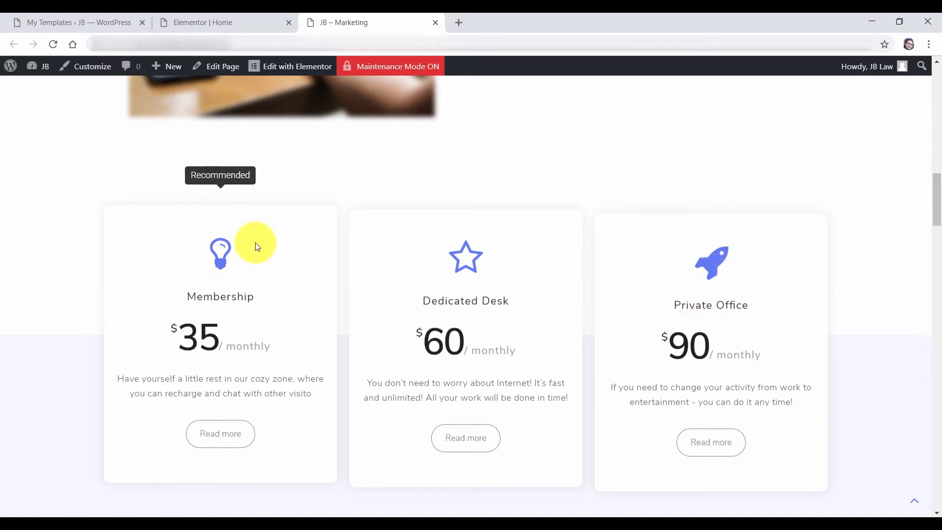
pyautogui.click(225, 24)
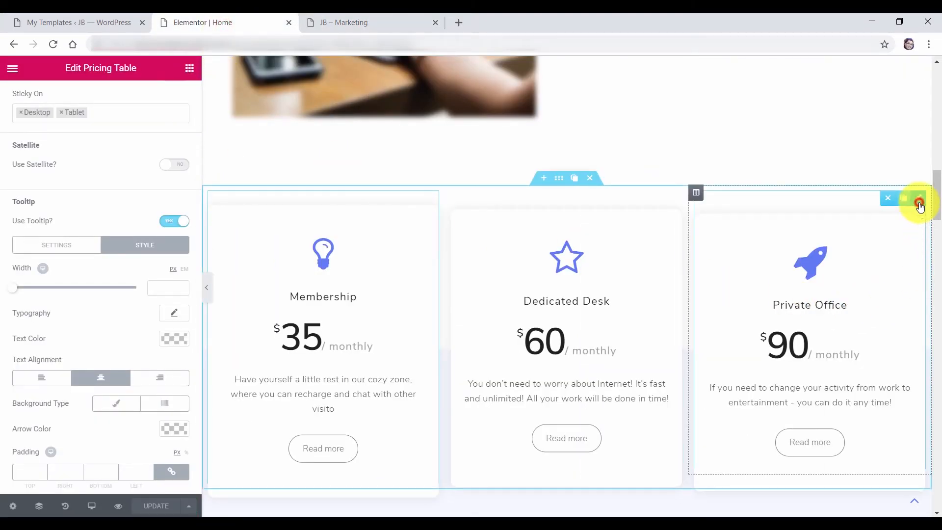
# Enable a Jet Tricks tooltip on the Private Office card reading 'For Advanced Only'
pyautogui.click(920, 204)
pyautogui.click(168, 97)
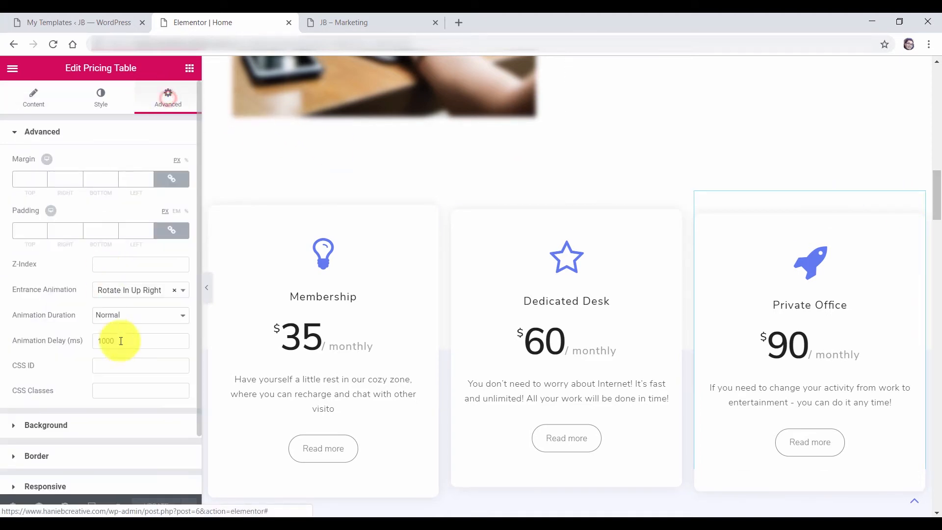
pyautogui.scroll(-2, 133, 346)
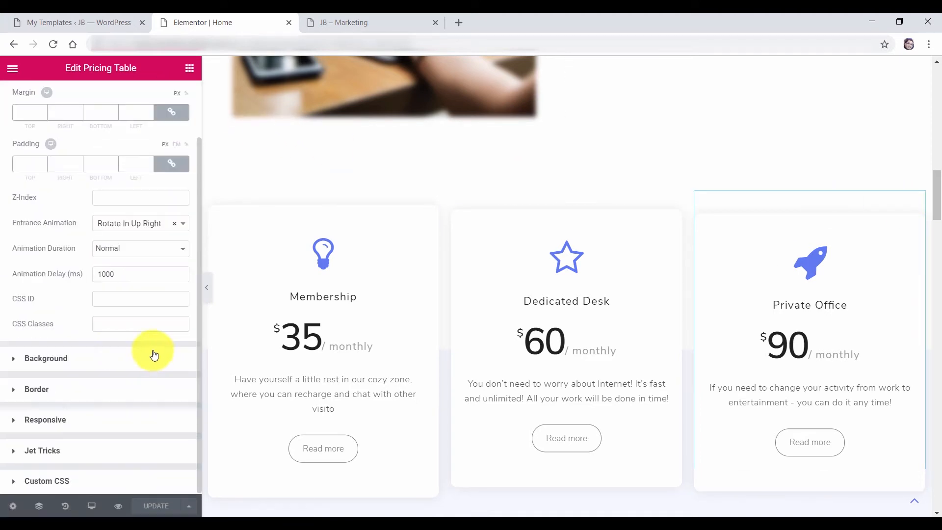
pyautogui.click(74, 449)
pyautogui.scroll(-2, 99, 365)
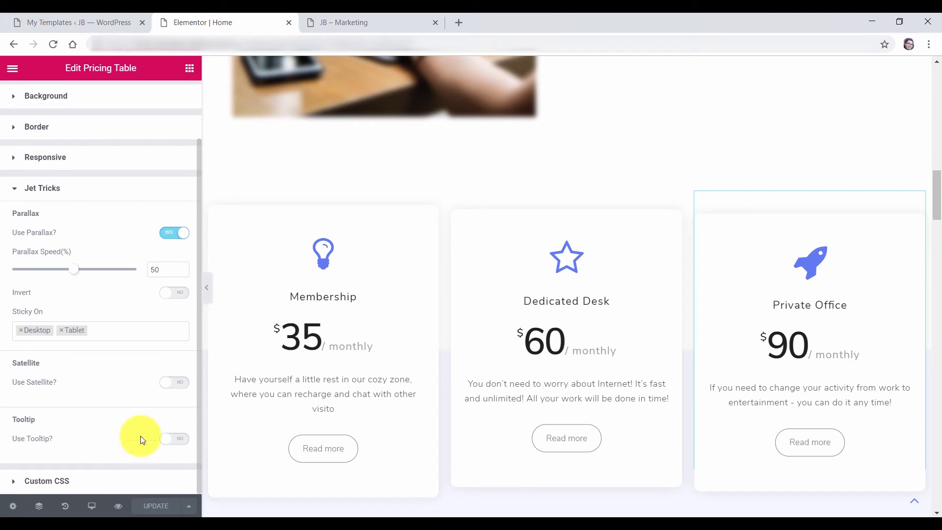
pyautogui.click(175, 439)
pyautogui.scroll(-4, 102, 418)
pyautogui.click(47, 348)
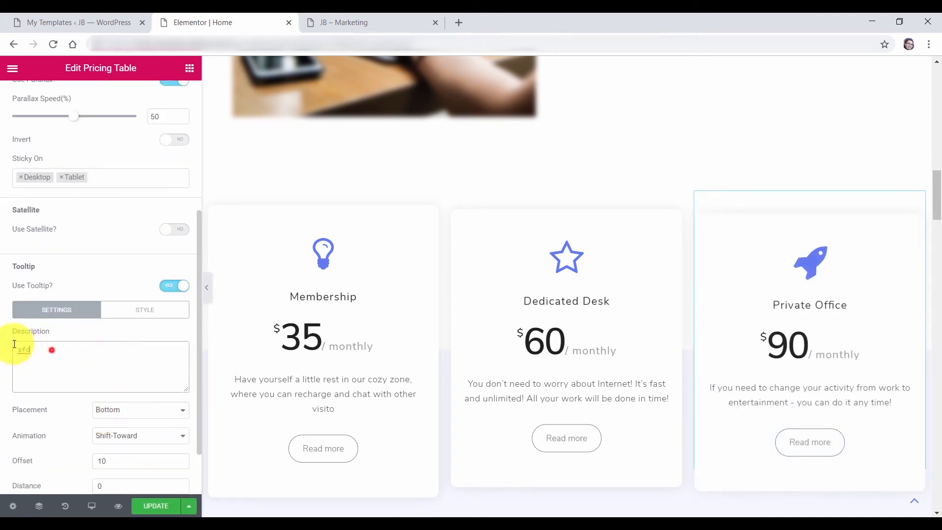
pyautogui.write('For Advanced Only')
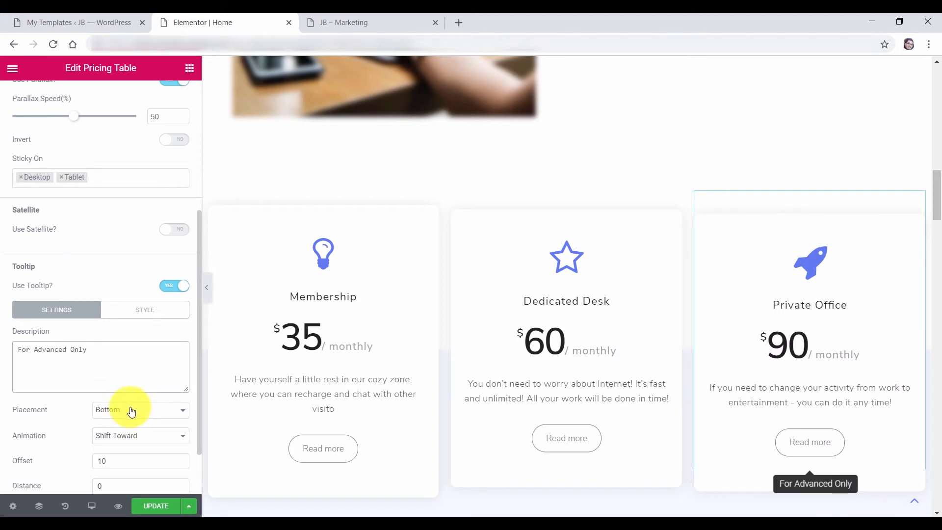
pyautogui.scroll(-2, 132, 412)
# Make the tooltip 253 px wide with its text size enlarged to 23
pyautogui.click(138, 246)
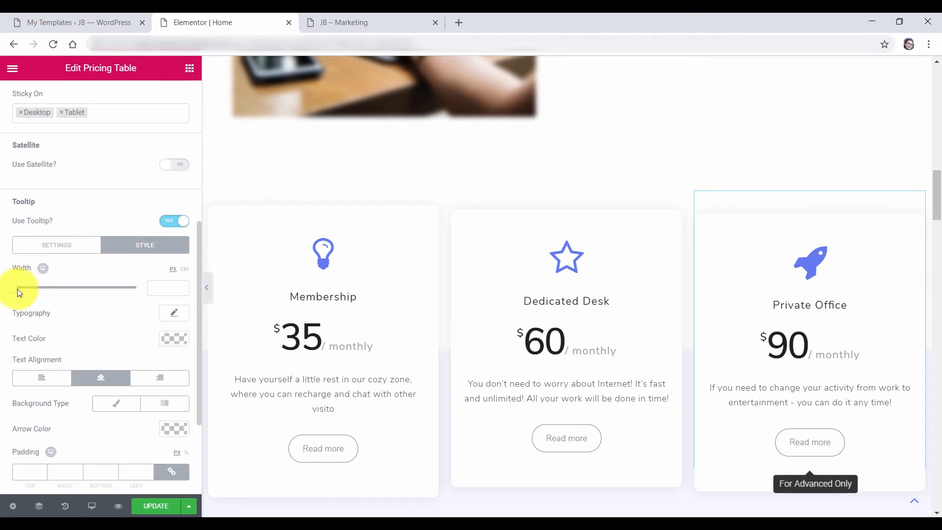
pyautogui.moveTo(14, 291); pyautogui.dragTo(31, 292)
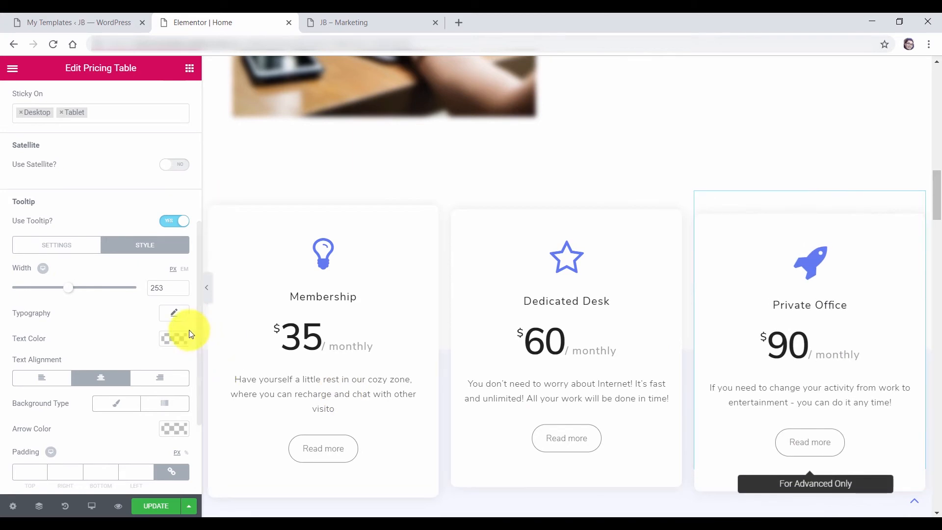
pyautogui.click(174, 313)
pyautogui.moveTo(28, 385)
pyautogui.mouseDown()
pyautogui.moveTo(48, 396)
pyautogui.moveTo(40, 390)
pyautogui.mouseUp()
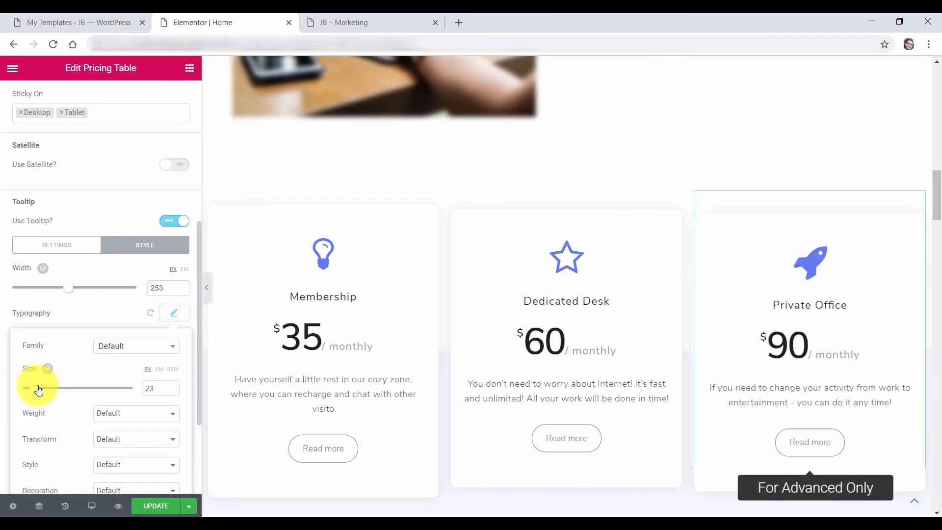
pyautogui.click(173, 316)
pyautogui.scroll(-2, 147, 344)
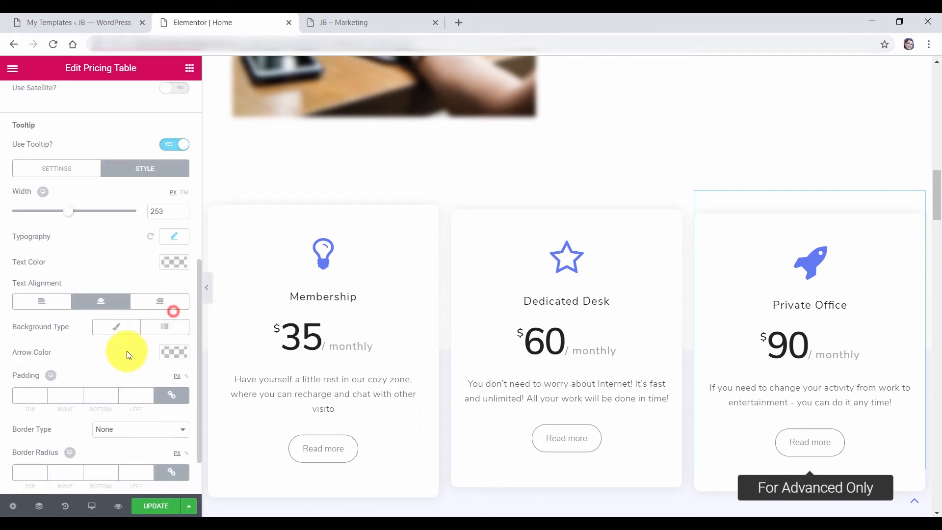
# Give the tooltip a classic grey background and save the page
pyautogui.click(118, 331)
pyautogui.click(177, 360)
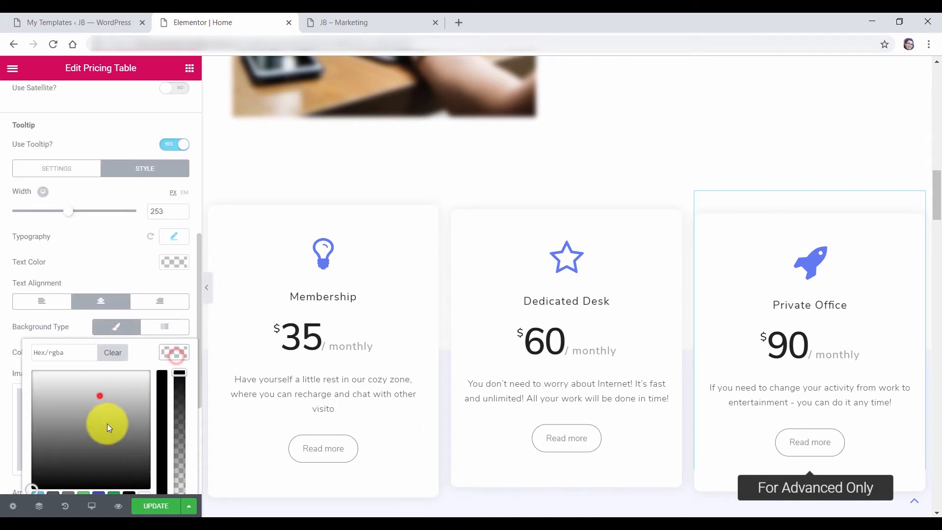
pyautogui.click(107, 426)
pyautogui.moveTo(107, 426); pyautogui.dragTo(105, 414)
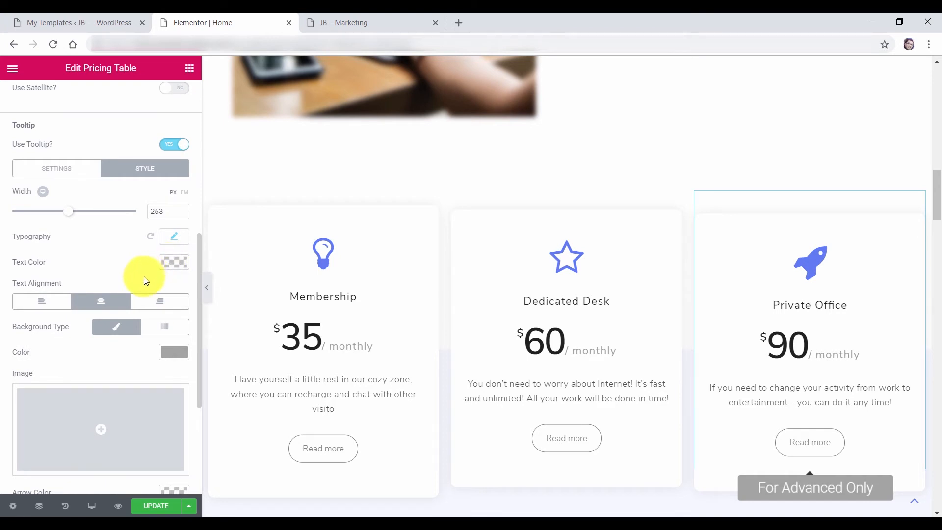
pyautogui.click(155, 507)
pyautogui.click(361, 21)
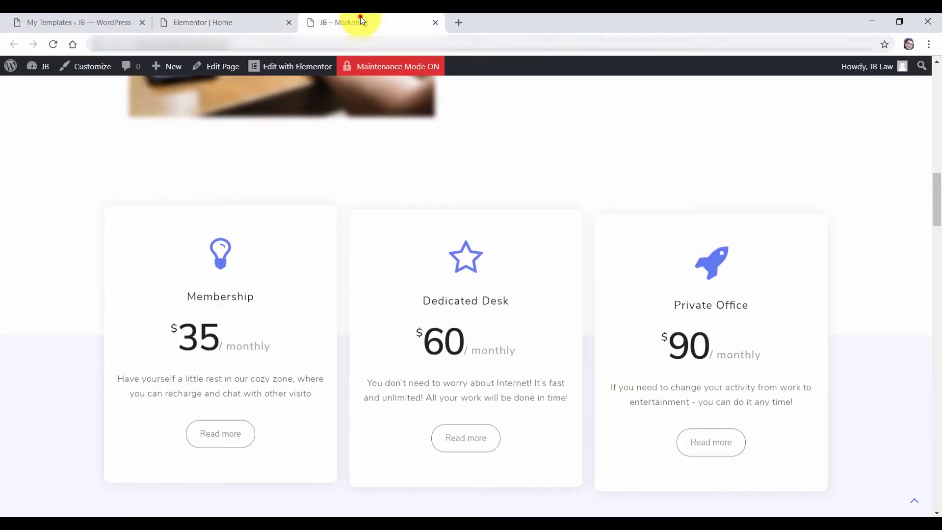
# Reload the live page, hover the pricing cards to see the For Advanced Only tooltip, then return to the editor
pyautogui.click(53, 44)
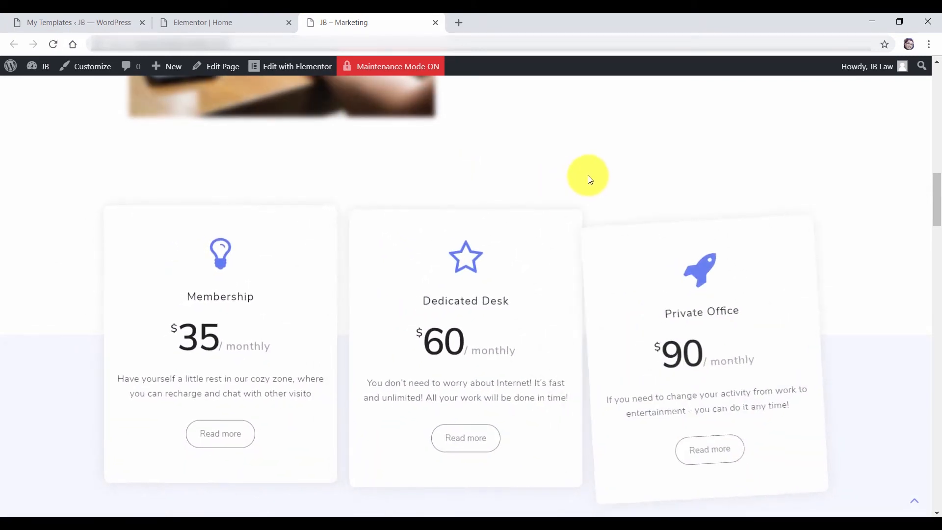
pyautogui.moveTo(224, 238)
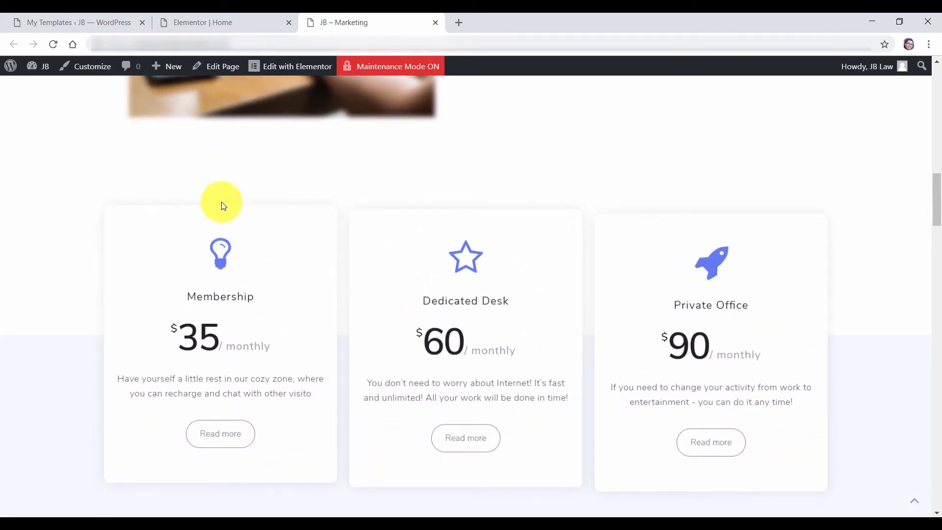
pyautogui.moveTo(722, 442)
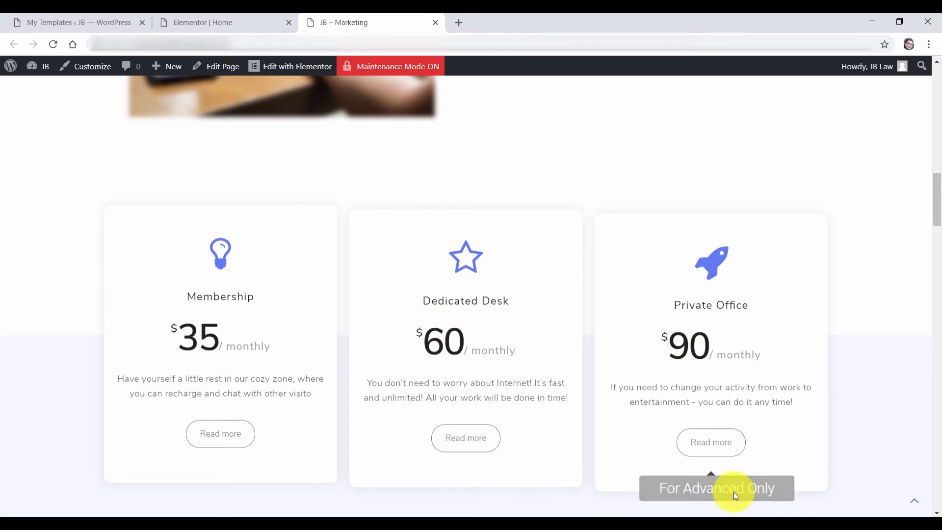
pyautogui.scroll(-1, 712, 414)
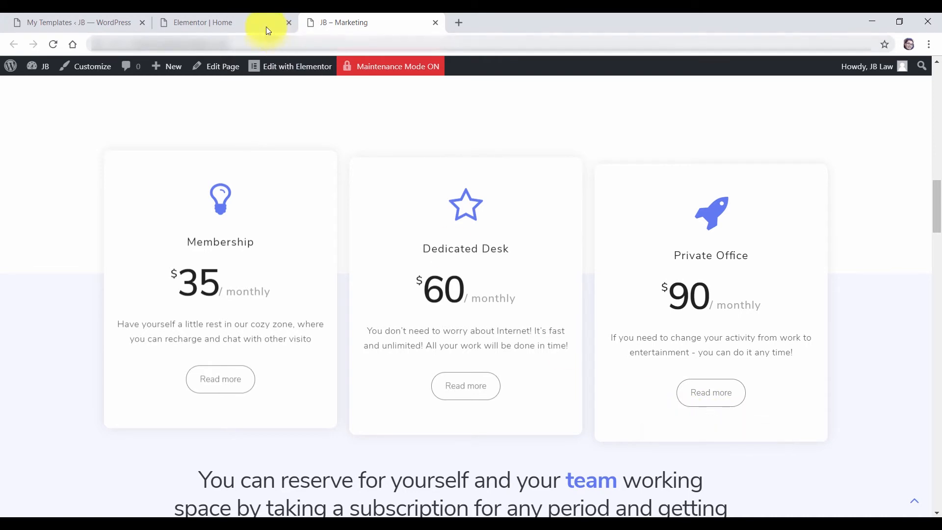
pyautogui.click(240, 21)
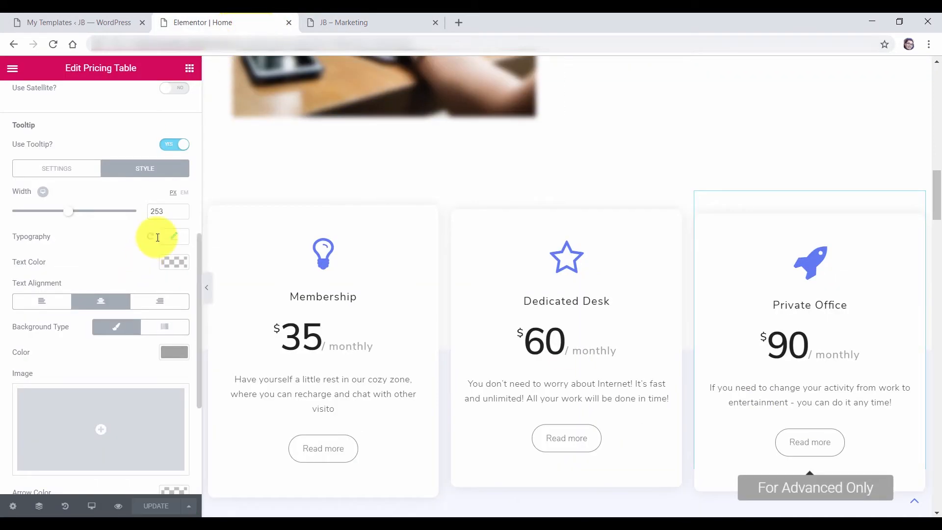
pyautogui.scroll(-2, 156, 289)
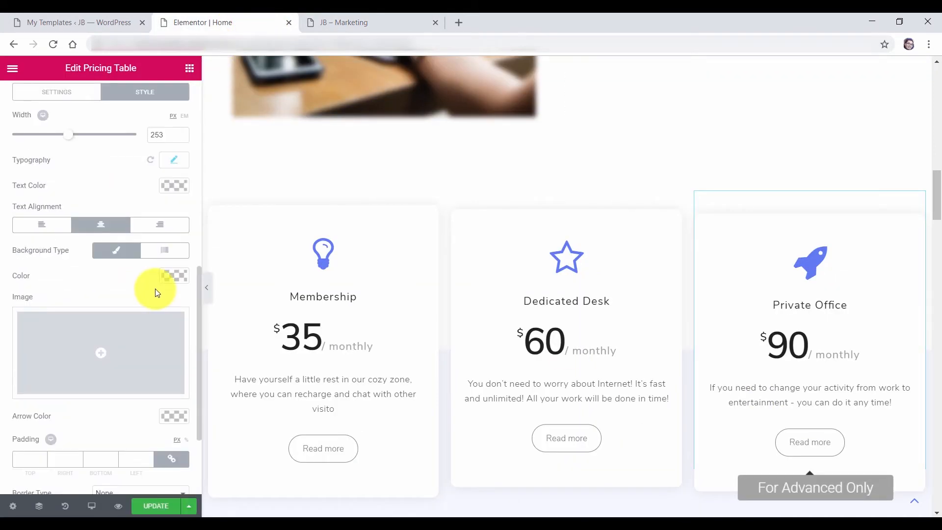
# Set the Private Office tooltip's arrow colour to grey #a3a3a3
pyautogui.click(177, 275)
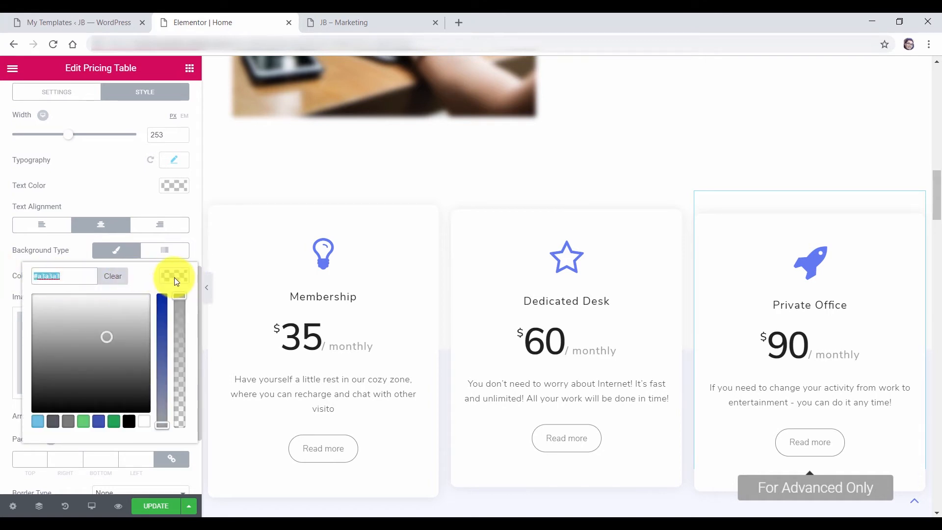
pyautogui.click(174, 277)
pyautogui.click(175, 418)
pyautogui.click(74, 420)
pyautogui.write('#a3a3a3')
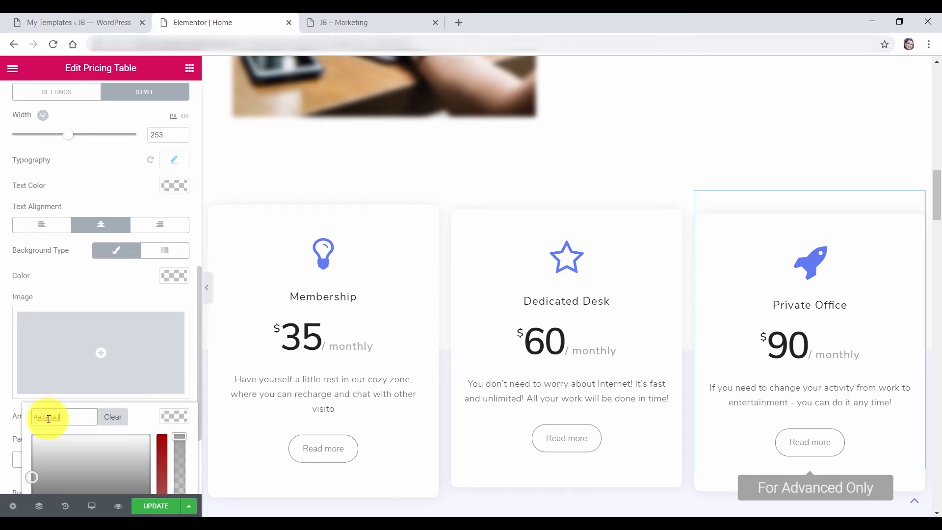
pyautogui.click(174, 417)
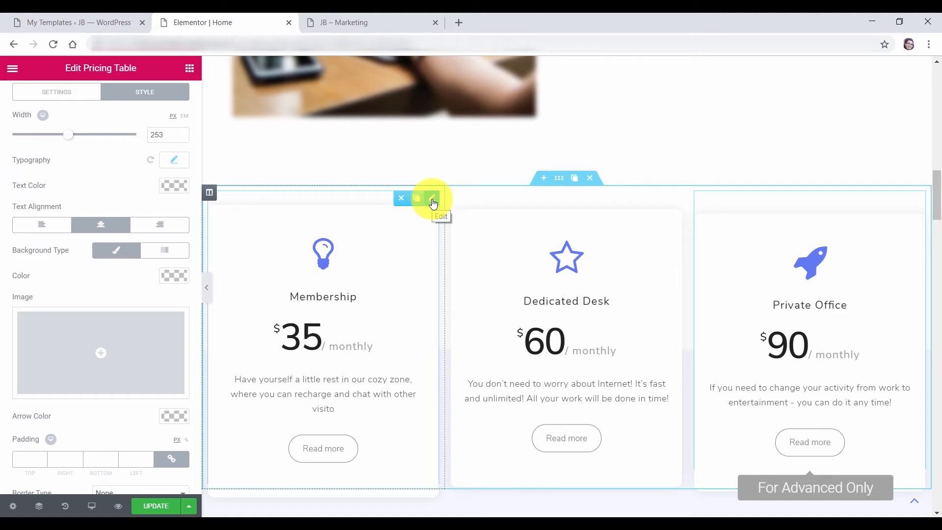
# Review the Membership card's content: lightbulb icon, price, features and the # Read more link
pyautogui.click(432, 201)
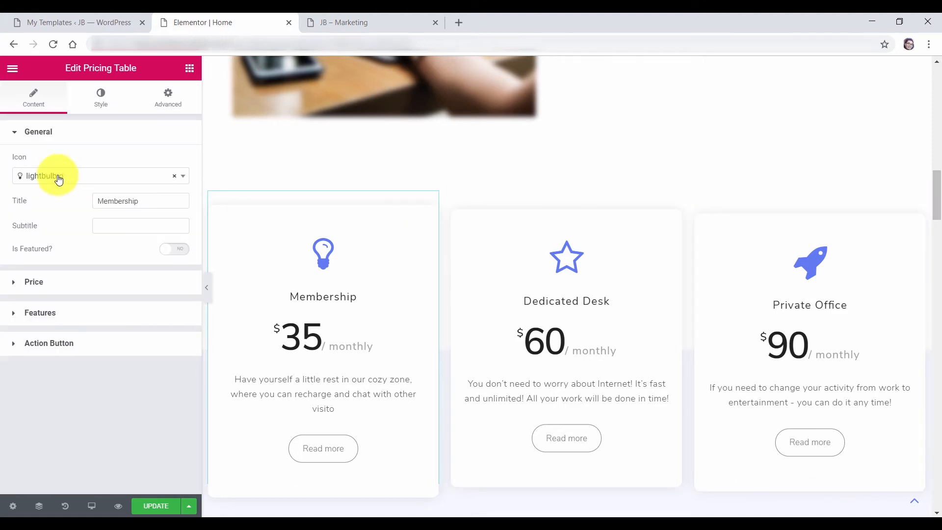
pyautogui.click(36, 175)
pyautogui.click(76, 177)
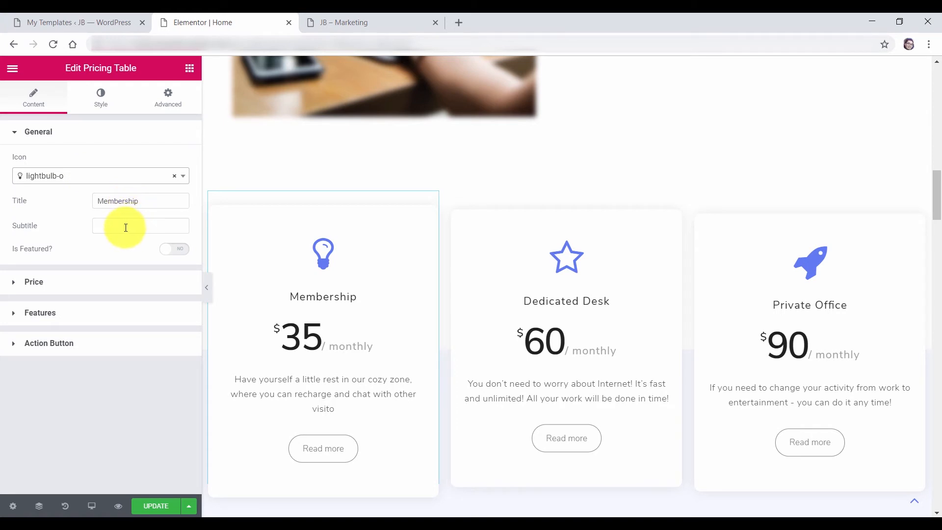
pyautogui.click(63, 281)
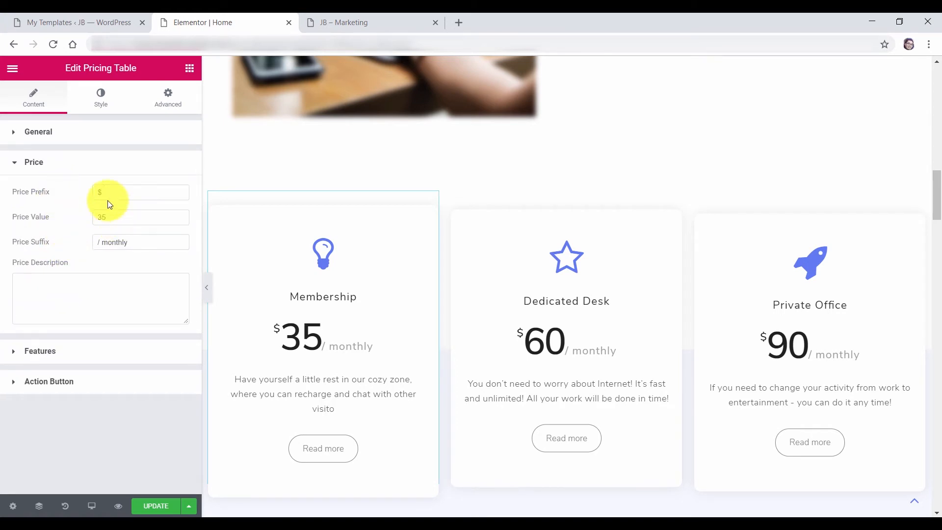
pyautogui.click(56, 350)
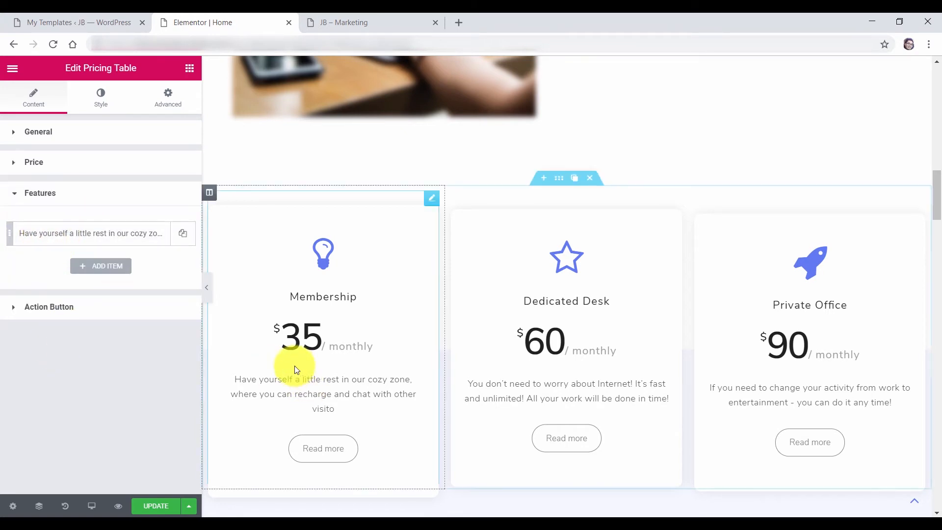
pyautogui.click(67, 308)
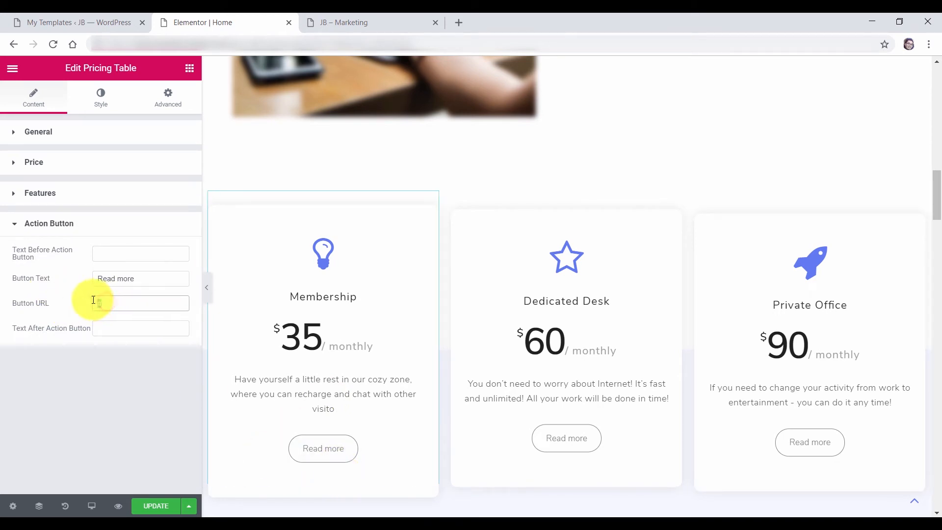
pyautogui.moveTo(95, 302); pyautogui.dragTo(171, 301)
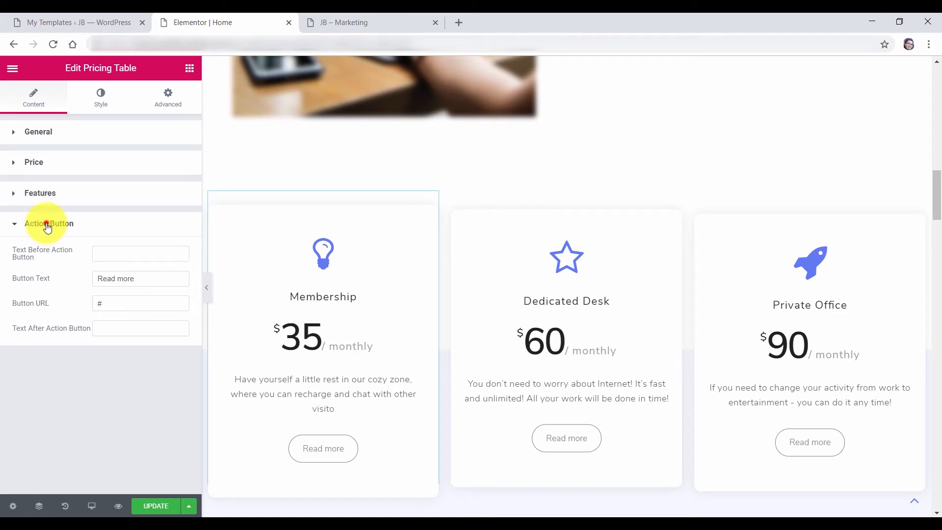
pyautogui.click(47, 226)
# Bring up the Membership card's Icon style options
pyautogui.click(101, 101)
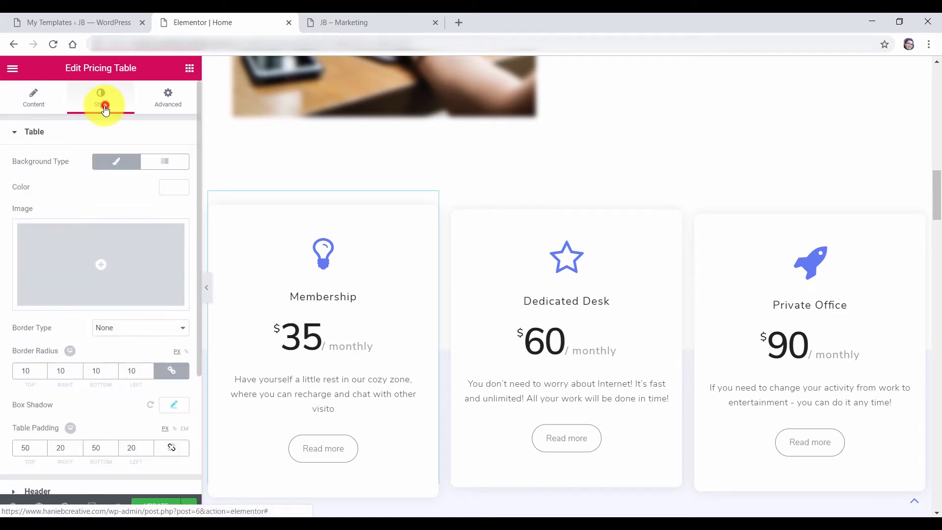
pyautogui.click(36, 133)
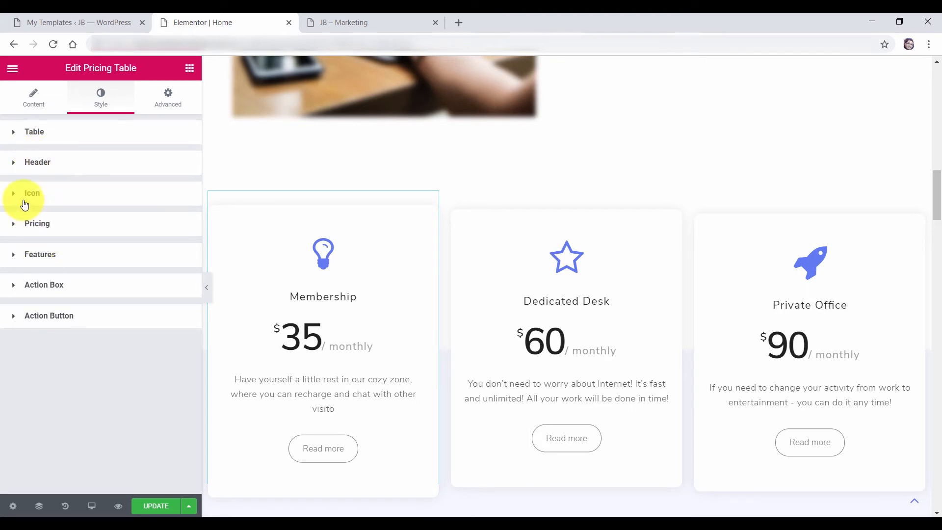
pyautogui.click(34, 197)
# Set the Membership bulb icon to size 113 and light blue #6ec1e4
pyautogui.click(175, 224)
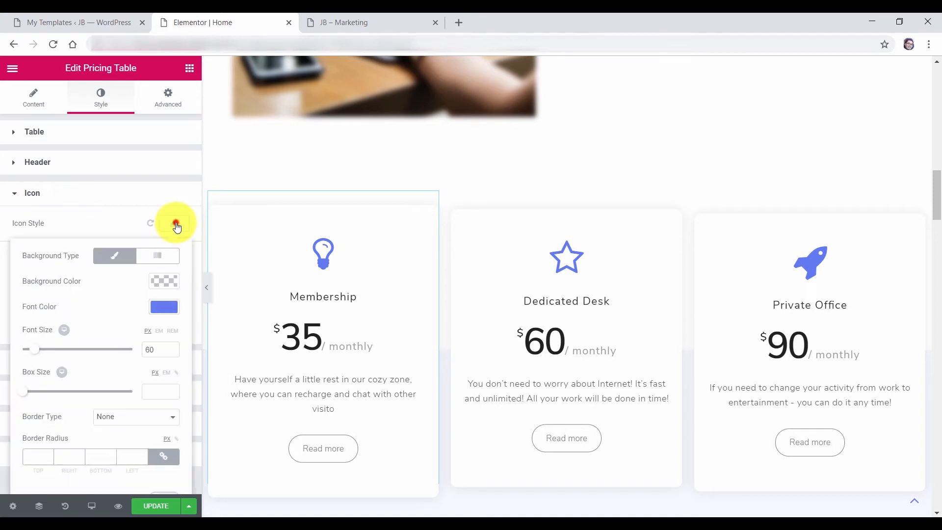
pyautogui.scroll(-1, 52, 312)
pyautogui.moveTo(35, 327); pyautogui.dragTo(46, 327)
pyautogui.click(167, 335)
pyautogui.moveTo(158, 328); pyautogui.dragTo(148, 328)
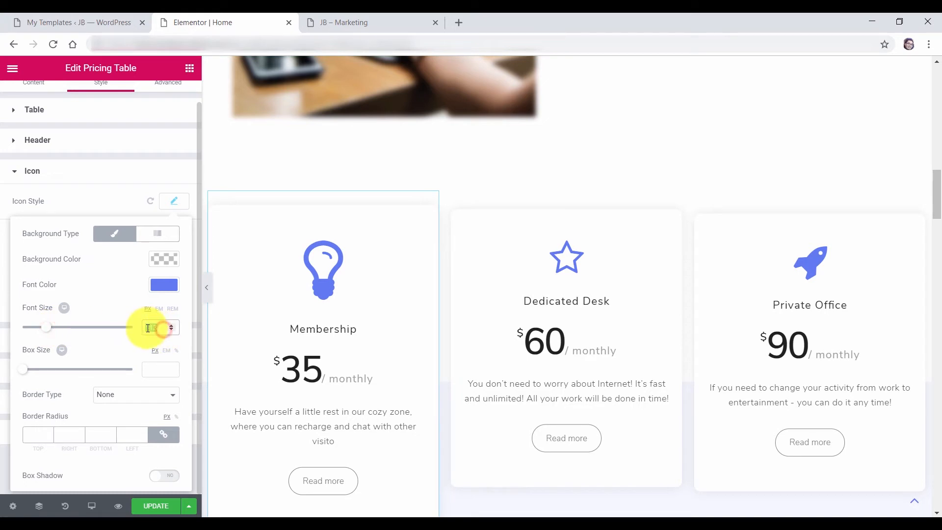
pyautogui.rightClick(152, 328)
pyautogui.click(172, 358)
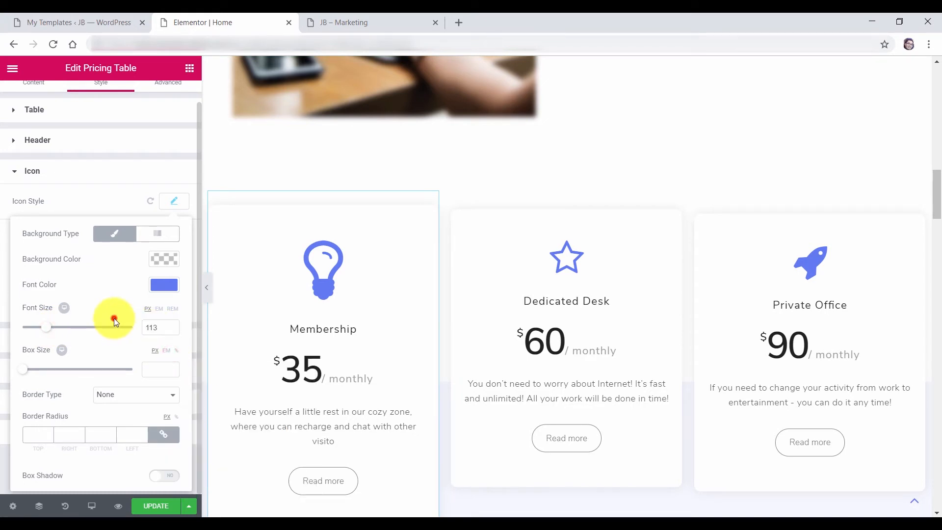
pyautogui.click(165, 283)
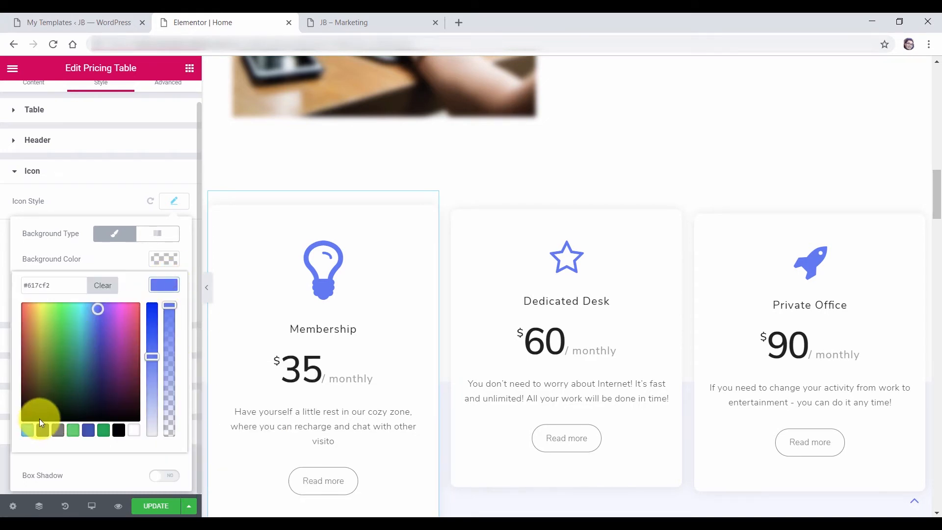
pyautogui.click(27, 431)
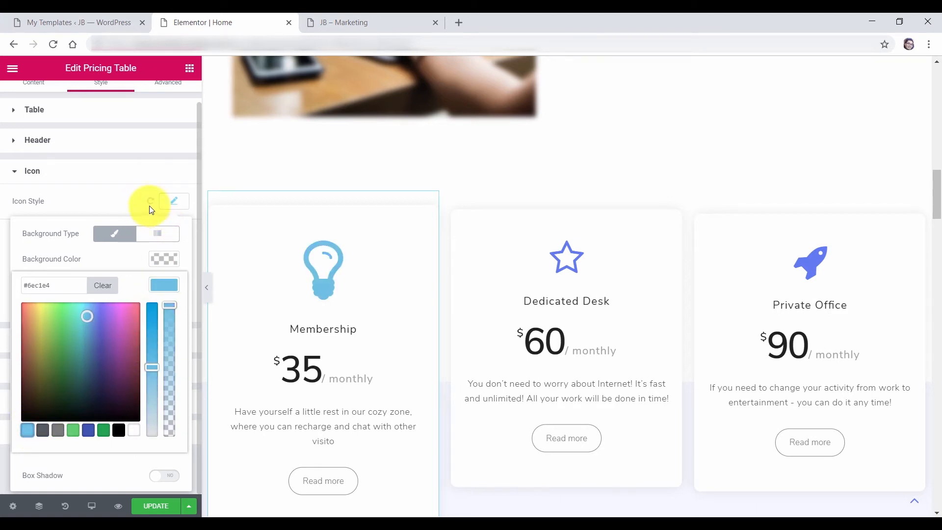
pyautogui.click(127, 202)
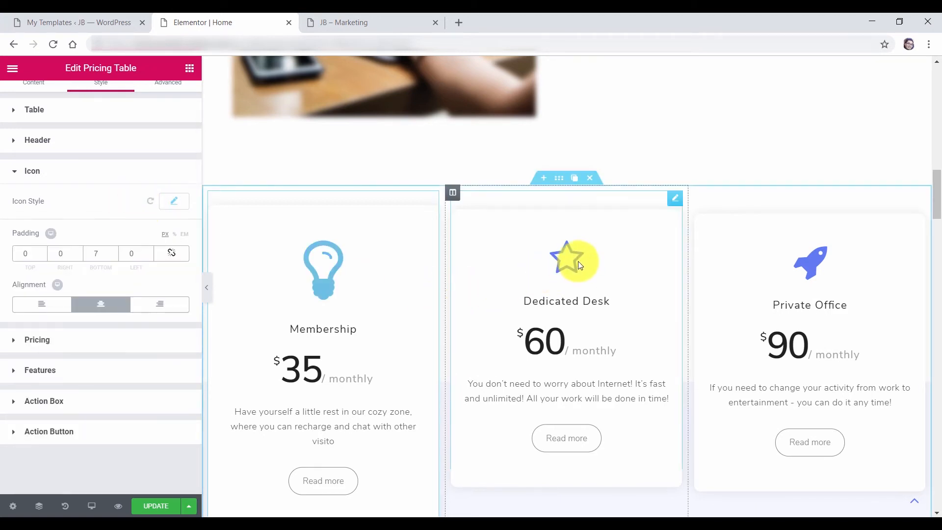
# Set the Dedicated Desk star icon to size 113 and light blue #6ec1e4
pyautogui.click(675, 202)
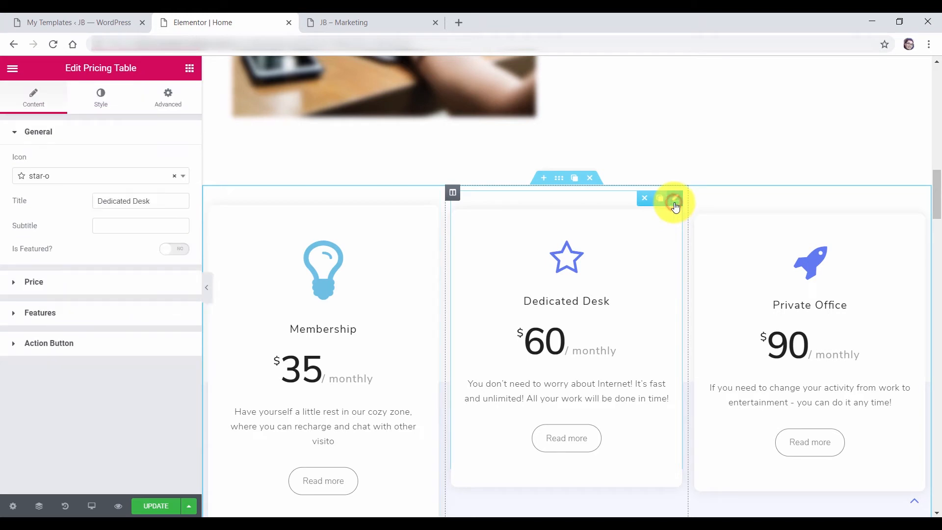
pyautogui.click(102, 108)
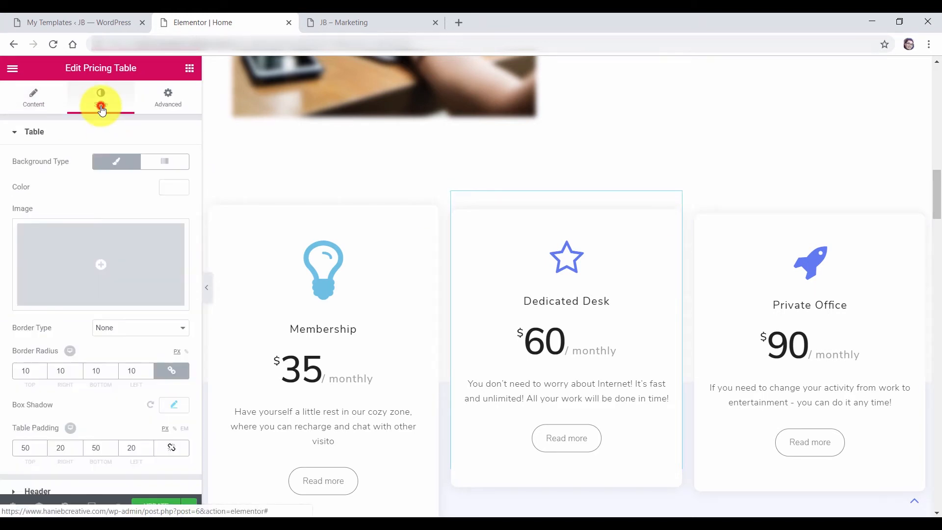
pyautogui.click(30, 135)
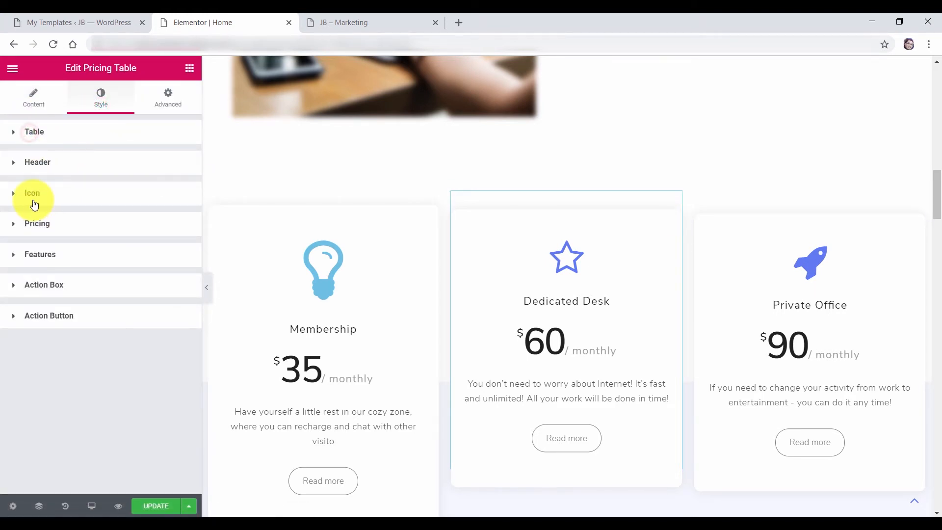
pyautogui.click(33, 195)
pyautogui.click(174, 225)
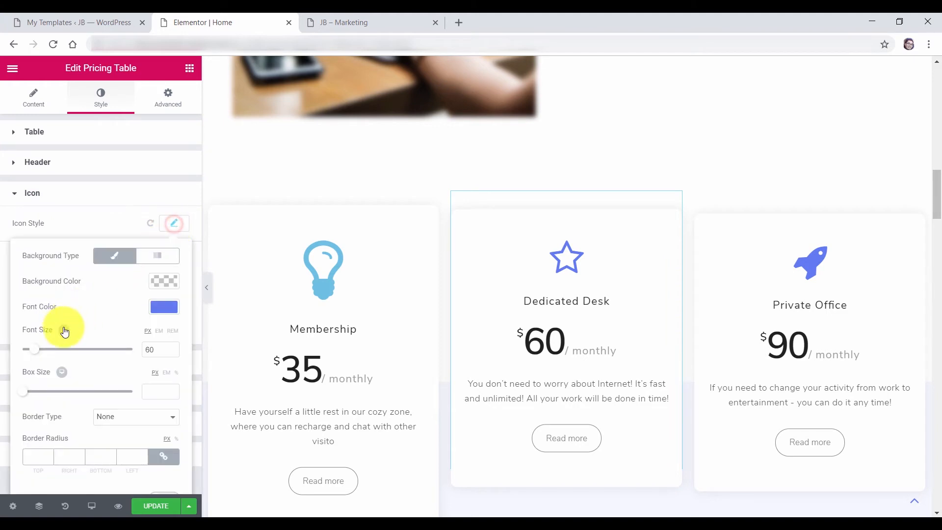
pyautogui.click(153, 350)
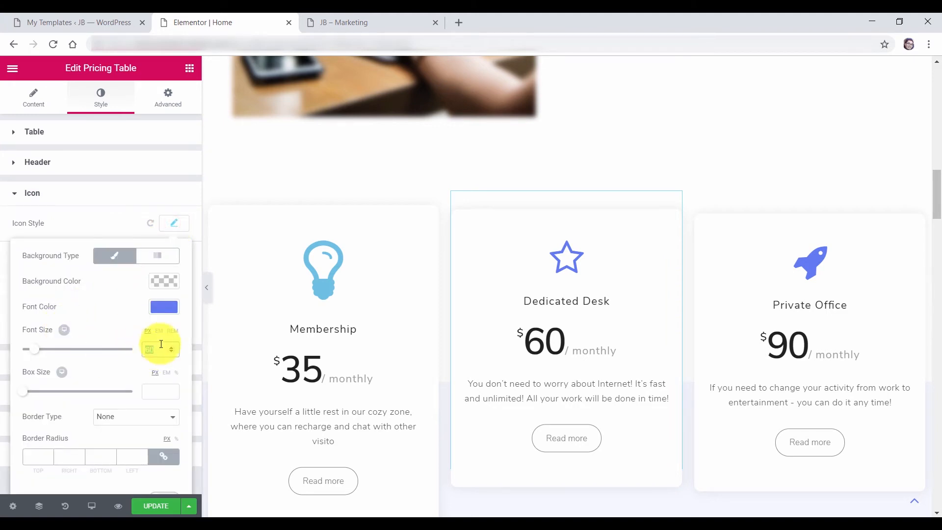
pyautogui.write('113')
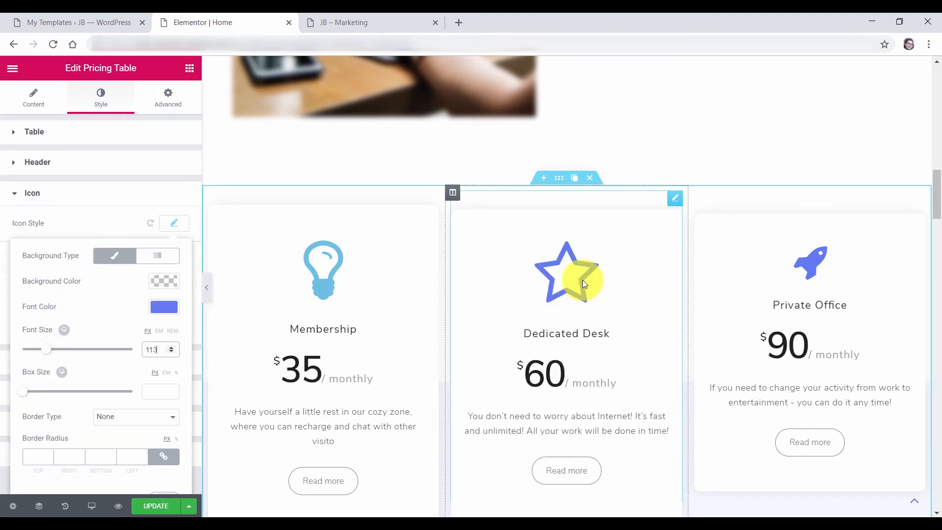
pyautogui.click(163, 307)
pyautogui.click(27, 452)
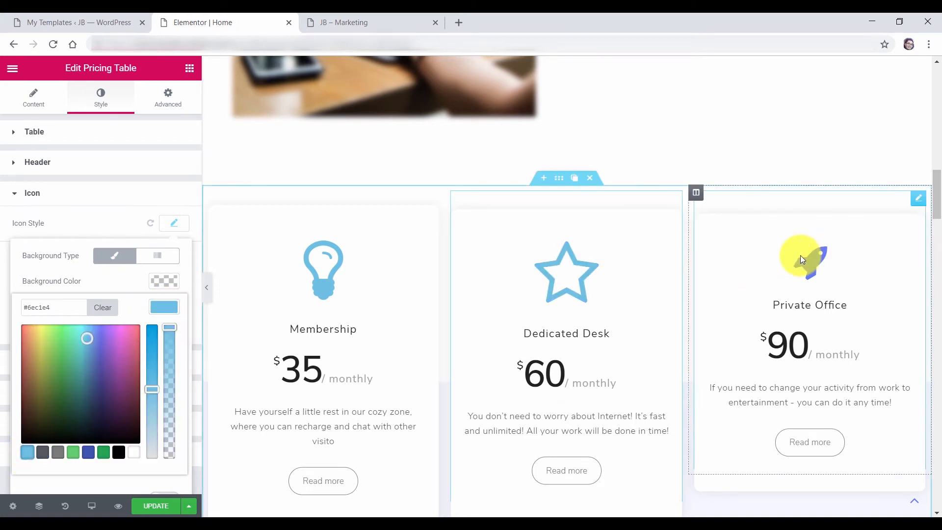
# Set the Private Office rocket icon to size 113 and light blue
pyautogui.click(921, 203)
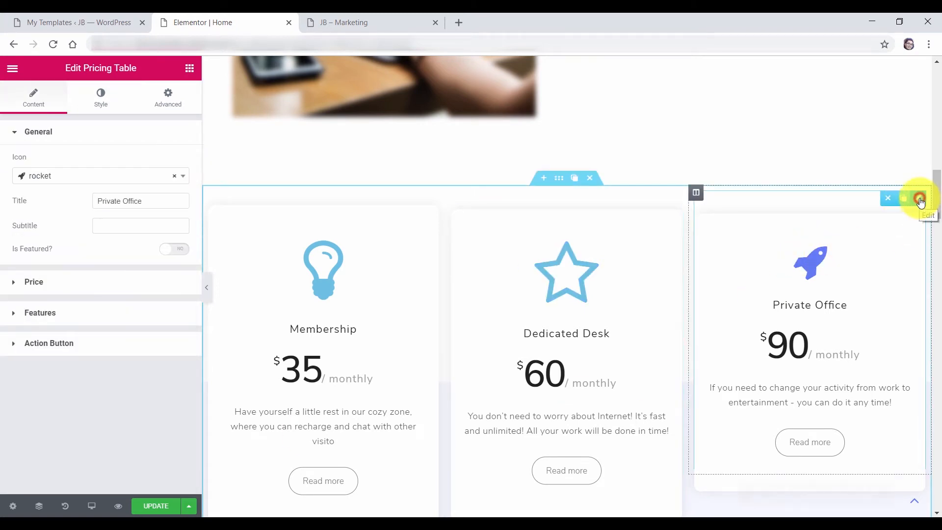
pyautogui.click(102, 98)
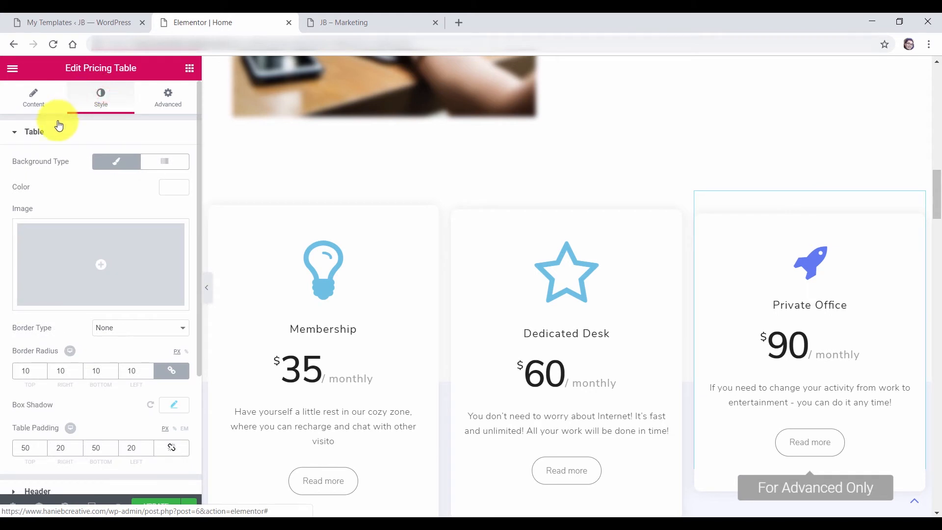
pyautogui.click(35, 132)
pyautogui.click(27, 197)
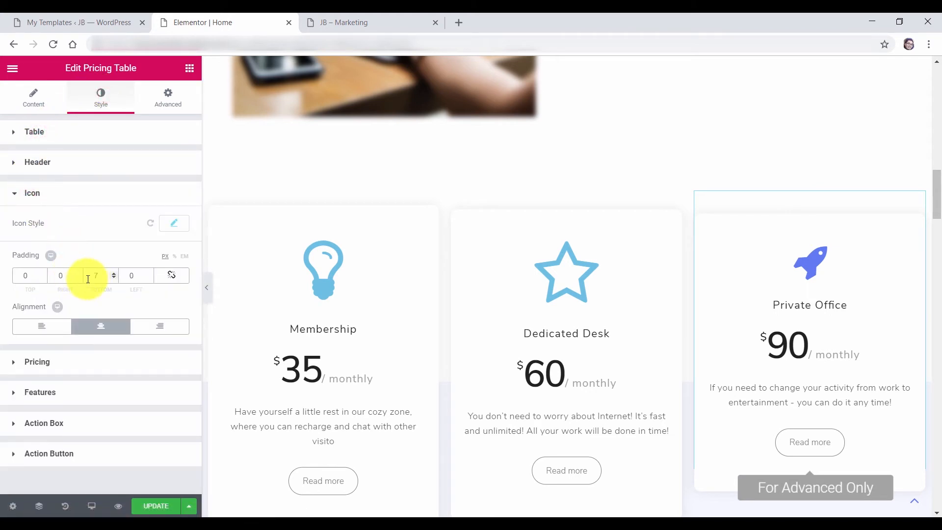
pyautogui.click(171, 229)
pyautogui.click(140, 347)
pyautogui.write('113')
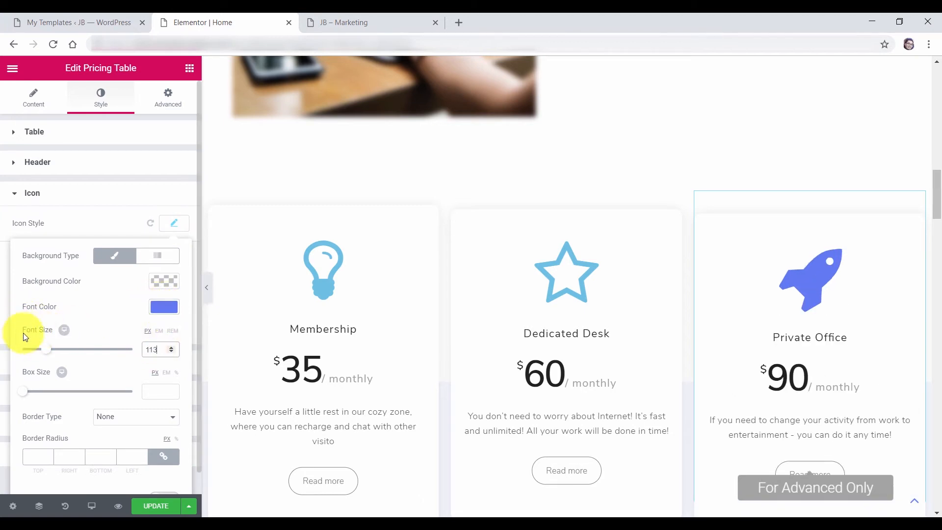
pyautogui.click(163, 308)
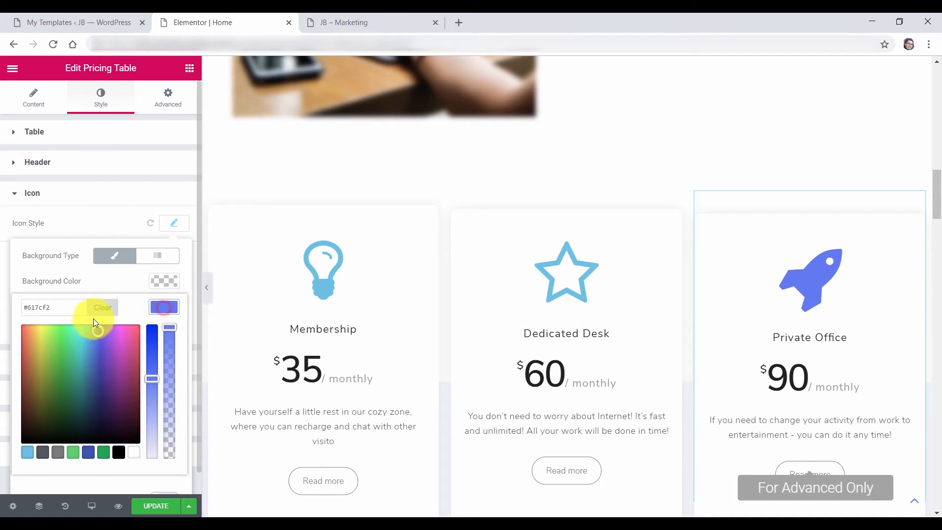
pyautogui.click(27, 452)
pyautogui.click(165, 240)
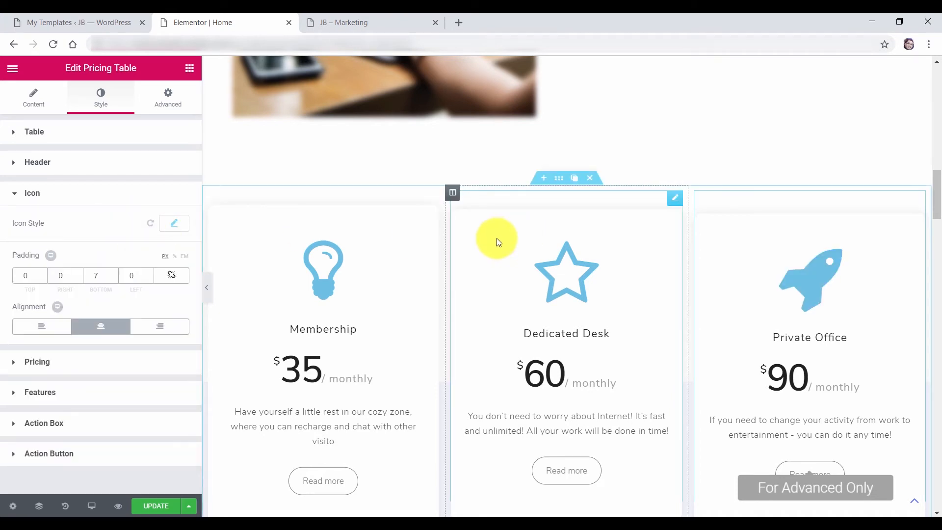
pyautogui.scroll(-1, 547, 278)
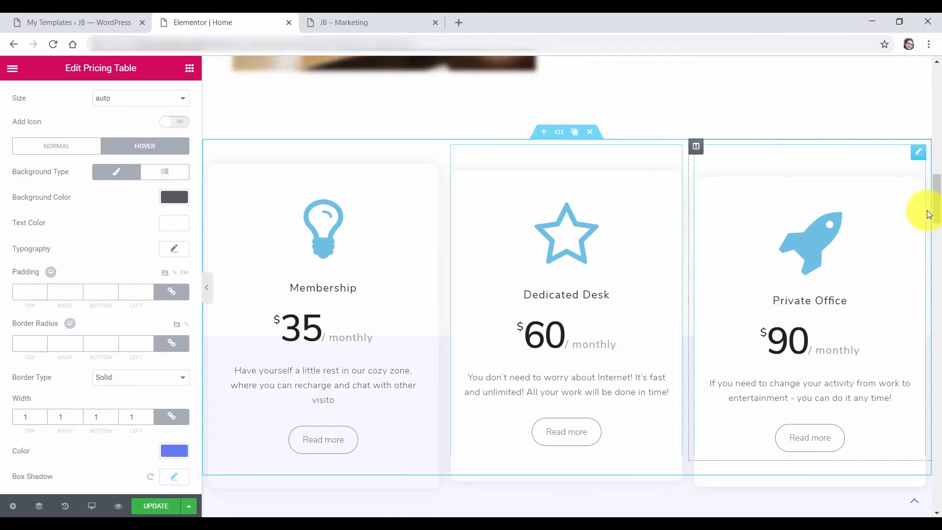
# Link the Make a reservation button to #contact and test it jumps to the contact form
pyautogui.moveTo(935, 190); pyautogui.dragTo(935, 216)
pyautogui.click(449, 363)
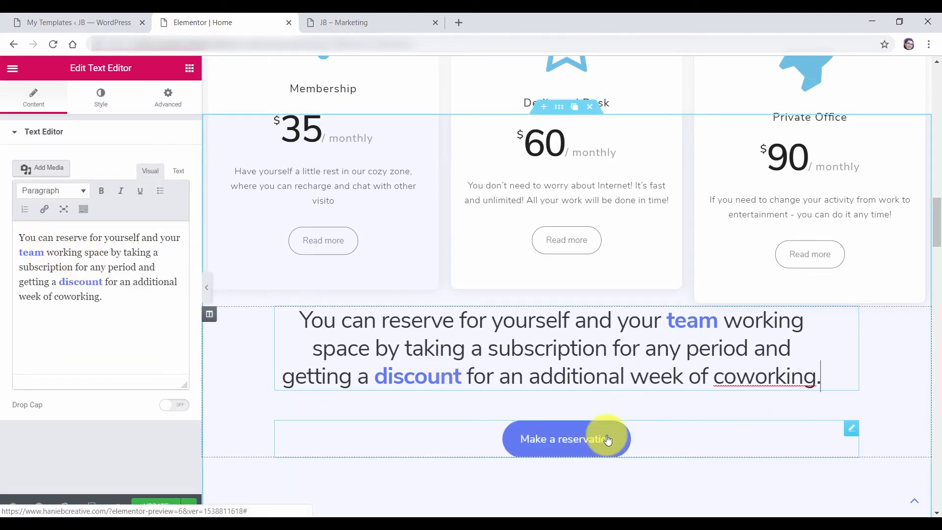
pyautogui.click(851, 430)
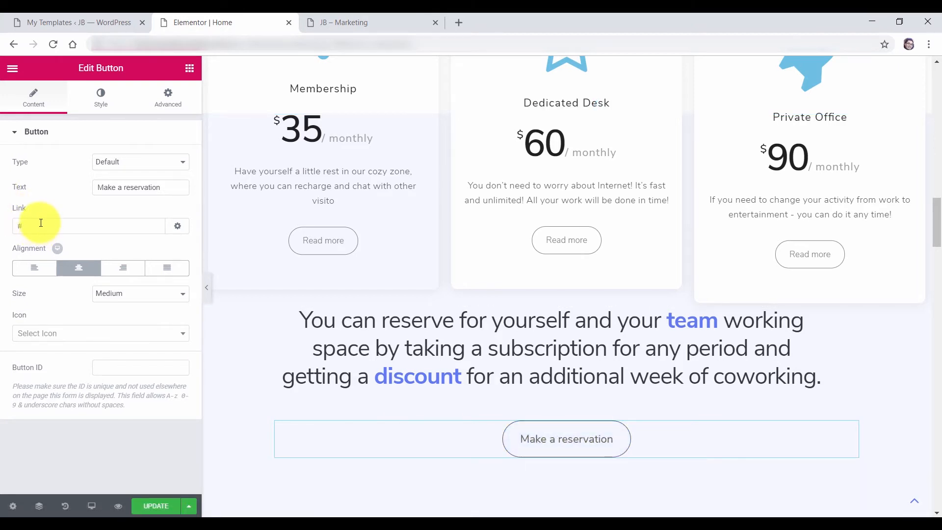
pyautogui.moveTo(939, 239)
pyautogui.mouseDown()
pyautogui.moveTo(937, 441)
pyautogui.moveTo(926, 240)
pyautogui.mouseUp()
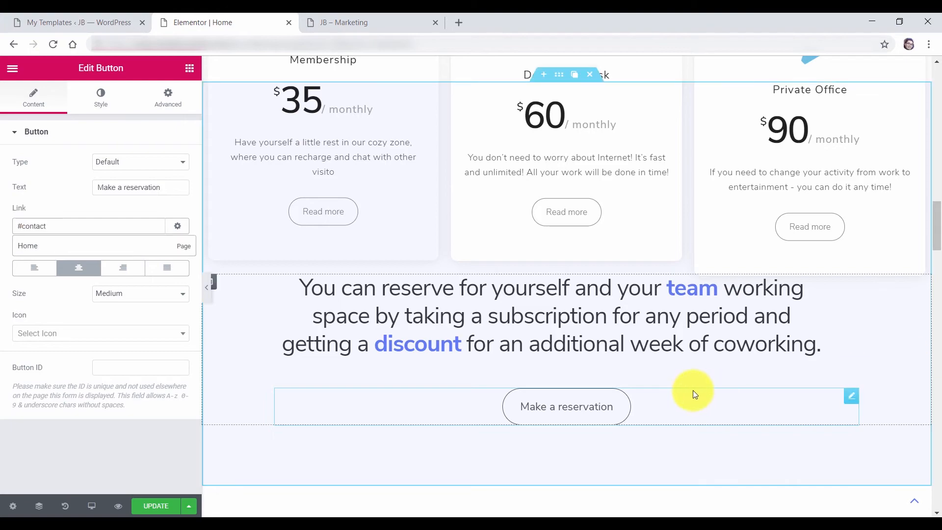
pyautogui.click(576, 406)
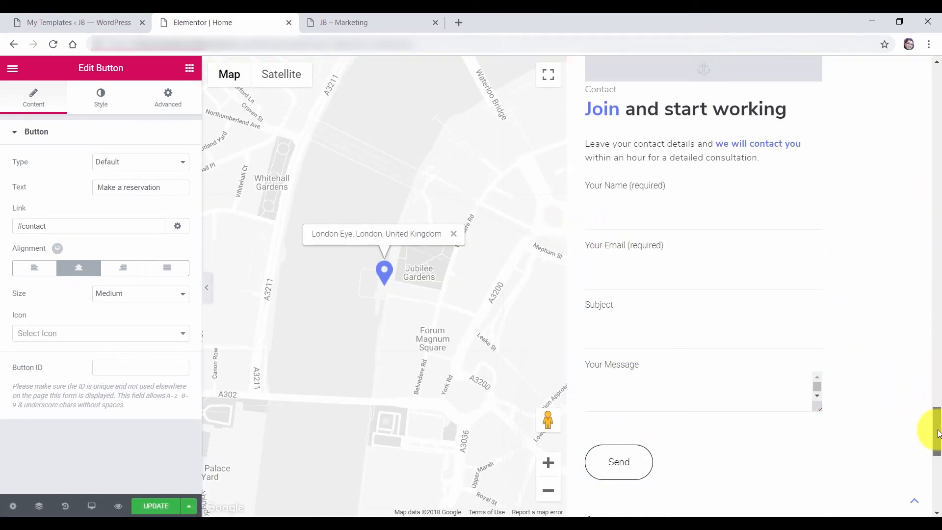
pyautogui.moveTo(936, 388); pyautogui.dragTo(920, 218)
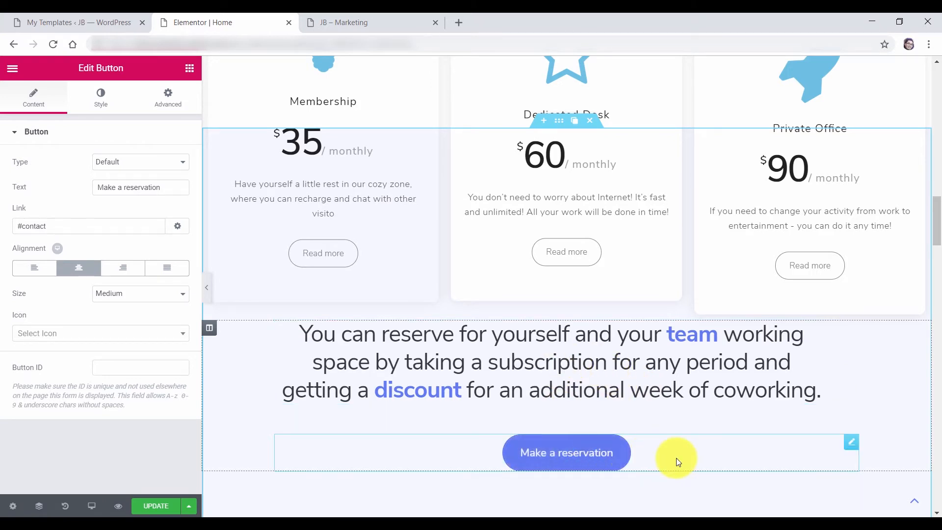
# Give the Make a reservation button a Slide In Up entrance animation with a 500 ms delay
pyautogui.click(166, 102)
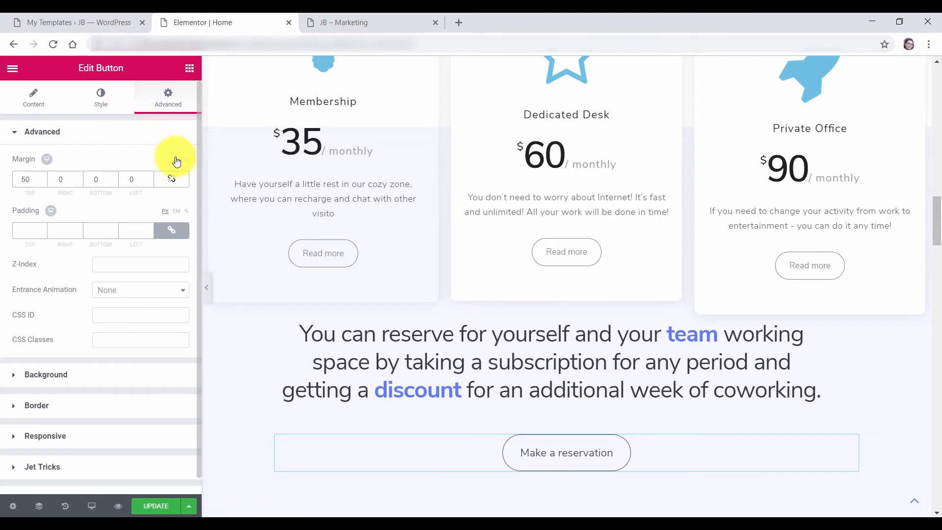
pyautogui.click(119, 293)
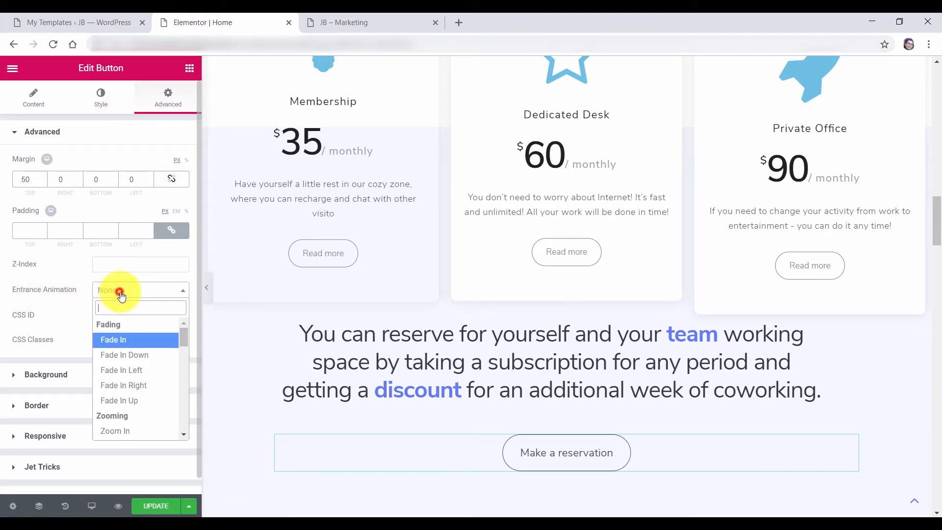
pyautogui.scroll(-4, 163, 371)
pyautogui.scroll(-2, 162, 373)
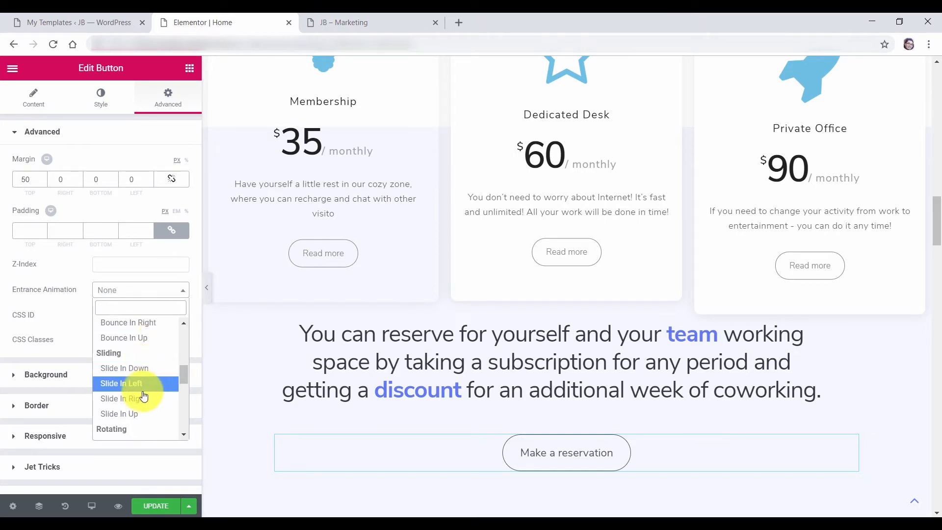
pyautogui.click(140, 417)
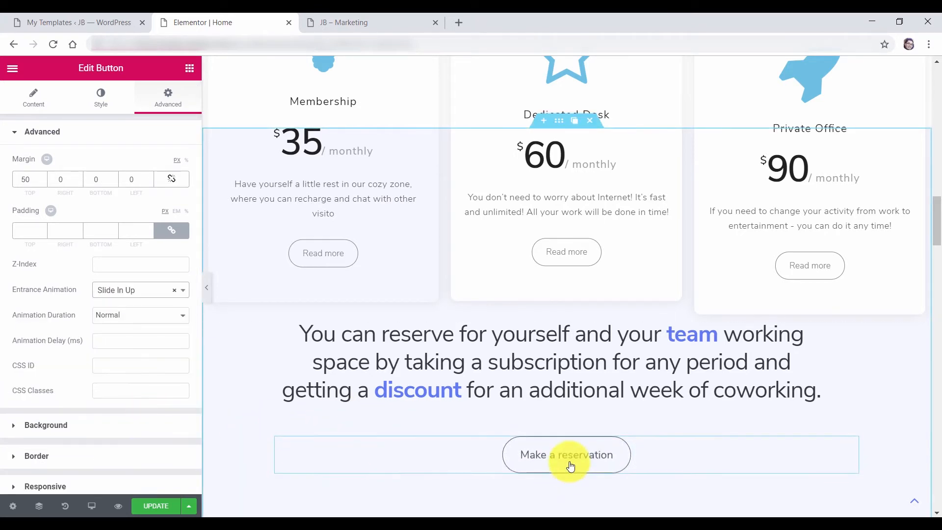
pyautogui.click(125, 342)
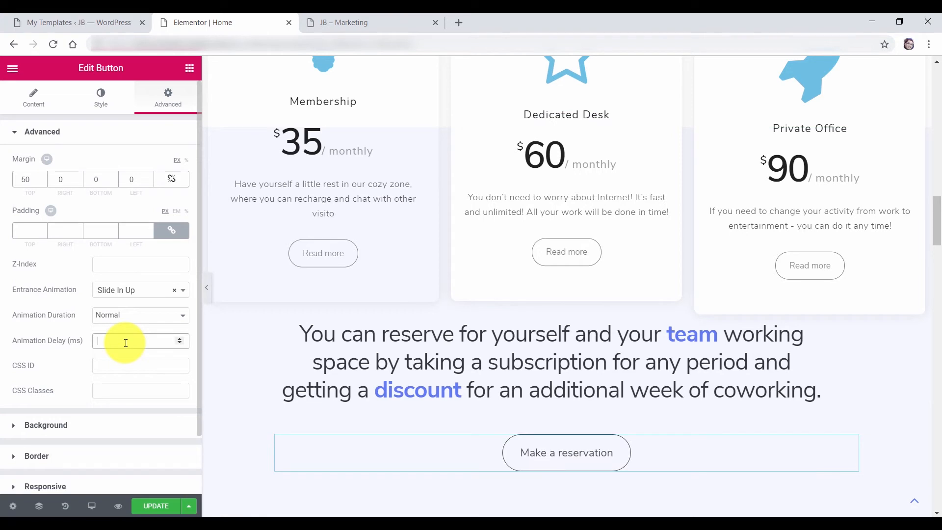
pyautogui.write('500')
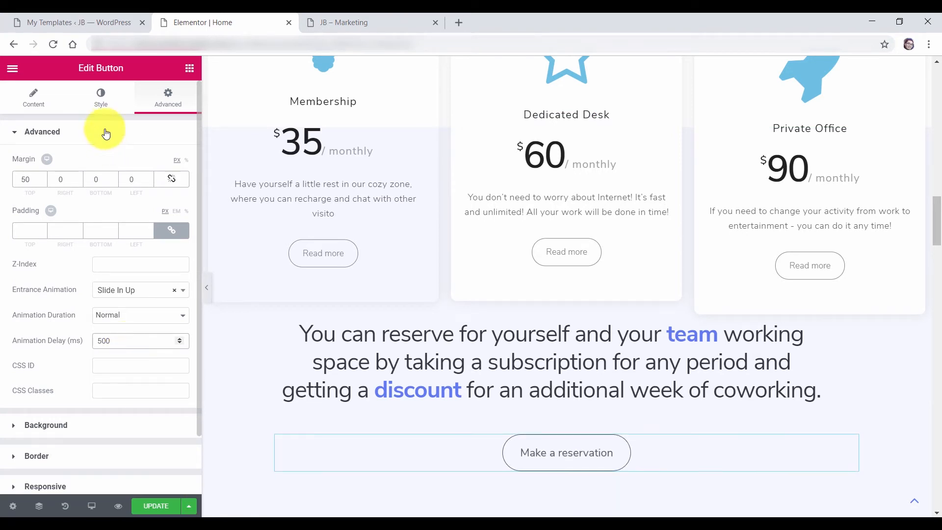
pyautogui.click(98, 96)
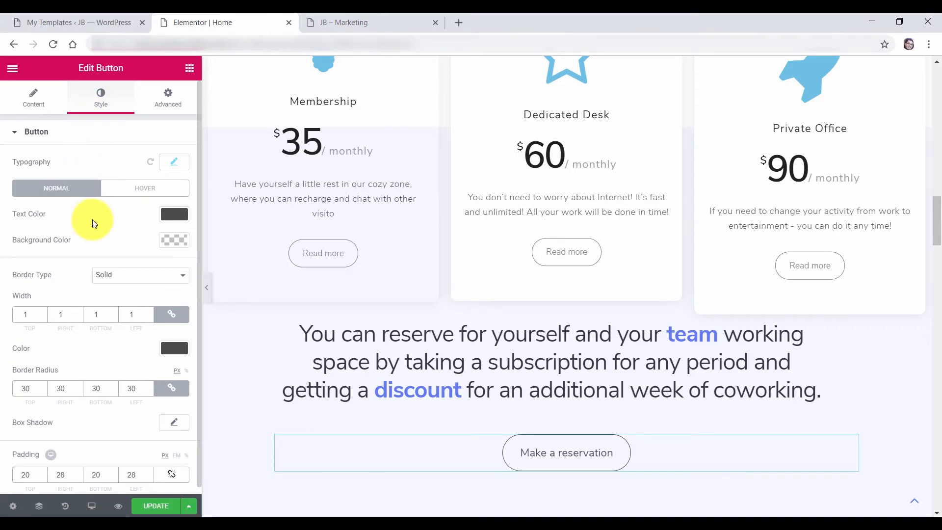
# Give the button a Float hover animation and size-24 text, save, and view the live page
pyautogui.click(139, 192)
pyautogui.click(140, 305)
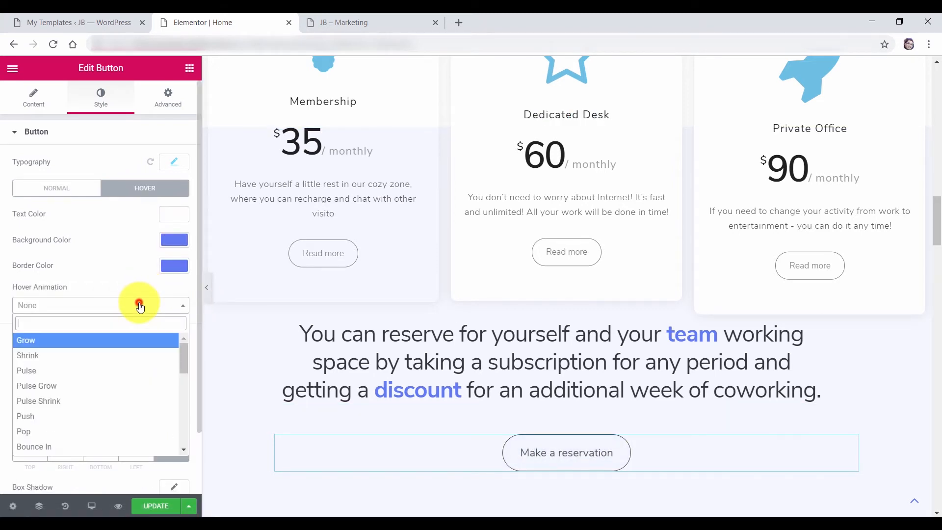
pyautogui.scroll(-3, 69, 363)
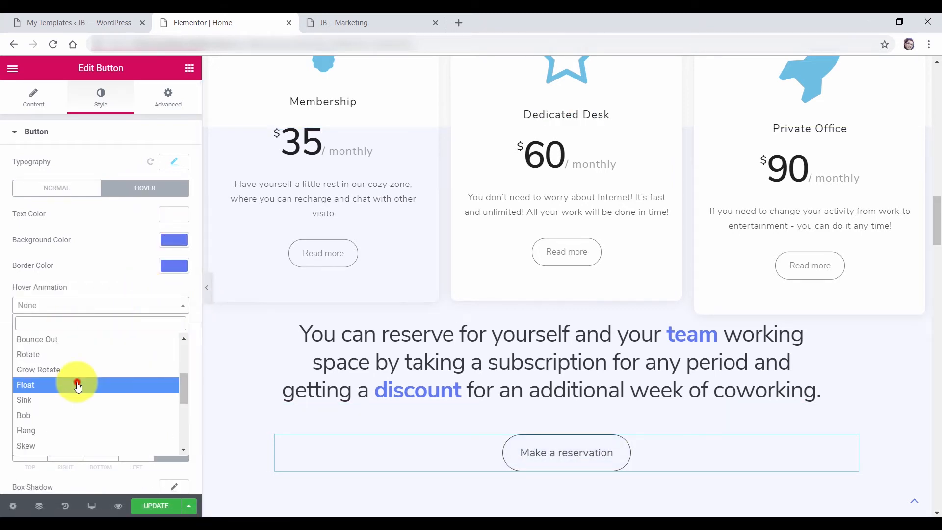
pyautogui.click(75, 382)
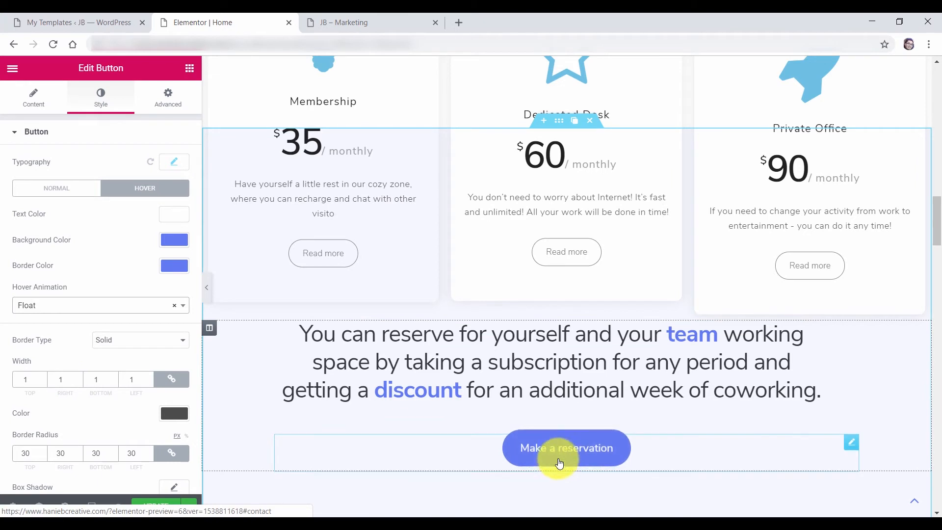
pyautogui.click(183, 170)
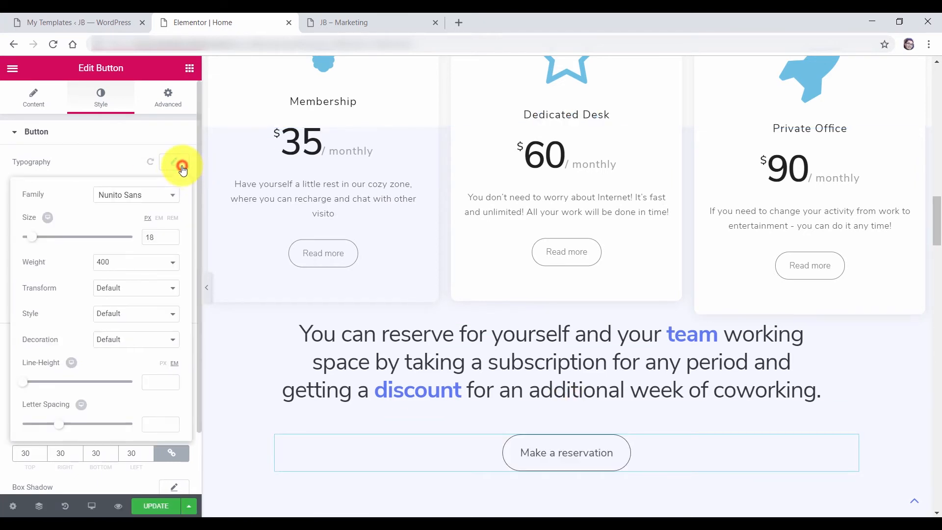
pyautogui.moveTo(39, 242); pyautogui.dragTo(39, 243)
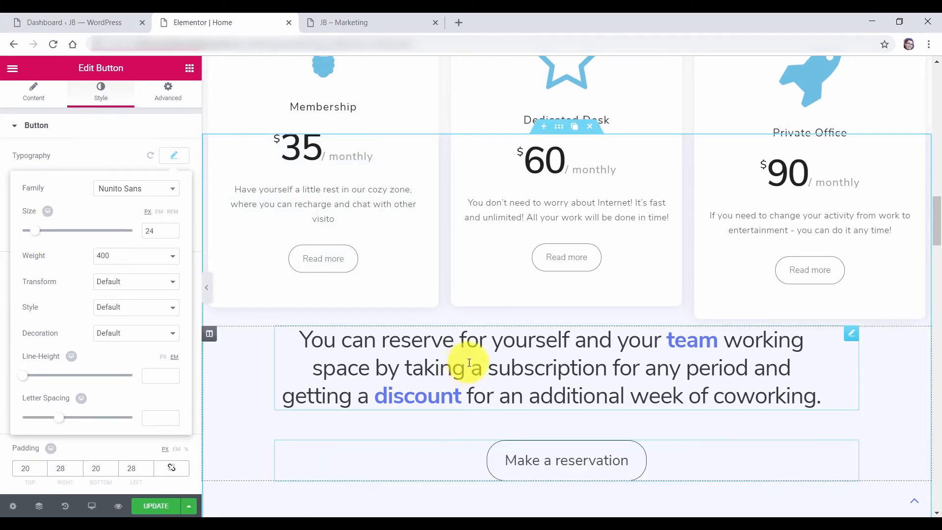
pyautogui.click(158, 507)
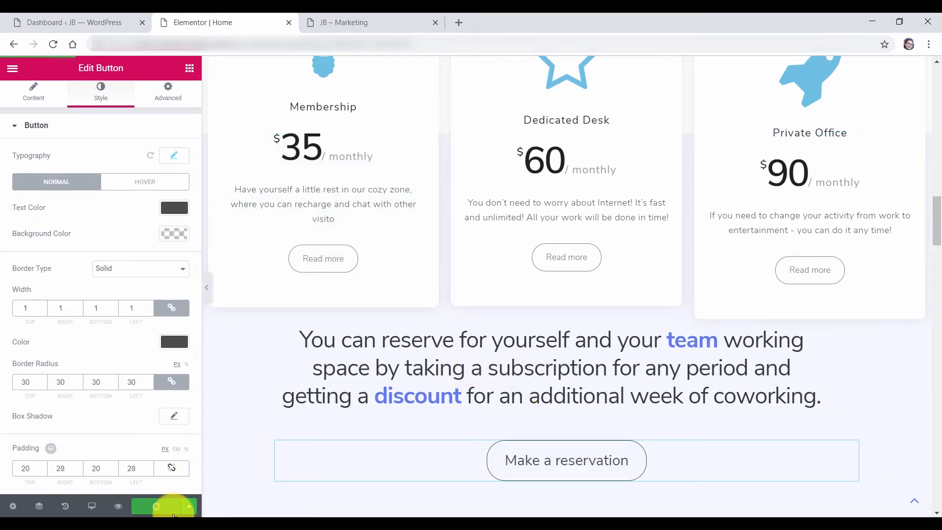
pyautogui.click(362, 23)
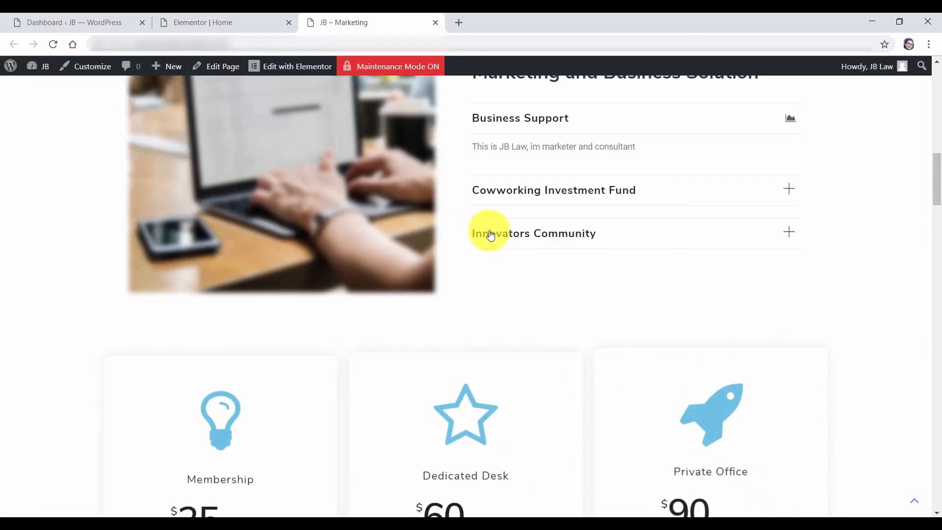
pyautogui.scroll(-2, 655, 305)
pyautogui.scroll(-3, 657, 305)
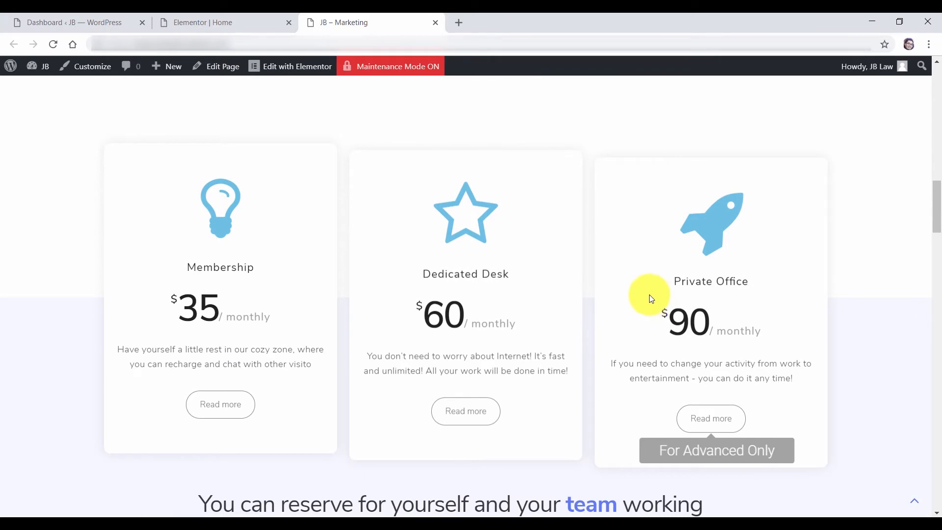
pyautogui.scroll(1, 227, 194)
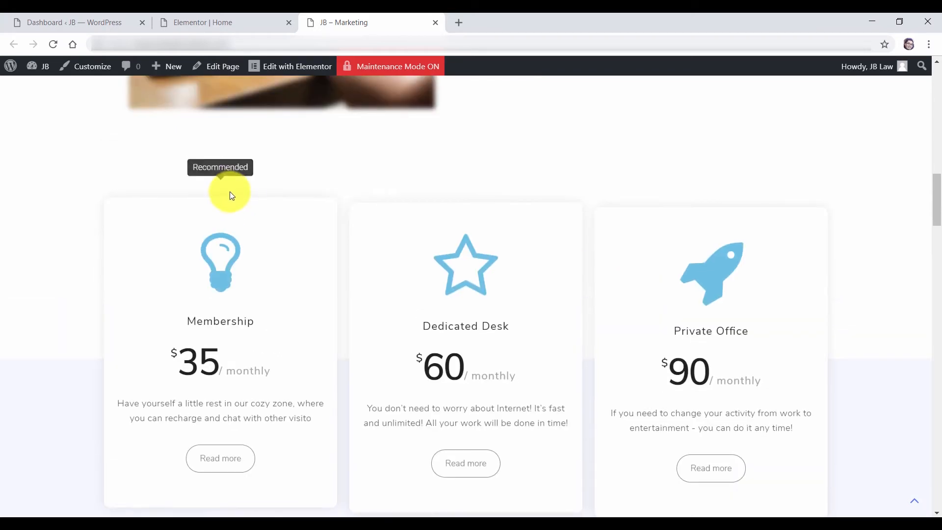
pyautogui.scroll(-2, 711, 298)
pyautogui.scroll(-1, 711, 298)
pyautogui.scroll(-2, 679, 326)
pyautogui.scroll(-1, 623, 322)
pyautogui.scroll(2, 616, 320)
pyautogui.scroll(2, 753, 334)
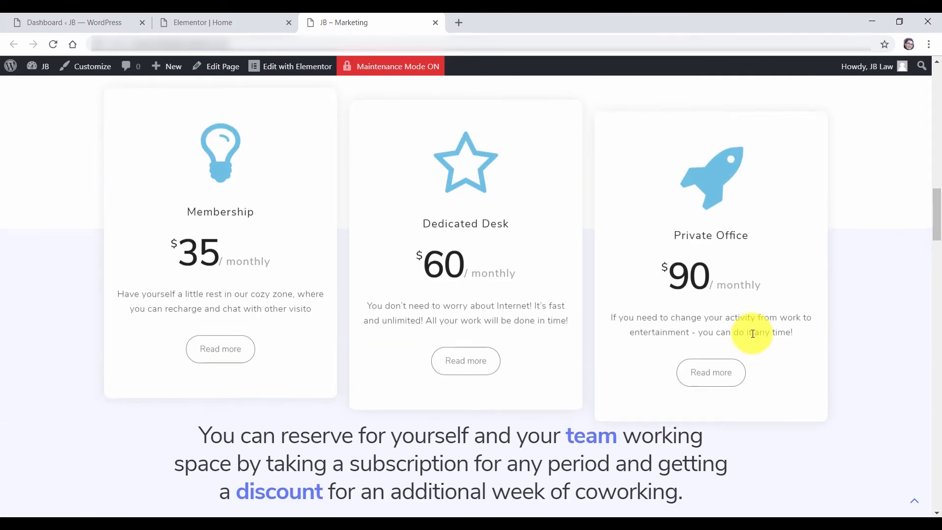
pyautogui.scroll(-2, 712, 398)
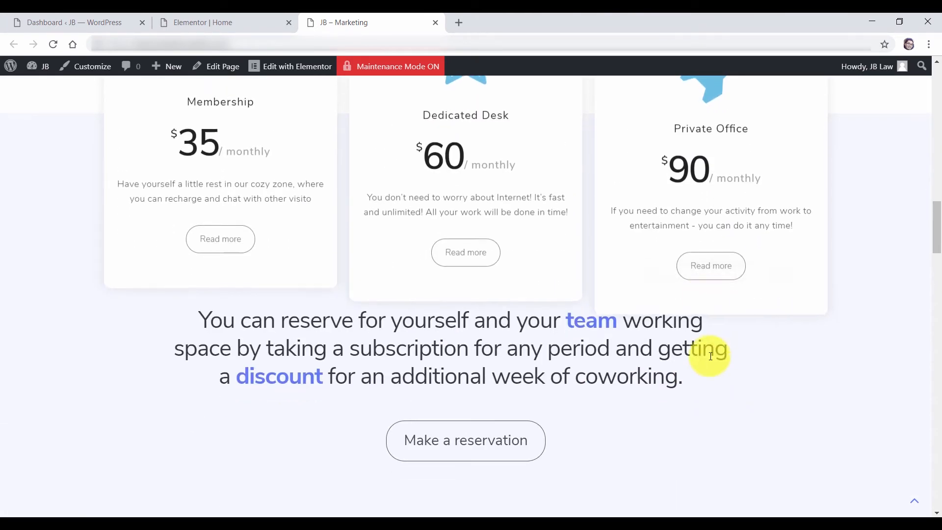
pyautogui.scroll(1, 710, 304)
pyautogui.scroll(-1, 710, 301)
pyautogui.scroll(1, 713, 299)
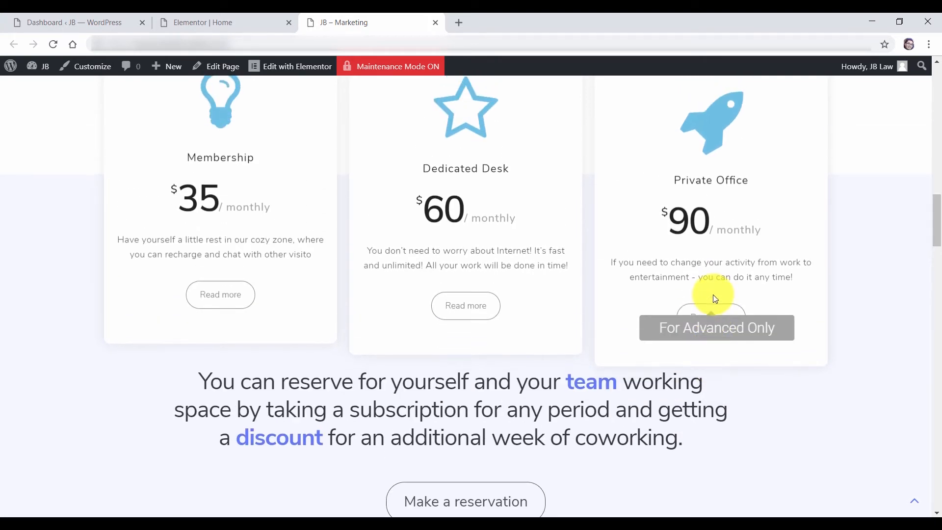
pyautogui.scroll(-1, 624, 301)
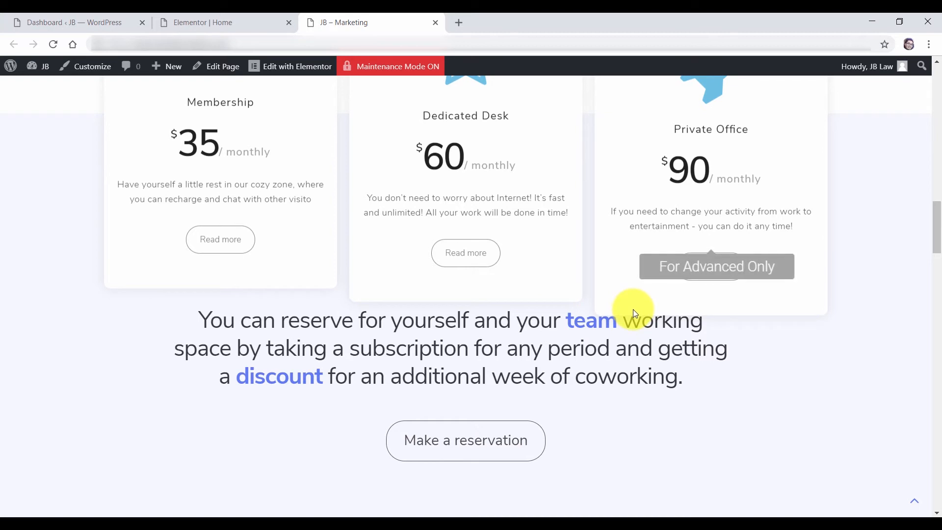
pyautogui.scroll(-2, 622, 330)
pyautogui.scroll(2, 626, 328)
pyautogui.scroll(2, 626, 331)
pyautogui.scroll(-2, 628, 330)
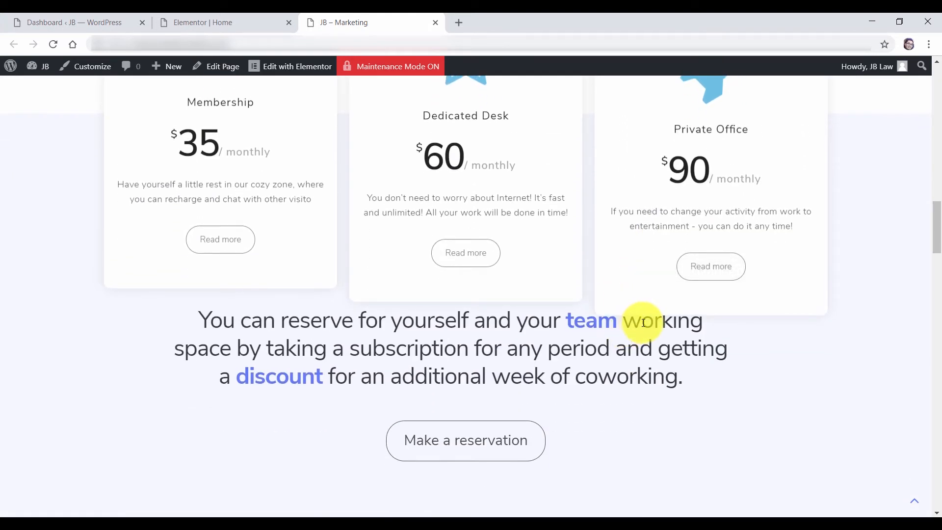
# Change the Private Office pricing card's For Advanced Only tooltip placement from Bottom to Top
pyautogui.click(222, 22)
pyautogui.scroll(2, 792, 368)
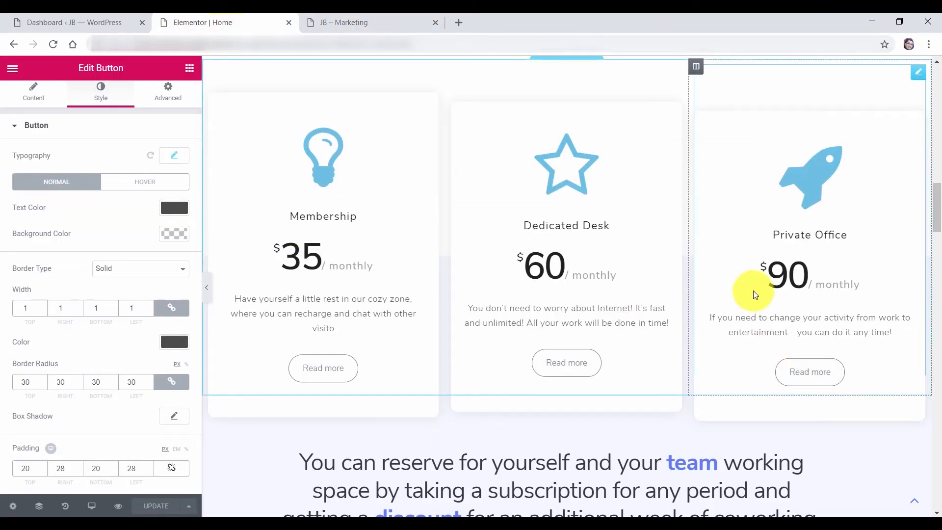
pyautogui.scroll(1, 751, 286)
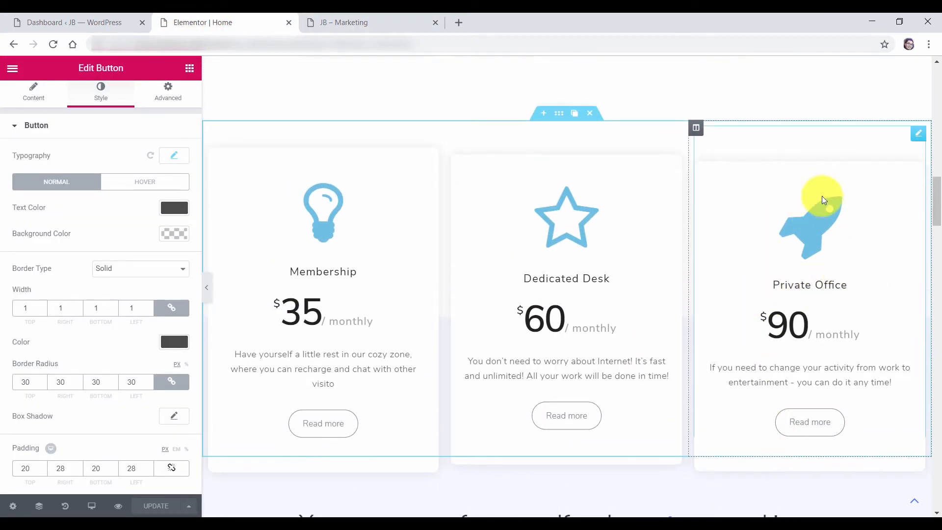
pyautogui.click(918, 138)
pyautogui.click(172, 101)
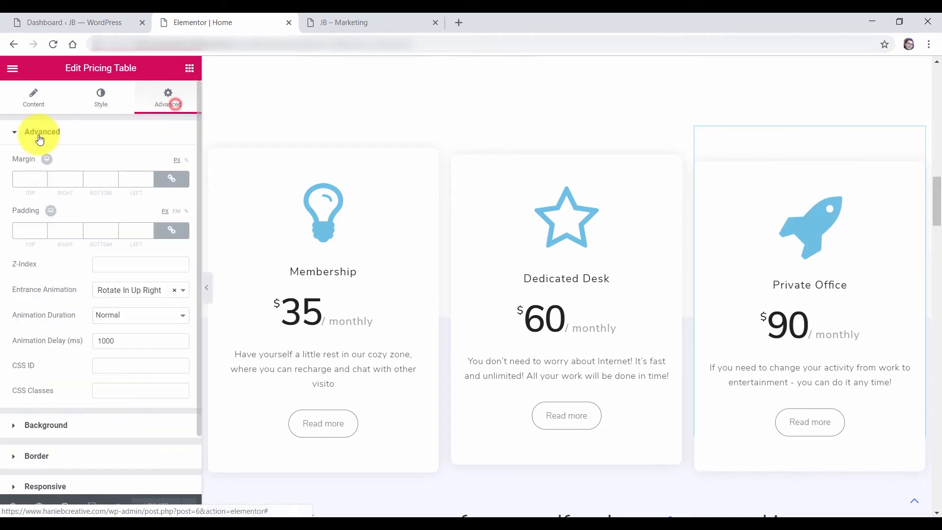
pyautogui.click(38, 134)
pyautogui.click(65, 265)
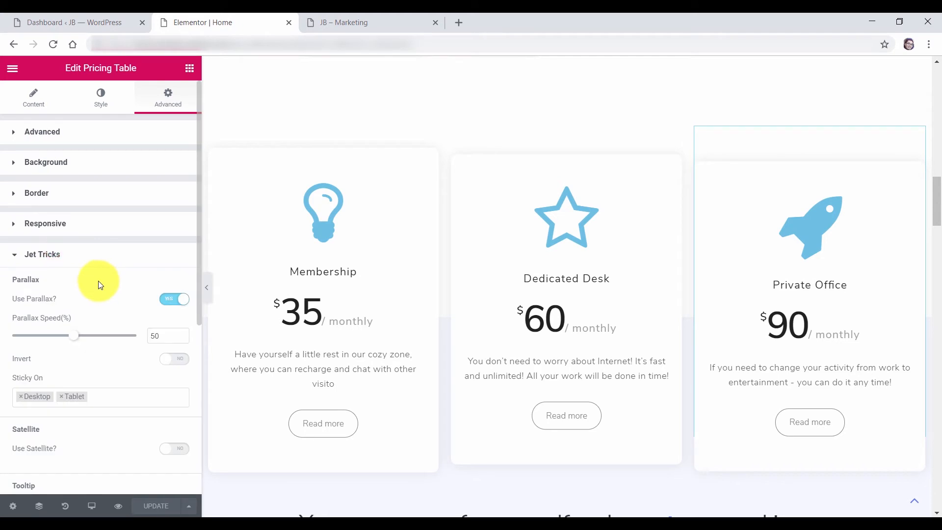
pyautogui.scroll(-5, 78, 280)
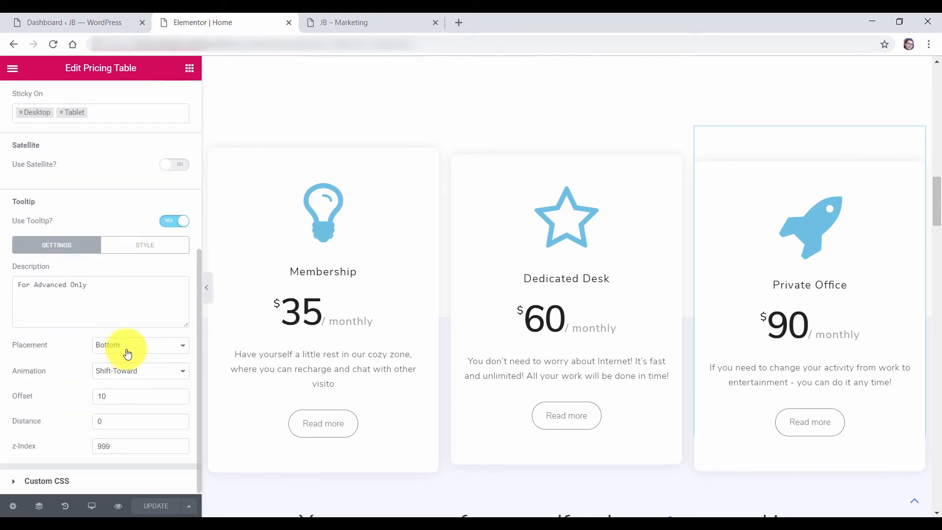
pyautogui.click(128, 349)
pyautogui.click(128, 357)
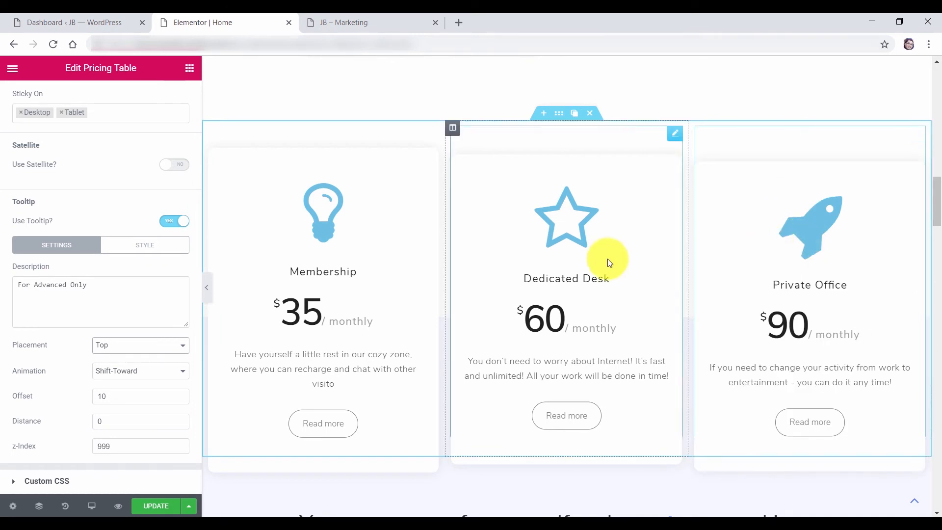
pyautogui.scroll(-2, 567, 267)
pyautogui.scroll(-3, 566, 271)
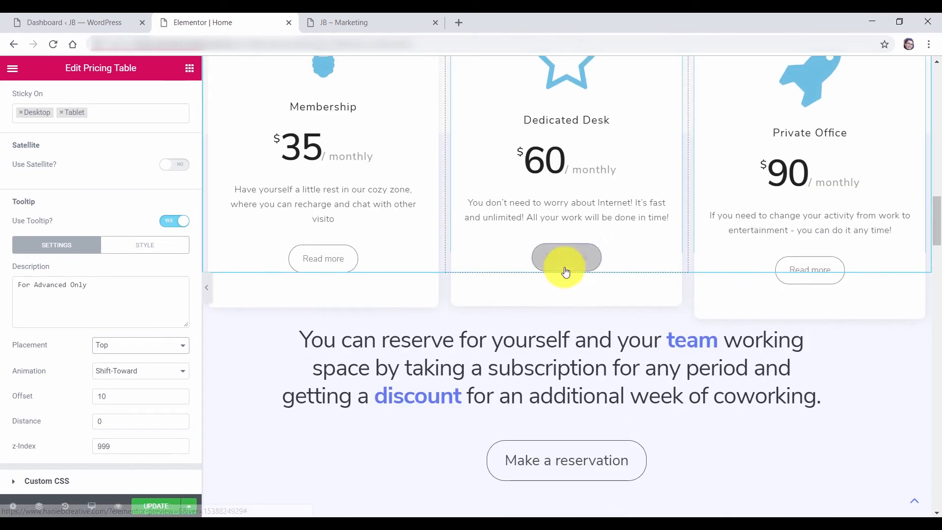
pyautogui.scroll(1, 564, 275)
pyautogui.scroll(2, 564, 275)
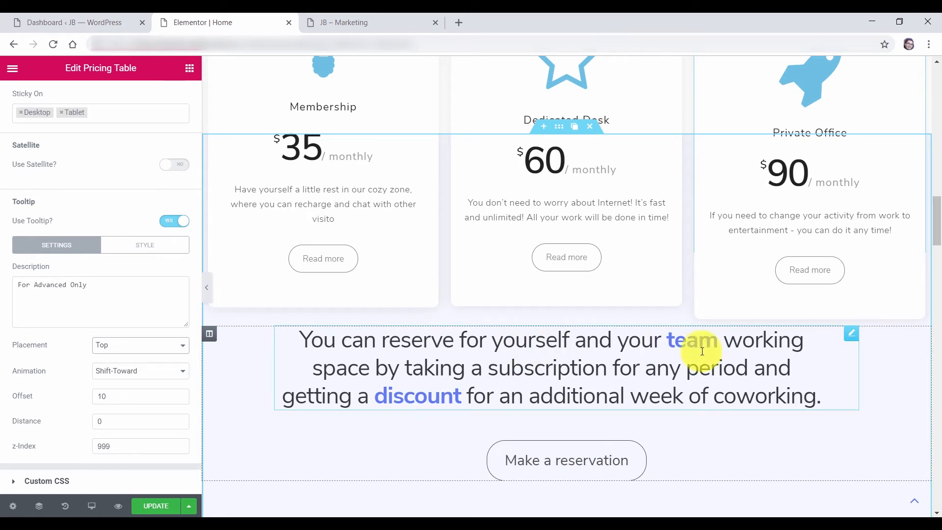
# Give the reservation paragraph below the pricing cards a 50 px top margin
pyautogui.click(823, 371)
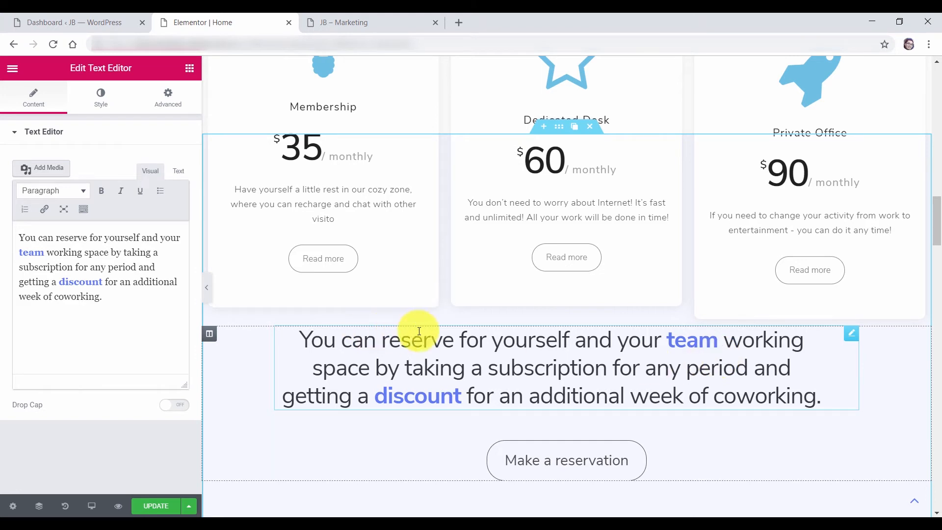
pyautogui.moveTo(851, 339)
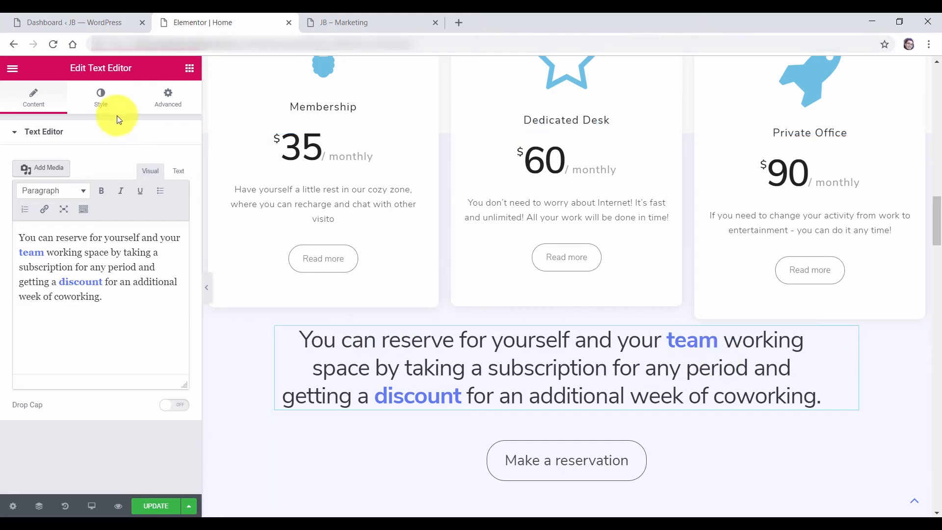
pyautogui.click(169, 98)
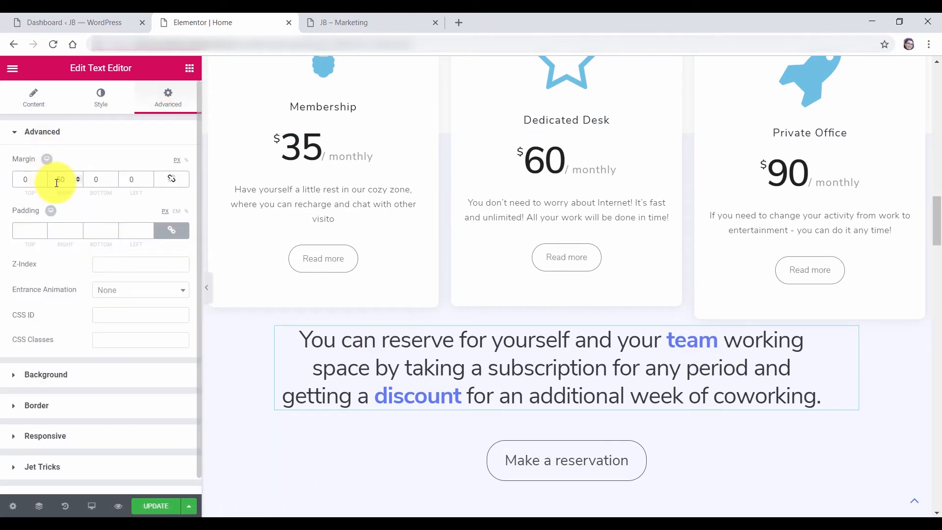
pyautogui.click(20, 177)
pyautogui.write('100')
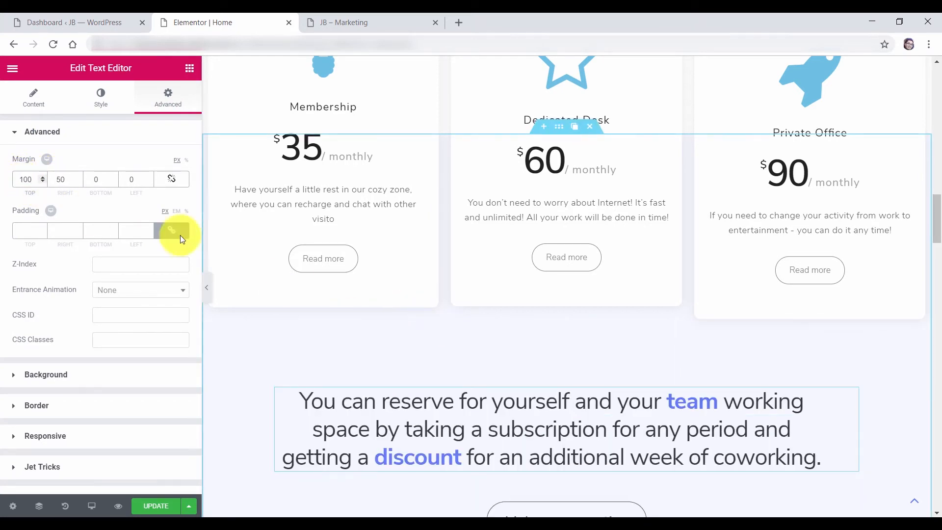
pyautogui.scroll(2, 570, 331)
pyautogui.scroll(-5, 565, 312)
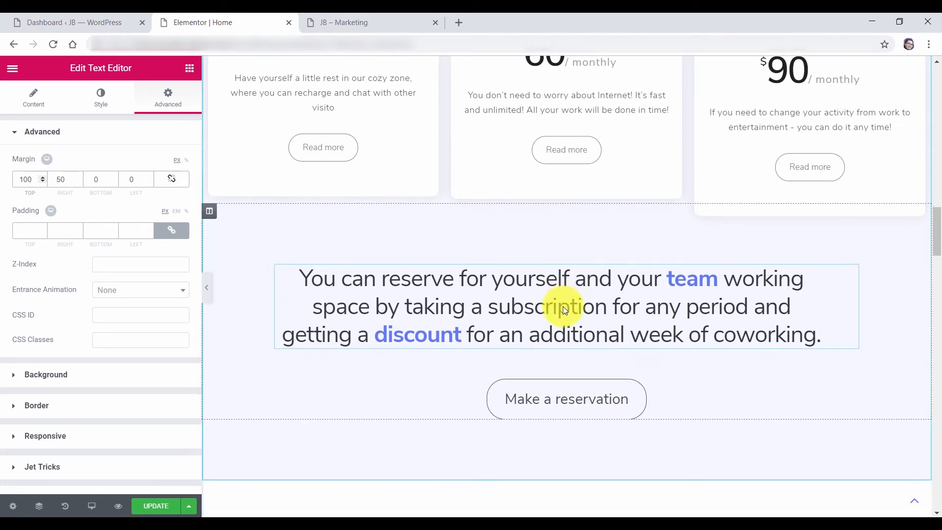
pyautogui.doubleClick(16, 179)
pyautogui.write('500')
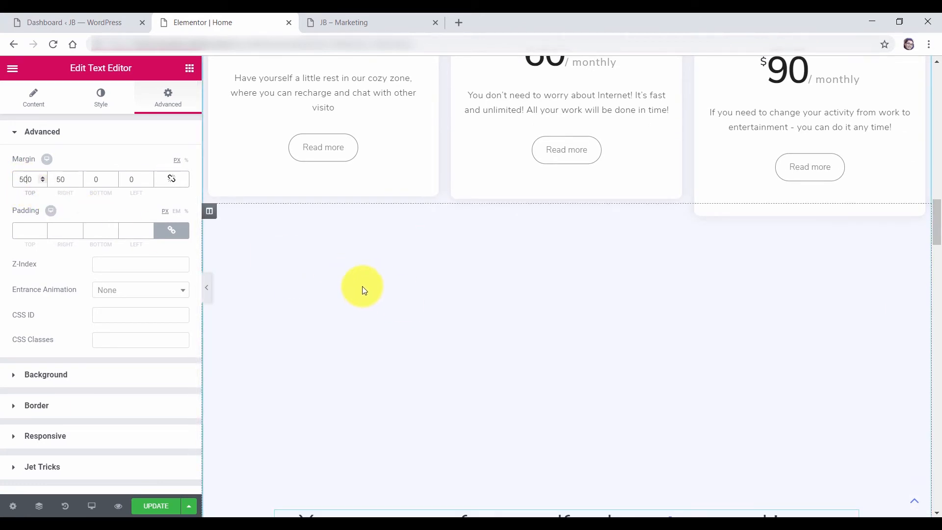
pyautogui.press('BackSpace')
pyautogui.scroll(3, 552, 179)
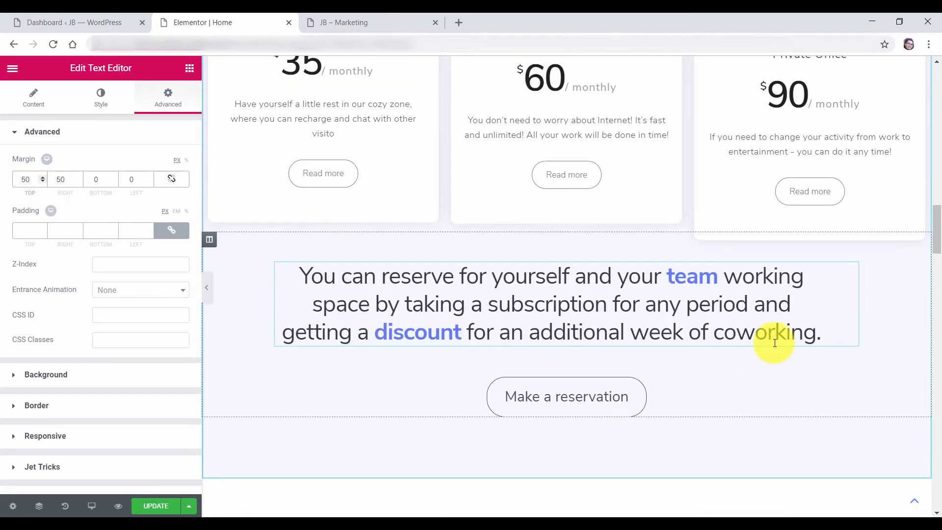
pyautogui.scroll(-3, 553, 183)
pyautogui.scroll(-2, 553, 185)
pyautogui.scroll(5, 551, 189)
# Save the Home page changes with UPDATE and reload the live Home page
pyautogui.click(157, 505)
pyautogui.click(352, 22)
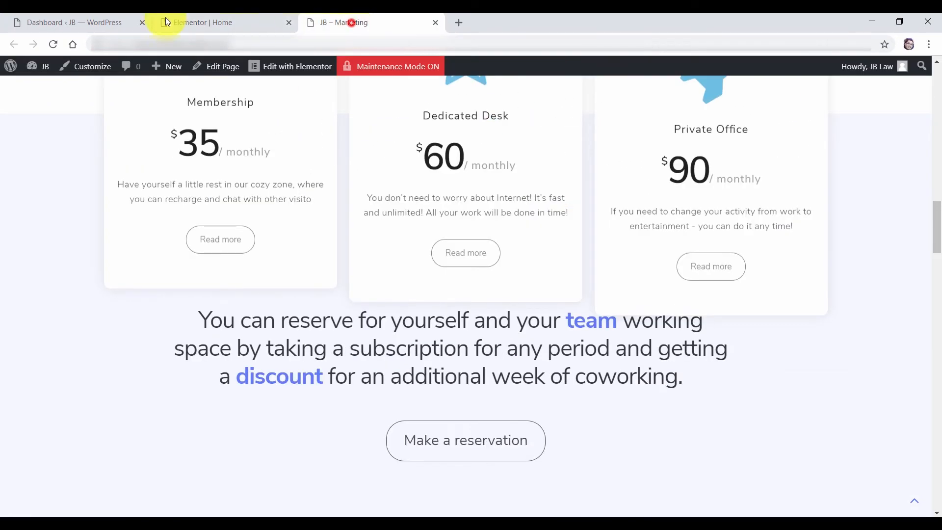
pyautogui.click(53, 44)
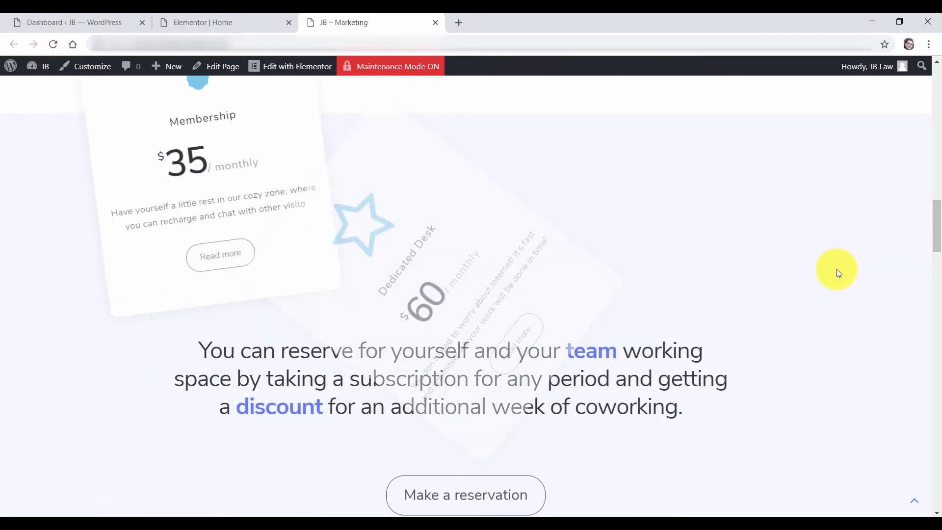
# Check the pricing card tooltips and reservation text spacing on the live page, then return to Elementor
pyautogui.moveTo(938, 238); pyautogui.dragTo(937, 211)
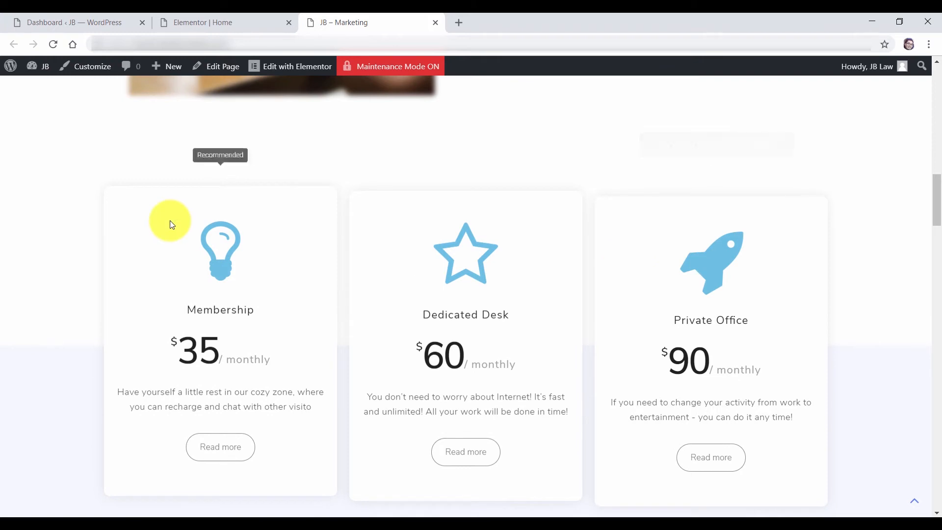
pyautogui.scroll(-6, 921, 224)
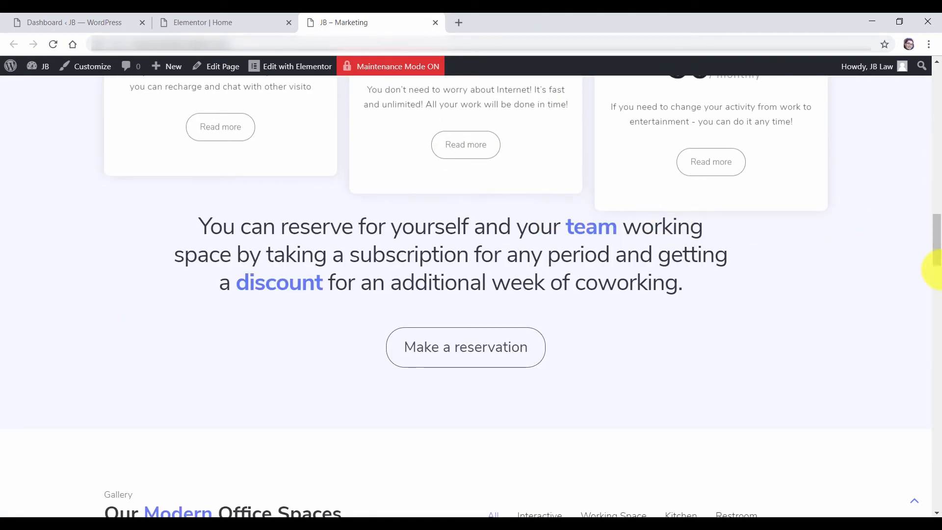
pyautogui.scroll(-1, 939, 260)
pyautogui.scroll(1, 938, 257)
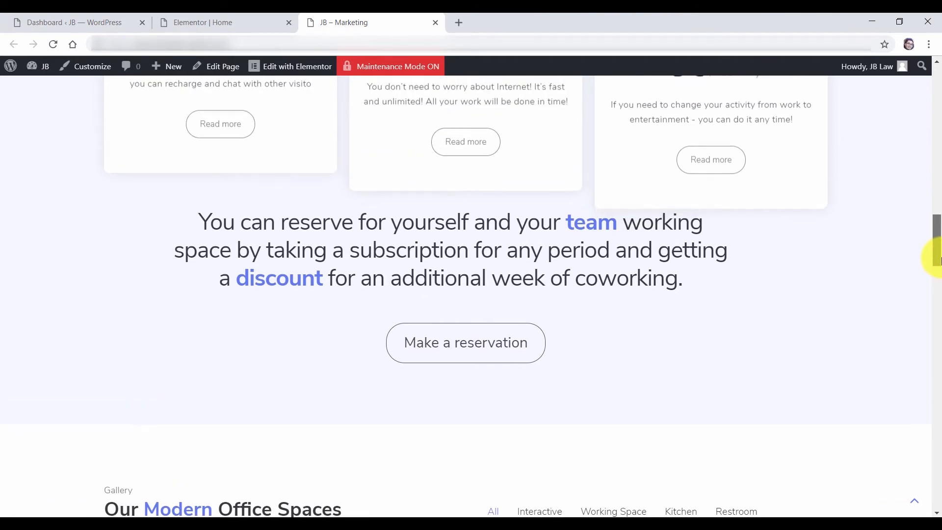
pyautogui.moveTo(941, 248); pyautogui.dragTo(936, 249)
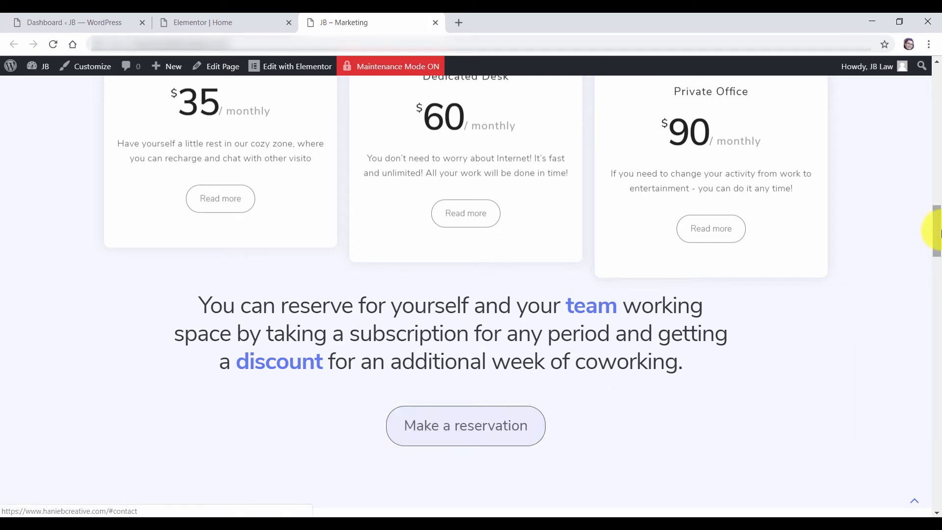
pyautogui.moveTo(939, 231); pyautogui.dragTo(938, 283)
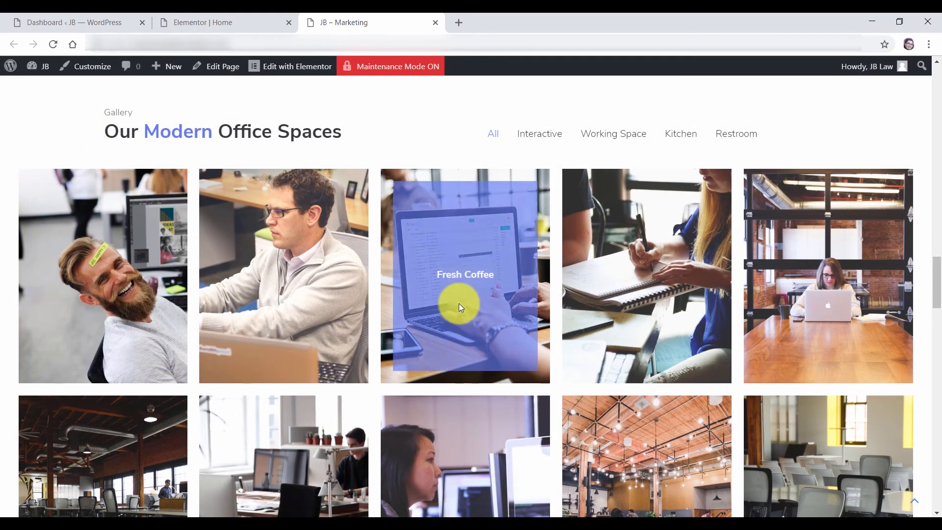
pyautogui.click(217, 27)
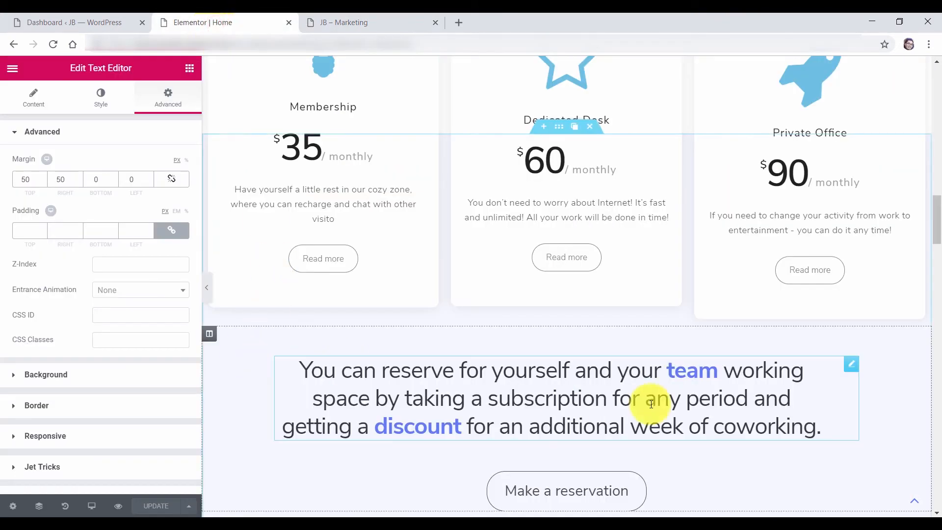
pyautogui.moveTo(934, 217); pyautogui.dragTo(932, 269)
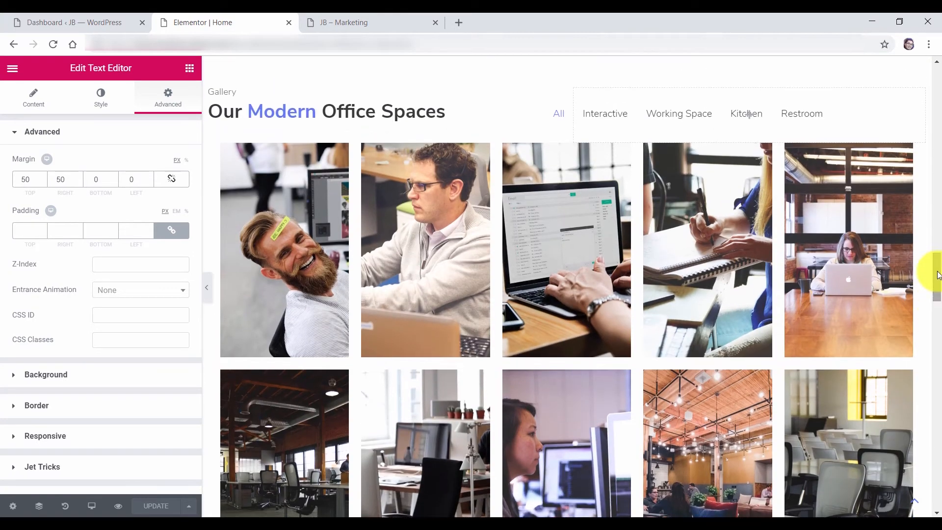
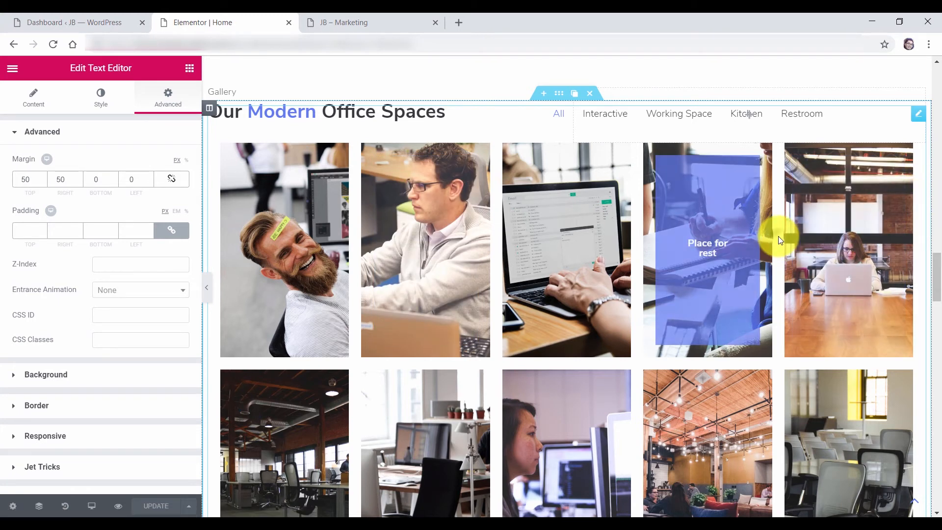
# Set the portfolio gallery widget's Advanced Margin Top to 250 px
pyautogui.rightClick(781, 240)
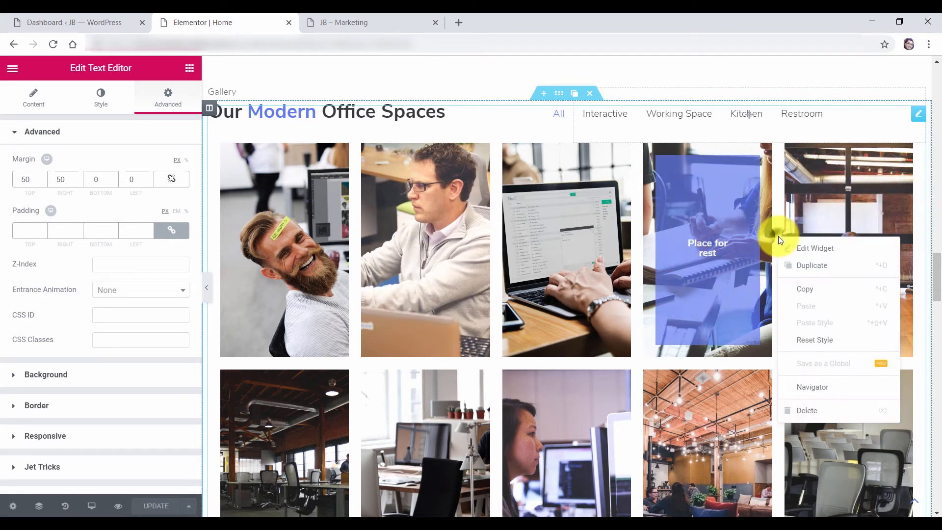
pyautogui.click(824, 252)
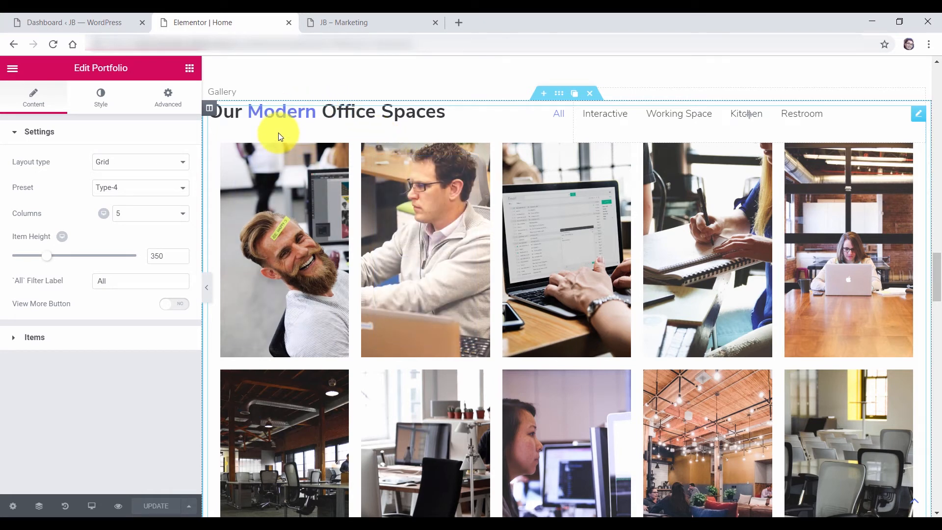
pyautogui.click(169, 103)
pyautogui.click(32, 177)
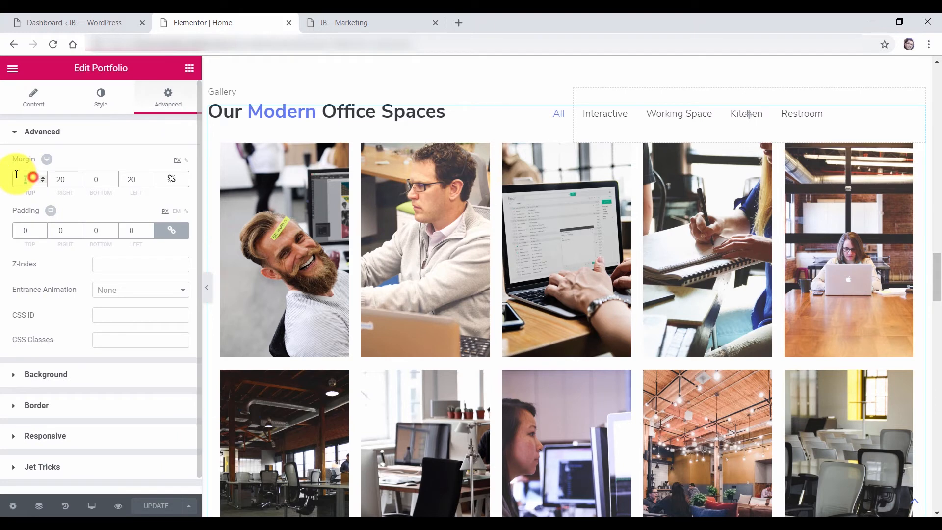
pyautogui.write('100')
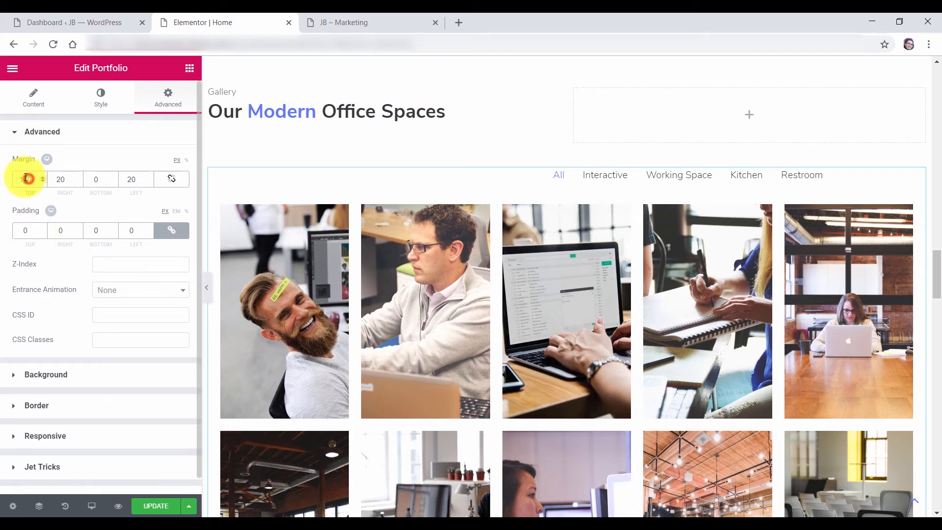
pyautogui.write('5')
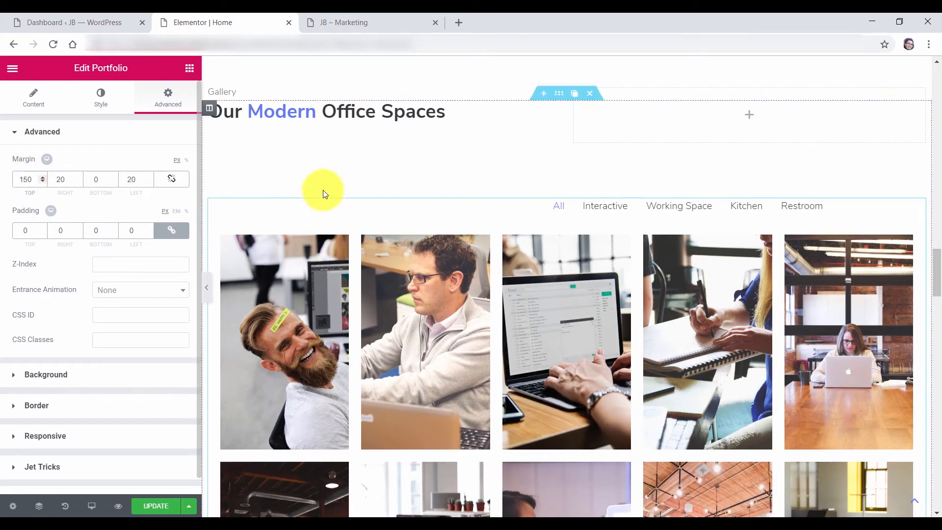
pyautogui.press('BackSpace')
pyautogui.press('BackSpace')
pyautogui.write('25')
pyautogui.click(230, 90)
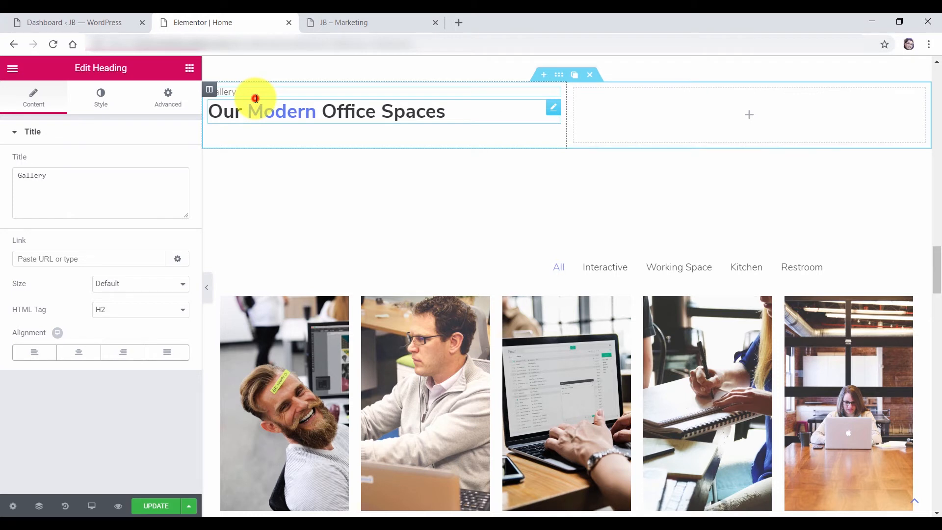
# Change the heading text from 'Our Modern Office Spaces' to 'Our Portfolio'
pyautogui.click(256, 99)
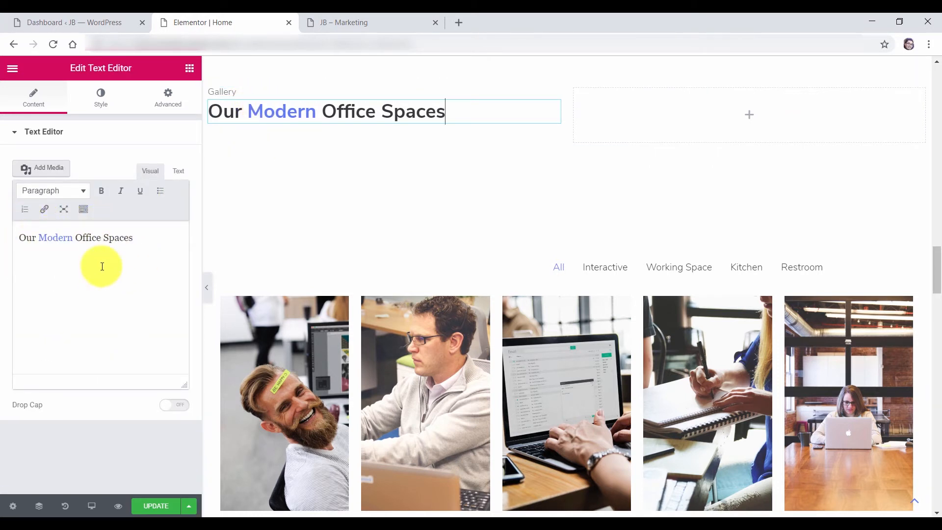
pyautogui.click(150, 246)
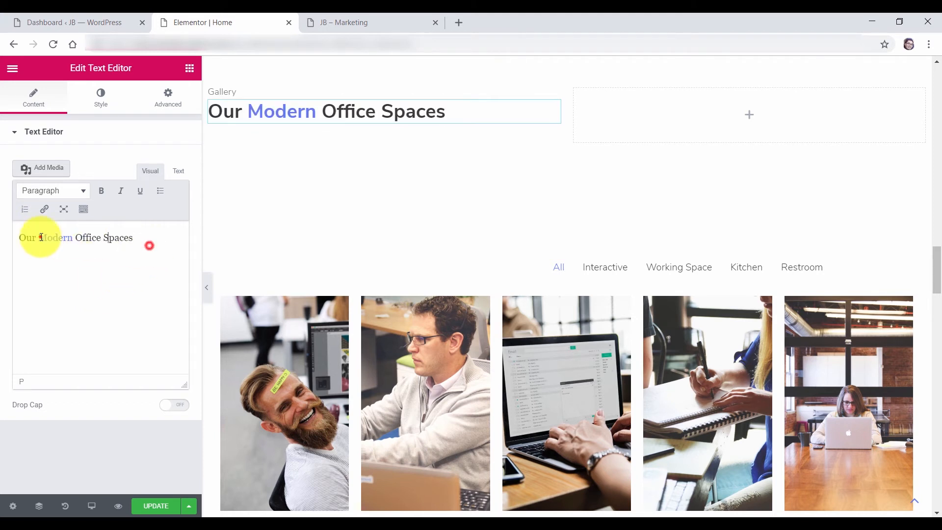
pyautogui.moveTo(40, 237); pyautogui.dragTo(125, 231)
pyautogui.write('Portfolio')
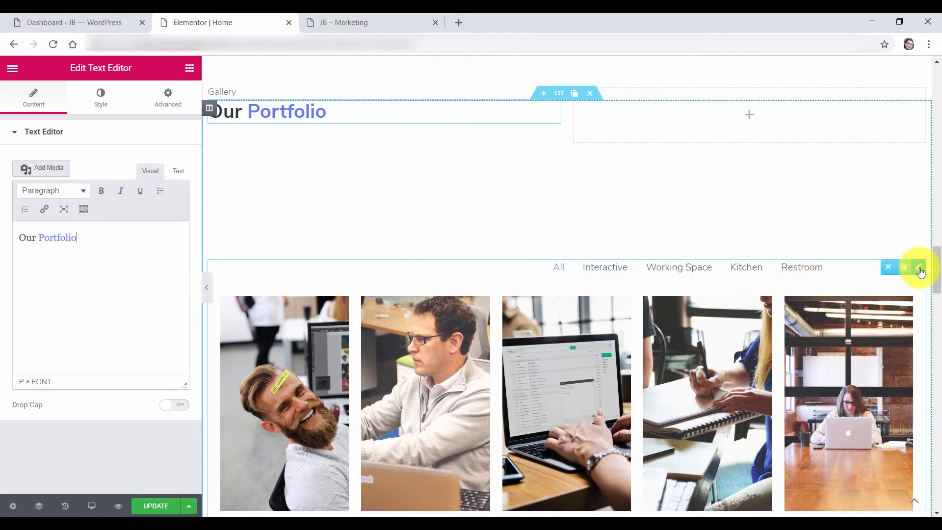
# Reset the portfolio gallery's top margin from 250 to 0
pyautogui.click(920, 271)
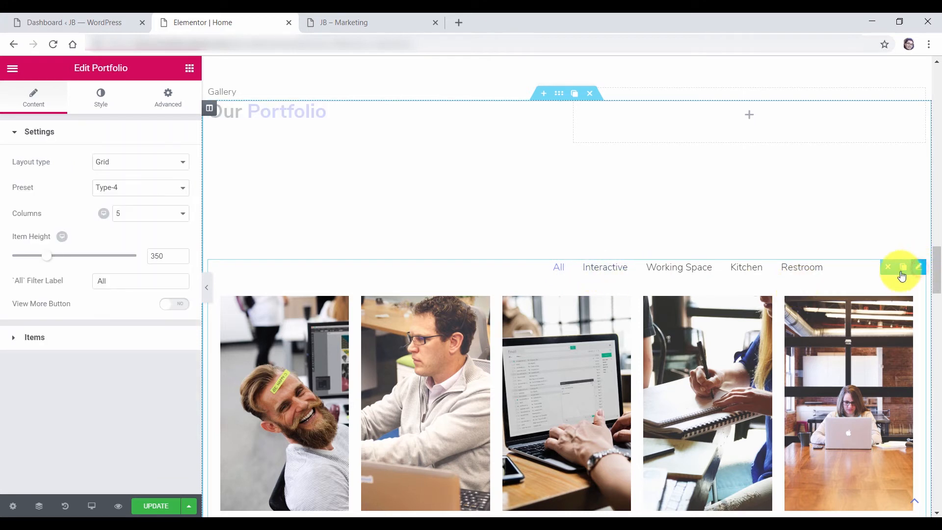
pyautogui.click(173, 101)
pyautogui.click(31, 179)
pyautogui.moveTo(32, 180); pyautogui.dragTo(2, 179)
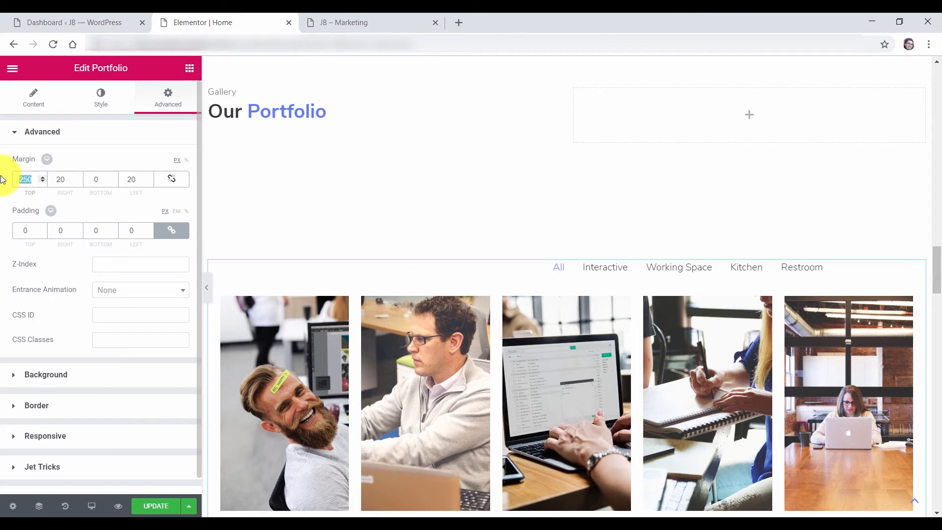
pyautogui.write('0')
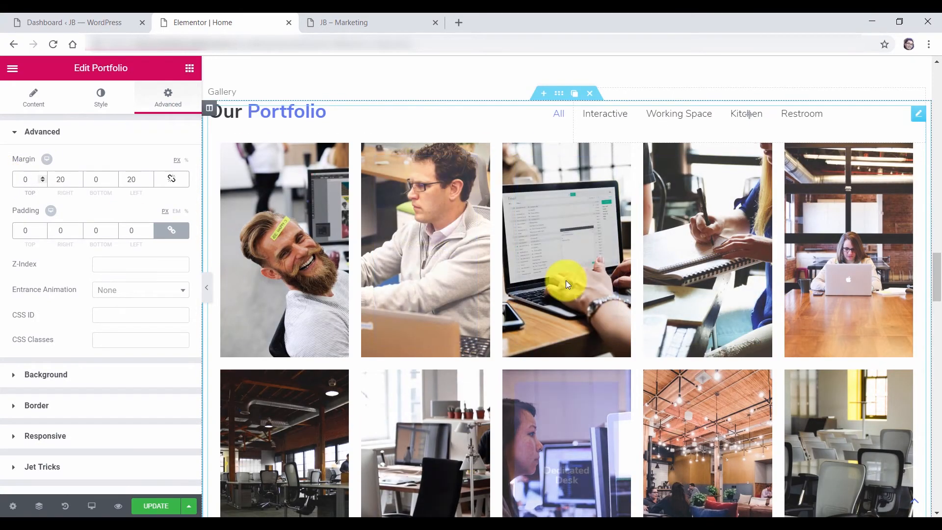
pyautogui.click(29, 132)
pyautogui.click(28, 106)
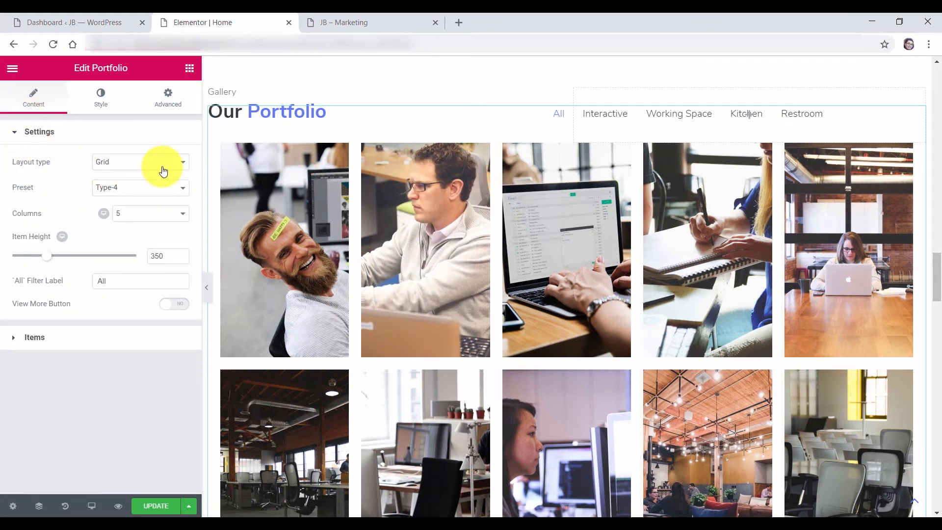
# Keep the Grid layout, try the Type-2 gallery preset, then return to Type-4
pyautogui.click(142, 161)
pyautogui.click(129, 166)
pyautogui.click(136, 190)
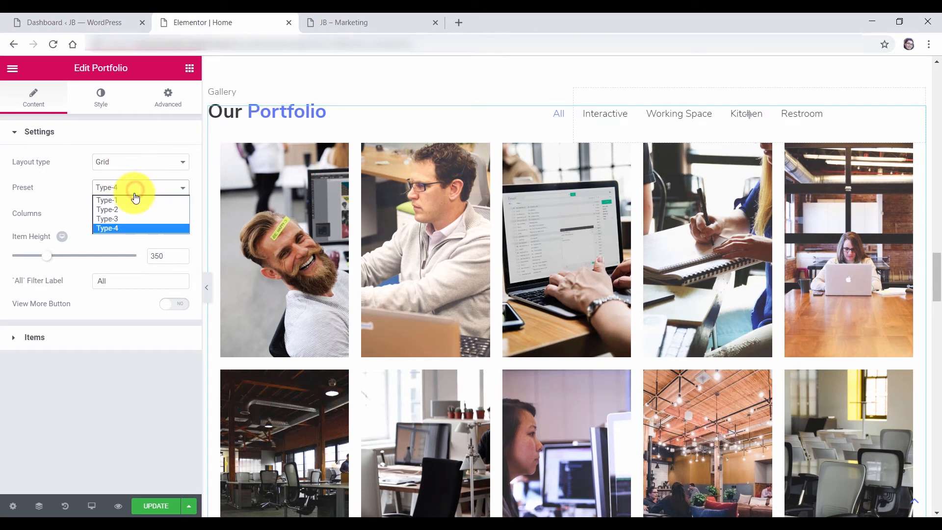
pyautogui.click(142, 210)
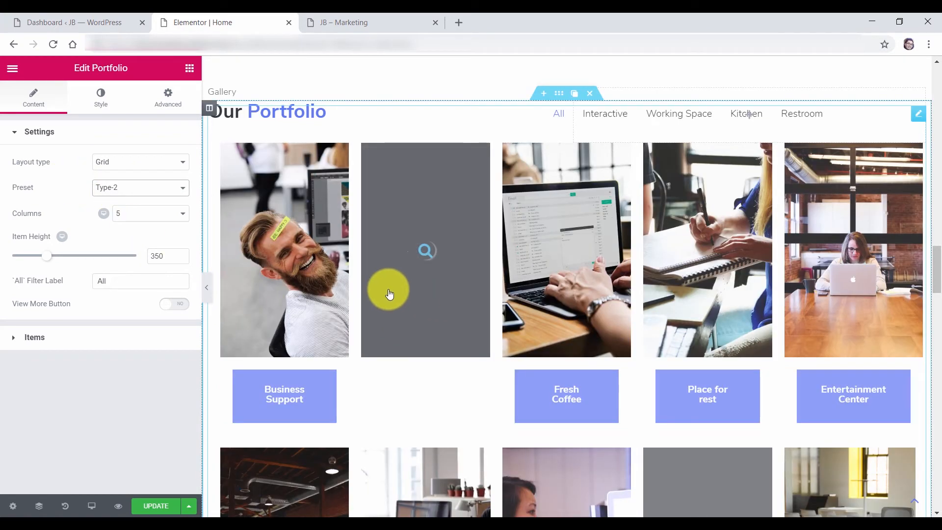
pyautogui.click(142, 188)
pyautogui.click(125, 230)
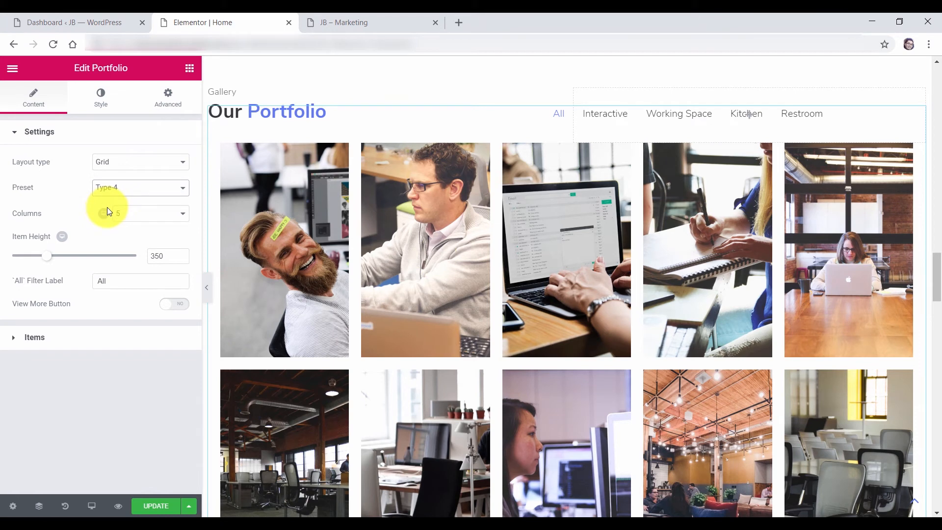
# Expand the first portfolio item and enter 'test' as its category
pyautogui.click(34, 337)
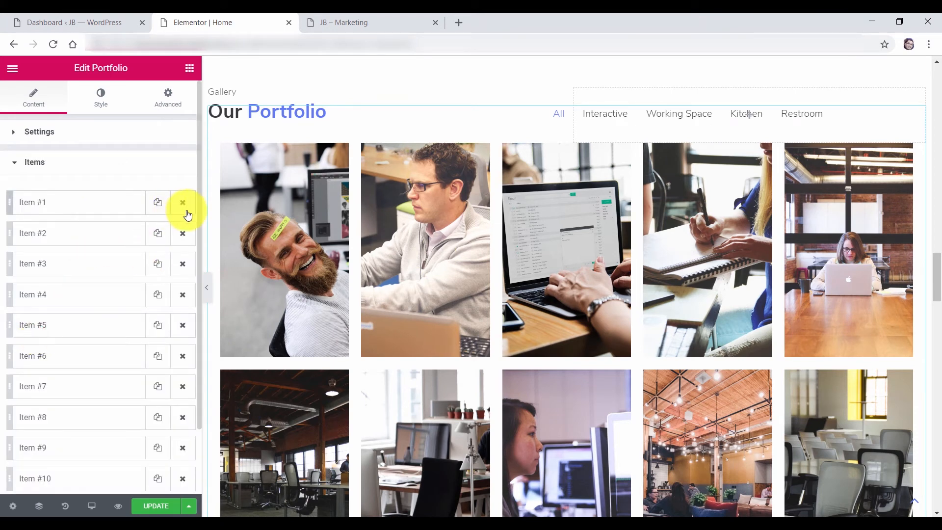
pyautogui.scroll(-1, 194, 220)
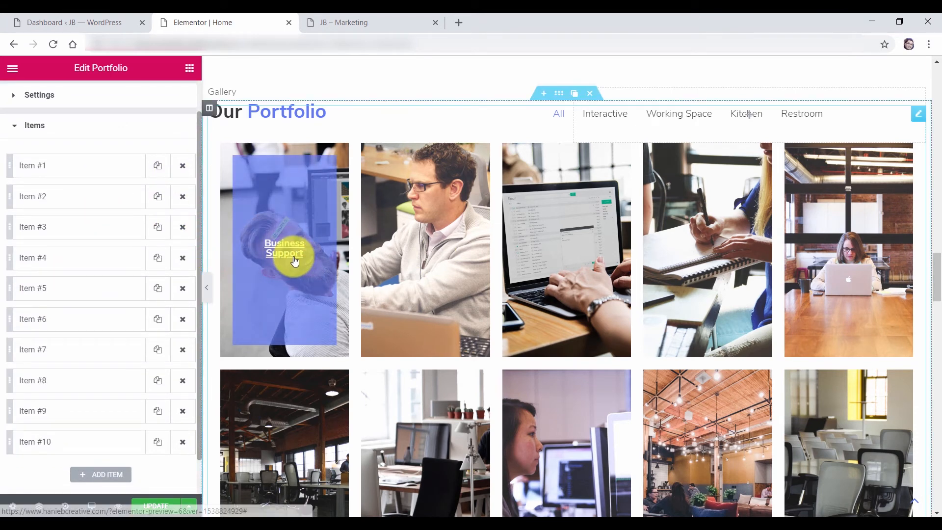
pyautogui.scroll(-1, 314, 283)
pyautogui.scroll(1, 388, 178)
pyautogui.scroll(1, 47, 204)
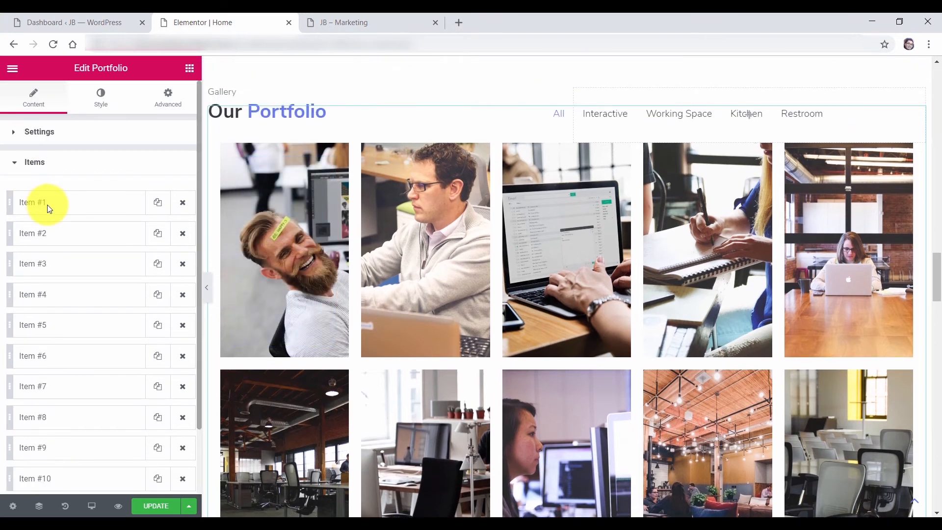
pyautogui.click(32, 204)
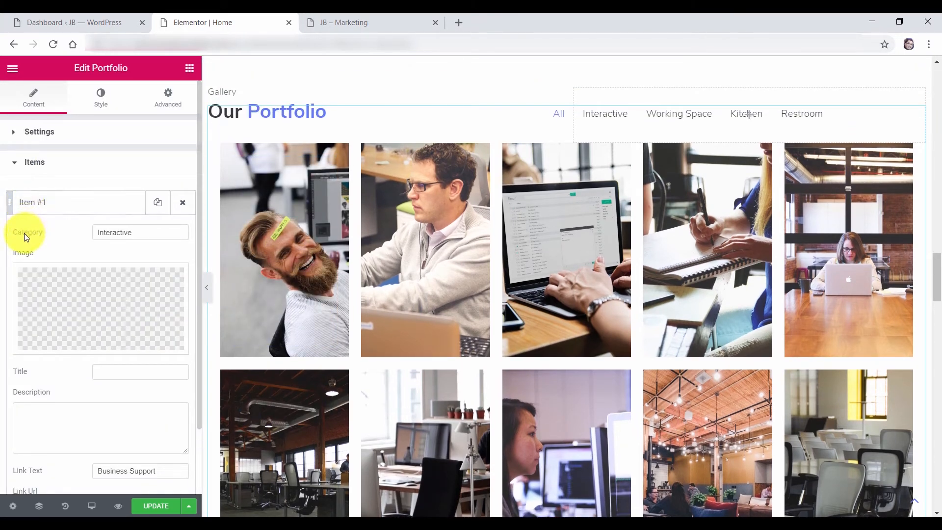
pyautogui.click(106, 237)
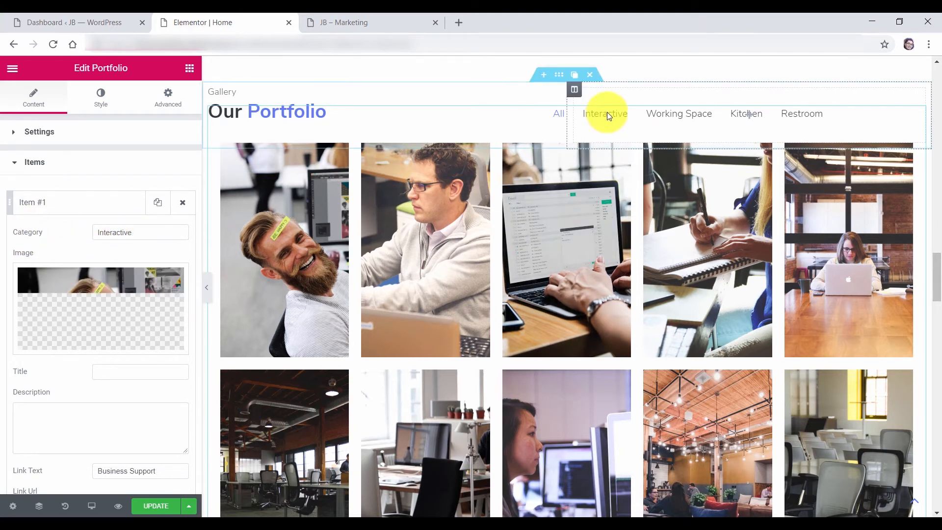
pyautogui.scroll(-2, 93, 305)
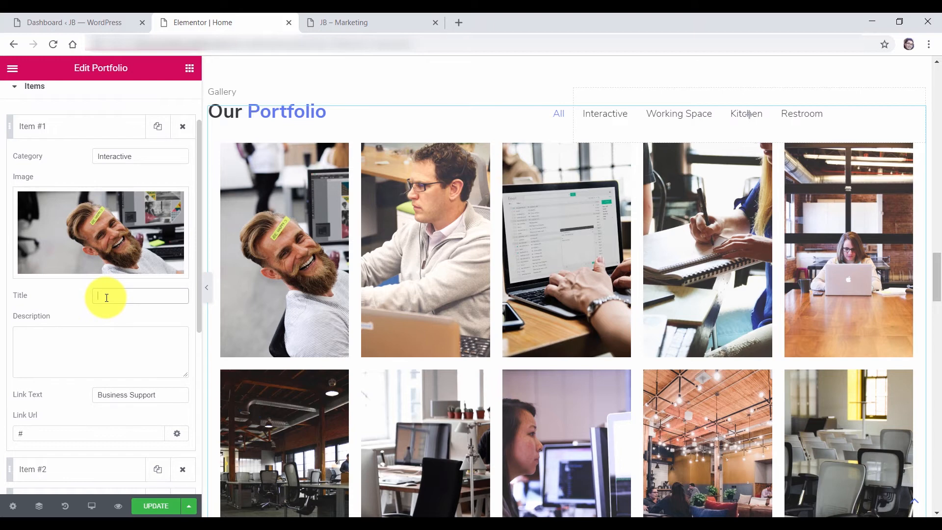
pyautogui.write('test')
# Add 's' to the first item's description and clear the '#' from its link URL
pyautogui.moveTo(273, 228)
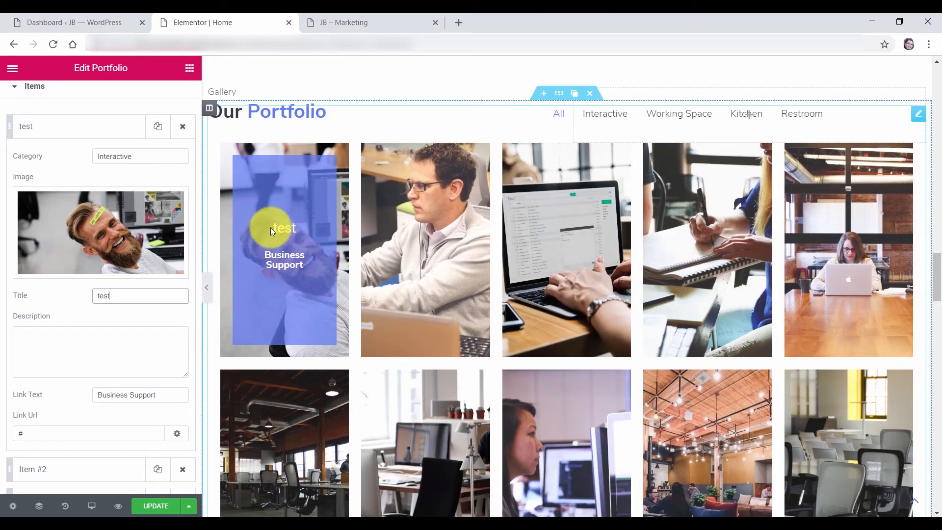
pyautogui.click(96, 341)
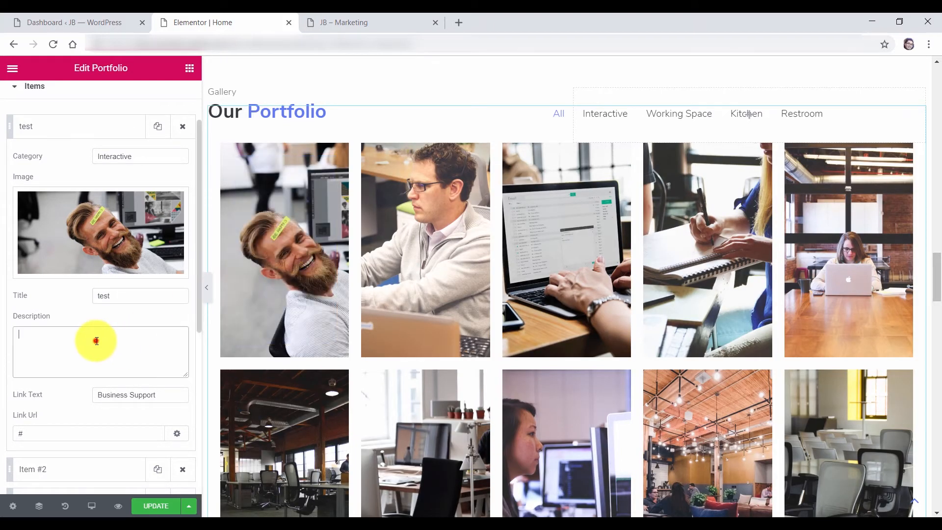
pyautogui.write('sss')
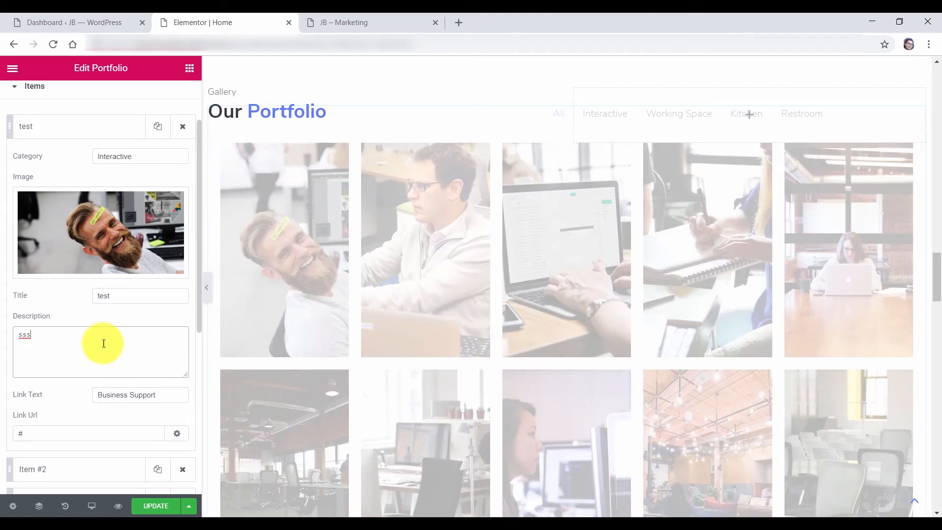
pyautogui.scroll(-2, 39, 358)
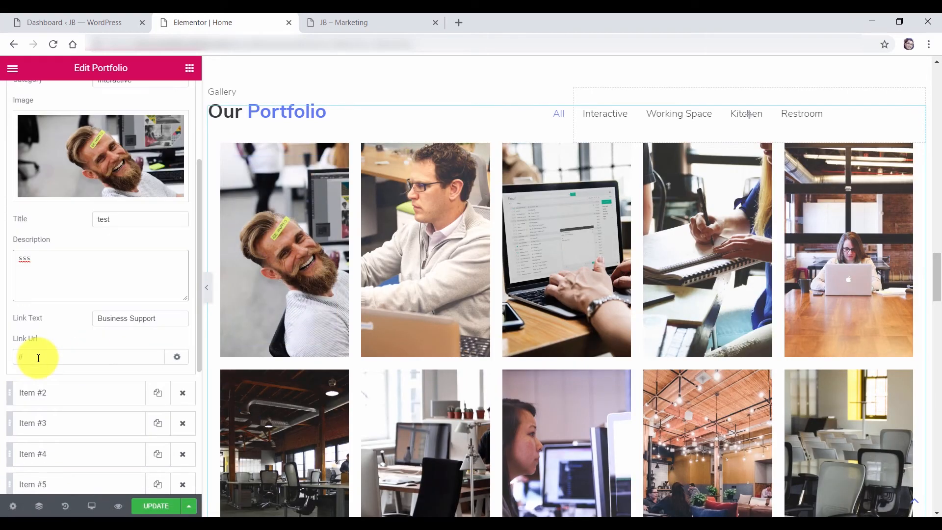
pyautogui.click(21, 360)
pyautogui.press('BackSpace')
pyautogui.scroll(2, 25, 130)
pyautogui.click(28, 133)
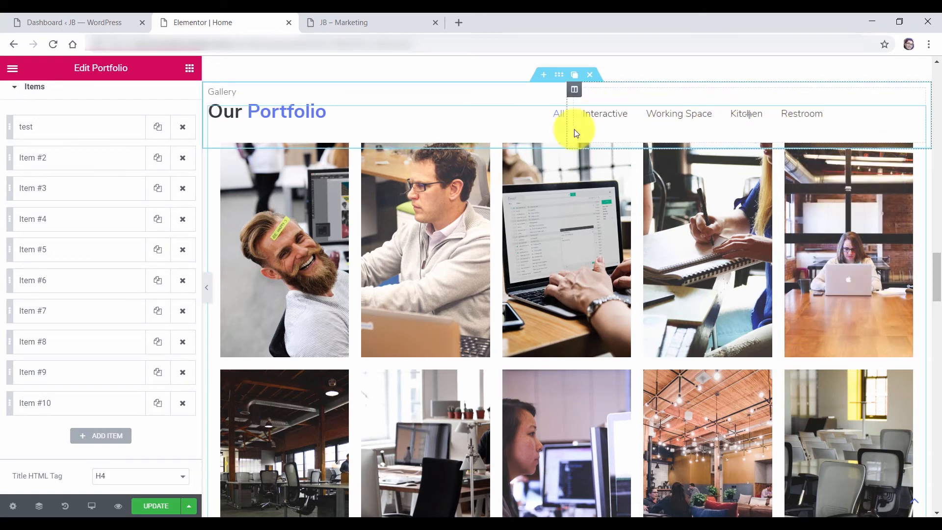
pyautogui.click(32, 129)
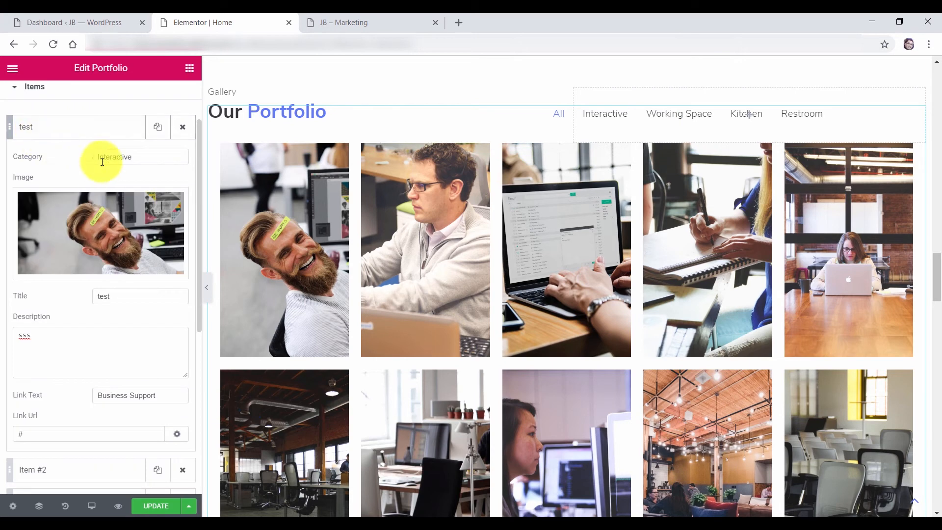
pyautogui.click(113, 157)
pyautogui.click(29, 123)
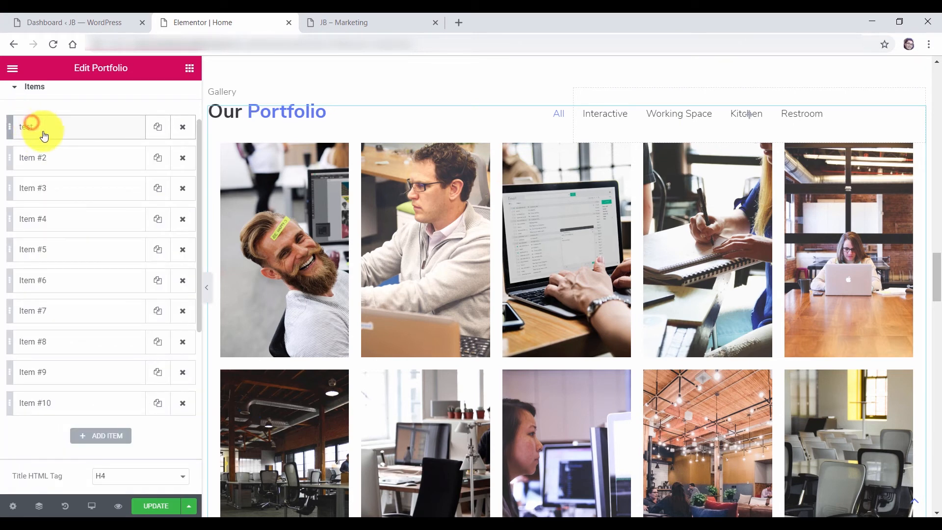
# Add an eleventh portfolio item with category Office, then delete it
pyautogui.click(105, 438)
pyautogui.scroll(-3, 108, 373)
pyautogui.click(112, 313)
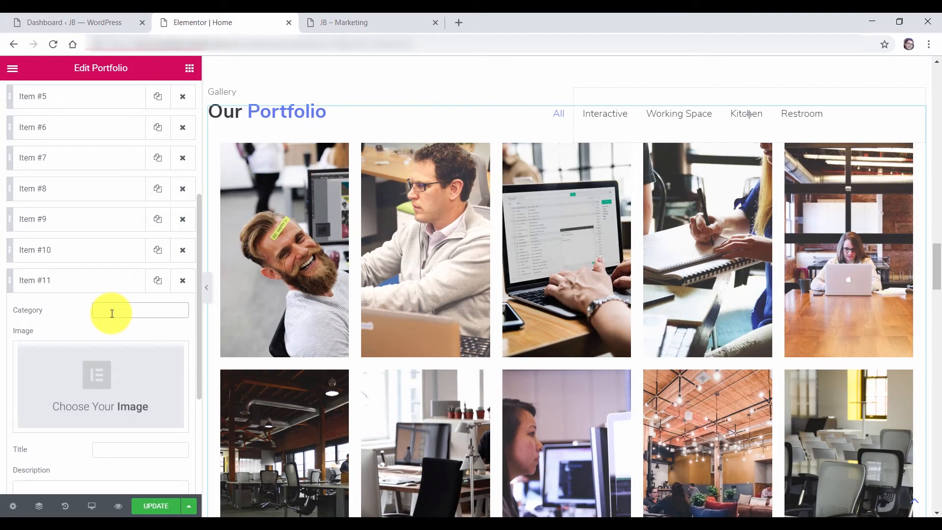
pyautogui.write('Of')
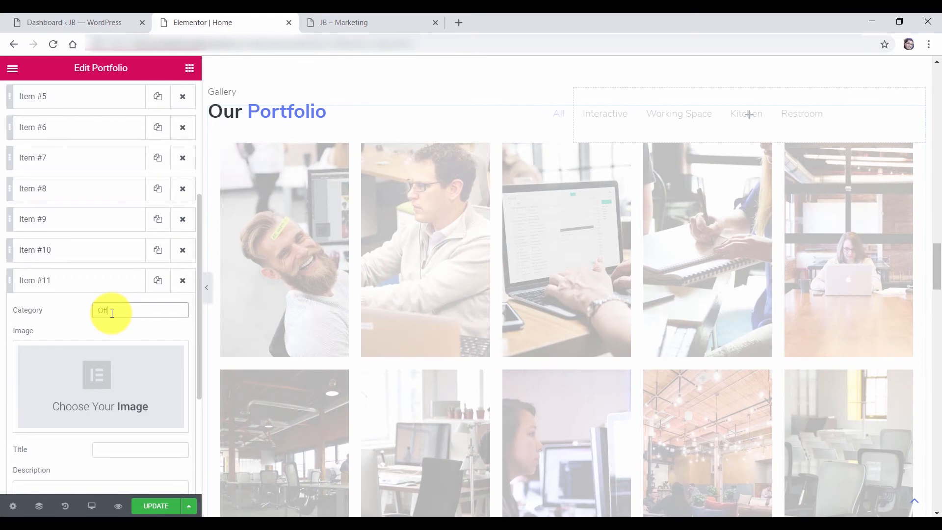
pyautogui.write('fice')
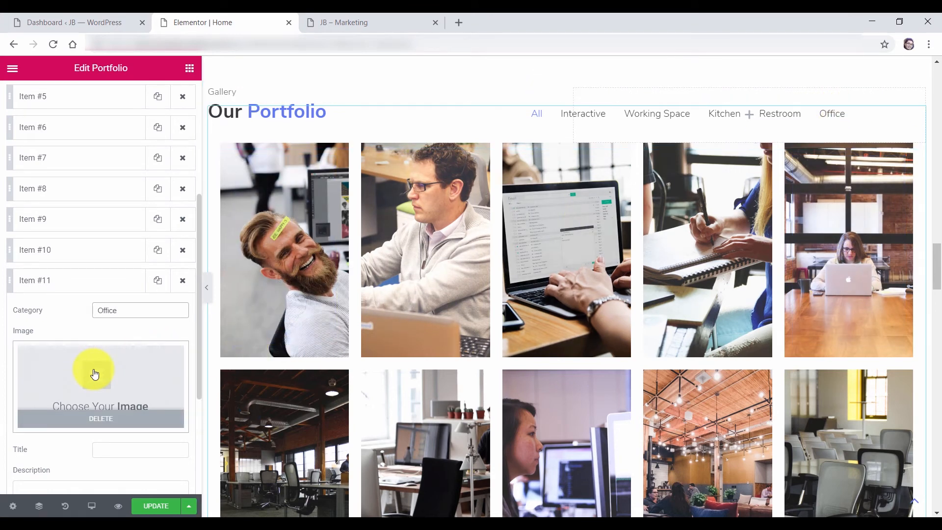
pyautogui.click(180, 284)
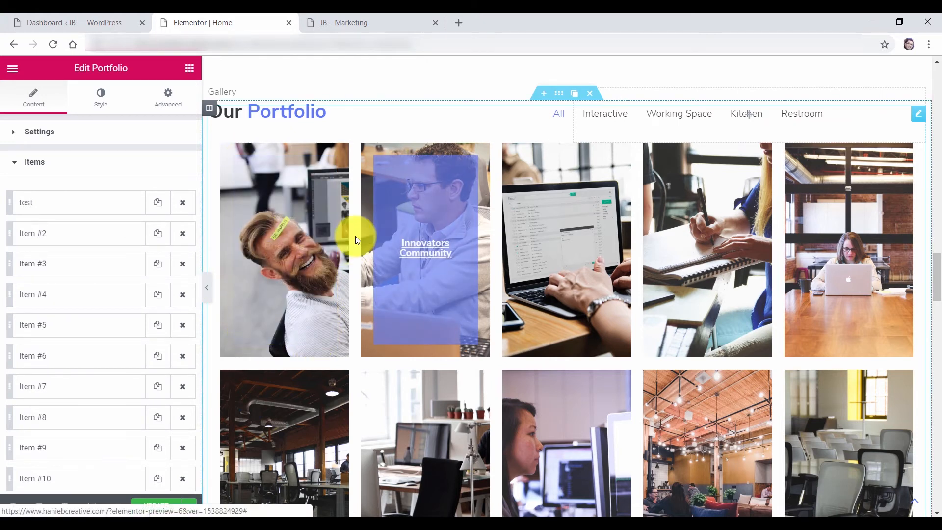
# Change the gallery's Style > Content overlay colour from blue to a lower-opacity green
pyautogui.click(31, 160)
pyautogui.click(97, 96)
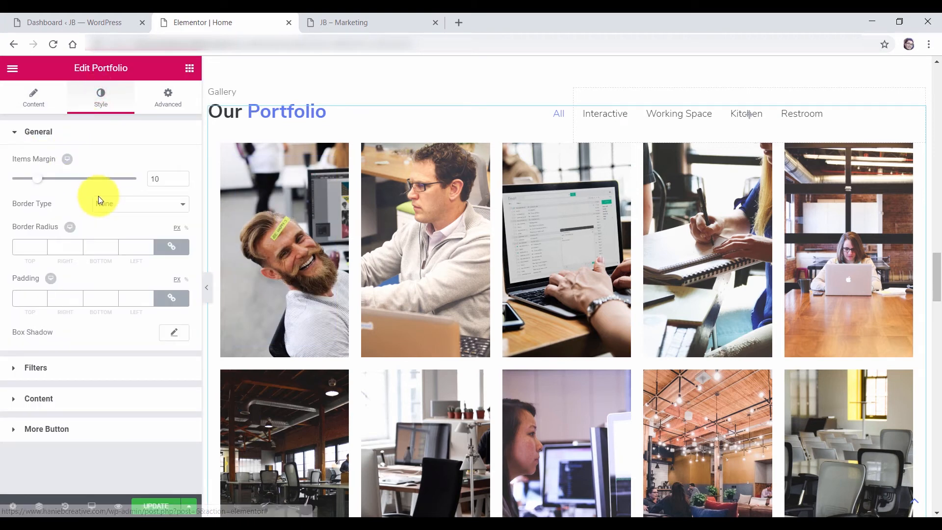
pyautogui.click(38, 134)
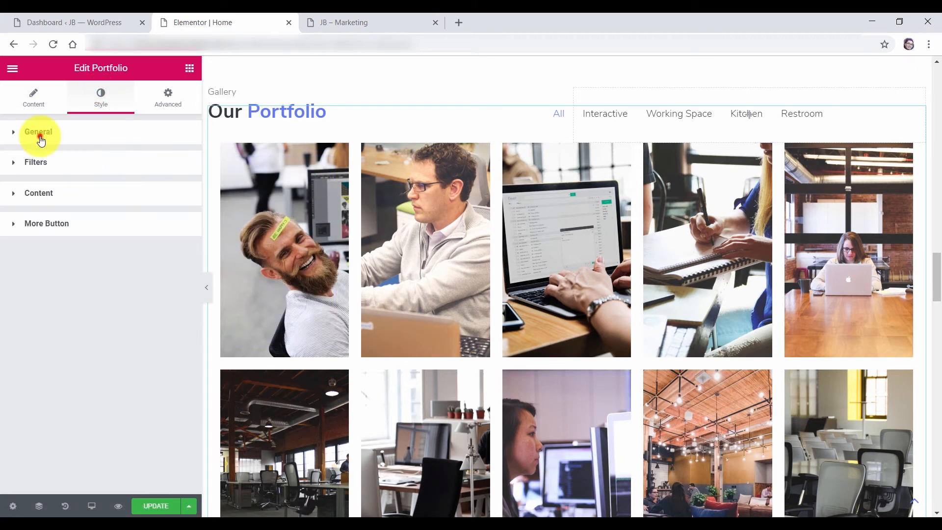
pyautogui.click(45, 205)
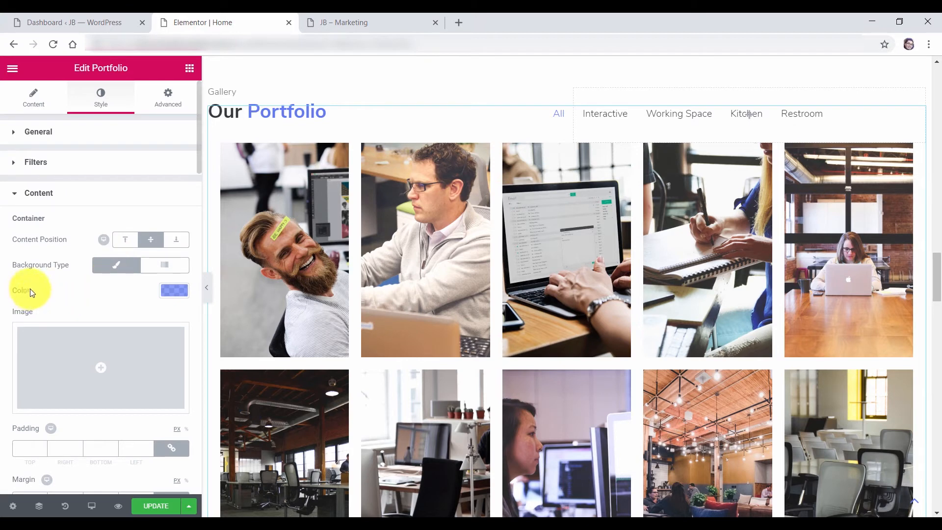
pyautogui.click(175, 288)
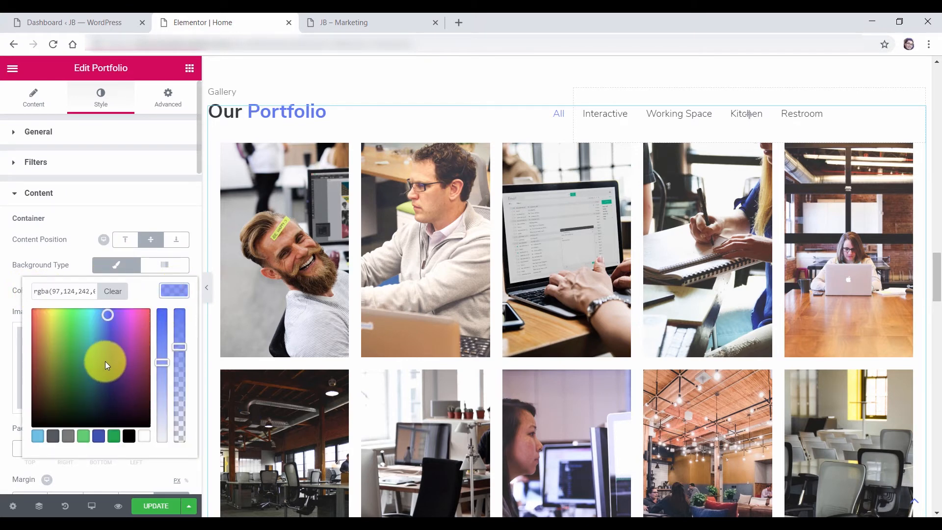
pyautogui.moveTo(162, 364); pyautogui.dragTo(162, 370)
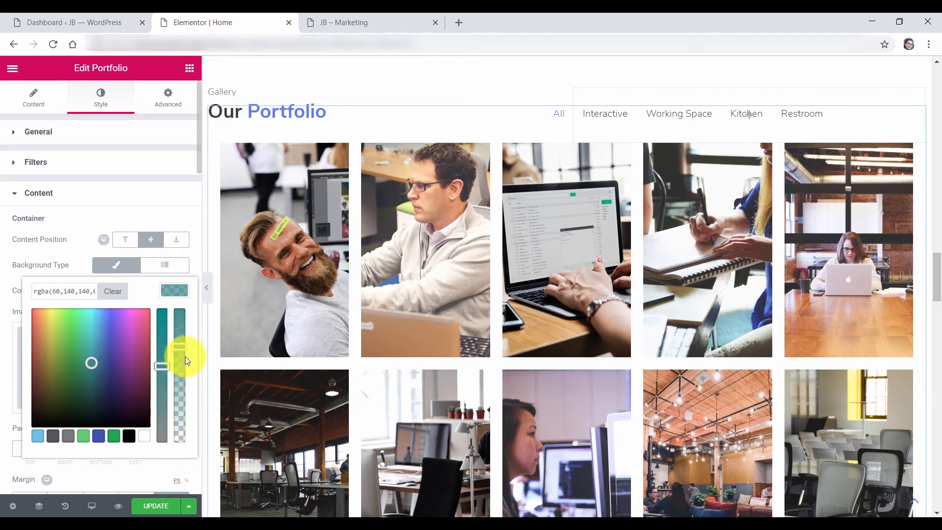
pyautogui.moveTo(182, 349)
pyautogui.mouseDown()
pyautogui.moveTo(185, 397)
pyautogui.moveTo(193, 351)
pyautogui.moveTo(185, 362)
pyautogui.moveTo(182, 345)
pyautogui.mouseUp()
pyautogui.moveTo(194, 312); pyautogui.dragTo(192, 310)
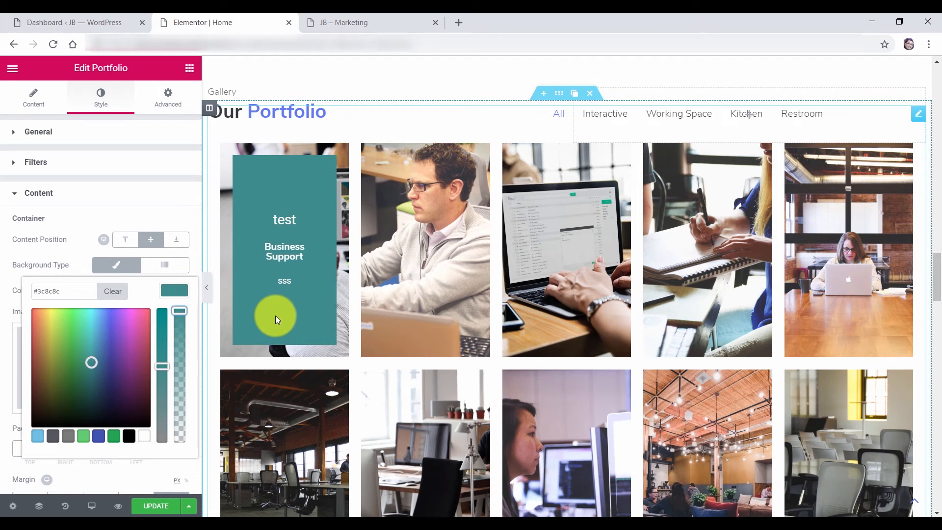
pyautogui.click(184, 340)
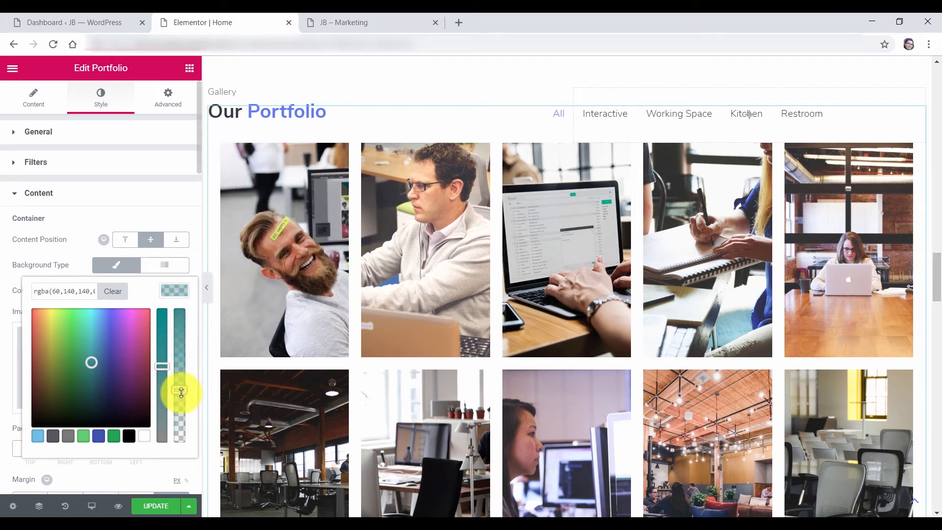
pyautogui.click(69, 347)
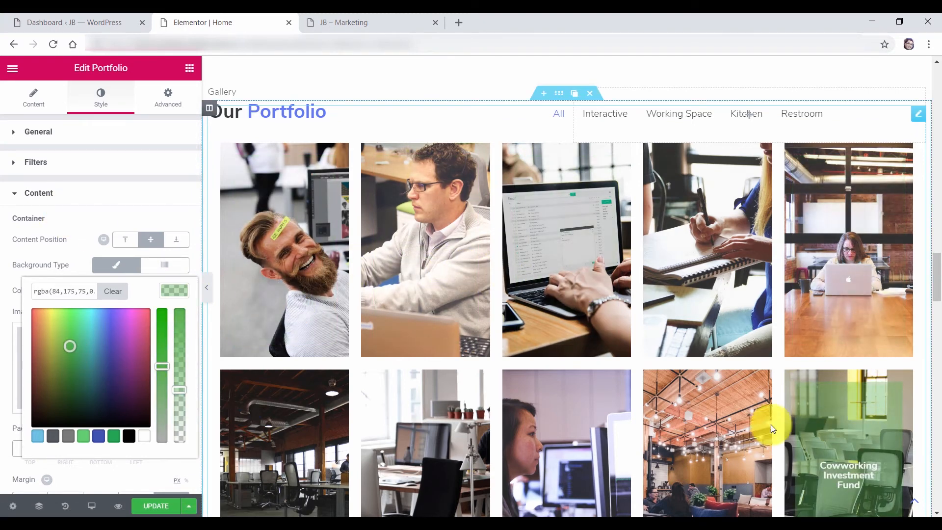
pyautogui.click(195, 267)
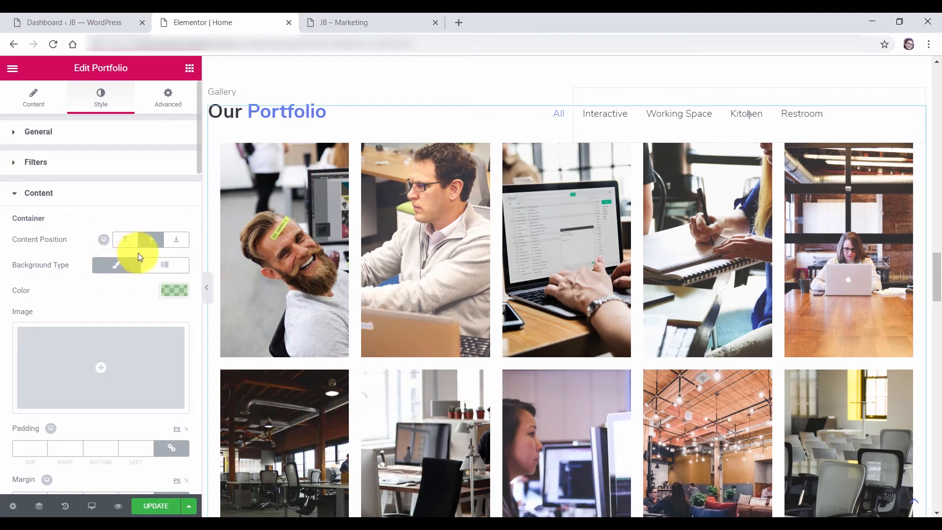
pyautogui.scroll(-5, 128, 271)
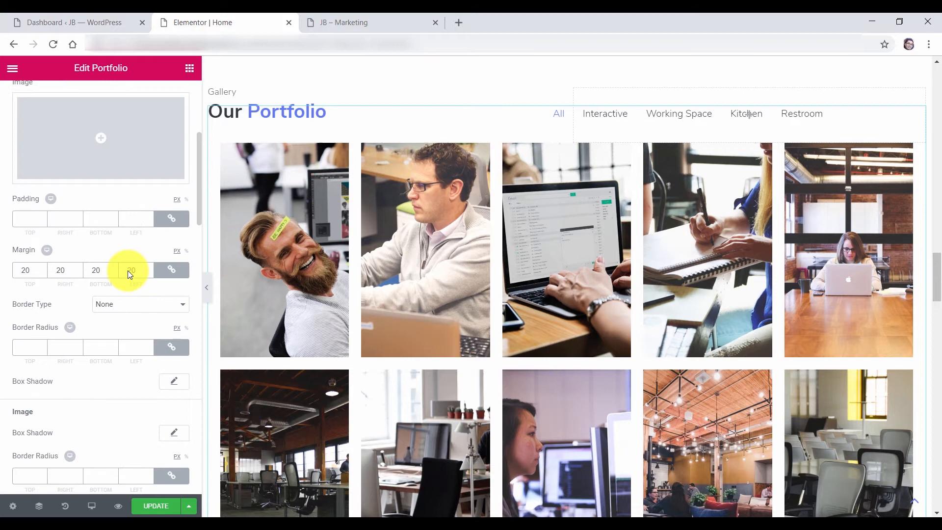
pyautogui.scroll(5, 126, 271)
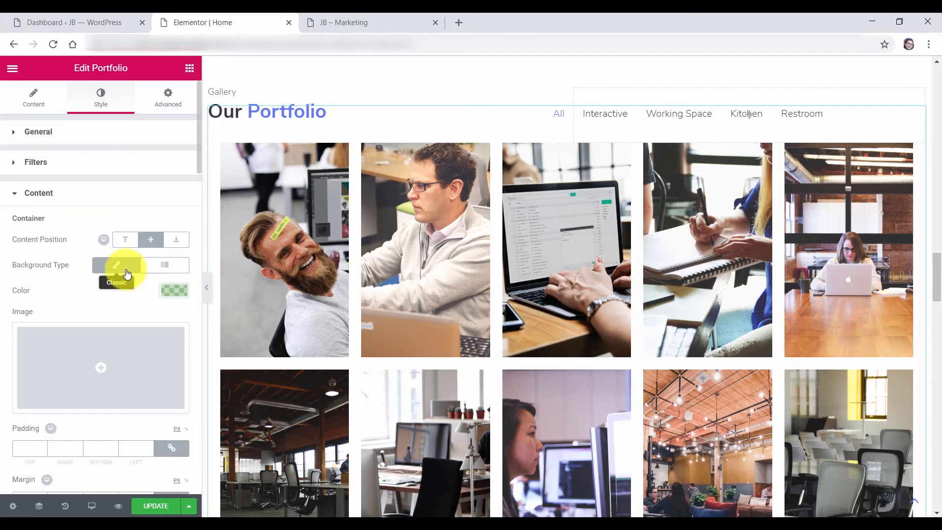
pyautogui.click(39, 196)
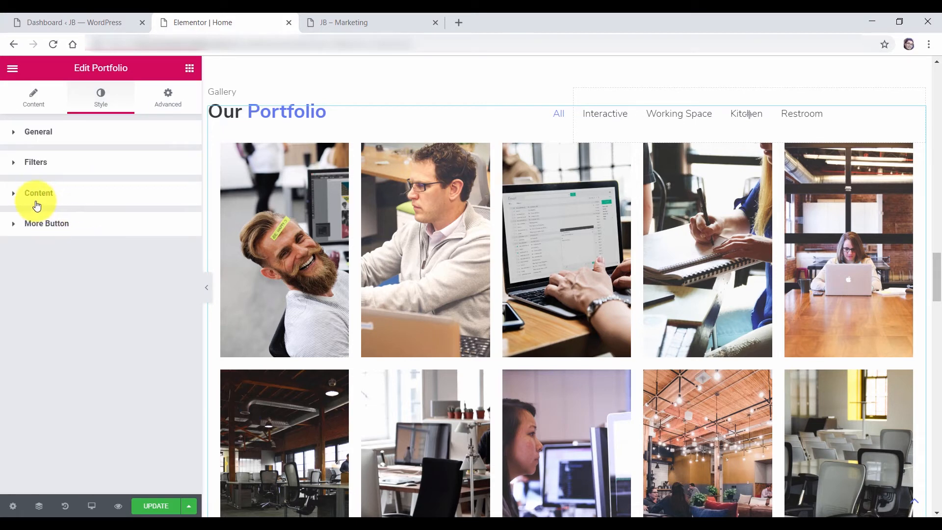
pyautogui.moveTo(935, 280); pyautogui.dragTo(937, 333)
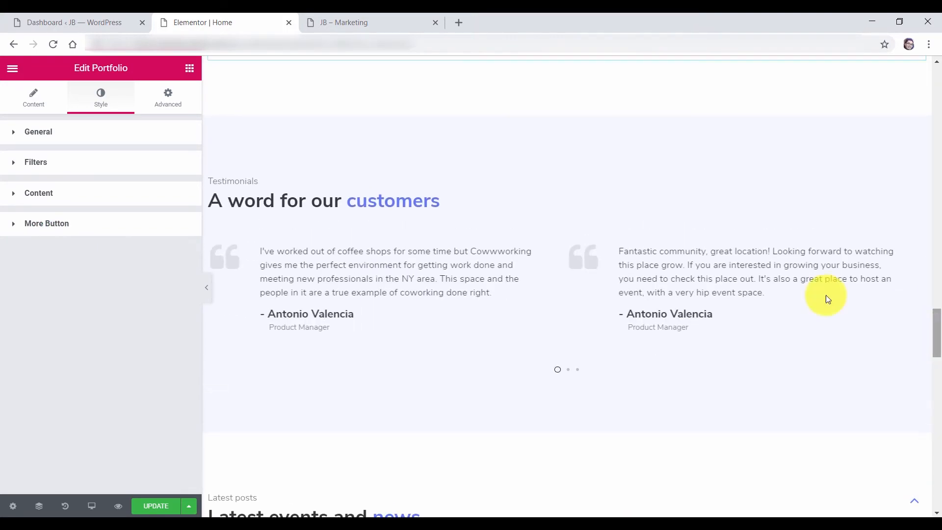
# Select the 'A word for our customers' testimonial carousel and list its Items #1 to #3
pyautogui.click(254, 183)
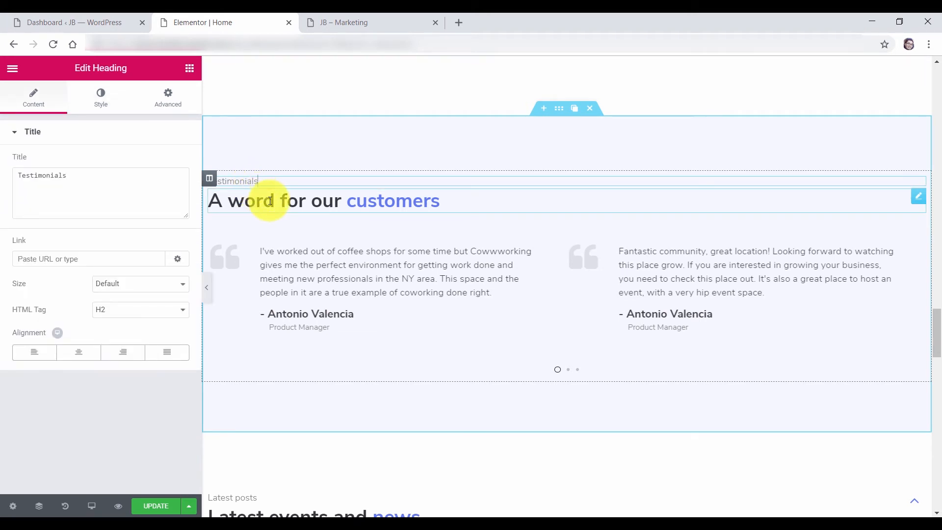
pyautogui.click(270, 201)
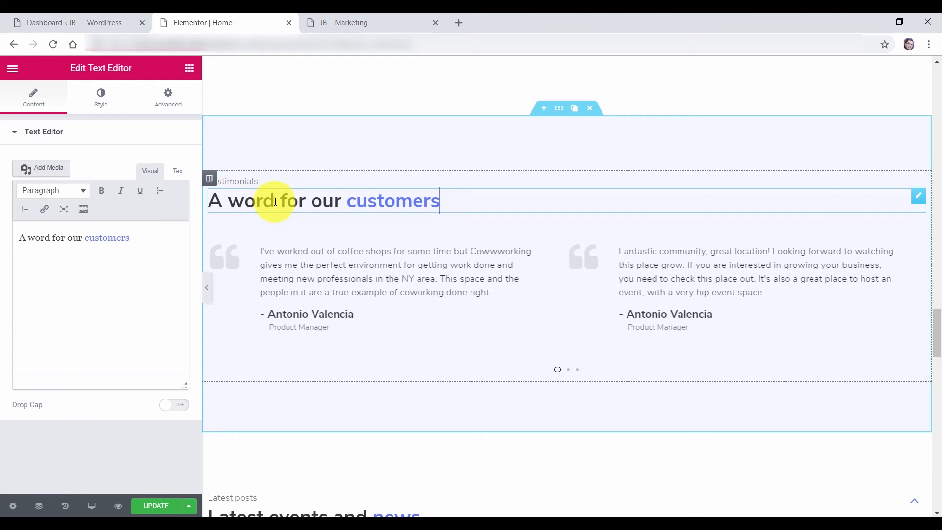
pyautogui.click(365, 284)
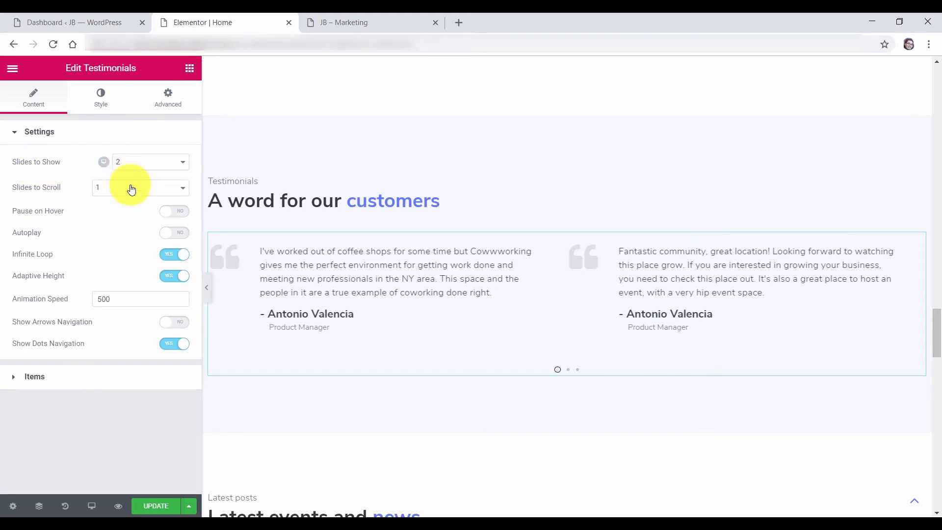
pyautogui.click(568, 370)
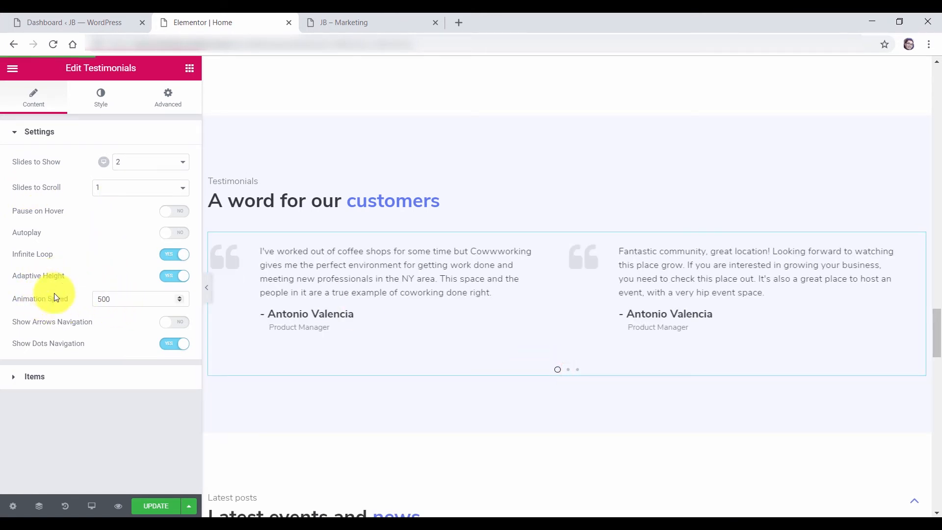
pyautogui.click(33, 132)
pyautogui.click(29, 168)
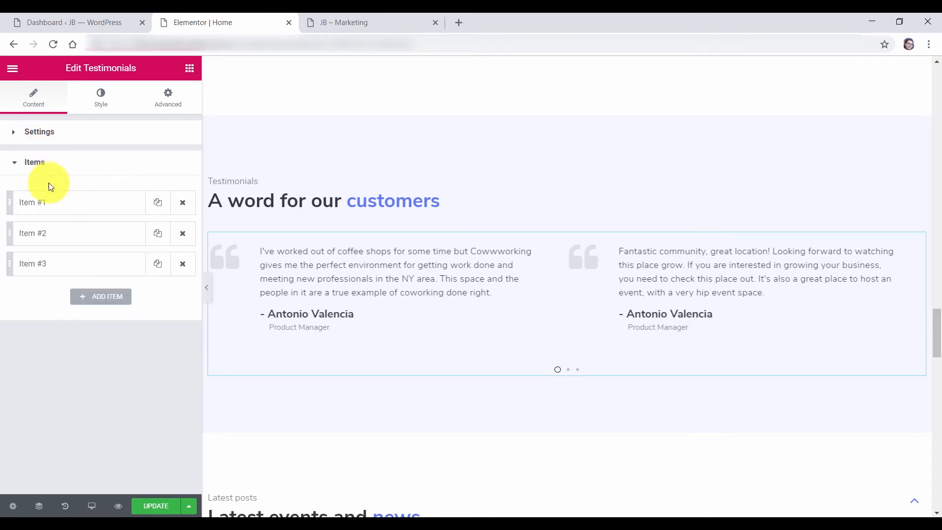
# Insert jb11.png from the Media Library as the first testimonial's image
pyautogui.click(48, 203)
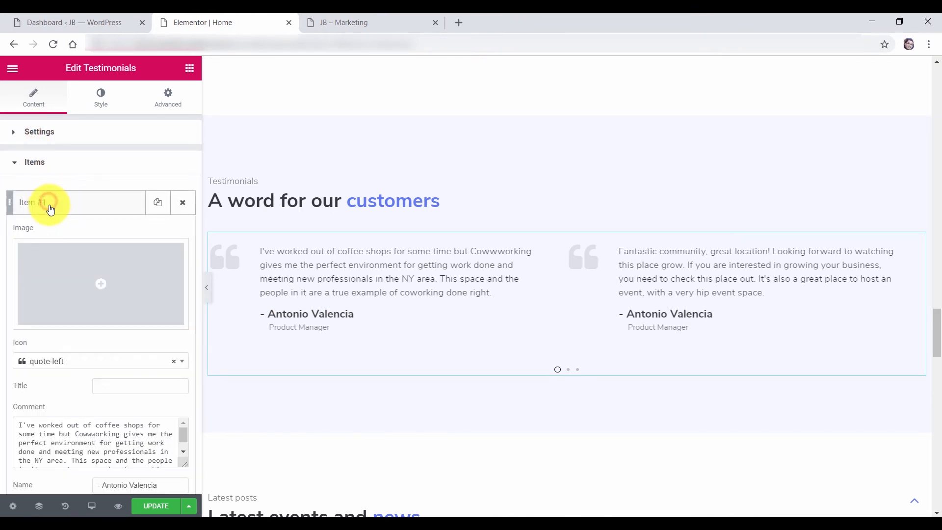
pyautogui.scroll(-2, 49, 287)
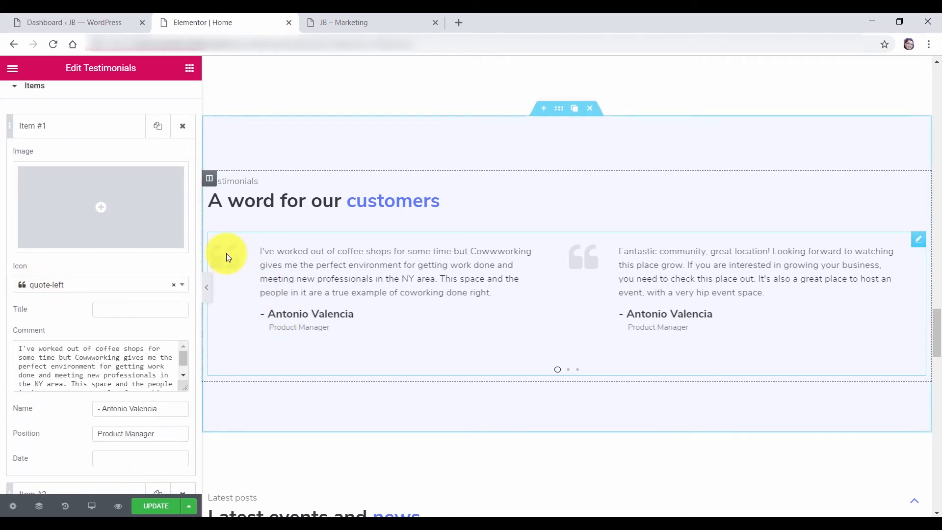
pyautogui.click(117, 313)
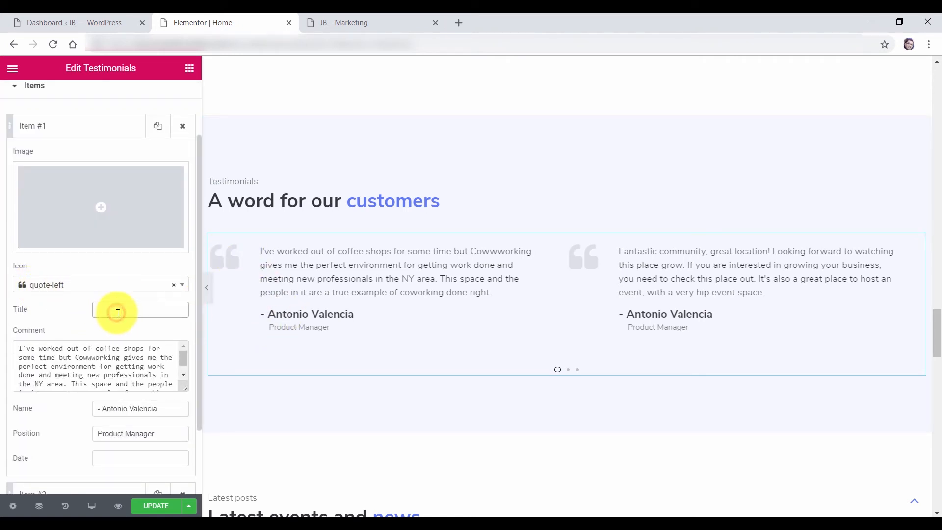
pyautogui.click(47, 357)
pyautogui.scroll(-1, 89, 365)
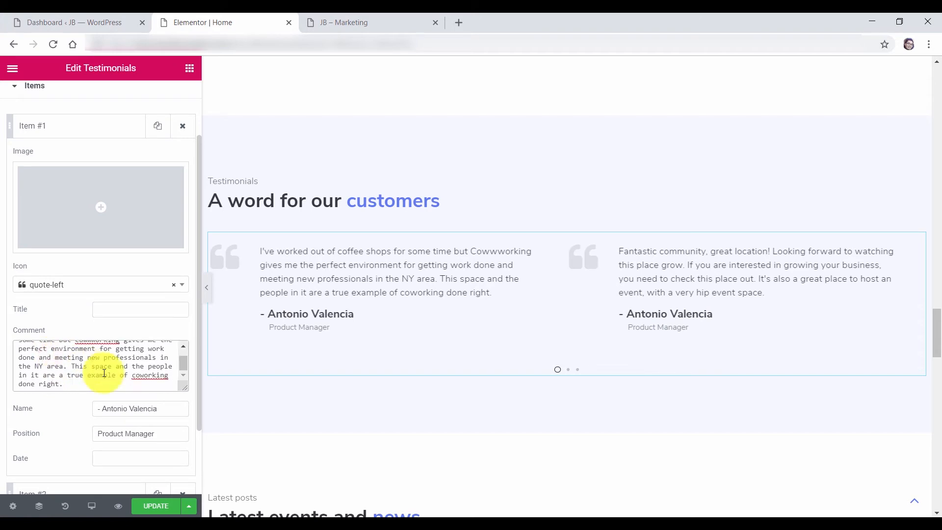
pyautogui.scroll(2, 194, 399)
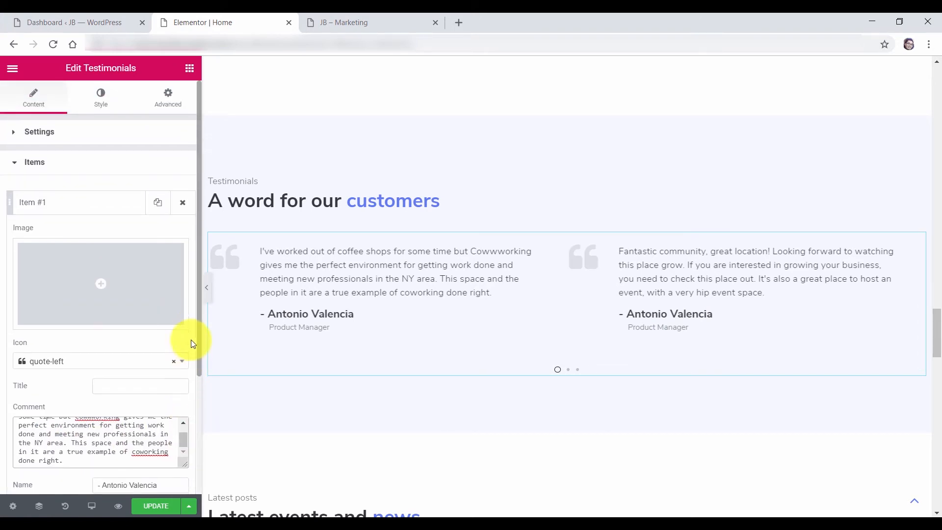
pyautogui.click(101, 287)
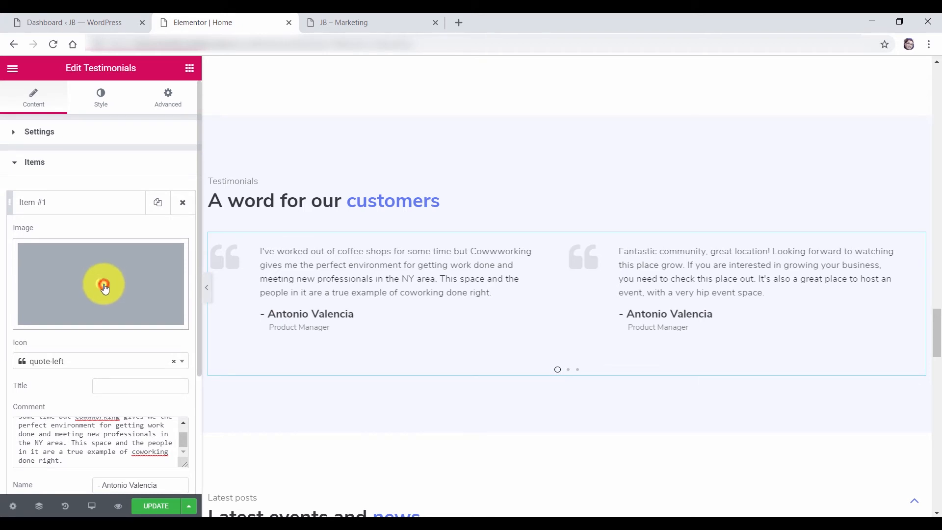
pyautogui.click(65, 208)
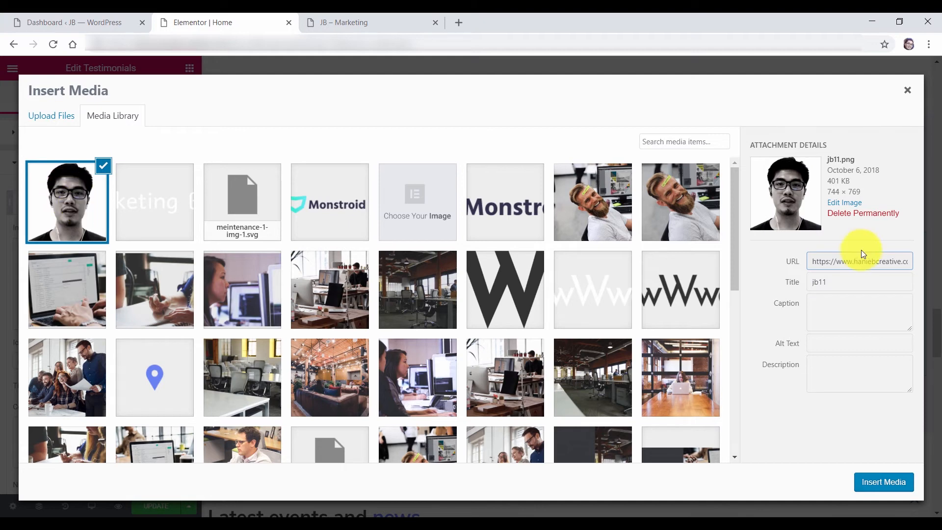
pyautogui.click(888, 482)
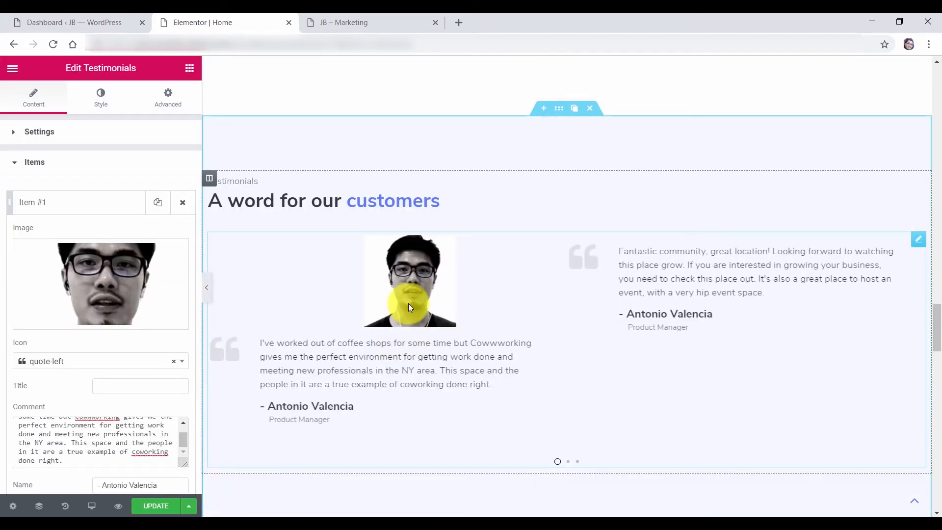
pyautogui.click(36, 169)
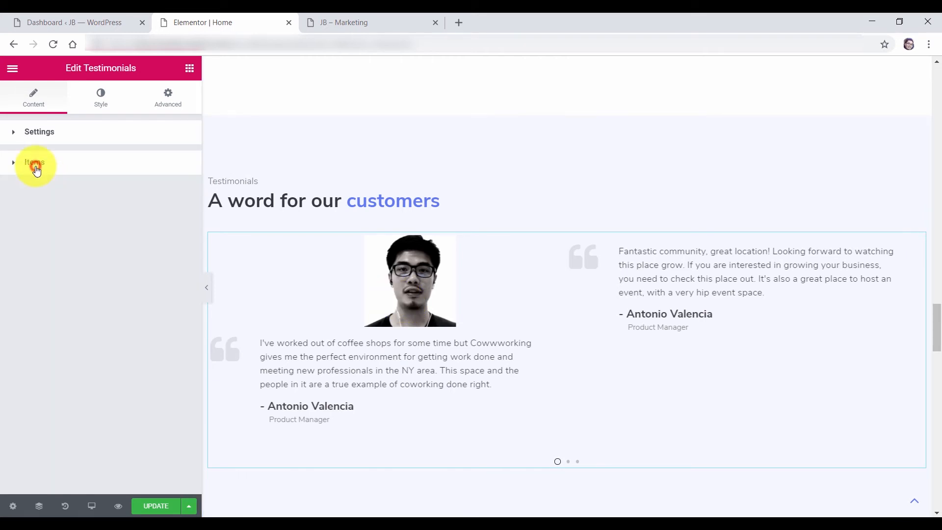
pyautogui.click(101, 106)
# Left-align the testimonial photo in the Style tab's Image section
pyautogui.click(33, 131)
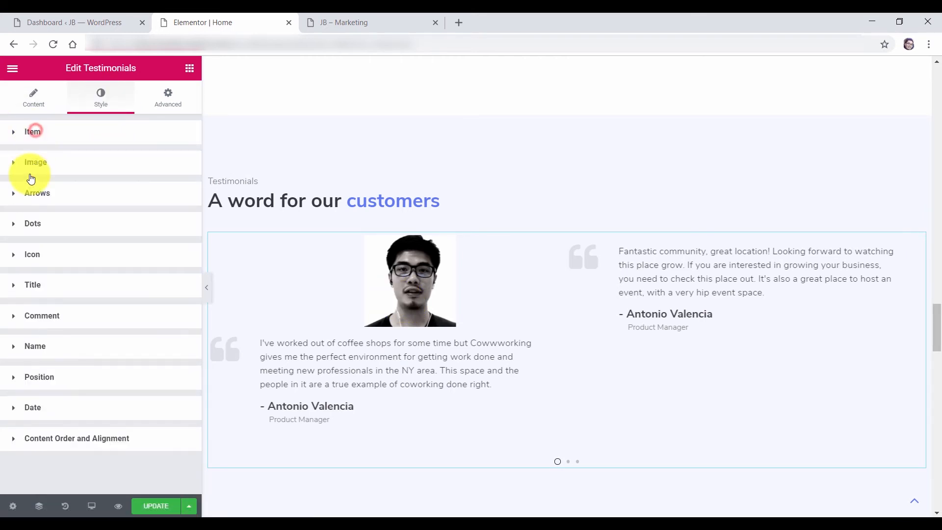
pyautogui.click(31, 167)
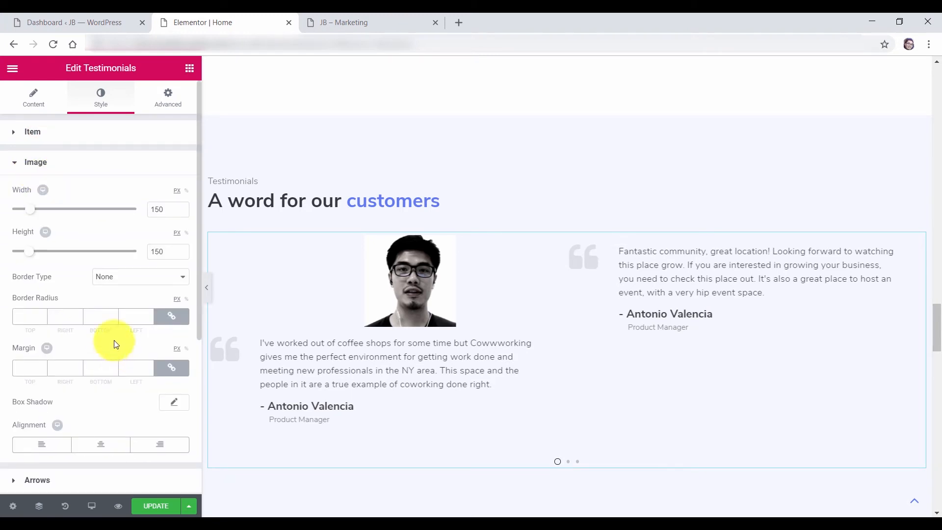
pyautogui.click(41, 444)
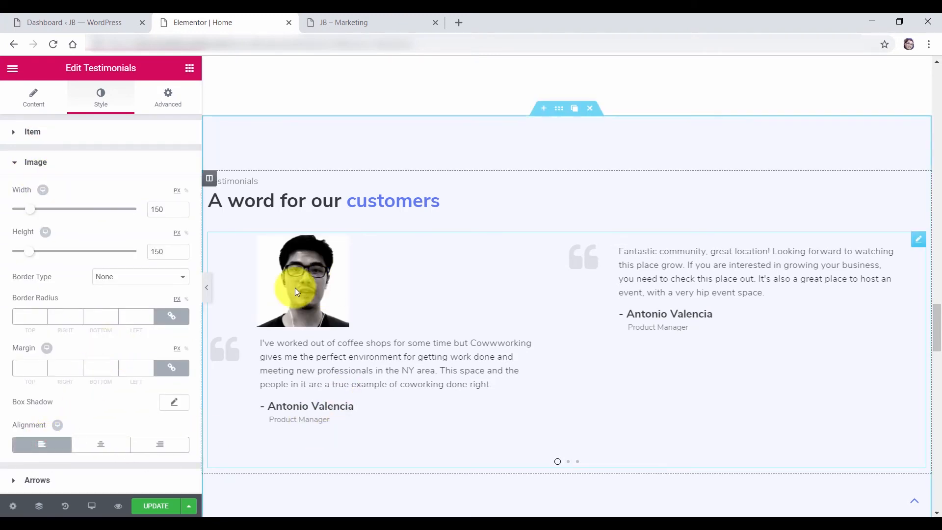
pyautogui.click(33, 161)
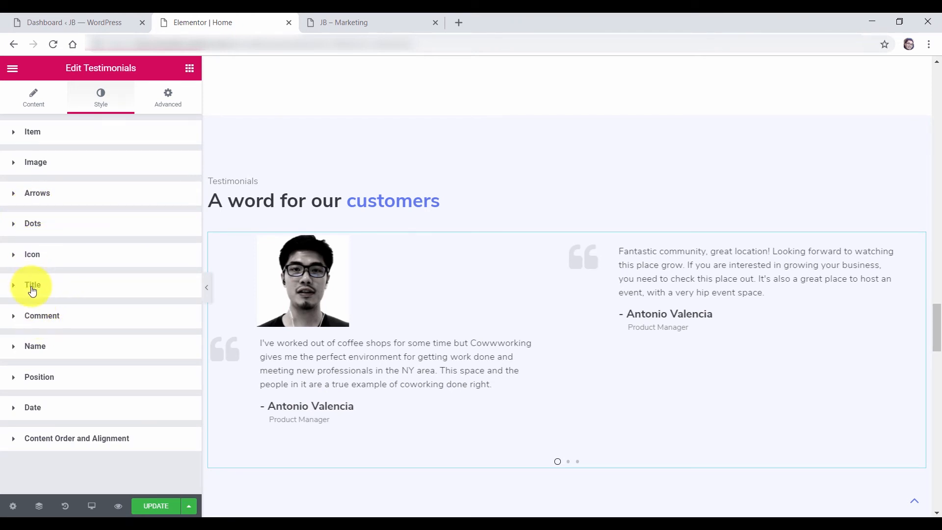
pyautogui.click(39, 320)
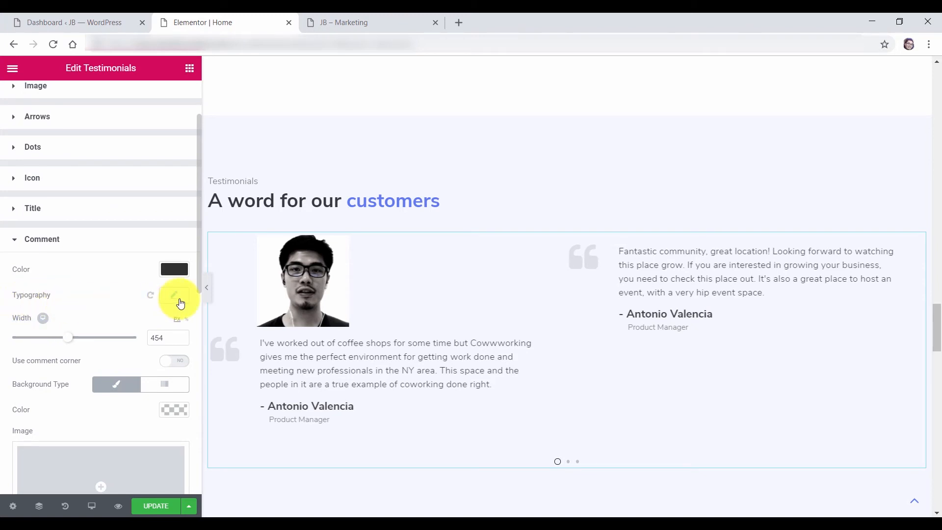
pyautogui.click(42, 242)
pyautogui.click(36, 257)
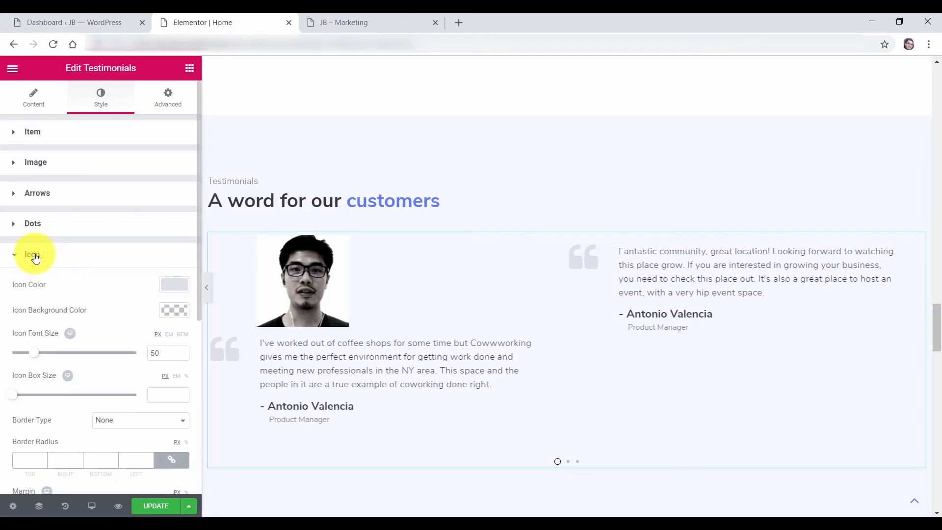
pyautogui.click(35, 256)
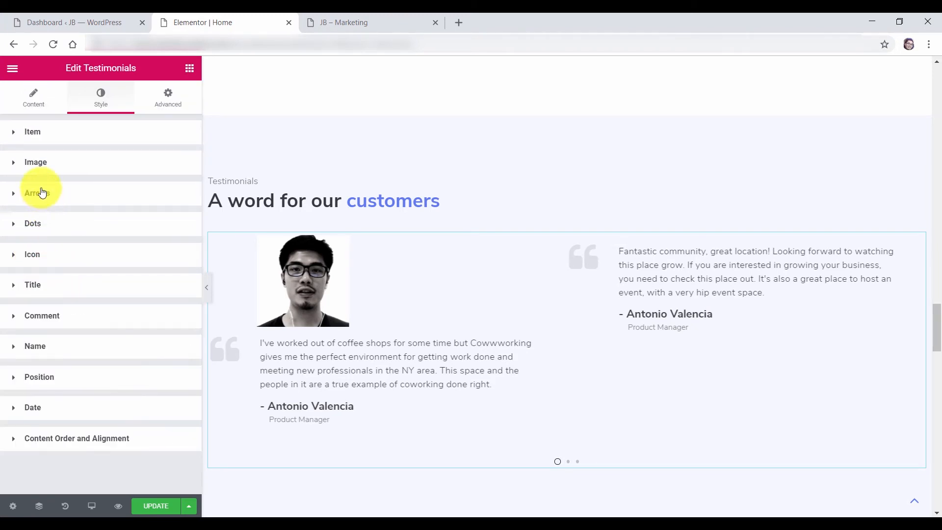
pyautogui.click(36, 165)
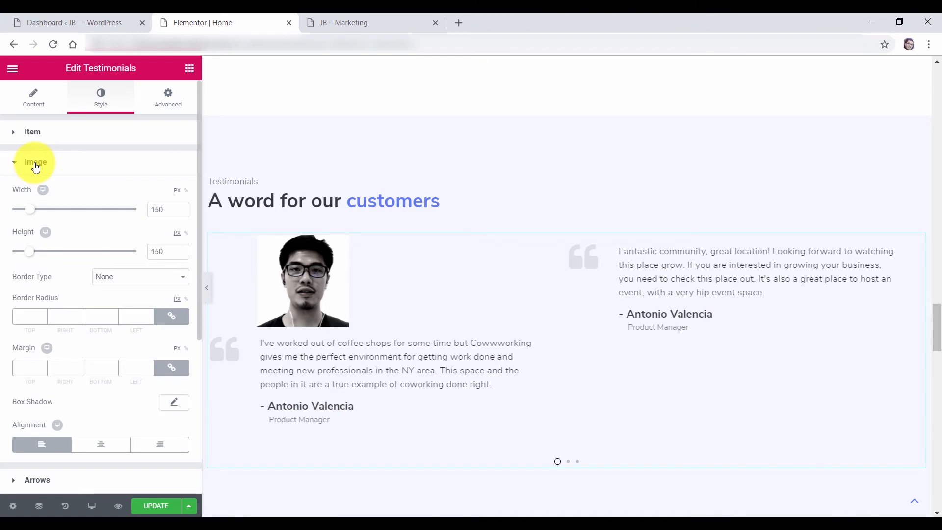
# Round the testimonial photo's corners with a 30 px border radius
pyautogui.click(25, 319)
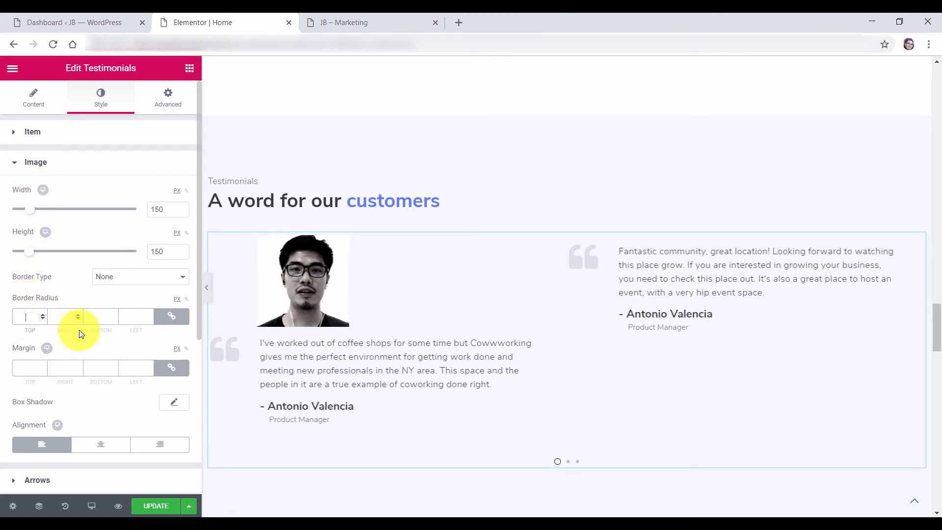
pyautogui.doubleClick(17, 314)
pyautogui.write('3')
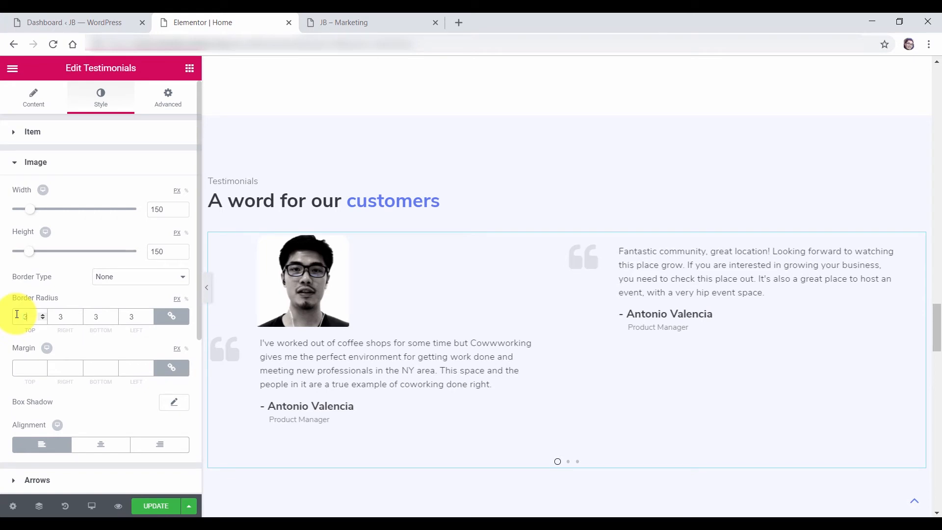
pyautogui.write('0')
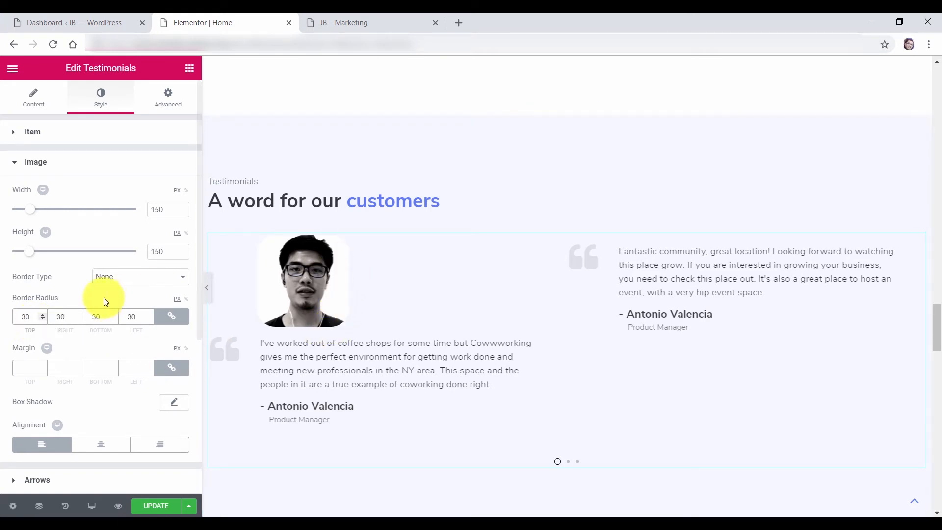
pyautogui.click(29, 161)
pyautogui.click(27, 133)
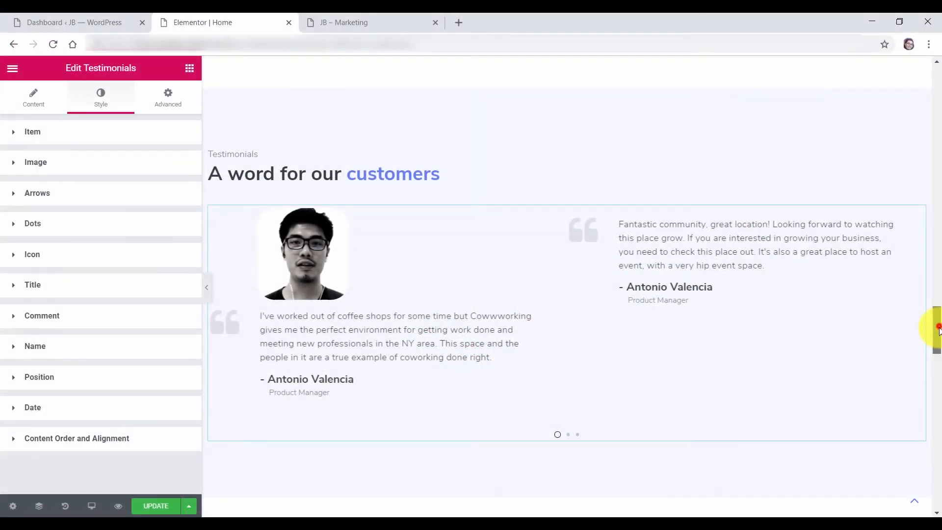
pyautogui.moveTo(935, 328); pyautogui.dragTo(939, 378)
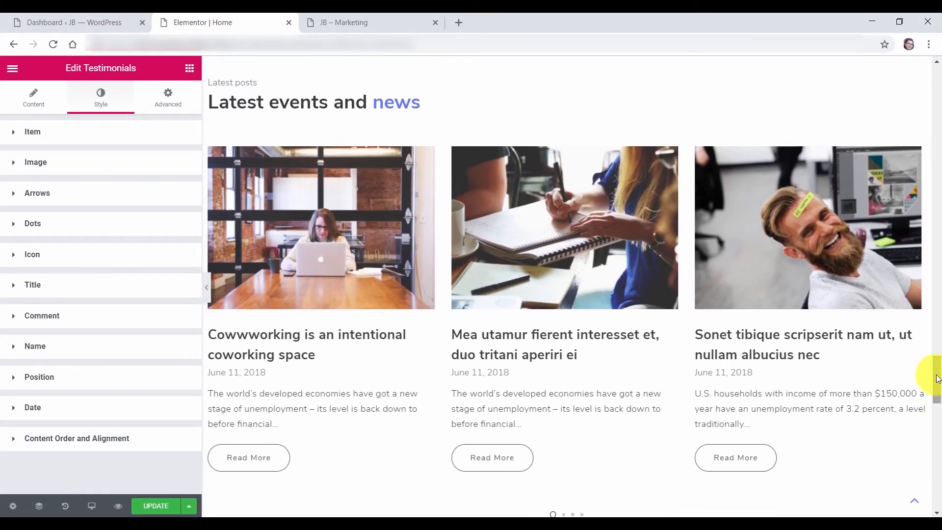
# Edit the Latest events and news posts widget, advance one slide, and show its Style settings
pyautogui.moveTo(503, 296)
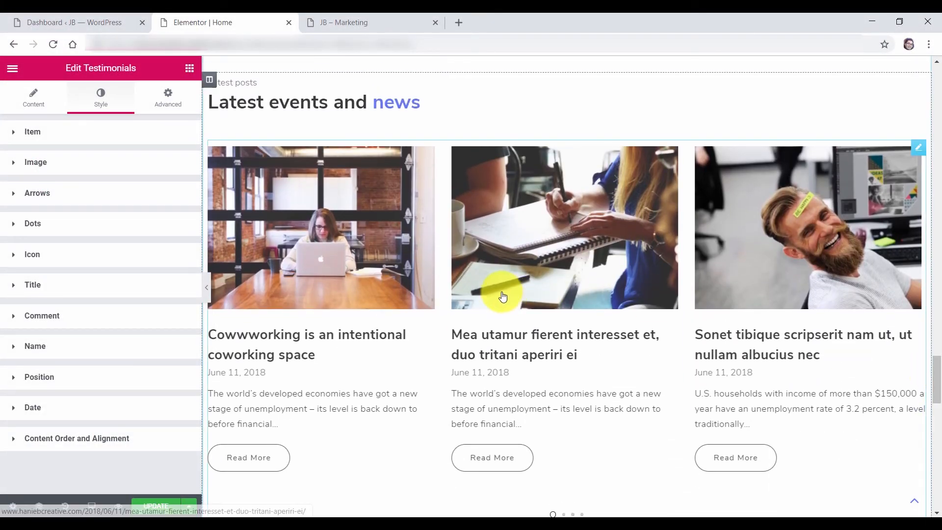
pyautogui.click(921, 154)
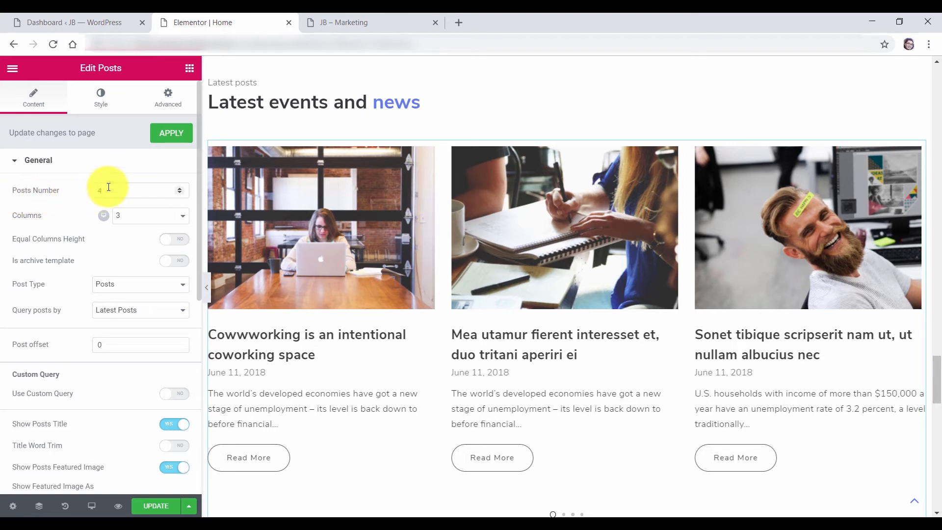
pyautogui.click(563, 514)
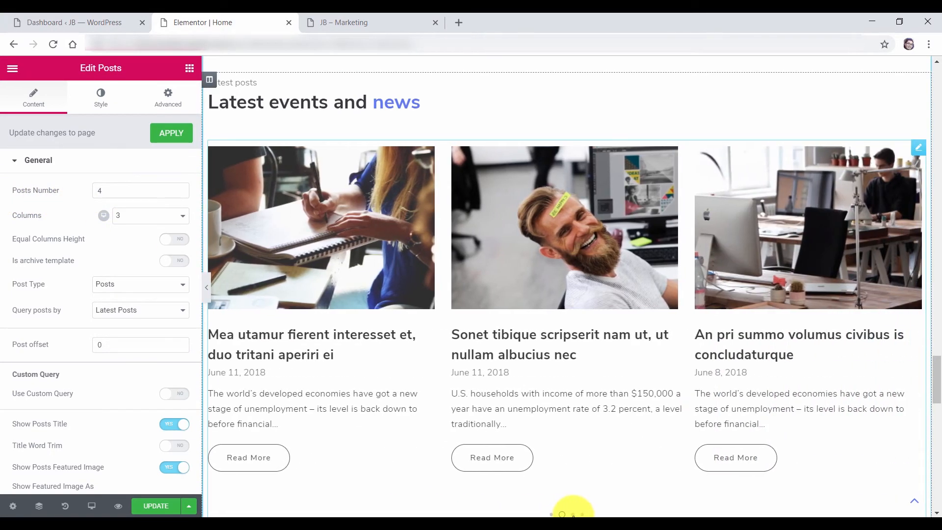
pyautogui.scroll(-1, 553, 514)
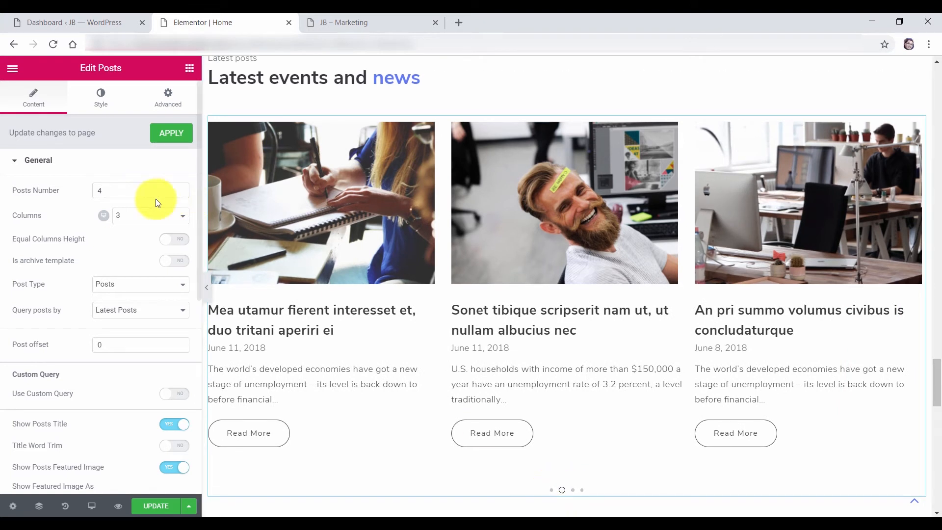
pyautogui.click(41, 166)
pyautogui.click(98, 101)
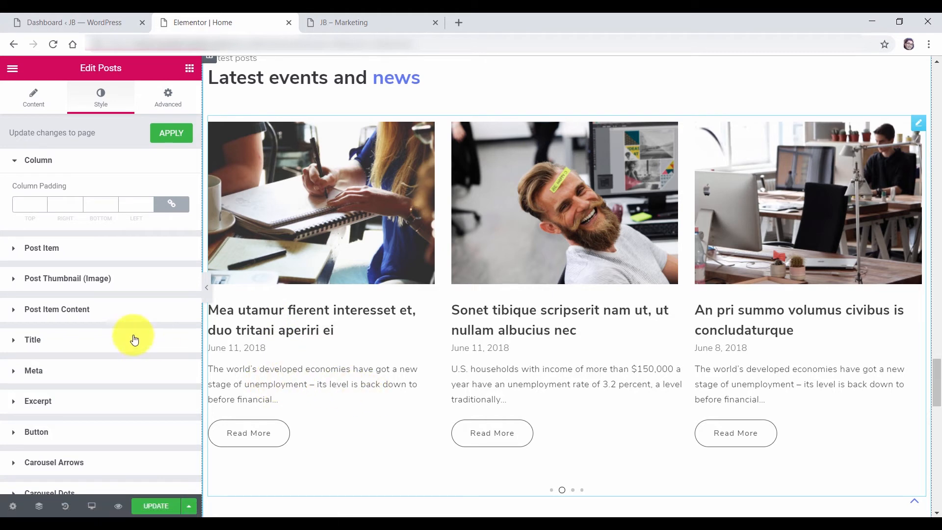
# Set the post titles' normal colour to dark grey #565656
pyautogui.click(42, 342)
pyautogui.scroll(-3, 79, 321)
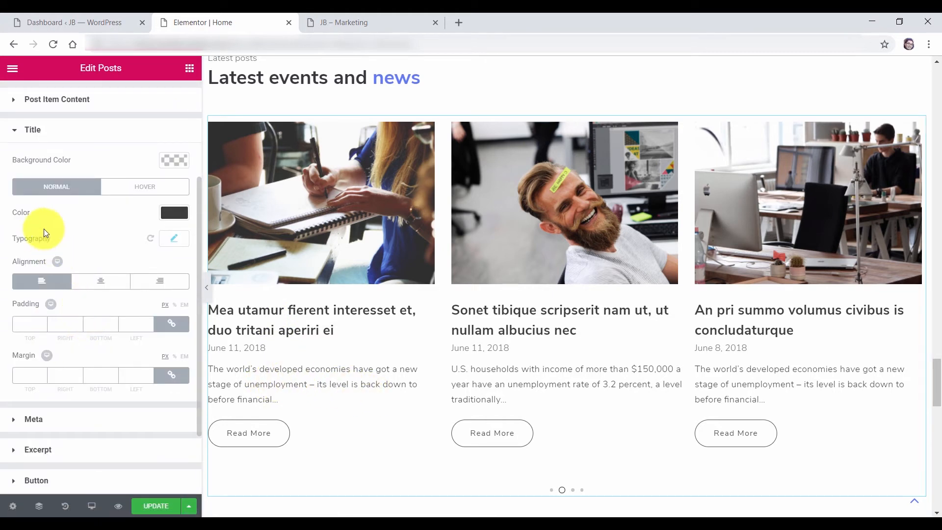
pyautogui.click(174, 212)
pyautogui.click(83, 250)
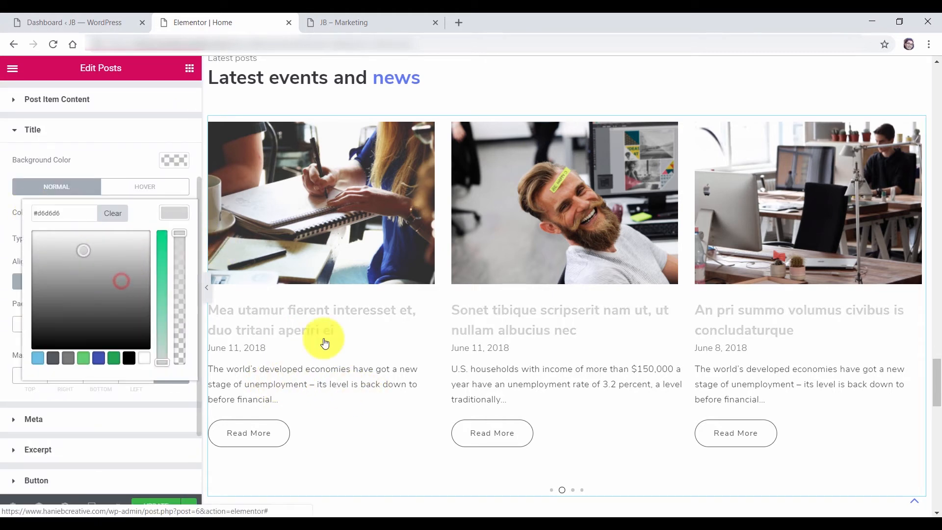
pyautogui.moveTo(64, 250); pyautogui.dragTo(79, 309)
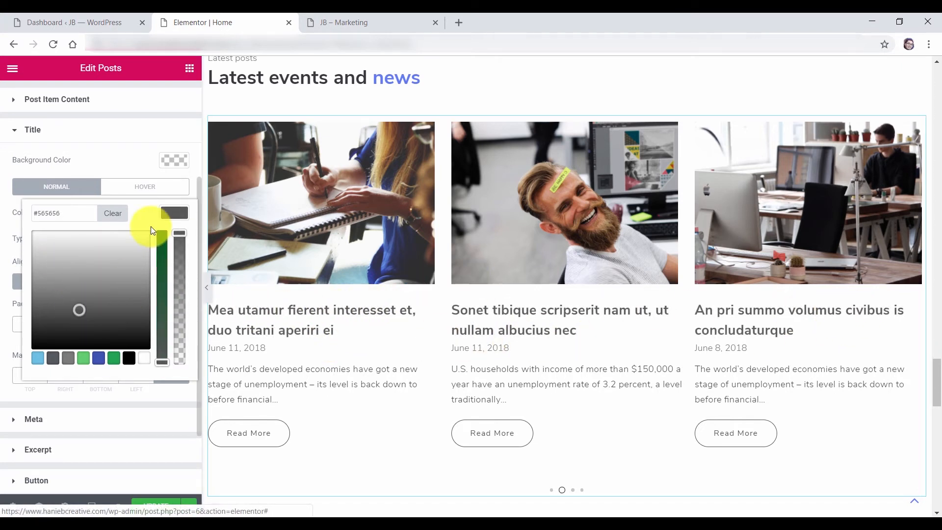
pyautogui.click(141, 190)
# Give the post titles a muted blue #457793 hover colour
pyautogui.click(141, 188)
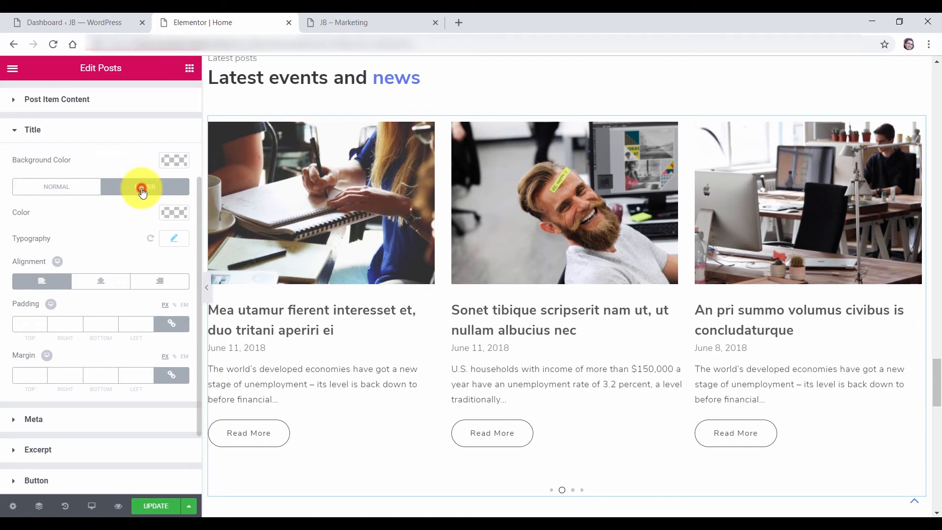
pyautogui.click(168, 213)
pyautogui.click(38, 359)
pyautogui.moveTo(85, 286)
pyautogui.mouseDown()
pyautogui.moveTo(94, 267)
pyautogui.moveTo(80, 260)
pyautogui.moveTo(99, 282)
pyautogui.mouseUp()
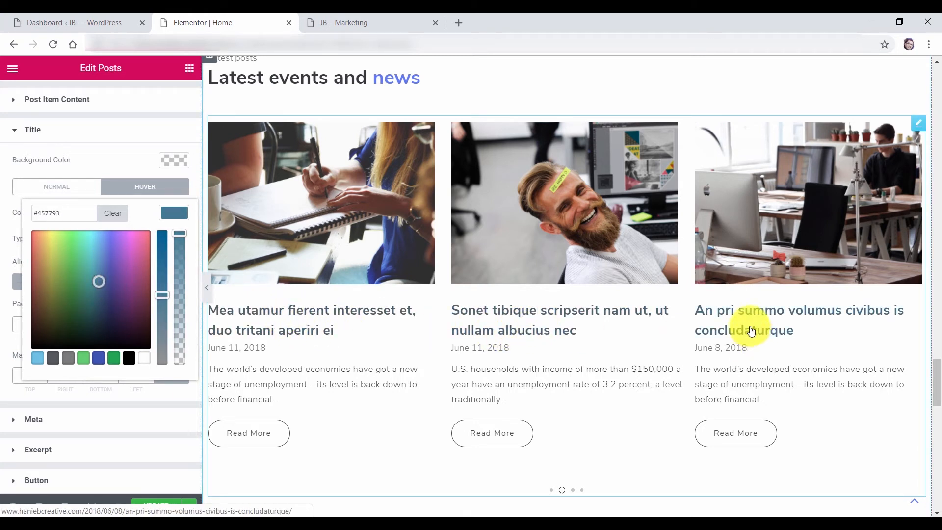
pyautogui.click(171, 214)
pyautogui.click(27, 128)
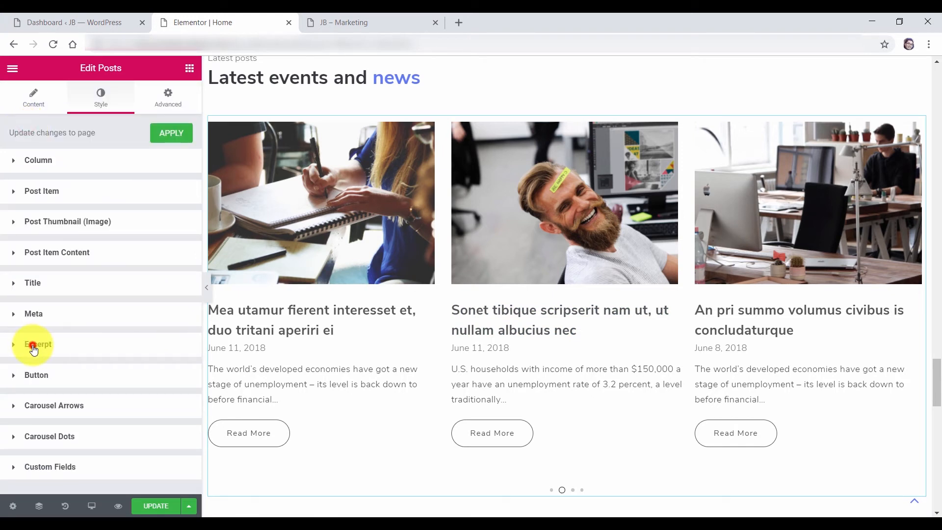
# Set the post excerpt colour to light grey #bababa
pyautogui.click(33, 346)
pyautogui.scroll(-3, 54, 339)
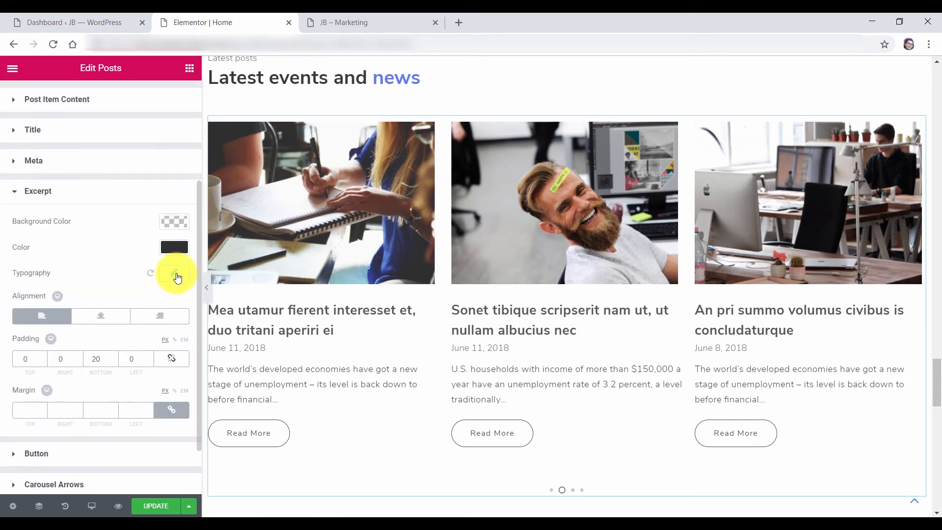
pyautogui.click(174, 247)
pyautogui.moveTo(98, 313); pyautogui.dragTo(79, 298)
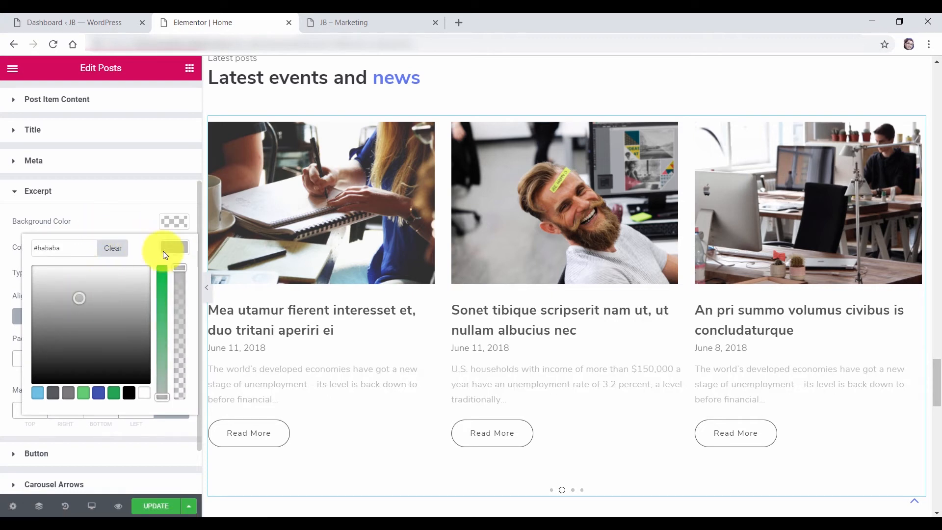
pyautogui.click(174, 273)
# Set the excerpt typography to the Nunito font at 17 px
pyautogui.click(174, 273)
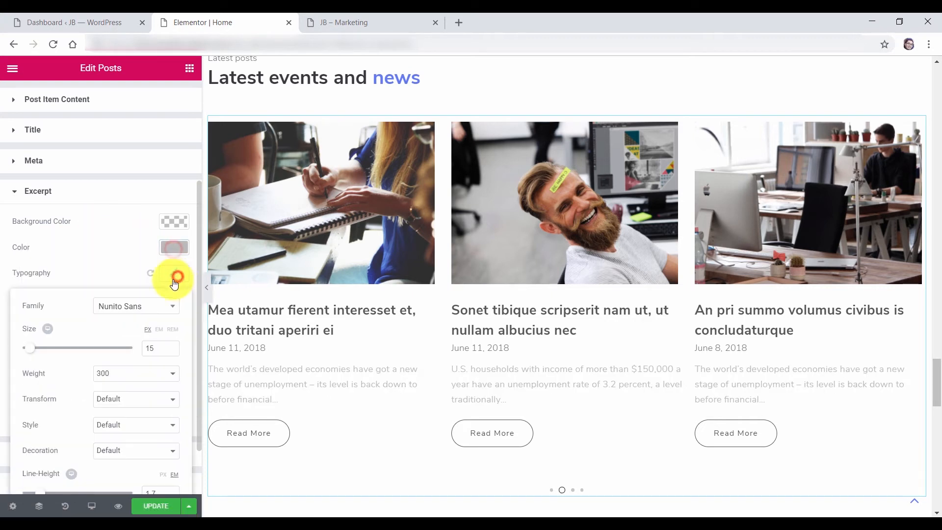
pyautogui.click(153, 312)
pyautogui.click(133, 357)
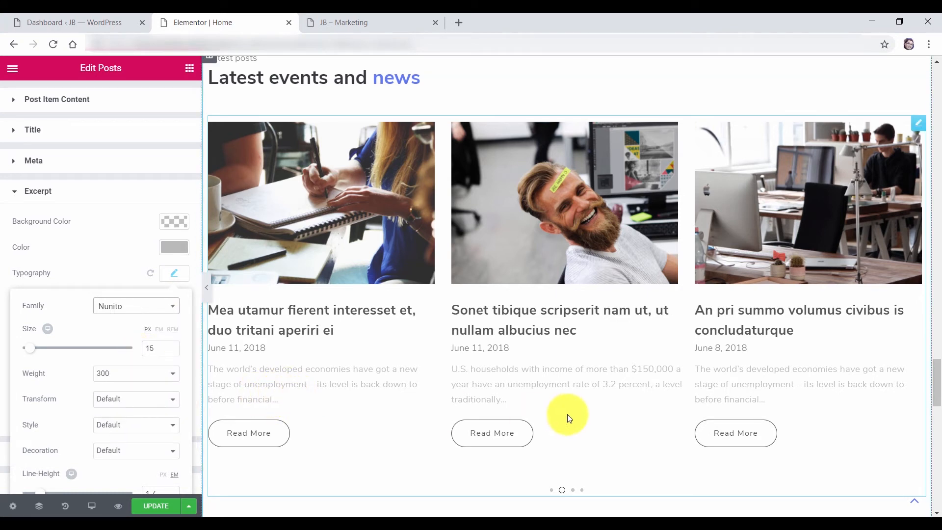
pyautogui.click(171, 347)
pyautogui.click(171, 346)
pyautogui.click(171, 346)
pyautogui.click(171, 346)
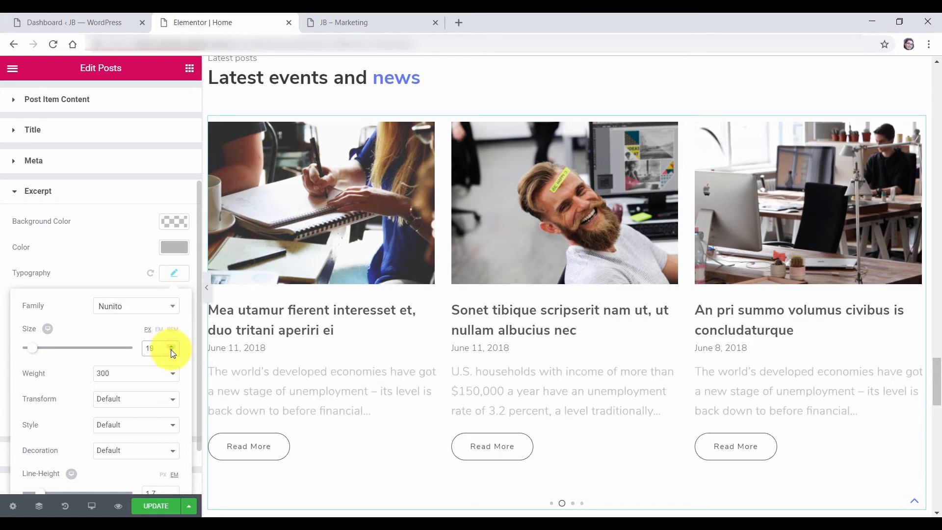
pyautogui.click(173, 350)
pyautogui.click(172, 350)
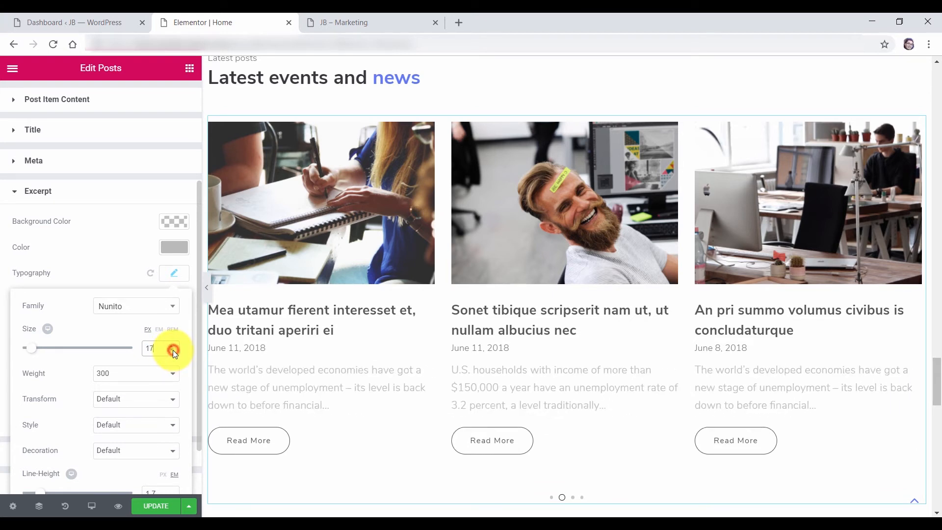
pyautogui.click(177, 281)
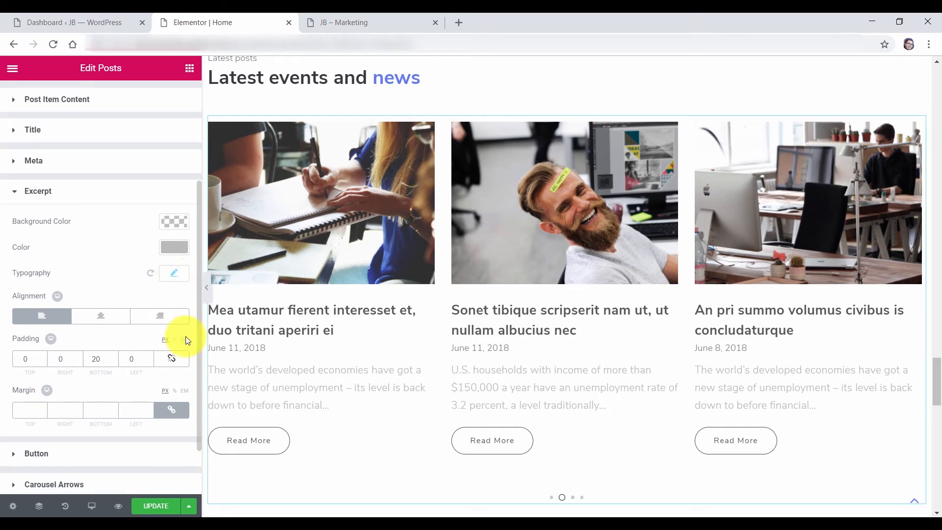
# In the Posts widget's Button hover style, make the Read More background cyan and the border teal
pyautogui.click(38, 191)
pyautogui.click(53, 367)
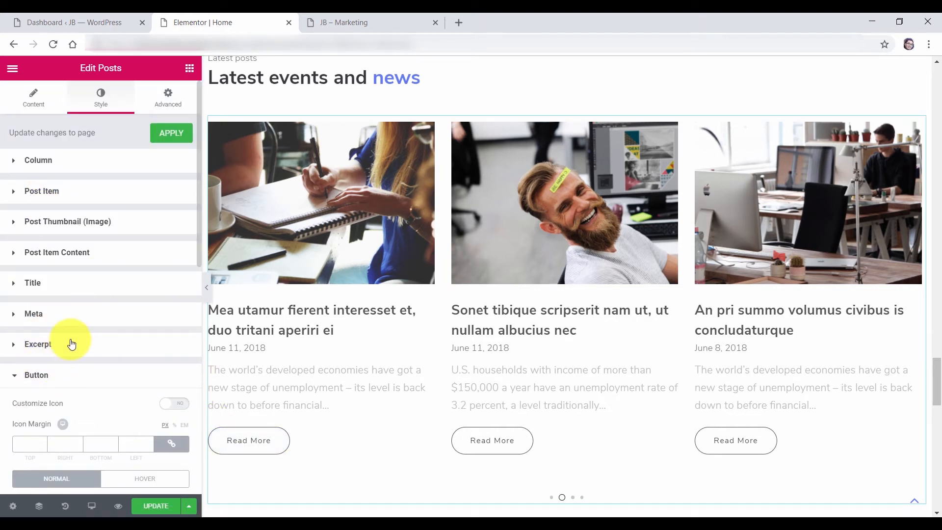
pyautogui.scroll(-3, 72, 343)
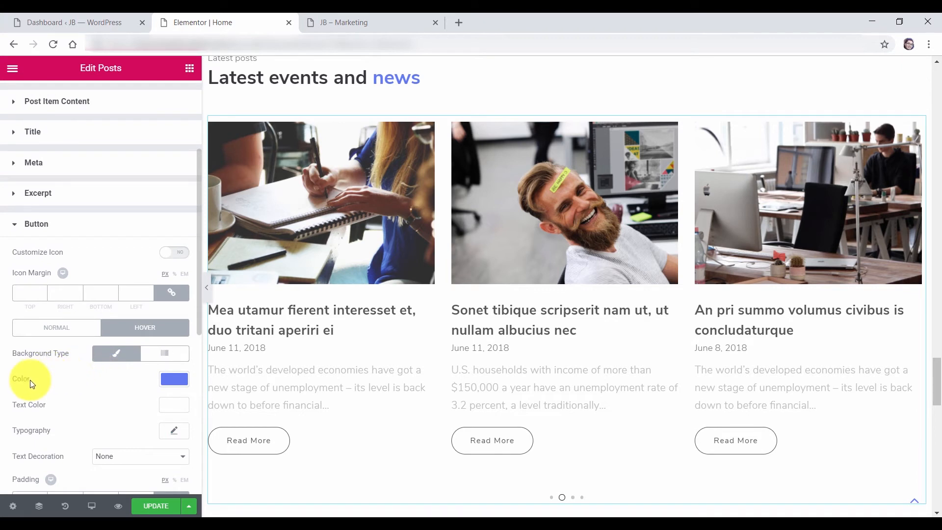
pyautogui.click(175, 378)
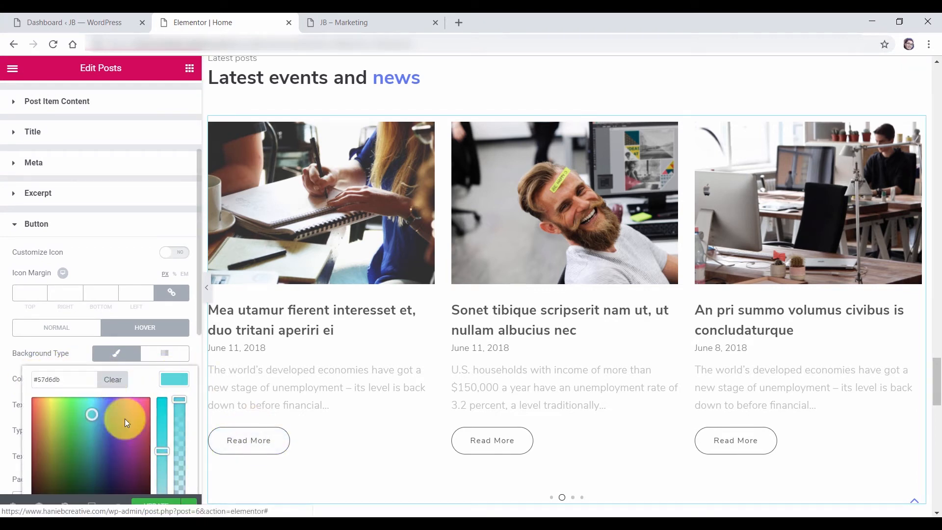
pyautogui.scroll(-5, 180, 430)
pyautogui.moveTo(131, 452); pyautogui.dragTo(95, 463)
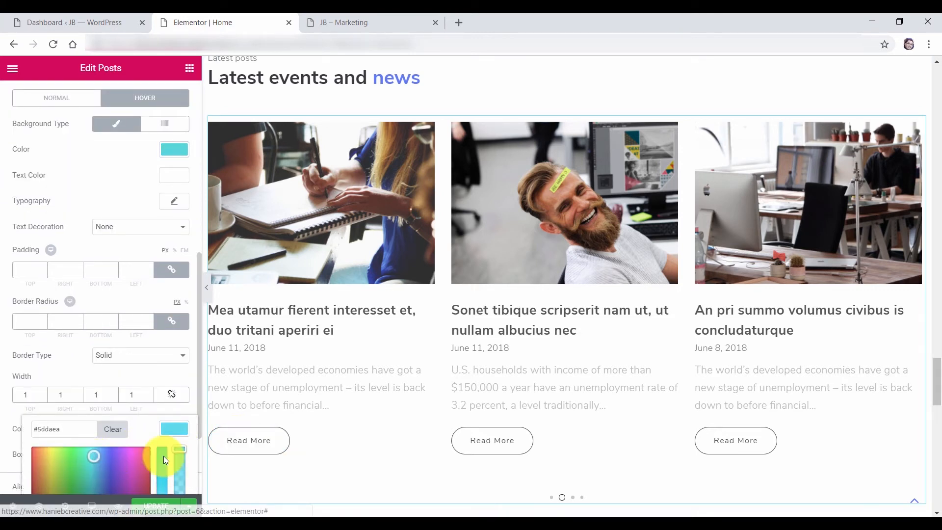
pyautogui.click(494, 402)
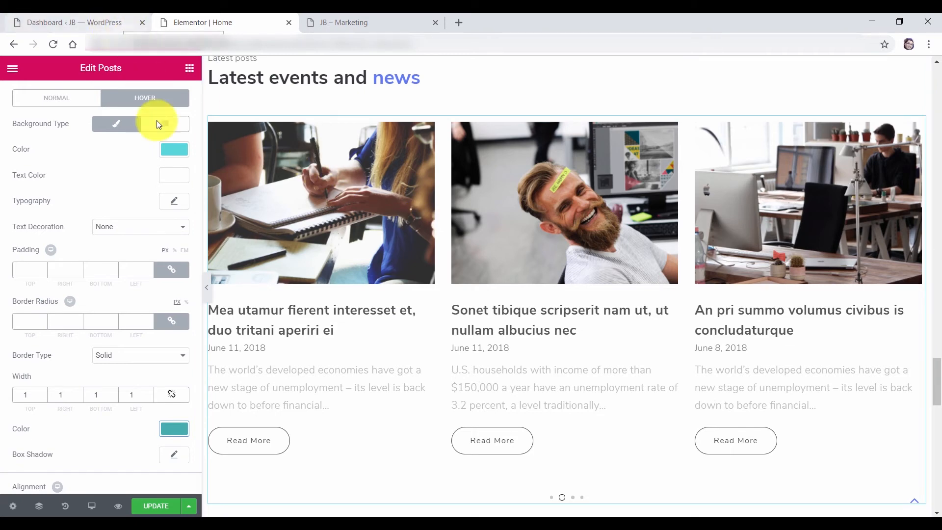
# From All Posts, open 'Cowwworking is an intentional coworking space' in a new tab and launch Elementor on it
pyautogui.click(49, 21)
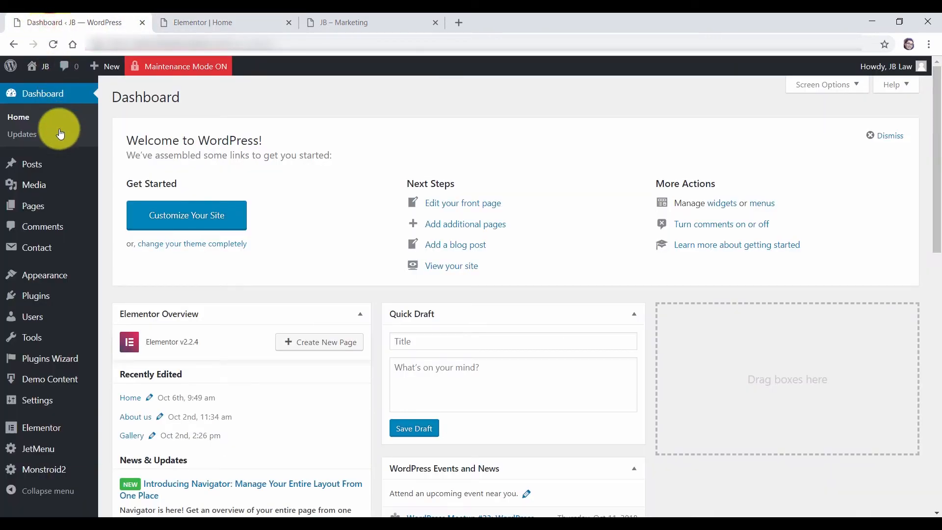
pyautogui.click(131, 167)
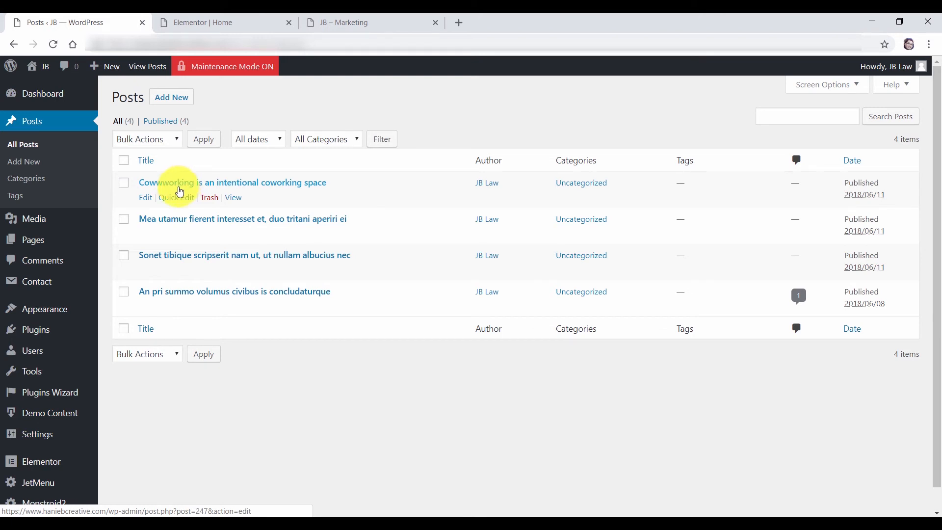
pyautogui.rightClick(147, 203)
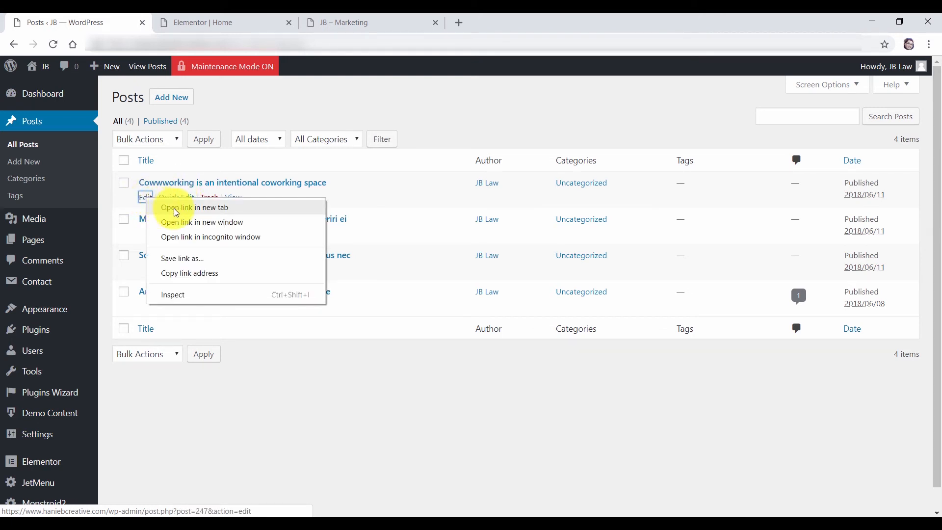
pyautogui.click(177, 208)
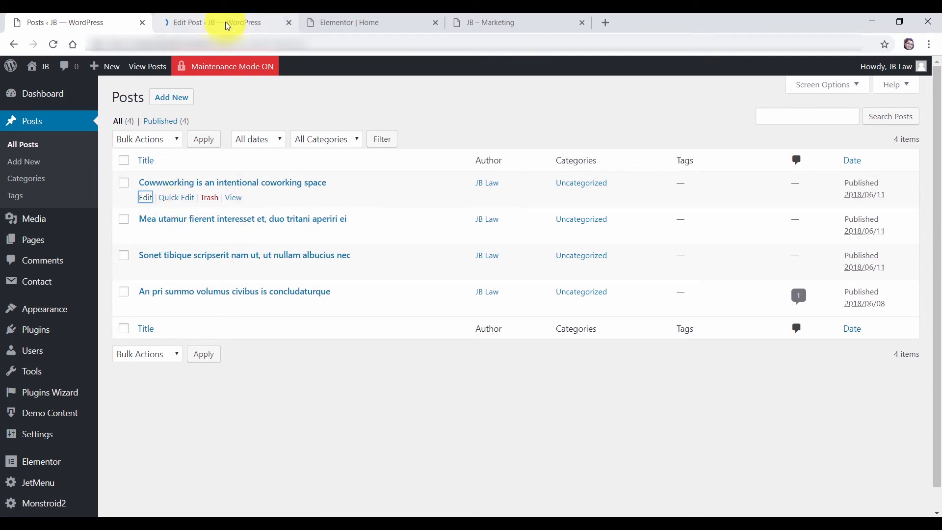
pyautogui.click(225, 22)
pyautogui.click(196, 183)
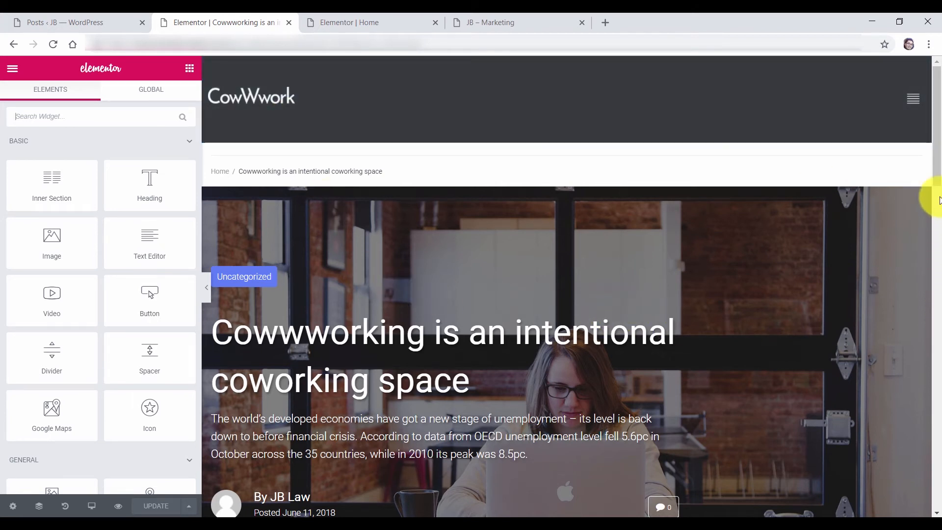
# Scroll through the coworking post in Elementor, then return to the WordPress Posts list tab
pyautogui.moveTo(938, 168); pyautogui.dragTo(938, 200)
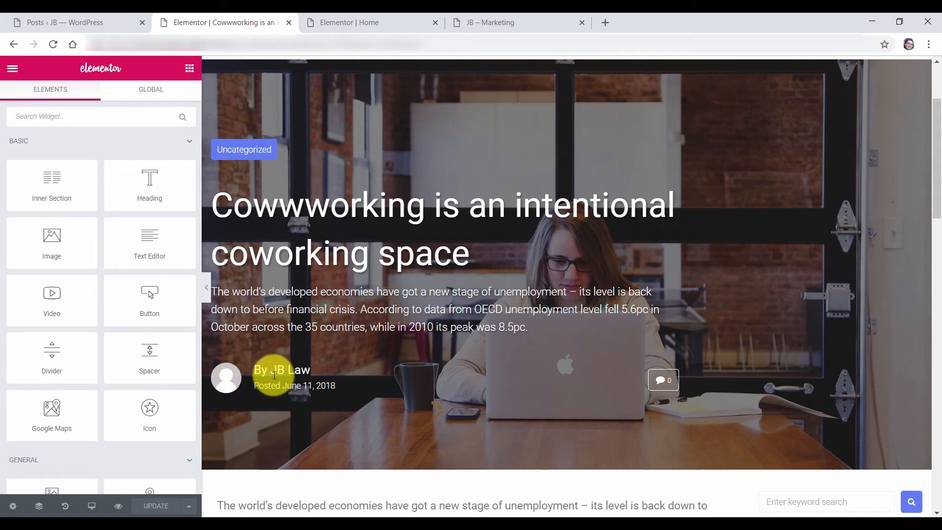
pyautogui.moveTo(940, 193); pyautogui.dragTo(940, 290)
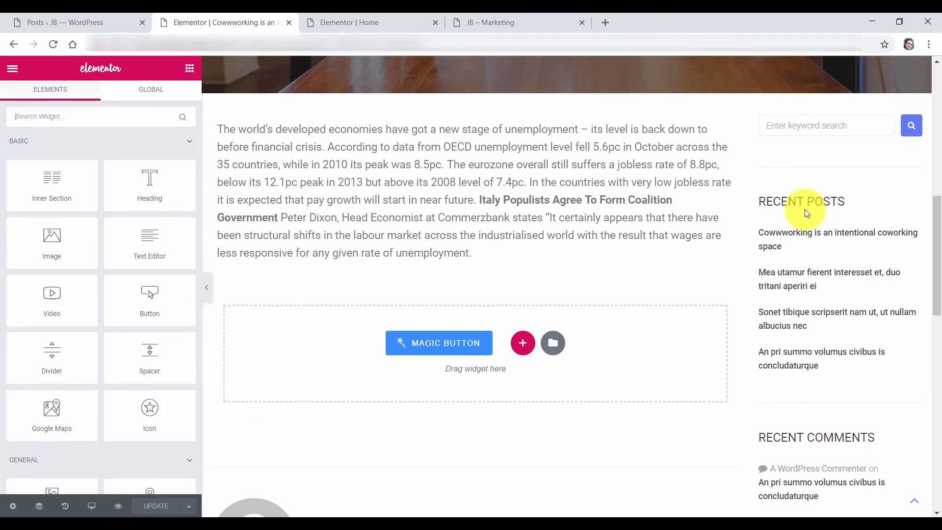
pyautogui.moveTo(937, 231); pyautogui.dragTo(938, 128)
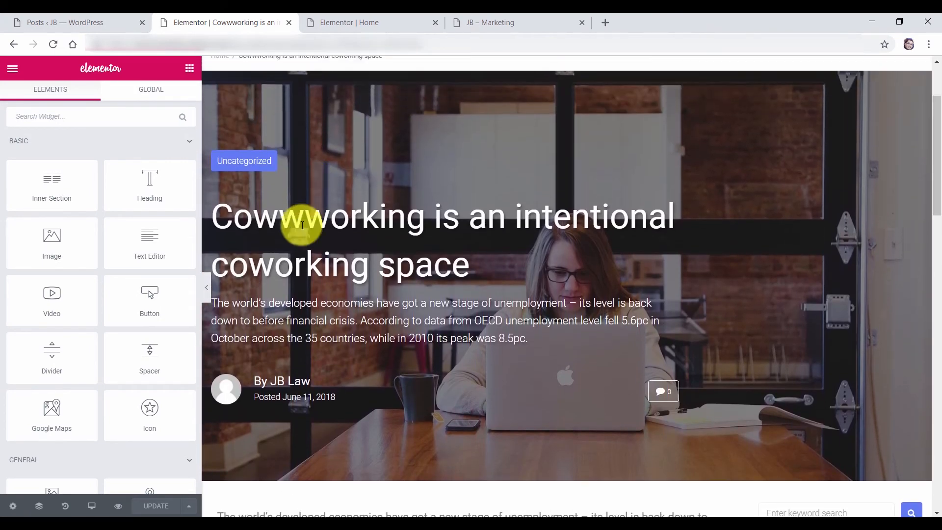
pyautogui.moveTo(252, 216); pyautogui.dragTo(346, 244)
pyautogui.click(359, 265)
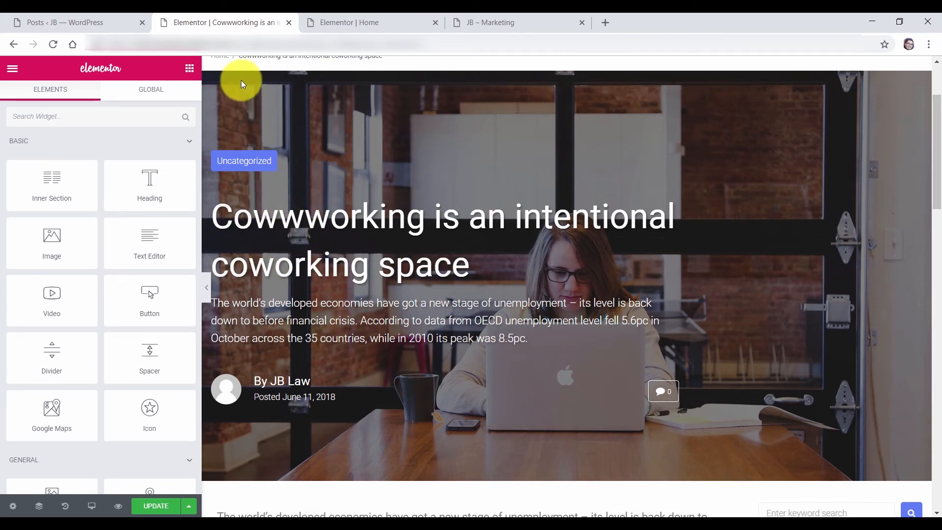
pyautogui.click(72, 23)
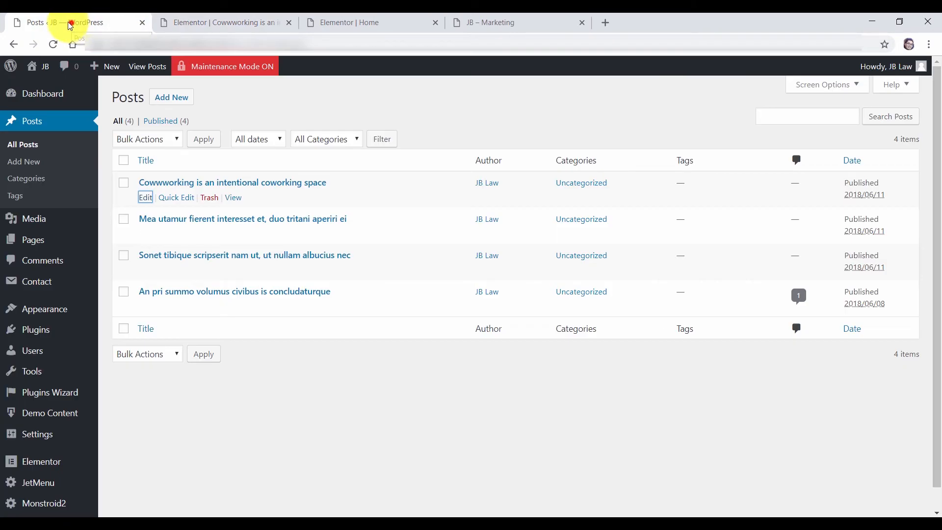
# Trim the coworking post title to 'Cowwworking is space' in the post editor and save it
pyautogui.keyDown('ctrl'); pyautogui.click(146, 199); pyautogui.keyUp('ctrl')
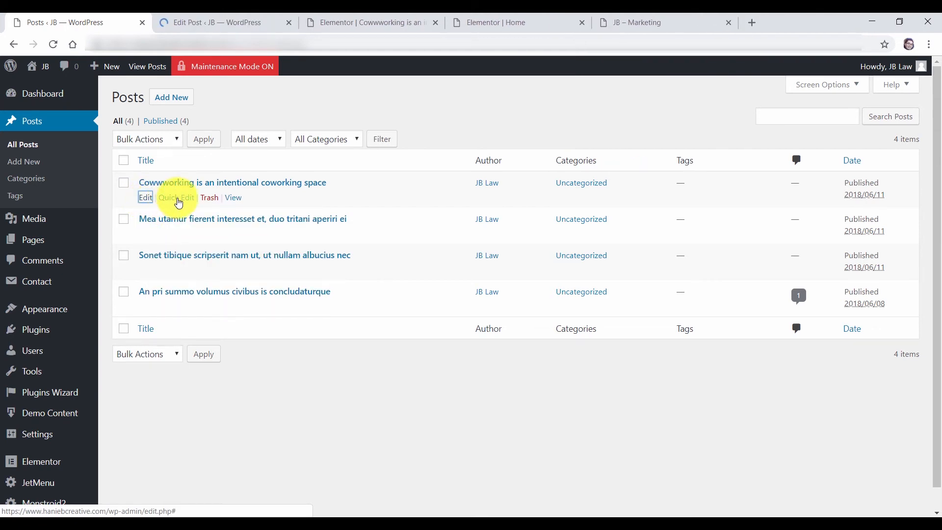
pyautogui.click(205, 22)
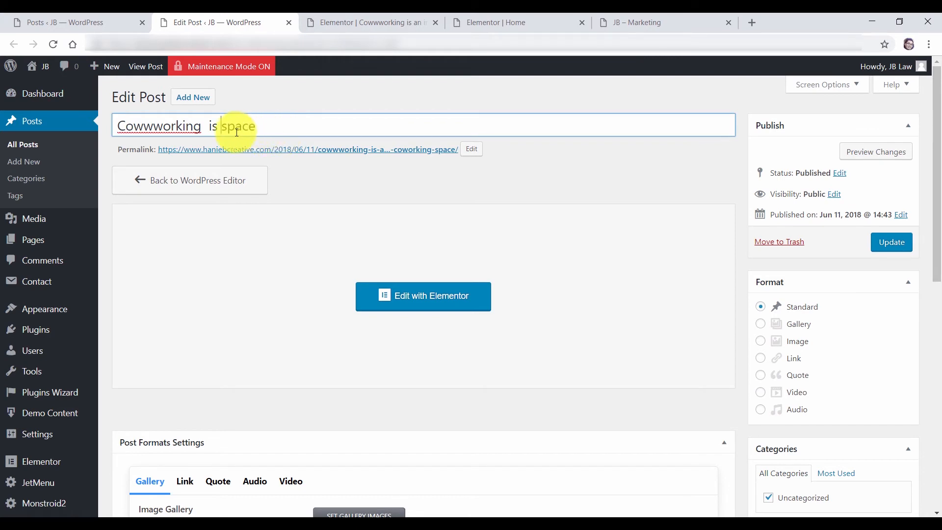
pyautogui.press('BackSpace')
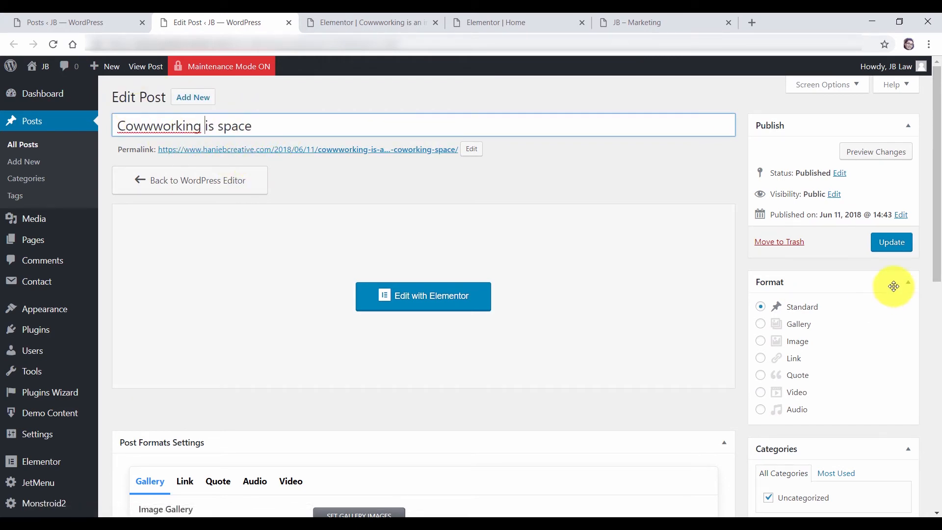
pyautogui.click(891, 243)
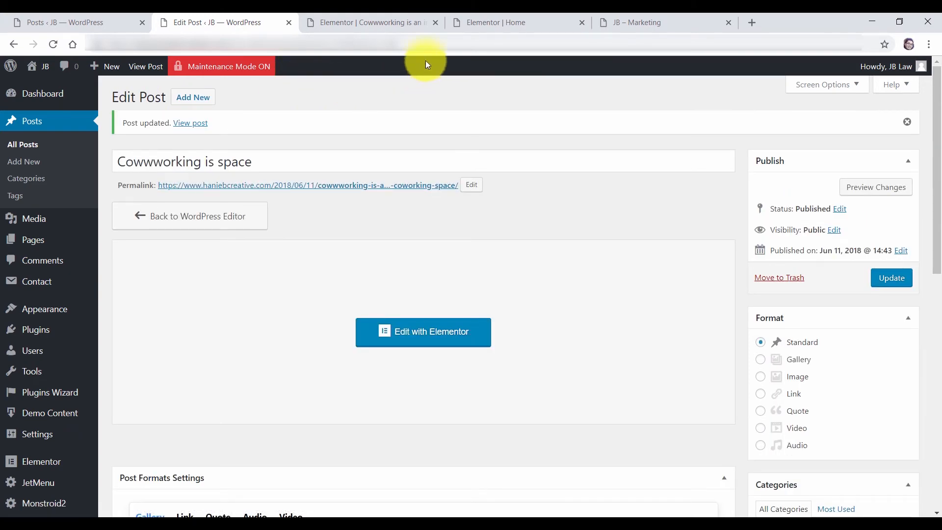
pyautogui.click(383, 22)
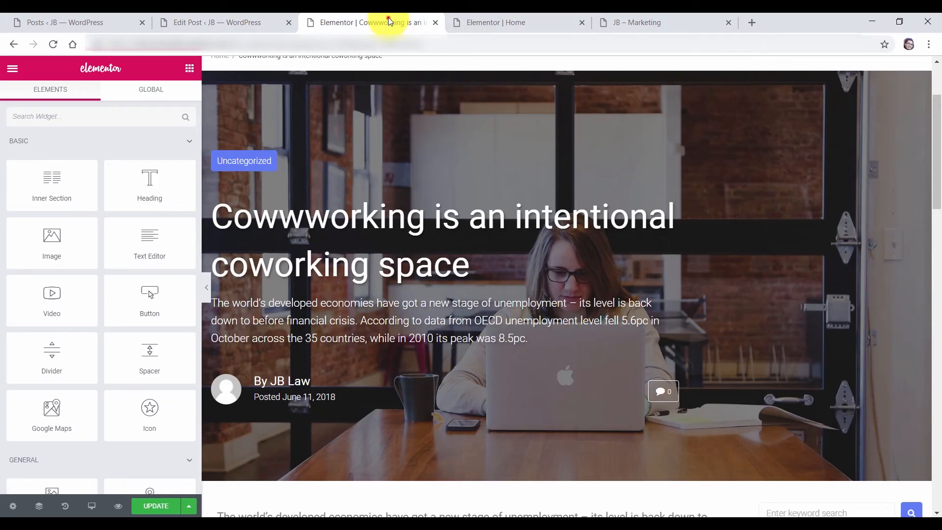
# Reload and close the post's Elementor editor, reset the Home carousel to its first slide, and save Home
pyautogui.click(53, 45)
pyautogui.click(530, 114)
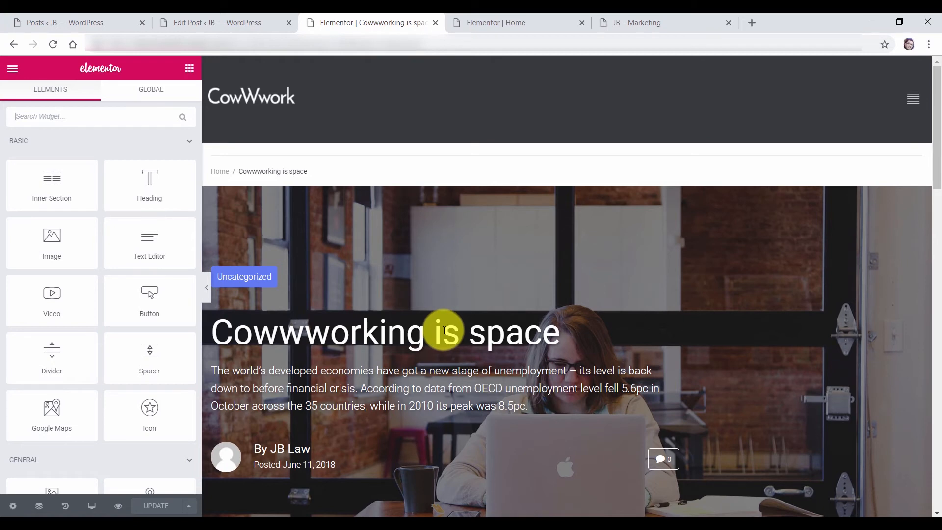
pyautogui.click(435, 22)
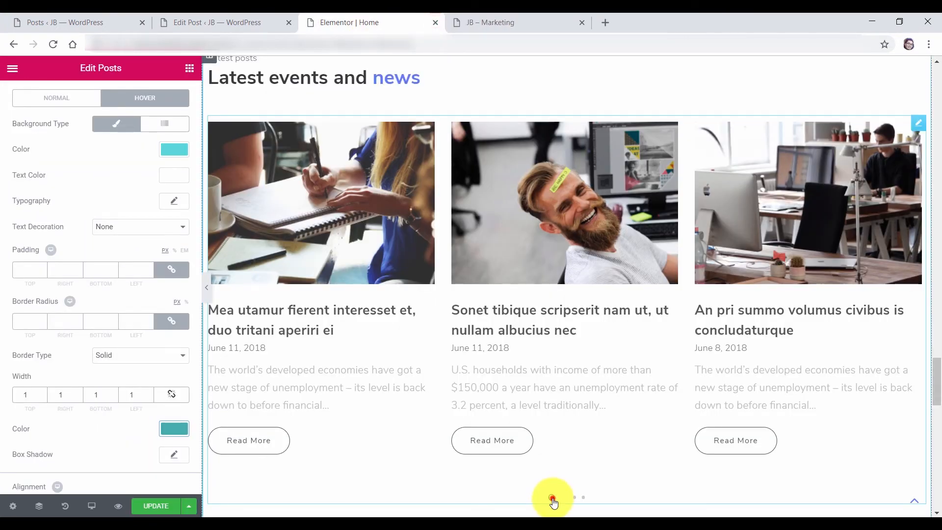
pyautogui.click(552, 498)
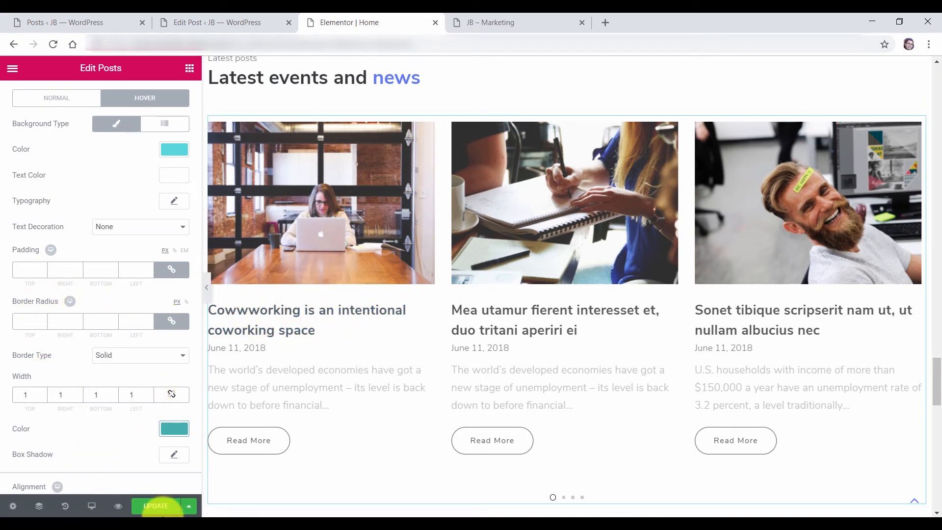
pyautogui.click(157, 508)
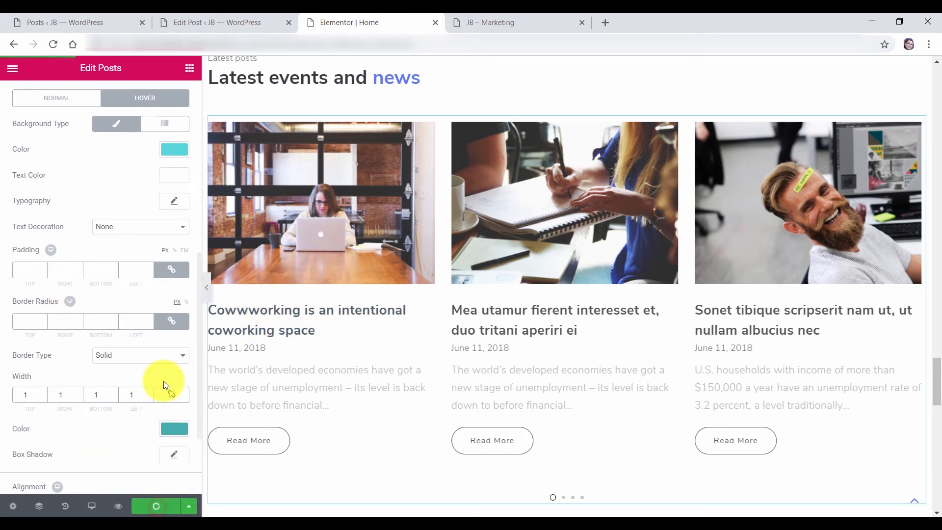
# Reload the Home page editor and cross-check the post's edit page and the posts list
pyautogui.click(52, 44)
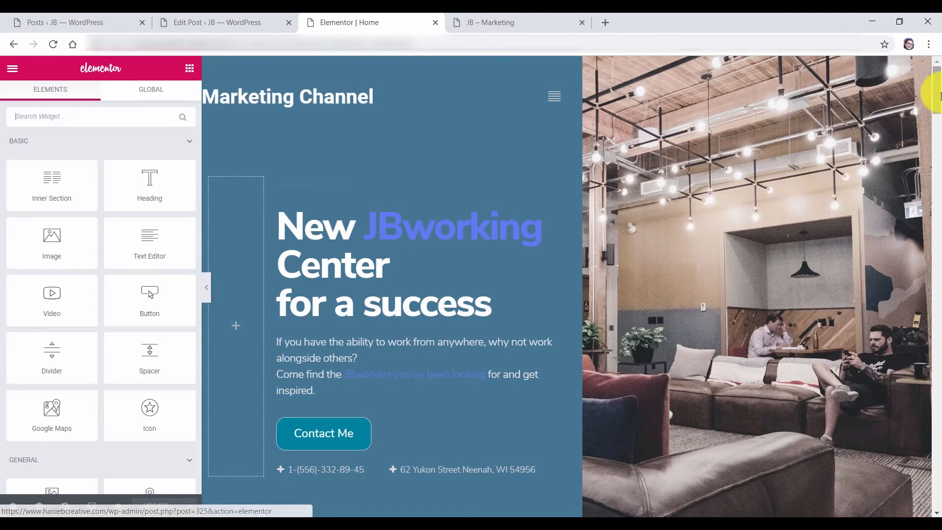
pyautogui.moveTo(937, 96); pyautogui.dragTo(937, 379)
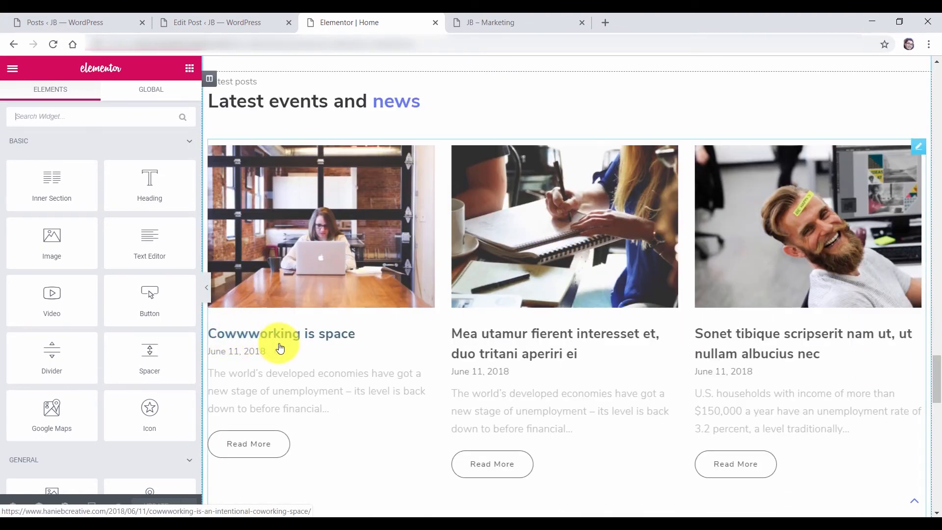
pyautogui.click(214, 21)
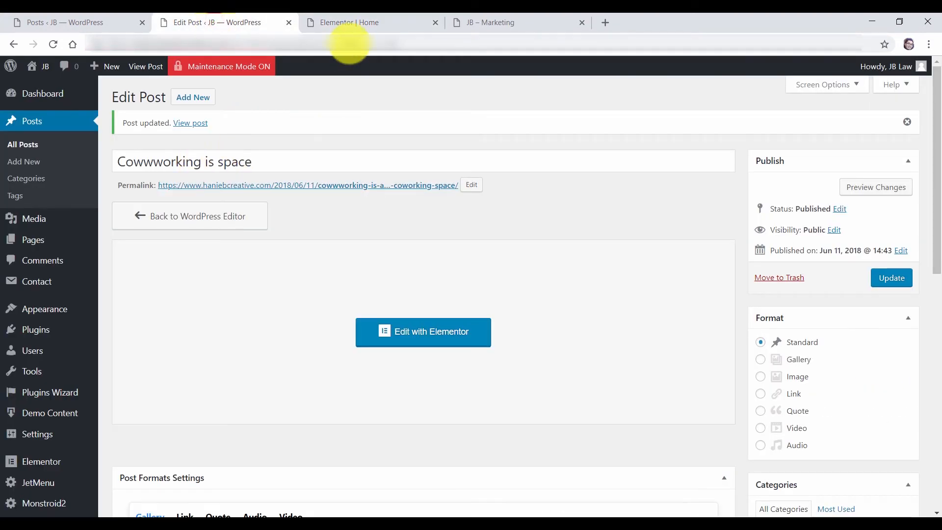
pyautogui.click(350, 20)
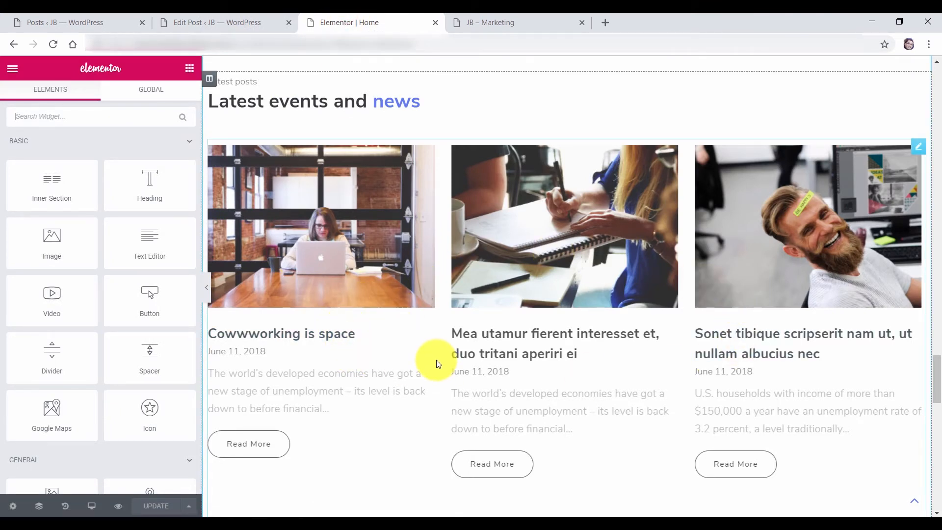
pyautogui.click(251, 20)
pyautogui.click(24, 146)
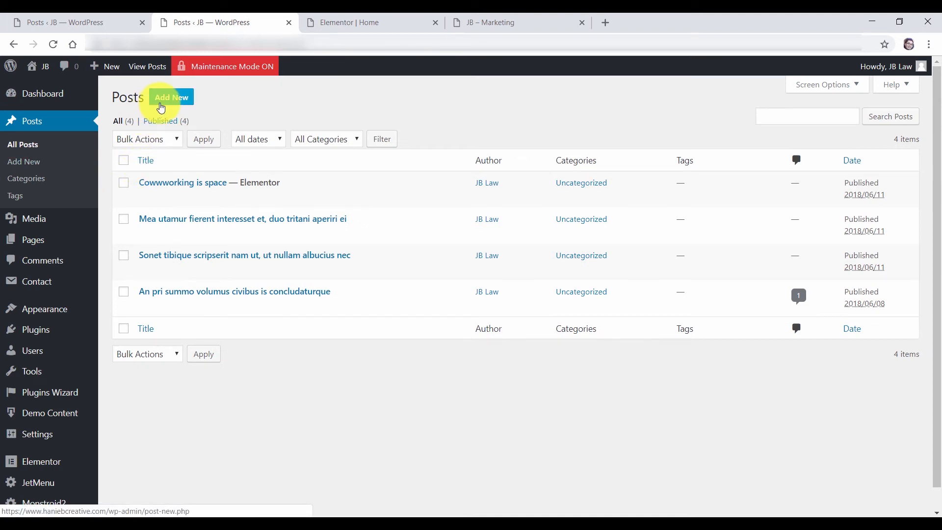
pyautogui.click(363, 22)
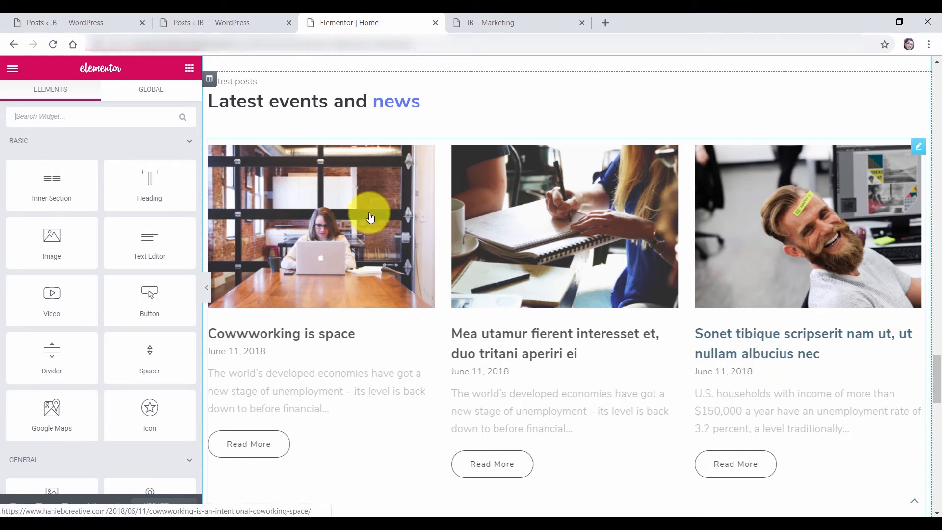
# Open the latest-posts carousel's Style settings and look through its column and post title styling
pyautogui.click(918, 147)
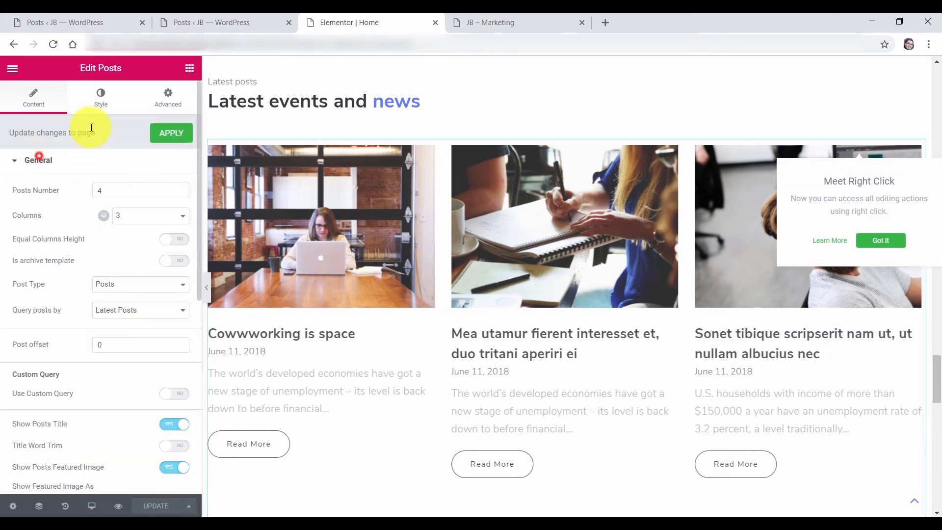
pyautogui.click(100, 99)
pyautogui.click(38, 160)
pyautogui.click(33, 290)
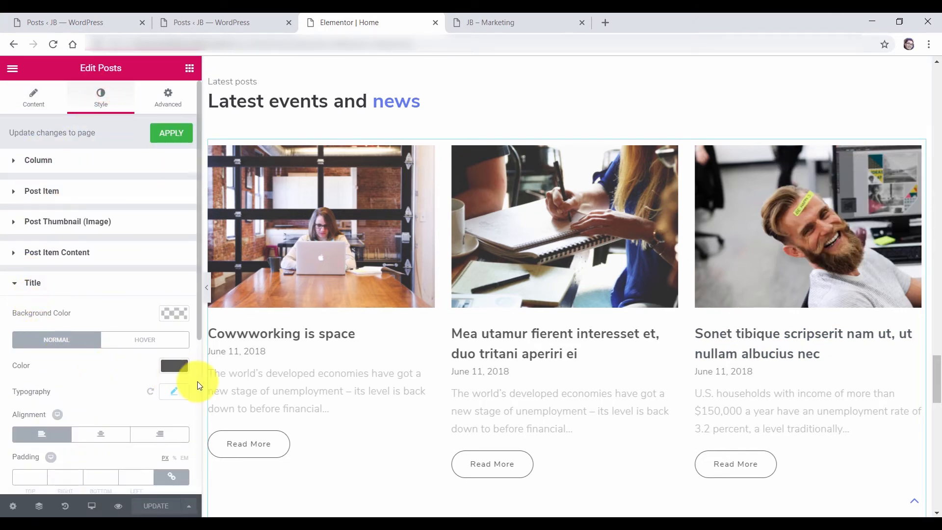
pyautogui.click(32, 283)
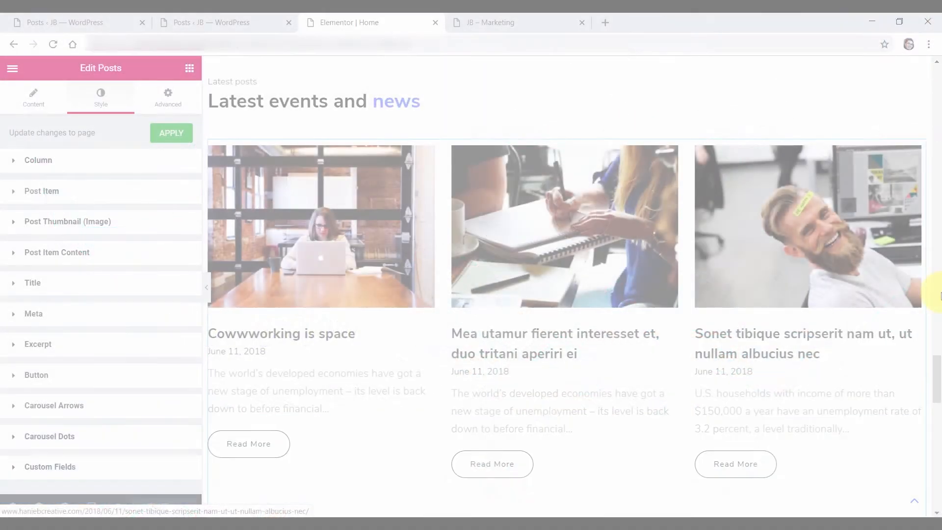
pyautogui.scroll(-1, 940, 373)
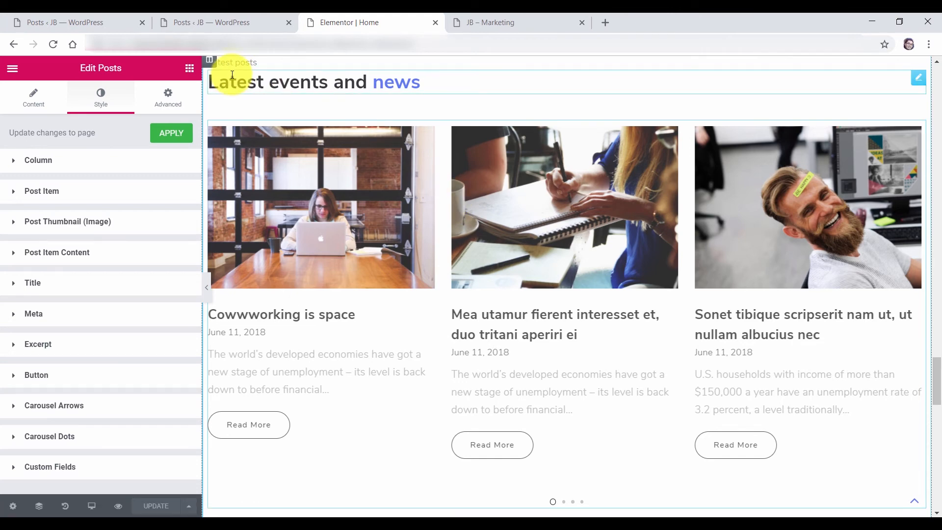
# Close the duplicate posts tab and open the Customizer's Site Identity section from the Dashboard
pyautogui.click(290, 23)
pyautogui.click(57, 24)
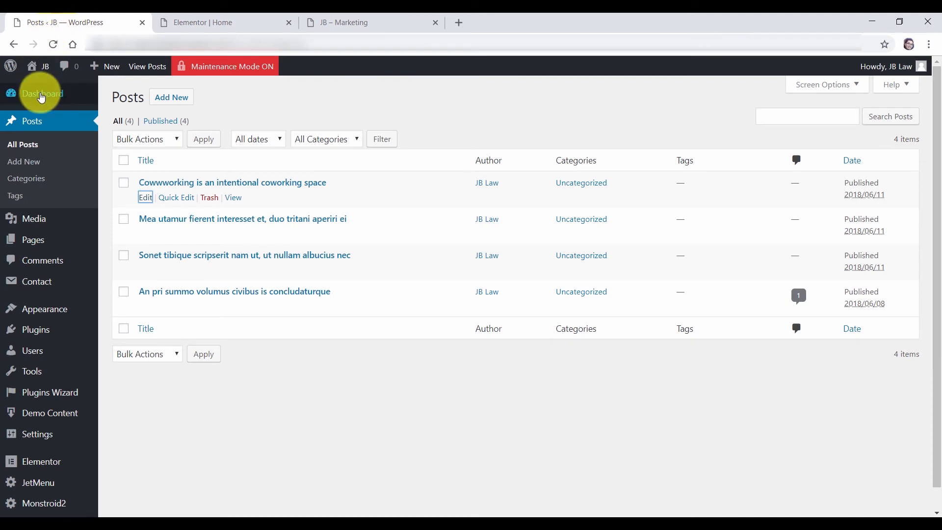
pyautogui.click(236, 65)
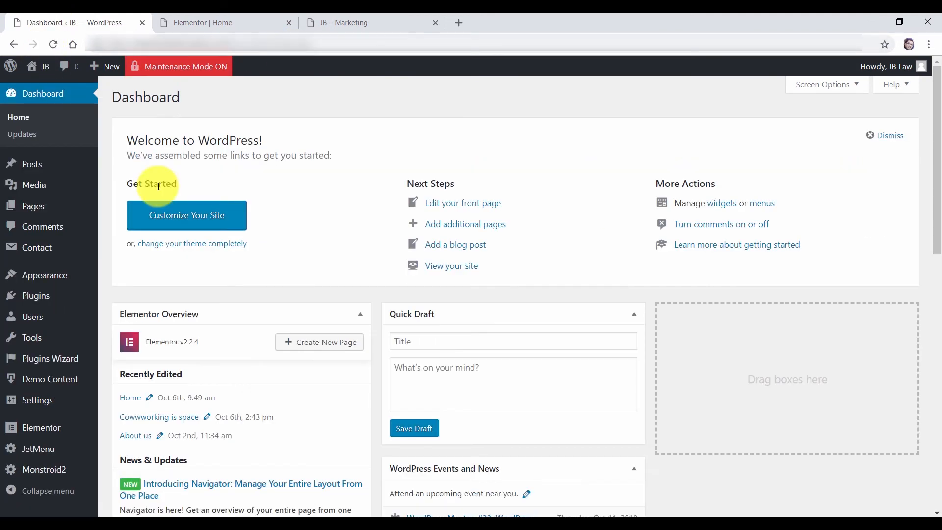
pyautogui.click(204, 217)
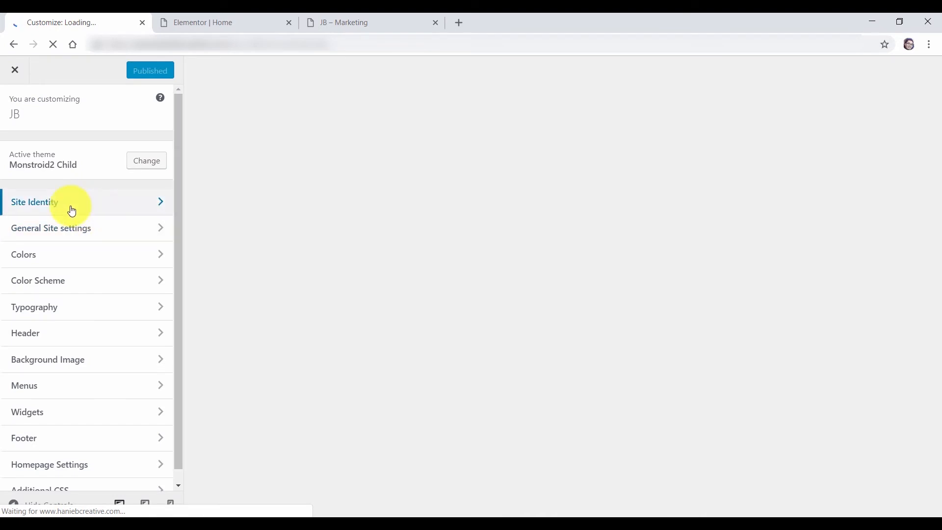
pyautogui.click(72, 210)
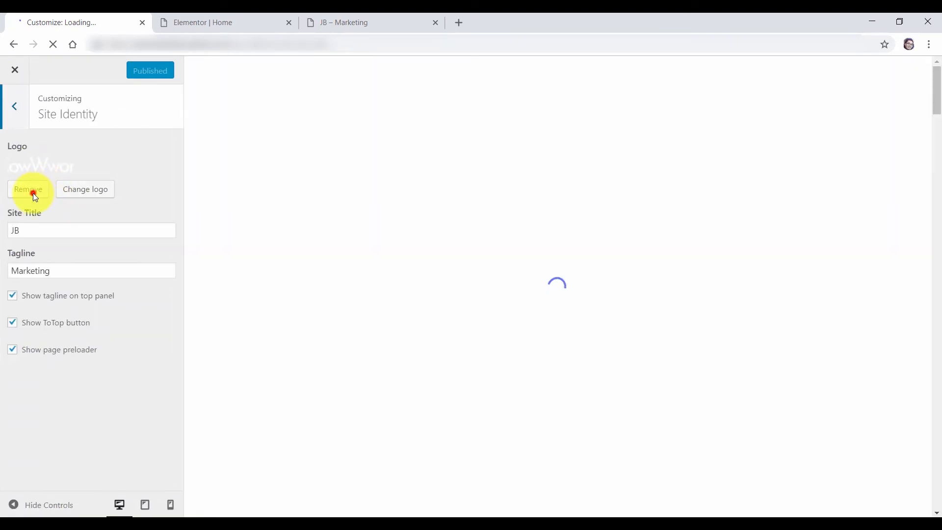
# Replace the site logo with the LogoMakr_5IMvDM image from the Media Library and crop it
pyautogui.click(33, 193)
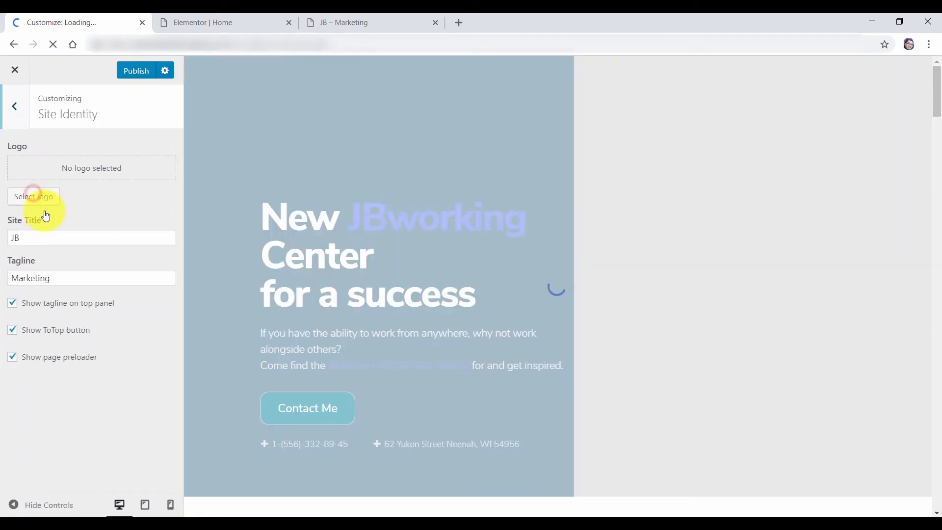
pyautogui.click(43, 195)
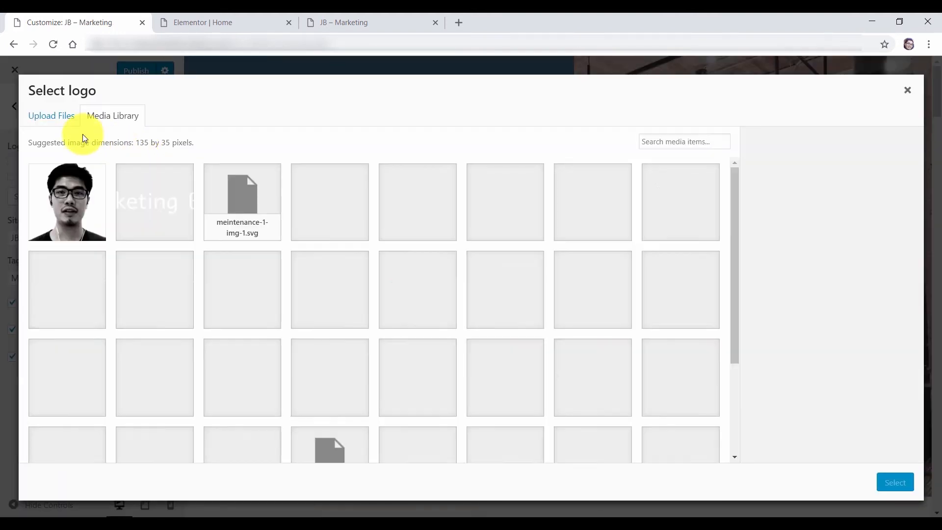
pyautogui.click(156, 222)
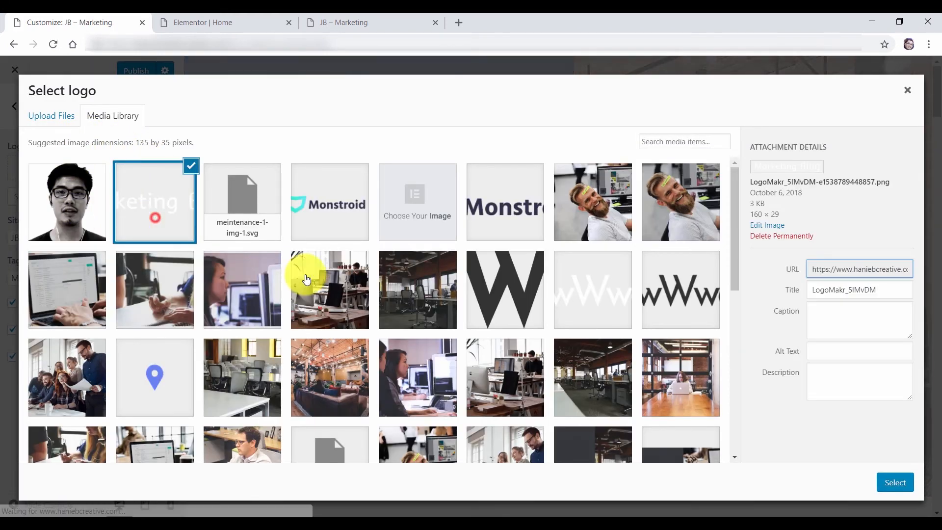
pyautogui.click(897, 482)
pyautogui.click(821, 486)
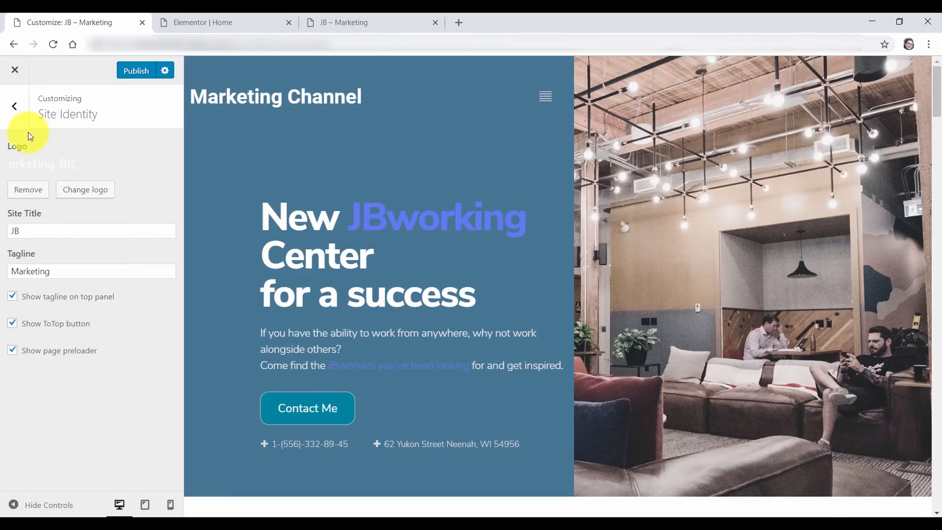
pyautogui.click(15, 122)
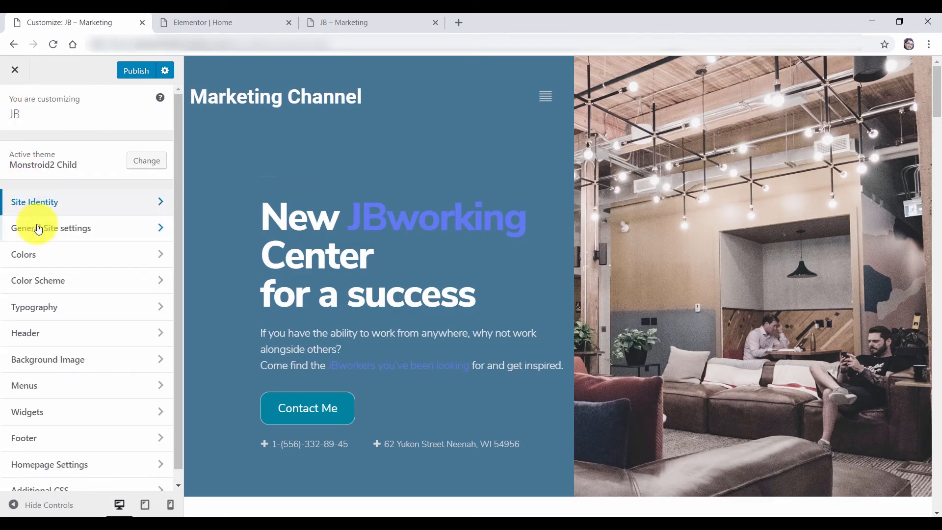
# In General Site settings > Favicon, upload the jb1 JB circle image from the computer
pyautogui.click(53, 238)
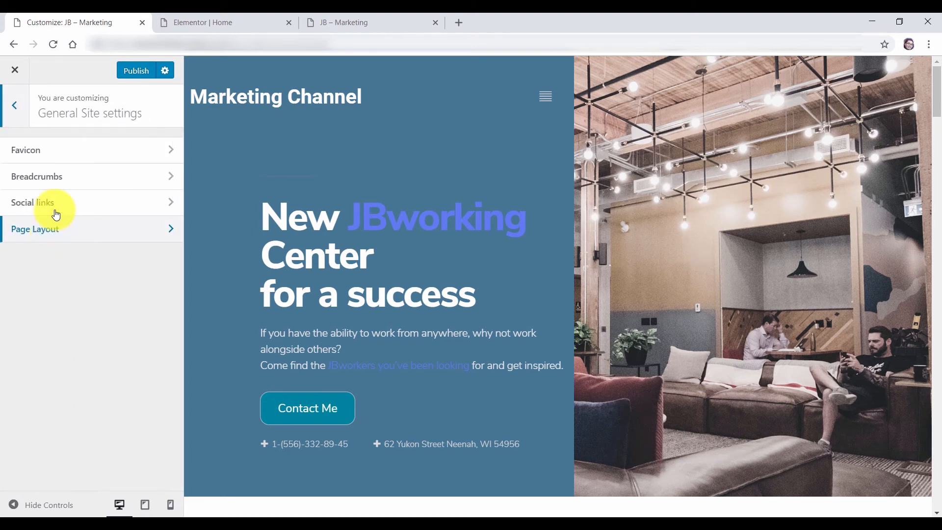
pyautogui.click(46, 155)
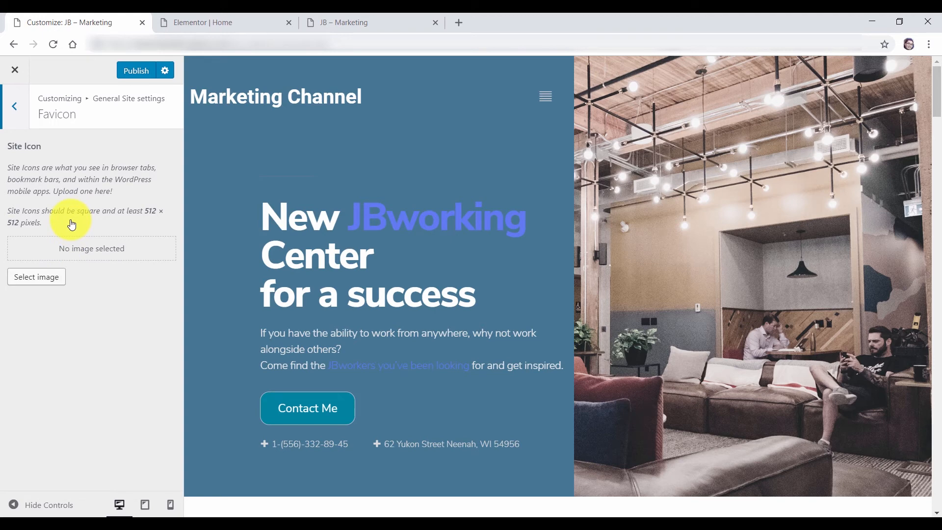
pyautogui.click(38, 283)
pyautogui.click(47, 119)
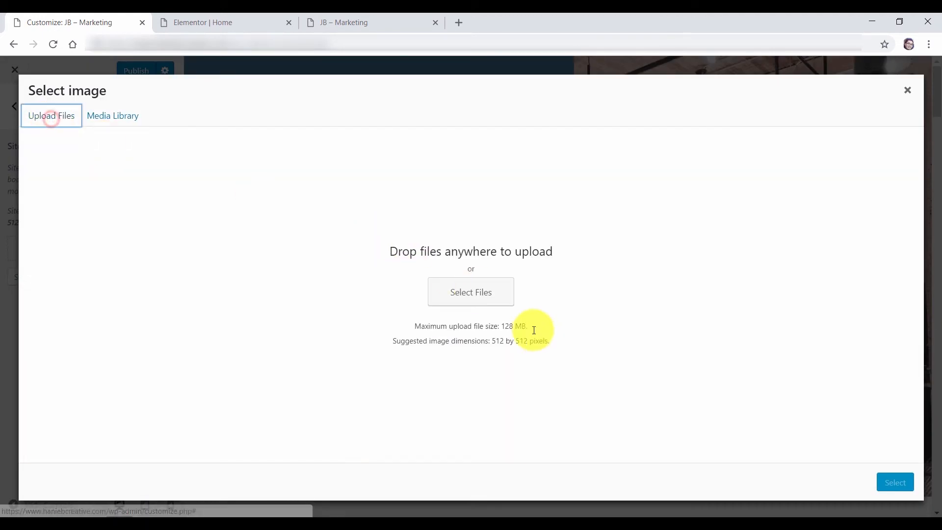
pyautogui.click(472, 293)
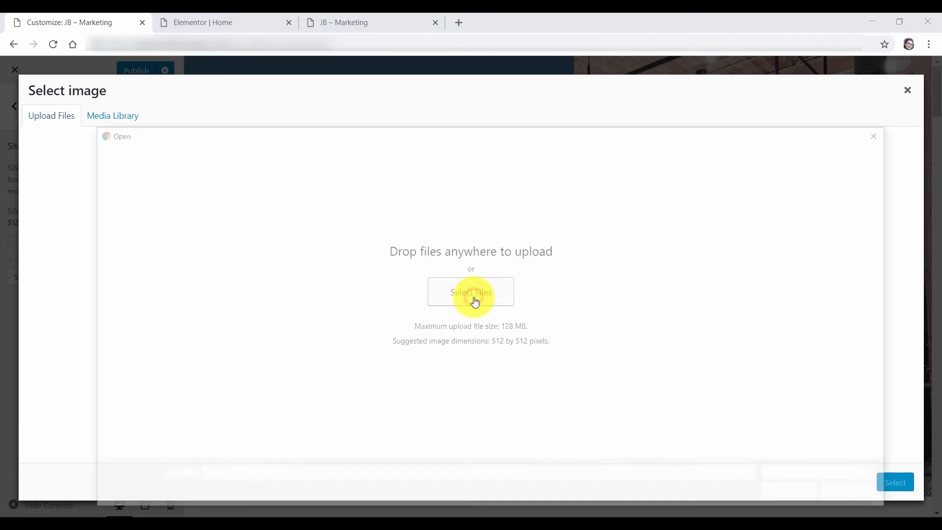
pyautogui.doubleClick(237, 259)
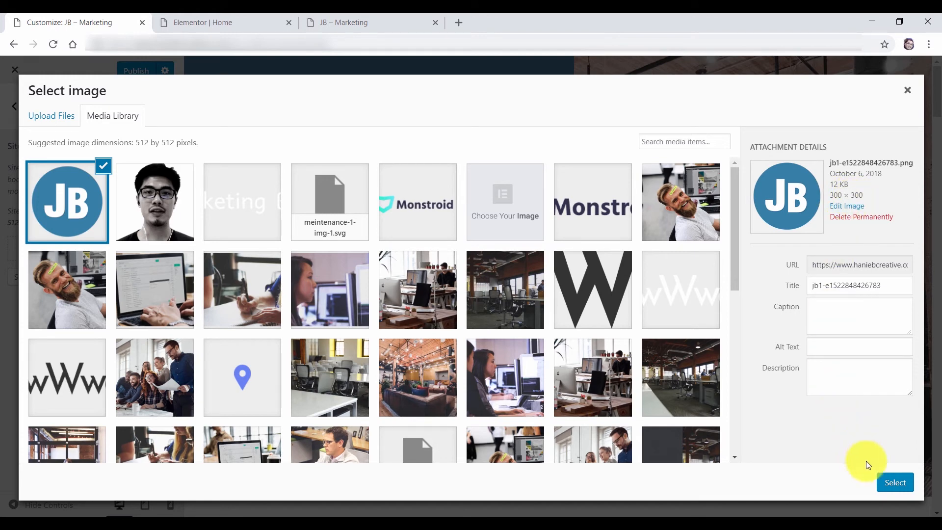
# Set the uploaded jb1 image as the cropped site icon and publish the Customizer changes
pyautogui.click(893, 482)
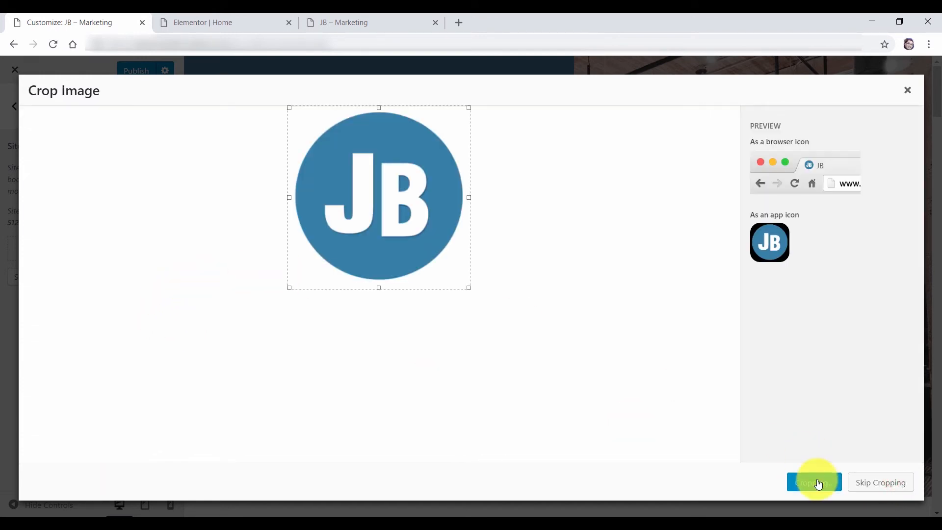
pyautogui.click(859, 491)
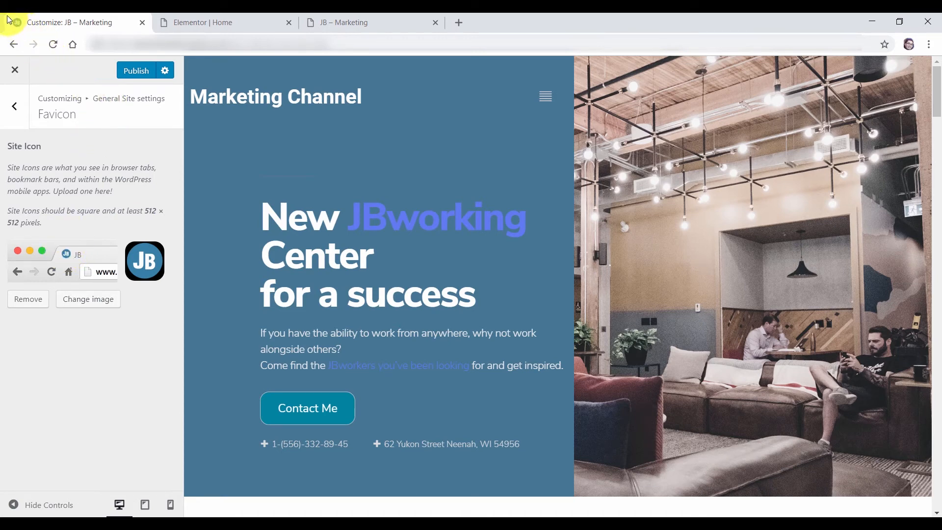
pyautogui.click(138, 73)
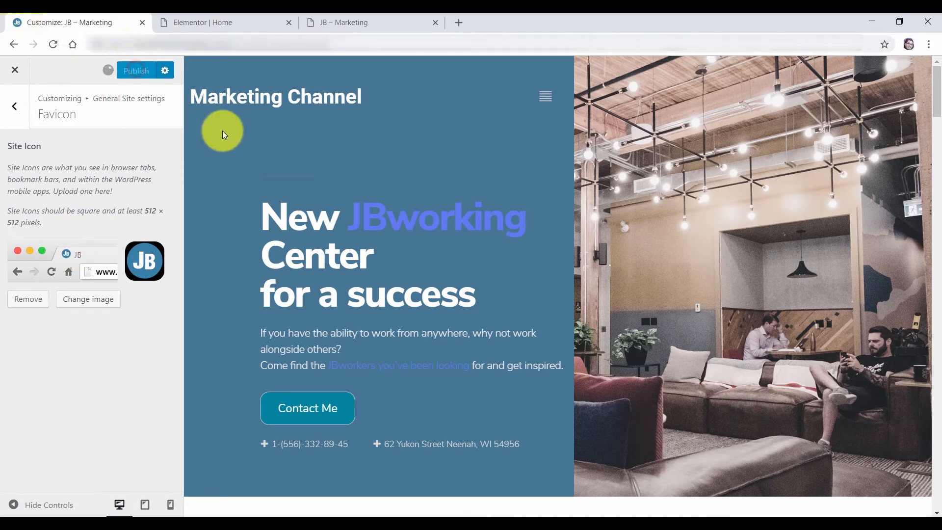
pyautogui.click(16, 75)
# Open the live 'Cowwworking is space' post in a new tab and edit its Header-default template in Elementor
pyautogui.middleClick(49, 166)
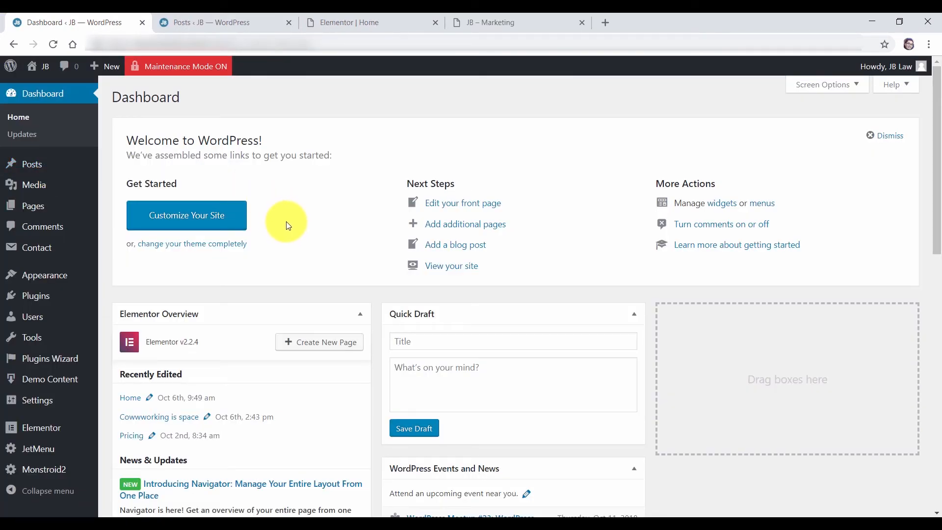
pyautogui.click(200, 22)
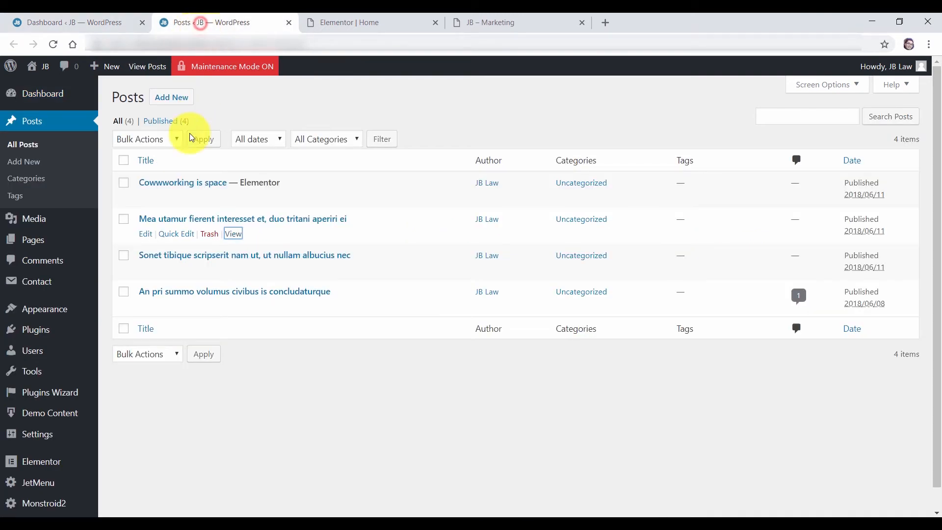
pyautogui.rightClick(236, 199)
pyautogui.click(262, 206)
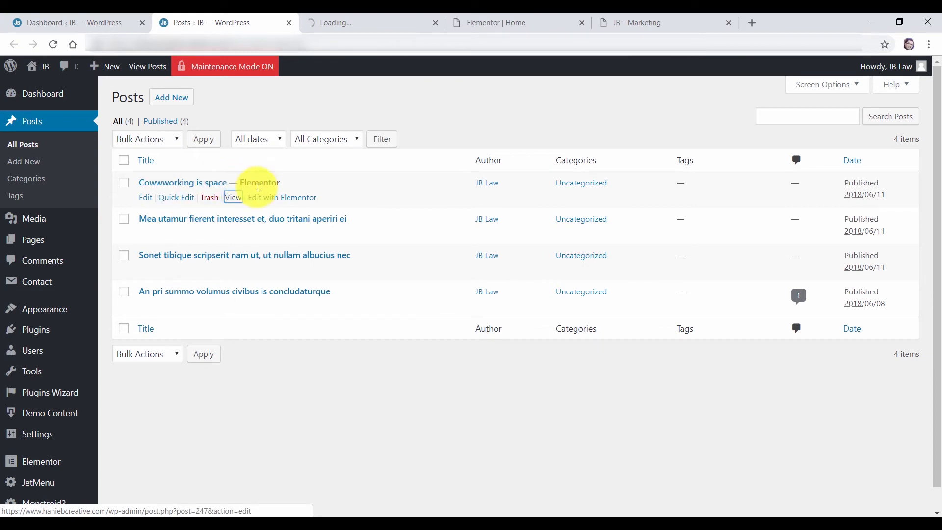
pyautogui.click(387, 21)
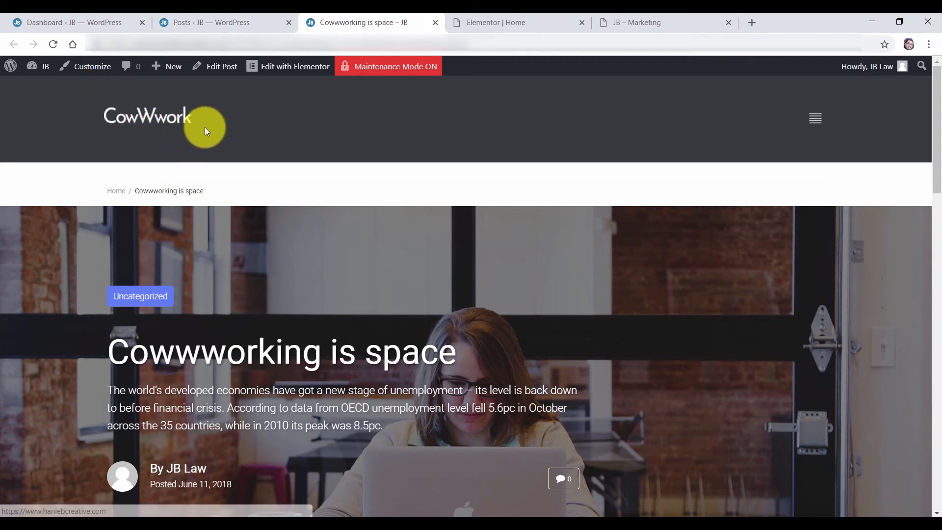
pyautogui.moveTo(276, 80)
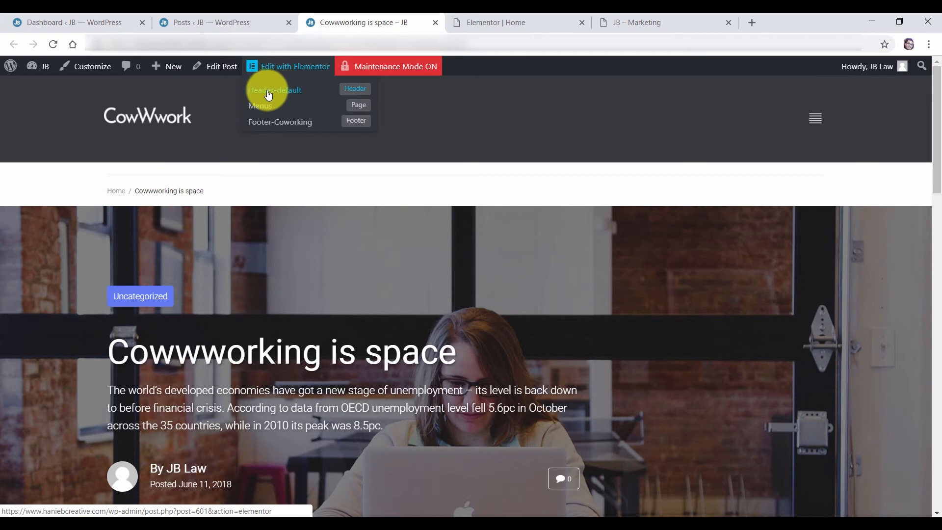
pyautogui.click(366, 94)
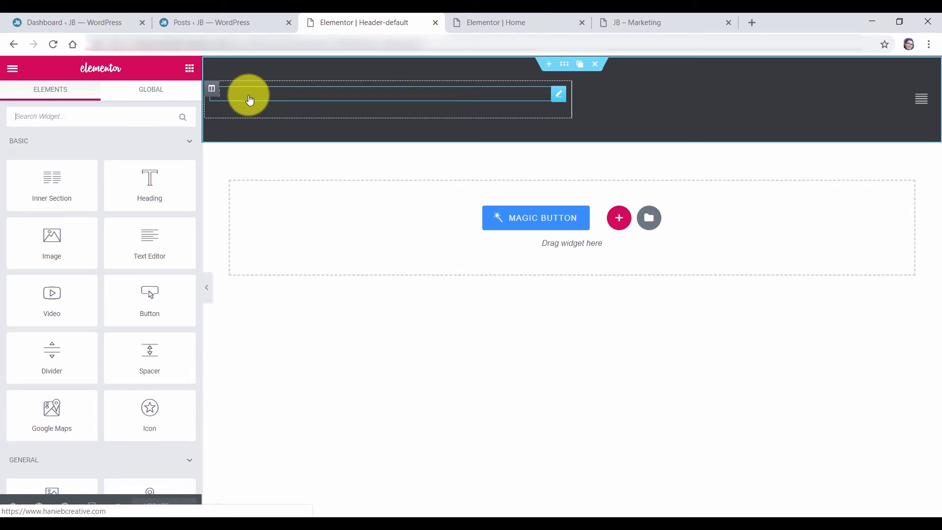
# Switch the header's site logo from an image to custom text
pyautogui.click(250, 99)
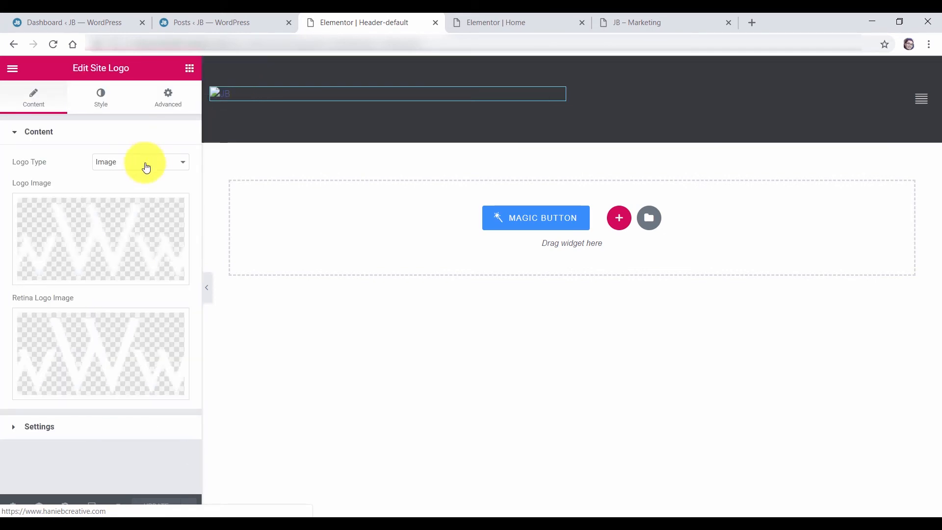
pyautogui.moveTo(110, 222)
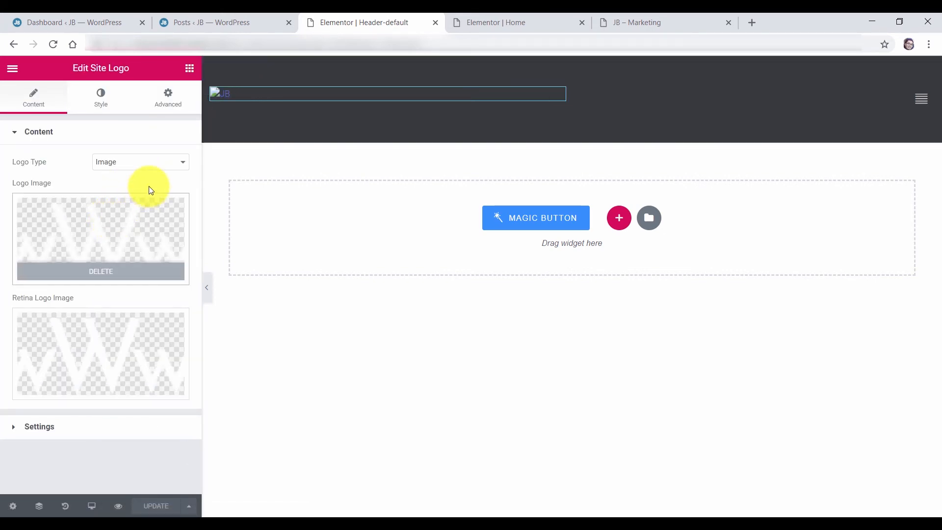
pyautogui.click(147, 162)
pyautogui.click(133, 173)
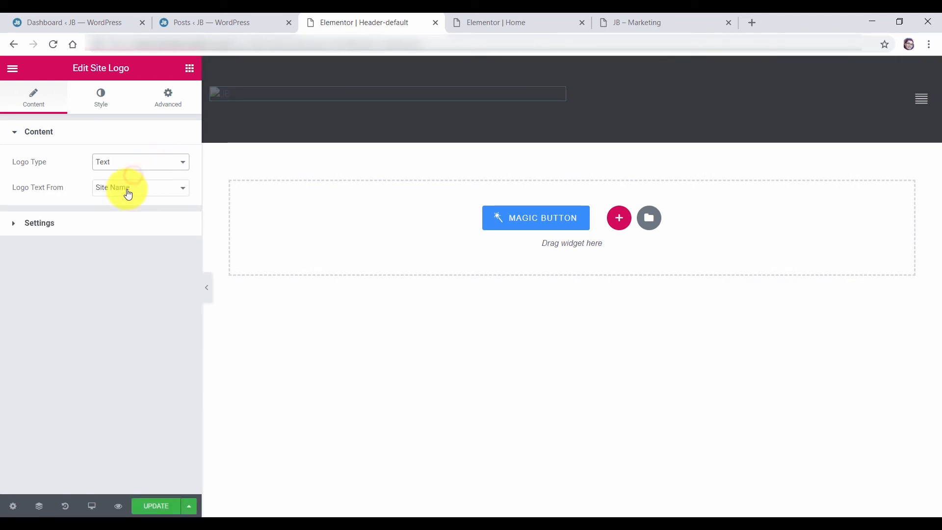
pyautogui.click(128, 188)
pyautogui.click(120, 209)
pyautogui.click(106, 212)
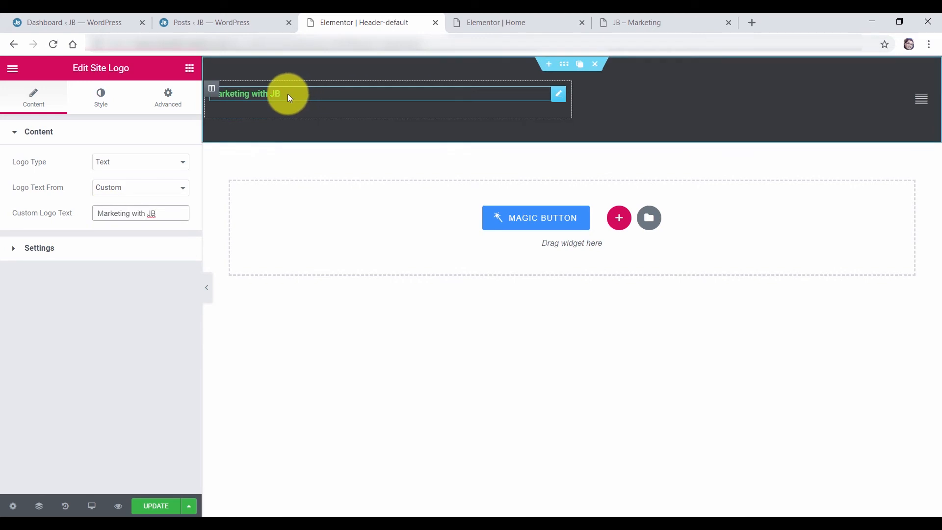
# Make the 'Marketing with JB' logo text white
pyautogui.click(100, 101)
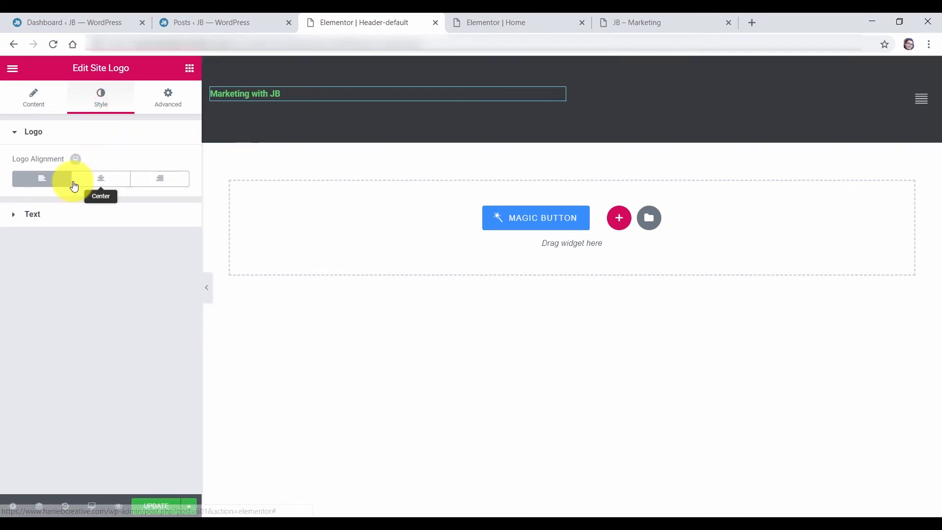
pyautogui.click(33, 216)
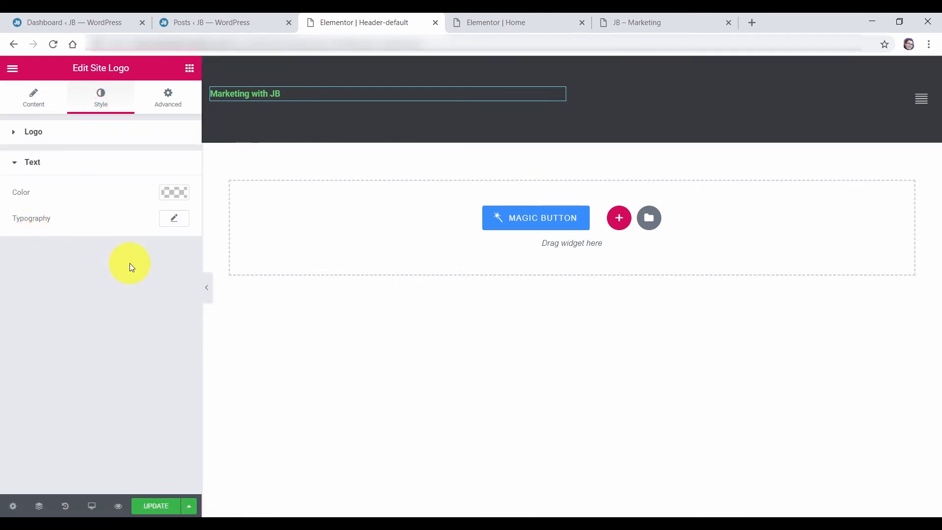
pyautogui.click(175, 220)
pyautogui.click(175, 192)
pyautogui.moveTo(84, 289); pyautogui.dragTo(78, 211)
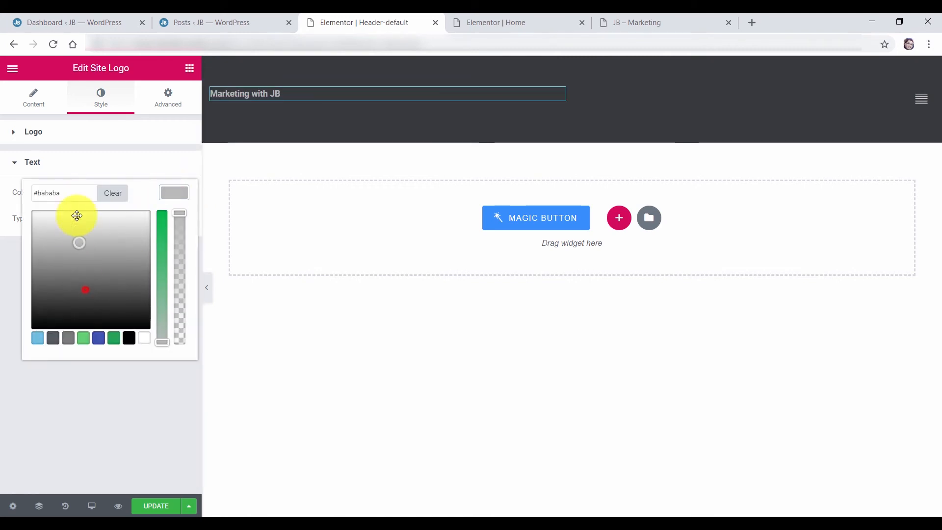
# Set the logo text typography to Open Sans Hebrew at 24 px
pyautogui.click(172, 197)
pyautogui.click(172, 218)
pyautogui.click(159, 251)
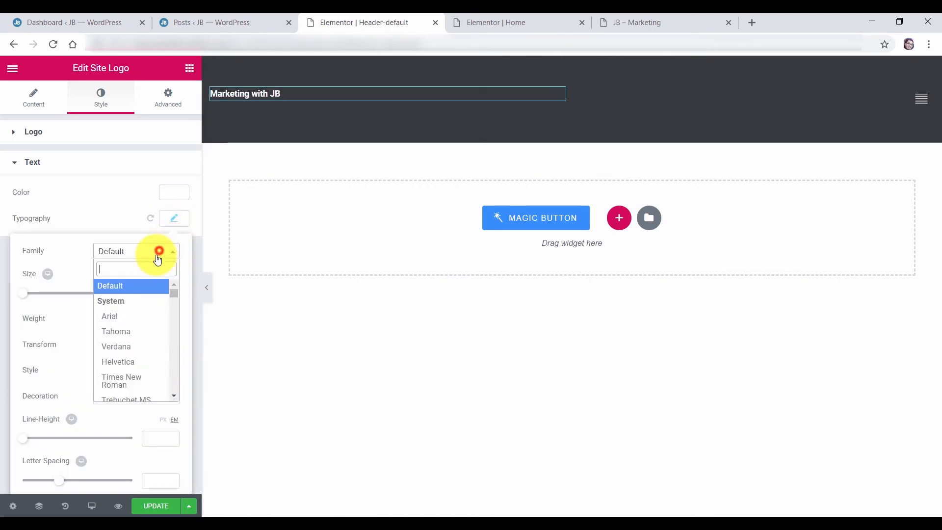
pyautogui.scroll(-6, 146, 348)
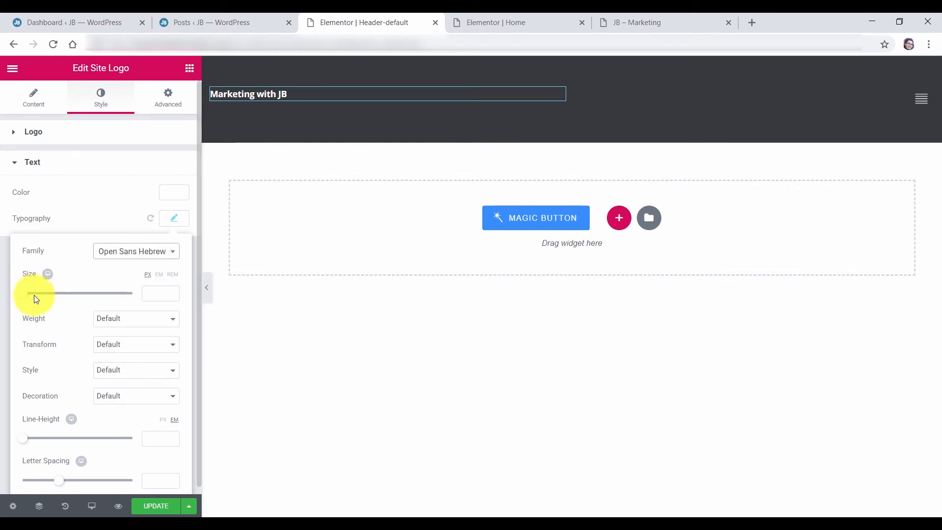
pyautogui.moveTo(34, 296); pyautogui.dragTo(40, 301)
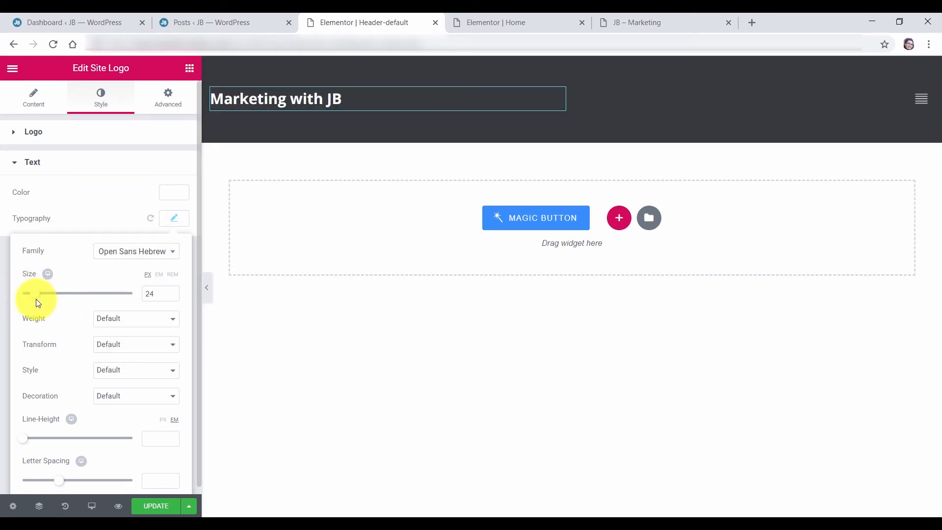
pyautogui.click(172, 218)
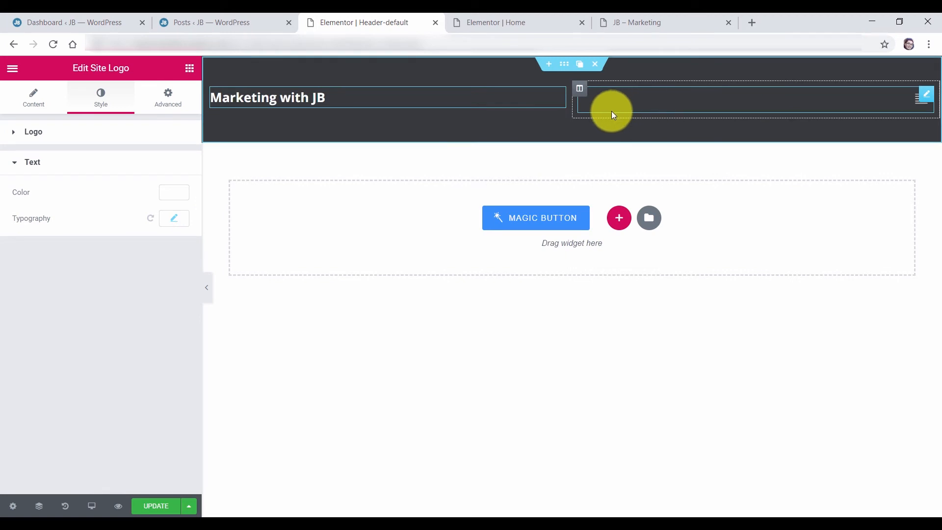
# Update the Header-default template and close its editor tab
pyautogui.click(167, 506)
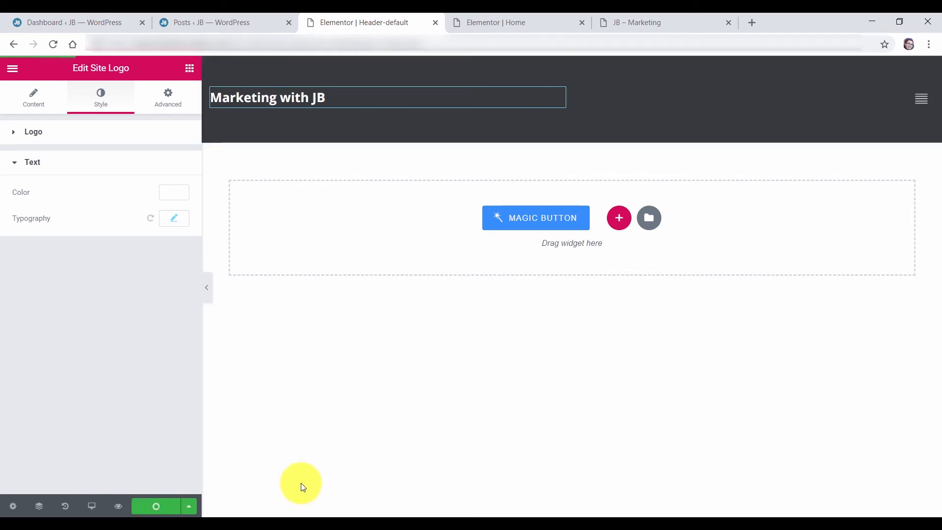
pyautogui.click(435, 23)
pyautogui.click(242, 18)
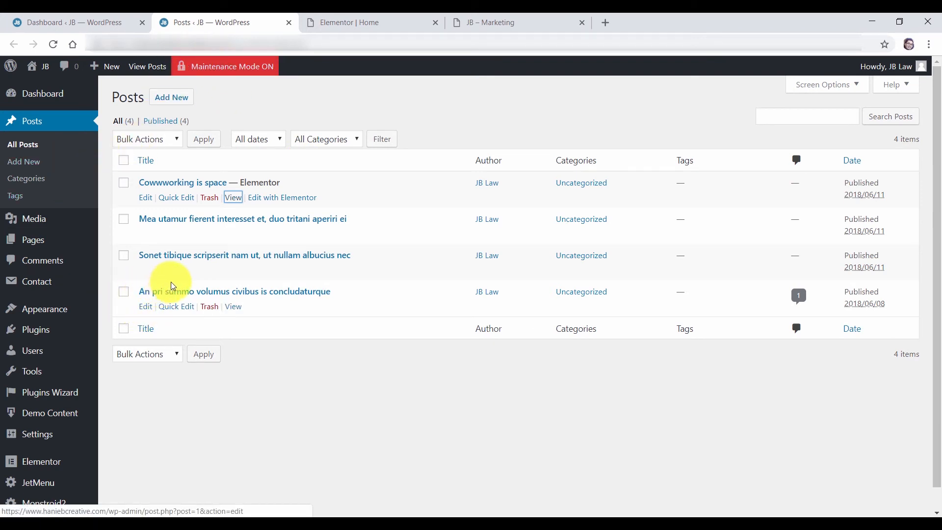
# Open the live Blog page from Pages in a new tab, scroll through it, then return to the Dashboard
pyautogui.moveTo(220, 72)
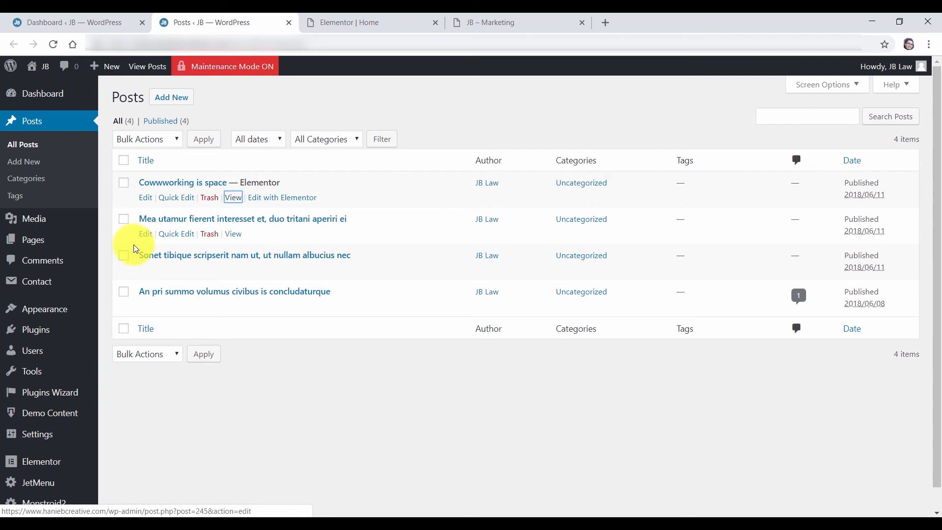
pyautogui.click(34, 245)
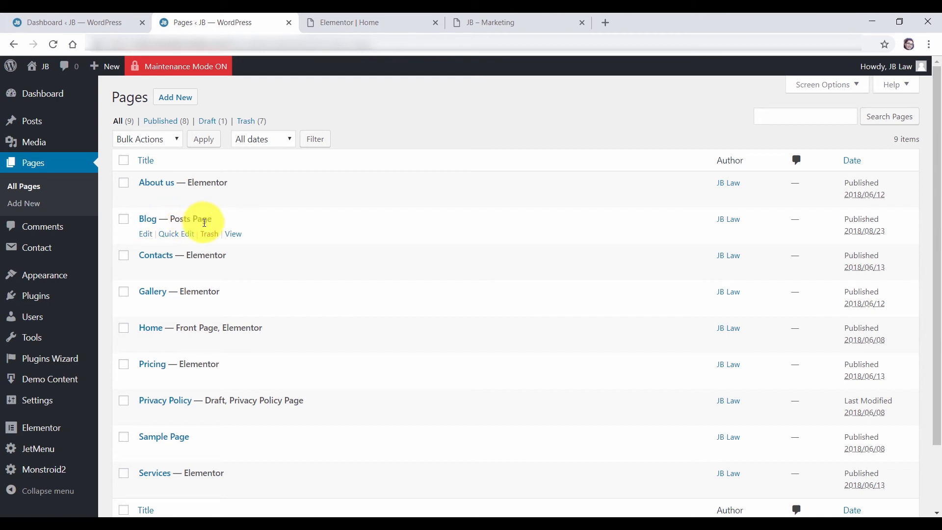
pyautogui.rightClick(233, 234)
pyautogui.click(245, 241)
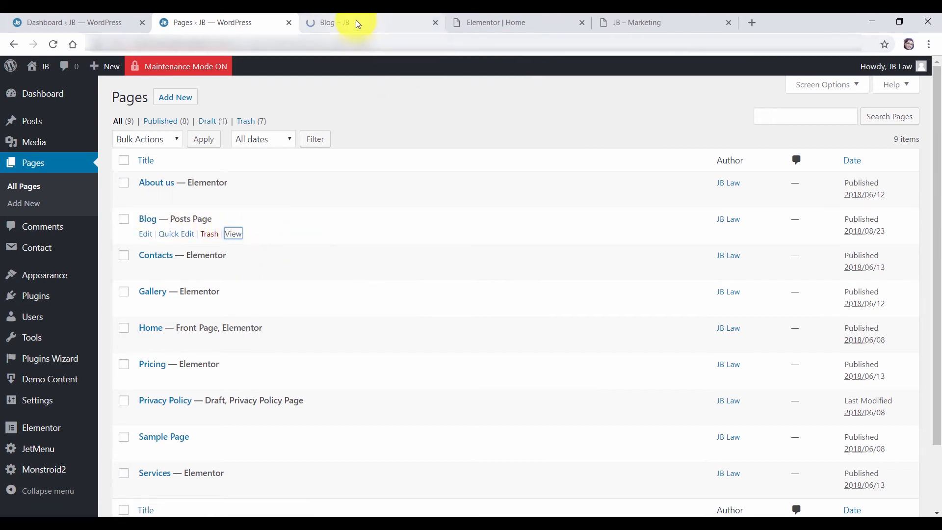
pyautogui.click(358, 23)
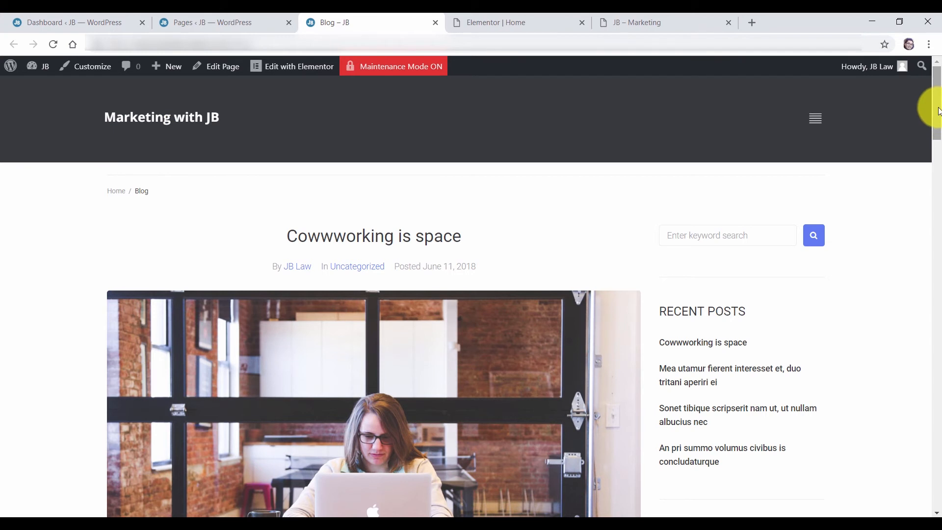
pyautogui.moveTo(935, 95)
pyautogui.mouseDown()
pyautogui.moveTo(938, 448)
pyautogui.moveTo(935, 93)
pyautogui.moveTo(937, 105)
pyautogui.mouseUp()
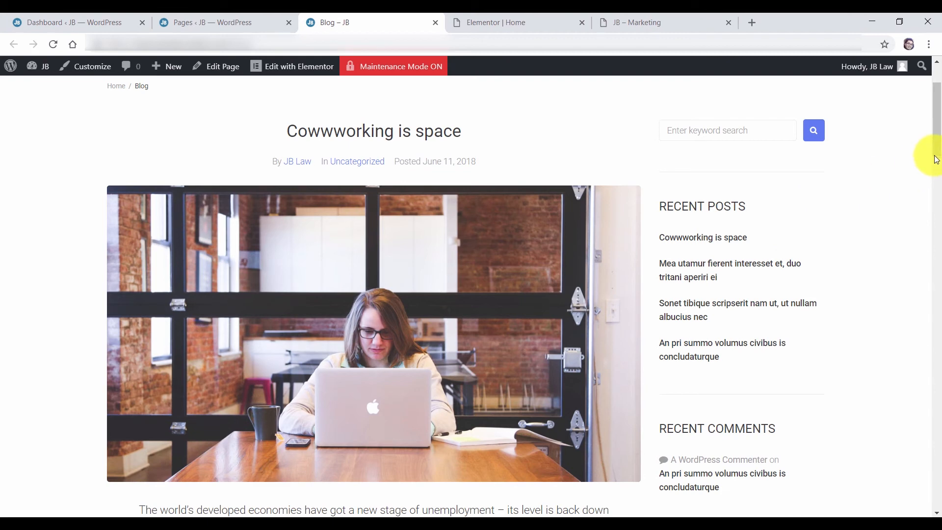
pyautogui.moveTo(937, 129); pyautogui.dragTo(939, 193)
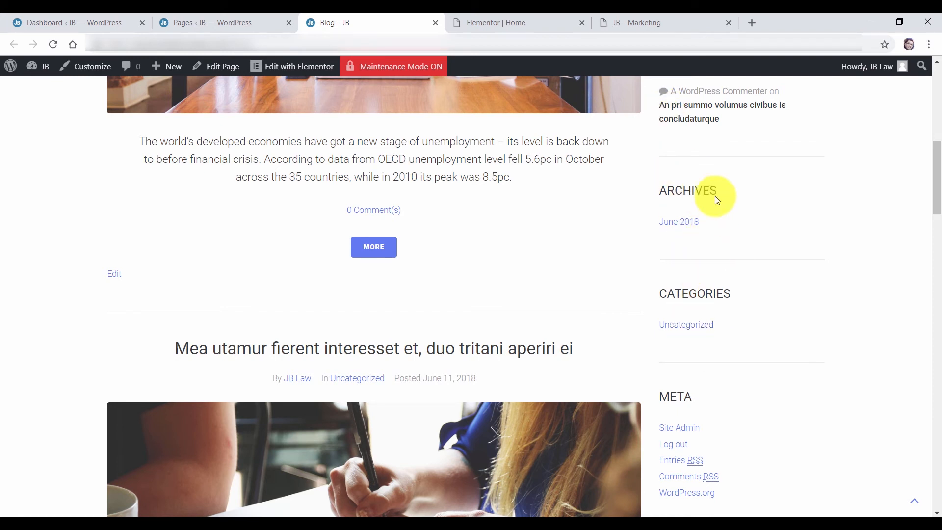
pyautogui.click(64, 23)
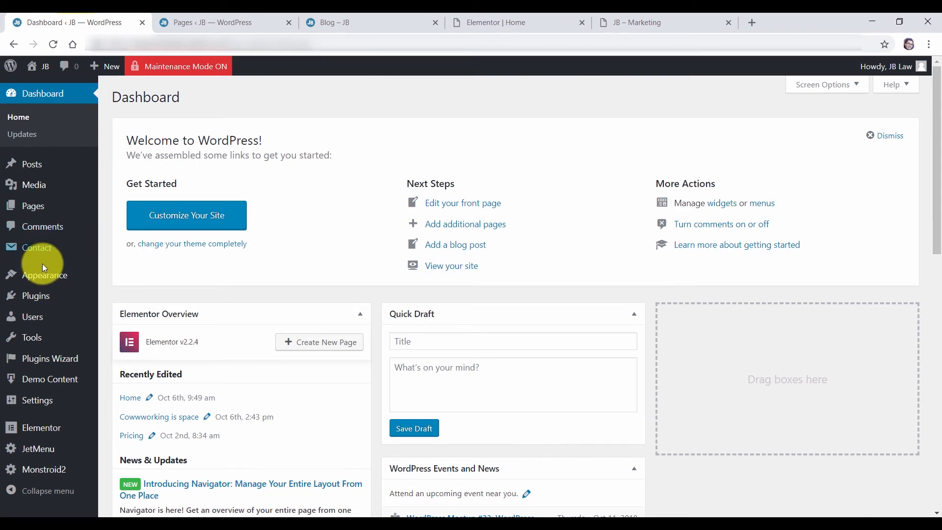
# Delete the Archives and Recent Comments widgets from the Sidebar on the Widgets screen
pyautogui.moveTo(94, 273)
pyautogui.click(137, 317)
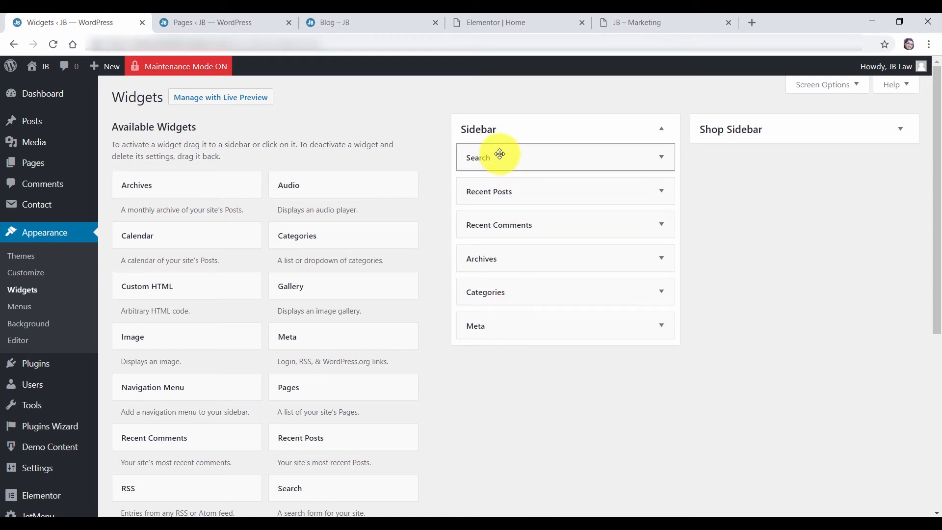
pyautogui.click(657, 158)
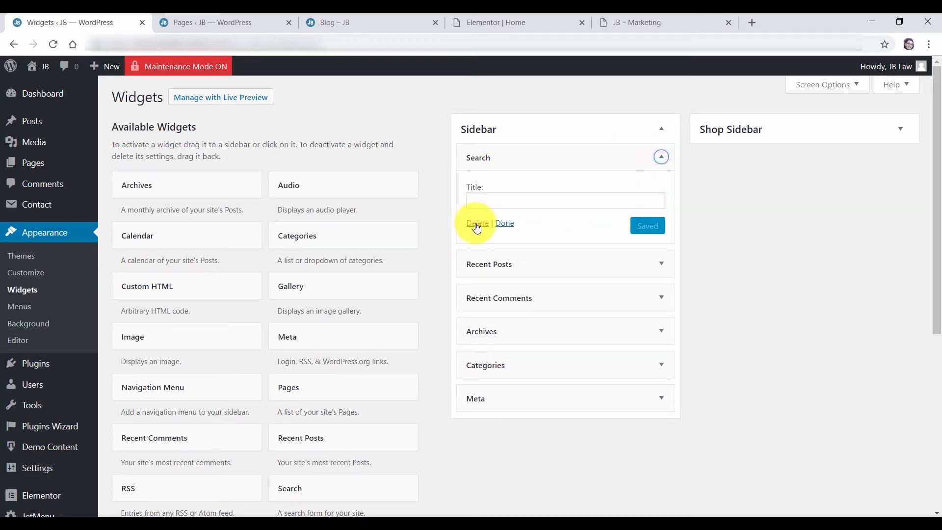
pyautogui.click(660, 157)
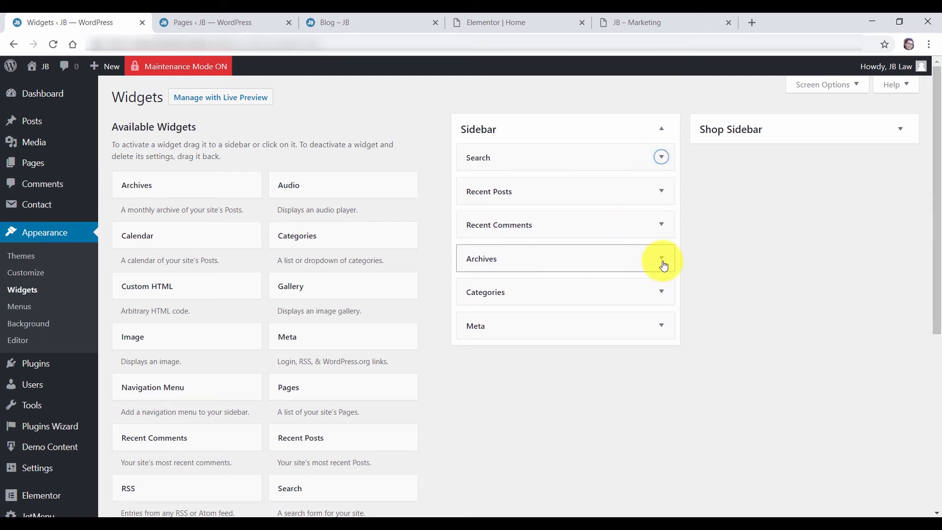
pyautogui.click(663, 263)
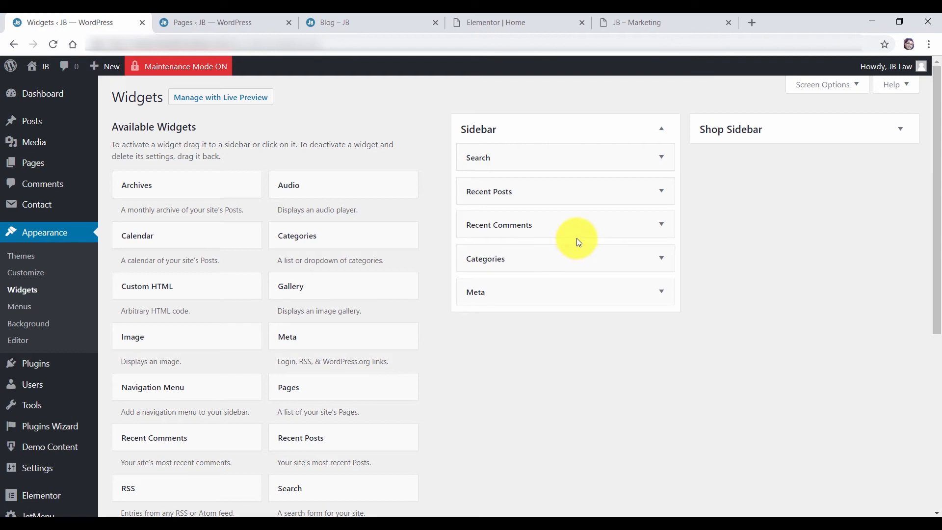
pyautogui.click(657, 225)
pyautogui.click(476, 317)
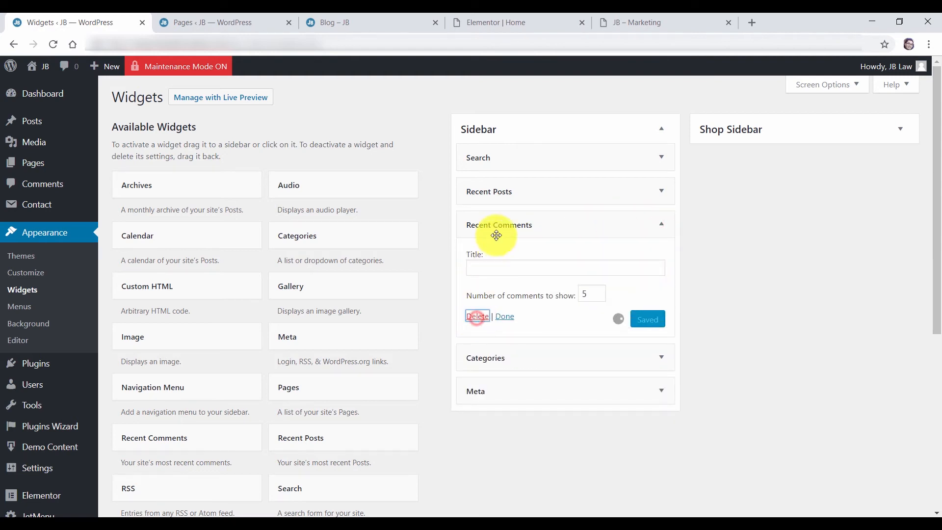
# Delete the Meta widget as well, then return to the Elementor Home editor
pyautogui.click(661, 226)
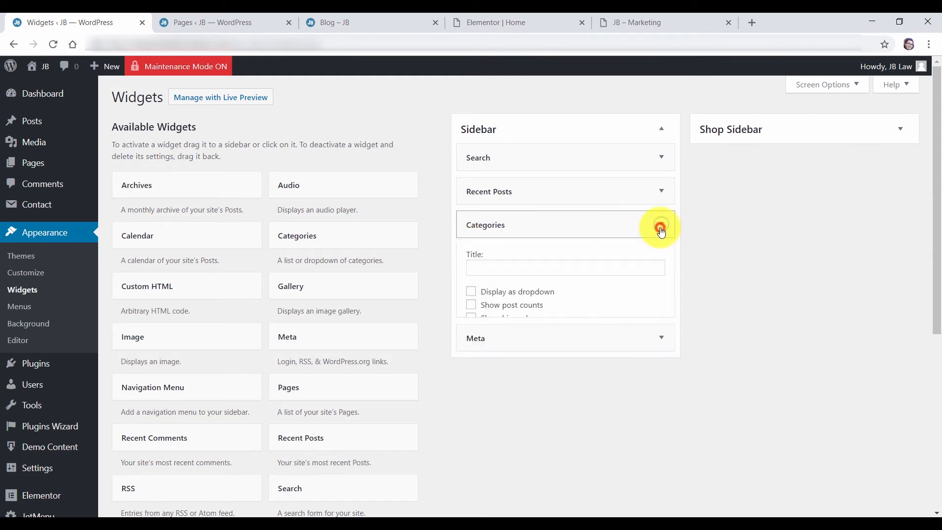
pyautogui.click(661, 227)
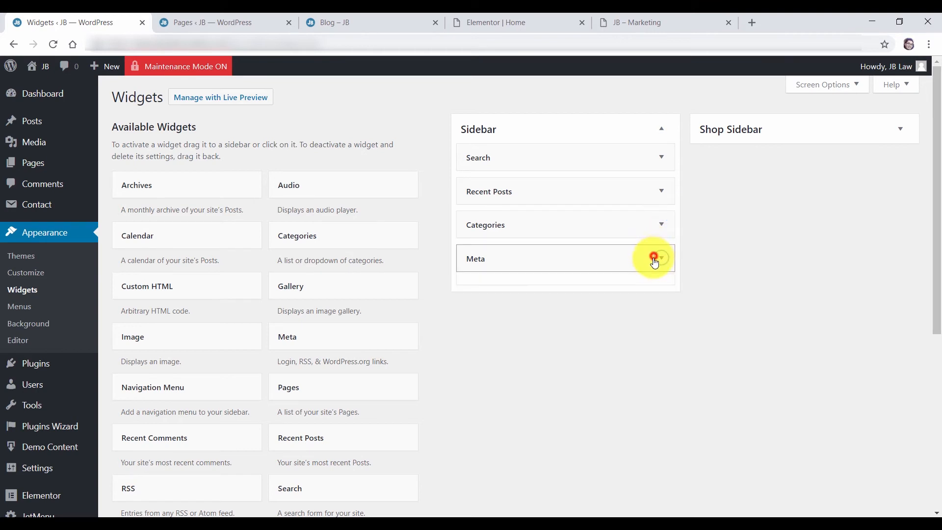
pyautogui.click(656, 259)
pyautogui.click(484, 325)
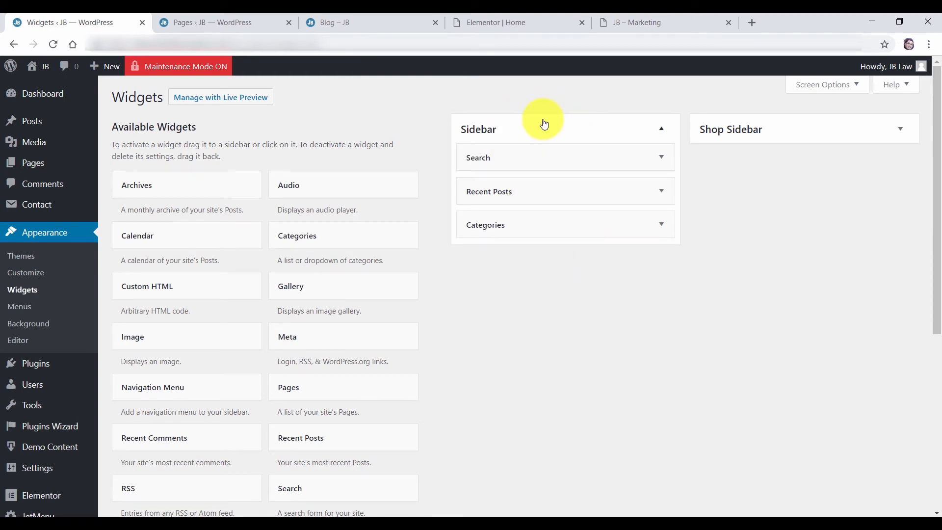
pyautogui.click(493, 22)
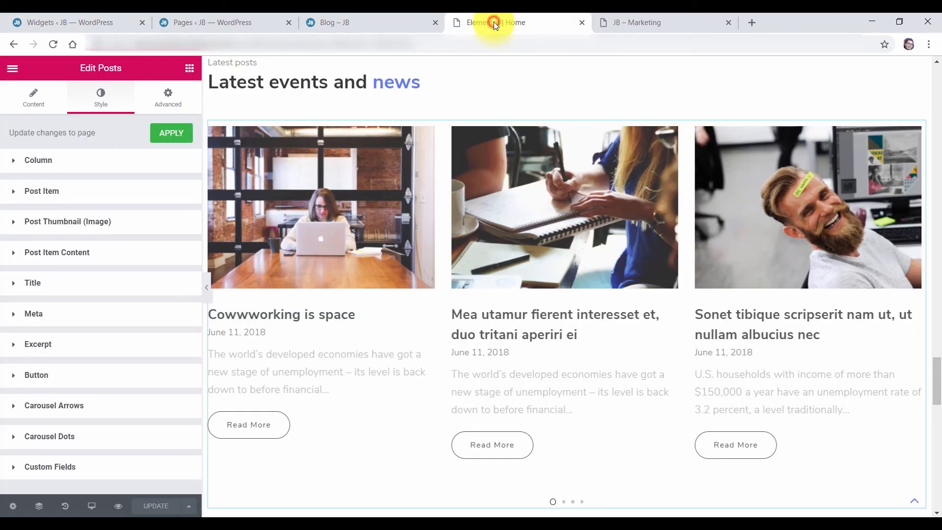
# Reload the blog page and scroll to confirm the trimmed sidebar
pyautogui.click(350, 20)
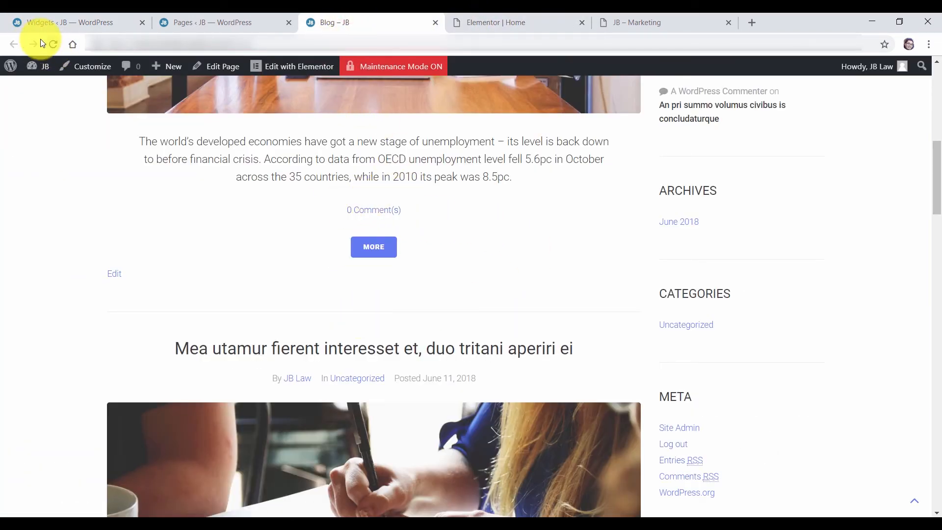
pyautogui.click(54, 45)
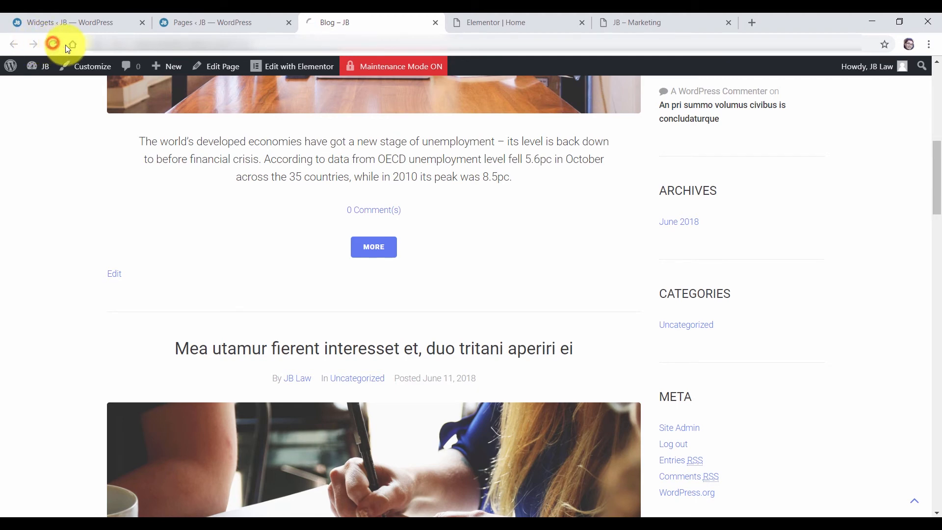
pyautogui.moveTo(939, 185); pyautogui.dragTo(935, 85)
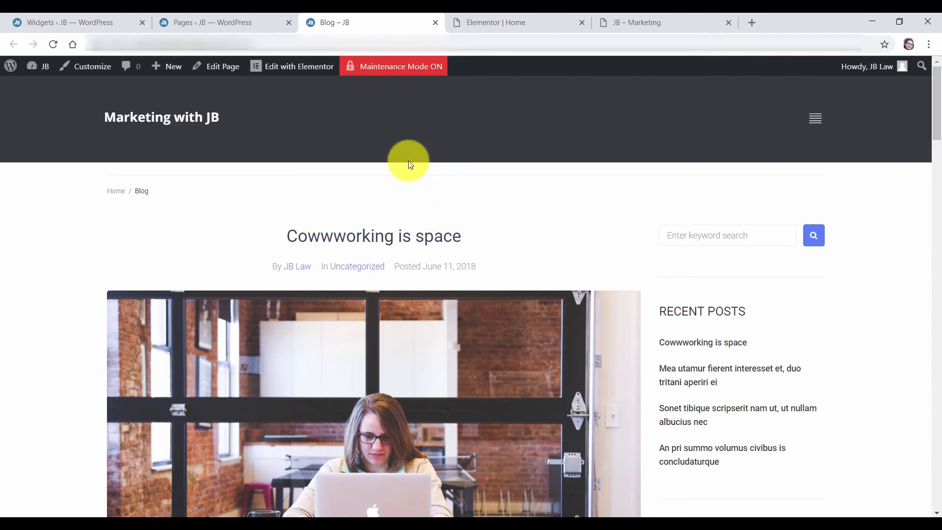
pyautogui.scroll(-2, 935, 116)
pyautogui.moveTo(941, 114); pyautogui.dragTo(940, 202)
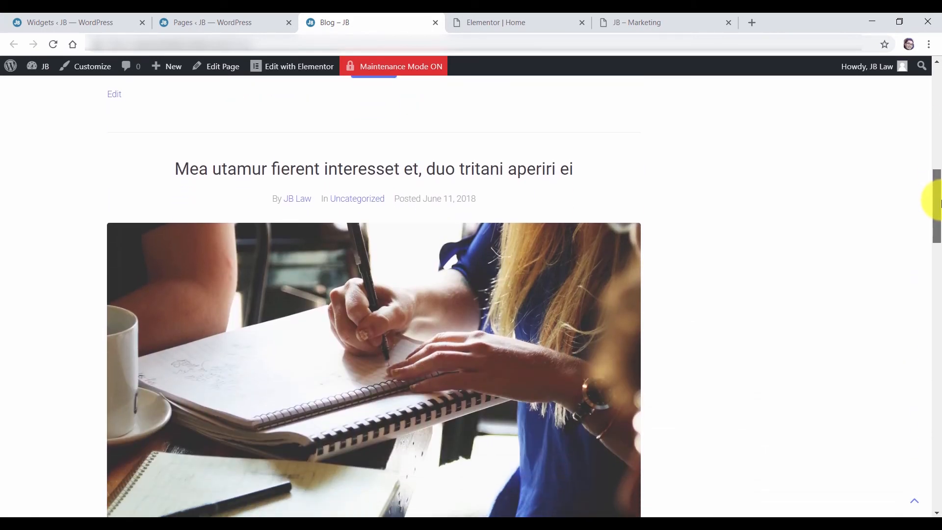
pyautogui.moveTo(940, 202); pyautogui.dragTo(940, 105)
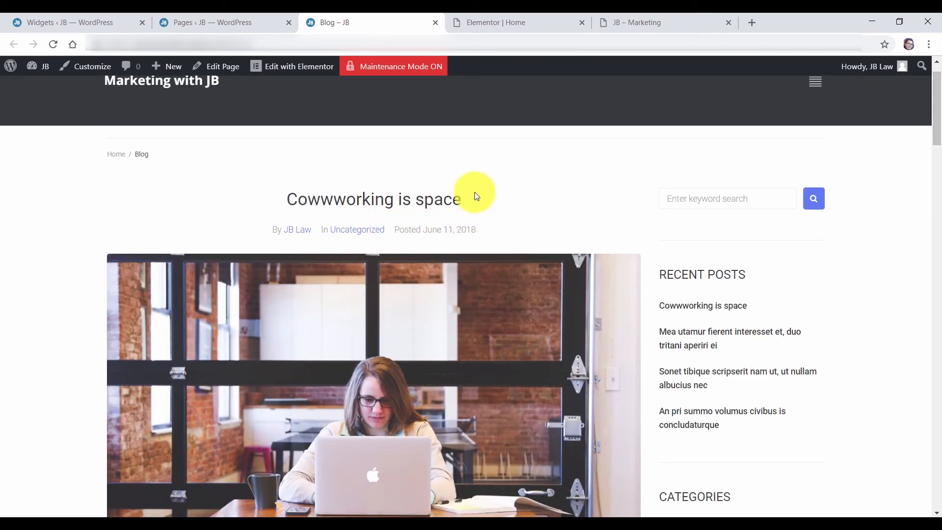
# Close the Blog and Pages tabs and go to the WordPress Dashboard
pyautogui.click(436, 25)
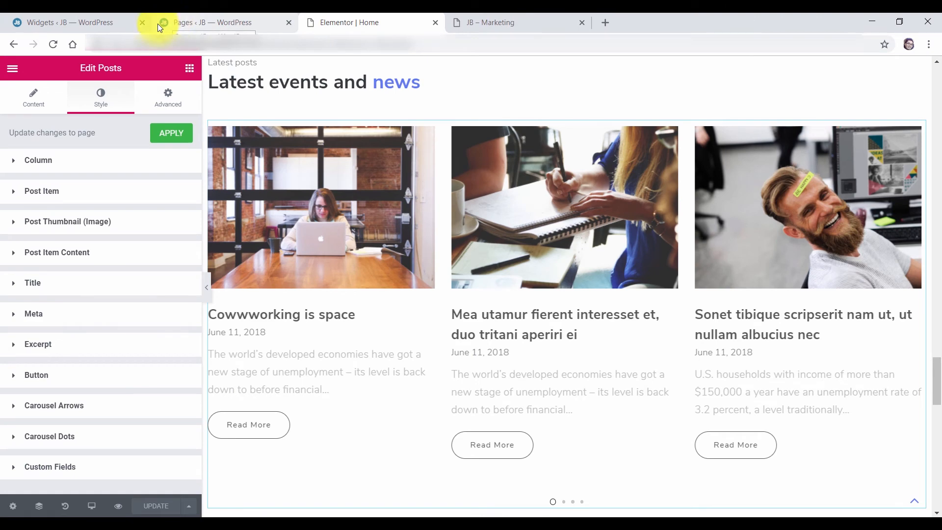
pyautogui.click(189, 22)
pyautogui.click(289, 24)
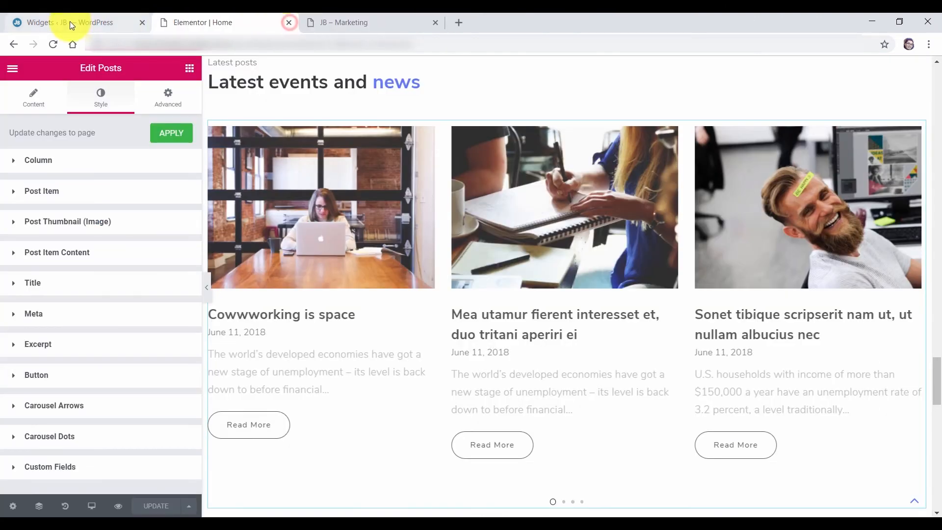
pyautogui.click(70, 22)
pyautogui.click(42, 93)
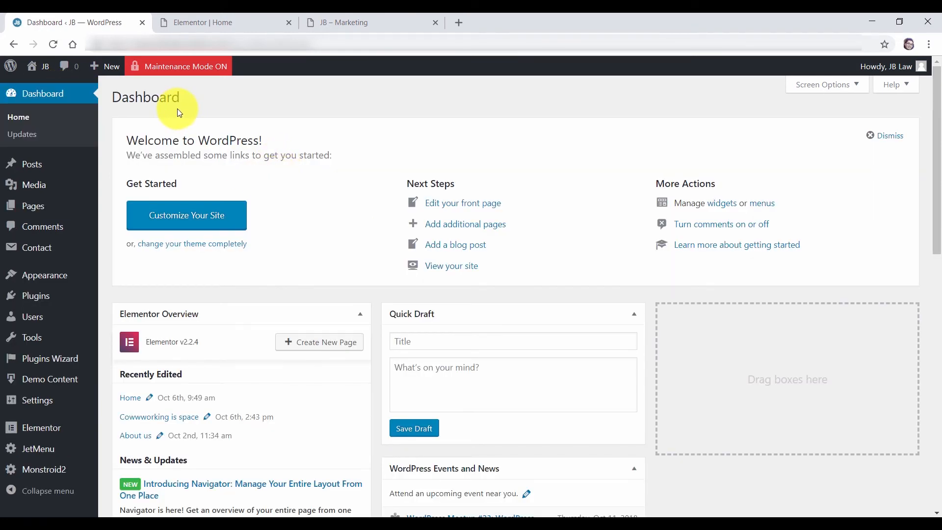
# In the Elementor Home editor, open the contact section's Contact Form 7 widget settings
pyautogui.click(234, 21)
pyautogui.scroll(-7, 939, 392)
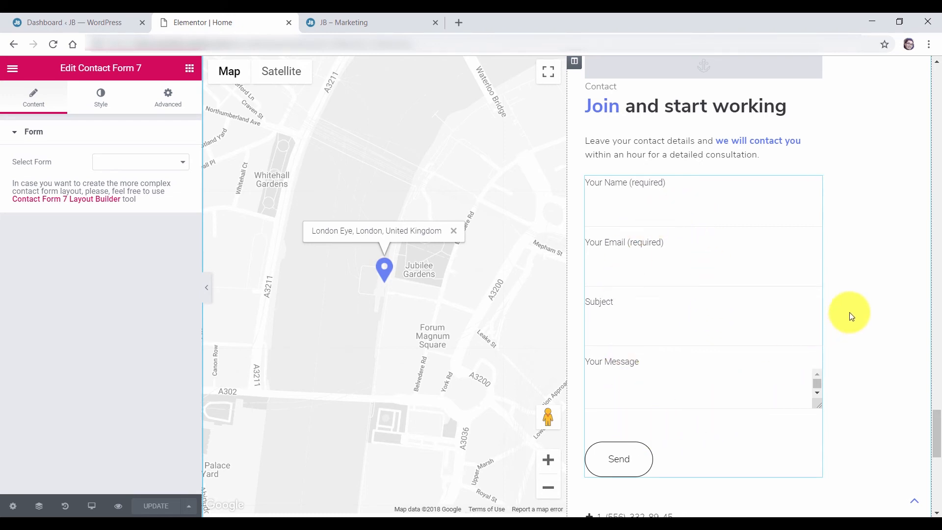
pyautogui.scroll(1, 851, 316)
pyautogui.click(715, 170)
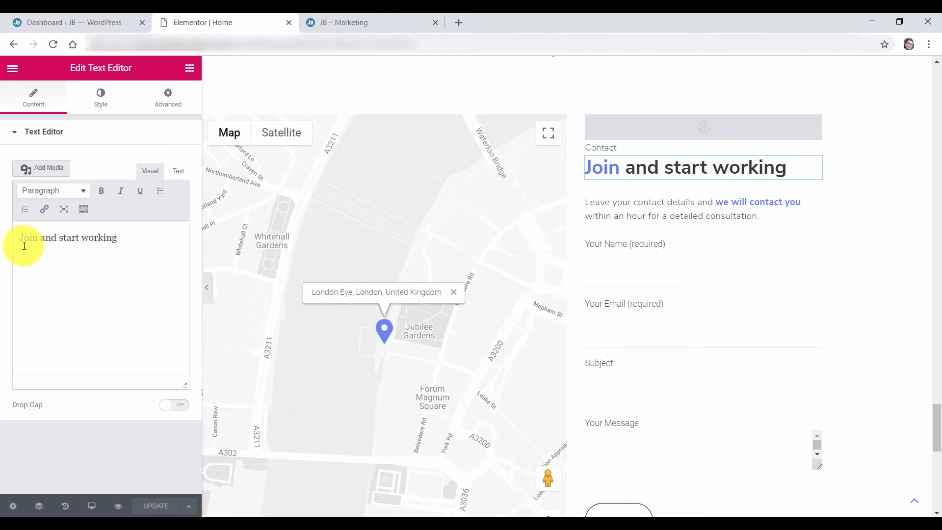
pyautogui.click(617, 208)
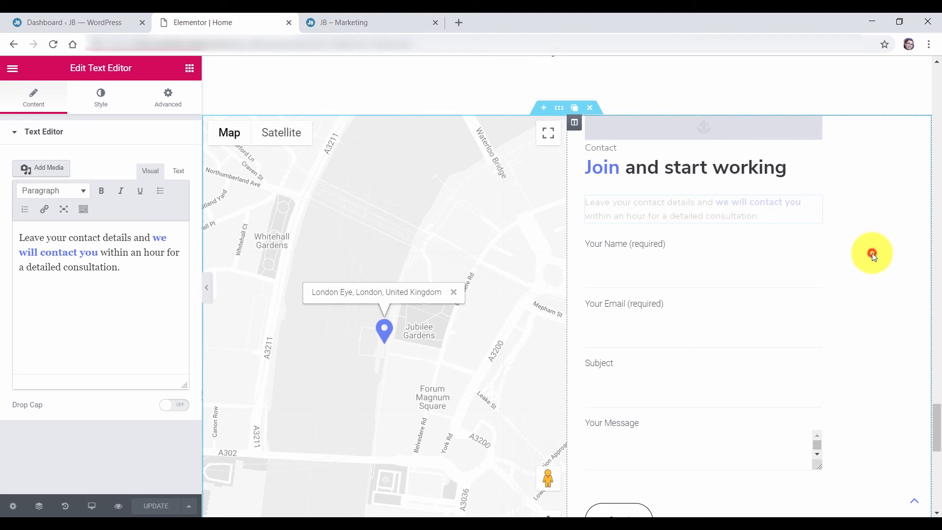
pyautogui.scroll(-1, 873, 252)
pyautogui.scroll(-2, 872, 252)
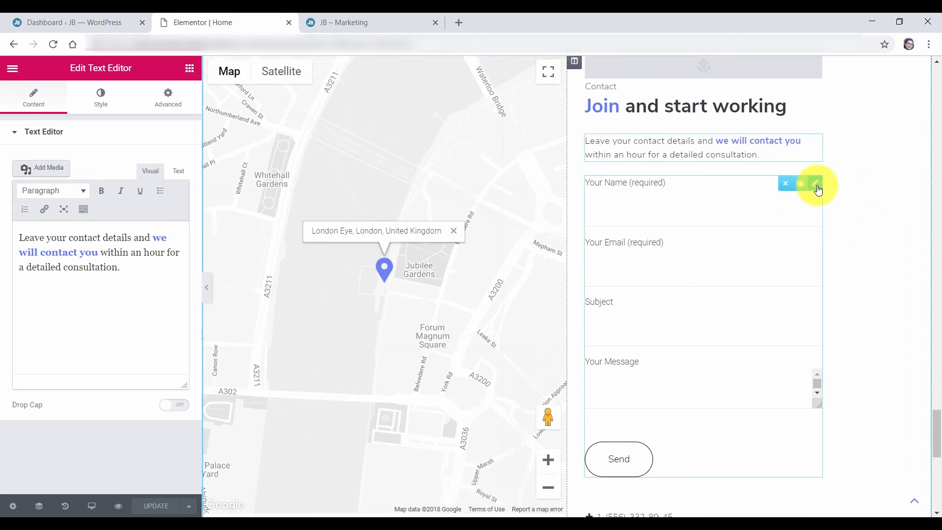
pyautogui.click(817, 187)
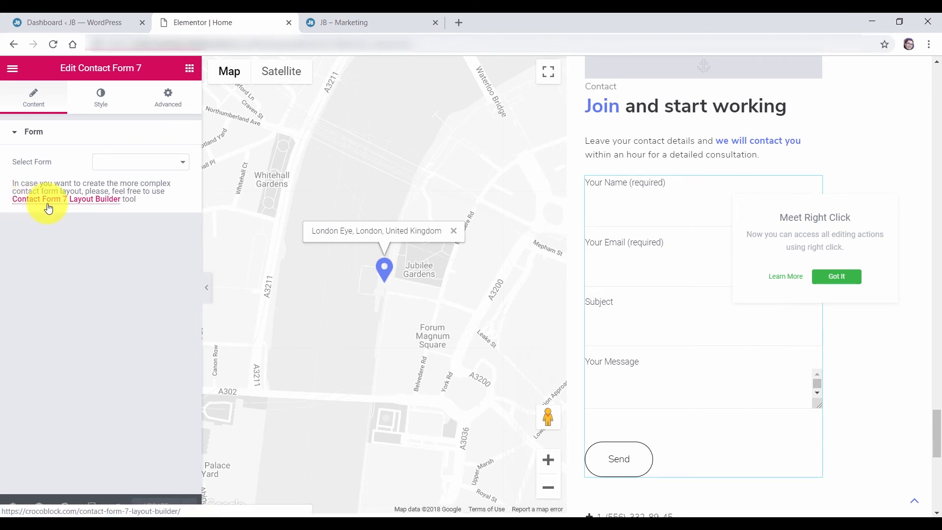
# Open Contact > Contact Forms and confirm it lists only Contact form 1
pyautogui.click(70, 23)
pyautogui.moveTo(36, 248)
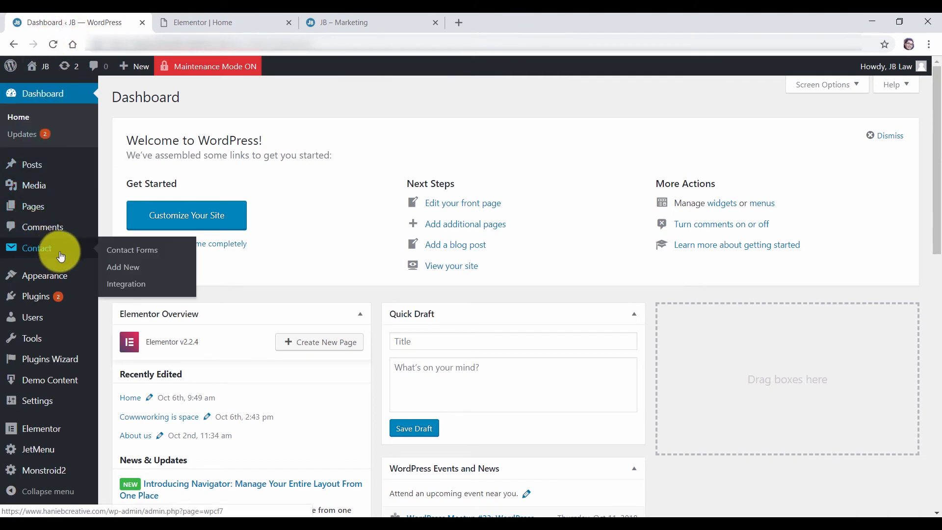
pyautogui.click(123, 251)
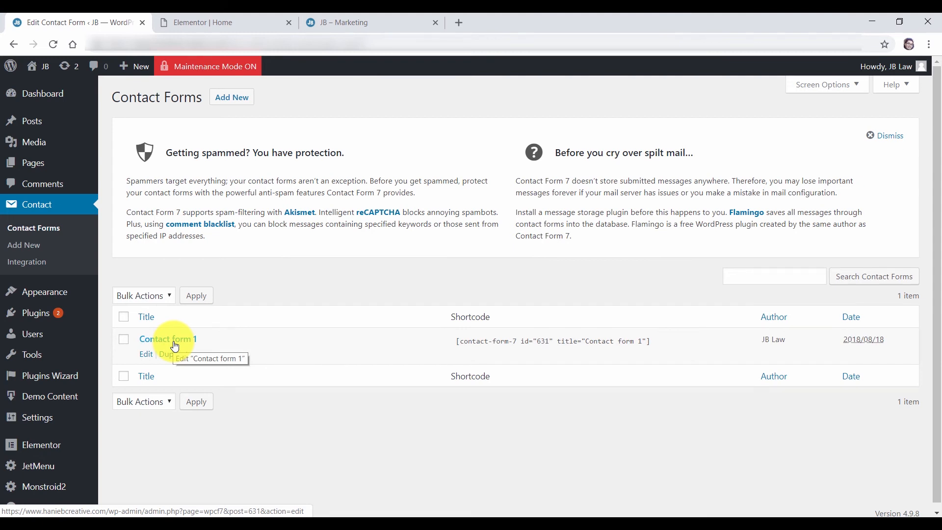
pyautogui.click(216, 22)
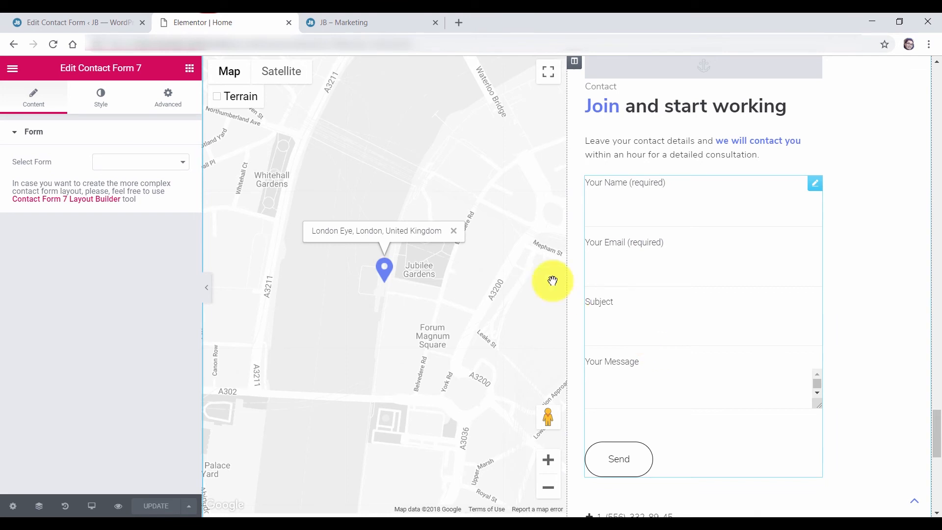
pyautogui.click(57, 23)
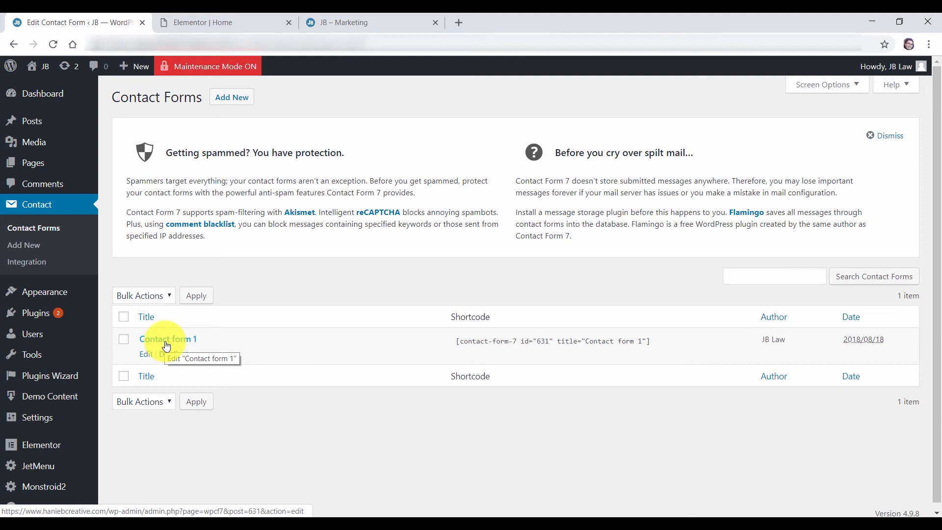
# Search the plugin directory for 'flamingo', then install and activate Flamingo
pyautogui.moveTo(42, 312)
pyautogui.click(134, 333)
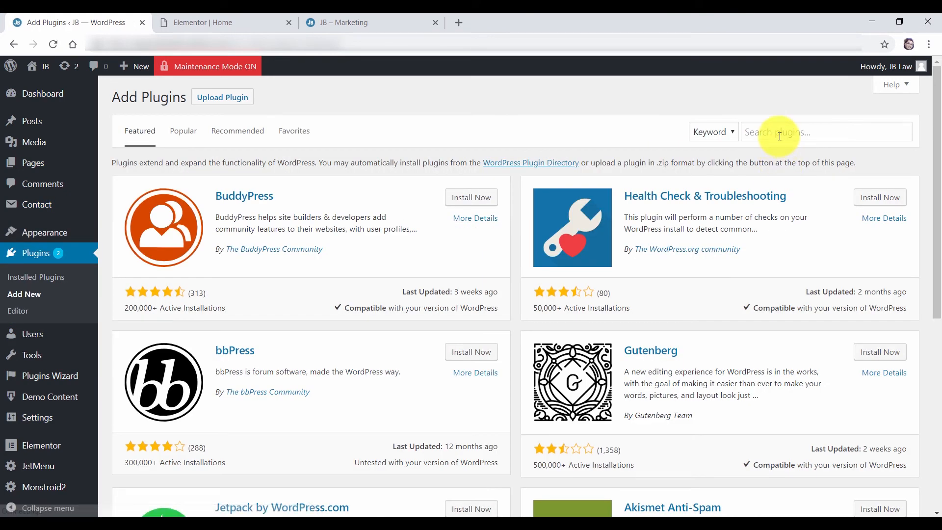
pyautogui.click(779, 134)
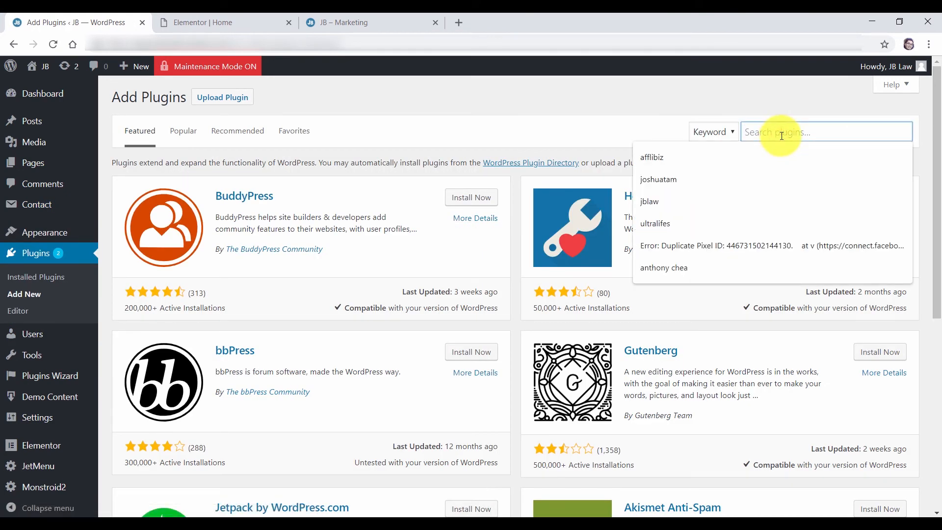
pyautogui.write('fl')
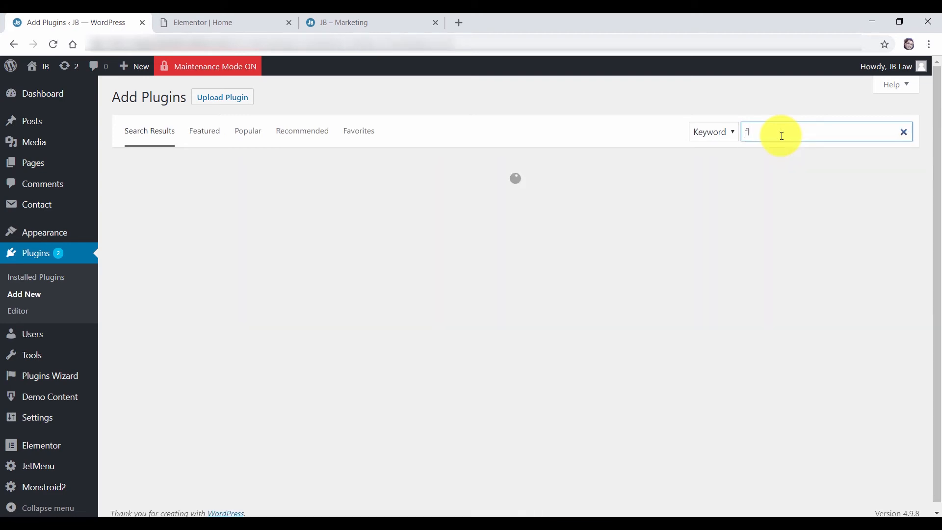
pyautogui.write('amingo')
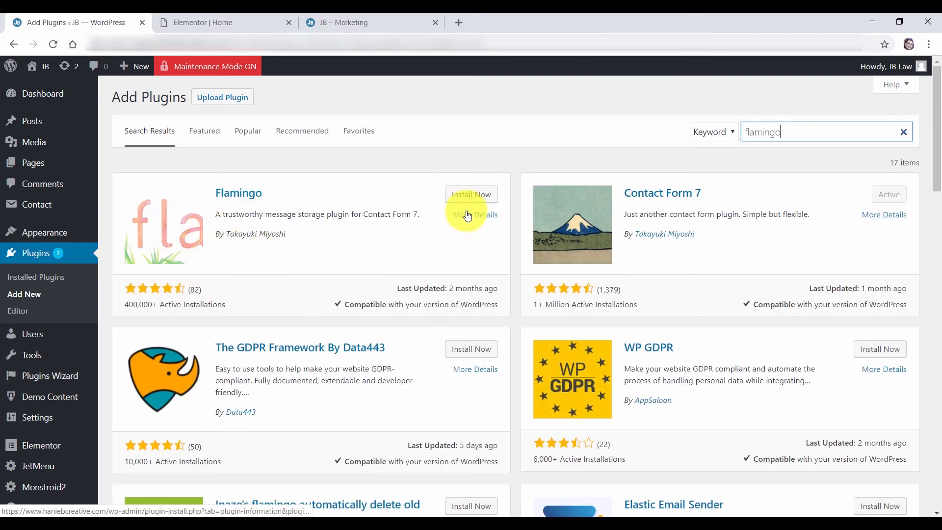
pyautogui.click(469, 196)
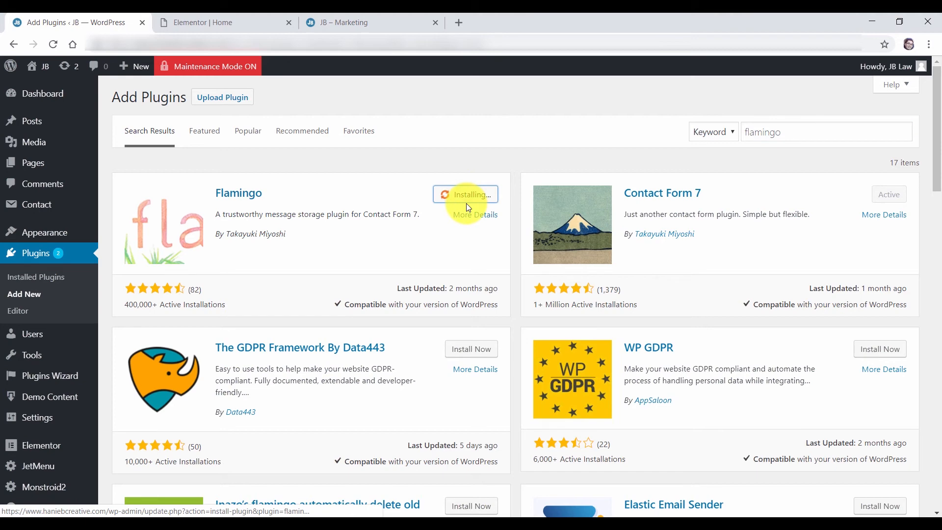
pyautogui.click(470, 197)
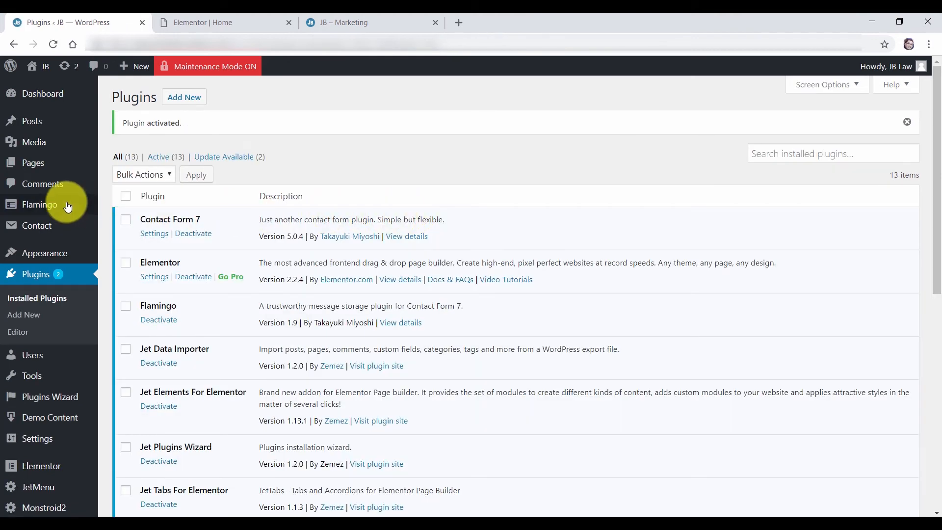
# Check Flamingo's Address Book and the empty Inbound Messages inbox
pyautogui.moveTo(43, 206)
pyautogui.click(44, 207)
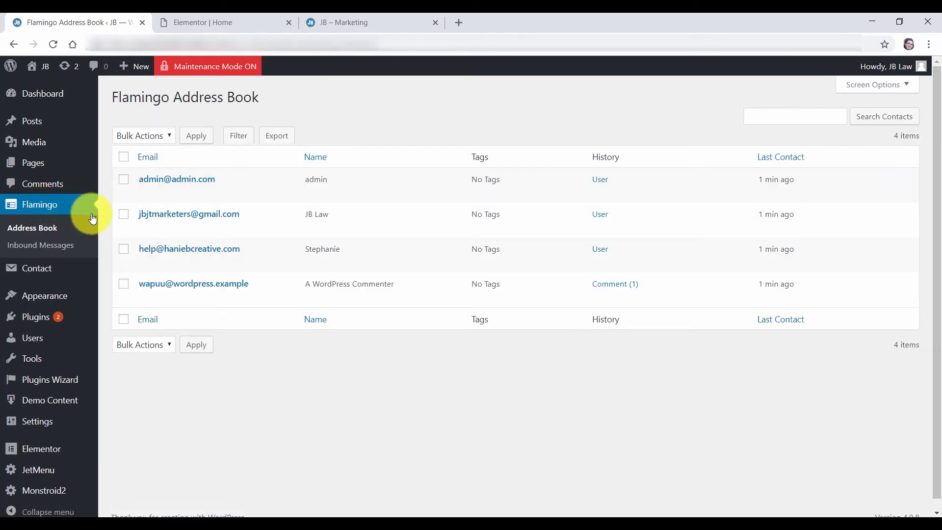
pyautogui.click(42, 247)
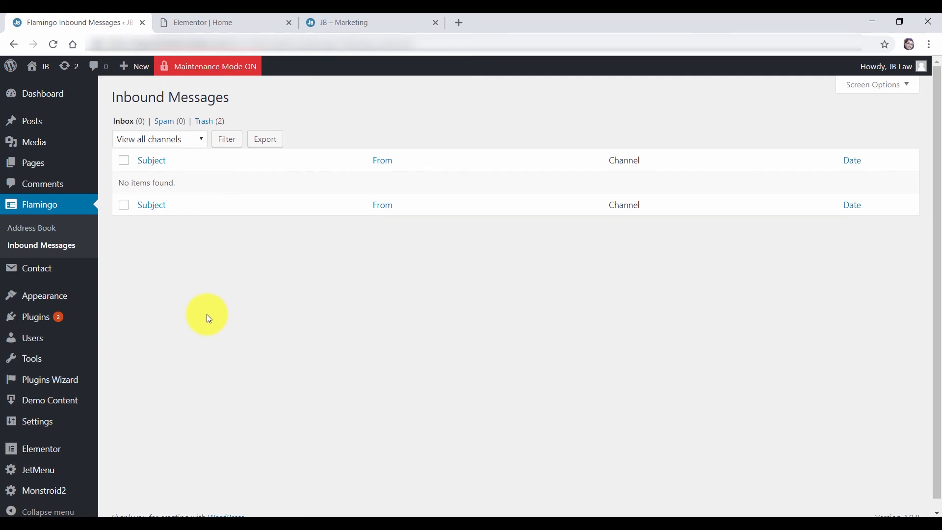
pyautogui.moveTo(44, 276)
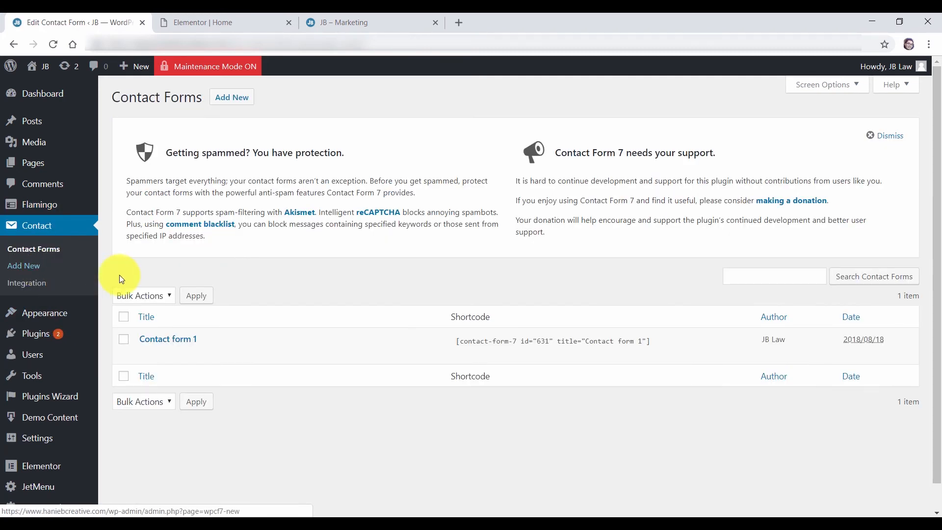
# Edit Contact form 1 and view its Mail settings: recipient, sender, subject and body
pyautogui.click(149, 357)
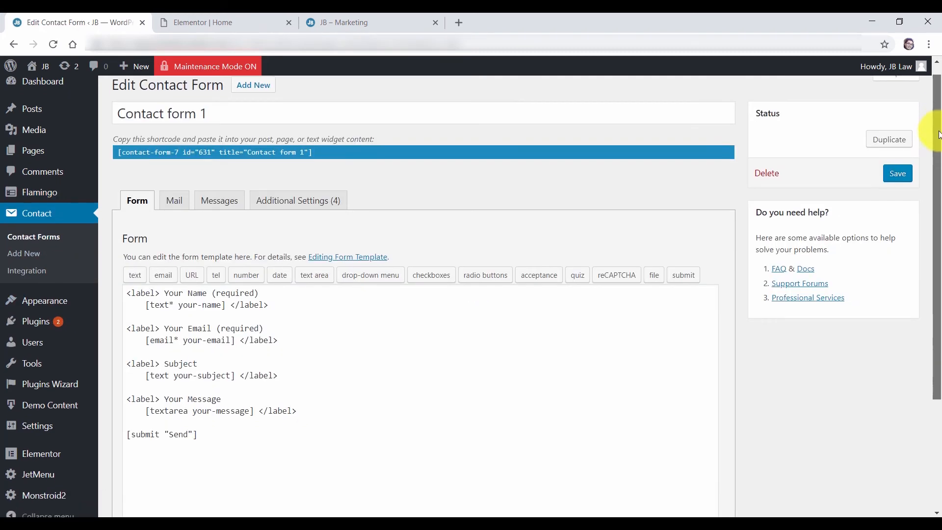
pyautogui.moveTo(937, 131); pyautogui.dragTo(934, 187)
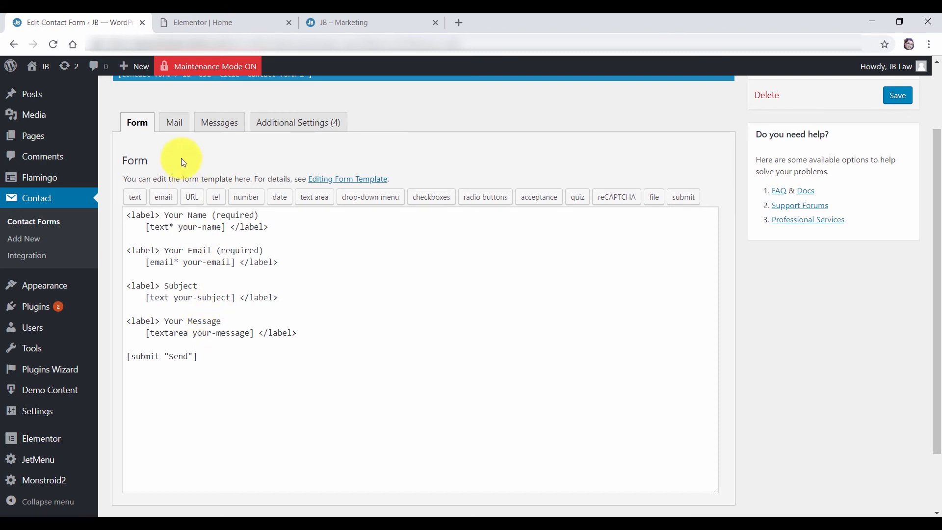
pyautogui.click(173, 129)
pyautogui.moveTo(938, 210); pyautogui.dragTo(938, 218)
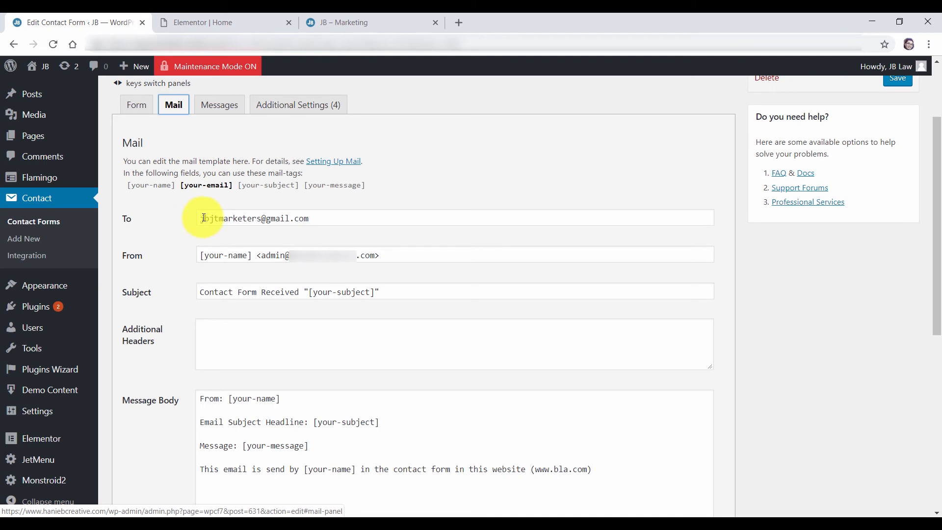
# Review the mail template's From, Subject and Additional Headers fields
pyautogui.click(142, 112)
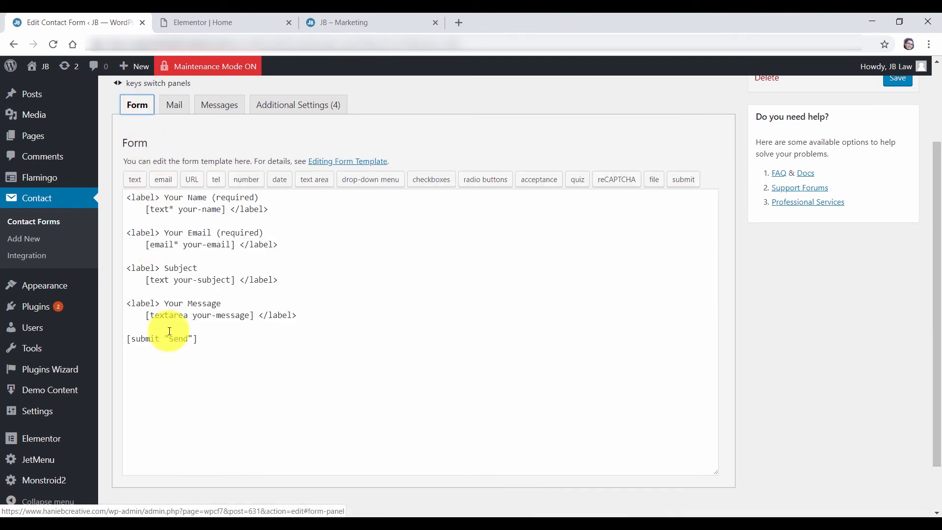
pyautogui.click(180, 114)
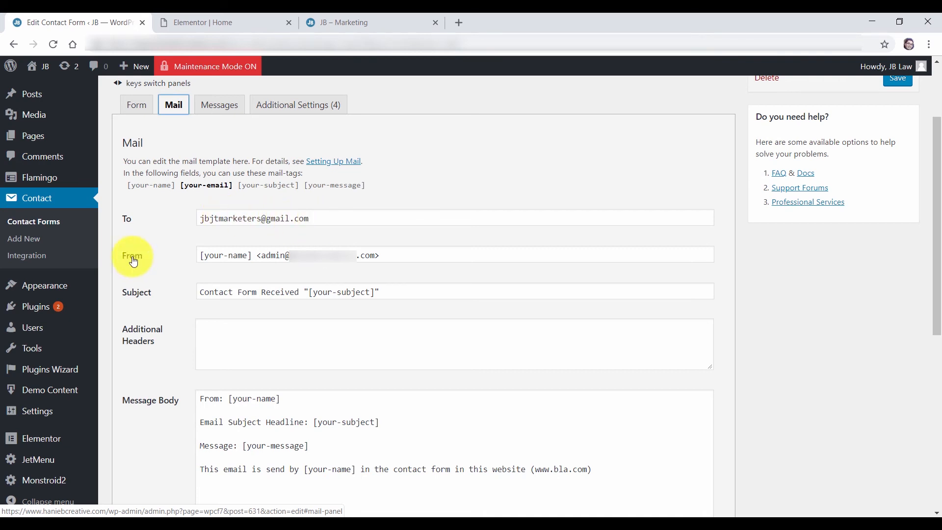
pyautogui.click(252, 256)
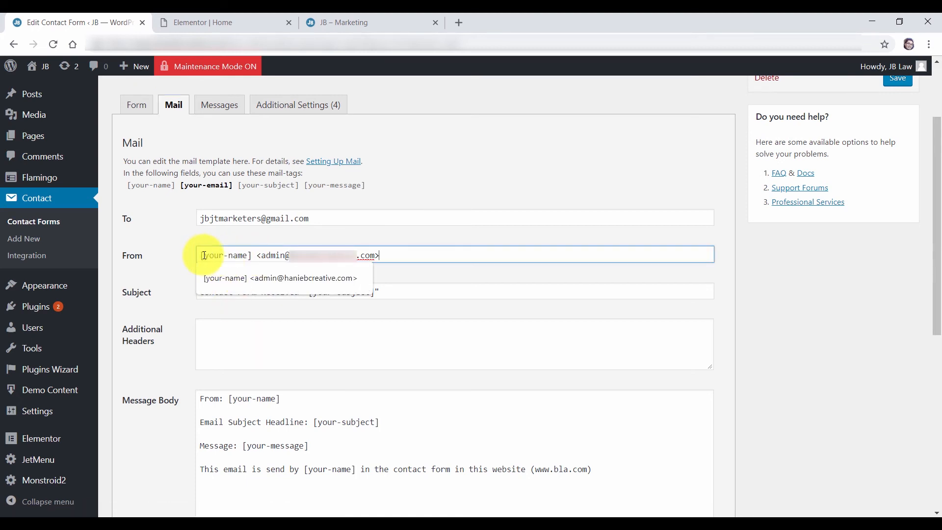
pyautogui.click(268, 342)
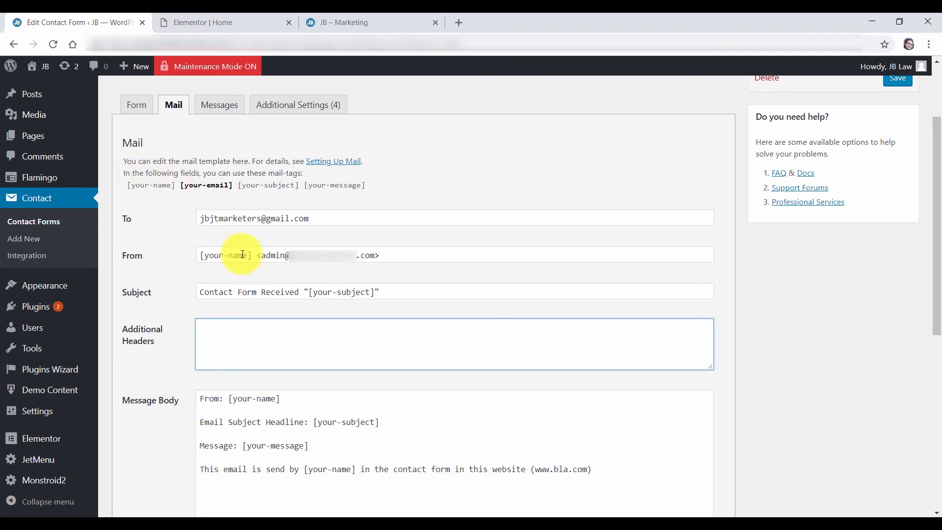
pyautogui.moveTo(258, 256); pyautogui.dragTo(406, 286)
pyautogui.click(410, 292)
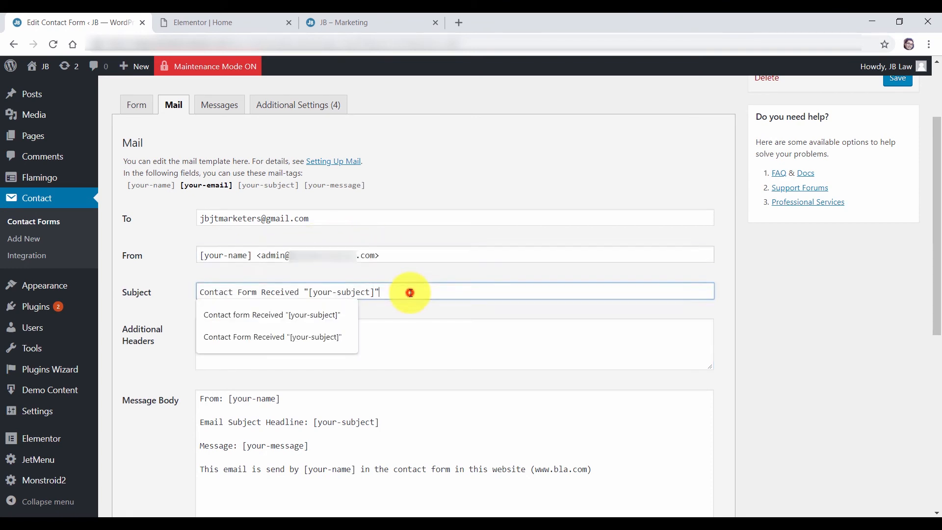
pyautogui.click(391, 255)
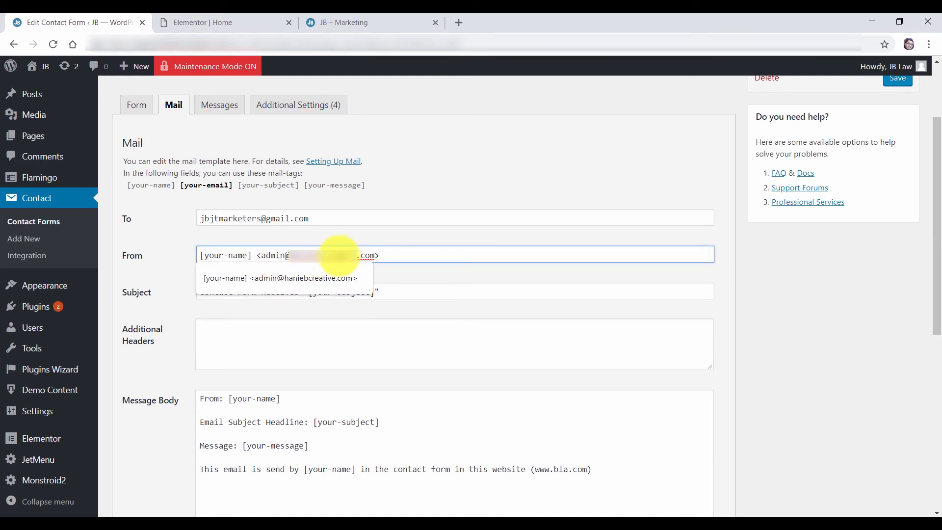
pyautogui.click(392, 257)
pyautogui.click(398, 290)
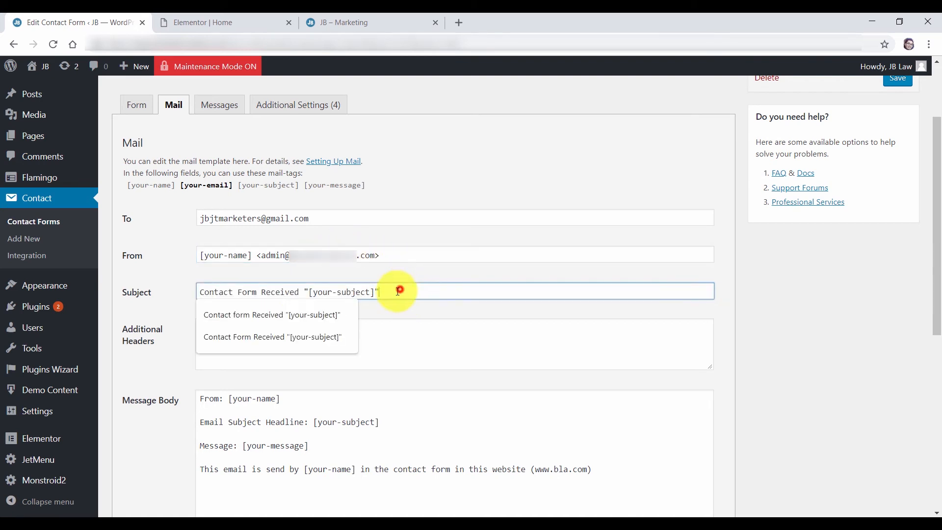
pyautogui.click(430, 336)
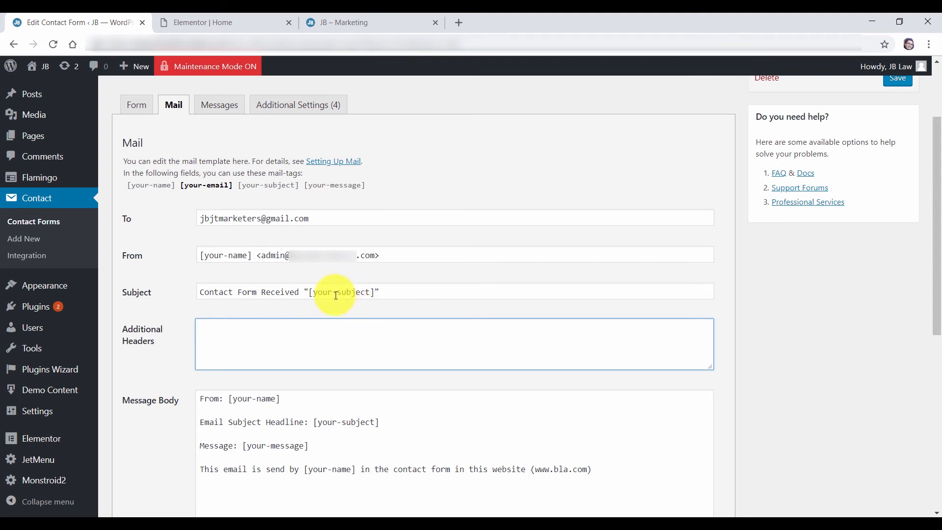
# Check the [your-subject] tag and message body, then view the live contact page's sent notice
pyautogui.moveTo(309, 292); pyautogui.dragTo(376, 295)
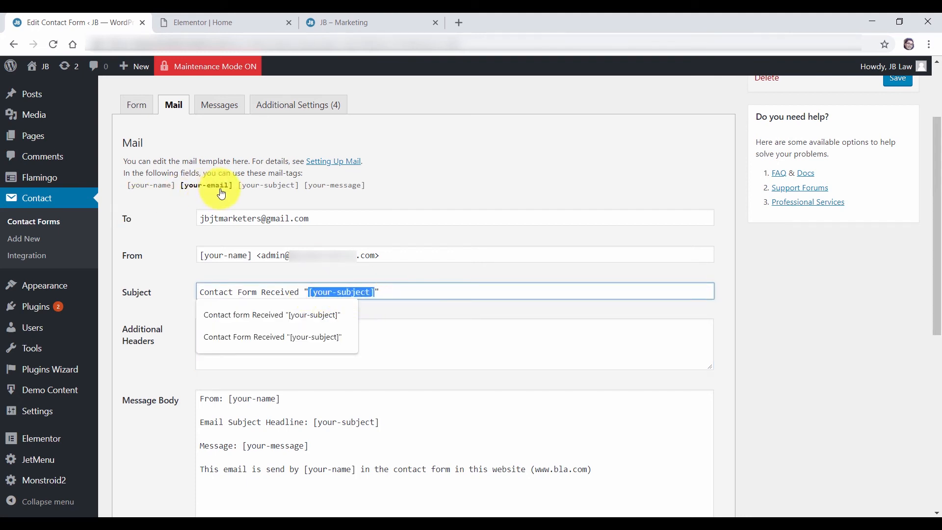
pyautogui.moveTo(240, 188); pyautogui.dragTo(299, 190)
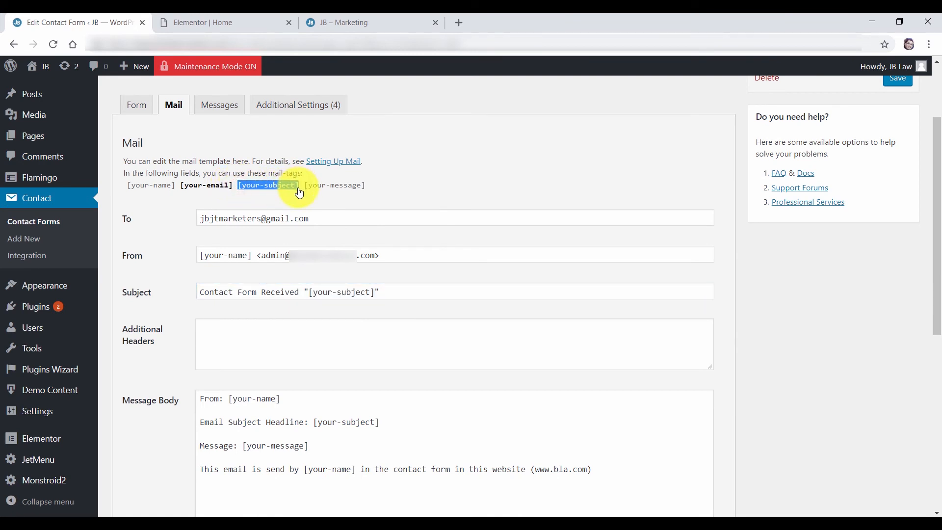
pyautogui.moveTo(310, 293); pyautogui.dragTo(365, 290)
pyautogui.press('Escape')
pyautogui.press('Tab')
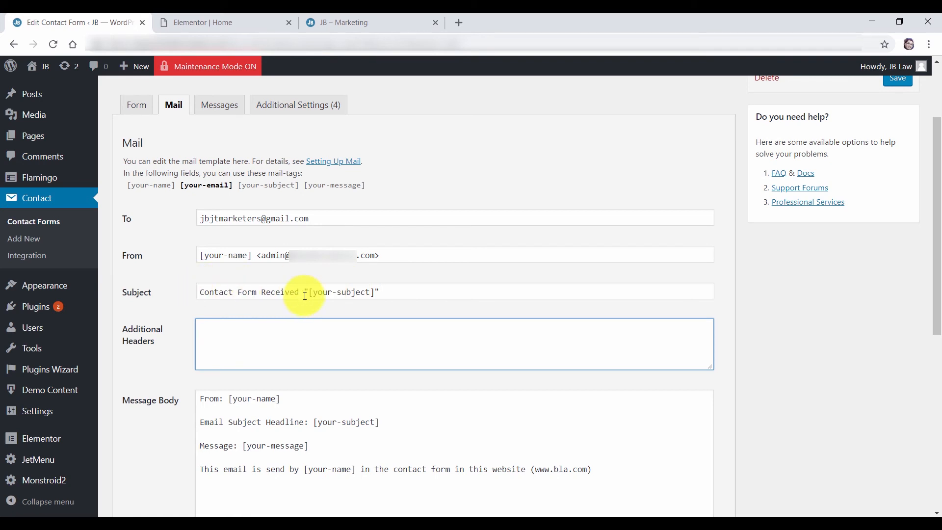
pyautogui.moveTo(938, 159); pyautogui.dragTo(831, 263)
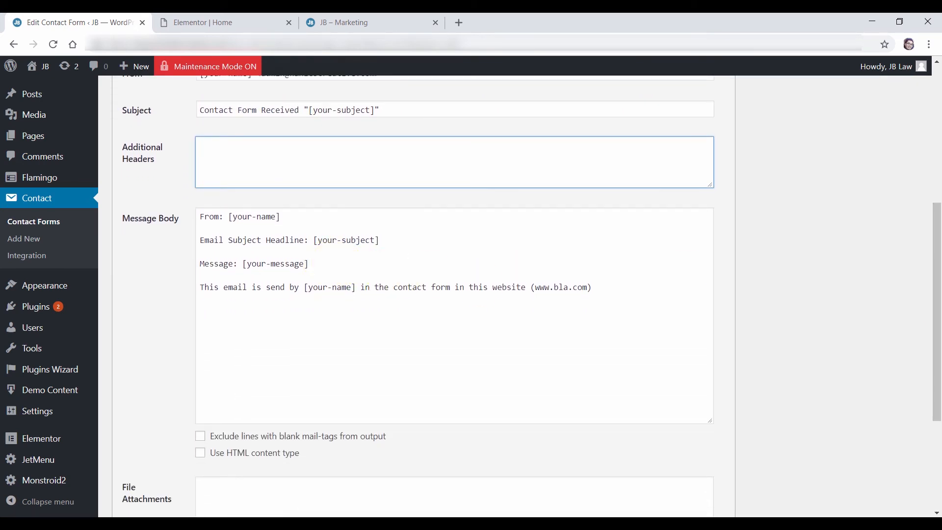
pyautogui.moveTo(932, 305); pyautogui.dragTo(937, 259)
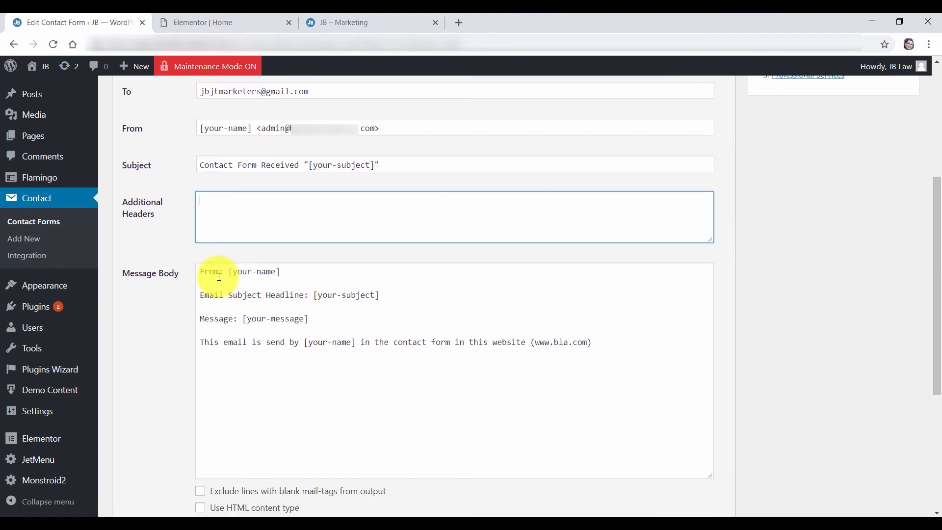
pyautogui.click(214, 297)
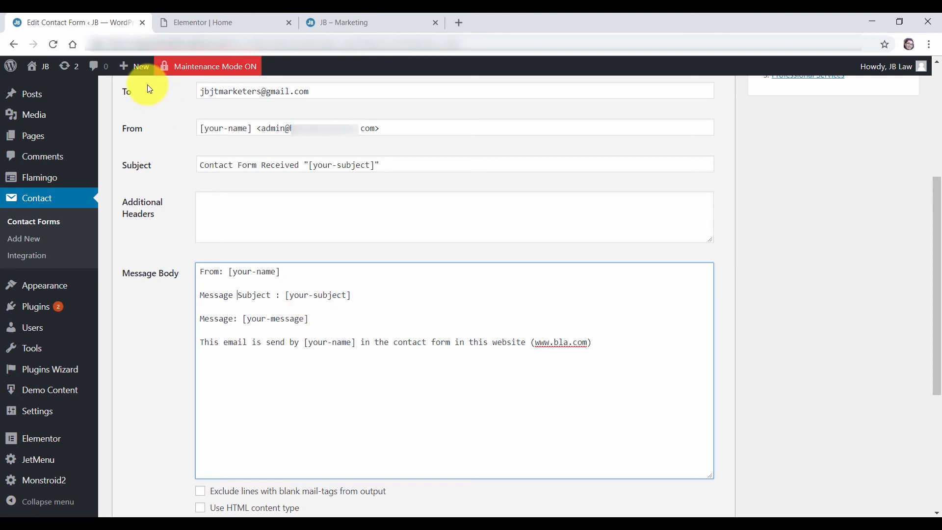
pyautogui.click(326, 22)
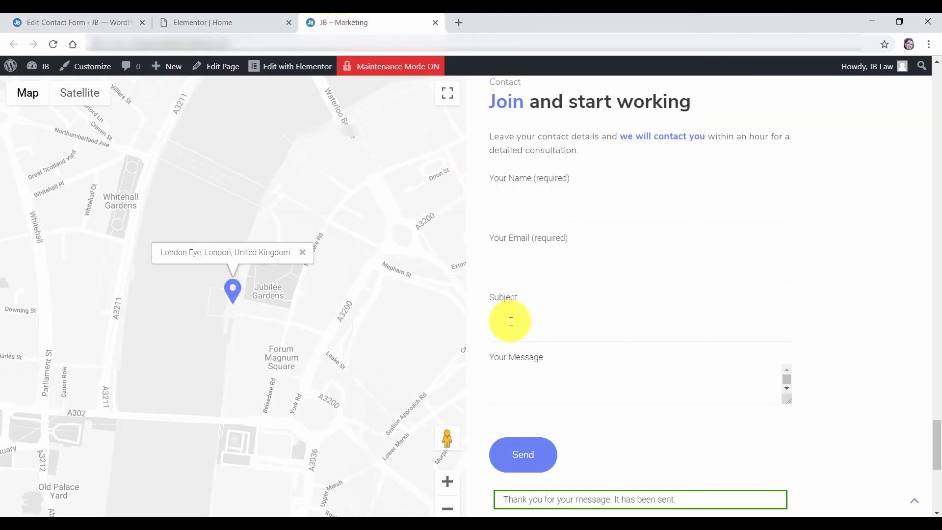
# Return to the Edit Contact Form tab showing Contact form 1's mail template
pyautogui.click(197, 22)
pyautogui.click(98, 23)
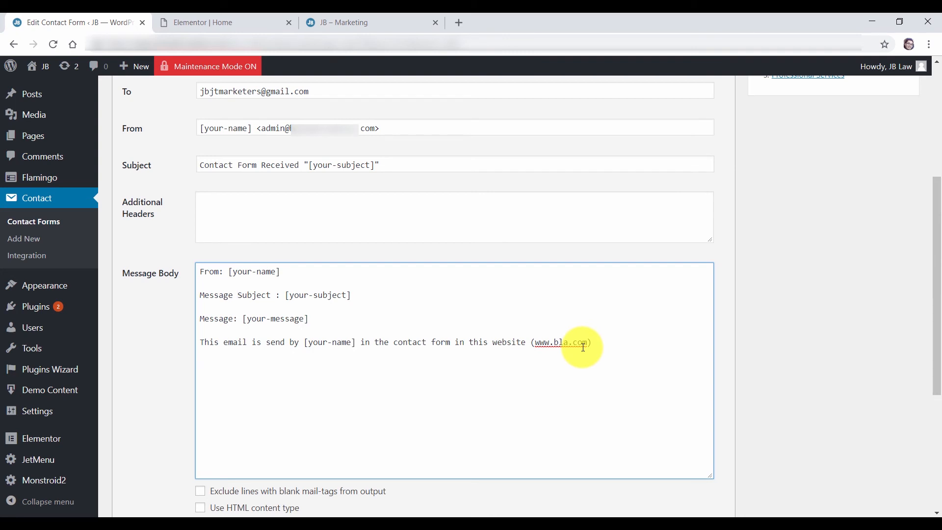
# Save Contact form 1 and show its Messages texts
pyautogui.moveTo(937, 305); pyautogui.dragTo(938, 410)
pyautogui.click(126, 477)
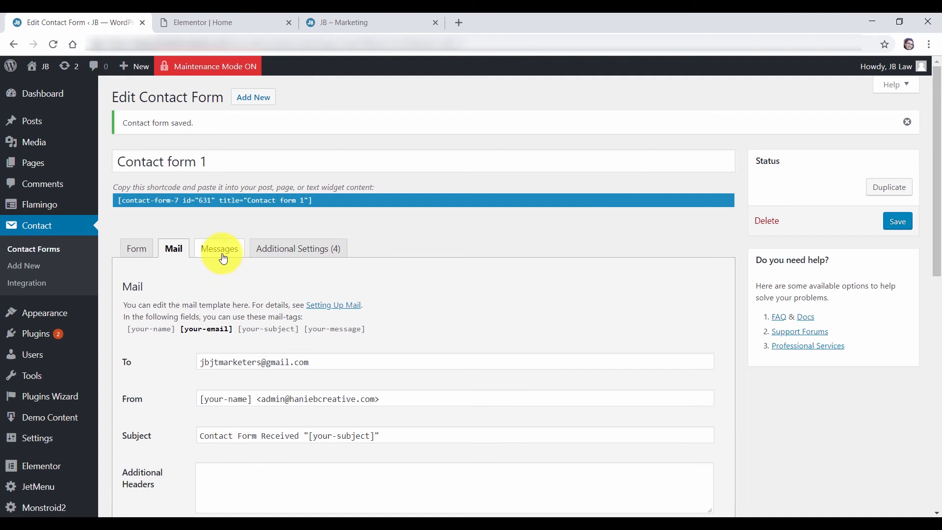
pyautogui.click(223, 258)
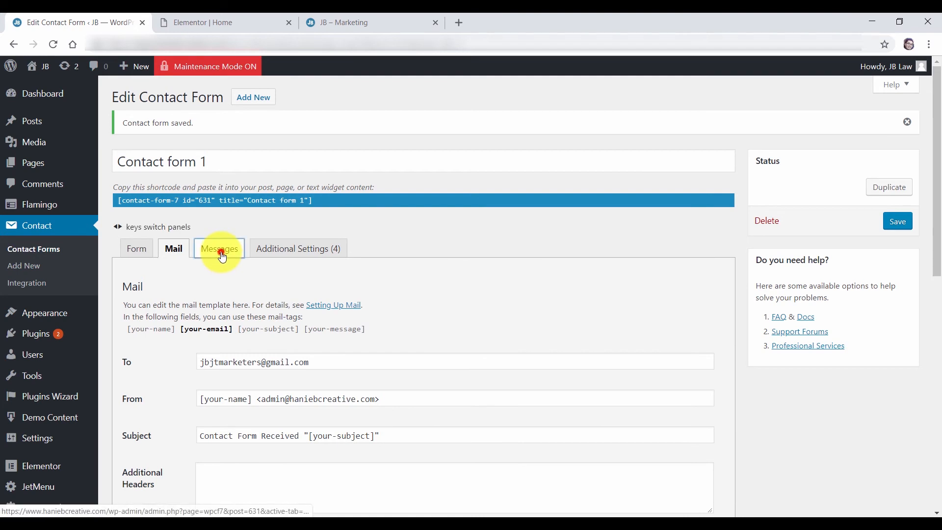
pyautogui.scroll(-2, 174, 187)
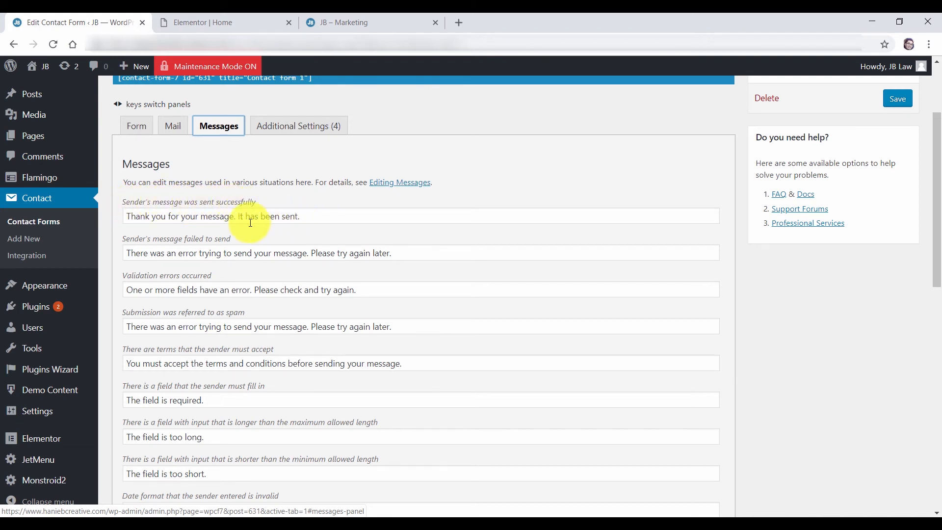
# Review the sent-successfully and send-failed messages, then show the Additional Settings
pyautogui.moveTo(318, 215); pyautogui.dragTo(102, 218)
pyautogui.click(391, 253)
pyautogui.moveTo(387, 291); pyautogui.dragTo(116, 299)
pyautogui.click(245, 250)
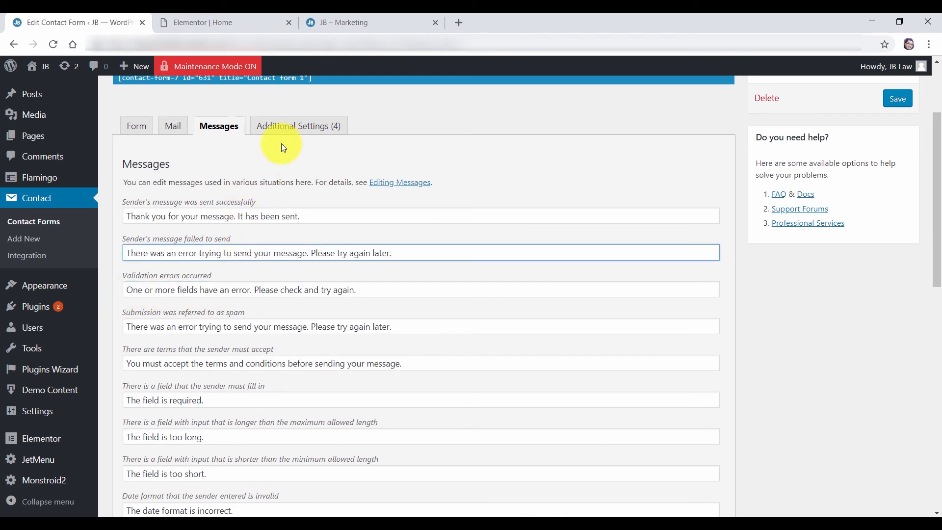
pyautogui.click(284, 127)
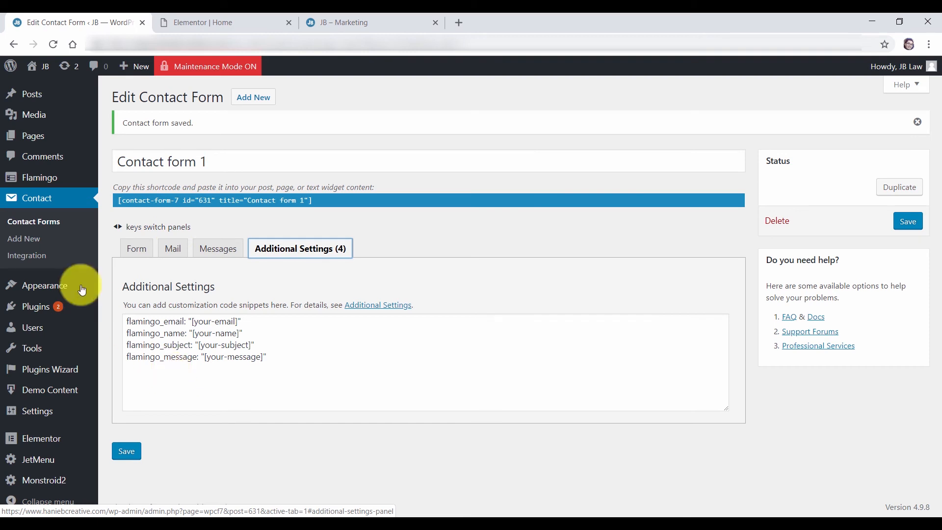
# Review the four flamingo_ lines ([your-email], [your-name], [your-subject], [your-message]) and save again
pyautogui.moveTo(49, 181)
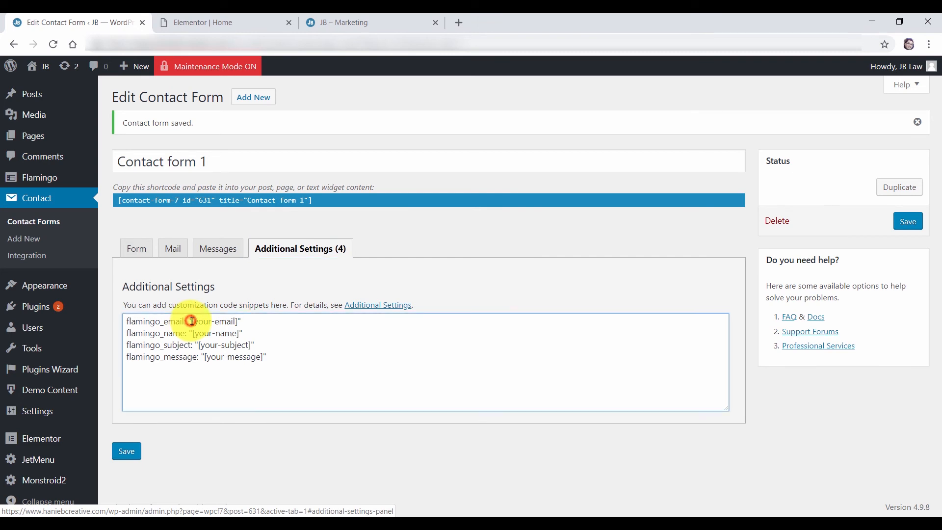
pyautogui.moveTo(191, 322); pyautogui.dragTo(237, 322)
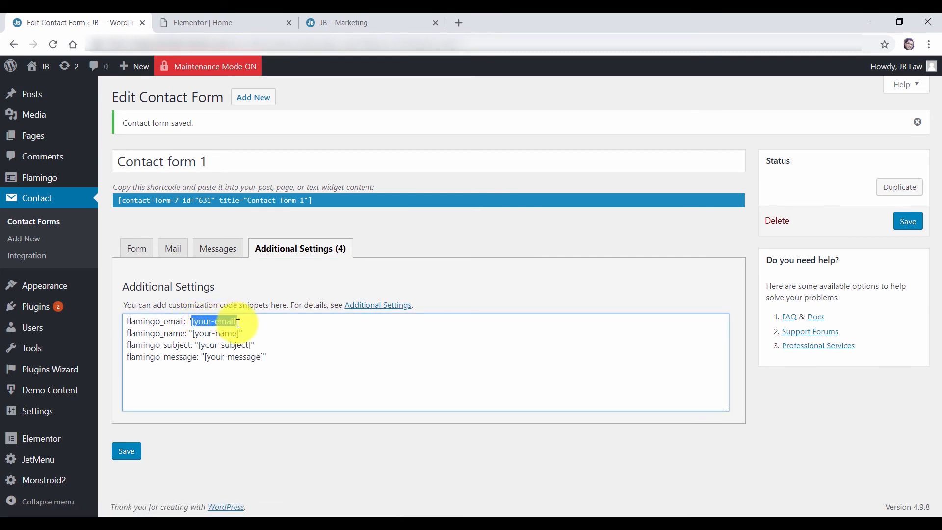
pyautogui.moveTo(193, 333); pyautogui.dragTo(252, 346)
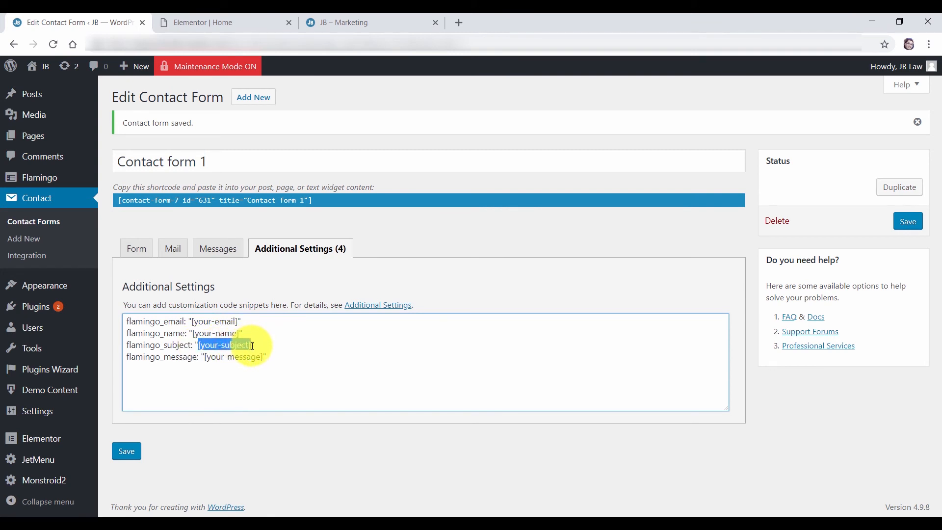
pyautogui.moveTo(205, 357); pyautogui.dragTo(263, 355)
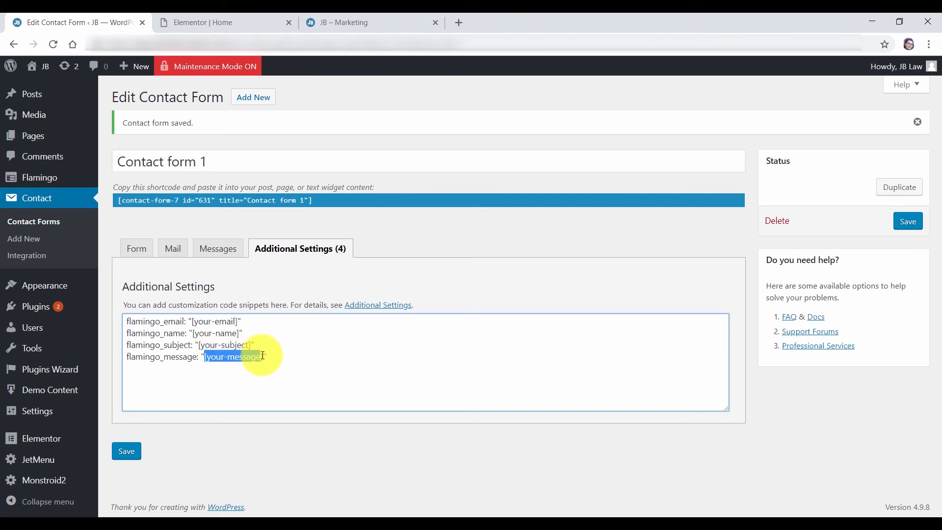
pyautogui.click(286, 365)
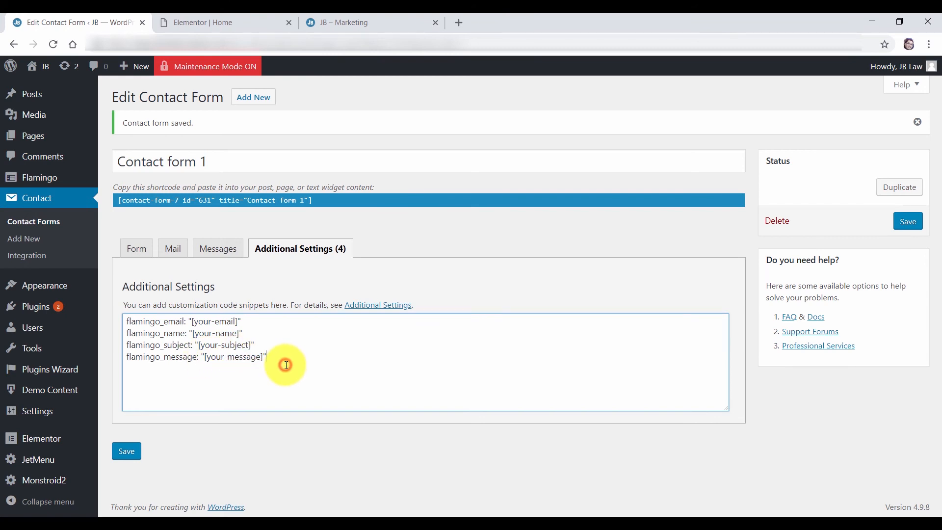
pyautogui.moveTo(333, 370); pyautogui.dragTo(108, 319)
pyautogui.click(337, 361)
pyautogui.click(129, 449)
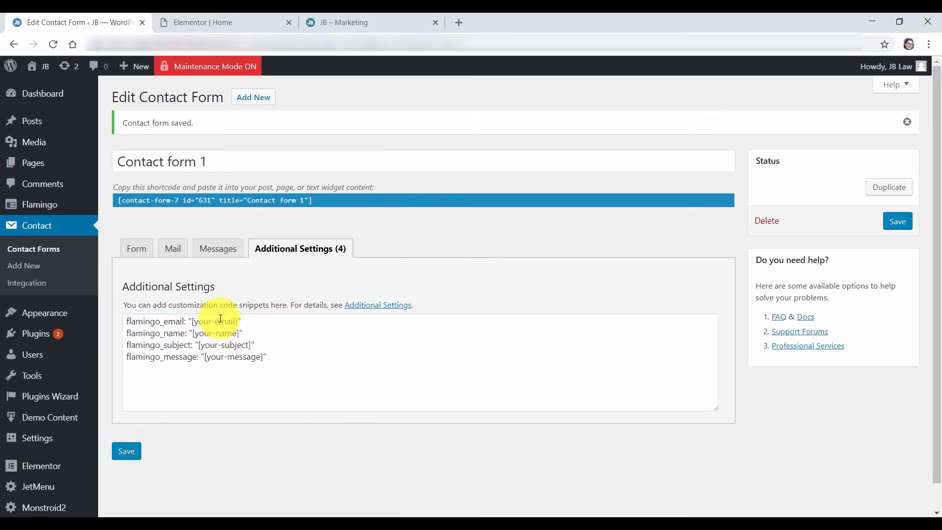
# Open Contact Form 7's Integration page, check the live contact page, and open google.com/recaptcha in a background tab
pyautogui.click(39, 284)
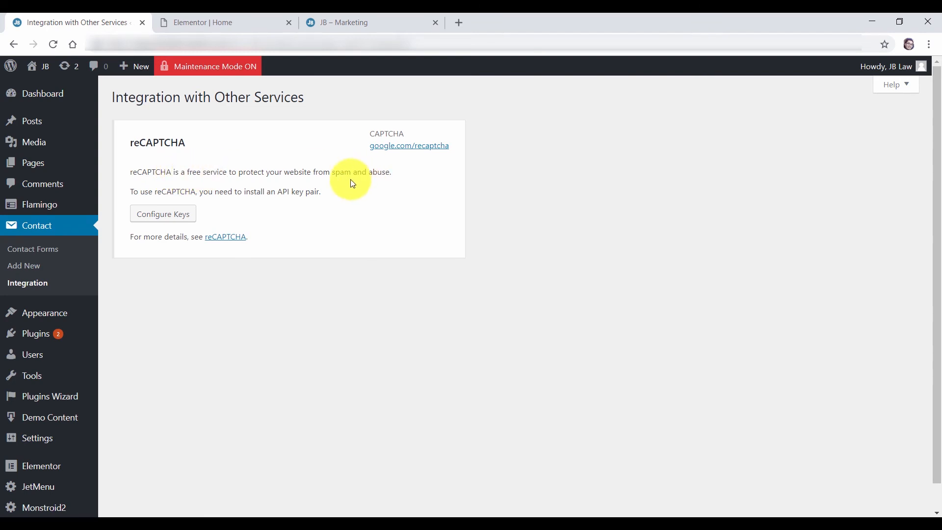
pyautogui.click(357, 22)
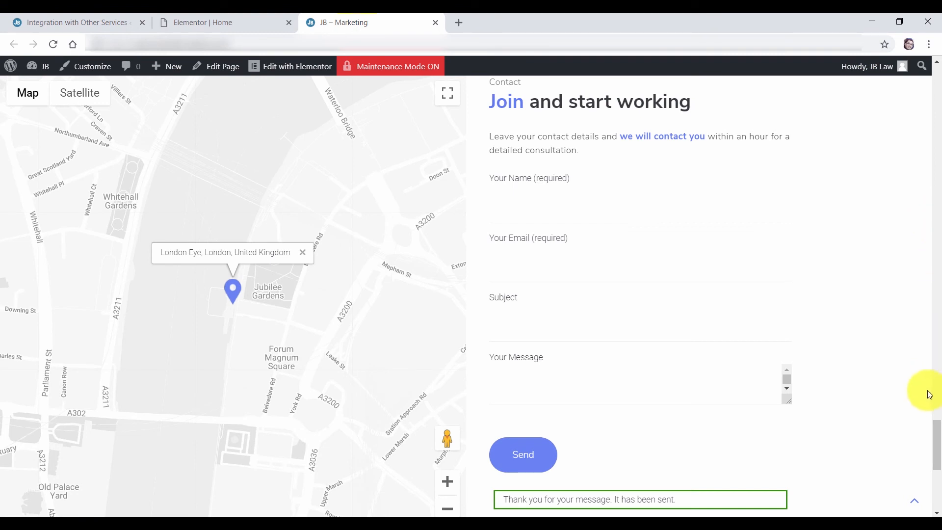
pyautogui.scroll(-2, 934, 441)
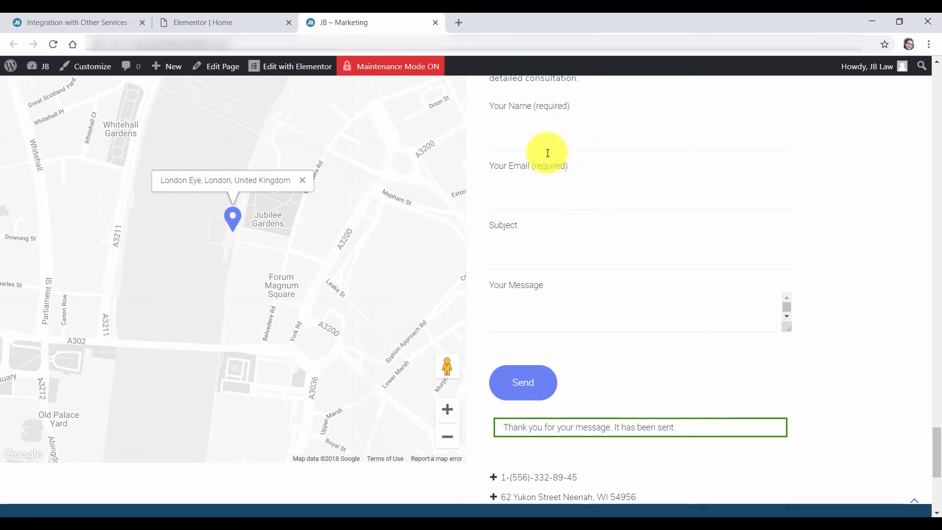
pyautogui.click(96, 25)
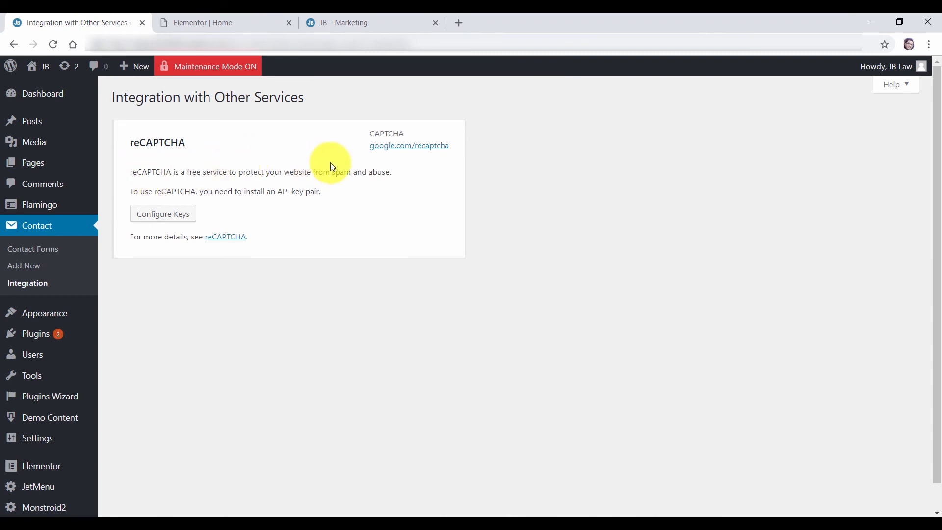
pyautogui.middleClick(399, 147)
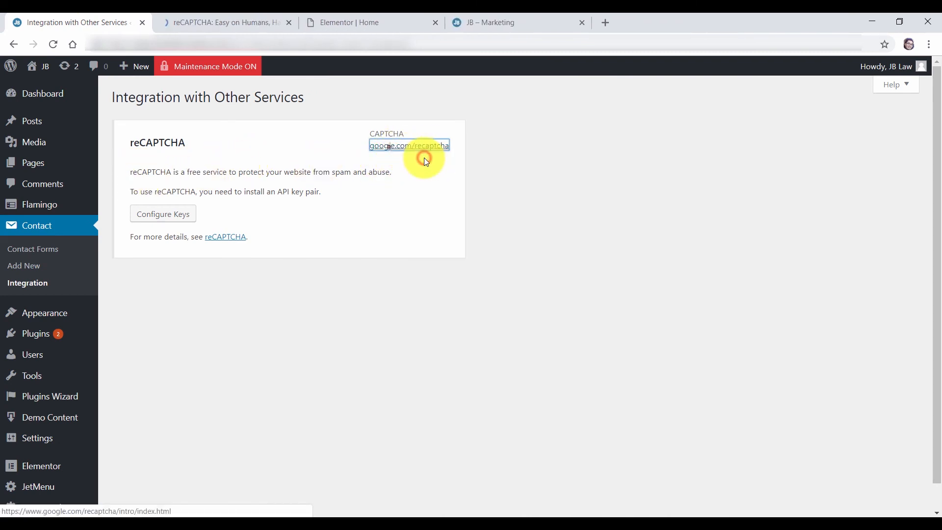
# In the reCAPTCHA admin console, start a new site labelled Contact_test
pyautogui.click(224, 25)
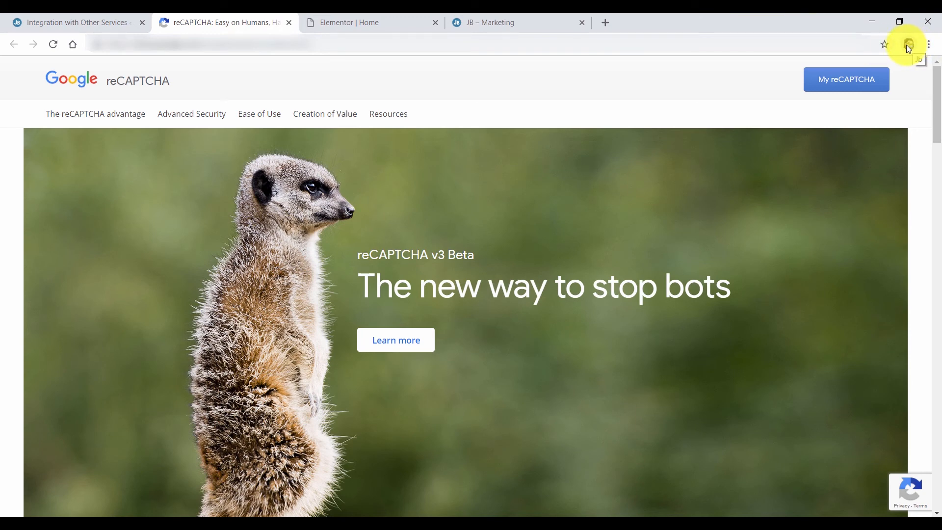
pyautogui.click(845, 84)
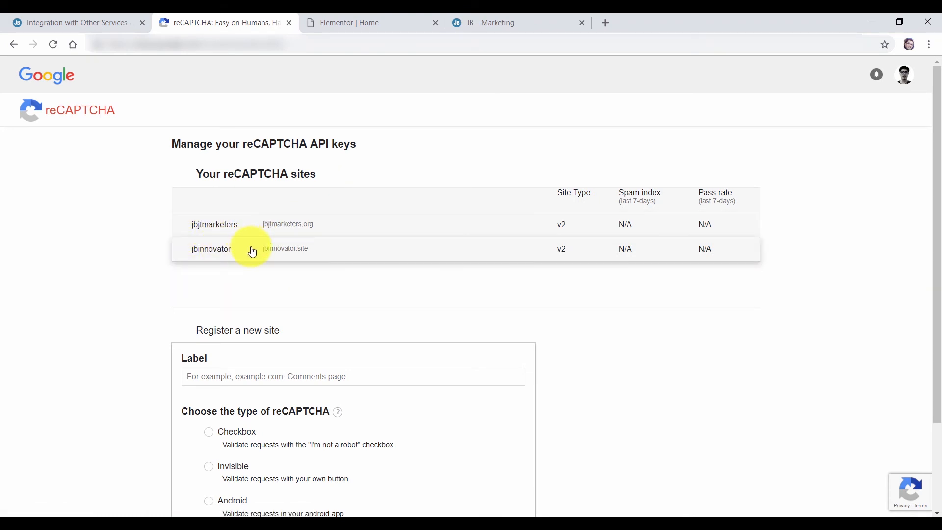
pyautogui.moveTo(933, 172); pyautogui.dragTo(932, 261)
pyautogui.click(221, 266)
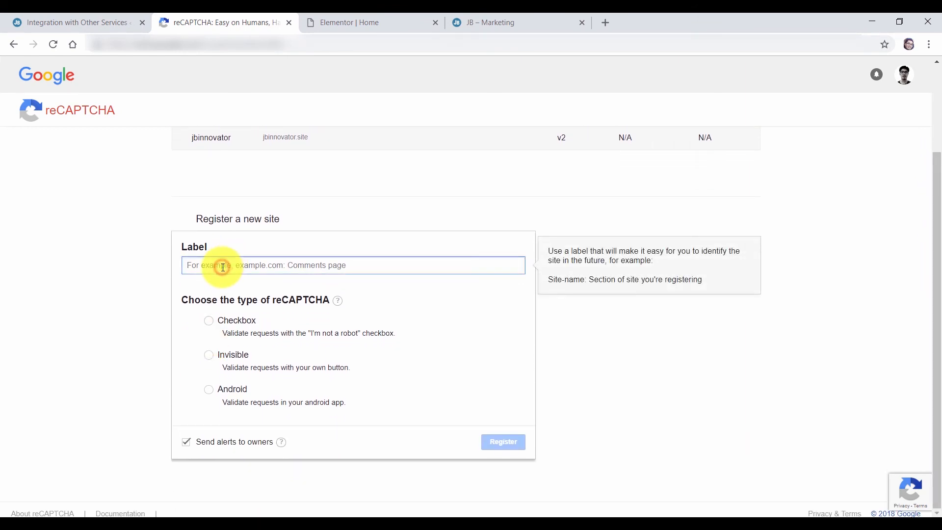
pyautogui.write('Contact_test')
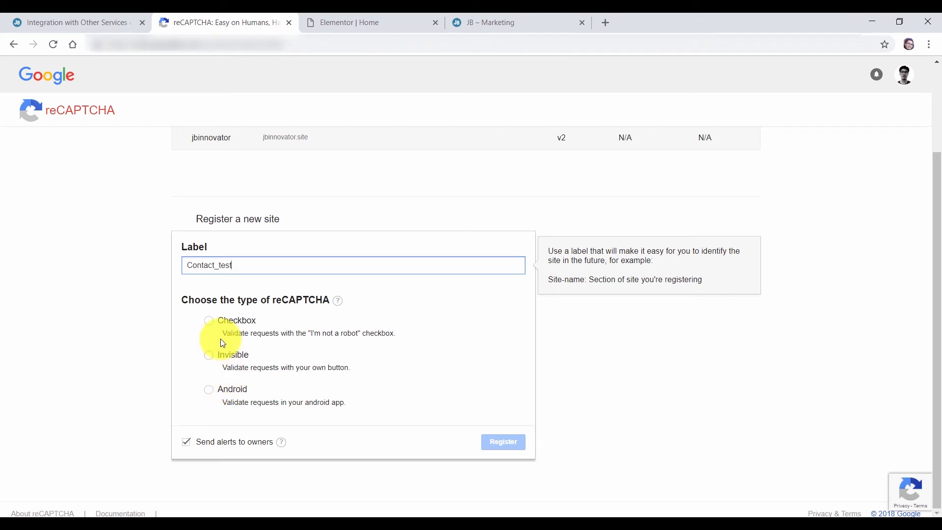
# Choose the Checkbox type, add domainname.com as the domain, and accept the Terms of Service
pyautogui.click(210, 320)
pyautogui.scroll(-4, 270, 329)
pyautogui.click(186, 285)
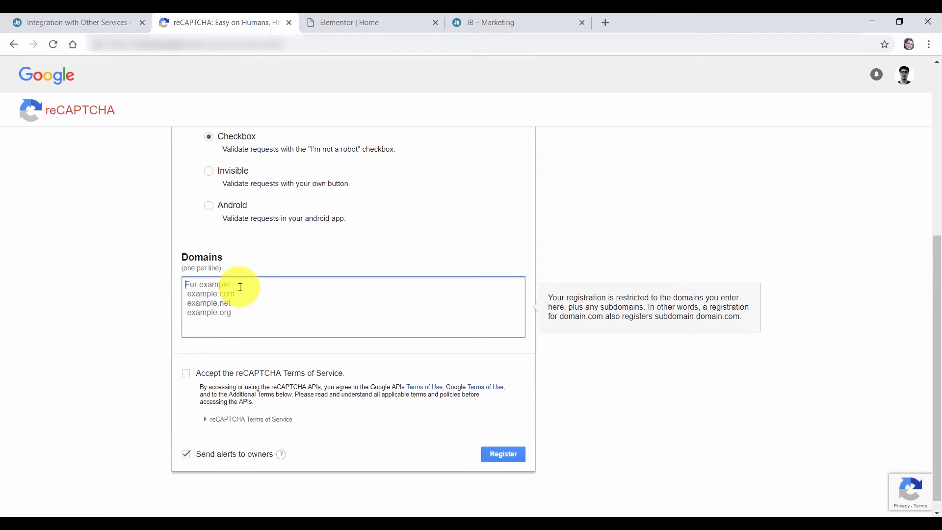
pyautogui.write('domainname.com')
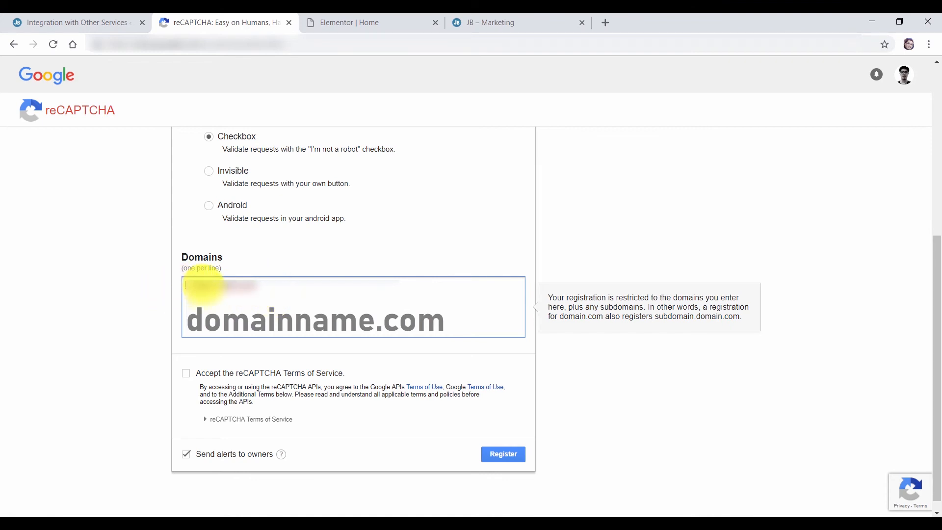
pyautogui.click(680, 193)
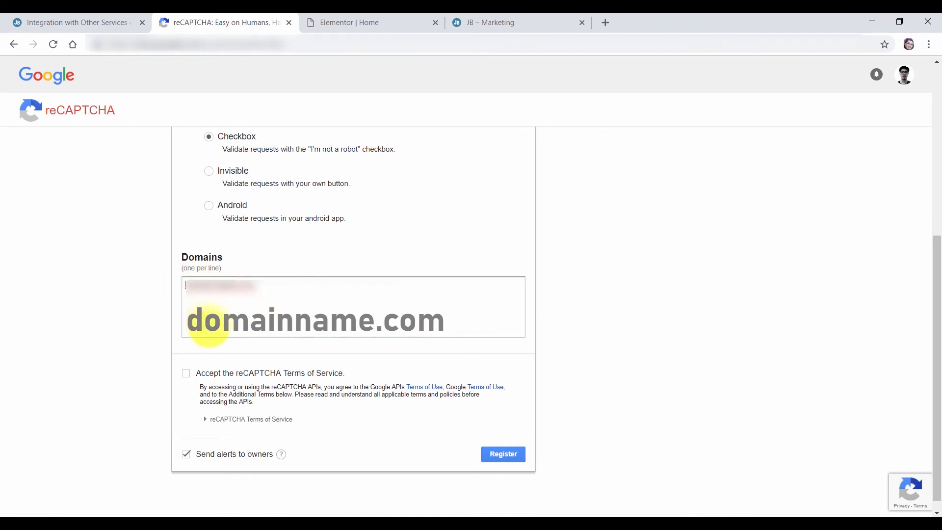
pyautogui.click(186, 373)
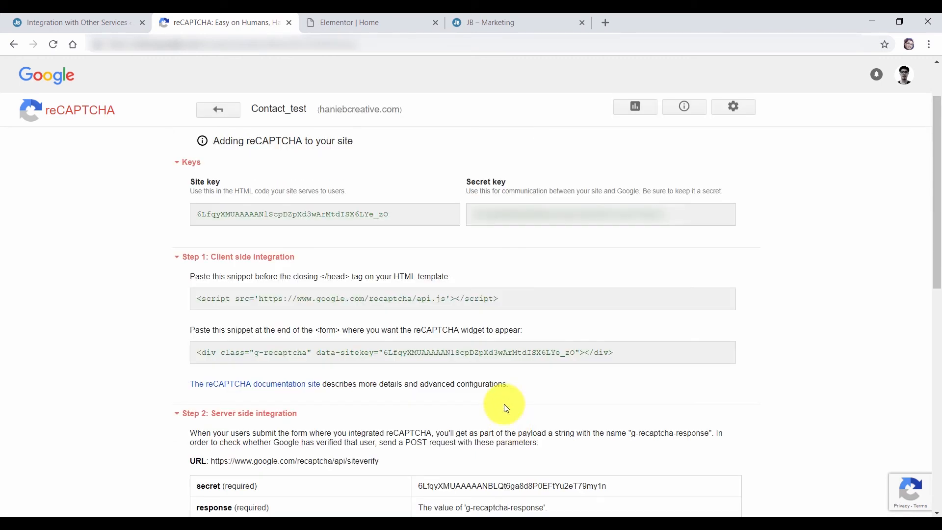
# Copy the reCAPTCHA site key into Contact Form 7's Site Key field
pyautogui.scroll(-4, 406, 309)
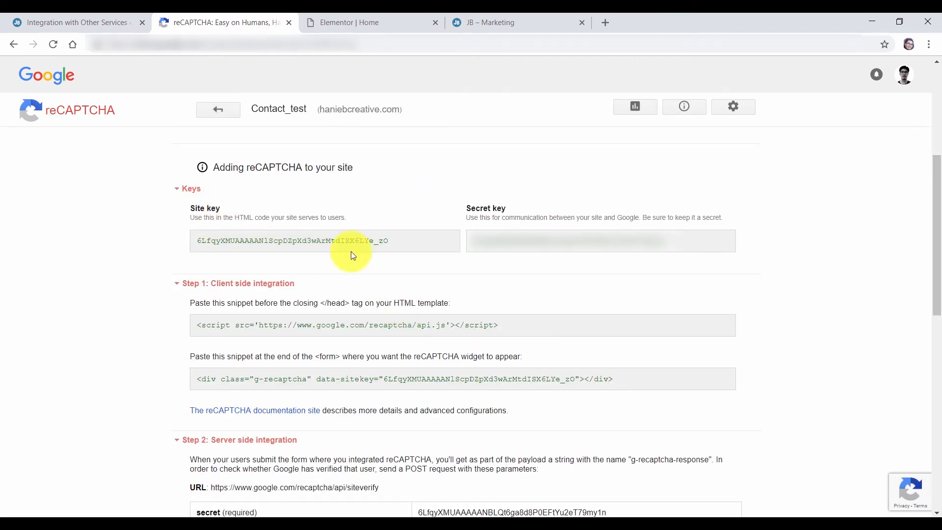
pyautogui.moveTo(414, 241); pyautogui.dragTo(227, 244)
pyautogui.rightClick(216, 242)
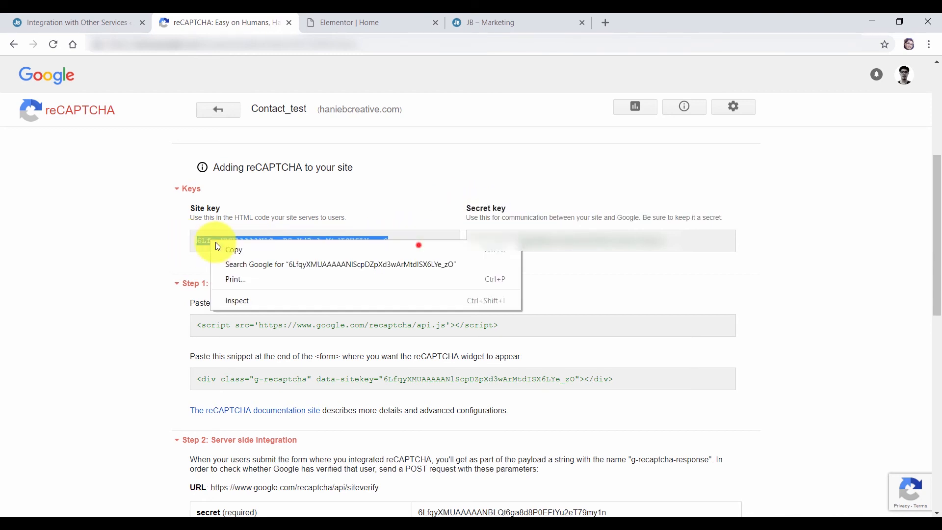
pyautogui.click(240, 253)
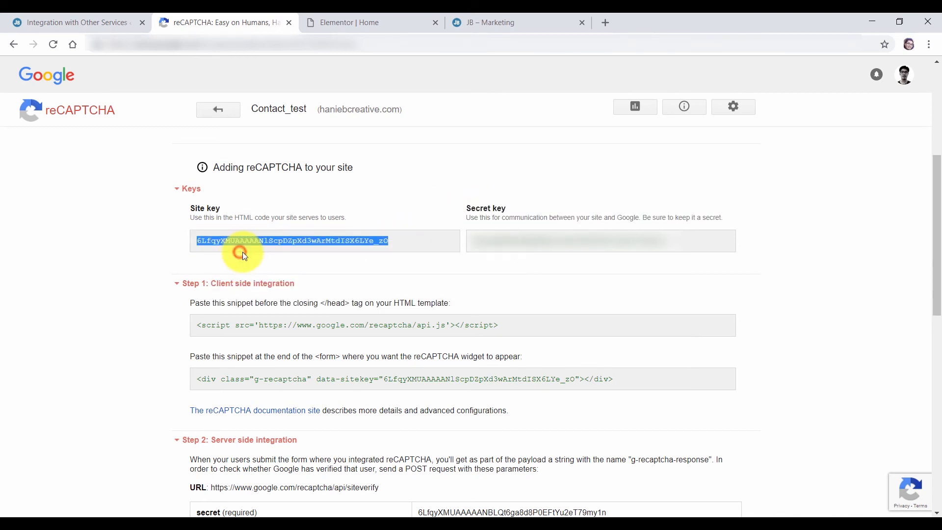
pyautogui.click(95, 22)
pyautogui.click(166, 215)
pyautogui.click(246, 196)
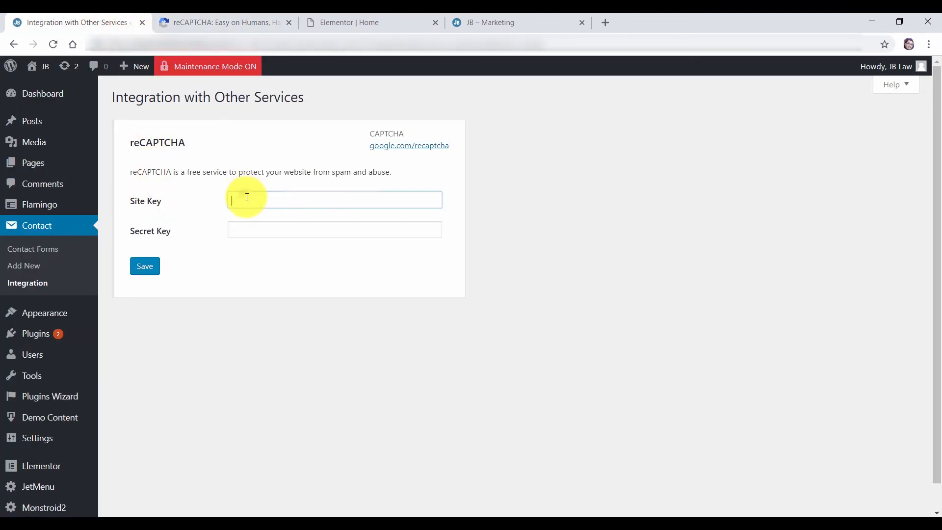
pyautogui.rightClick(246, 196)
pyautogui.click(295, 294)
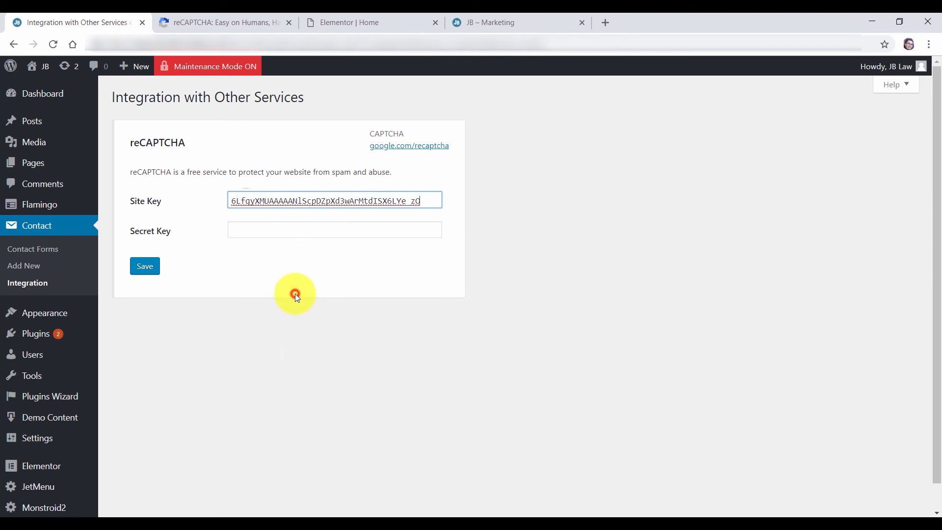
# Paste the reCAPTCHA secret key into the Secret Key field and save the integration
pyautogui.click(237, 21)
pyautogui.moveTo(666, 240); pyautogui.dragTo(474, 239)
pyautogui.rightClick(492, 243)
pyautogui.click(518, 253)
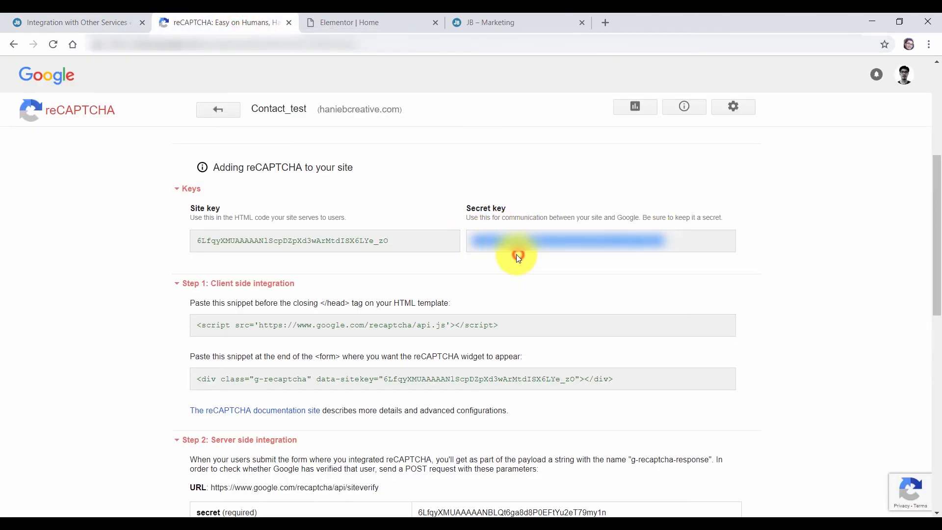
pyautogui.click(90, 21)
pyautogui.rightClick(236, 229)
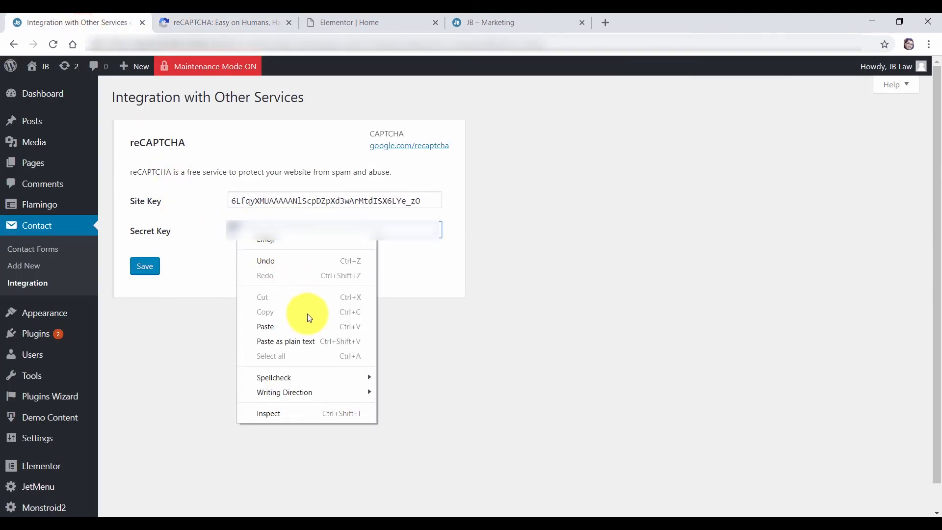
pyautogui.click(270, 325)
pyautogui.click(145, 266)
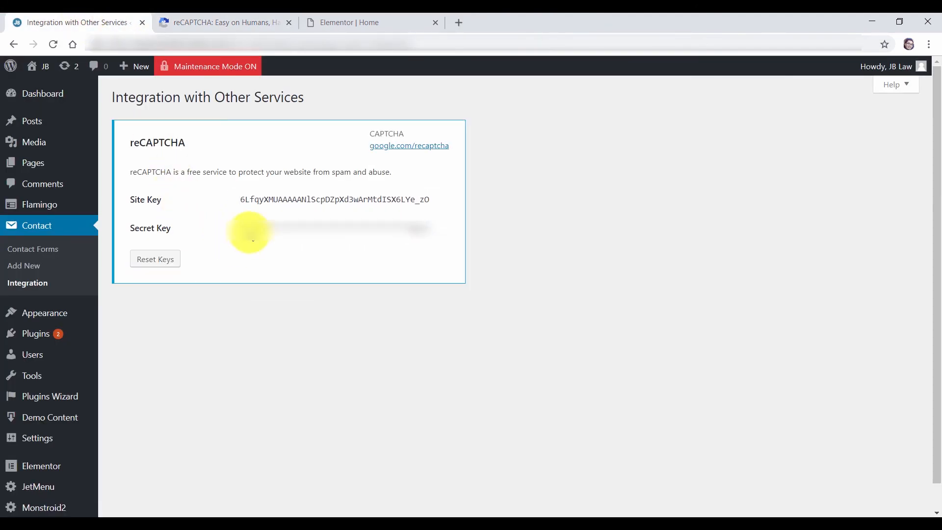
pyautogui.click(45, 254)
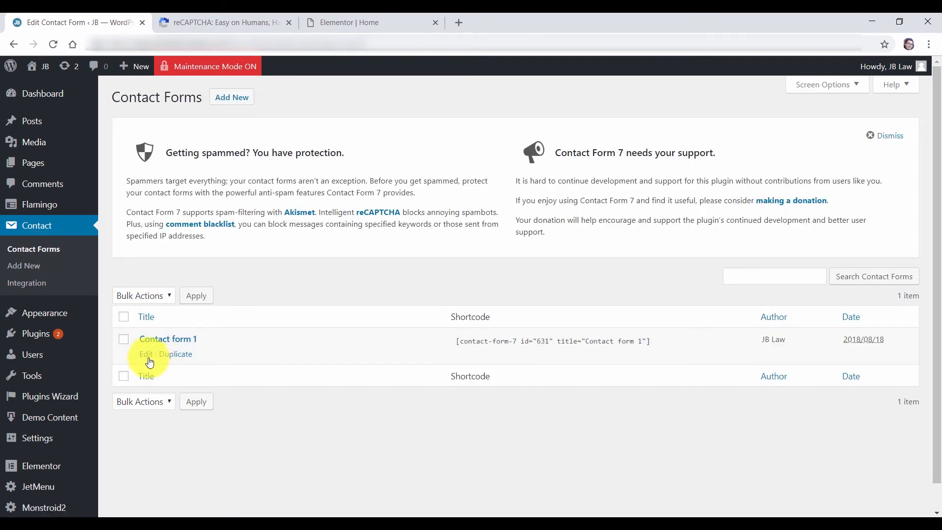
# Insert a [recaptcha] tag below the [submit "Send"] line in Contact form 1 and save the form
pyautogui.click(146, 356)
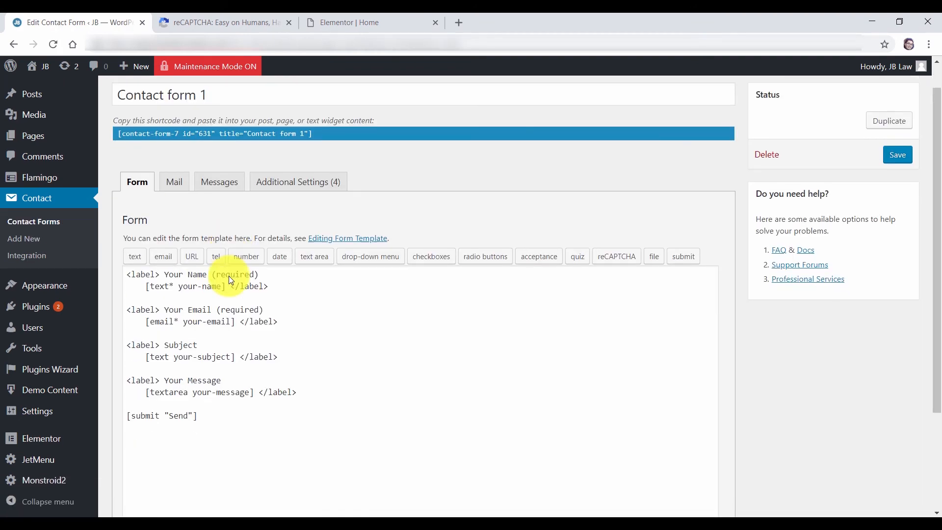
pyautogui.scroll(-2, 229, 276)
pyautogui.click(143, 337)
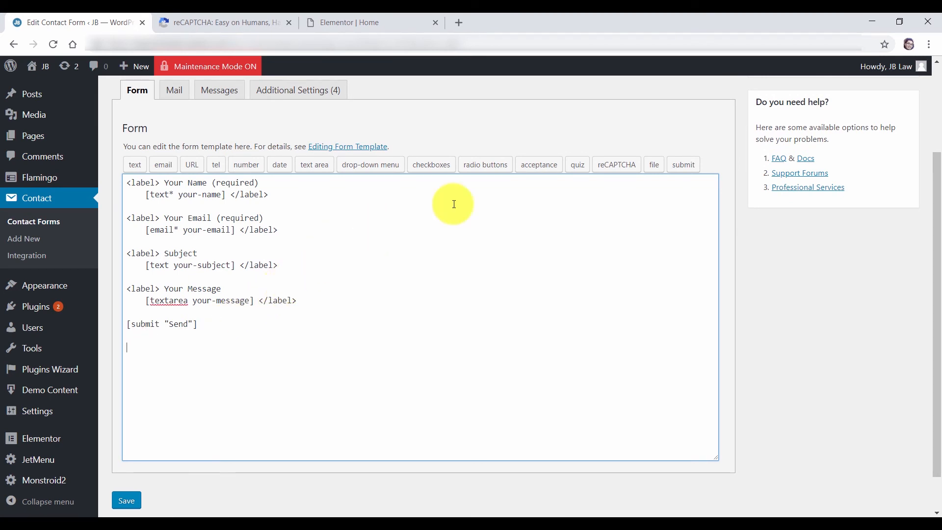
pyautogui.click(620, 167)
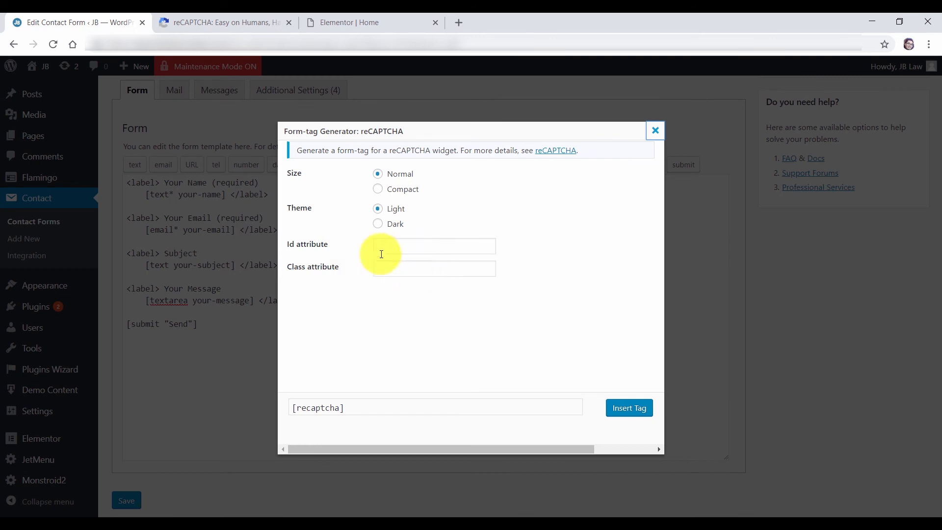
pyautogui.click(630, 409)
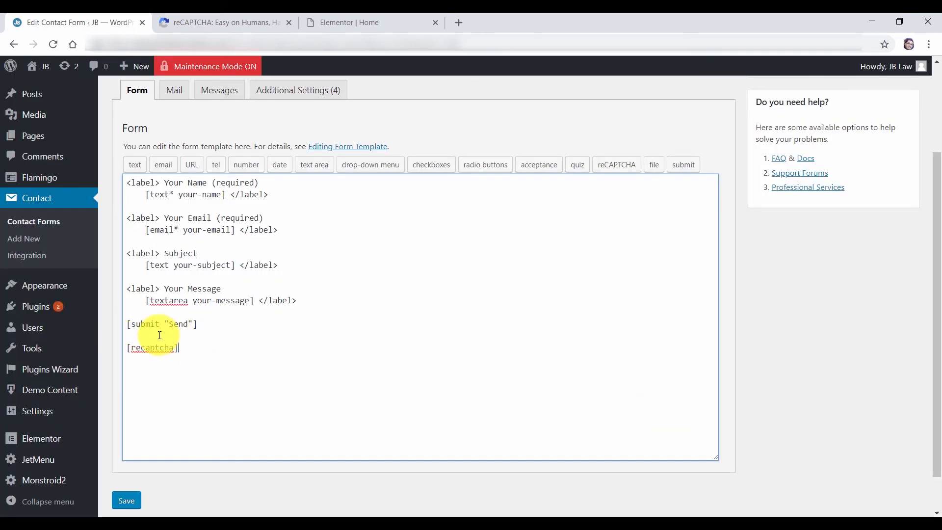
pyautogui.click(126, 501)
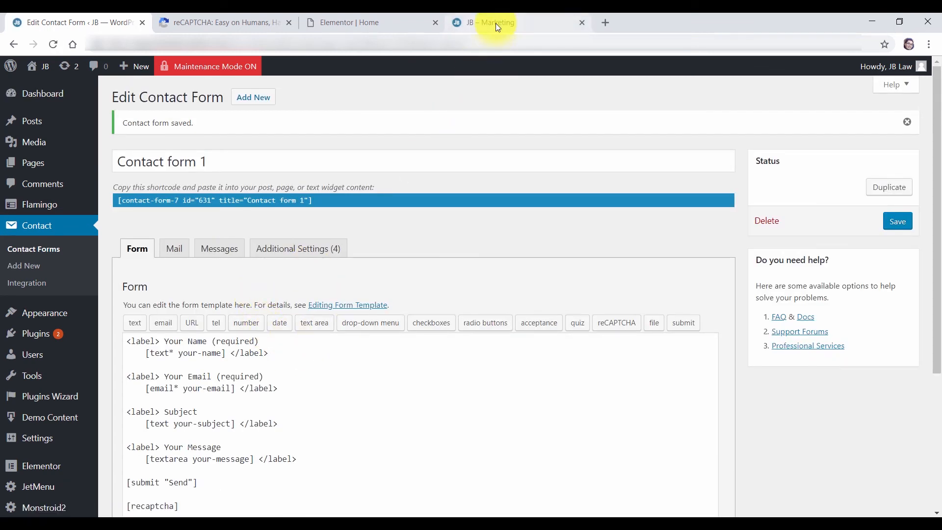
pyautogui.click(496, 22)
# Reload the live Marketing site and scroll to the contact form
pyautogui.click(53, 44)
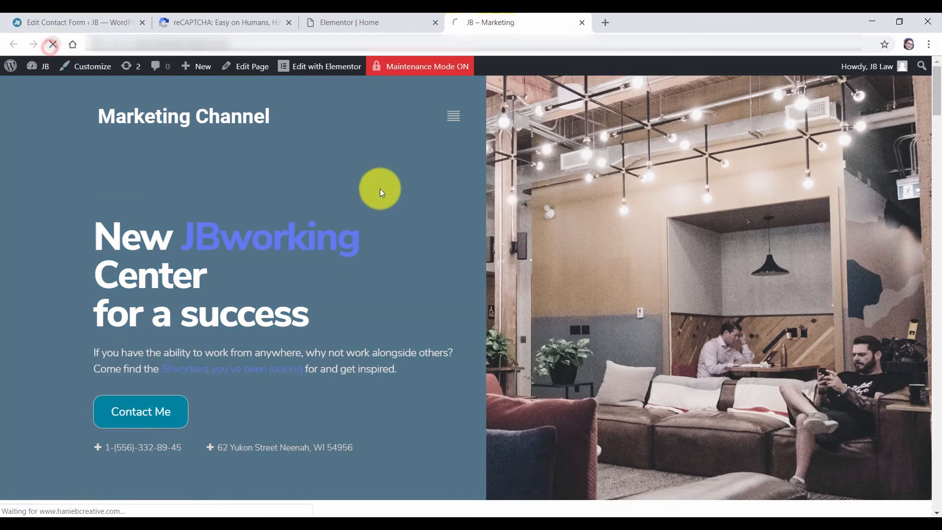
pyautogui.moveTo(935, 81); pyautogui.dragTo(938, 448)
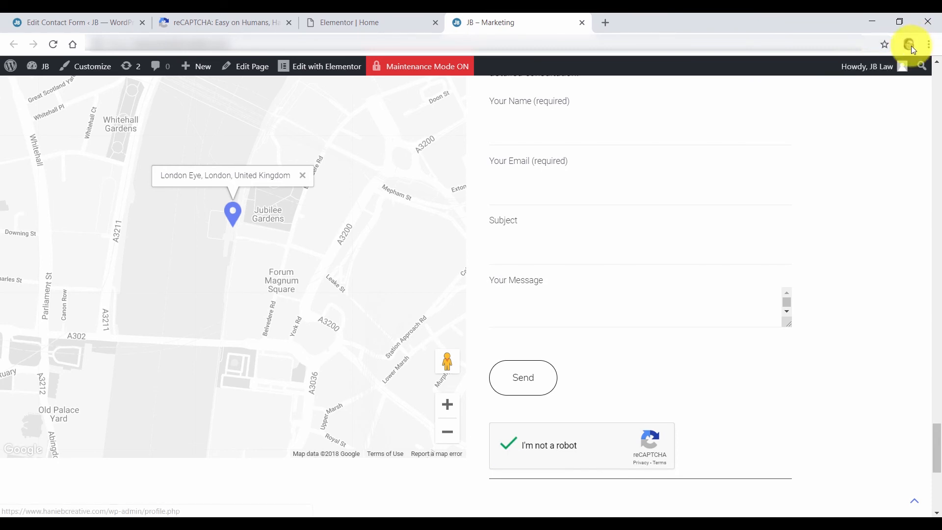
pyautogui.scroll(2, 938, 446)
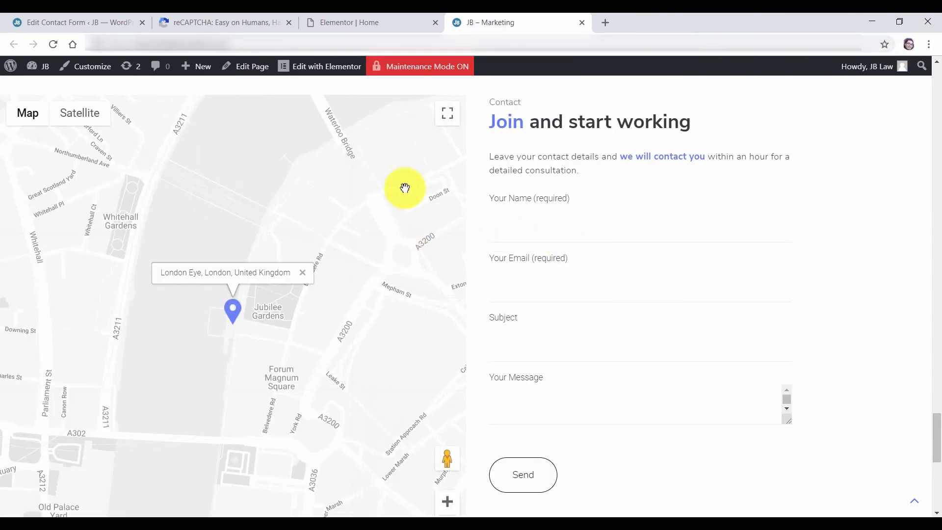
# Fill in the contact form's name and other fields with subject 'This is a test subject', and send it
pyautogui.click(519, 237)
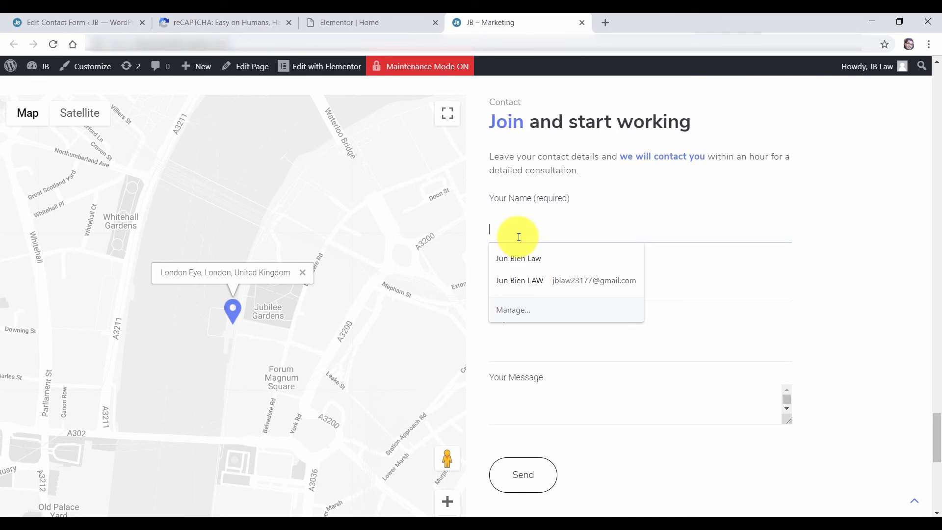
pyautogui.write('JB LA')
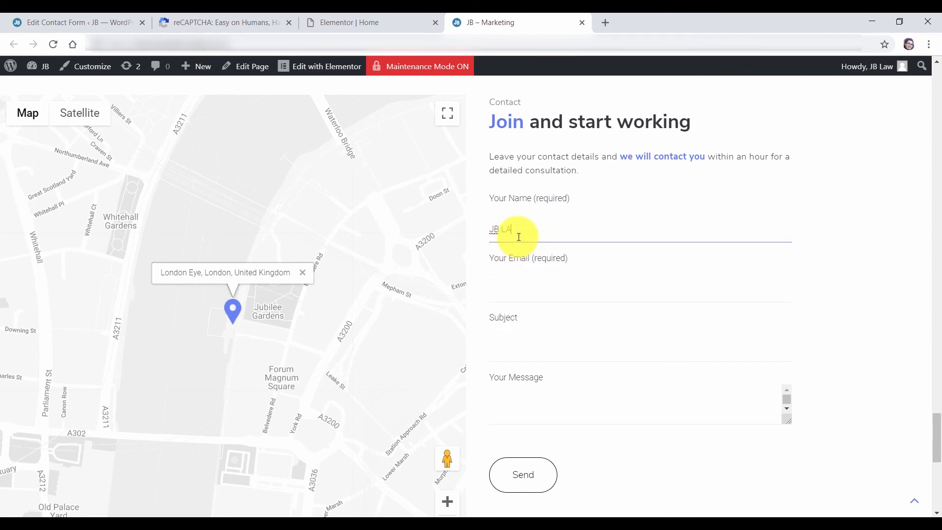
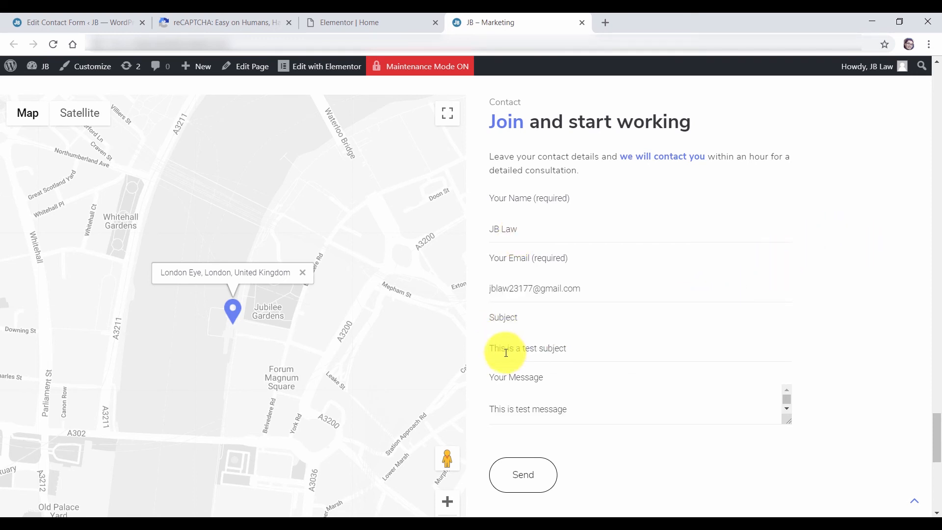
pyautogui.click(498, 479)
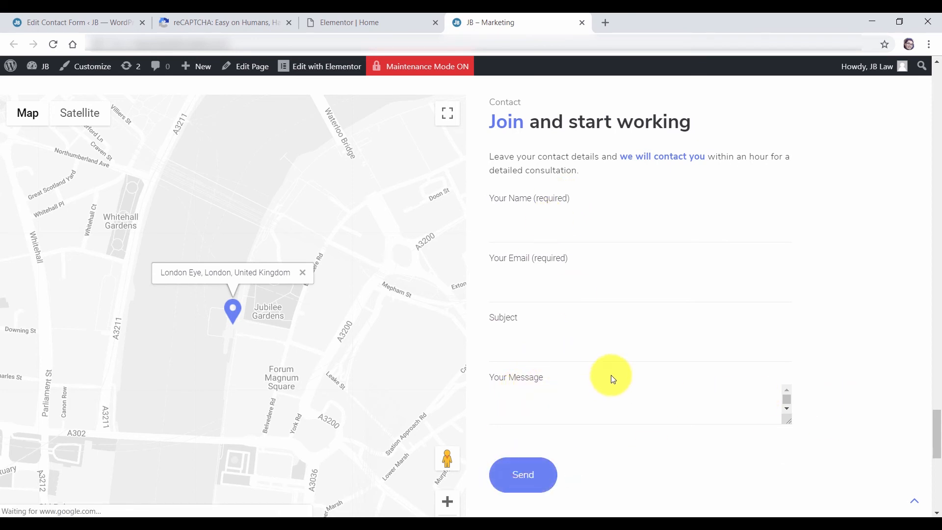
pyautogui.scroll(-3, 608, 383)
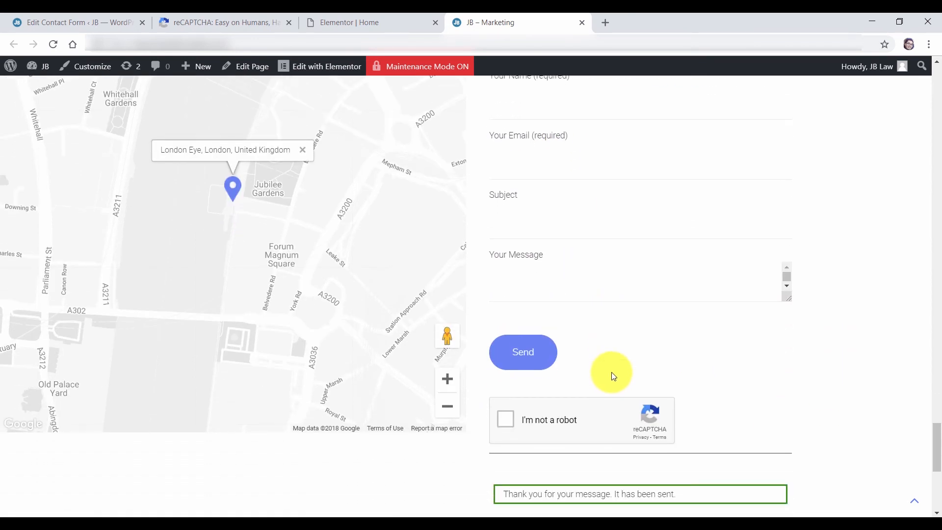
pyautogui.scroll(-1, 610, 375)
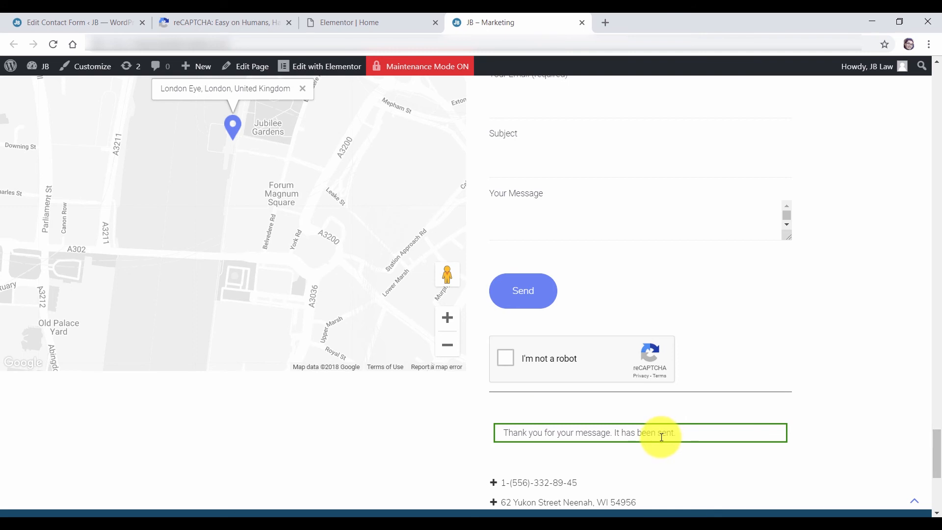
pyautogui.click(607, 24)
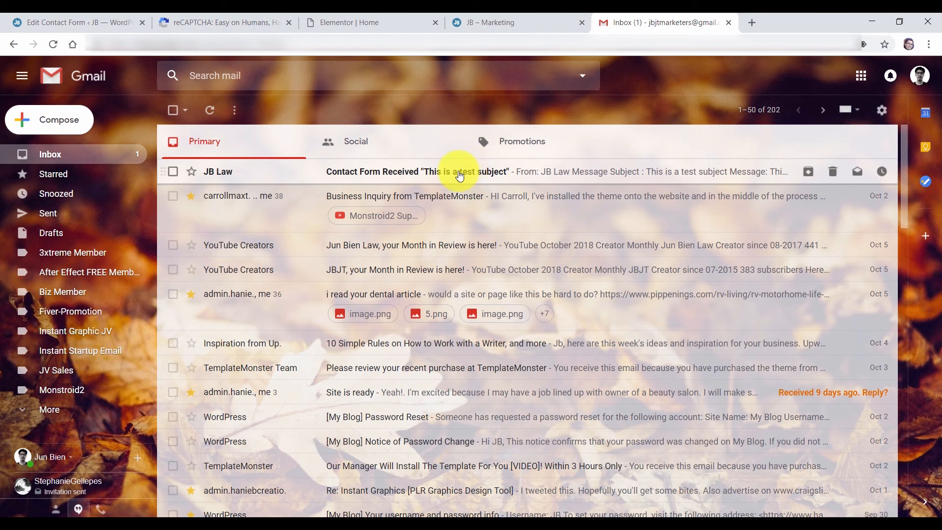
# Open the 'Contact Form Received' email in the Gmail inbox
pyautogui.click(54, 411)
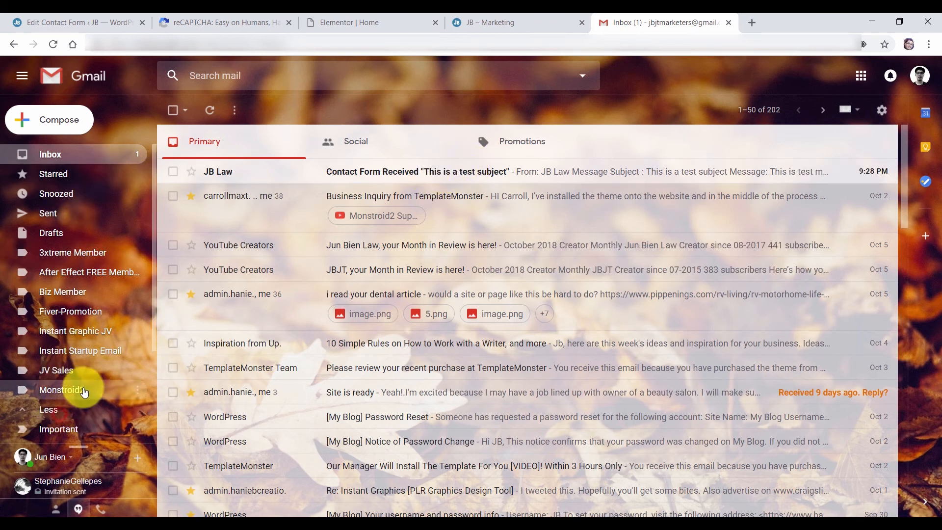
pyautogui.scroll(-2, 86, 383)
pyautogui.scroll(-1, 93, 382)
pyautogui.scroll(4, 66, 369)
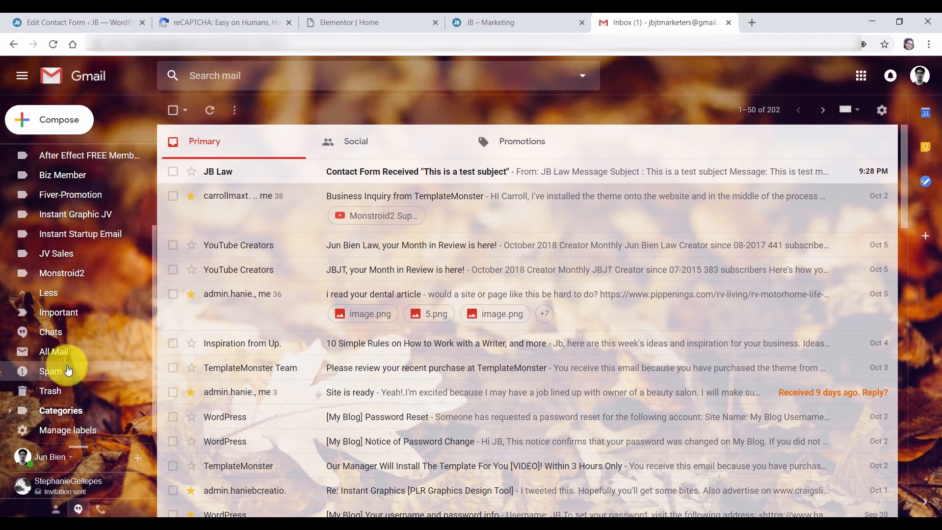
pyautogui.click(383, 177)
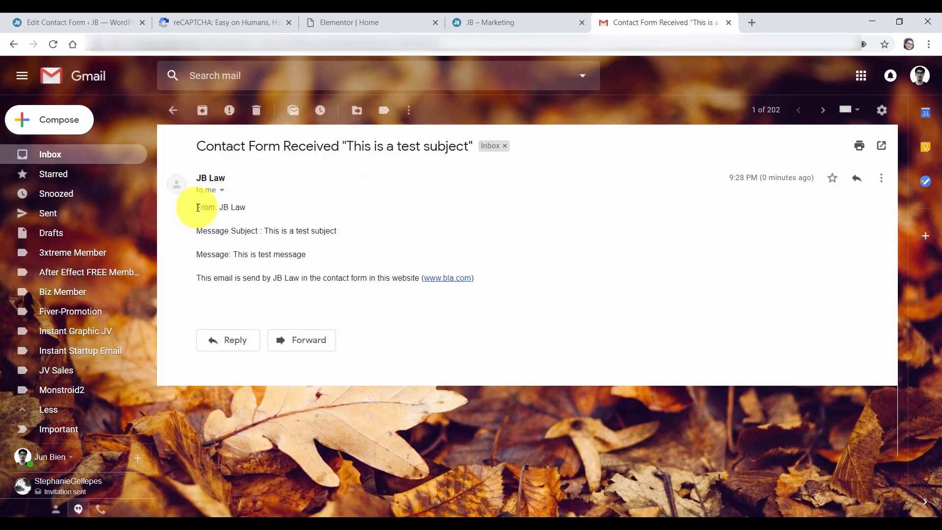
# Highlight the submitted subject, the 'This is test message' text and the sender name to verify them
pyautogui.moveTo(224, 208); pyautogui.dragTo(334, 232)
pyautogui.click(231, 230)
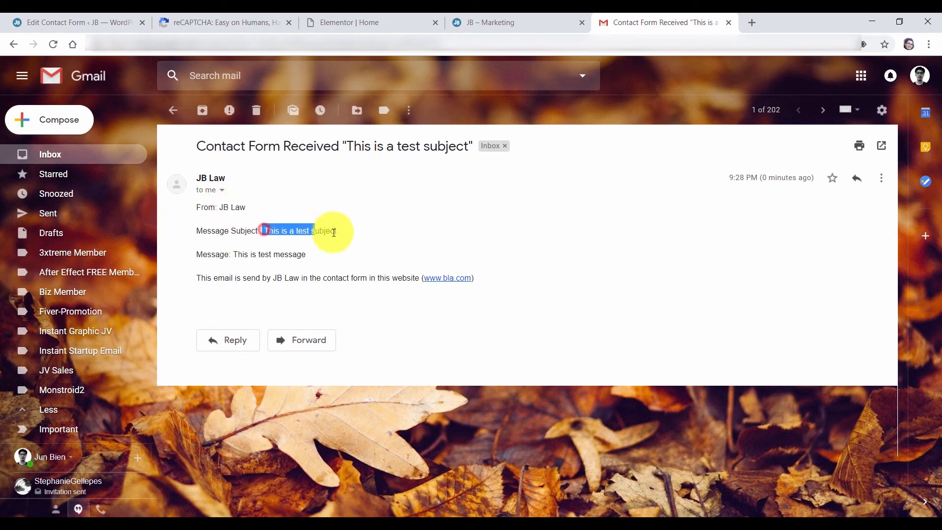
pyautogui.moveTo(233, 254); pyautogui.dragTo(313, 256)
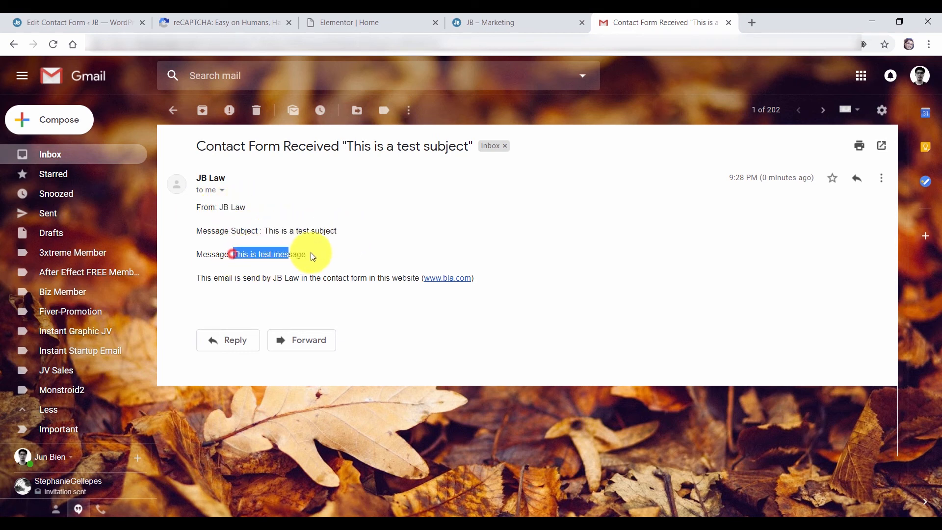
pyautogui.click(328, 271)
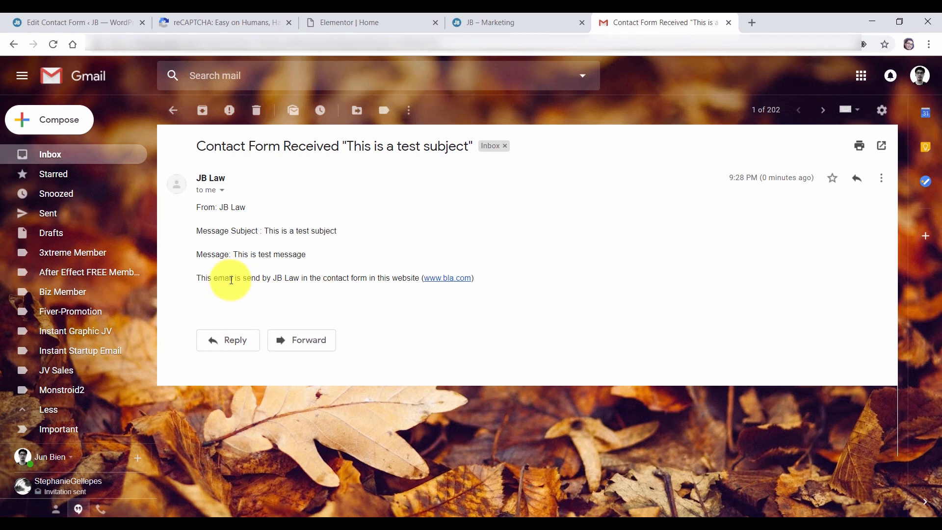
pyautogui.moveTo(274, 277); pyautogui.dragTo(300, 278)
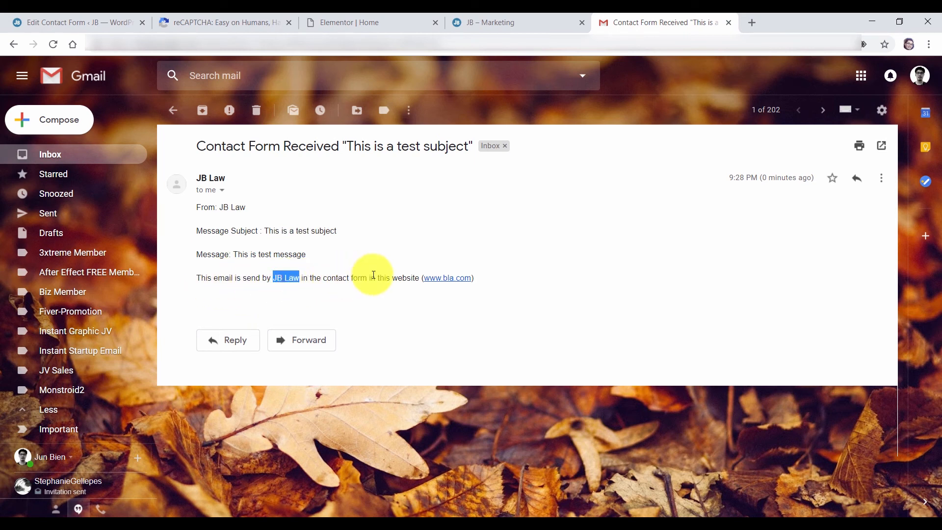
pyautogui.click(510, 278)
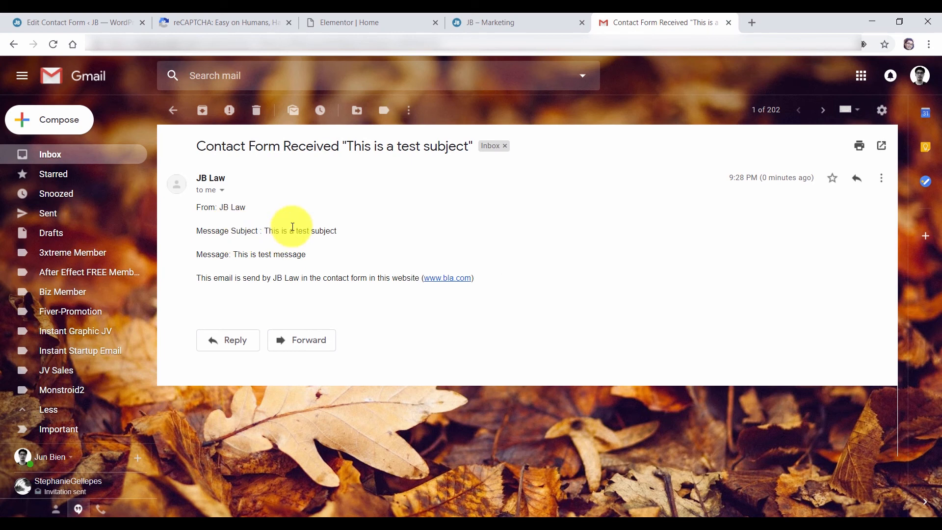
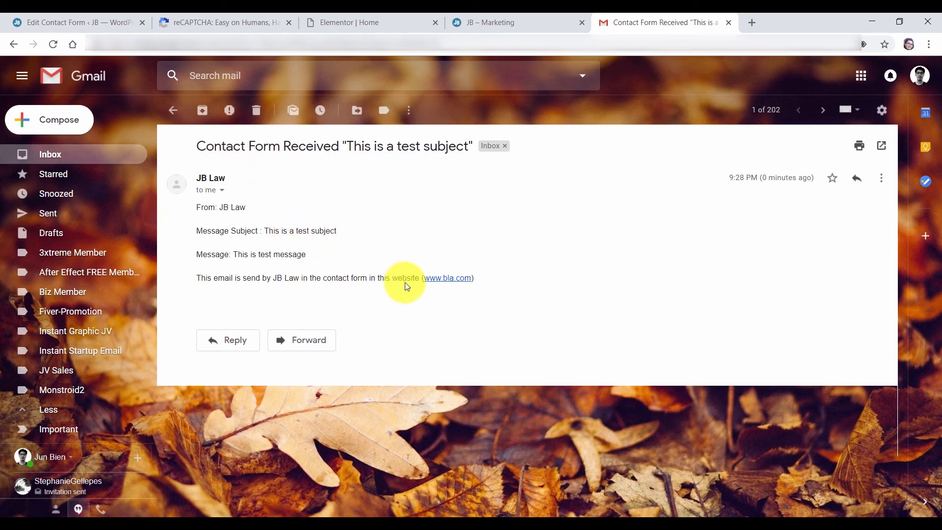
# Switch from Gmail back to the WordPress Edit Contact Form tab
pyautogui.click(76, 22)
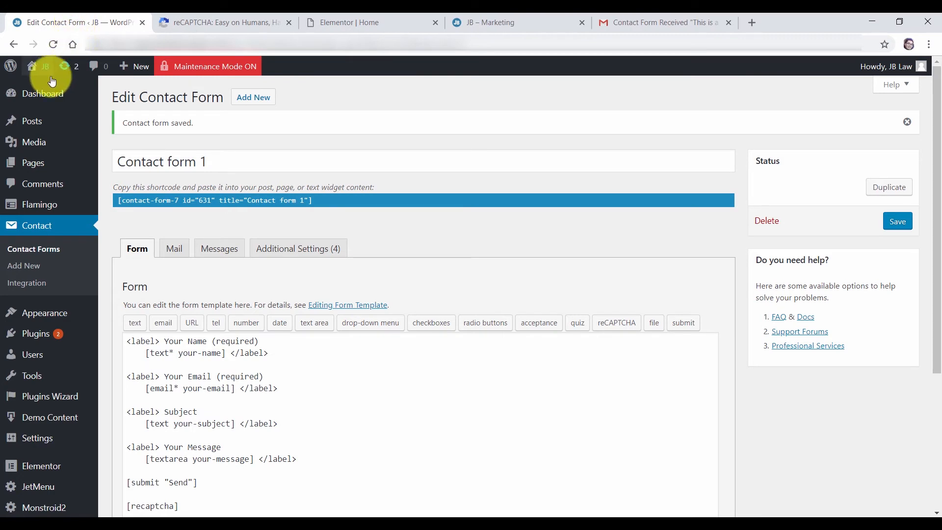
# View the test submission in Flamingo's Inbound Messages, then bring up the reCAPTCHA keys tab
pyautogui.moveTo(38, 209)
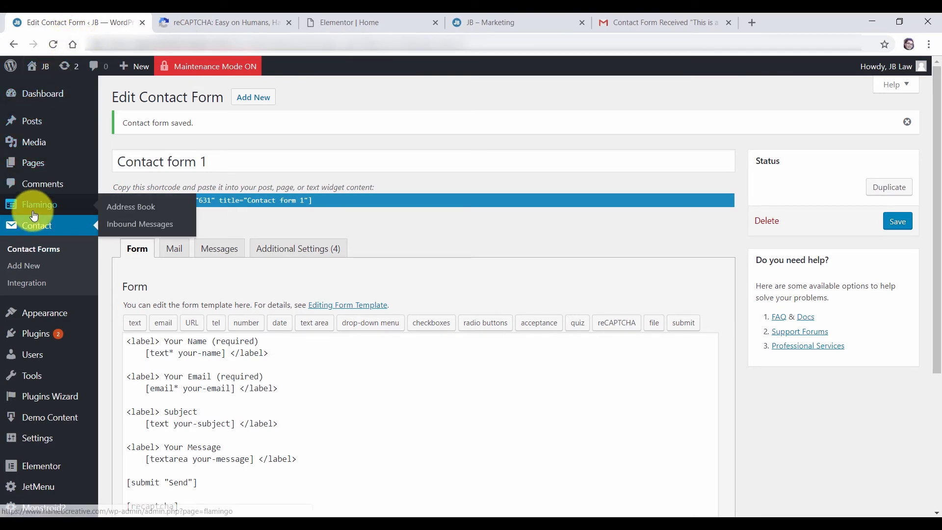
pyautogui.click(144, 232)
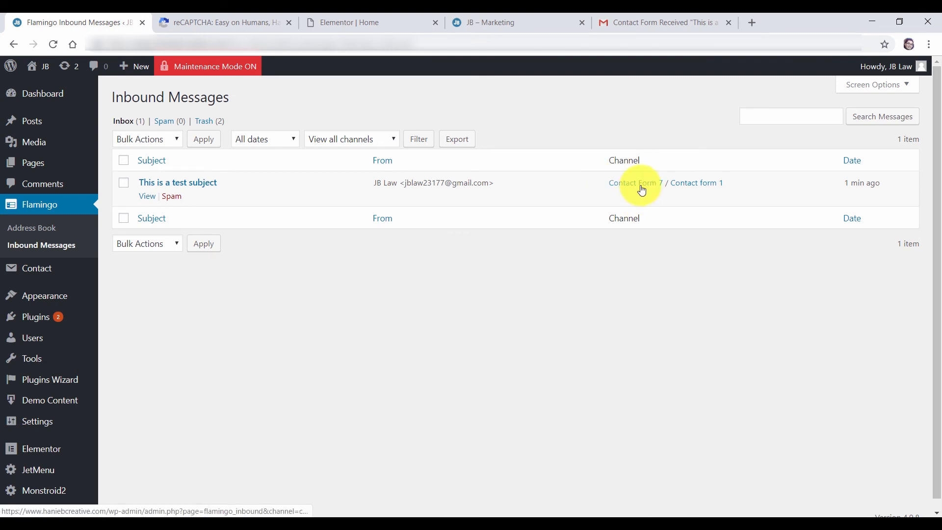
pyautogui.click(147, 197)
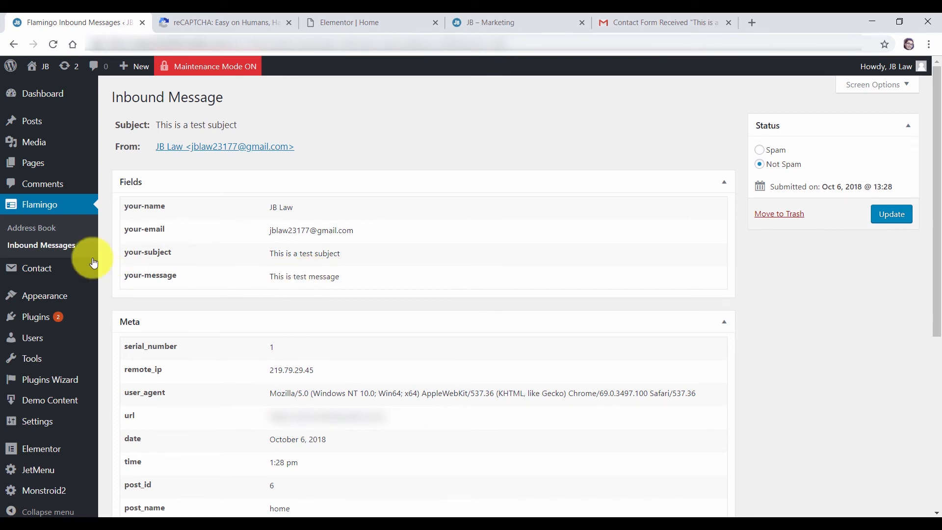
pyautogui.click(220, 20)
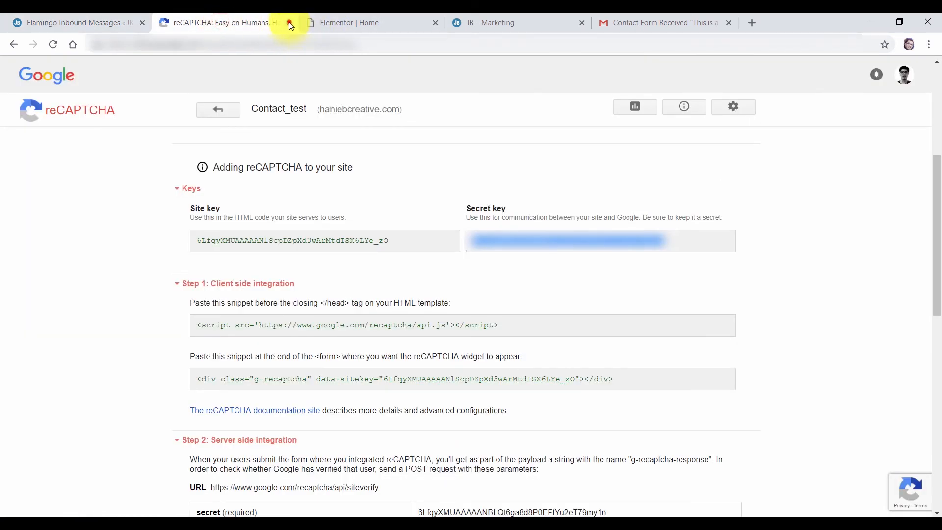
# Close the reCAPTCHA and Gmail tabs and check the live Marketing page
pyautogui.click(288, 23)
pyautogui.click(582, 22)
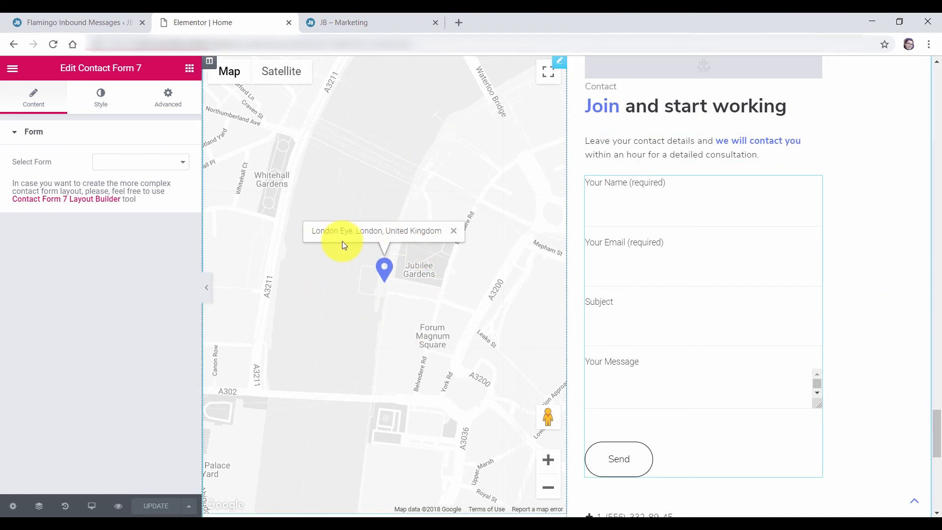
pyautogui.hotkey('ctrl', 'Tab')
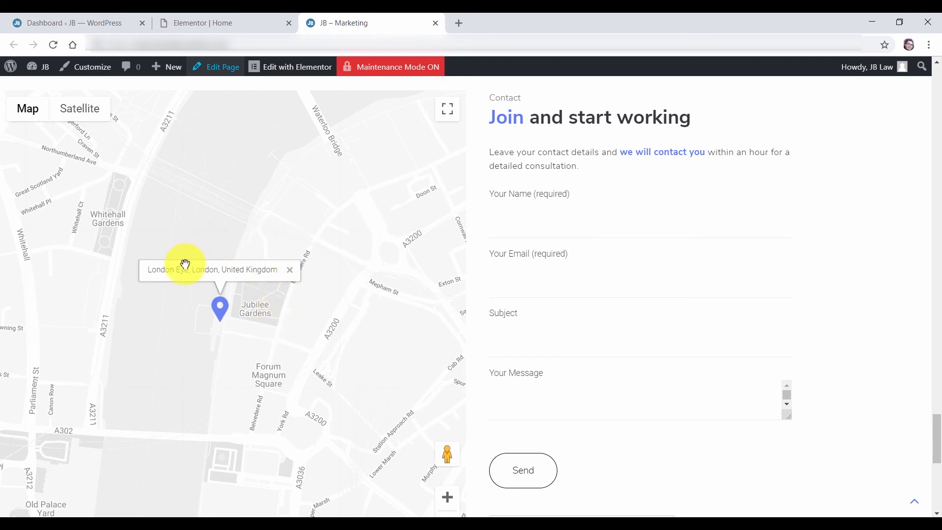
# Back in the Elementor Home editor, delete the old Google Maps widget
pyautogui.click(214, 23)
pyautogui.scroll(5, 491, 181)
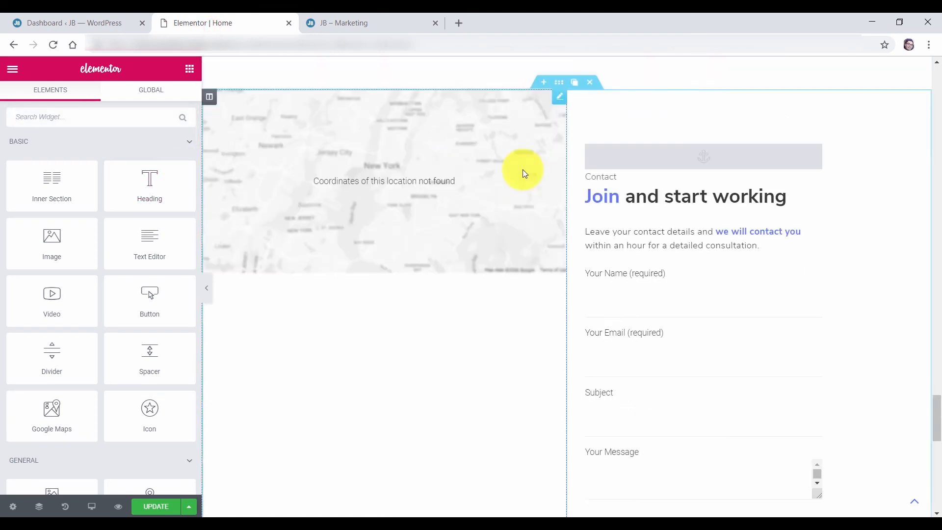
pyautogui.rightClick(534, 155)
pyautogui.press('Delete')
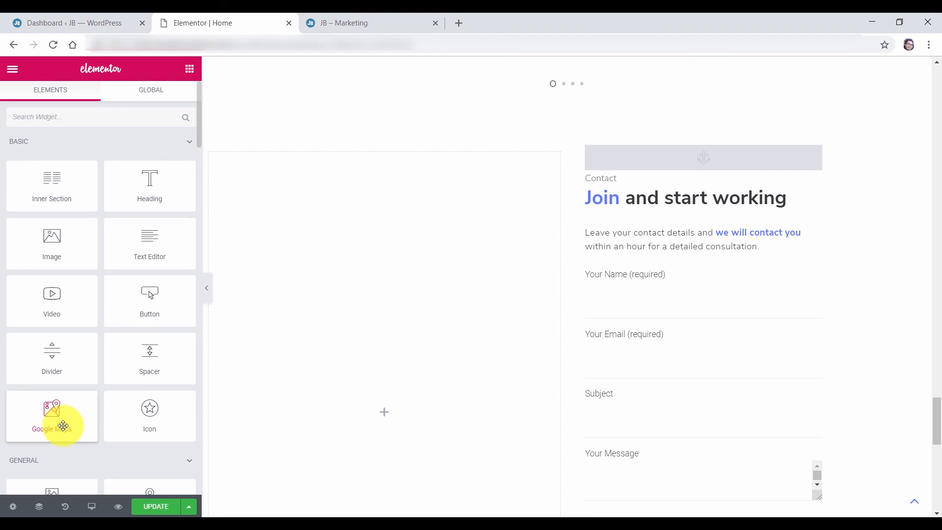
# Place a new Google Maps widget in the empty column with address 'Central, Hong Kong'
pyautogui.moveTo(37, 416); pyautogui.dragTo(364, 352)
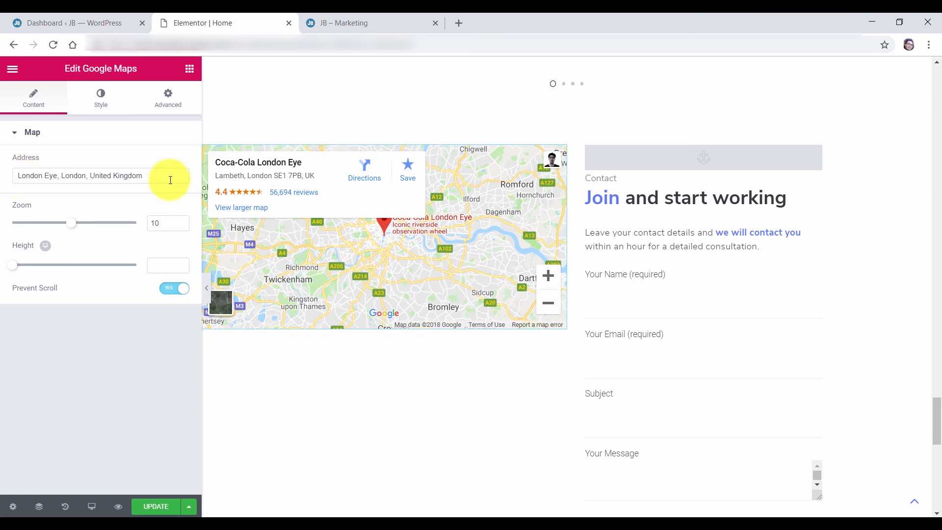
pyautogui.moveTo(171, 181); pyautogui.dragTo(2, 175)
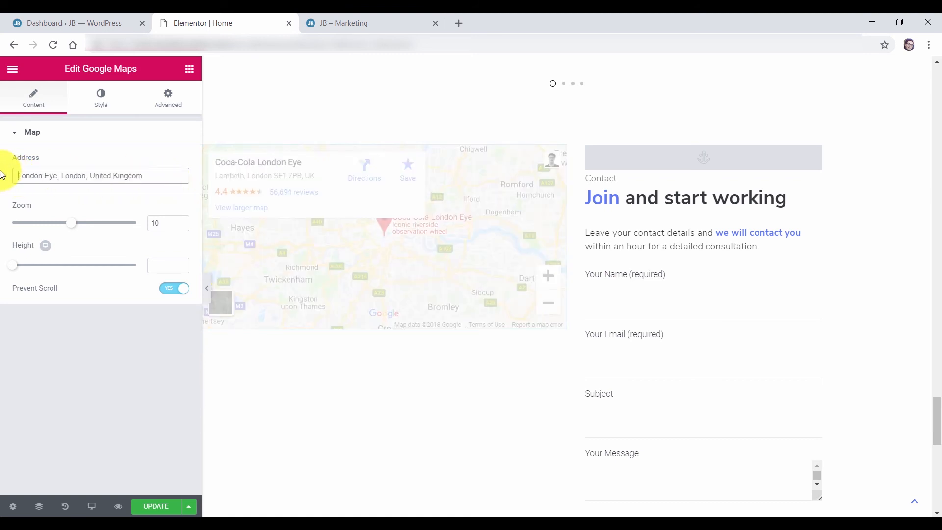
pyautogui.write('Central, Hong Kong')
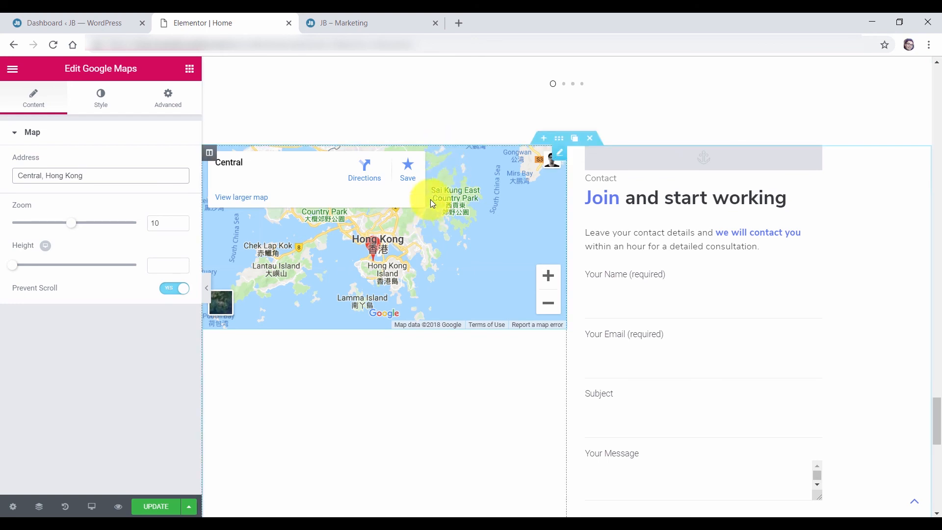
# Set the map's height to 851 and zoom to 16
pyautogui.scroll(-3, 435, 156)
pyautogui.scroll(-3, 434, 154)
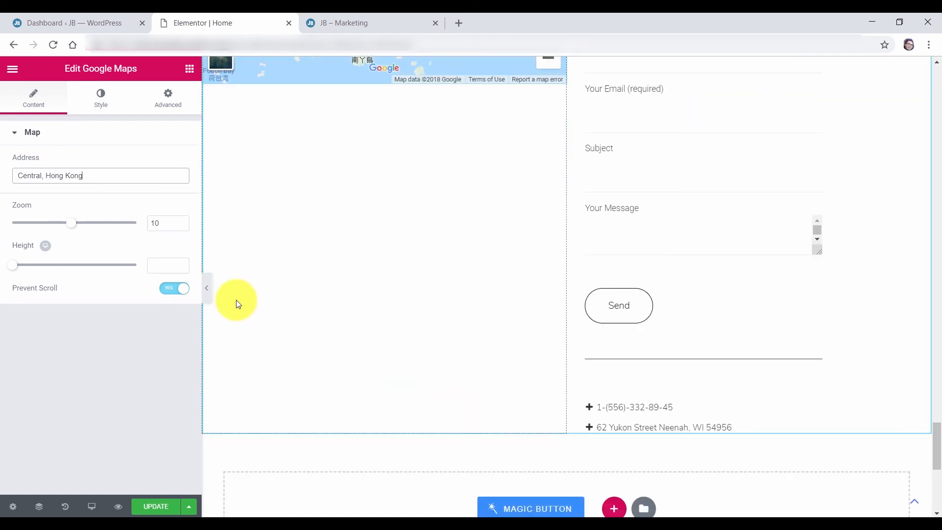
pyautogui.click(12, 265)
pyautogui.moveTo(26, 273); pyautogui.dragTo(84, 280)
pyautogui.scroll(3, 479, 397)
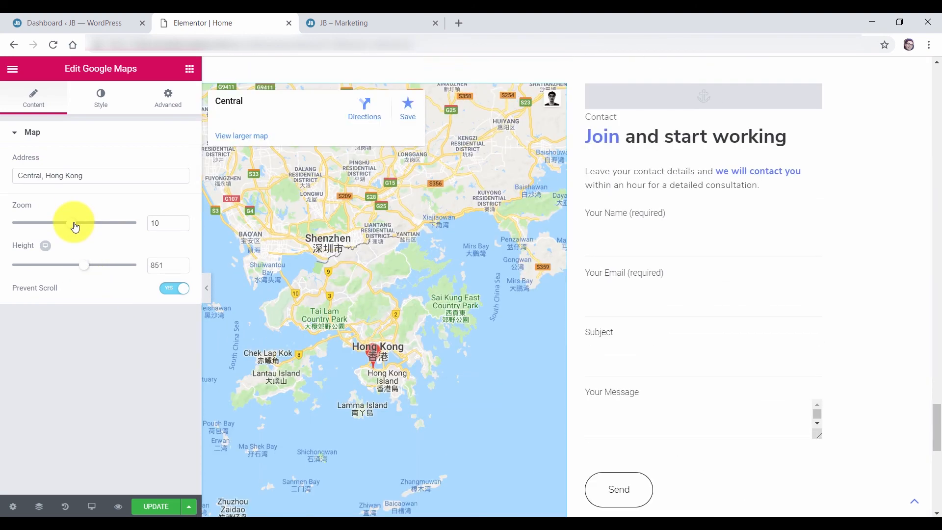
pyautogui.moveTo(74, 223); pyautogui.dragTo(84, 225)
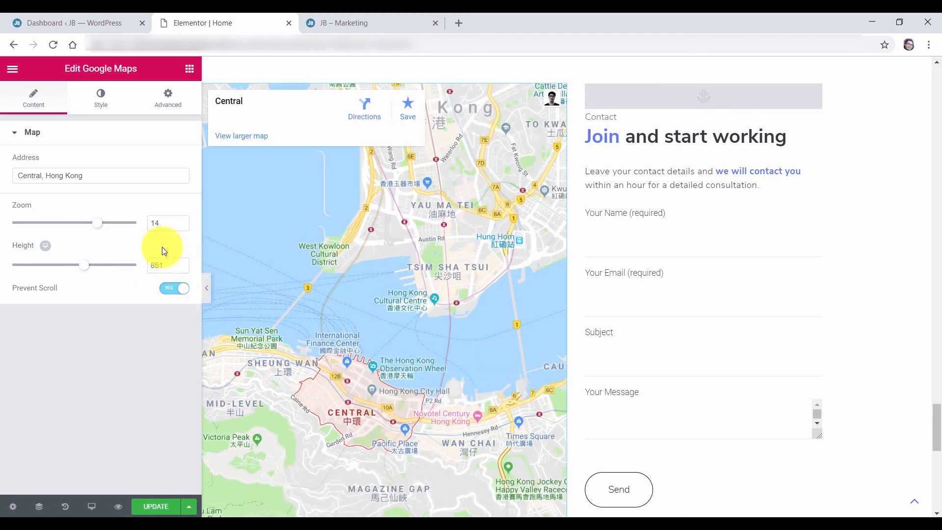
pyautogui.moveTo(101, 224); pyautogui.dragTo(120, 227)
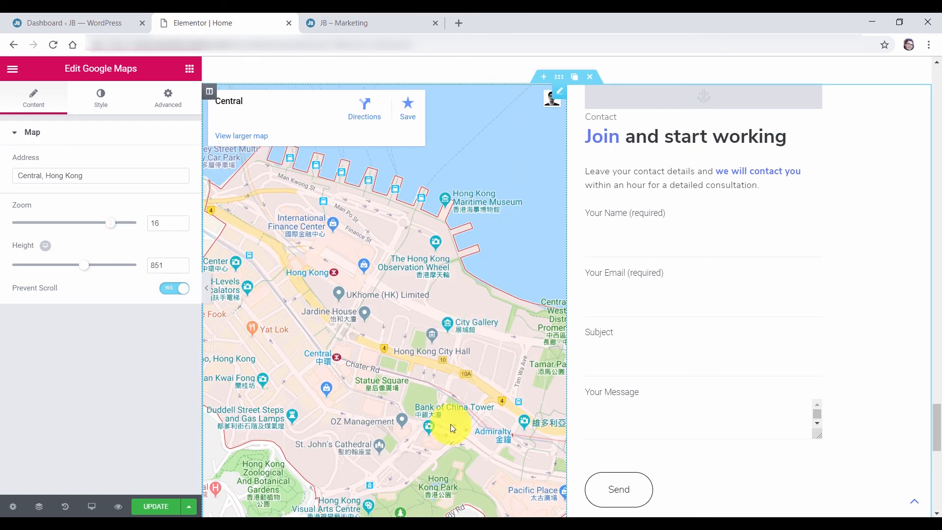
pyautogui.scroll(-1, 471, 167)
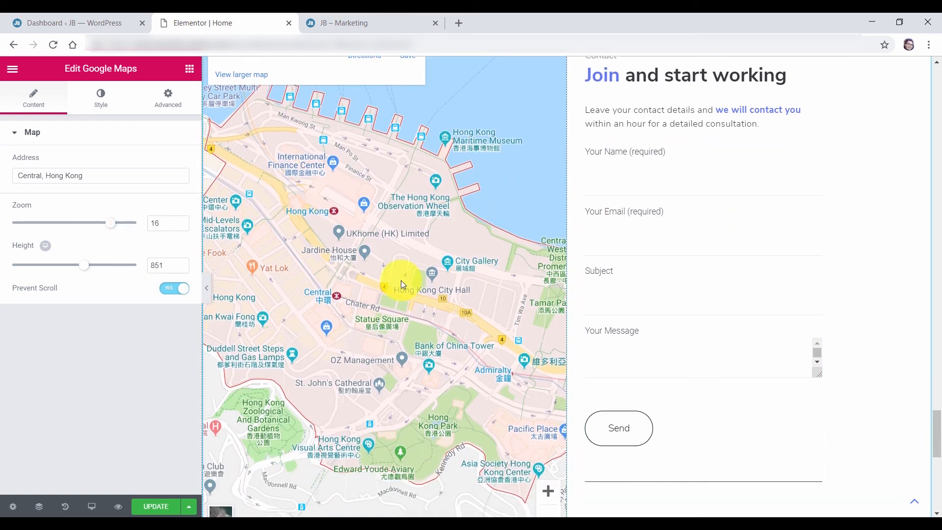
pyautogui.scroll(1, 402, 281)
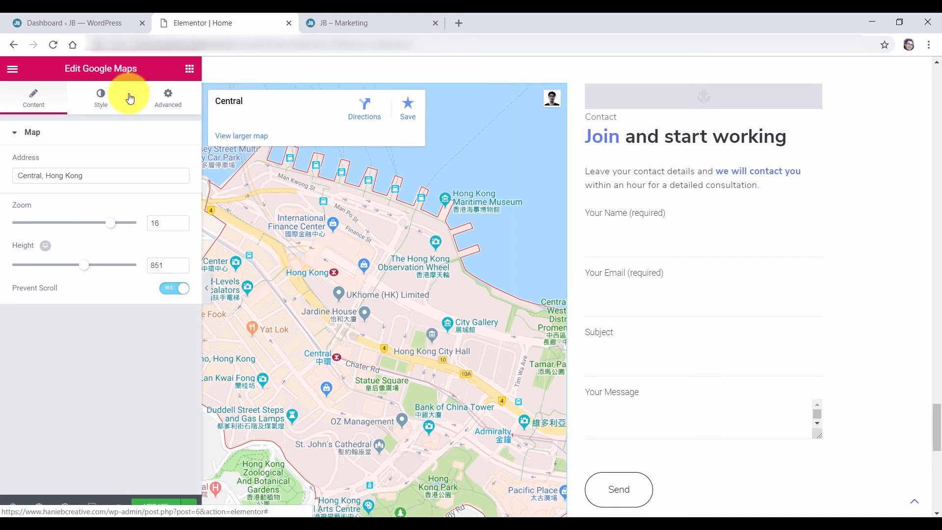
# Search widgets for 'ad' and add an Advanced Map widget below the map
pyautogui.click(190, 68)
pyautogui.click(79, 121)
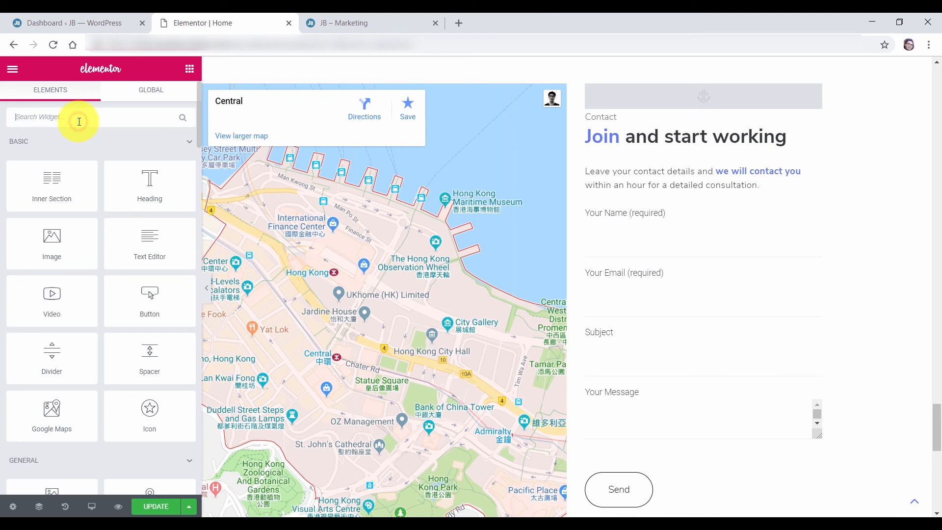
pyautogui.write('ad')
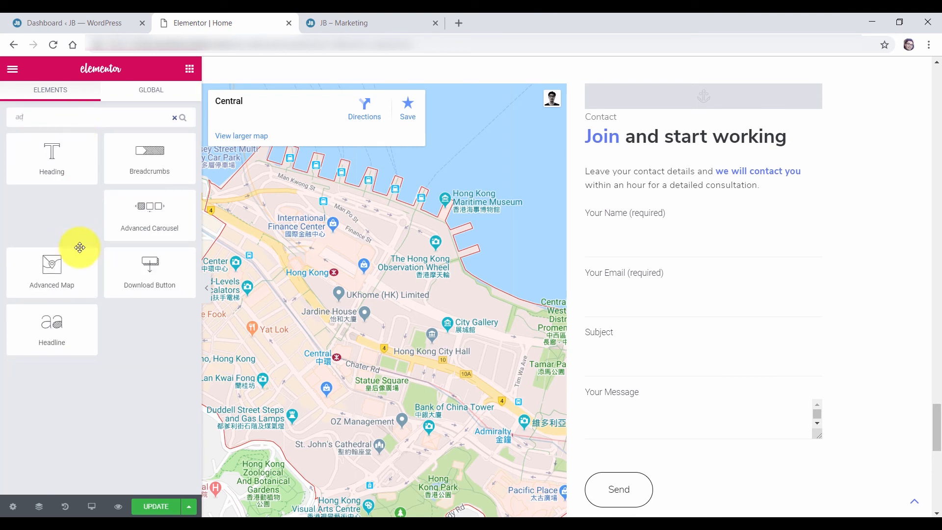
pyautogui.moveTo(60, 266); pyautogui.dragTo(425, 452)
pyautogui.scroll(-6, 426, 452)
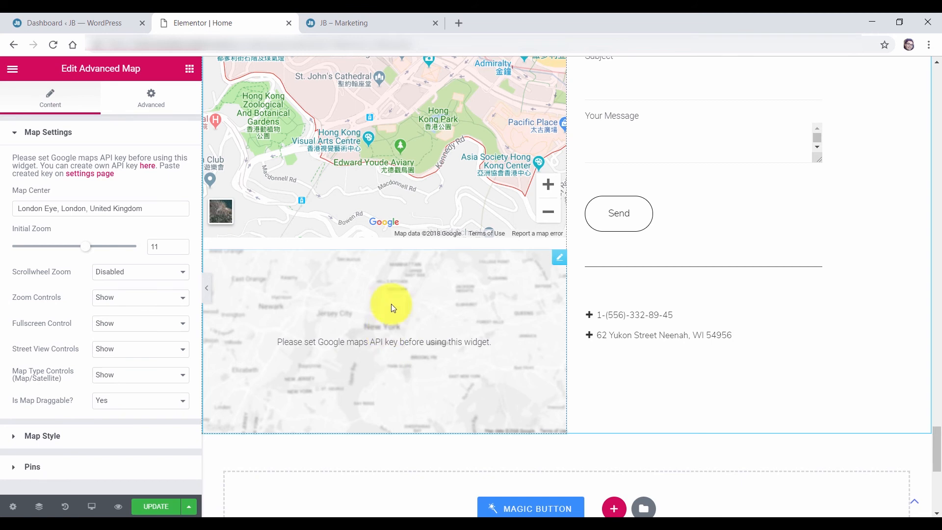
# Check Jet Elements Settings' Google Map Options in the dashboard, then delete the Advanced Map widget
pyautogui.click(95, 20)
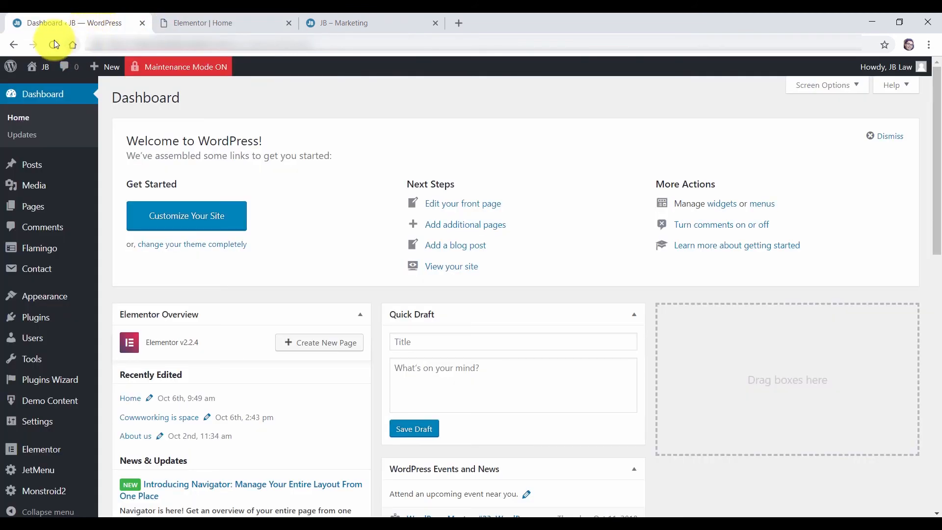
pyautogui.moveTo(46, 456)
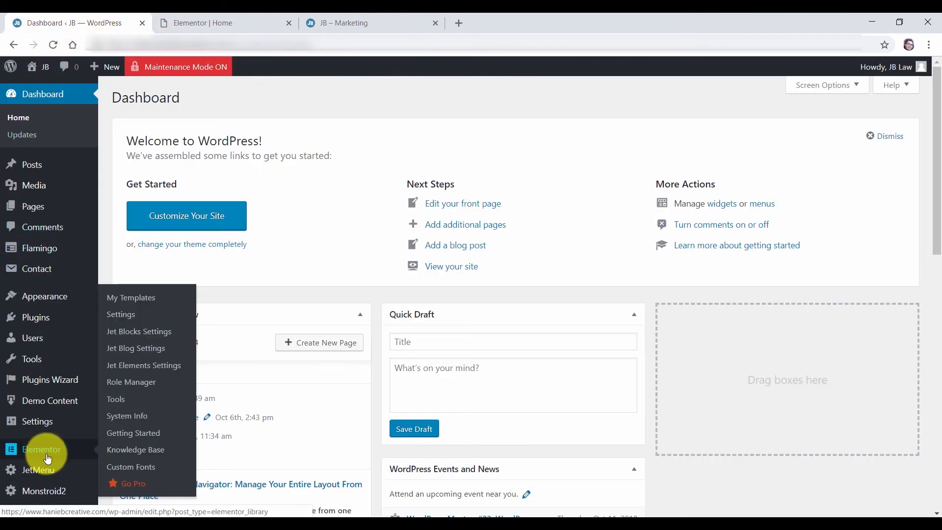
pyautogui.click(138, 372)
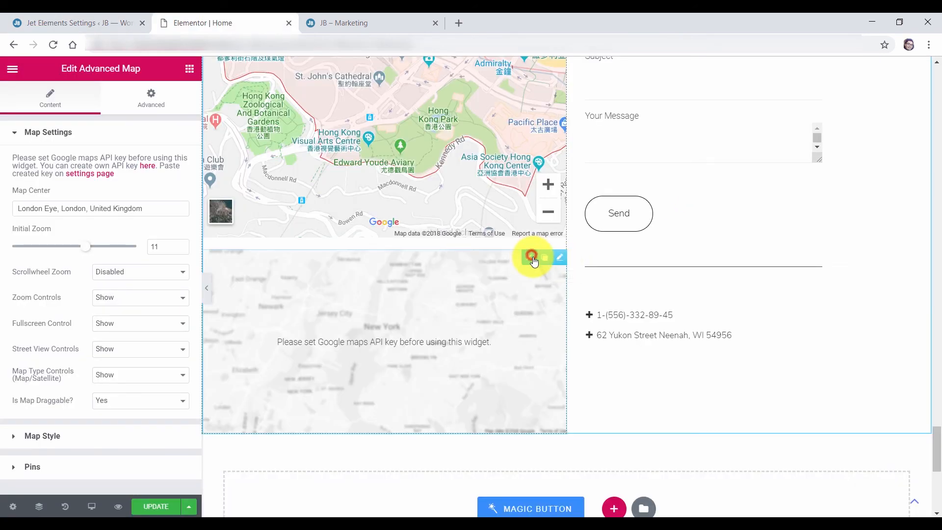
pyautogui.click(533, 257)
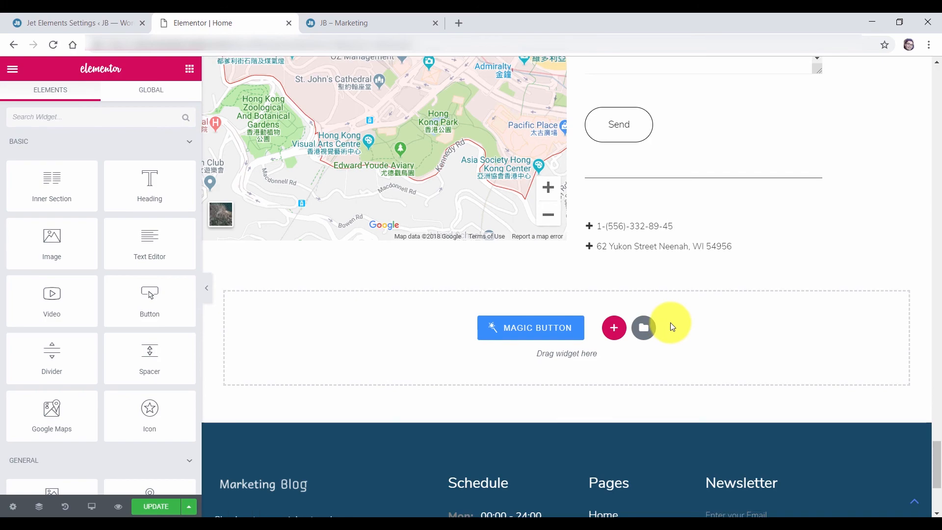
# On the live Marketing page, open the navigation menu and open About in a new tab
pyautogui.scroll(5, 671, 322)
pyautogui.scroll(1, 791, 176)
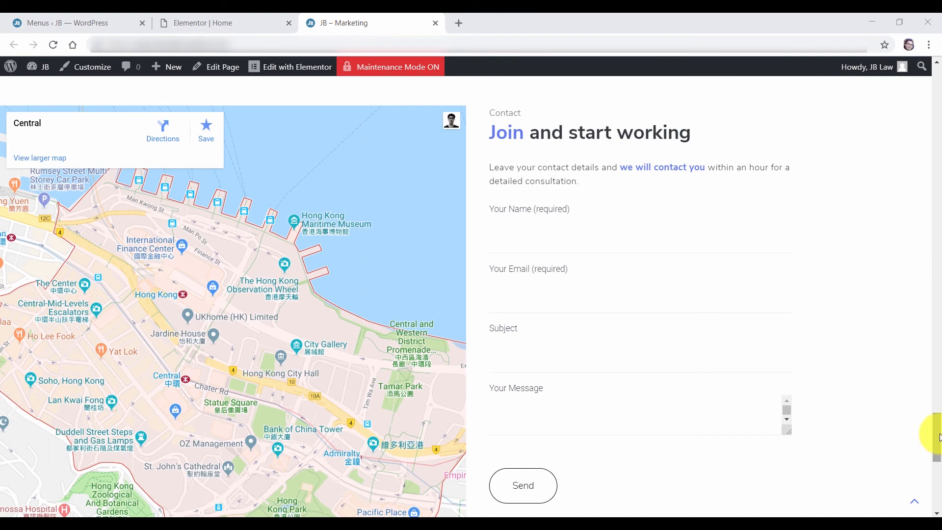
pyautogui.moveTo(938, 440); pyautogui.dragTo(930, 29)
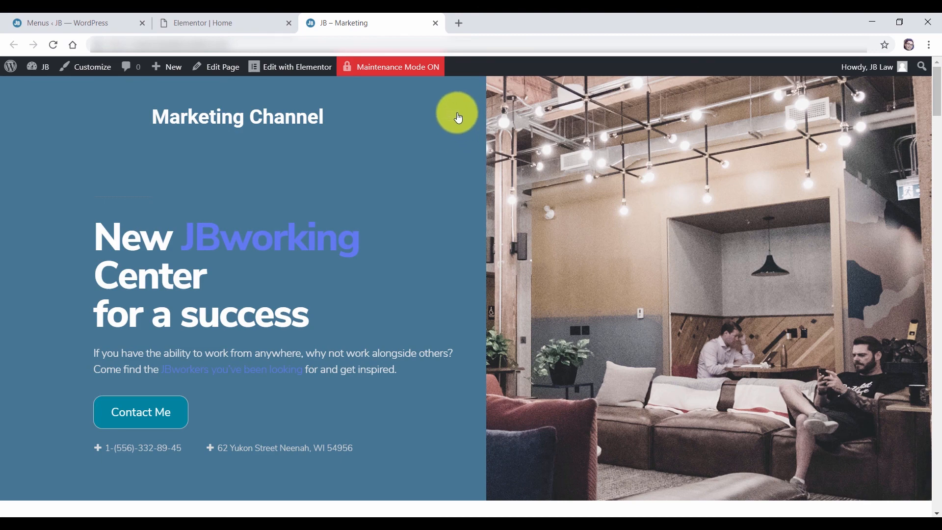
pyautogui.click(461, 121)
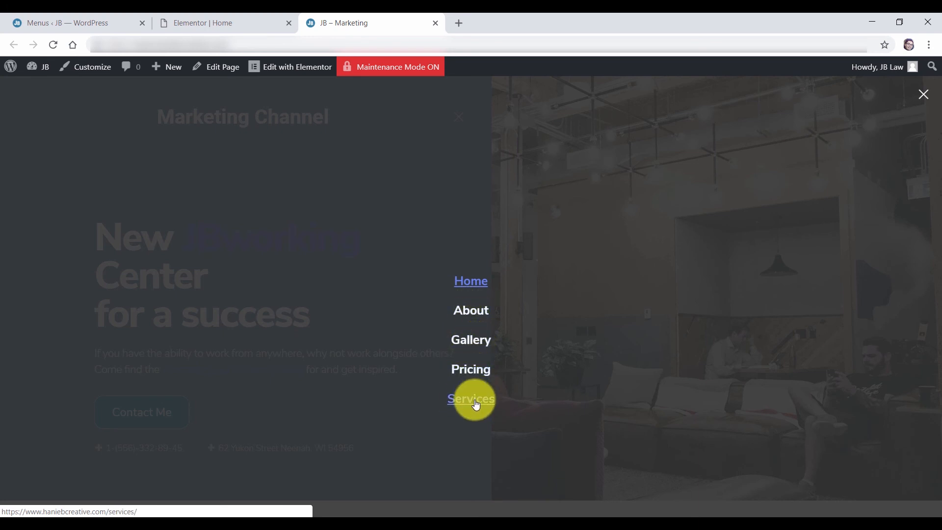
pyautogui.rightClick(469, 319)
pyautogui.click(487, 321)
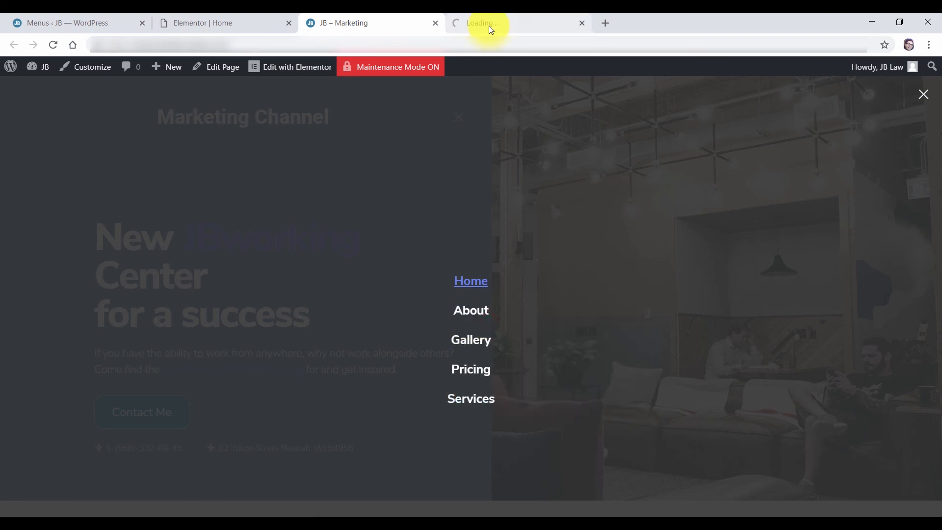
# Browse the About us page, compare it with the Marketing home page, then return to About us
pyautogui.click(488, 26)
pyautogui.moveTo(939, 104); pyautogui.dragTo(939, 76)
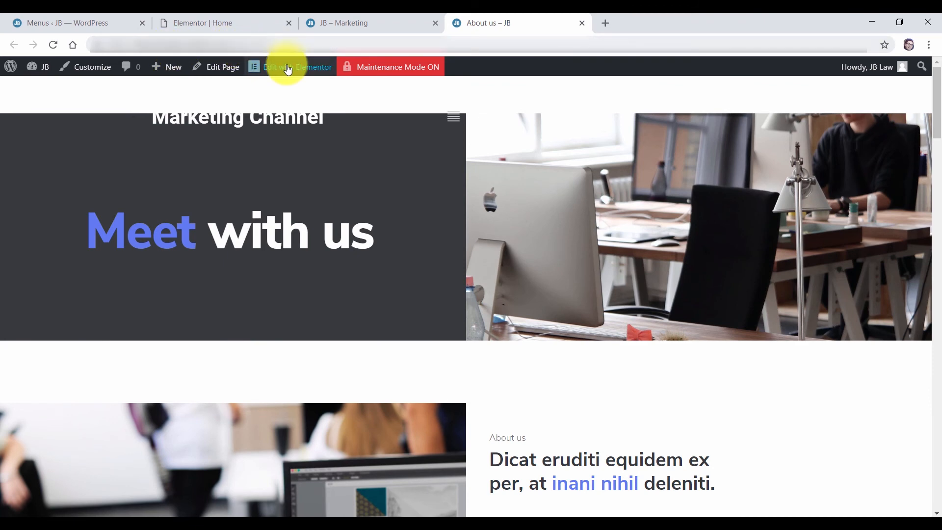
pyautogui.scroll(-6, 498, 205)
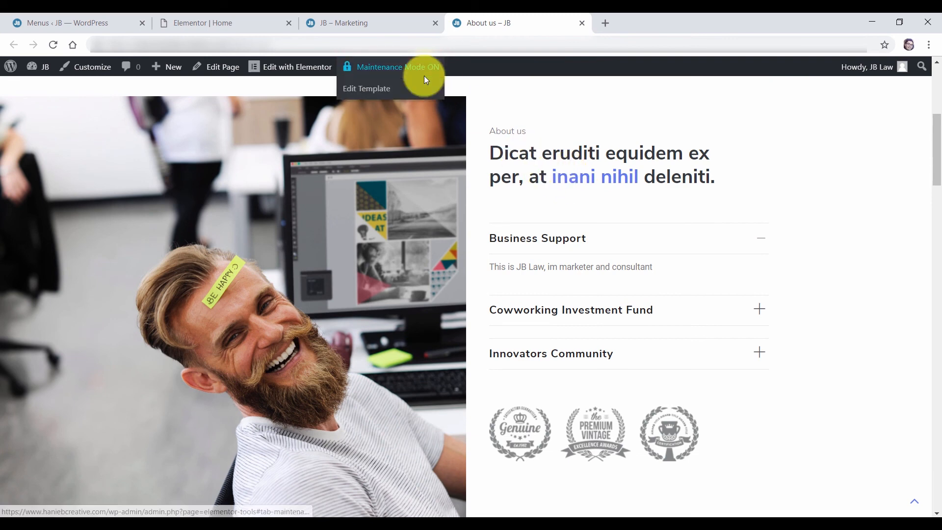
pyautogui.click(383, 23)
pyautogui.moveTo(940, 96); pyautogui.dragTo(938, 160)
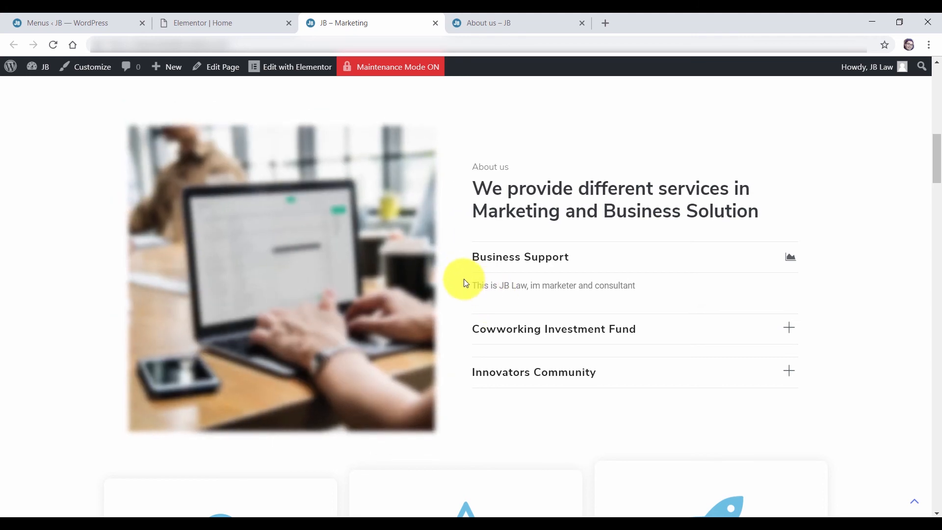
pyautogui.click(542, 24)
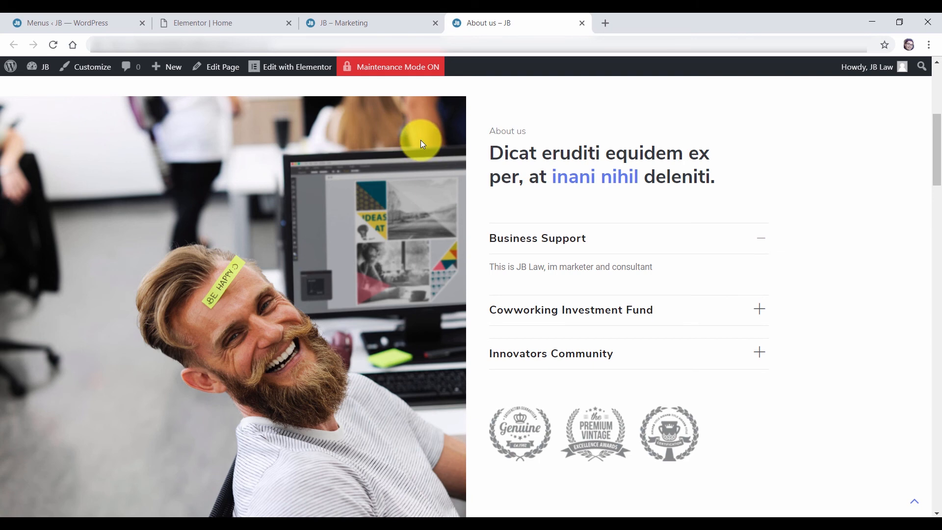
# Open the admin All Pages list, glance at About us, then bring up the Contacts View link's options
pyautogui.click(87, 21)
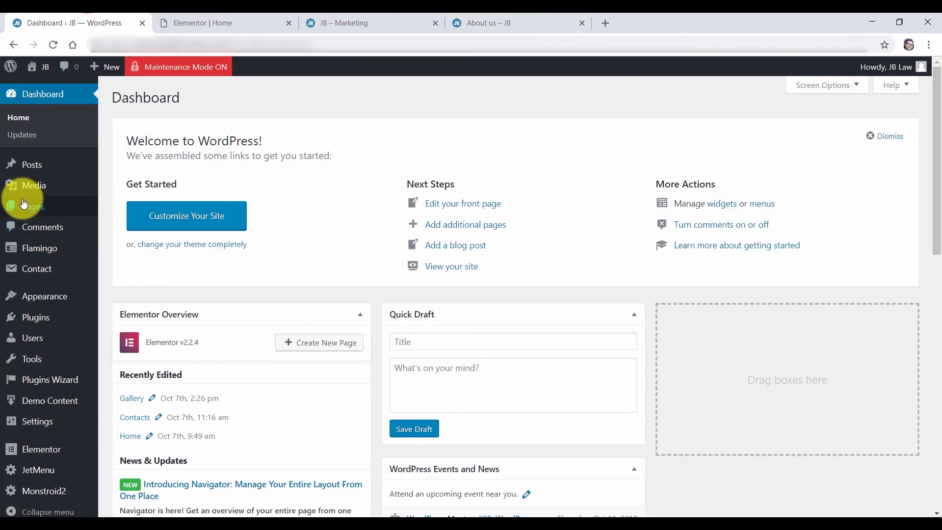
pyautogui.moveTo(29, 206)
pyautogui.click(121, 212)
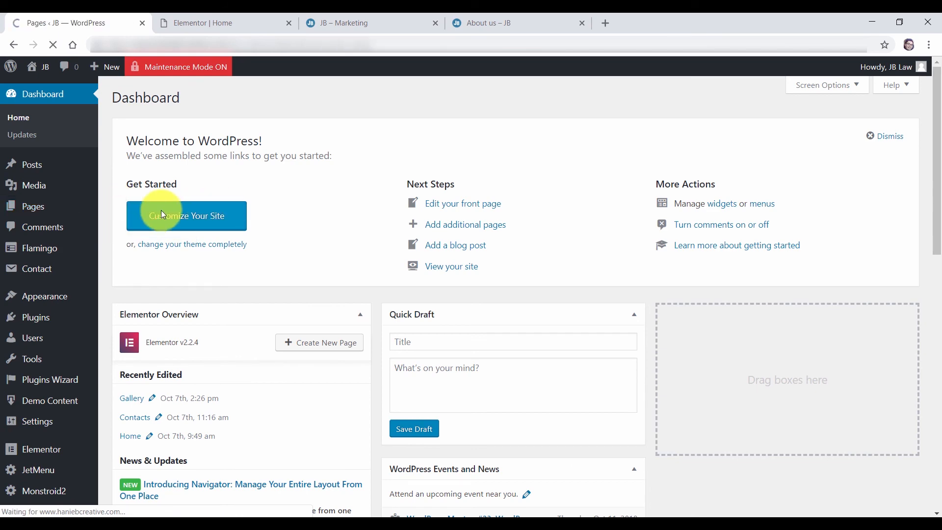
pyautogui.scroll(-1, 212, 119)
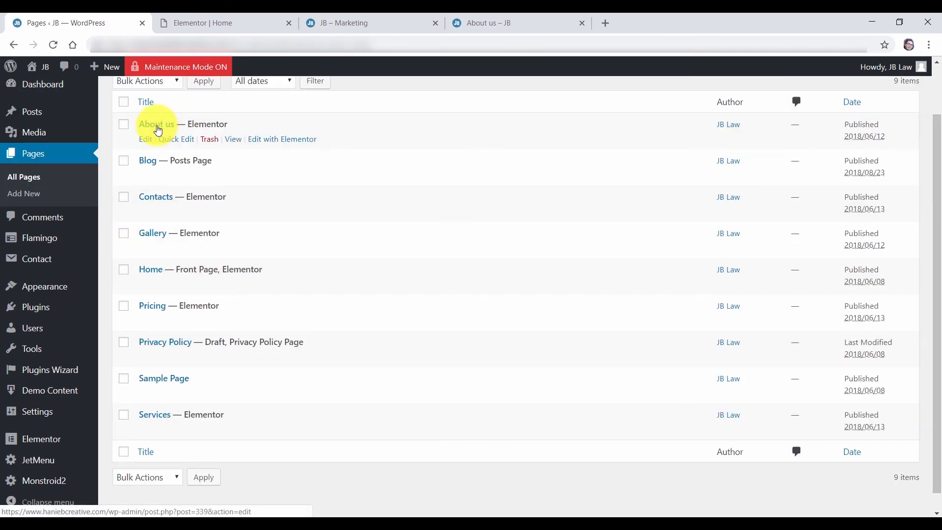
pyautogui.click(548, 23)
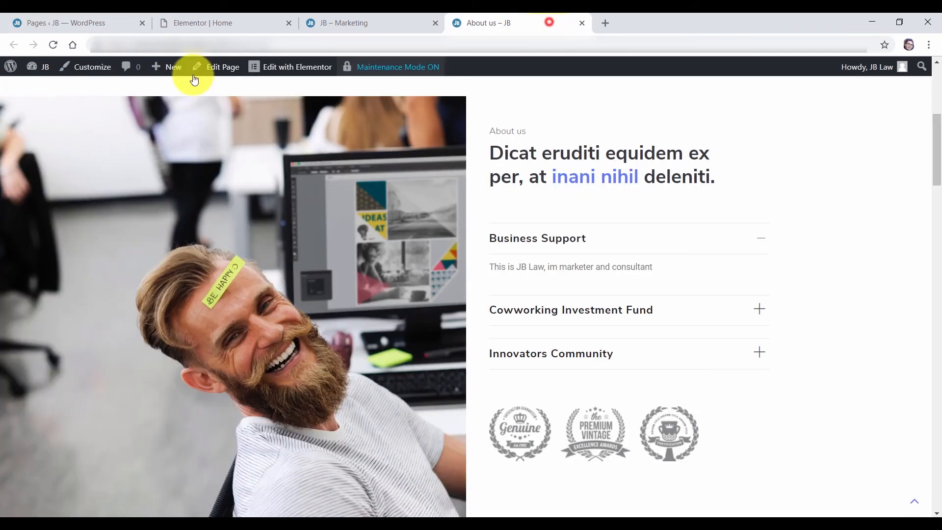
pyautogui.click(49, 20)
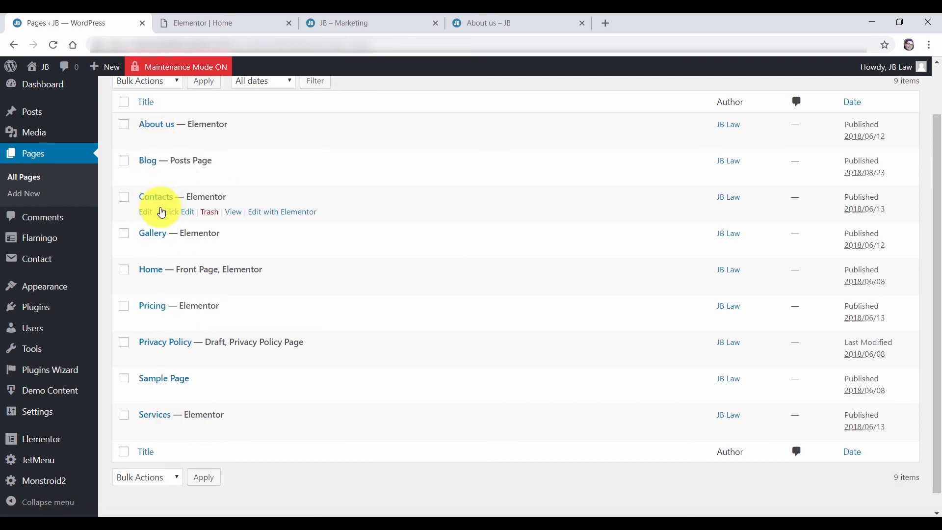
pyautogui.rightClick(235, 218)
# Open the Contacts page in a new tab and look through it
pyautogui.click(253, 220)
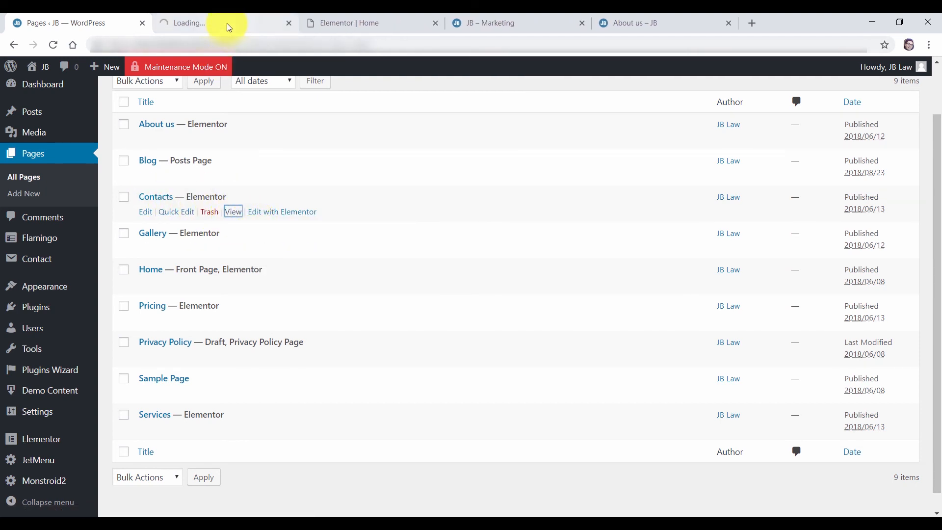
pyautogui.click(226, 24)
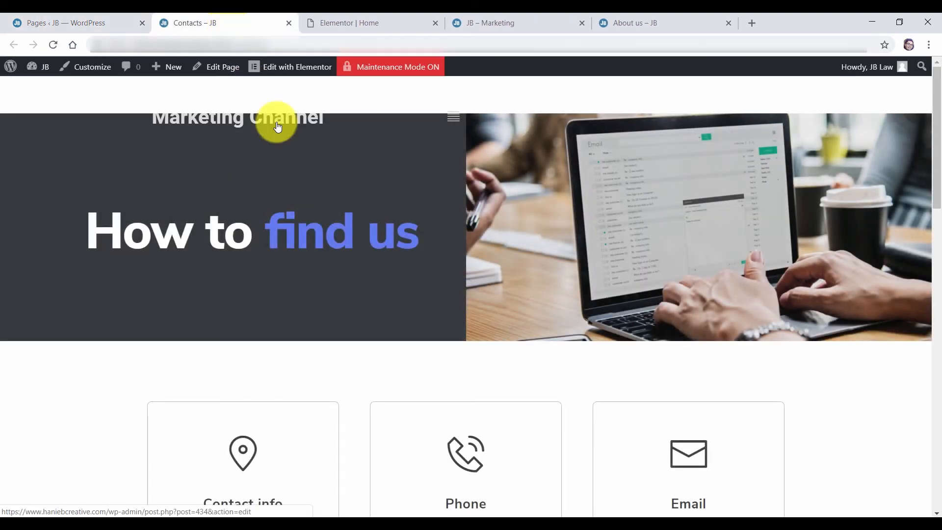
pyautogui.moveTo(935, 137); pyautogui.dragTo(934, 282)
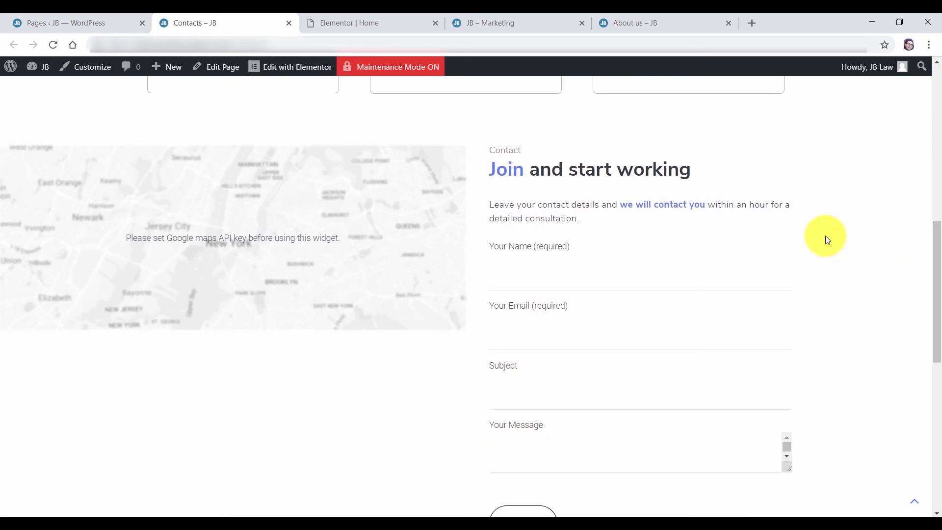
# Return to the Marketing home page, scroll it, and open then close its hamburger menu
pyautogui.click(514, 26)
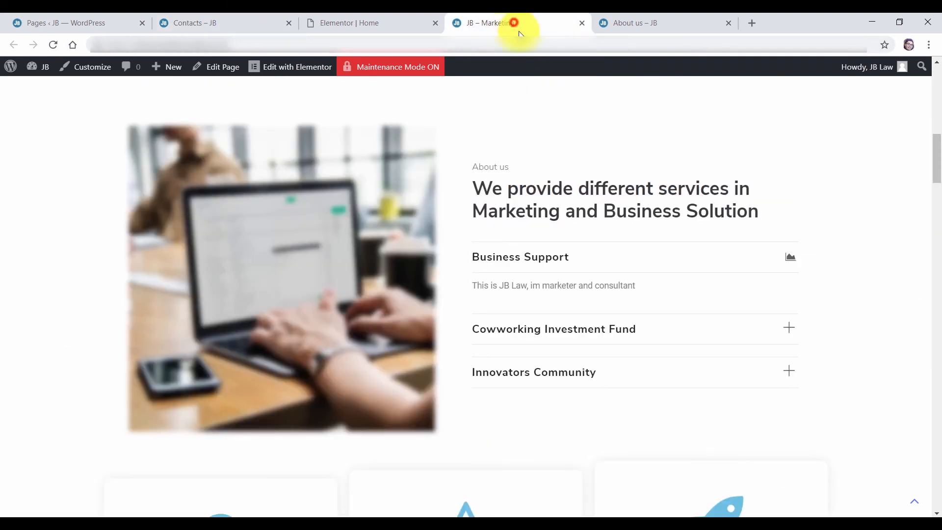
pyautogui.moveTo(933, 161); pyautogui.dragTo(939, 436)
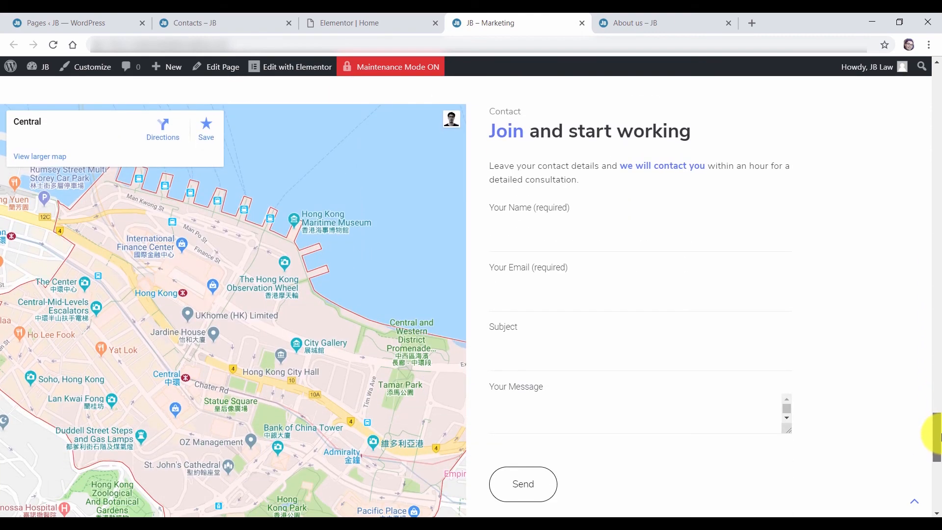
pyautogui.moveTo(936, 431); pyautogui.dragTo(939, 82)
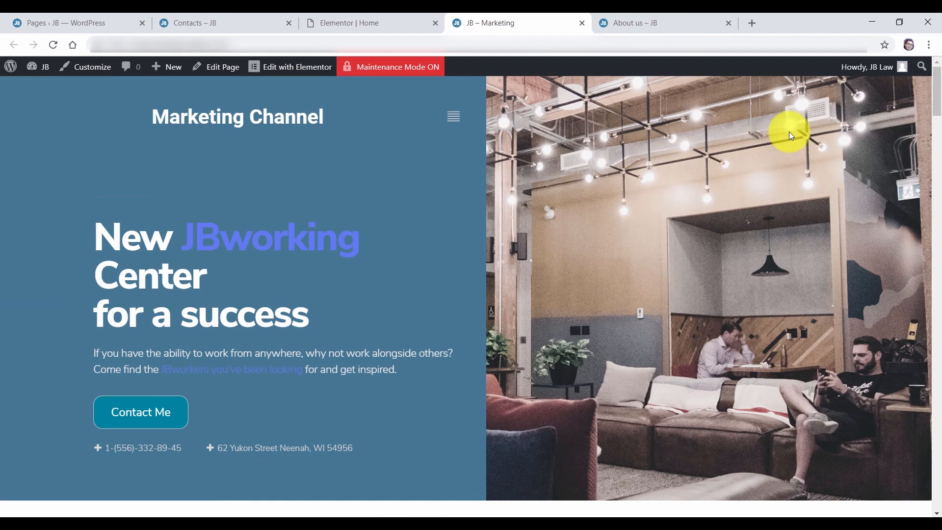
pyautogui.click(454, 123)
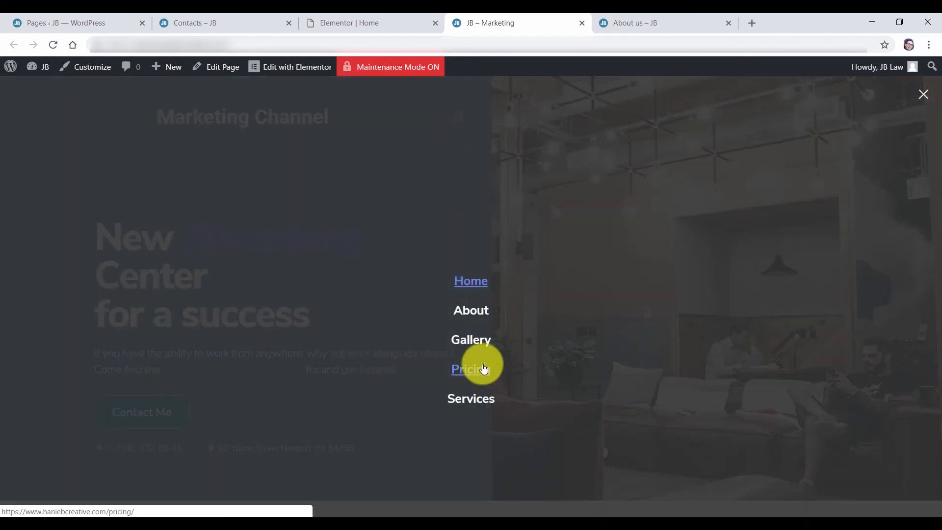
pyautogui.click(924, 94)
pyautogui.moveTo(939, 98); pyautogui.dragTo(937, 162)
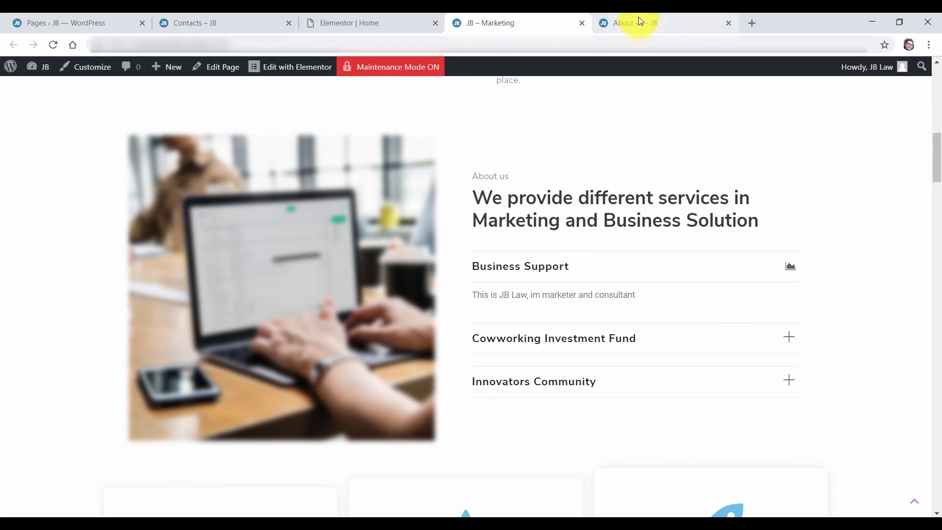
pyautogui.moveTo(936, 159); pyautogui.dragTo(938, 74)
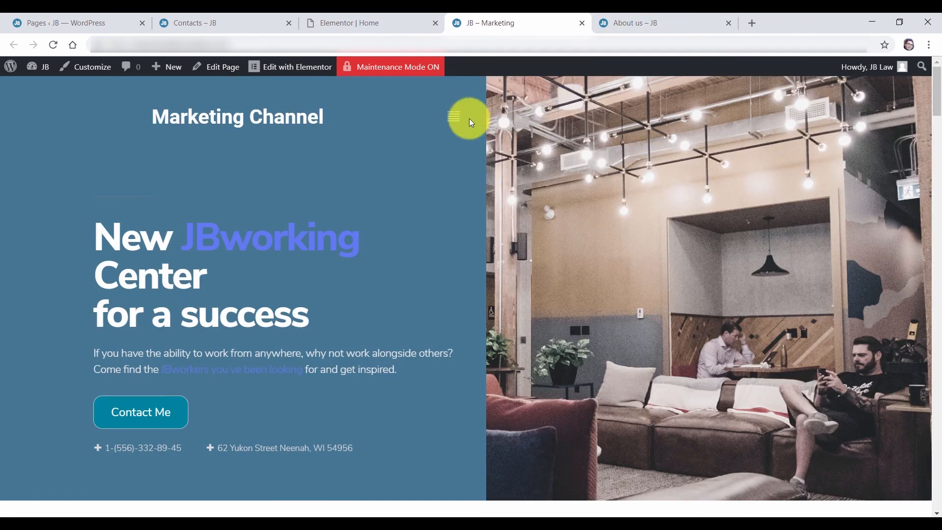
pyautogui.click(453, 128)
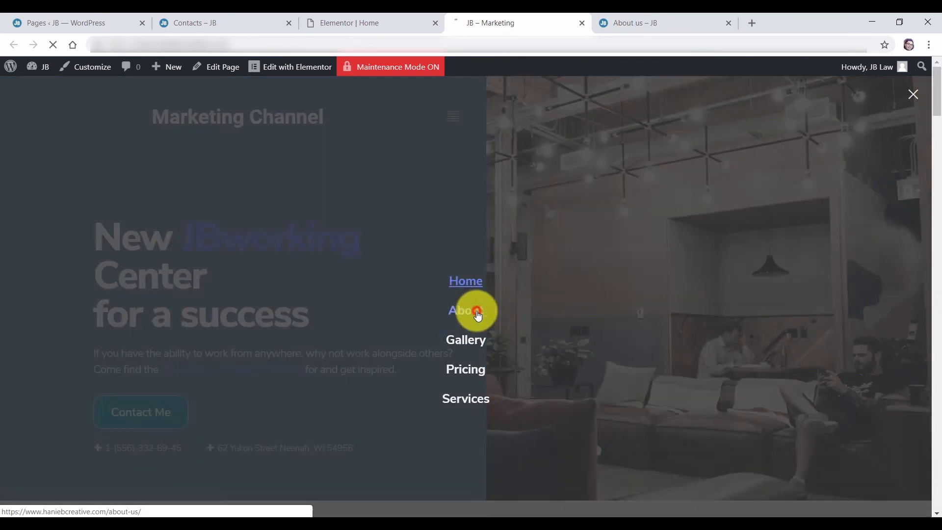
pyautogui.click(476, 313)
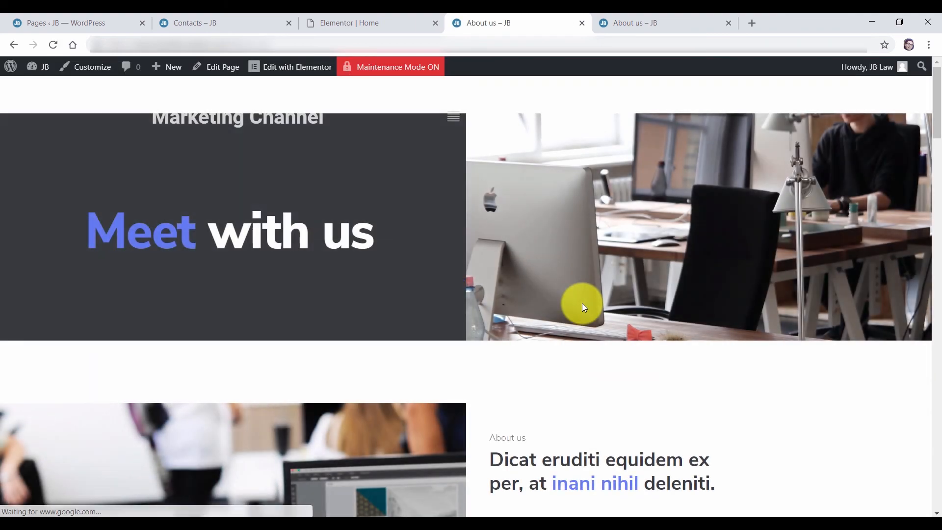
pyautogui.moveTo(939, 120); pyautogui.dragTo(938, 164)
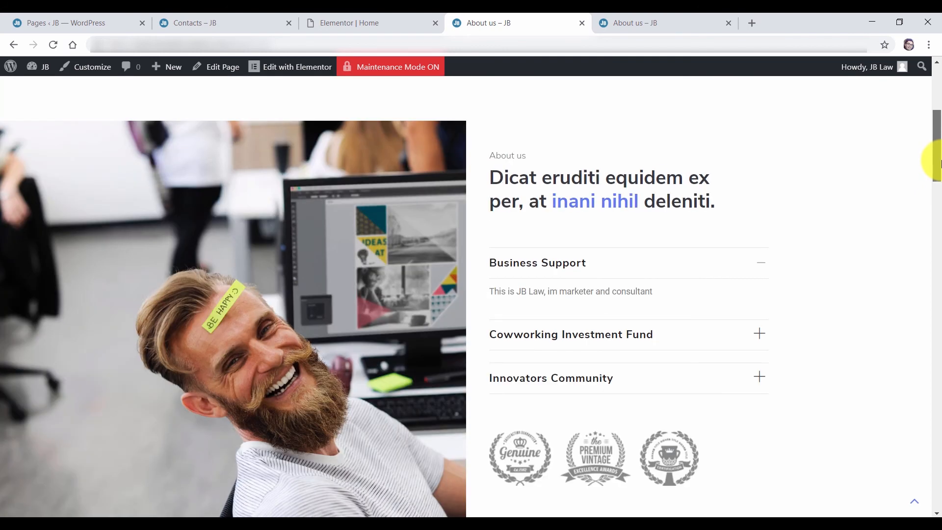
pyautogui.moveTo(935, 157); pyautogui.dragTo(935, 111)
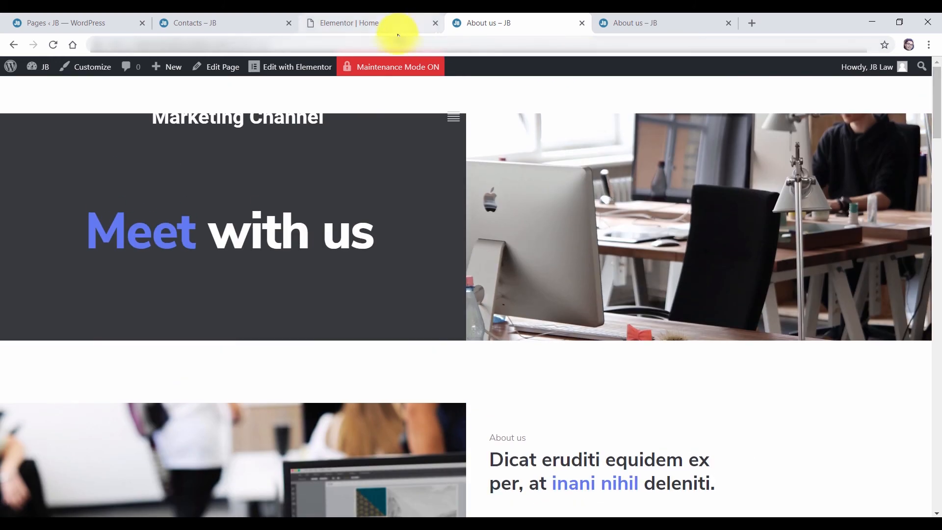
pyautogui.click(449, 117)
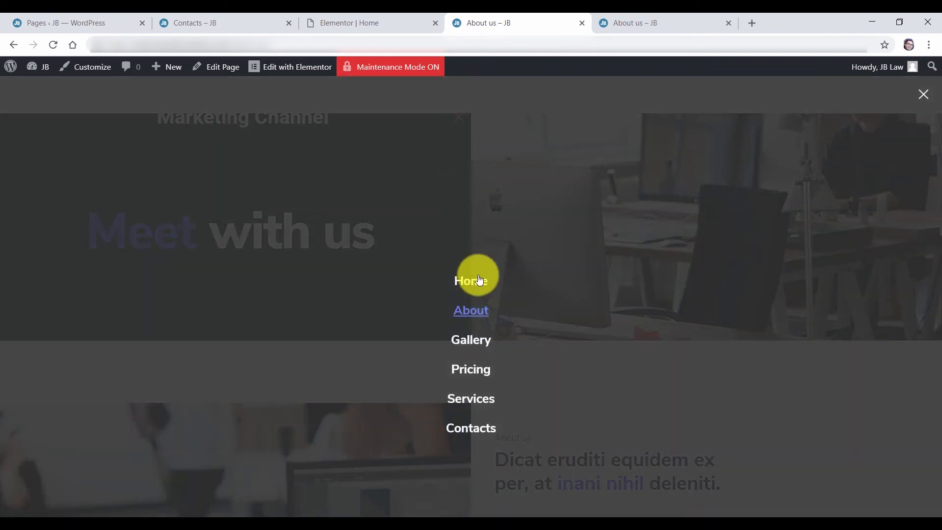
pyautogui.click(481, 292)
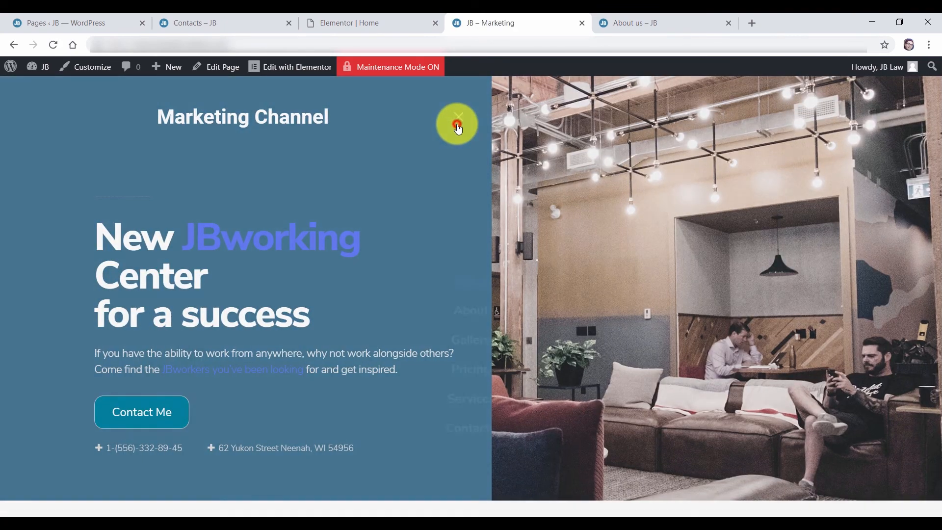
pyautogui.click(454, 119)
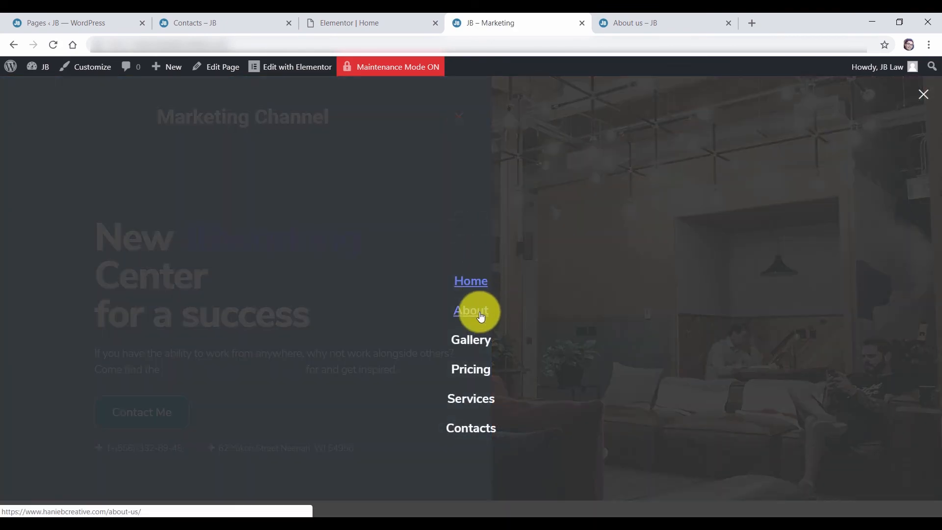
pyautogui.click(924, 95)
pyautogui.moveTo(937, 93); pyautogui.dragTo(728, 136)
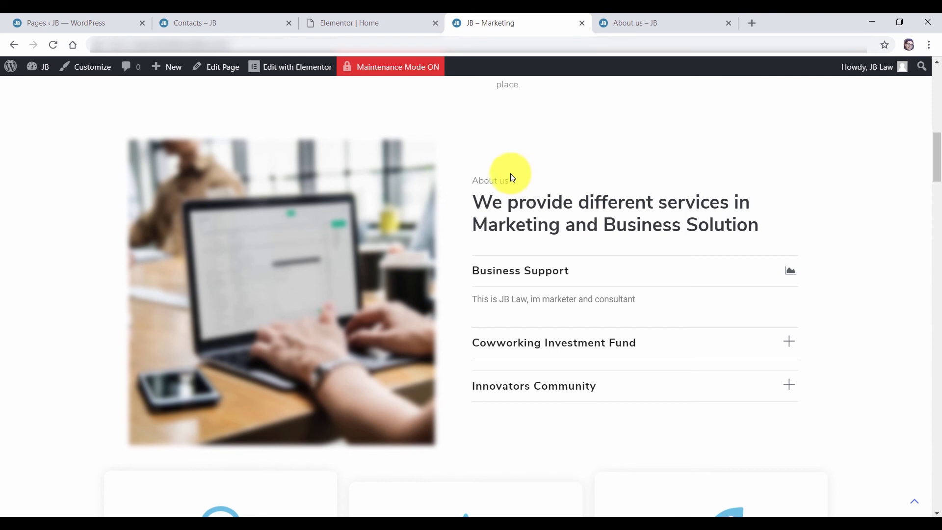
# Open Appearance > Menus and expand then collapse Main menu's Gallery item
pyautogui.click(59, 22)
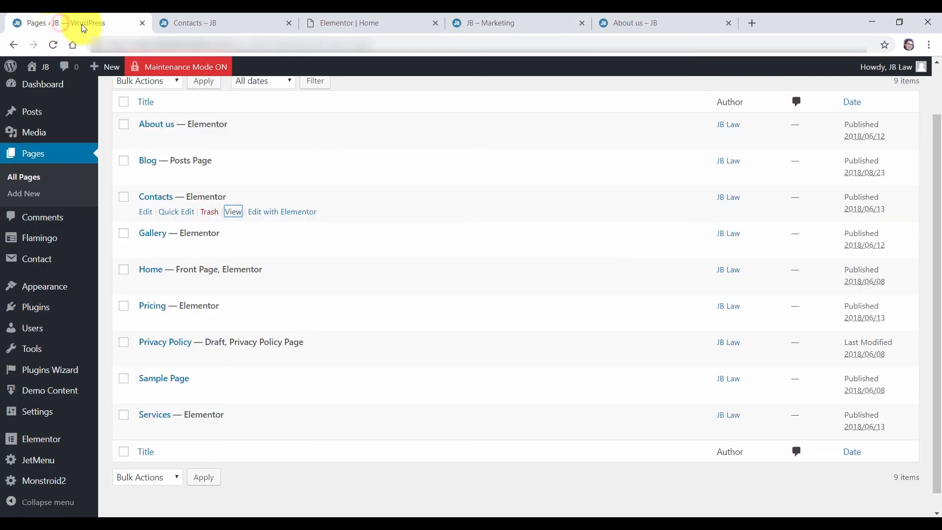
pyautogui.moveTo(45, 291)
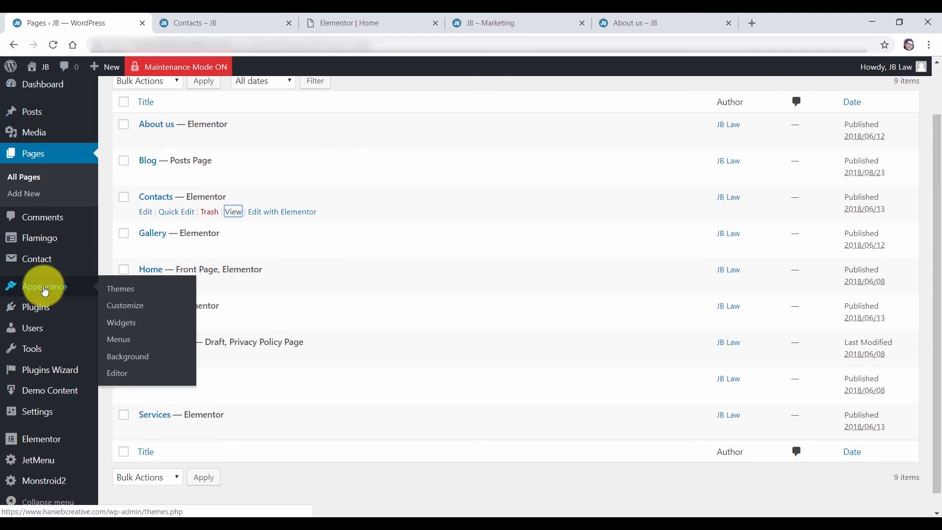
pyautogui.click(157, 342)
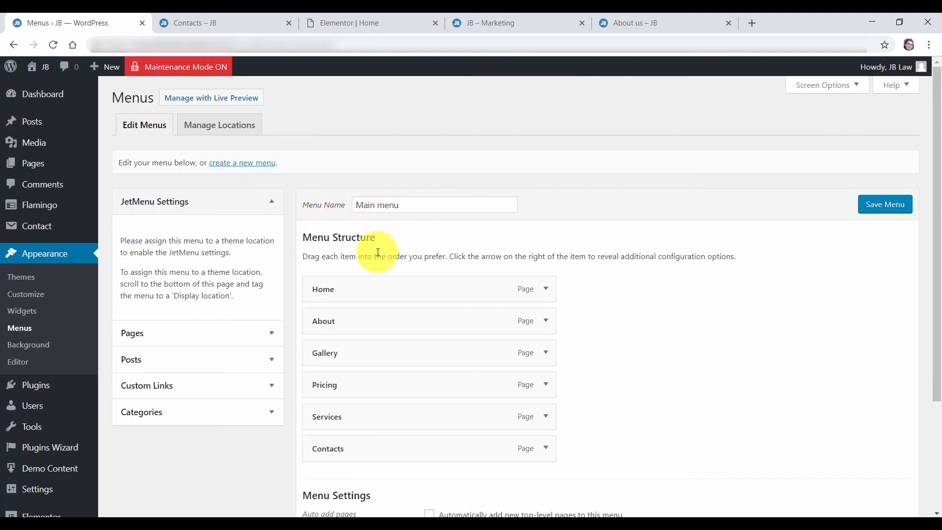
pyautogui.scroll(-1, 360, 275)
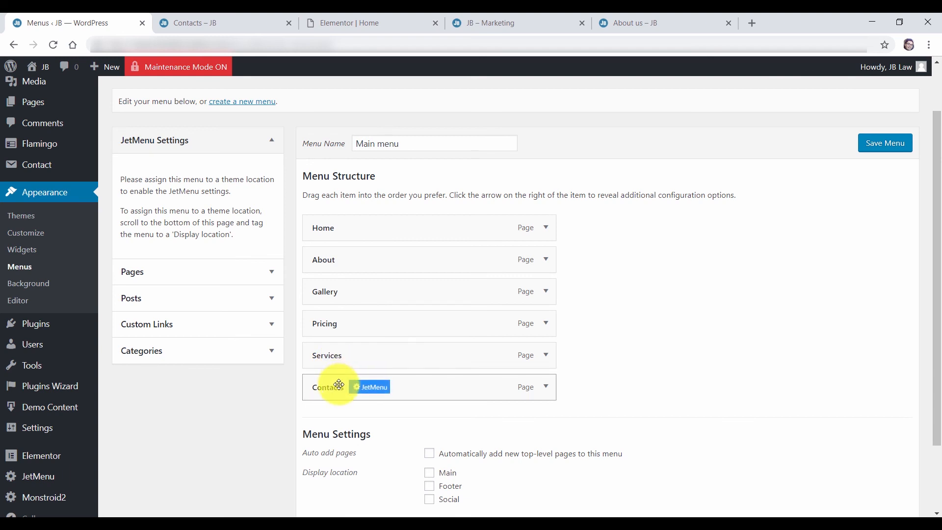
pyautogui.click(547, 294)
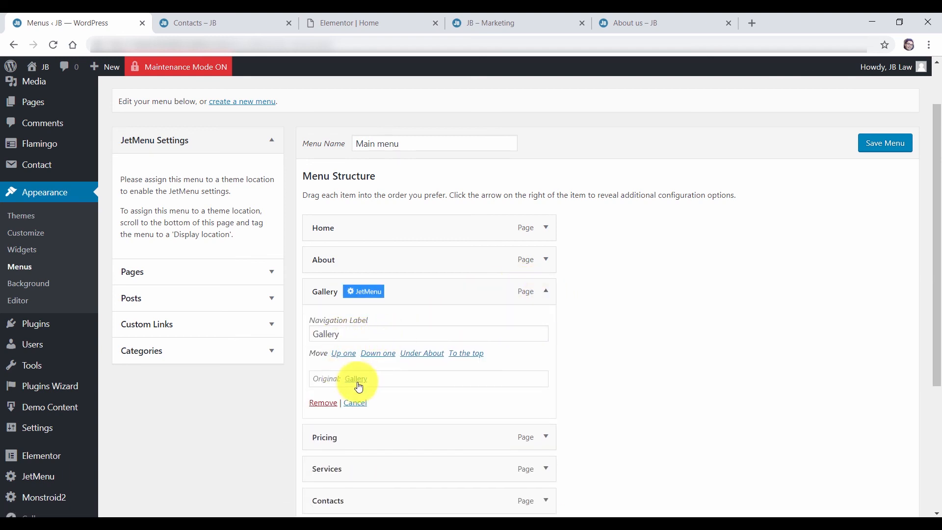
pyautogui.click(546, 292)
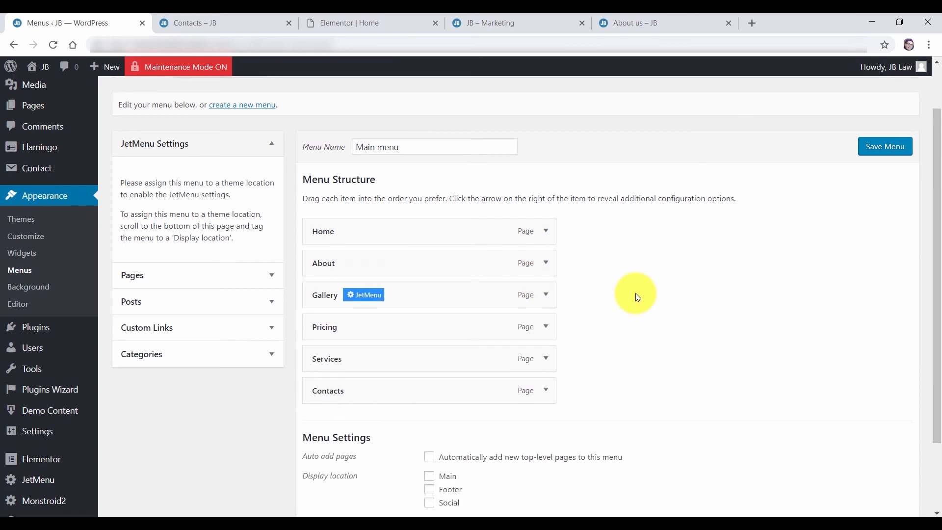
pyautogui.scroll(1, 195, 196)
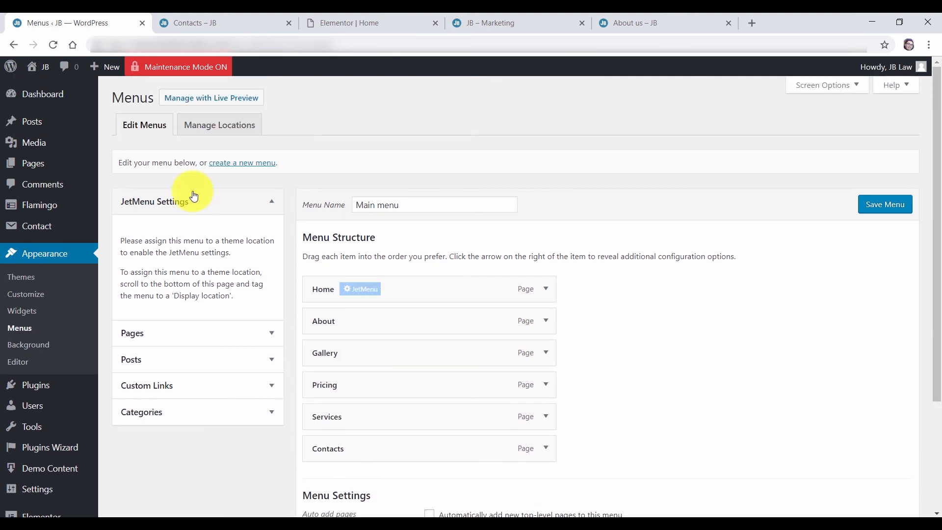
# Create a new menu named Main Menu 2
pyautogui.click(249, 164)
pyautogui.click(388, 206)
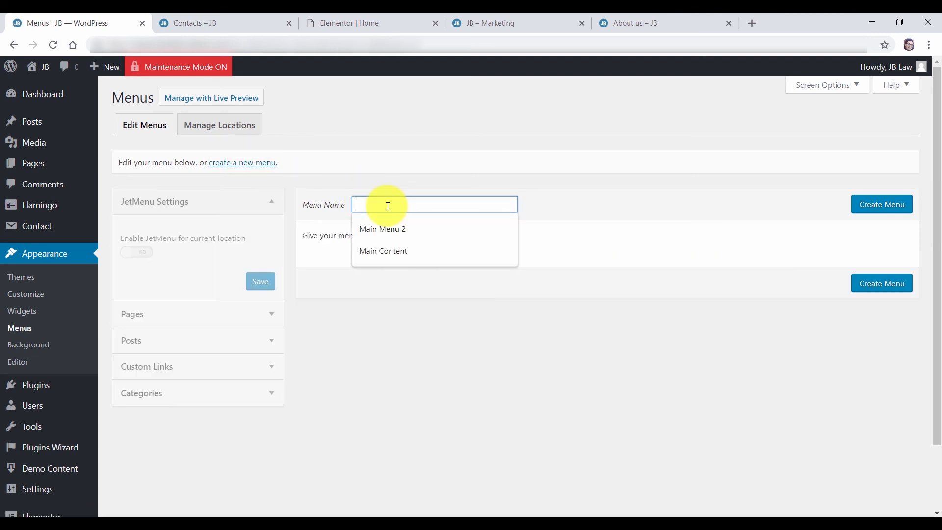
pyautogui.click(399, 226)
pyautogui.click(883, 206)
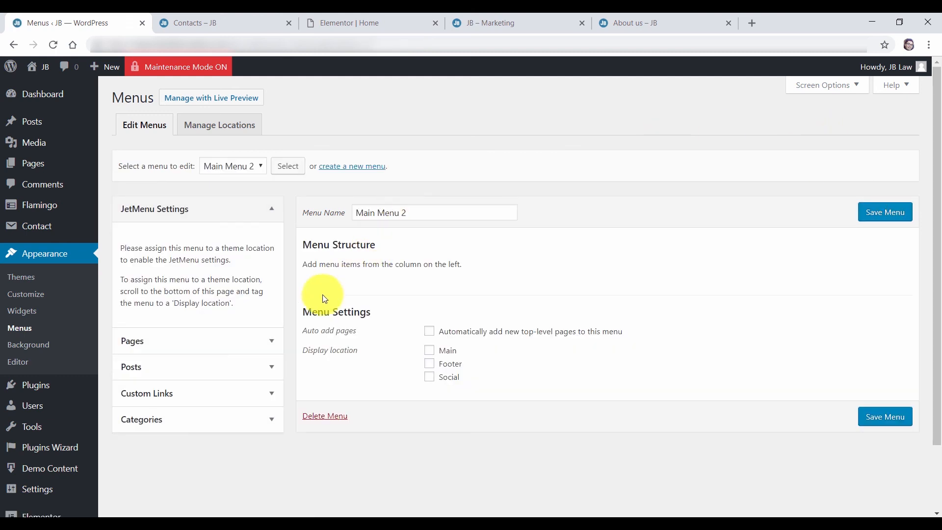
# Add a Contact Us custom link pointing to the site's #contact section and save the menu
pyautogui.click(253, 338)
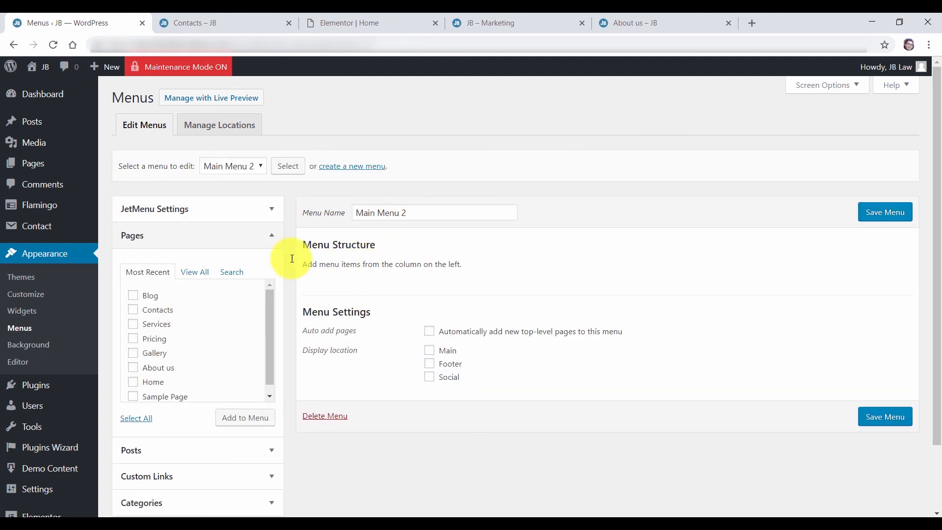
pyautogui.click(184, 235)
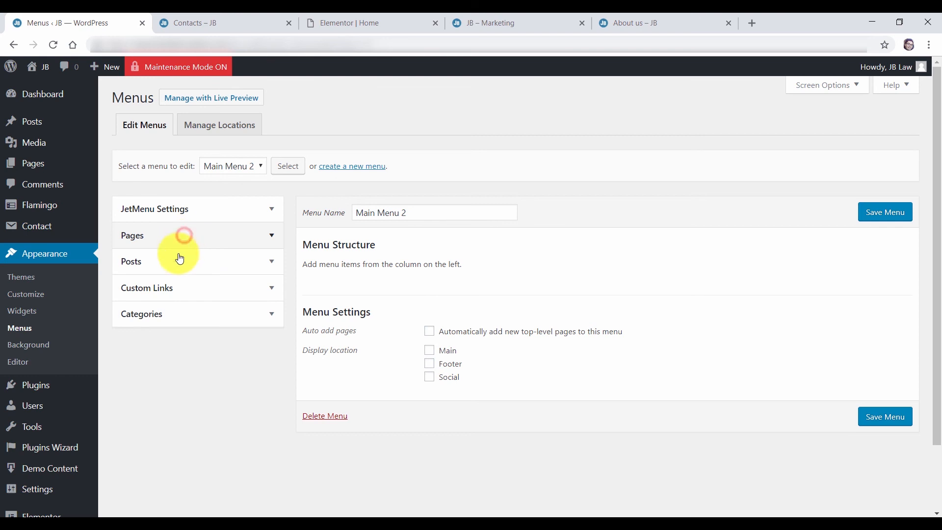
pyautogui.click(174, 291)
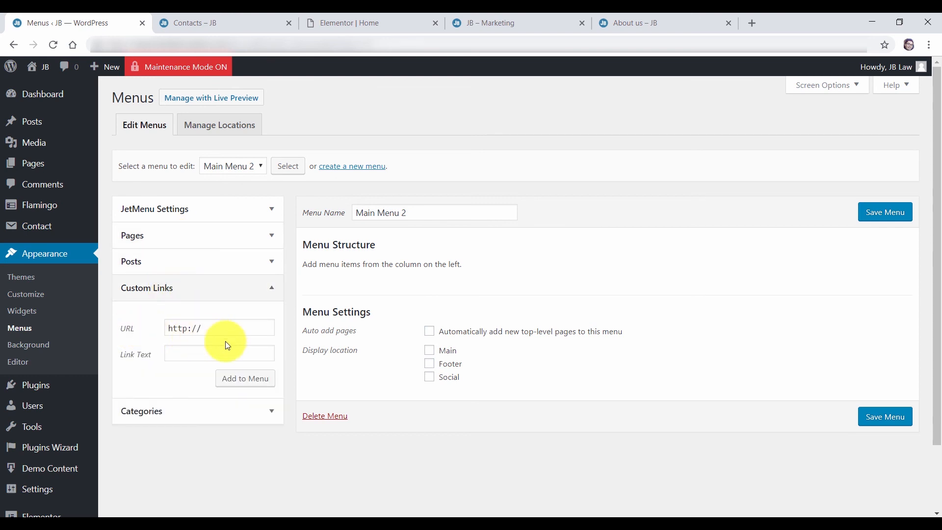
pyautogui.moveTo(228, 45); pyautogui.dragTo(133, 44)
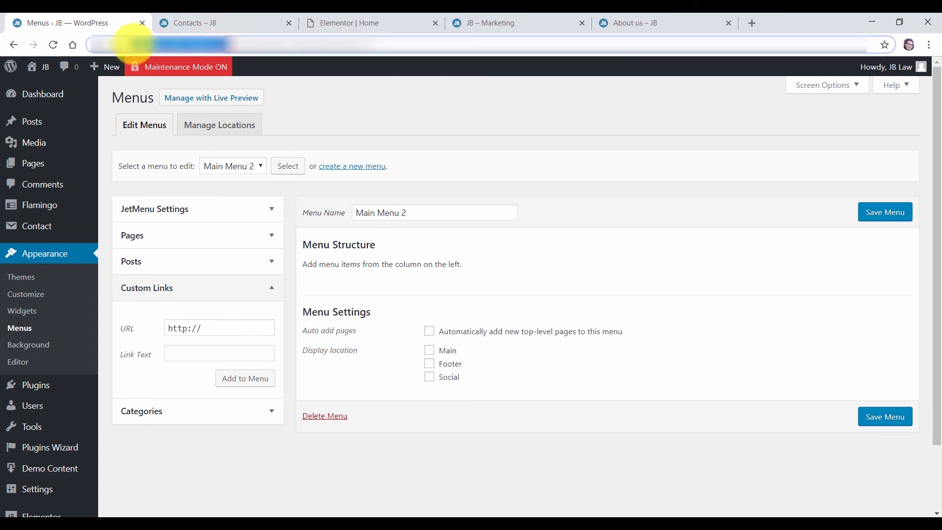
pyautogui.click(225, 329)
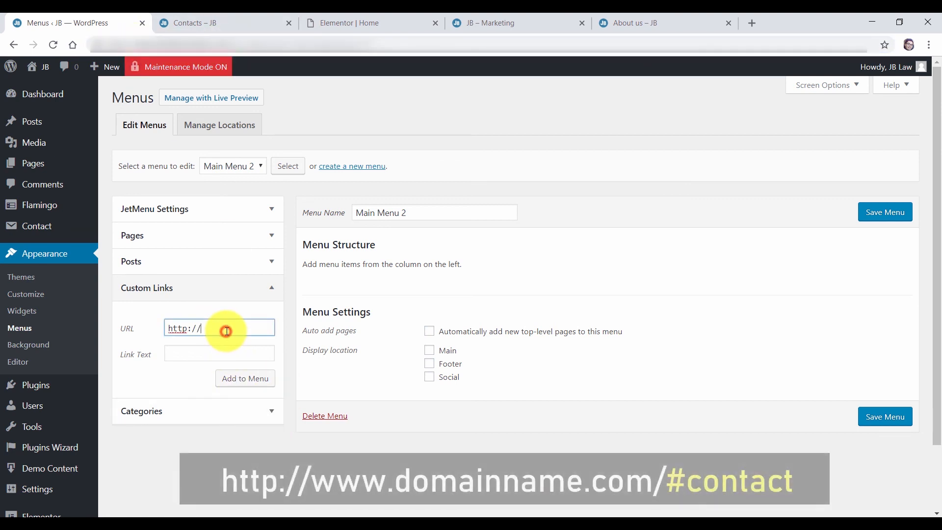
pyautogui.write('www.haniebcreative.com')
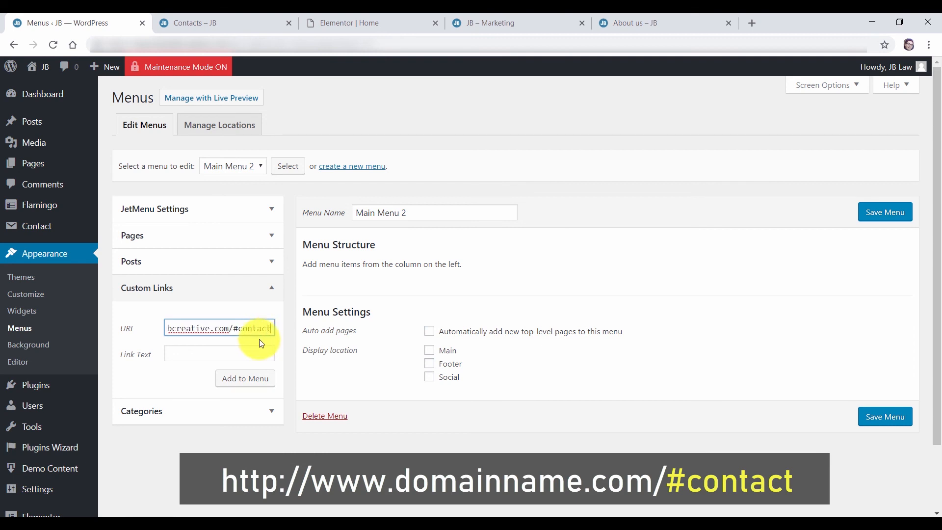
pyautogui.click(250, 381)
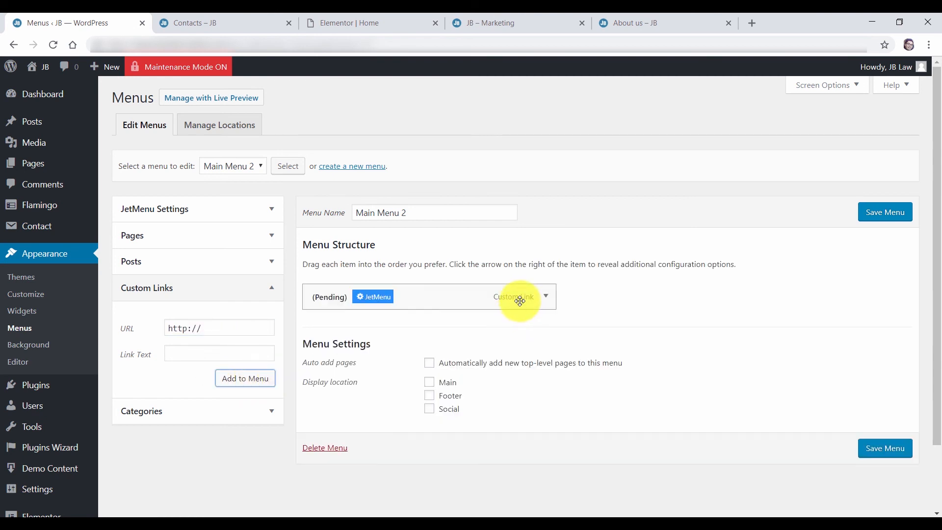
pyautogui.click(546, 296)
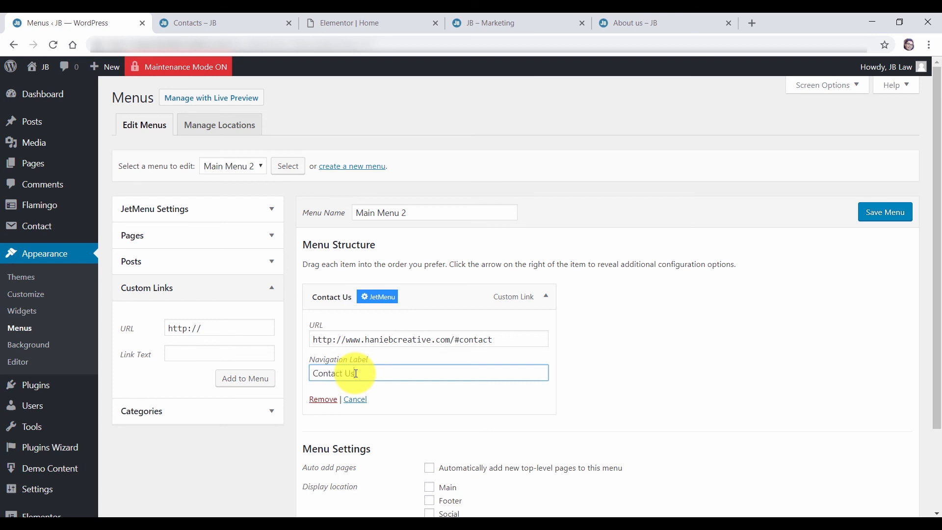
pyautogui.click(875, 212)
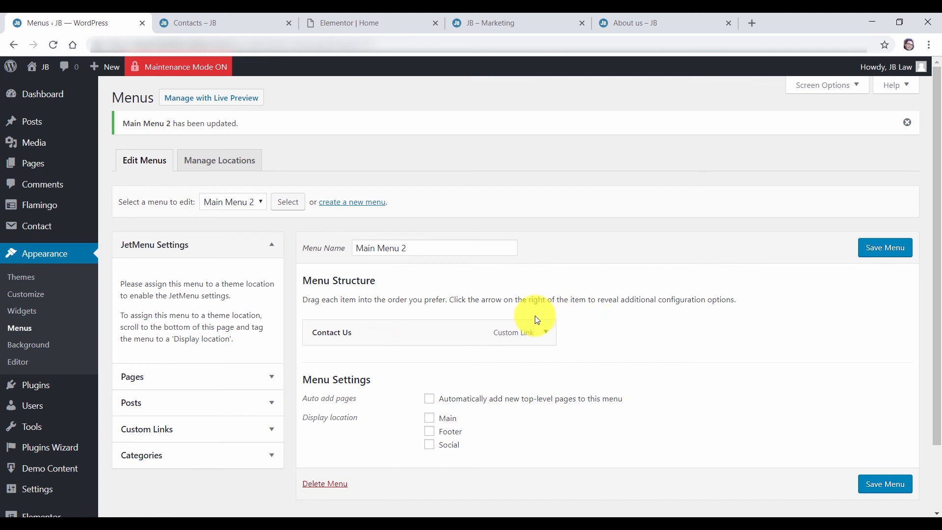
# Add the Blog page to Main Menu 2 under Contact Us and save the menu
pyautogui.click(240, 376)
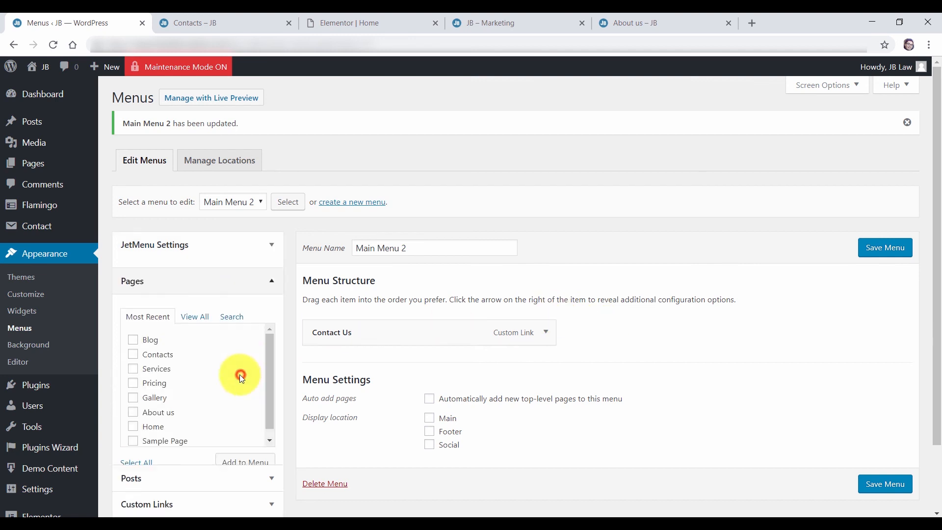
pyautogui.click(134, 335)
pyautogui.click(241, 453)
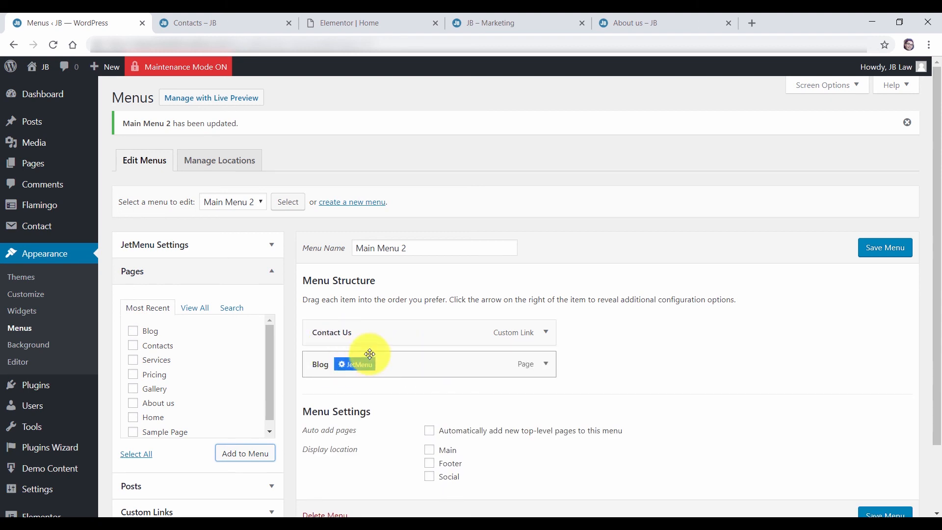
pyautogui.click(869, 247)
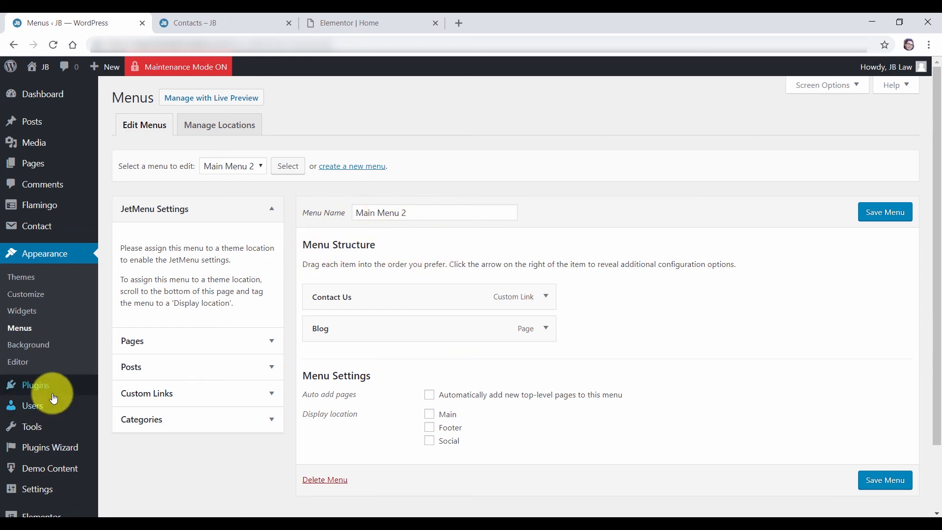
# Open the Menus template from Elementor's My Templates in a new editor tab
pyautogui.scroll(-2, 47, 432)
pyautogui.moveTo(44, 440)
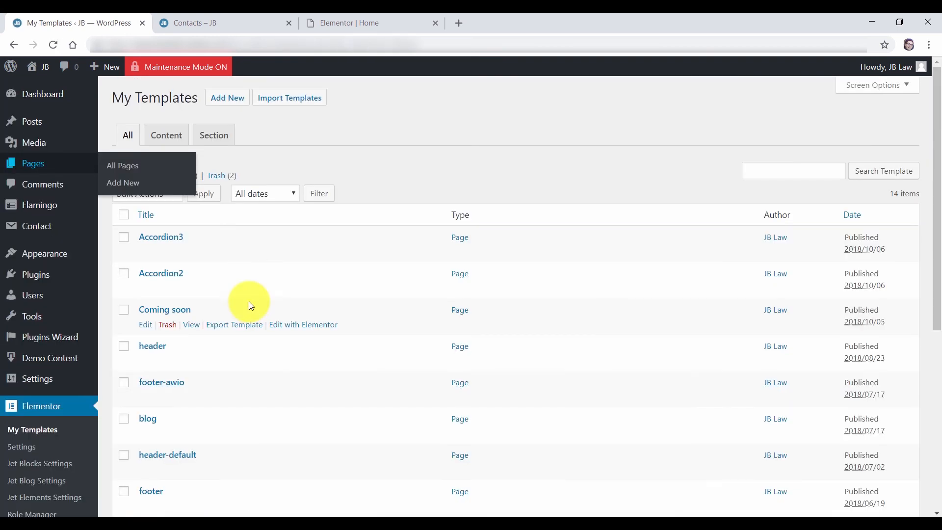
pyautogui.scroll(-4, 249, 302)
pyautogui.scroll(-1, 245, 303)
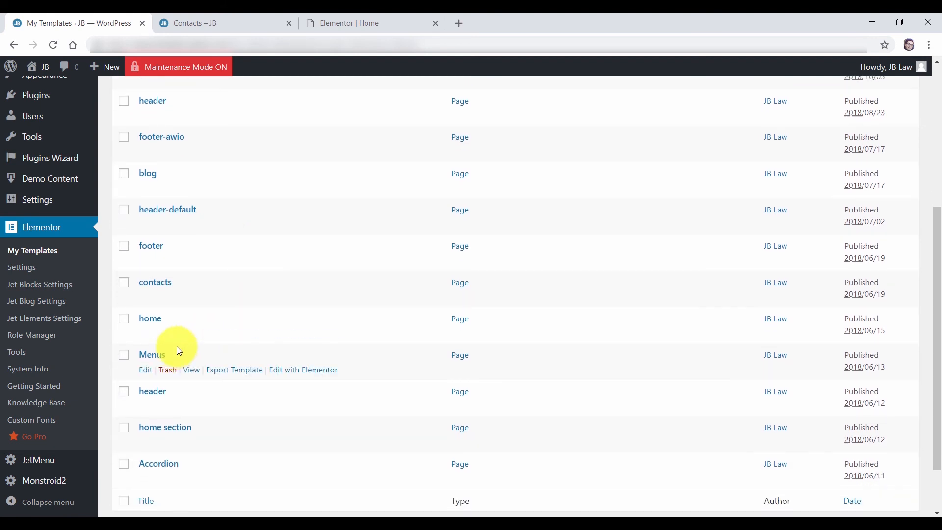
pyautogui.rightClick(297, 374)
pyautogui.click(320, 379)
pyautogui.click(215, 25)
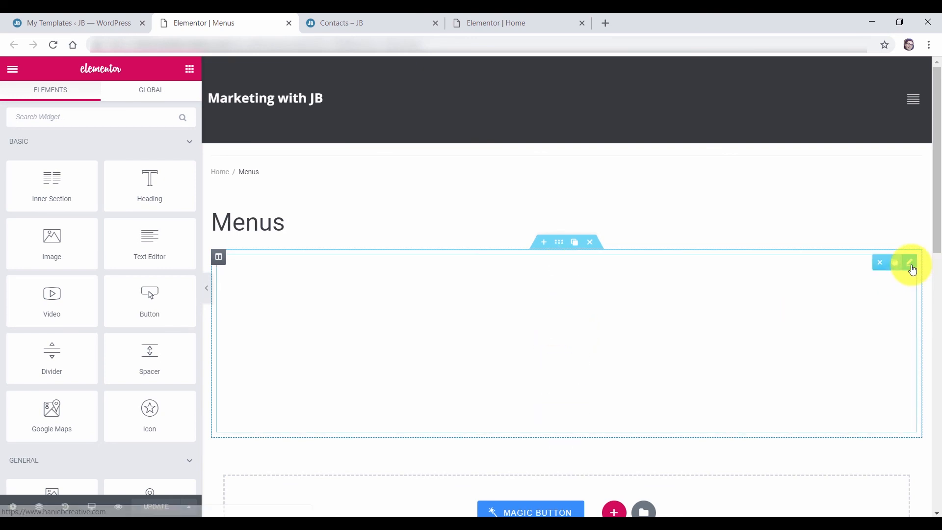
# Set the Menus template's nav menu widget to display Main Menu 2
pyautogui.click(911, 265)
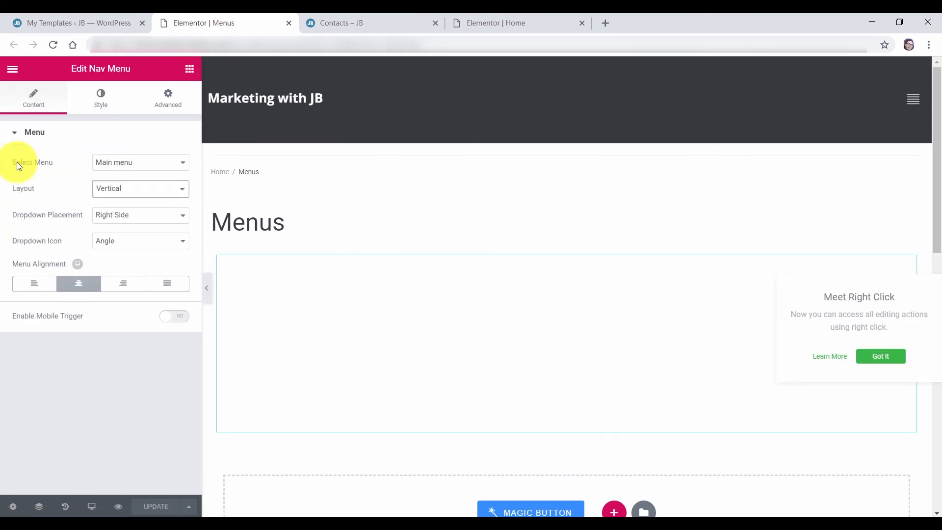
pyautogui.click(123, 162)
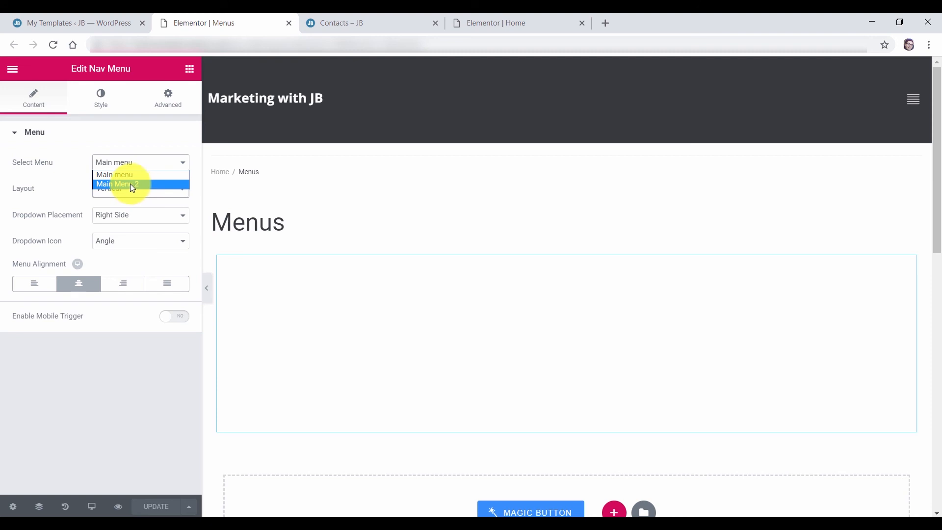
pyautogui.click(131, 184)
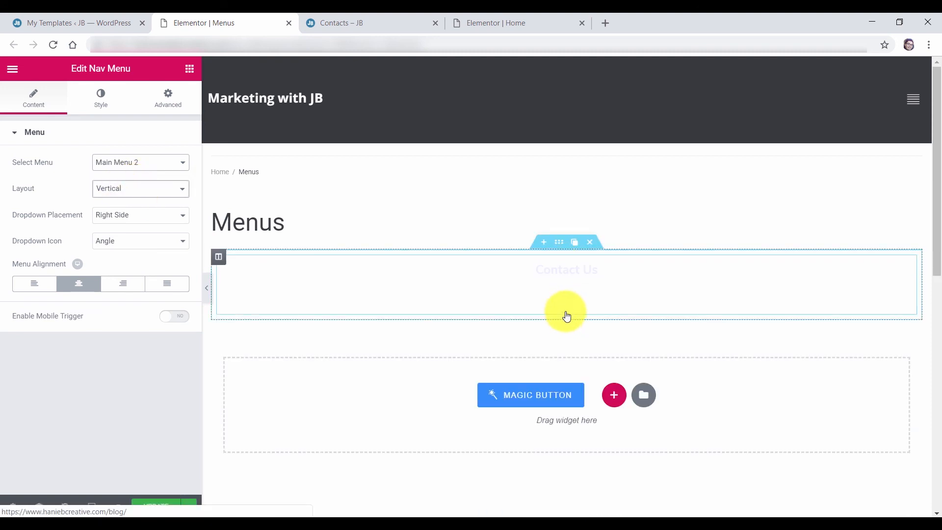
# Save the Menus template with UPDATE and move to the Contacts – JB tab
pyautogui.click(57, 23)
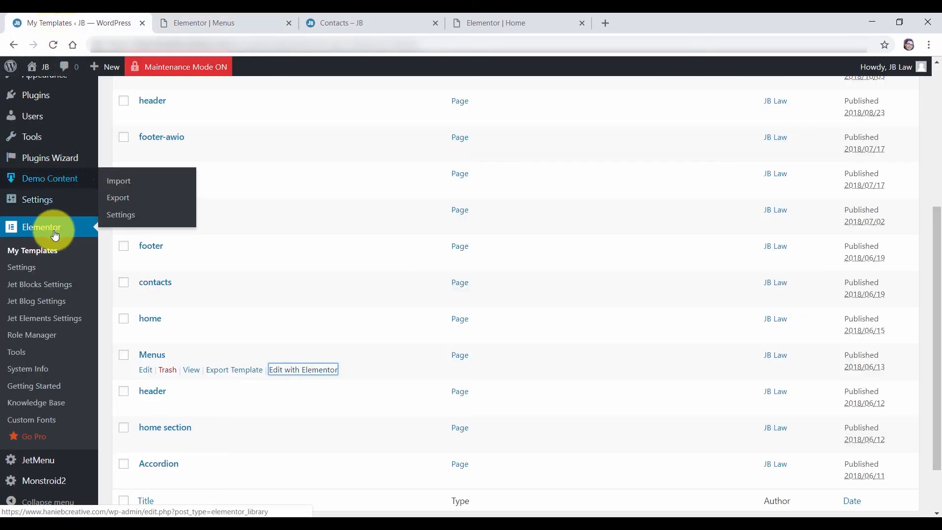
pyautogui.scroll(4, 52, 228)
pyautogui.moveTo(53, 252)
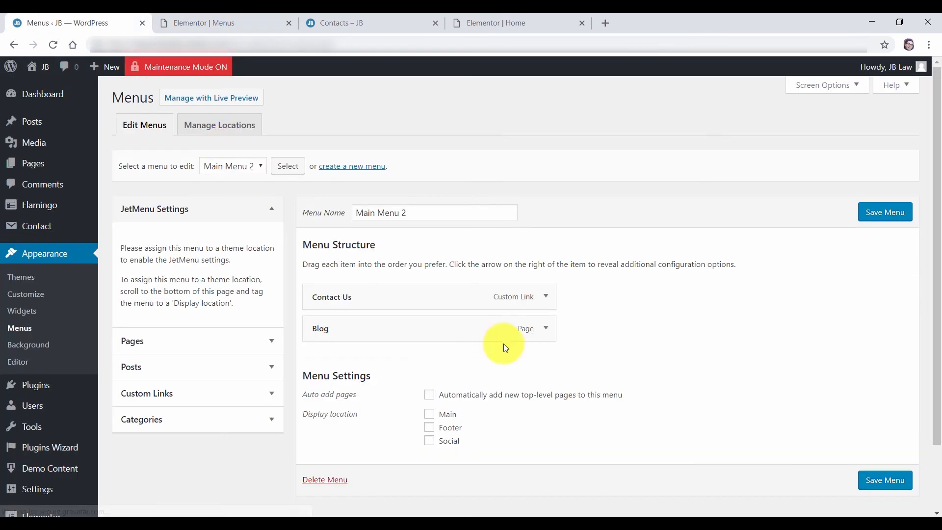
pyautogui.click(196, 23)
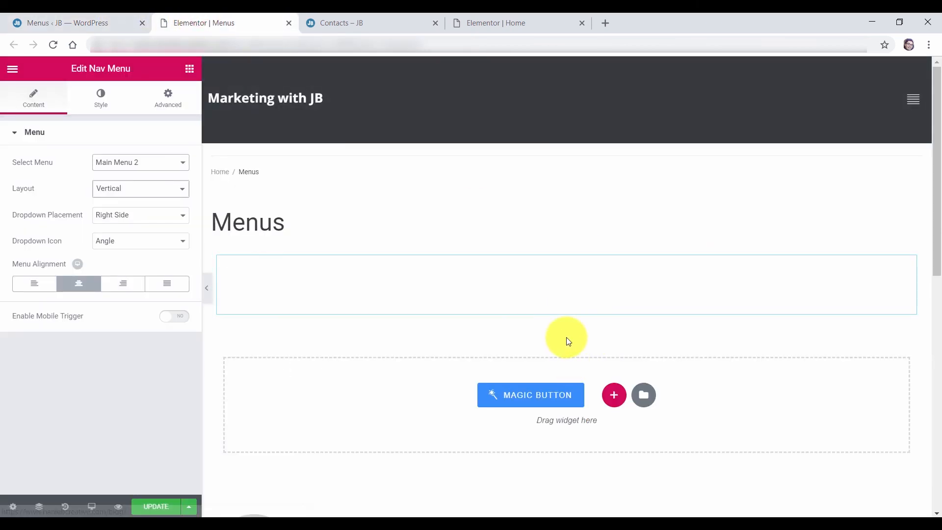
pyautogui.click(162, 508)
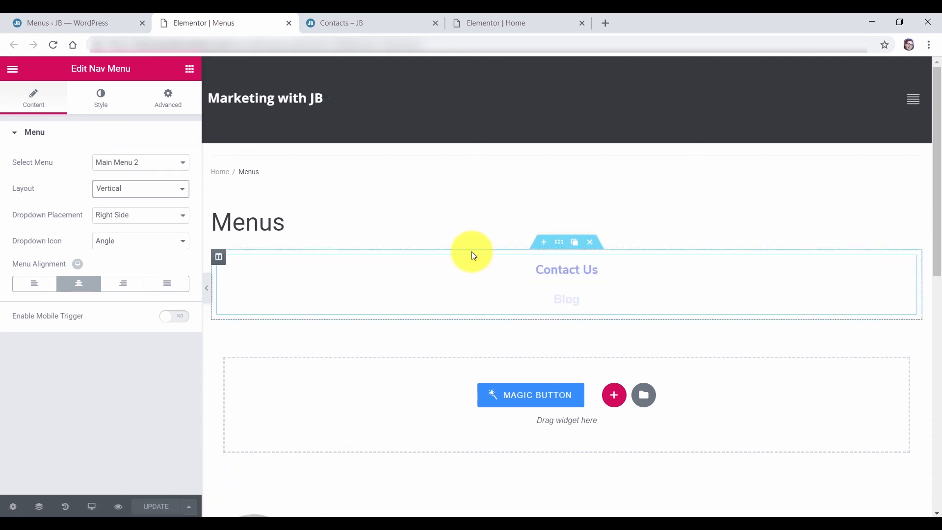
pyautogui.click(355, 25)
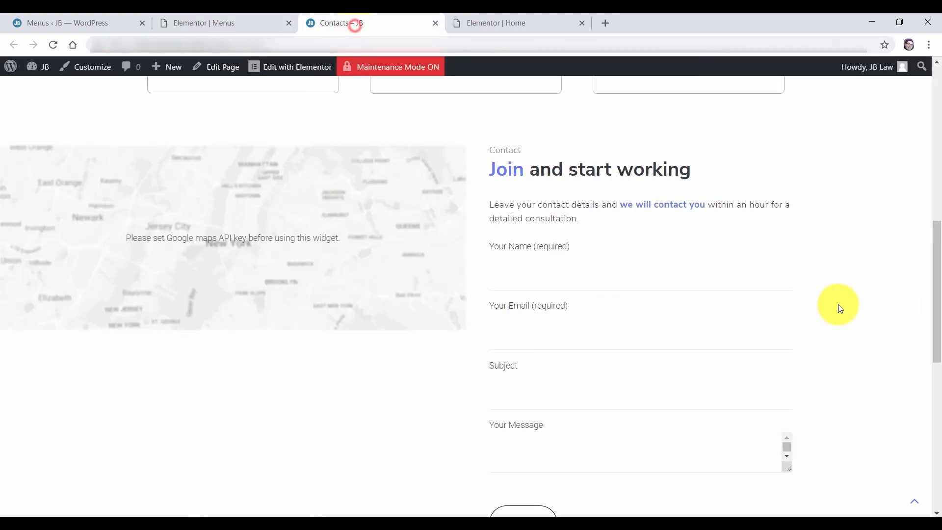
# Load the live home page and follow the menu's Contact Us link to the contact section
pyautogui.moveTo(938, 308); pyautogui.dragTo(936, 157)
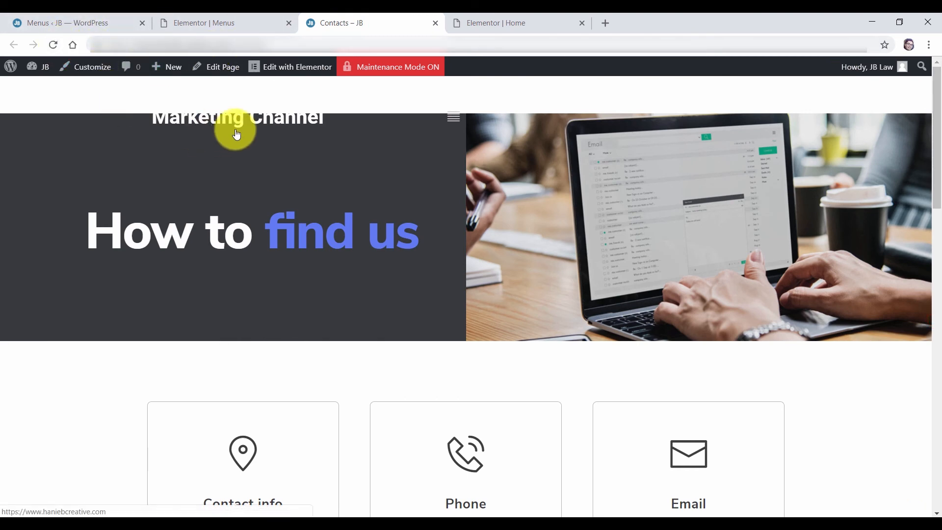
pyautogui.click(455, 118)
pyautogui.click(477, 285)
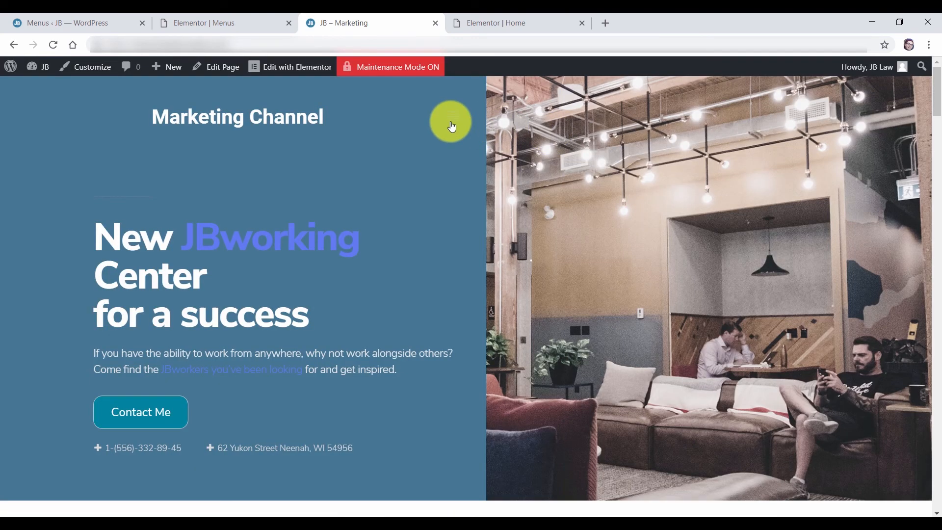
pyautogui.click(452, 123)
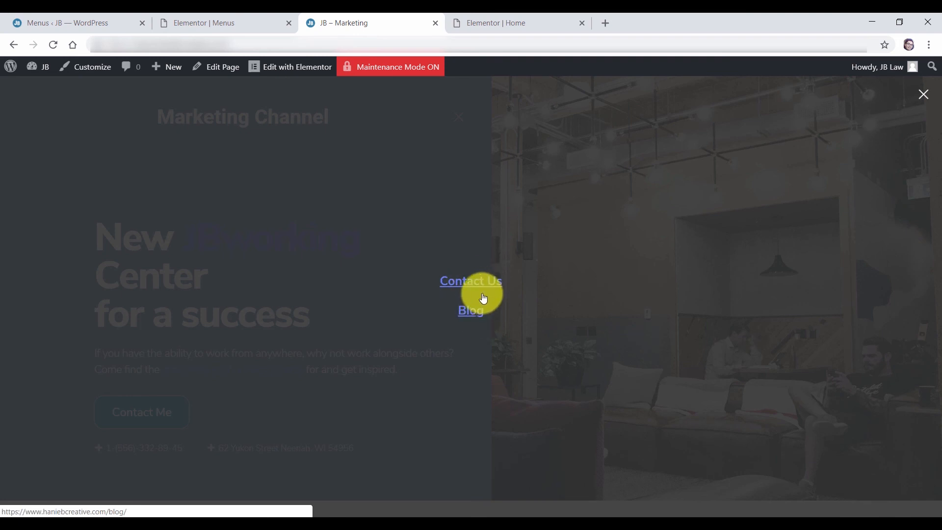
pyautogui.click(467, 283)
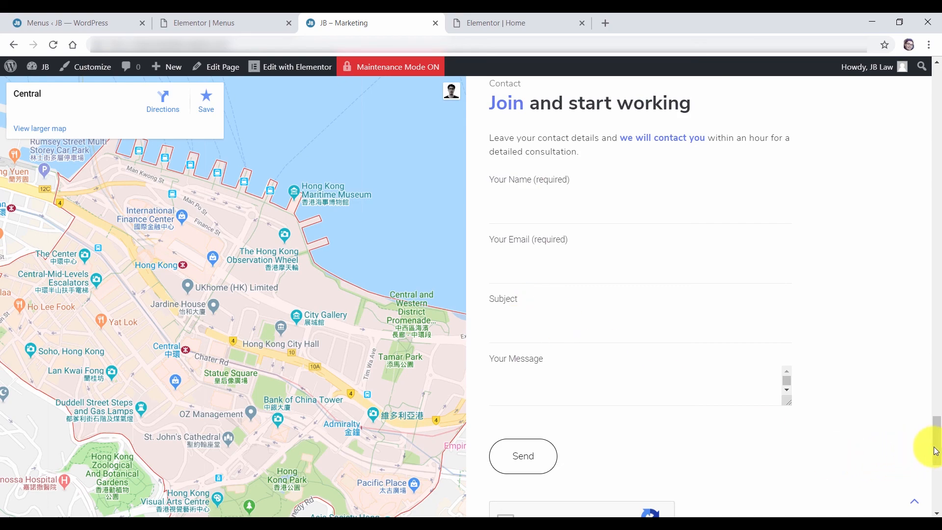
# Test the Contact Us link a second time, then return to Elementor's Home editor
pyautogui.moveTo(938, 442); pyautogui.dragTo(917, 92)
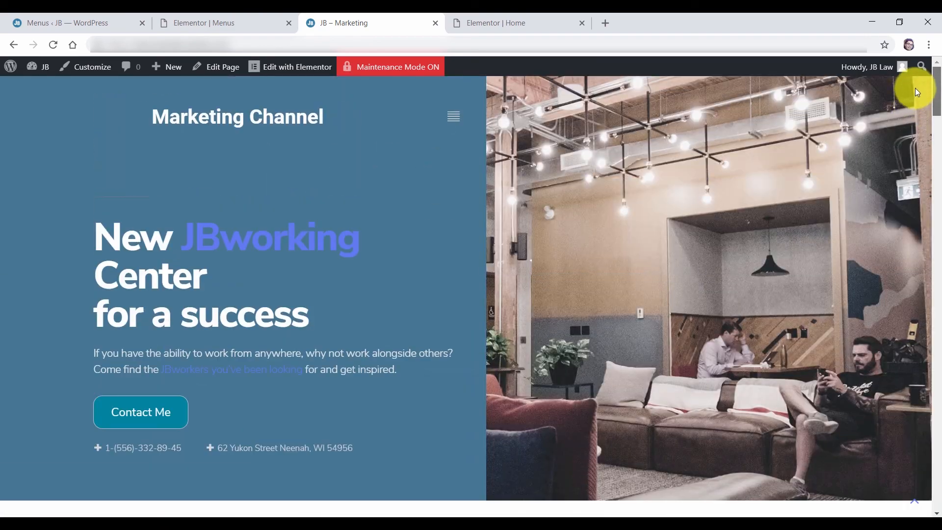
pyautogui.click(453, 118)
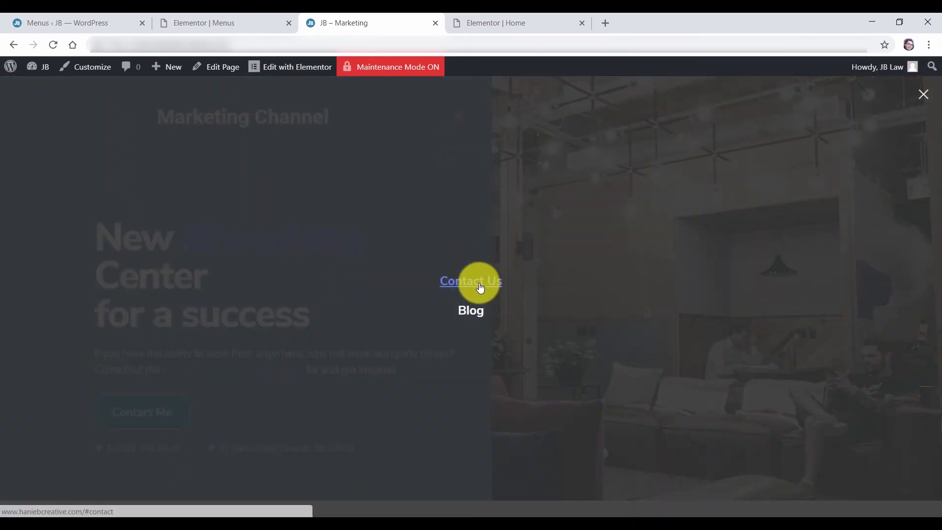
pyautogui.click(480, 285)
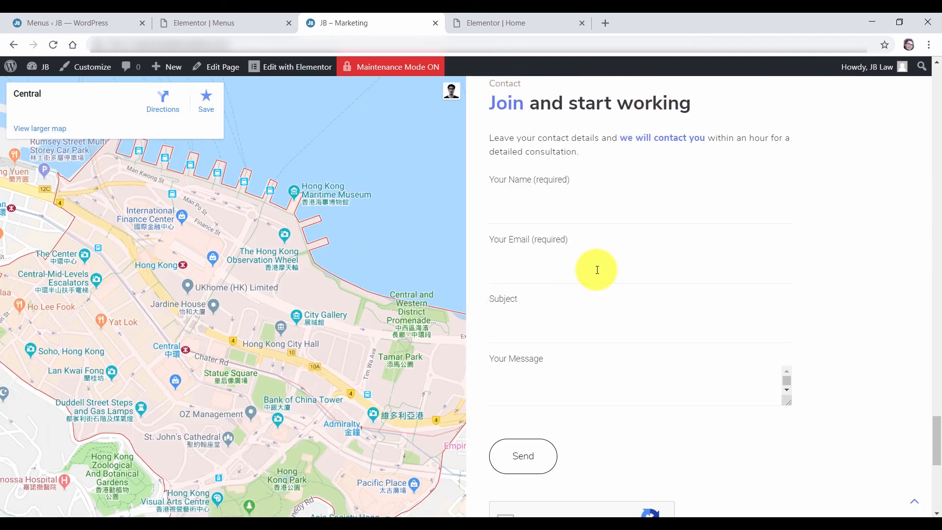
pyautogui.scroll(1, 583, 248)
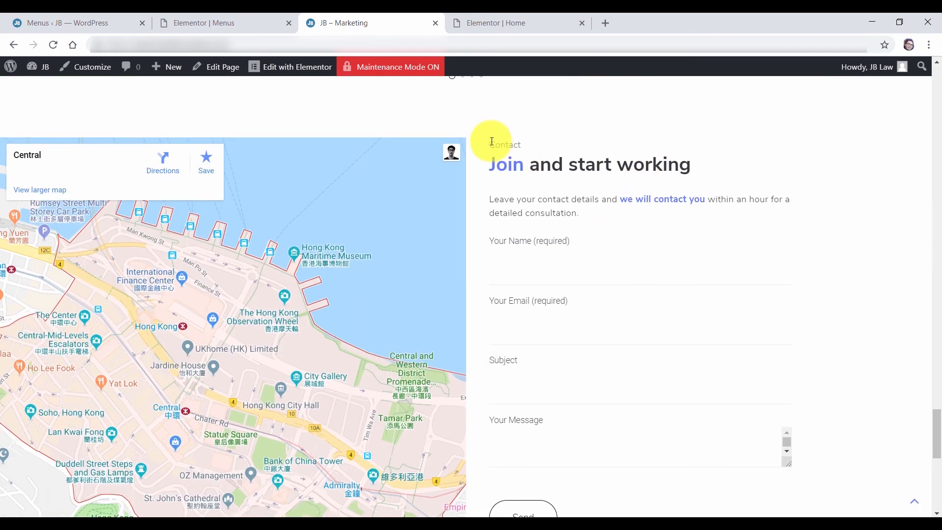
pyautogui.click(495, 28)
pyautogui.moveTo(936, 78); pyautogui.dragTo(935, 418)
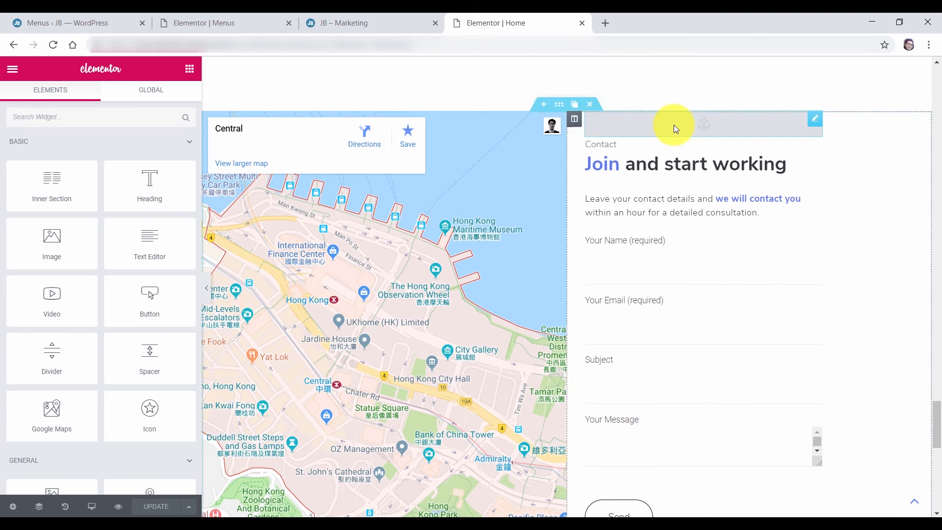
# Place a Menu Anchor with ID gallery above the Gallery (Our Portfolio) heading
pyautogui.click(816, 122)
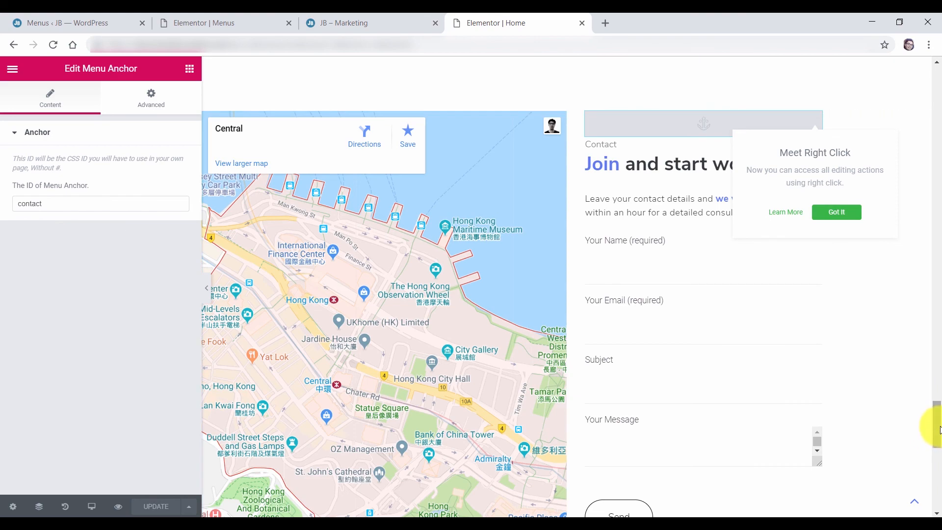
pyautogui.moveTo(939, 428); pyautogui.dragTo(932, 267)
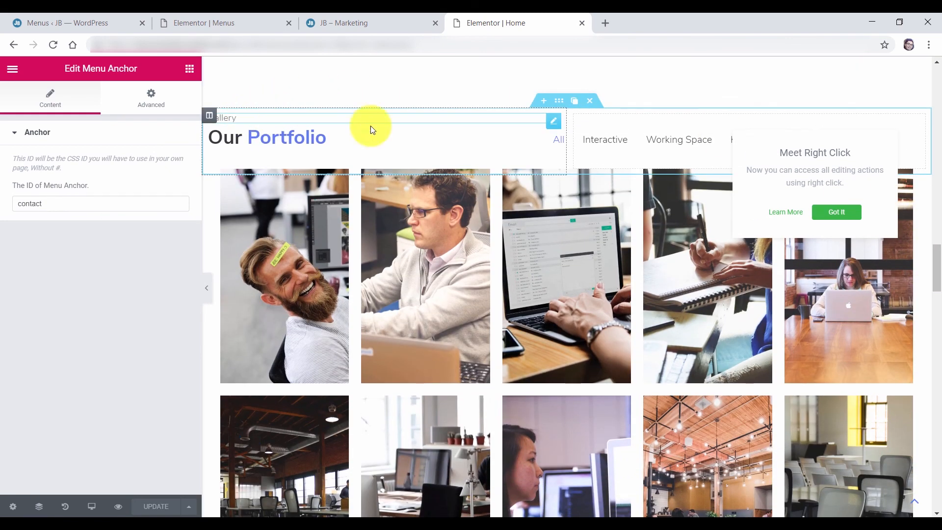
pyautogui.click(190, 69)
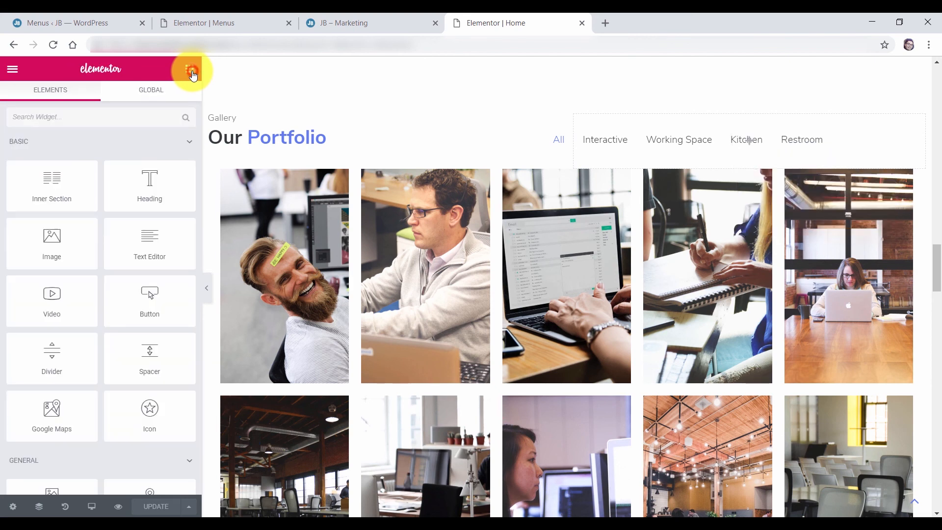
pyautogui.click(49, 117)
pyautogui.write('anc')
pyautogui.moveTo(41, 163); pyautogui.dragTo(316, 121)
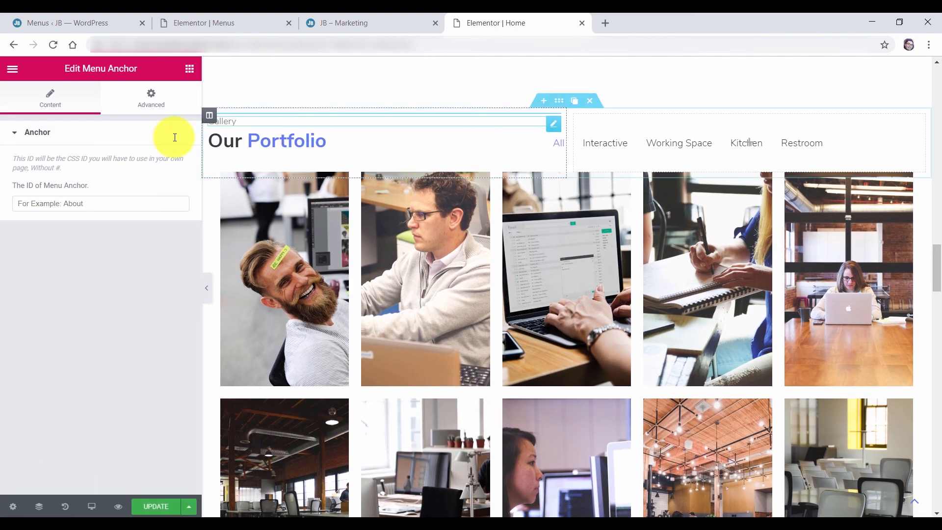
pyautogui.click(106, 204)
pyautogui.write('gallery')
pyautogui.moveTo(936, 268); pyautogui.dragTo(939, 172)
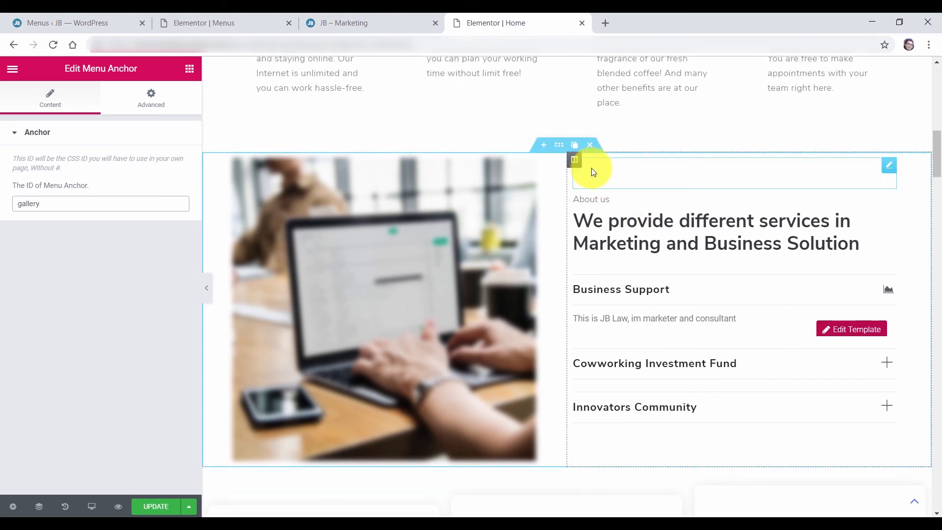
# Add a Menu Anchor with ID aboutus above the About us section
pyautogui.click(190, 69)
pyautogui.click(57, 118)
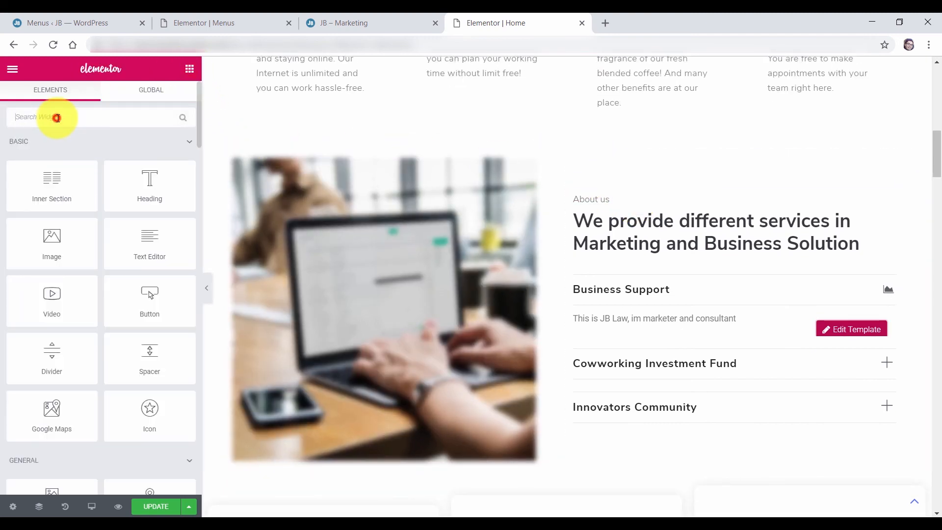
pyautogui.write('menu')
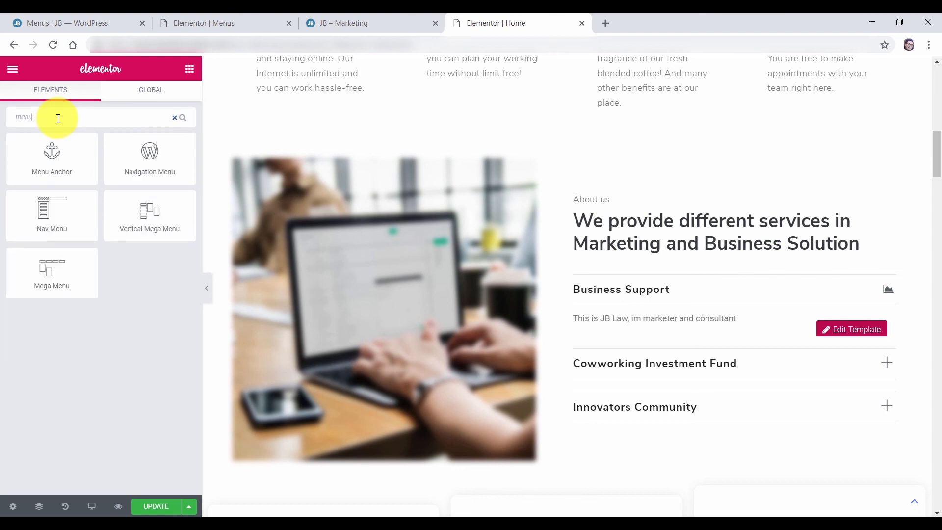
pyautogui.moveTo(58, 144); pyautogui.dragTo(711, 162)
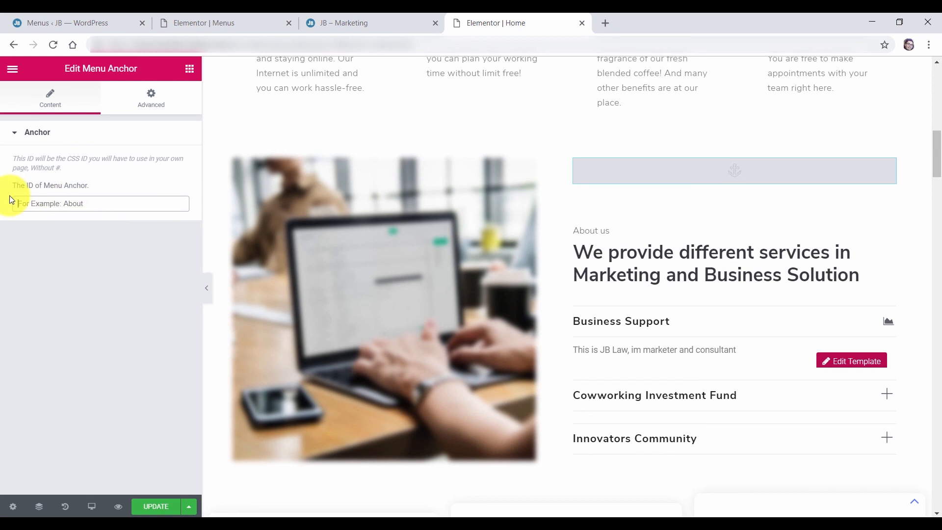
pyautogui.write('aboutus')
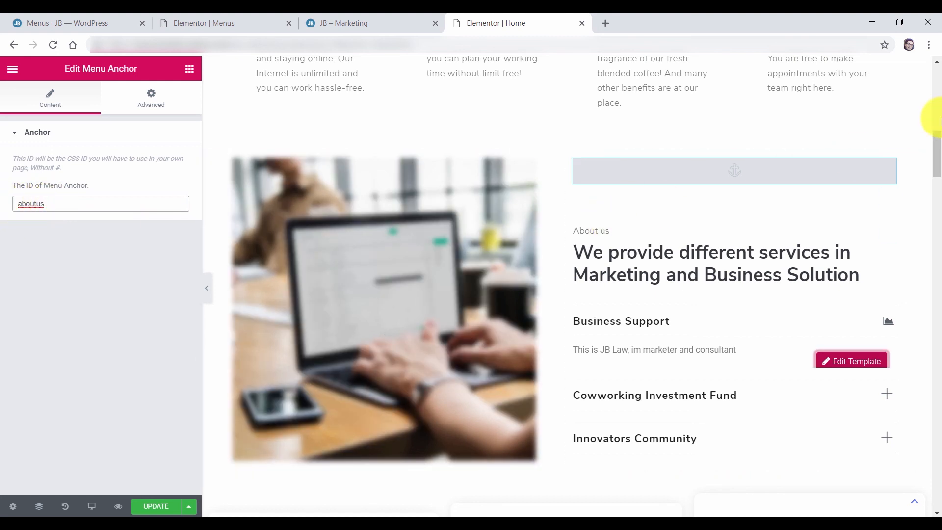
# Check the gallery anchor above the Gallery heading and save the Home page with UPDATE
pyautogui.moveTo(939, 145)
pyautogui.mouseDown()
pyautogui.moveTo(935, 93)
pyautogui.moveTo(938, 133)
pyautogui.mouseUp()
pyautogui.scroll(-3, 751, 326)
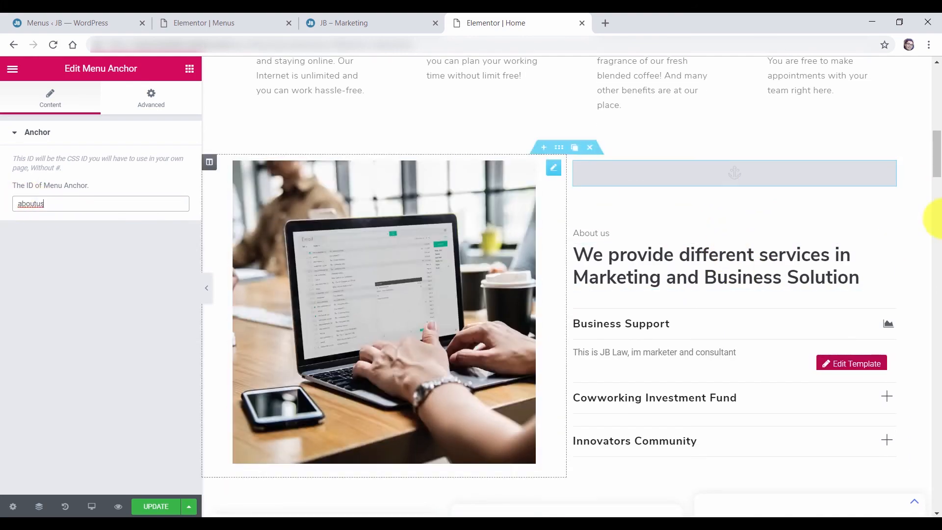
pyautogui.moveTo(938, 190); pyautogui.dragTo(938, 275)
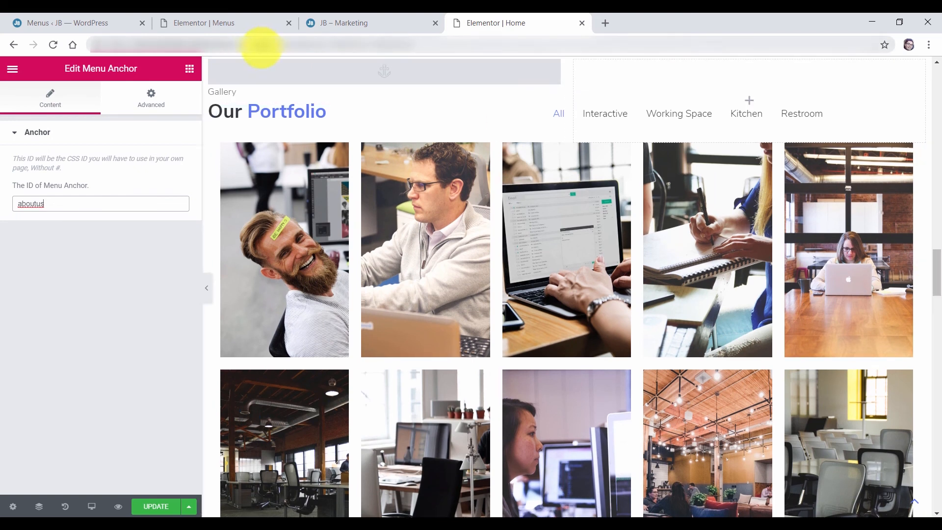
pyautogui.click(555, 74)
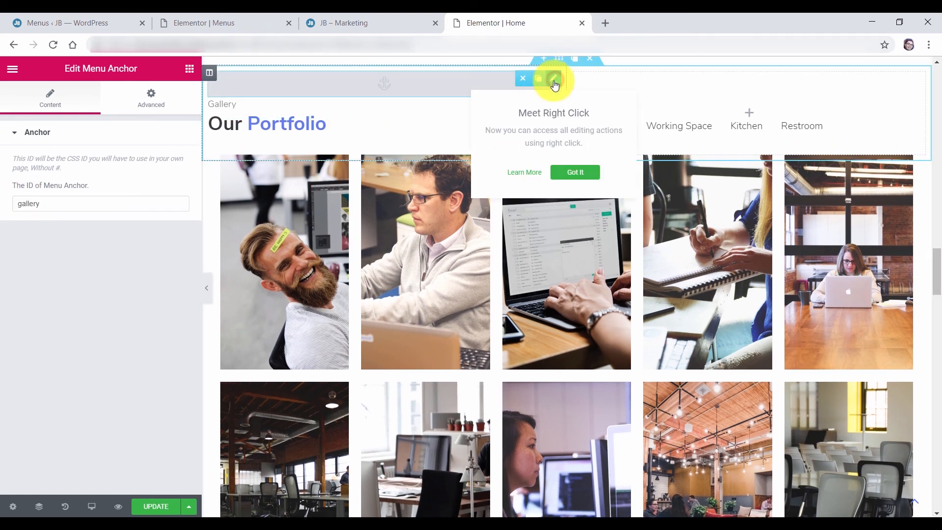
pyautogui.click(57, 249)
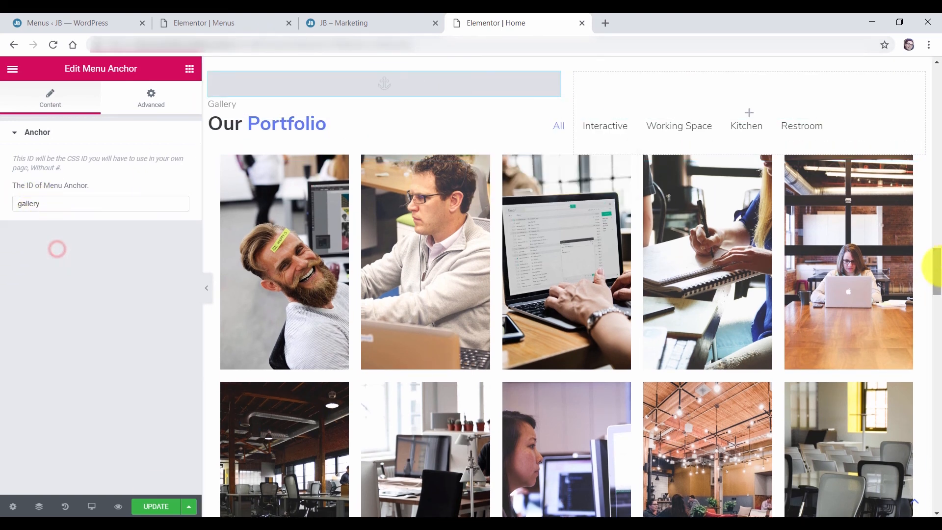
pyautogui.click(156, 509)
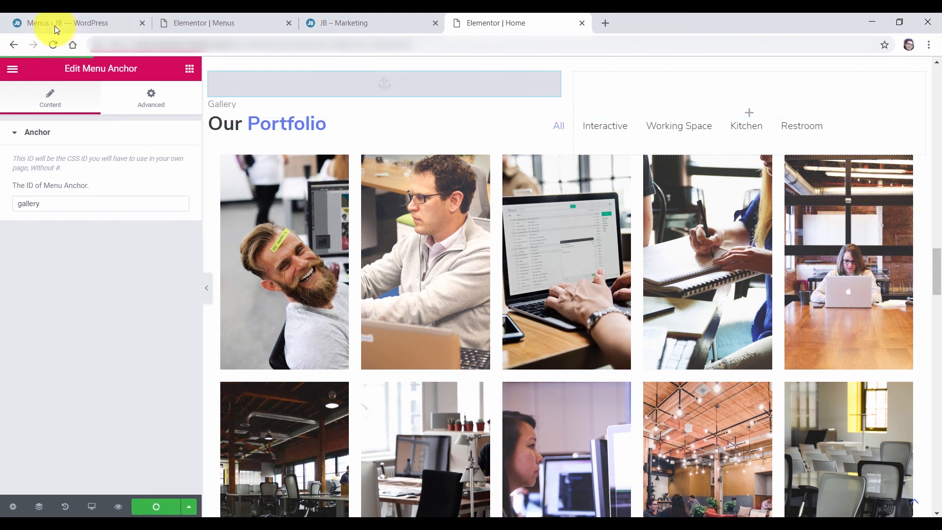
# Add a custom link to the #gallery section to Main Menu 2
pyautogui.click(37, 22)
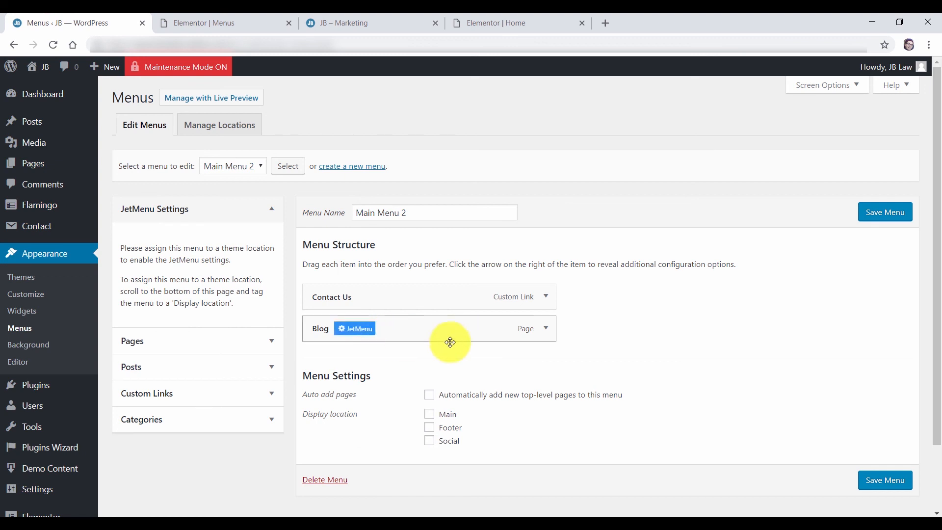
pyautogui.click(182, 394)
pyautogui.click(218, 329)
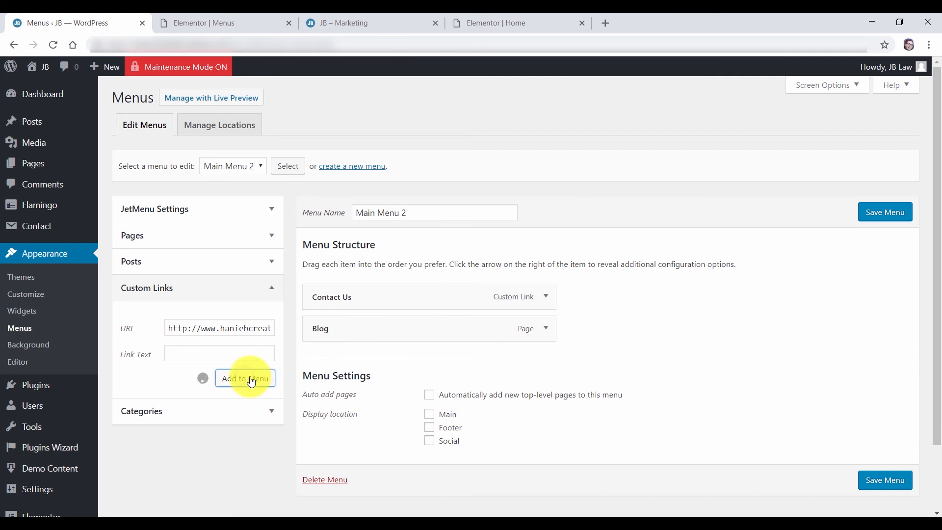
pyautogui.click(224, 328)
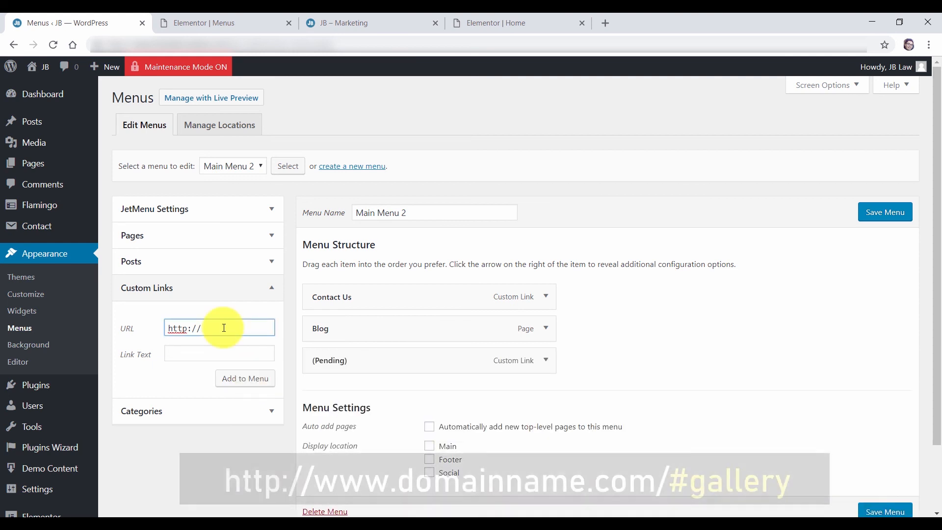
pyautogui.write('www.haniebcreative.com')
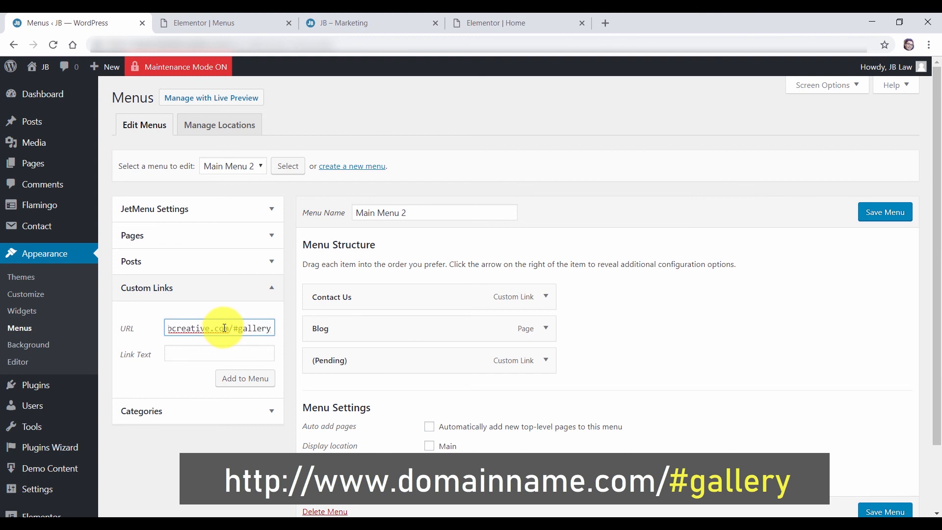
pyautogui.click(251, 382)
# Give the two pending custom links the navigation labels About Us and Portfolio
pyautogui.click(546, 360)
pyautogui.scroll(-1, 594, 361)
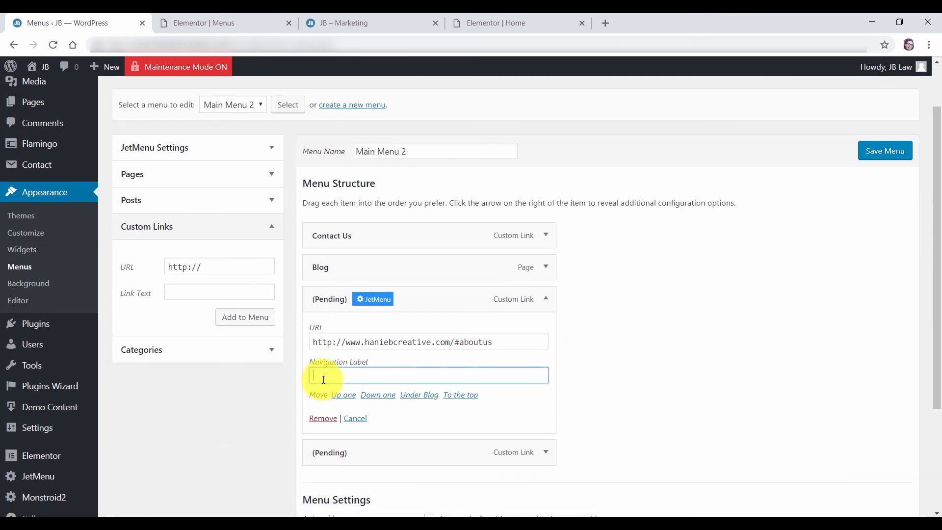
pyautogui.write('s')
pyautogui.click(546, 298)
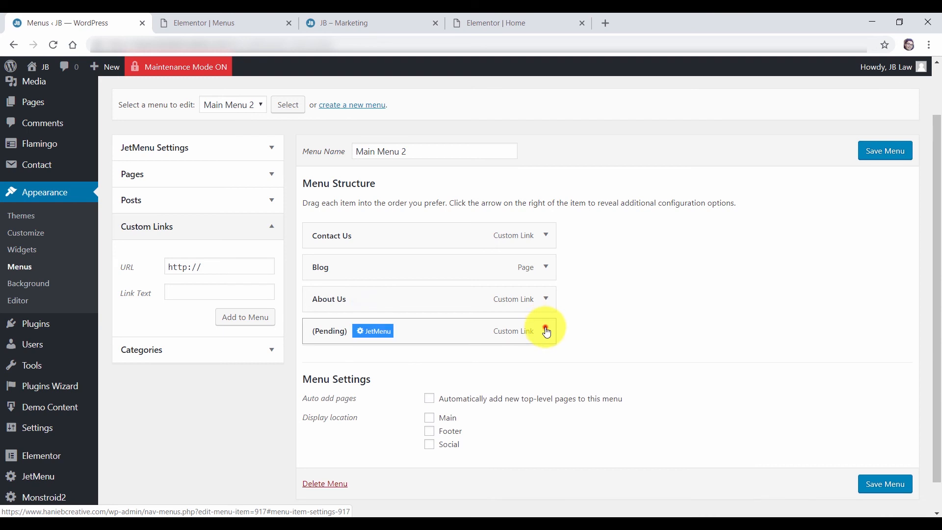
pyautogui.click(546, 331)
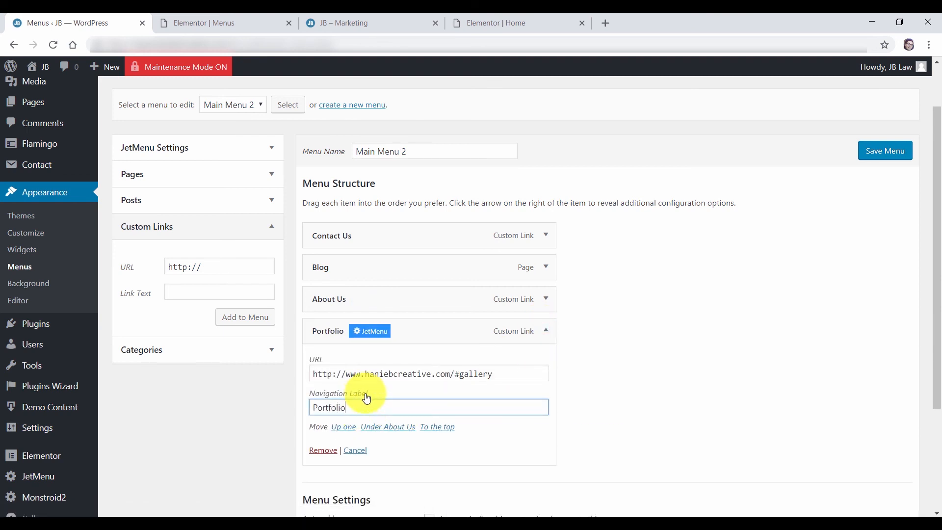
pyautogui.click(546, 331)
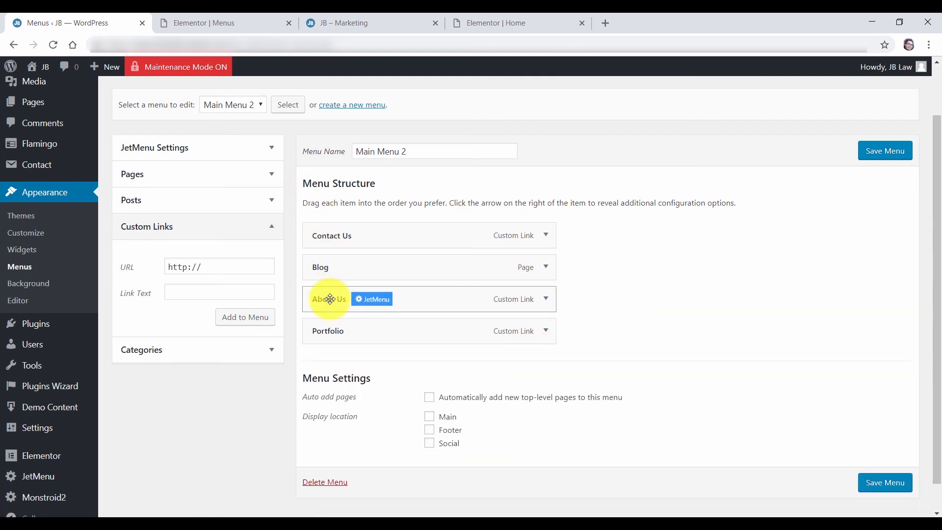
# Drag the items into the order About Us, Portfolio, Blog, Contact Us and save
pyautogui.moveTo(329, 301); pyautogui.dragTo(311, 231)
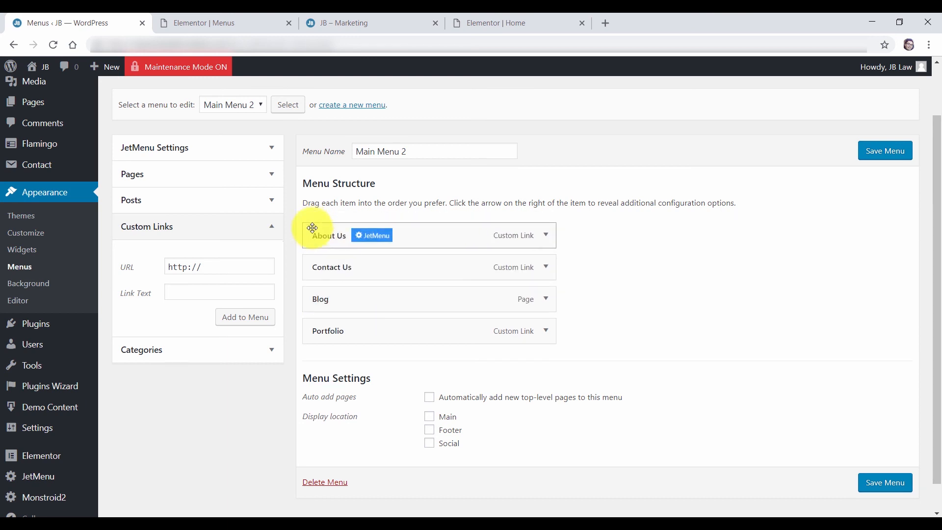
pyautogui.moveTo(337, 330); pyautogui.dragTo(307, 217)
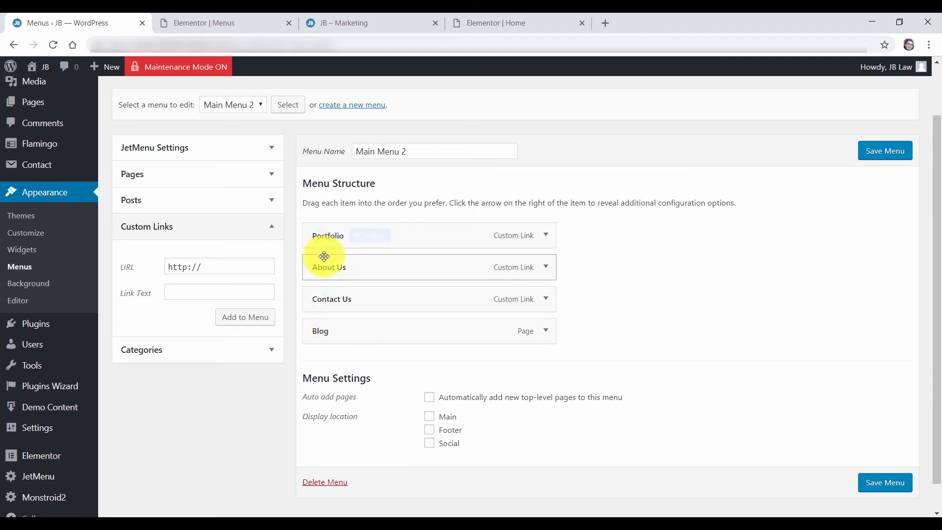
pyautogui.moveTo(327, 269); pyautogui.dragTo(314, 227)
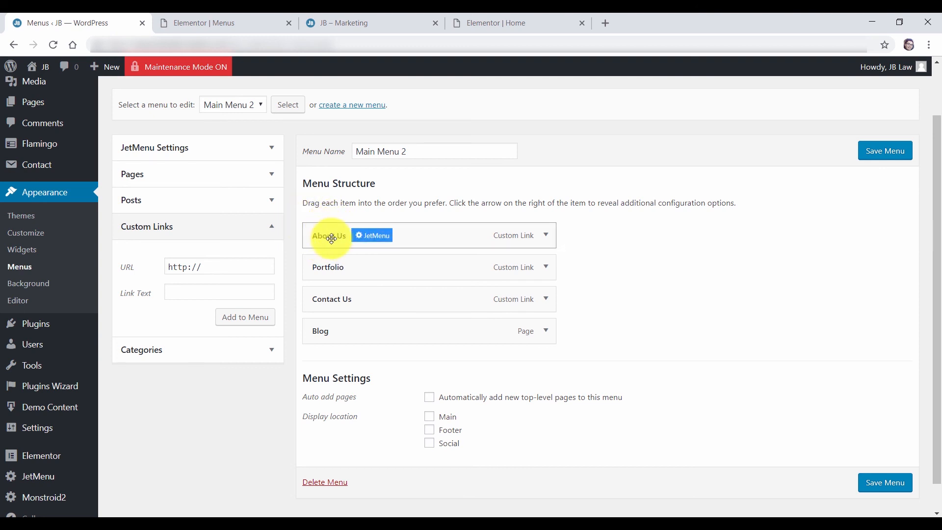
pyautogui.moveTo(319, 331); pyautogui.dragTo(320, 298)
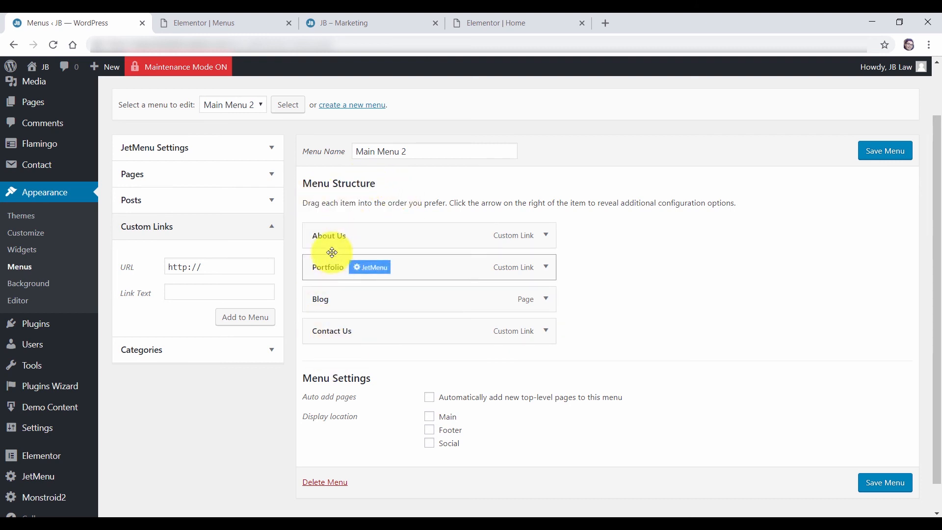
pyautogui.click(883, 151)
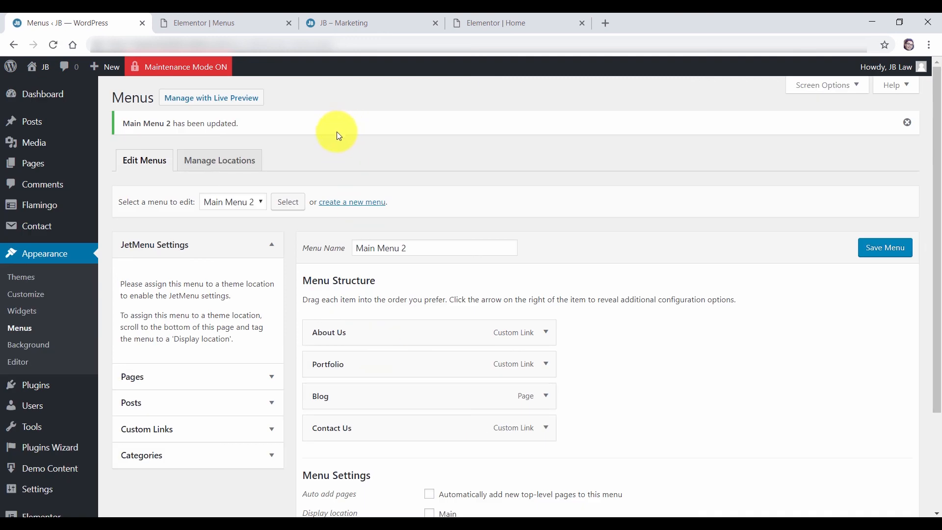
pyautogui.click(514, 22)
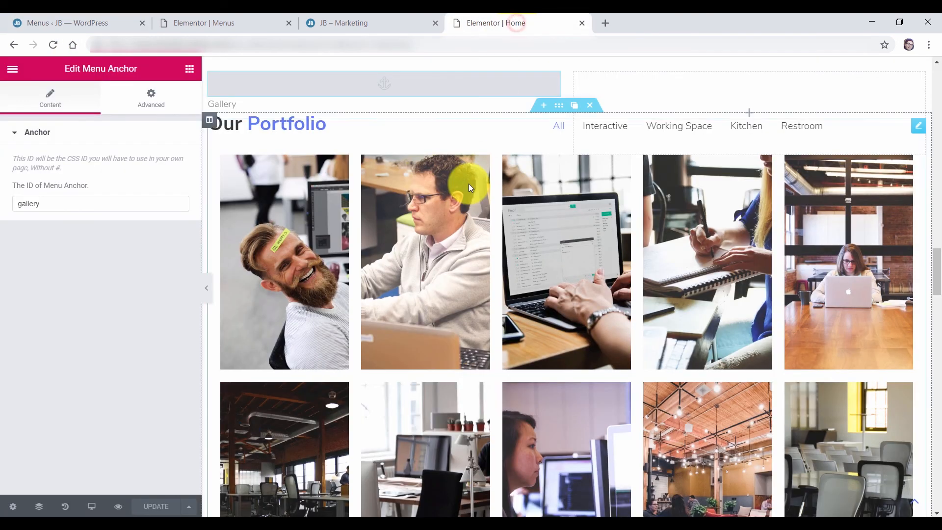
pyautogui.click(358, 22)
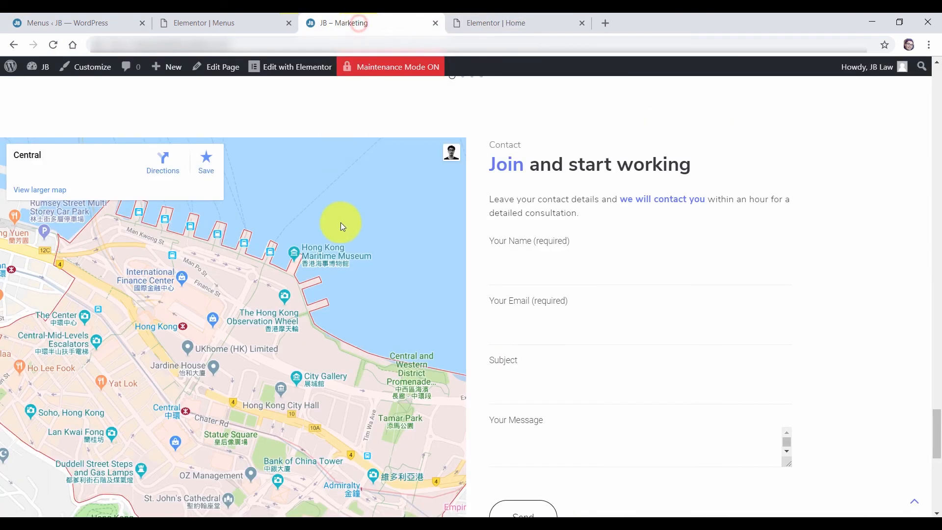
pyautogui.moveTo(940, 407); pyautogui.dragTo(917, 74)
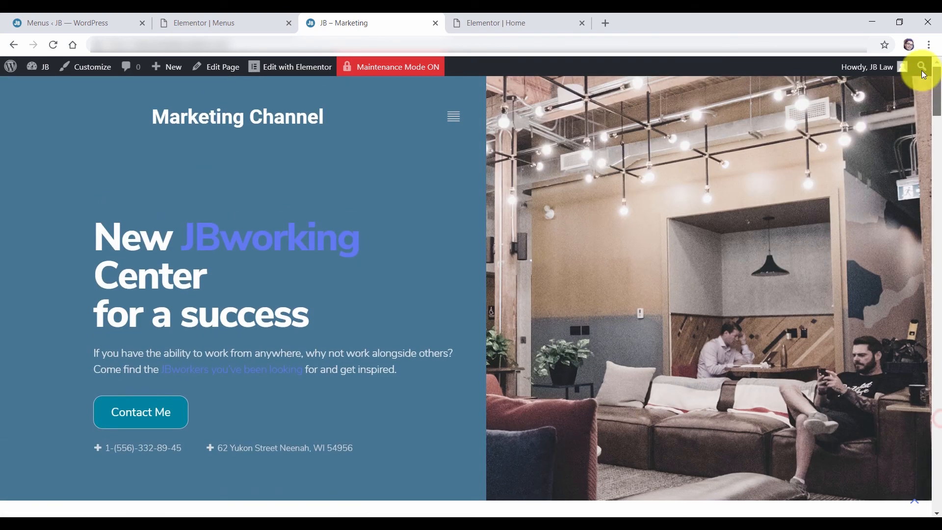
pyautogui.click(54, 45)
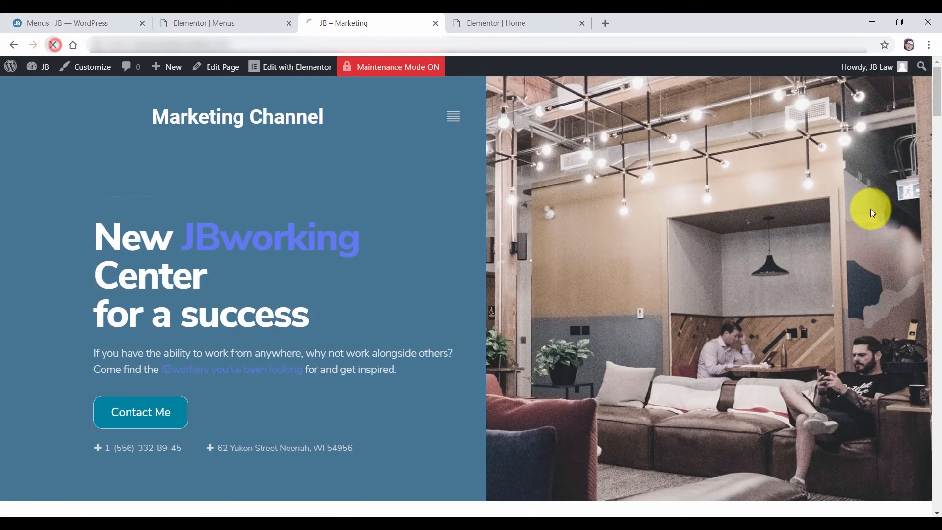
pyautogui.click(456, 117)
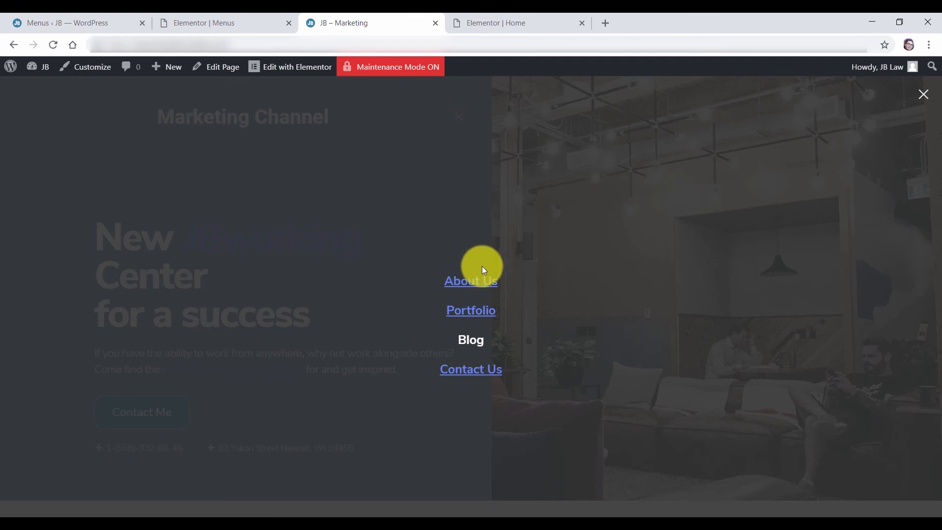
pyautogui.click(483, 320)
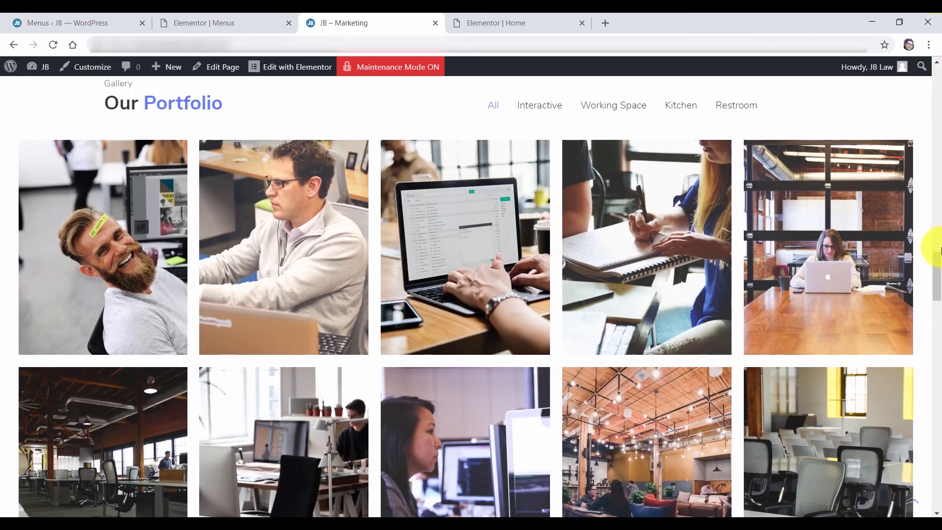
pyautogui.moveTo(939, 249); pyautogui.dragTo(932, 38)
pyautogui.click(449, 113)
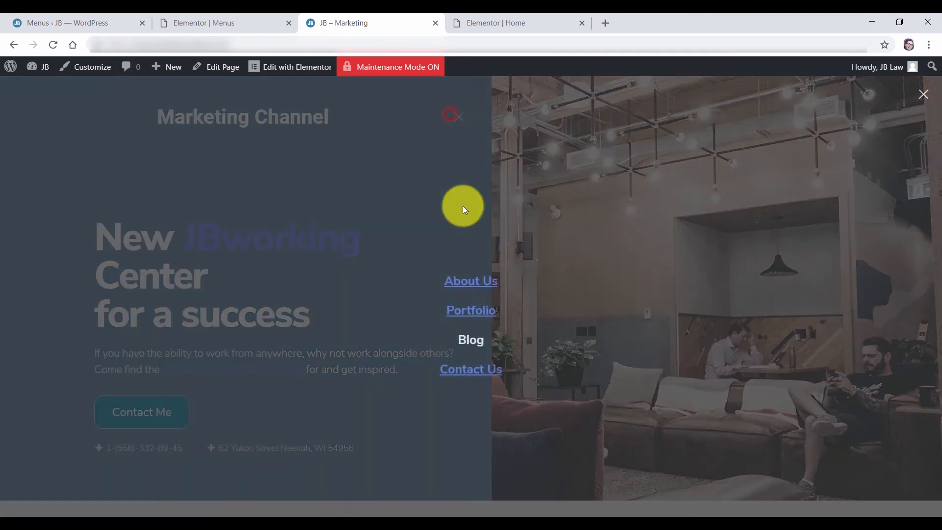
pyautogui.click(473, 282)
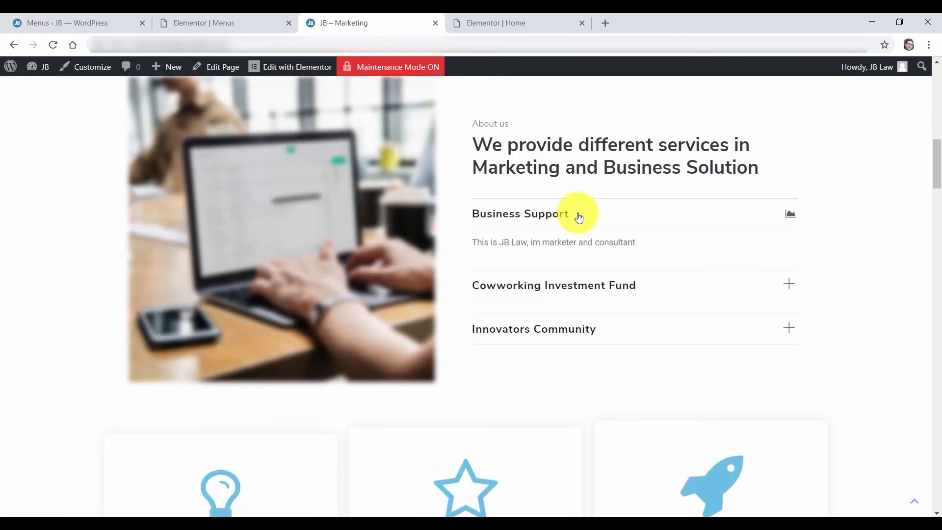
pyautogui.moveTo(936, 167); pyautogui.dragTo(939, 78)
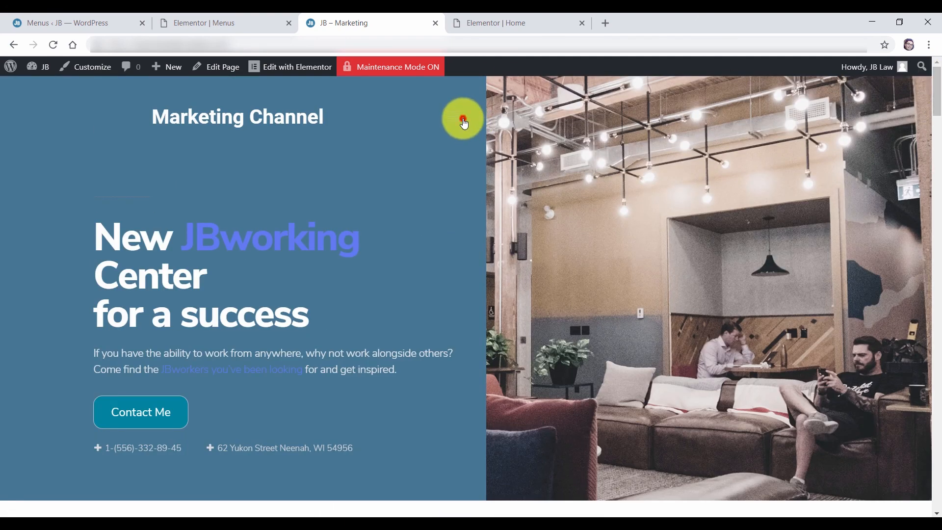
pyautogui.click(464, 122)
pyautogui.click(479, 346)
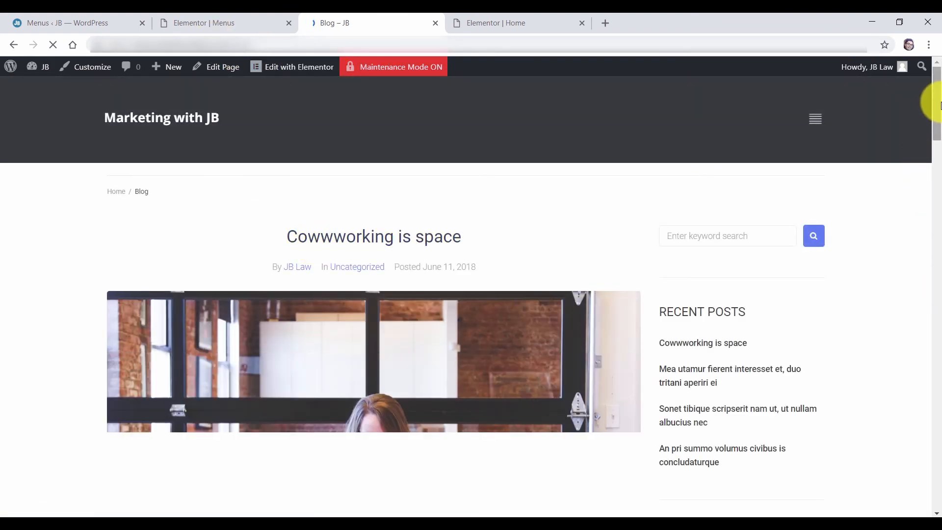
pyautogui.moveTo(940, 107); pyautogui.dragTo(936, 205)
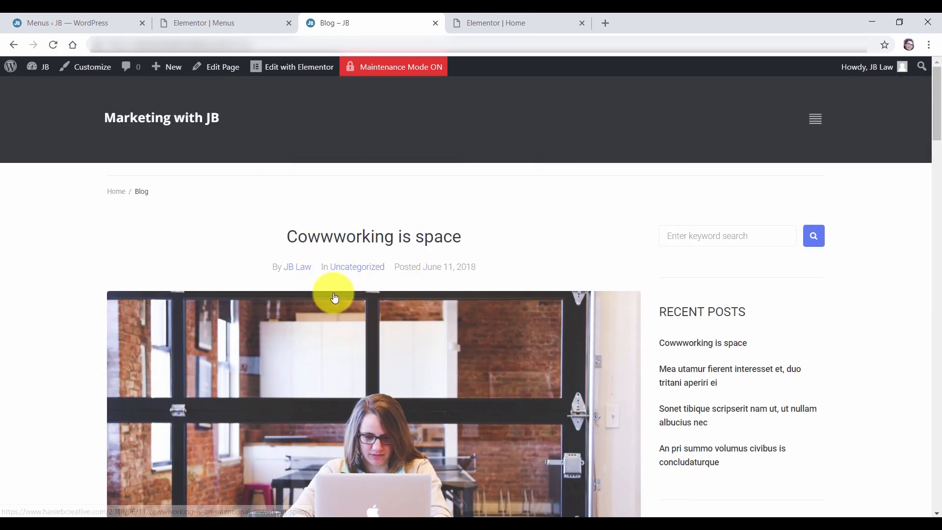
pyautogui.click(51, 25)
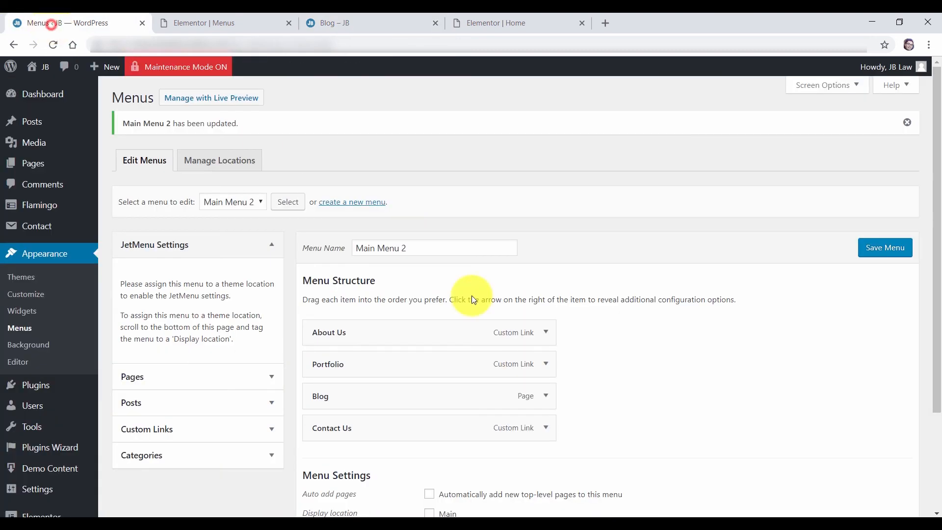
# Add a custom link to the Facebook page labelled Facebook to Main Menu 2
pyautogui.scroll(-1, 449, 370)
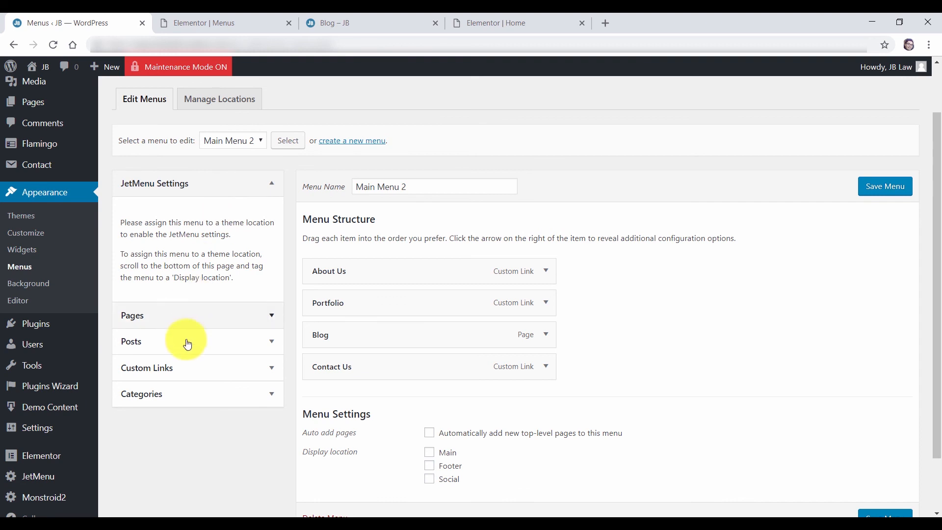
pyautogui.click(148, 372)
pyautogui.click(221, 305)
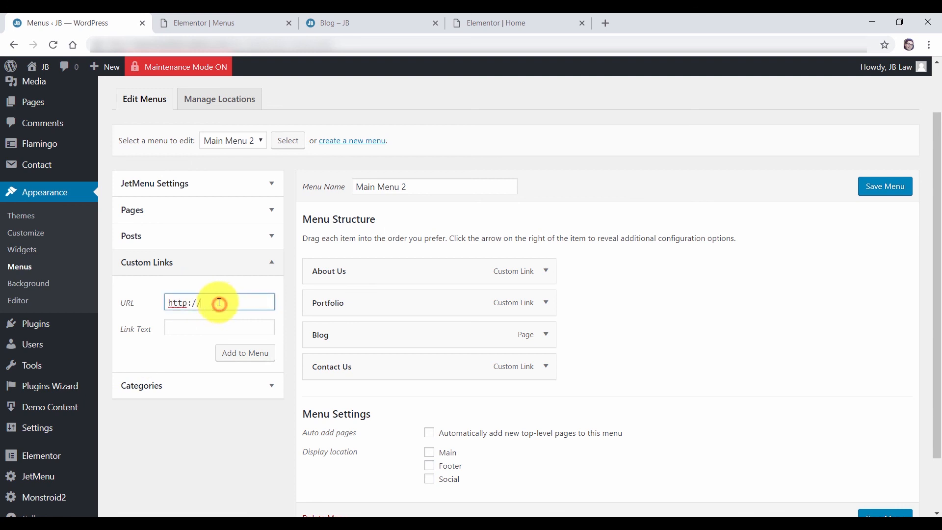
pyautogui.hotkey('ctrl', 'v')
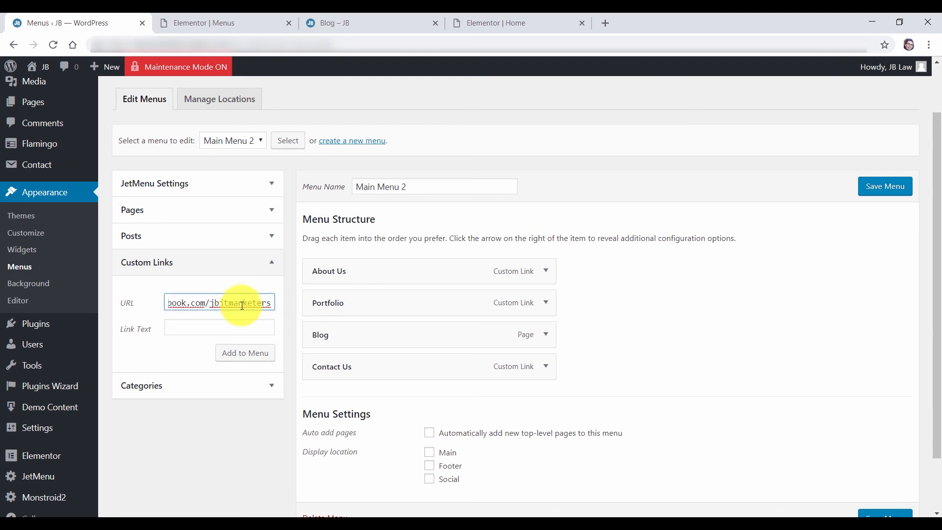
pyautogui.click(250, 353)
pyautogui.click(546, 399)
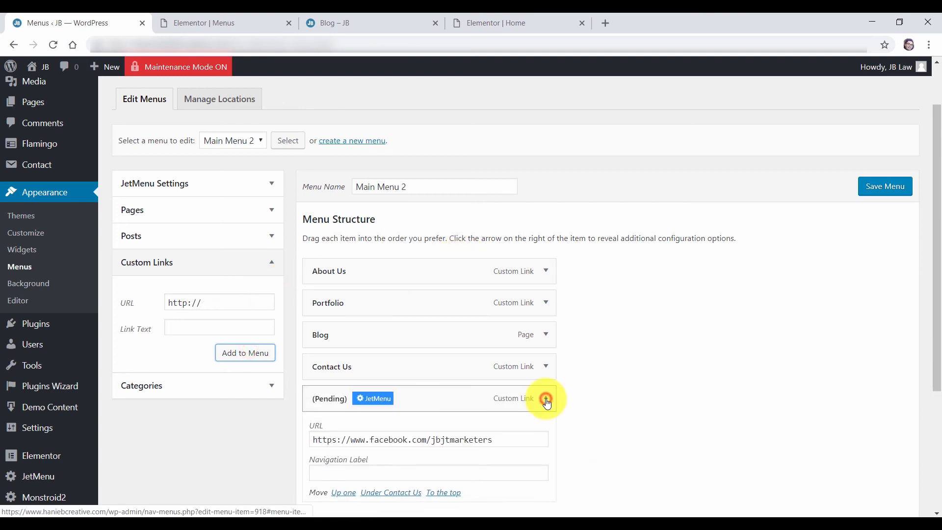
pyautogui.scroll(-2, 367, 423)
pyautogui.click(337, 354)
pyautogui.write('Fa')
pyautogui.write('cebook')
pyautogui.click(546, 275)
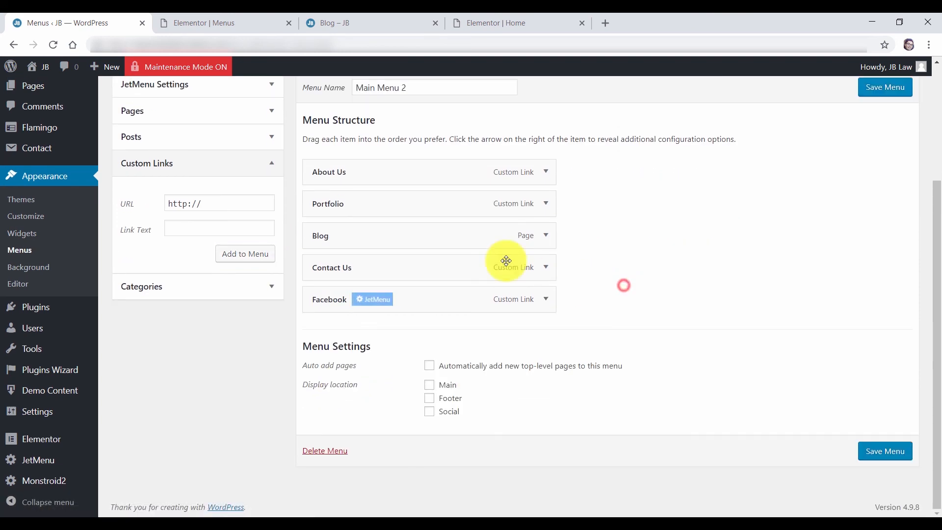
# Nest Facebook as a sub item under Contact Us and save the menu
pyautogui.moveTo(425, 258)
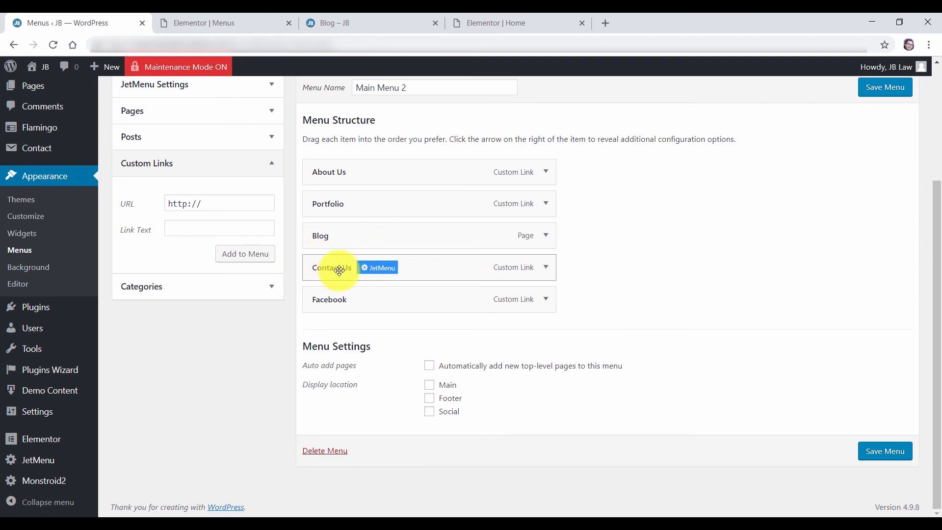
pyautogui.moveTo(343, 298)
pyautogui.moveTo(326, 299); pyautogui.dragTo(334, 331)
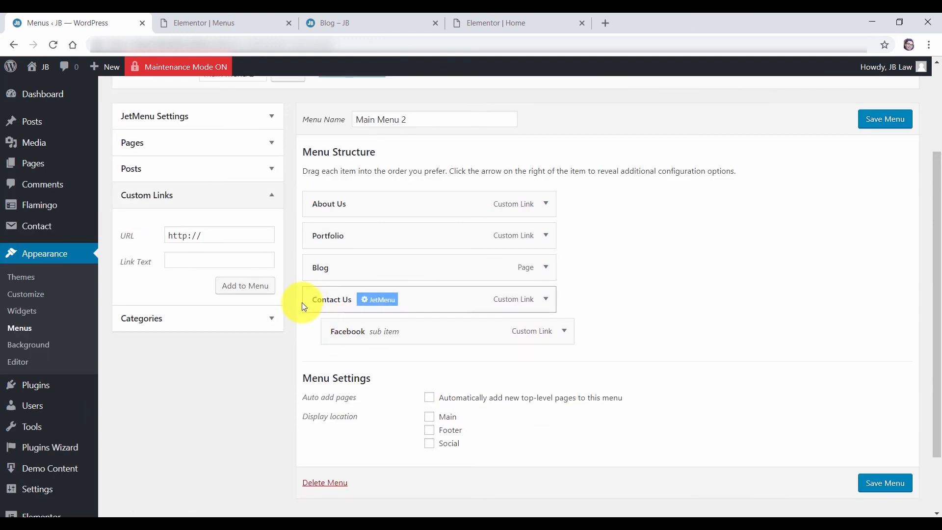
pyautogui.moveTo(346, 332)
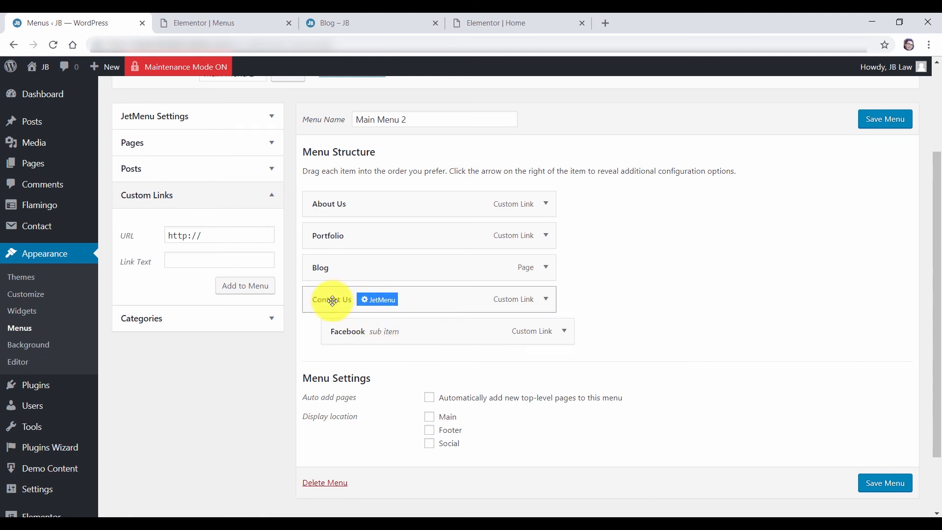
pyautogui.click(885, 485)
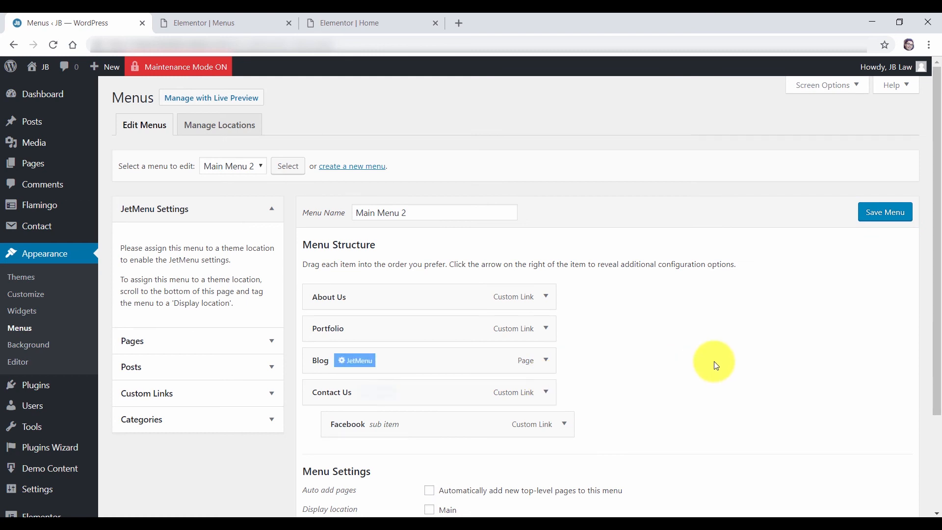
pyautogui.scroll(-3, 79, 319)
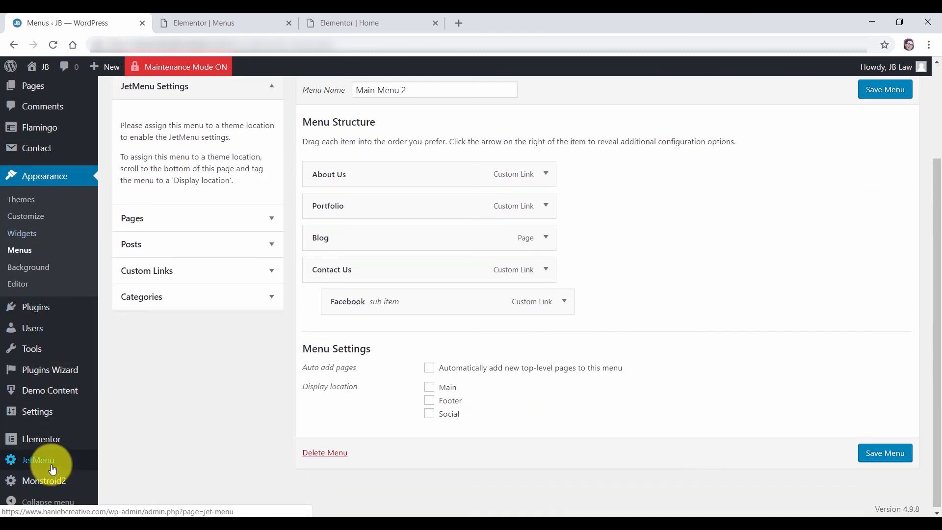
# In JetMenu settings, try Click but keep Hover as the sub menu open event
pyautogui.click(47, 464)
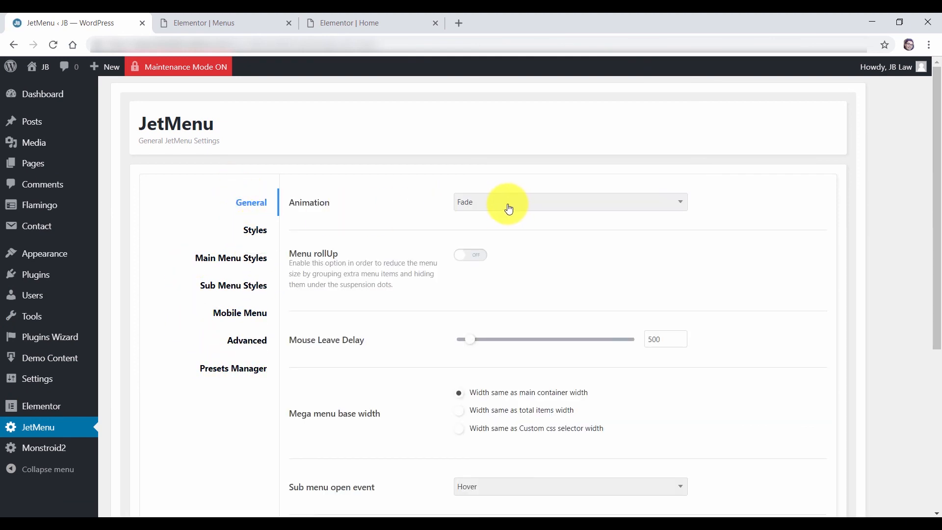
pyautogui.scroll(-4, 420, 343)
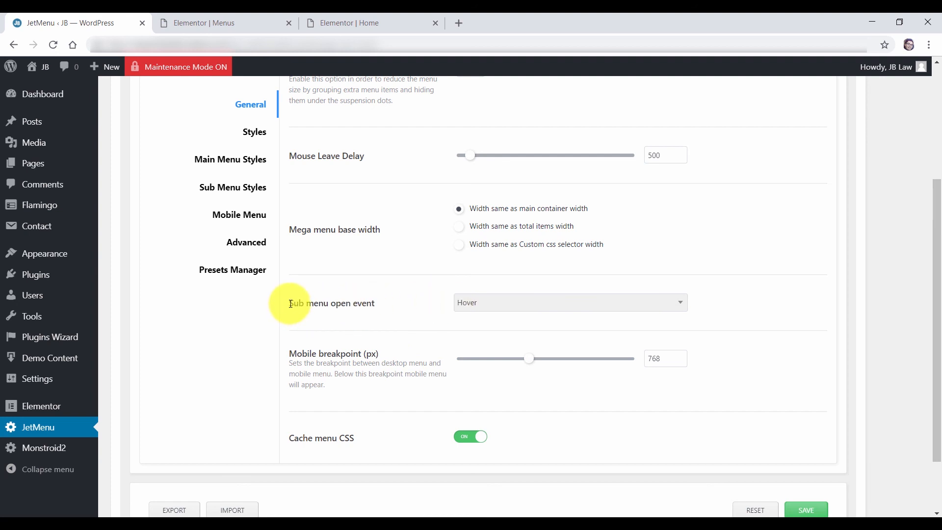
pyautogui.click(476, 308)
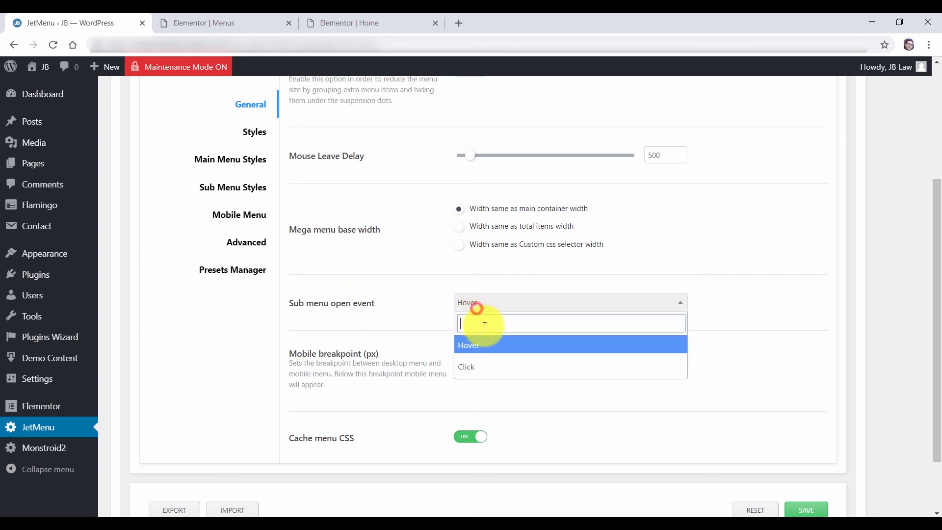
pyautogui.click(490, 365)
pyautogui.click(491, 304)
pyautogui.click(493, 345)
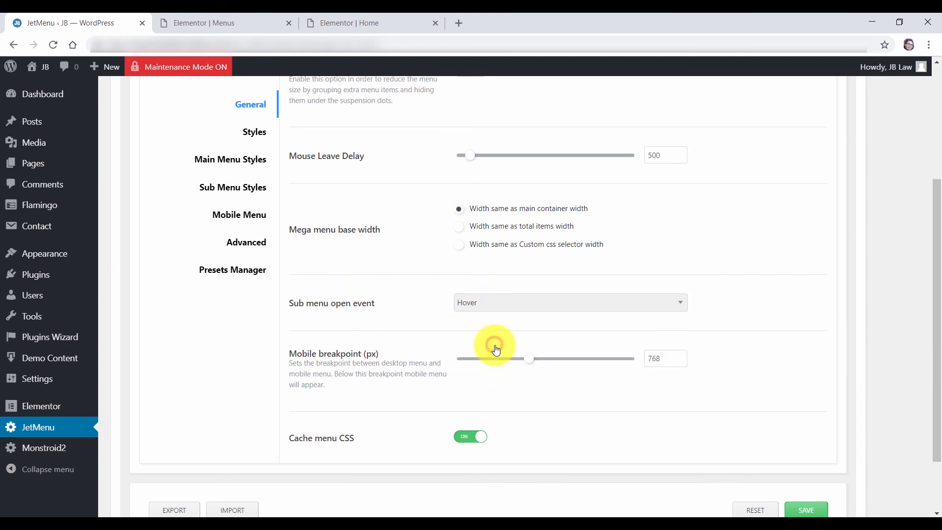
# Review the Main Menu Styles hover and default item colours, then save the JetMenu settings
pyautogui.click(231, 157)
pyautogui.scroll(7, 378, 231)
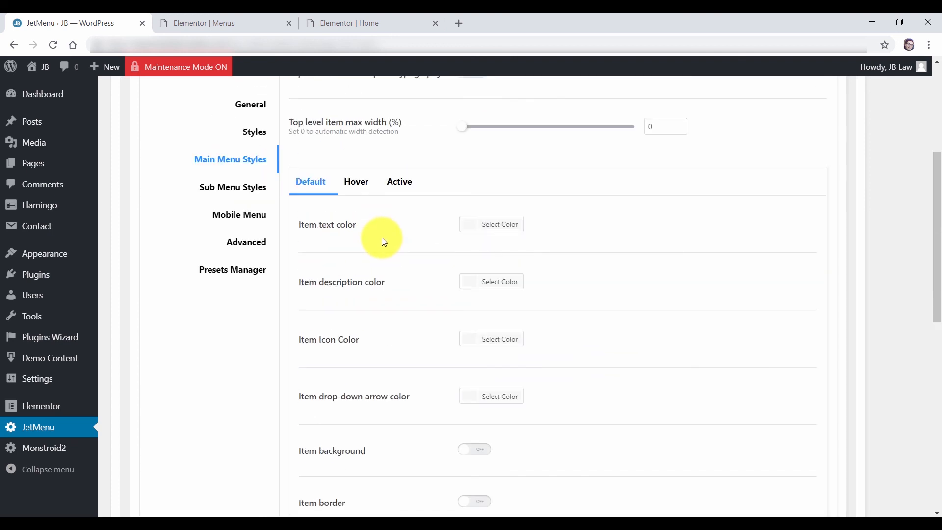
pyautogui.scroll(5, 382, 240)
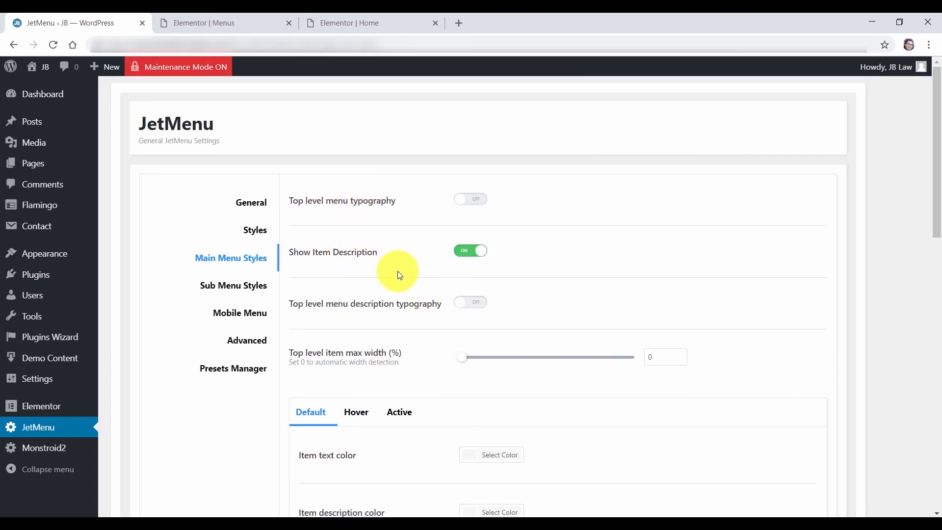
pyautogui.scroll(-5, 399, 271)
pyautogui.click(357, 169)
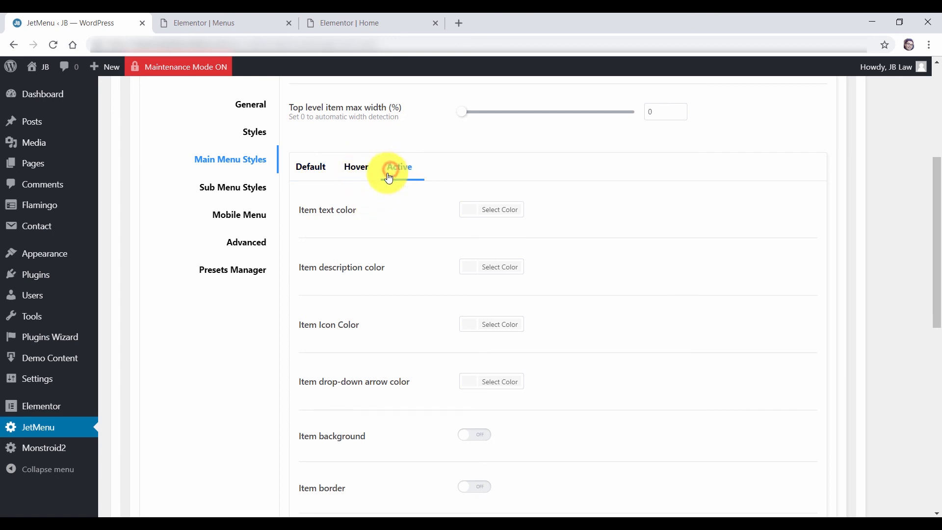
pyautogui.click(316, 170)
pyautogui.scroll(-1, 398, 234)
pyautogui.scroll(-9, 400, 243)
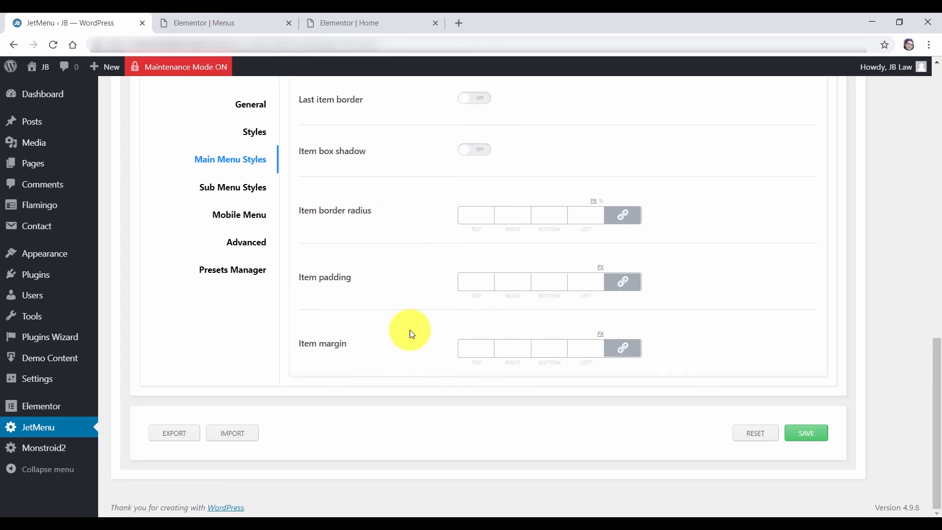
pyautogui.click(821, 438)
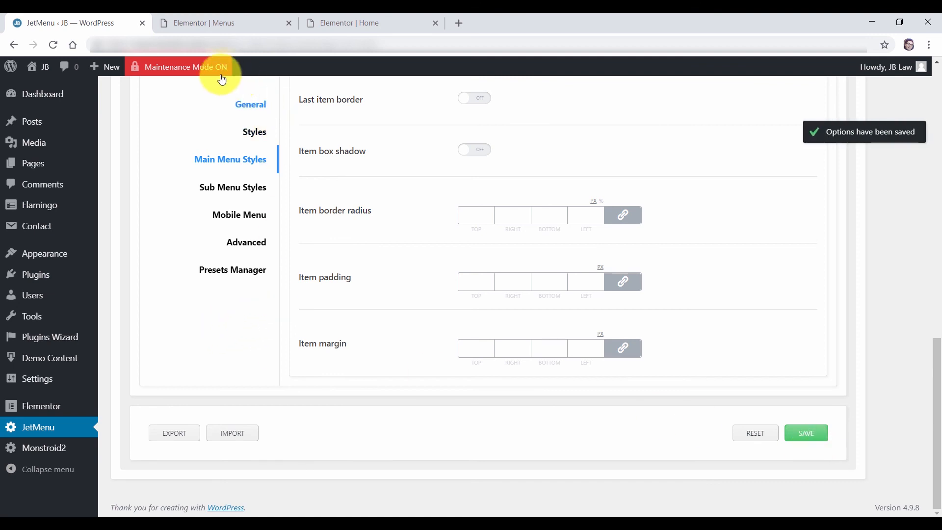
# Open the live site in a new tab and show its full-screen navigation menu
pyautogui.moveTo(37, 68)
pyautogui.keyDown('ctrl'); pyautogui.click(59, 96); pyautogui.keyUp('ctrl')
pyautogui.click(205, 23)
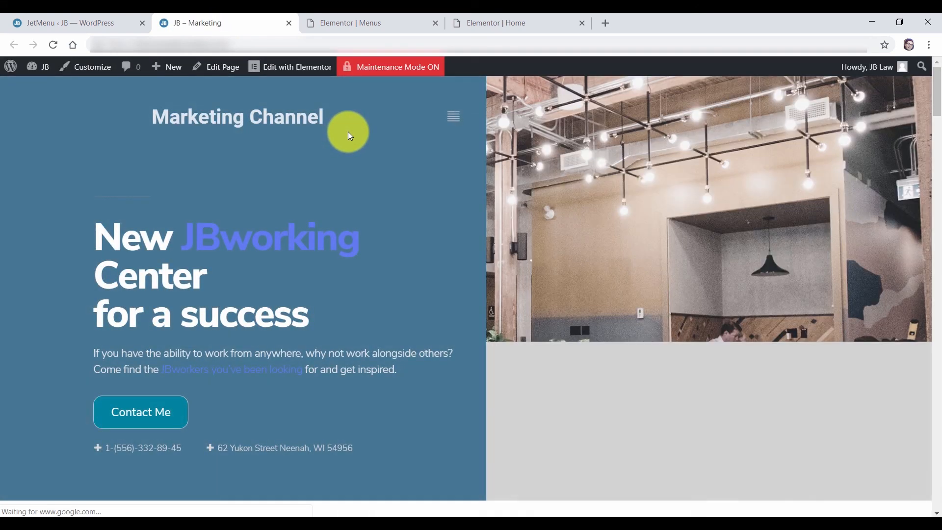
pyautogui.click(458, 117)
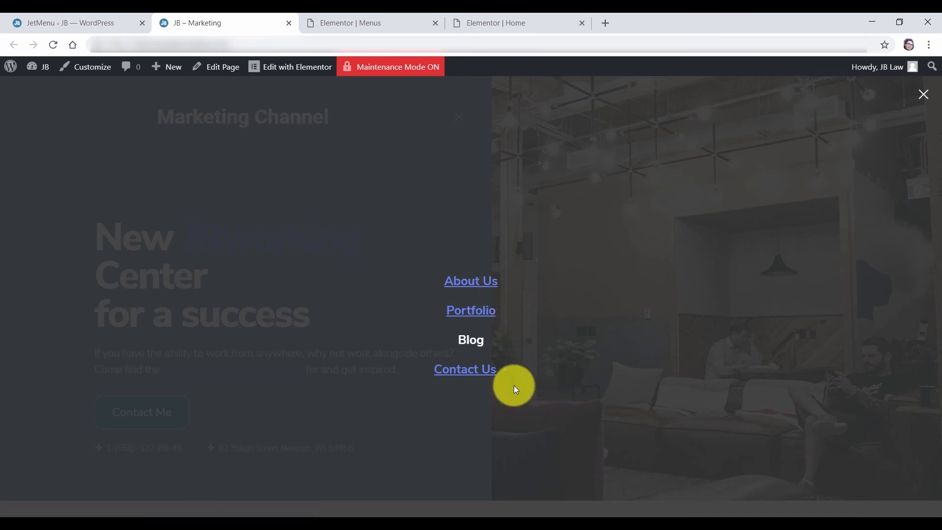
# Test the Facebook sub item link, come back to the site, and reopen the menu
pyautogui.moveTo(461, 373)
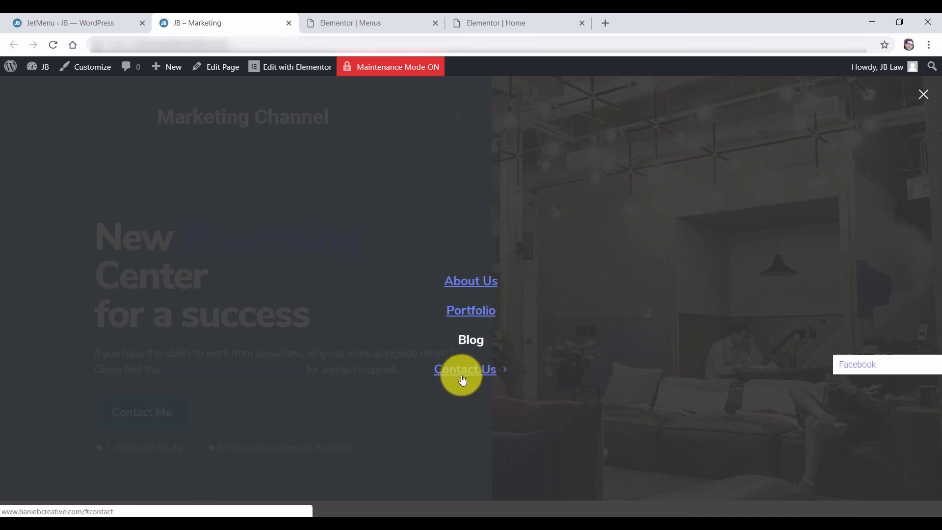
pyautogui.click(865, 371)
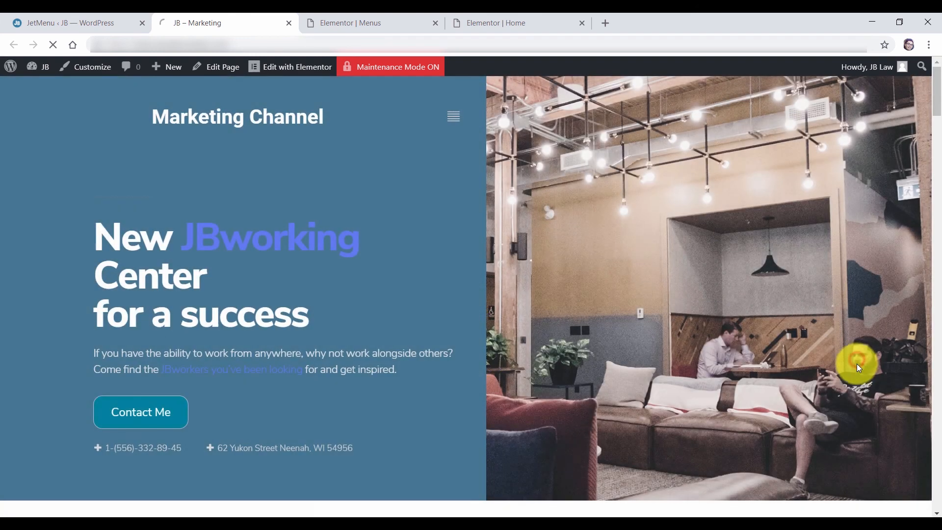
pyautogui.moveTo(358, 80)
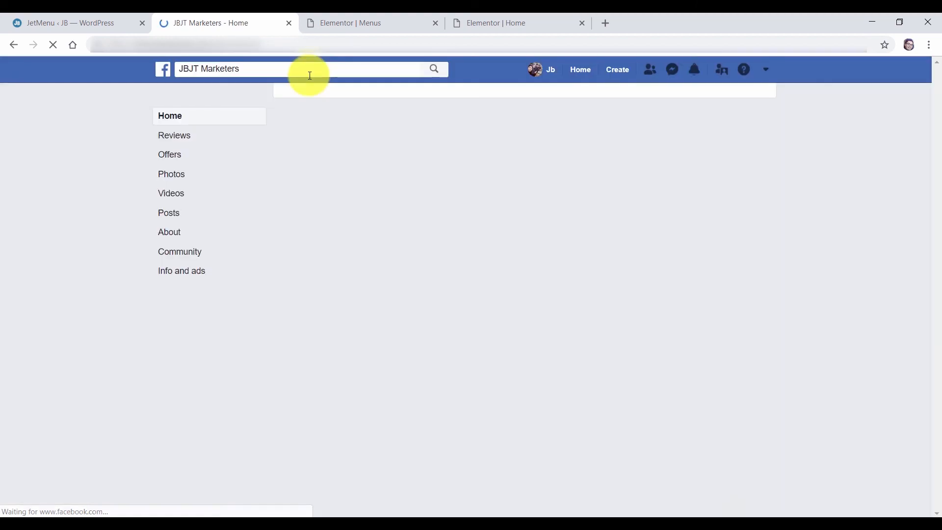
pyautogui.click(14, 46)
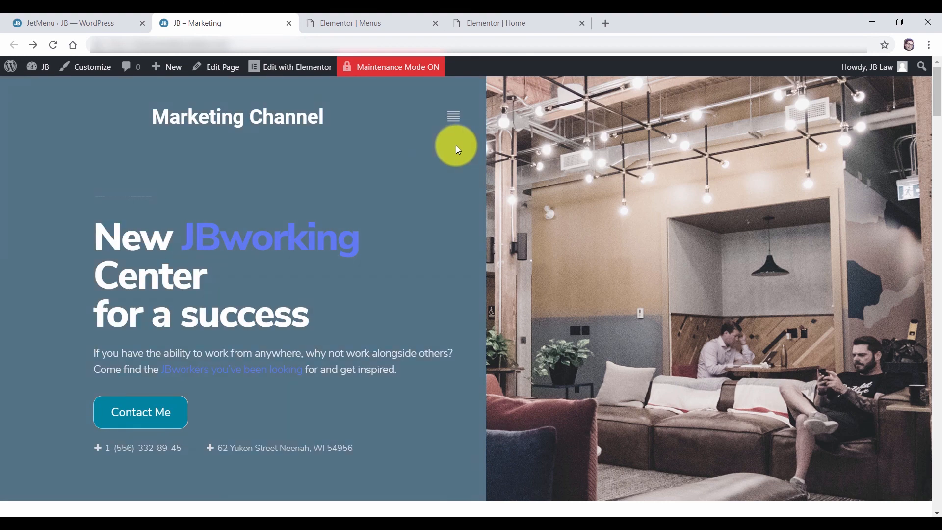
pyautogui.click(455, 121)
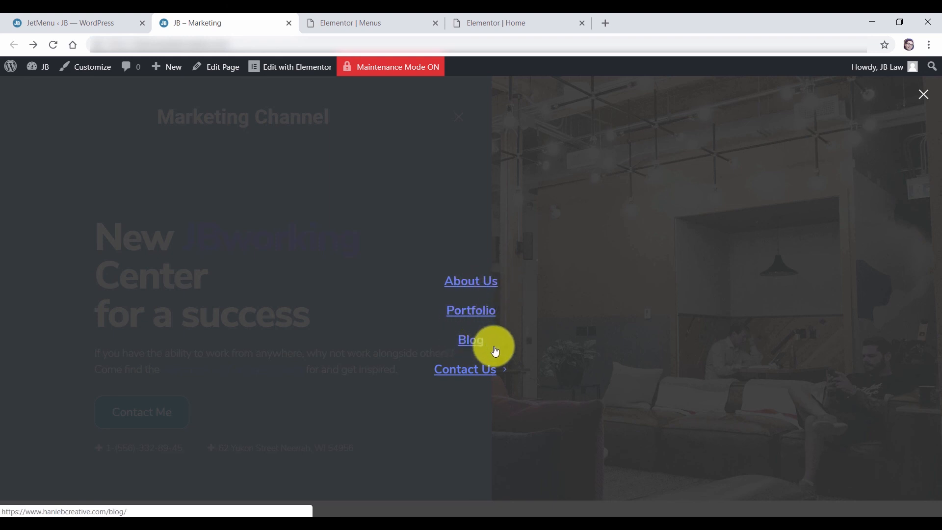
pyautogui.moveTo(464, 380)
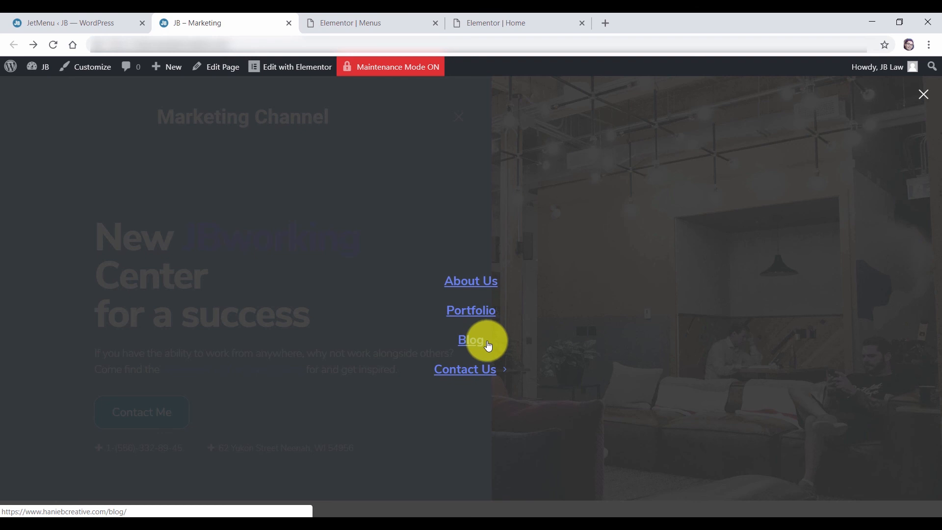
# Close the site menu, return to Main Menu 2's editor, and remove the Blog page item
pyautogui.click(926, 100)
pyautogui.click(59, 20)
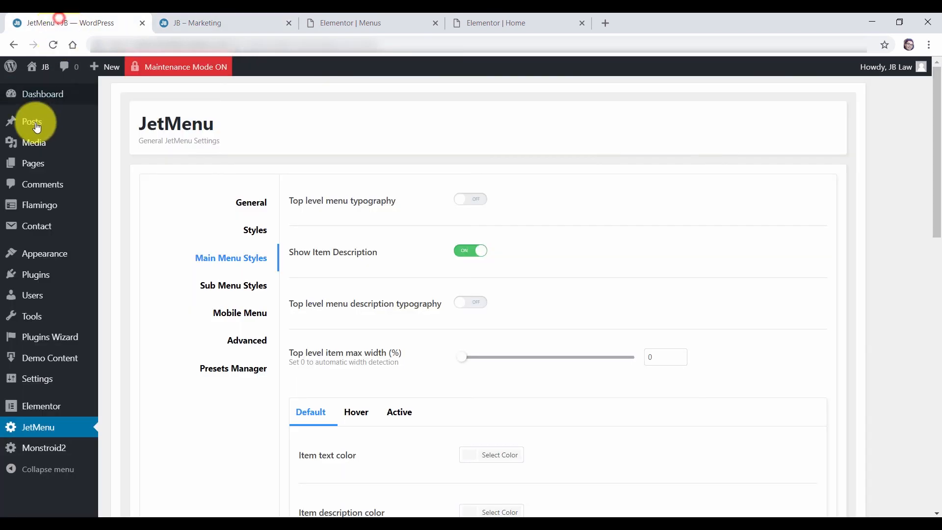
pyautogui.click(123, 304)
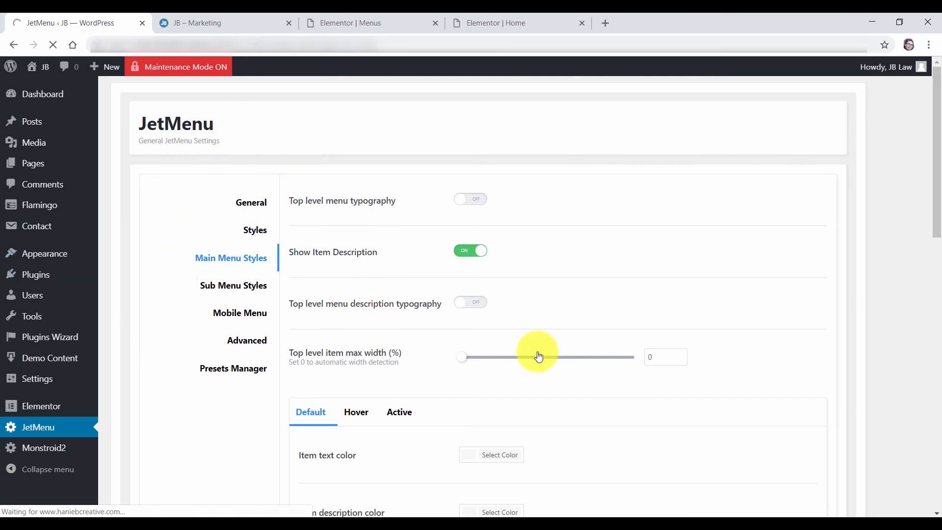
pyautogui.scroll(-1, 431, 276)
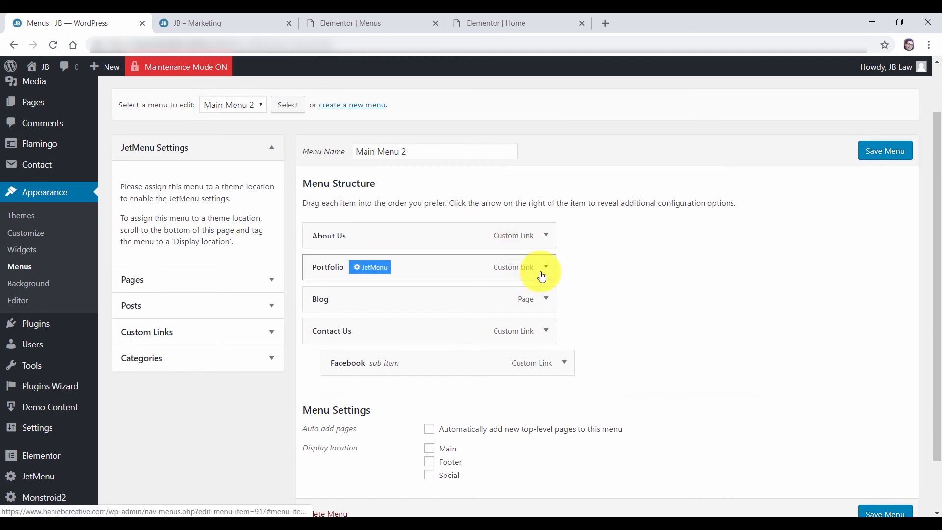
pyautogui.click(547, 304)
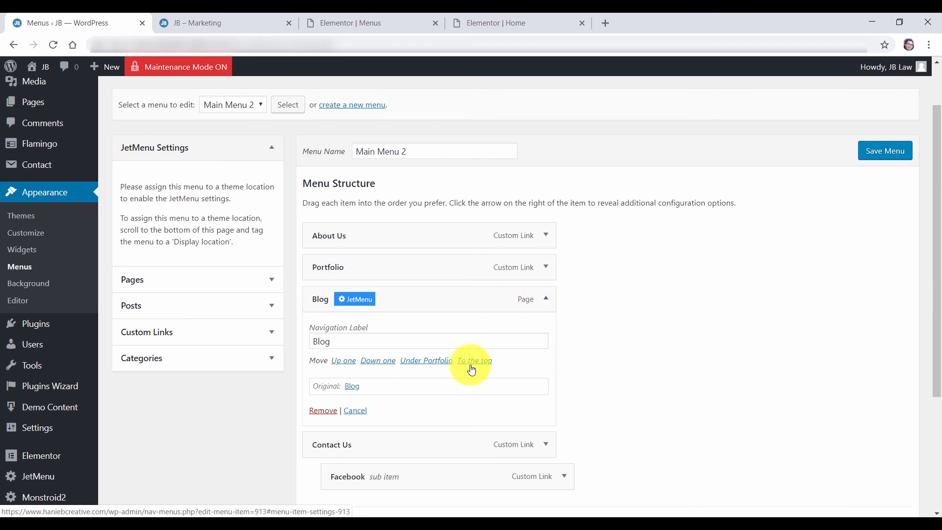
pyautogui.click(323, 411)
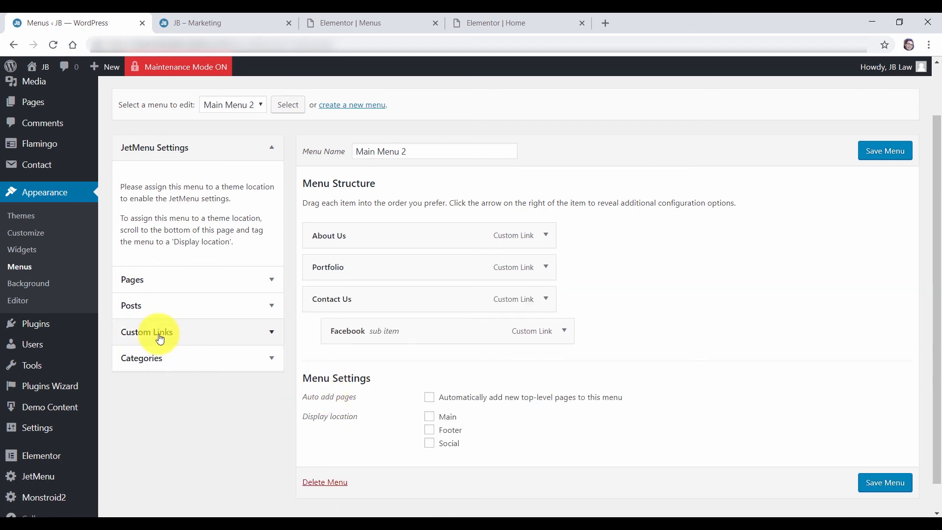
# Add a custom link to the blog address above Portfolio, label it Blog, and save the menu
pyautogui.click(160, 338)
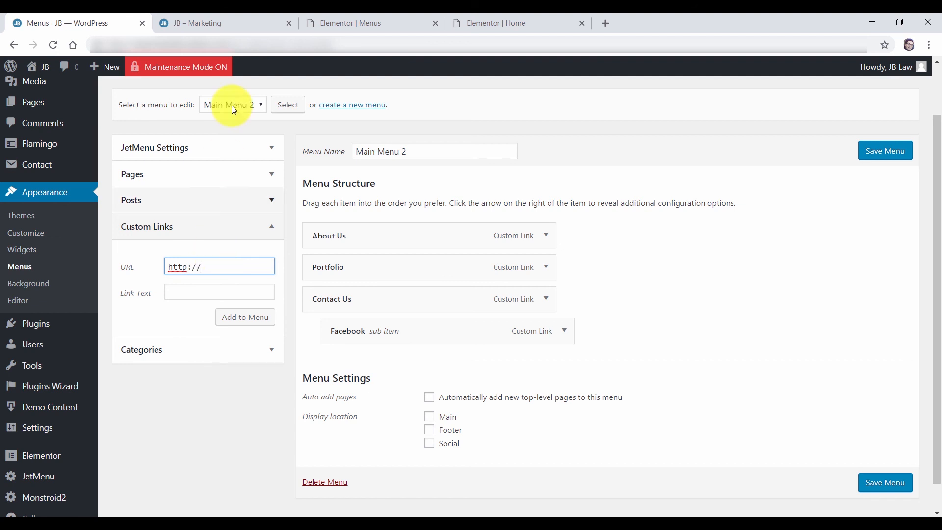
pyautogui.write('www.haniebcreative.com')
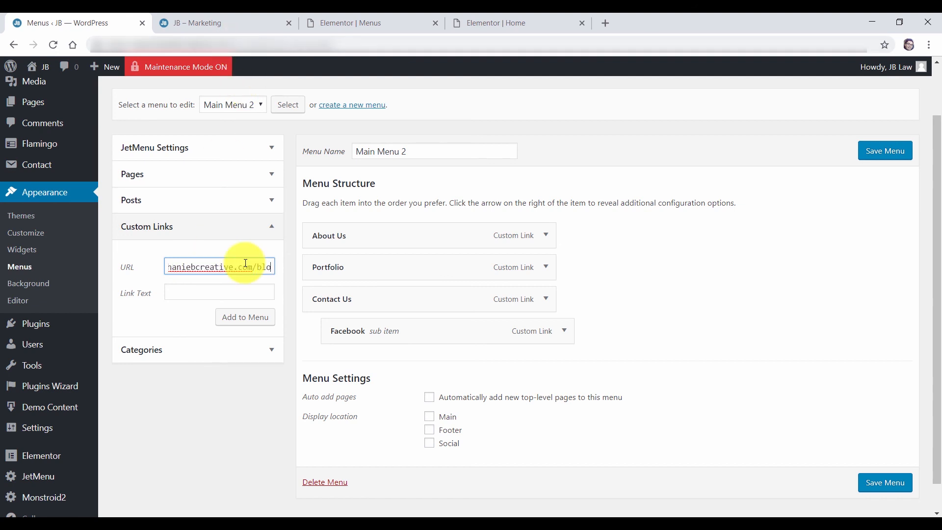
pyautogui.click(238, 317)
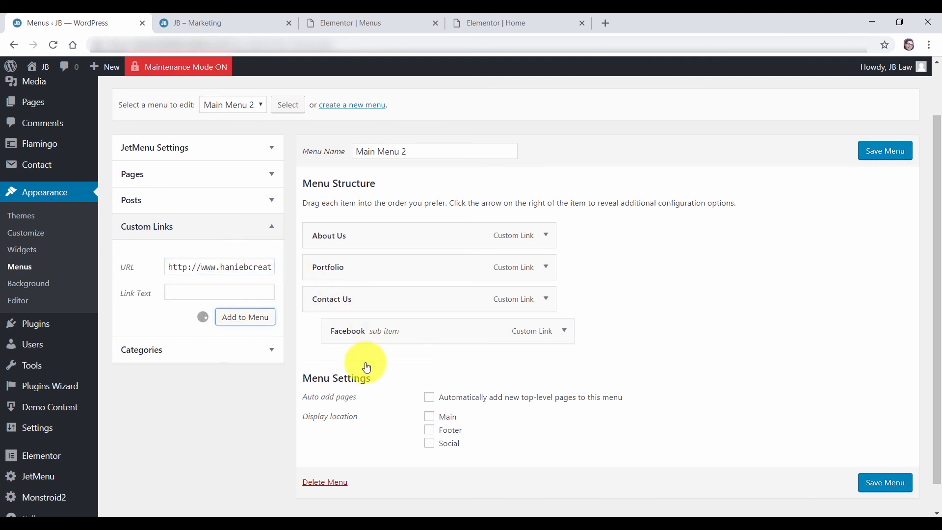
pyautogui.moveTo(437, 368); pyautogui.dragTo(320, 279)
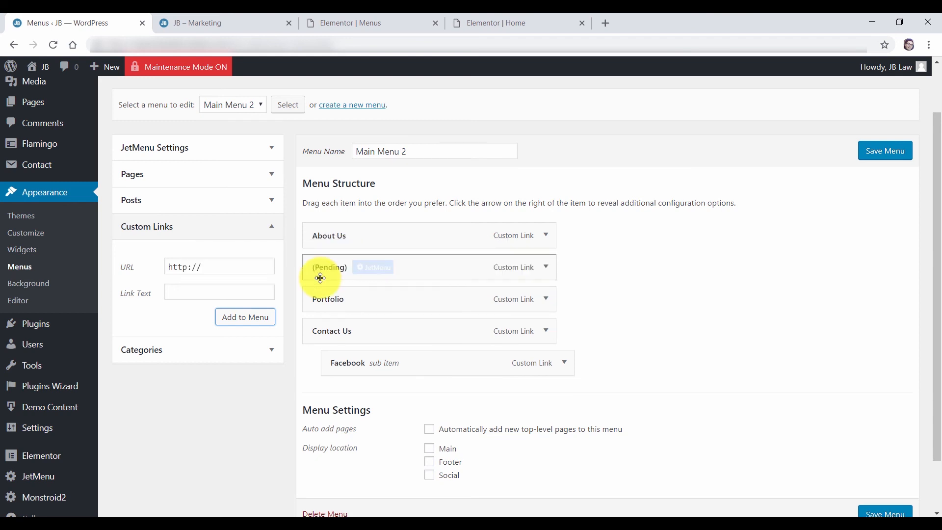
pyautogui.click(545, 266)
pyautogui.click(334, 347)
pyautogui.write('Blog')
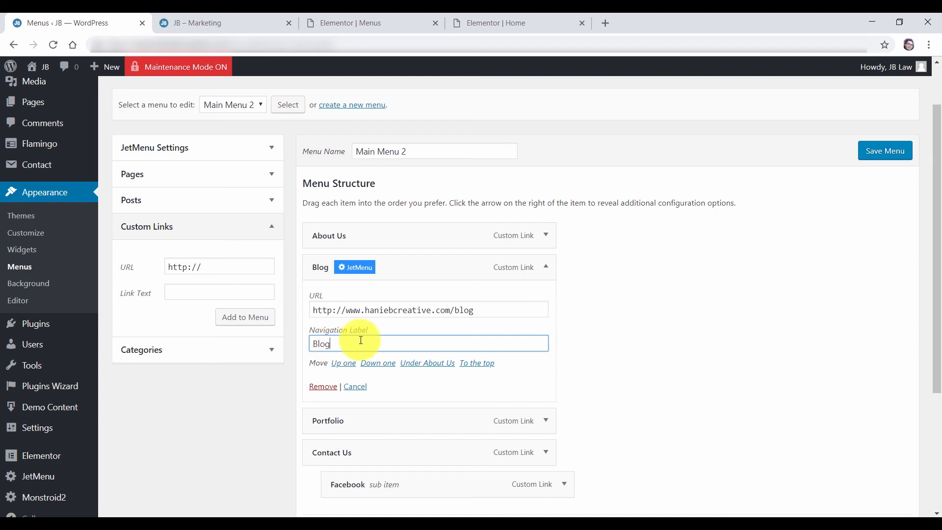
pyautogui.click(546, 266)
pyautogui.click(876, 150)
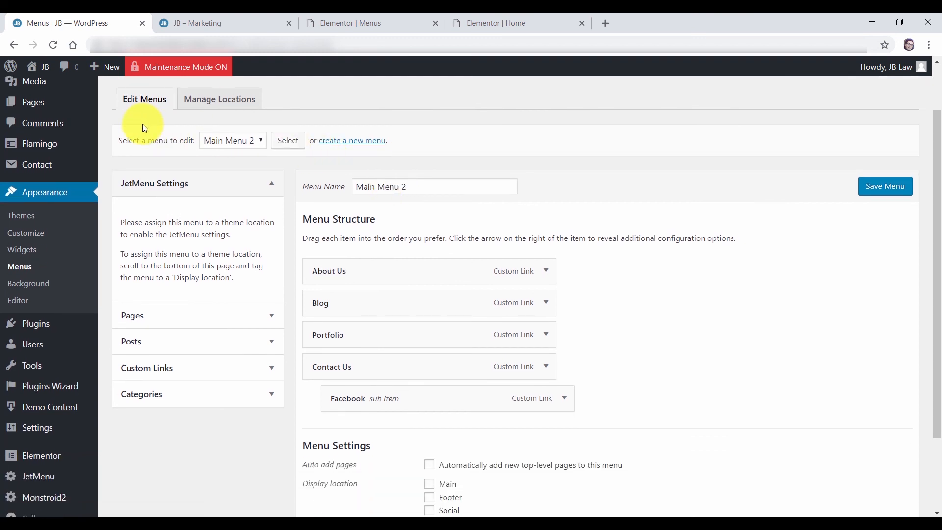
# Check the live site's About Us menu link, then go back to the WordPress Pages list
pyautogui.moveTo(43, 103)
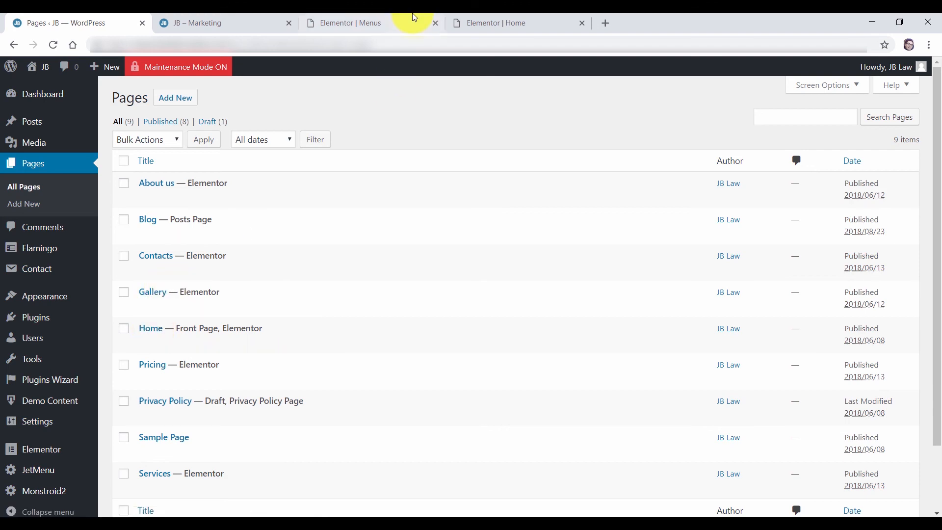
pyautogui.click(492, 22)
pyautogui.click(269, 21)
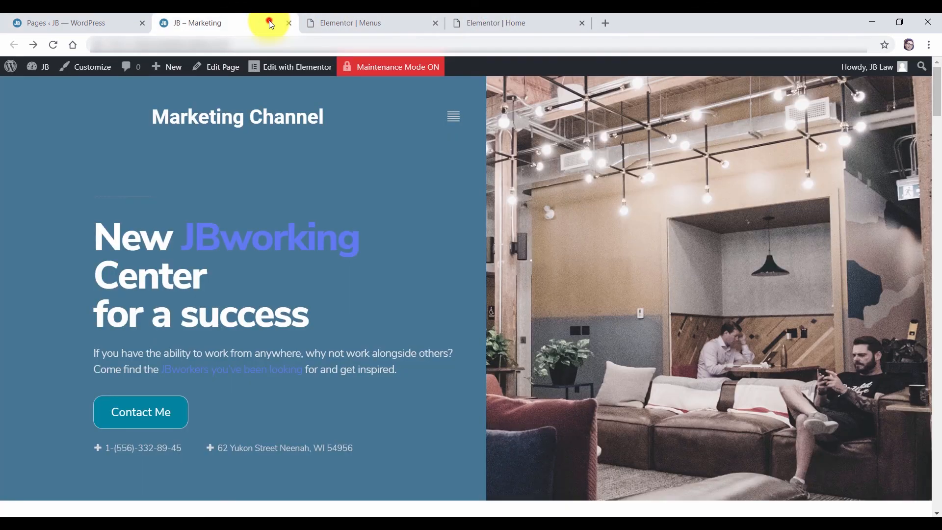
pyautogui.click(458, 116)
pyautogui.click(480, 276)
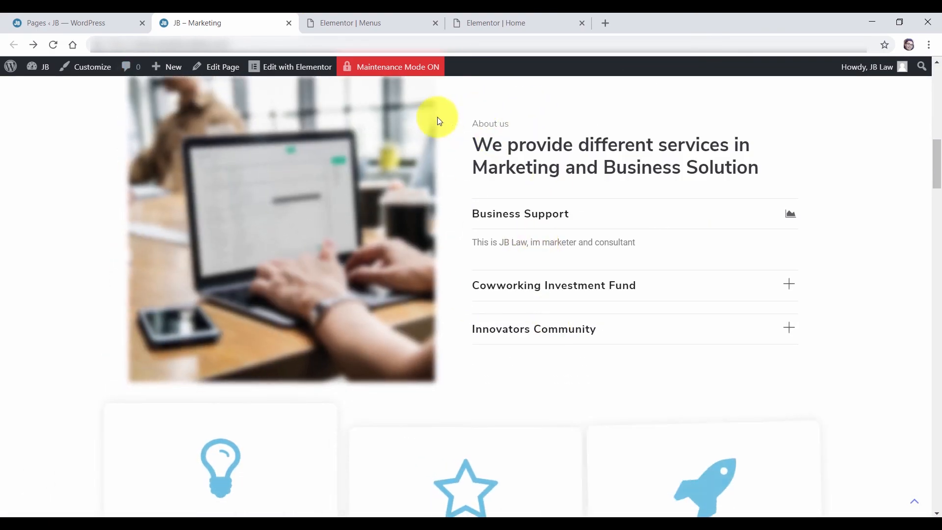
pyautogui.click(92, 22)
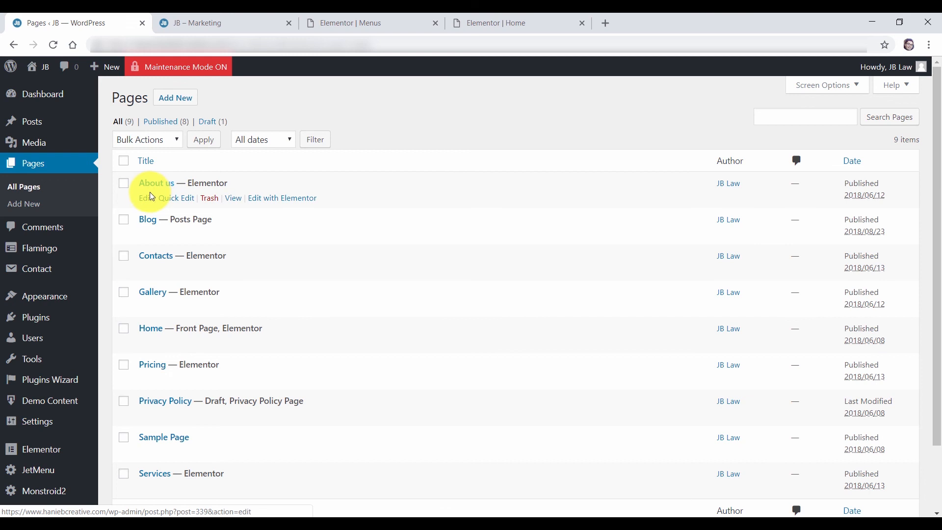
# Switch the About us page status to Draft and update it
pyautogui.click(146, 199)
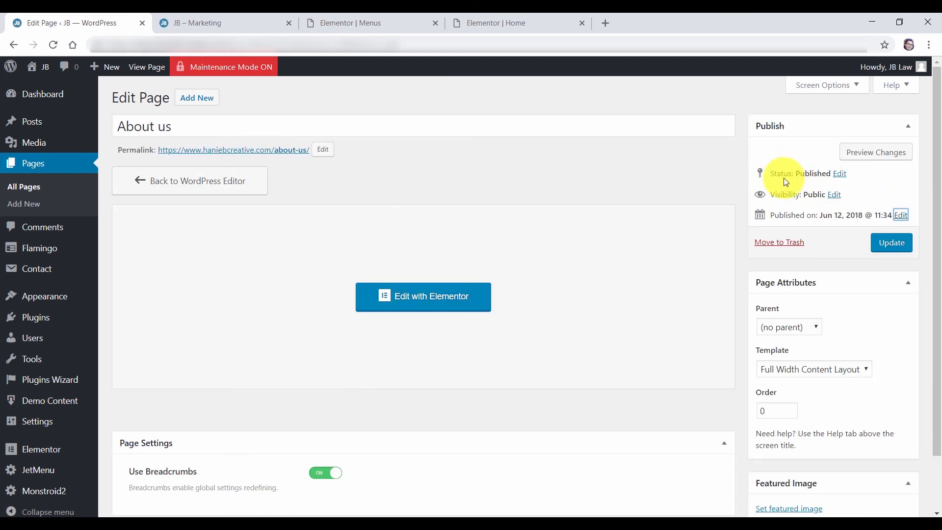
pyautogui.click(836, 174)
pyautogui.click(812, 191)
pyautogui.click(789, 229)
pyautogui.click(847, 190)
pyautogui.click(886, 248)
pyautogui.click(19, 191)
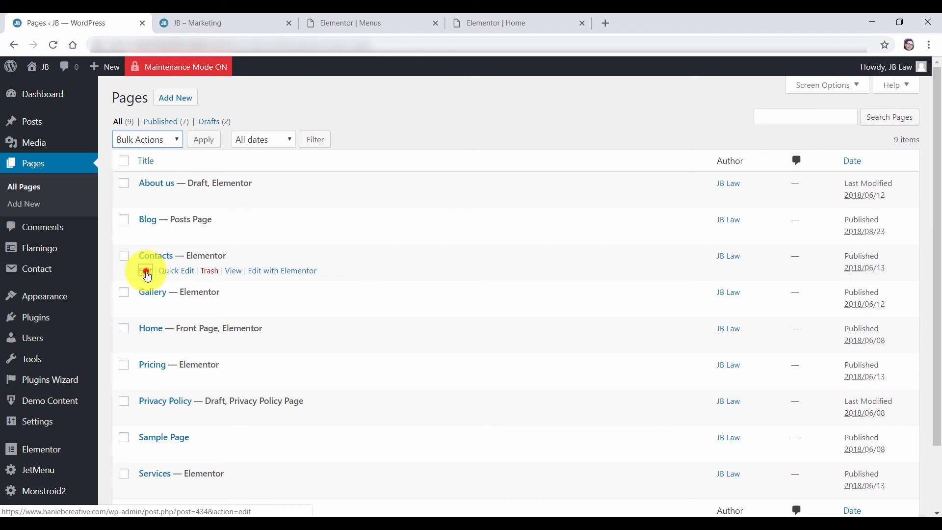
# Switch the Contacts page status to Draft and return to All Pages
pyautogui.click(840, 174)
pyautogui.click(805, 191)
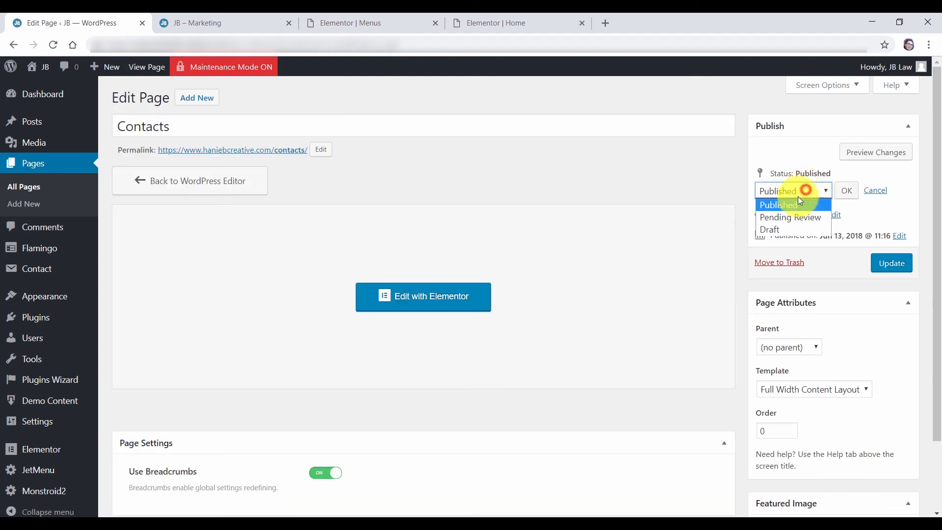
pyautogui.click(785, 229)
pyautogui.click(847, 190)
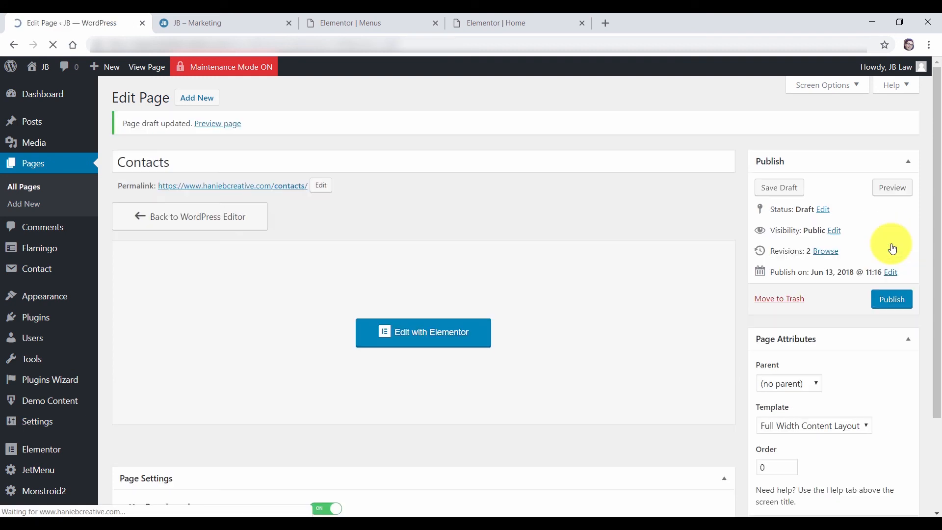
pyautogui.click(22, 186)
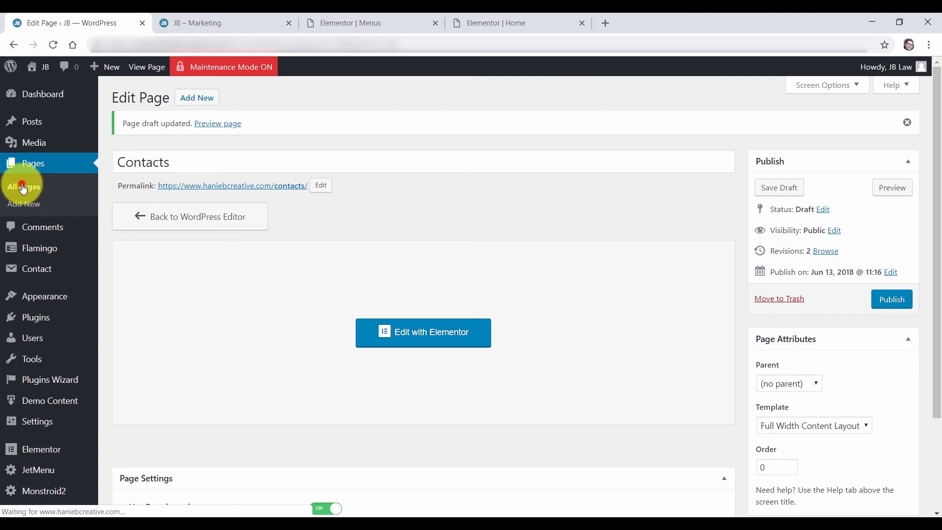
pyautogui.scroll(-1, 162, 248)
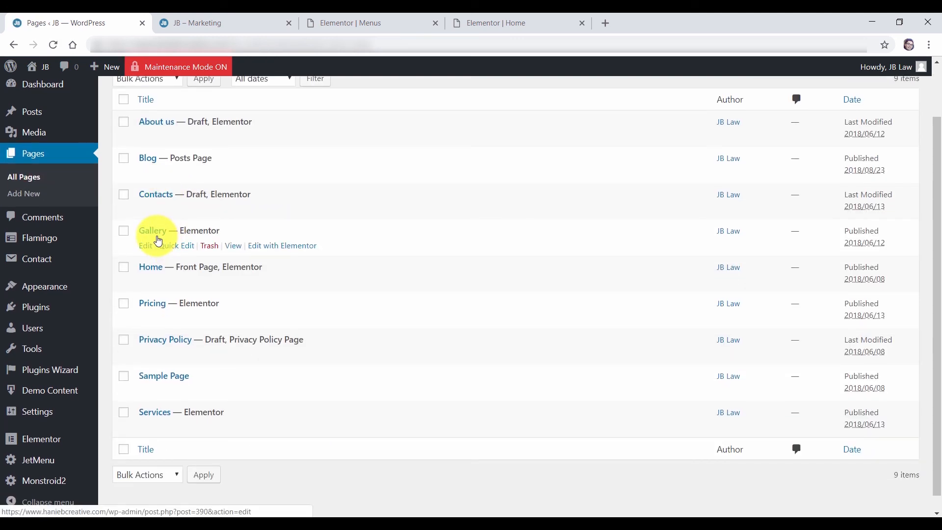
# Open the Gallery, Pricing and Services editors each in a new tab
pyautogui.rightClick(148, 250)
pyautogui.click(158, 255)
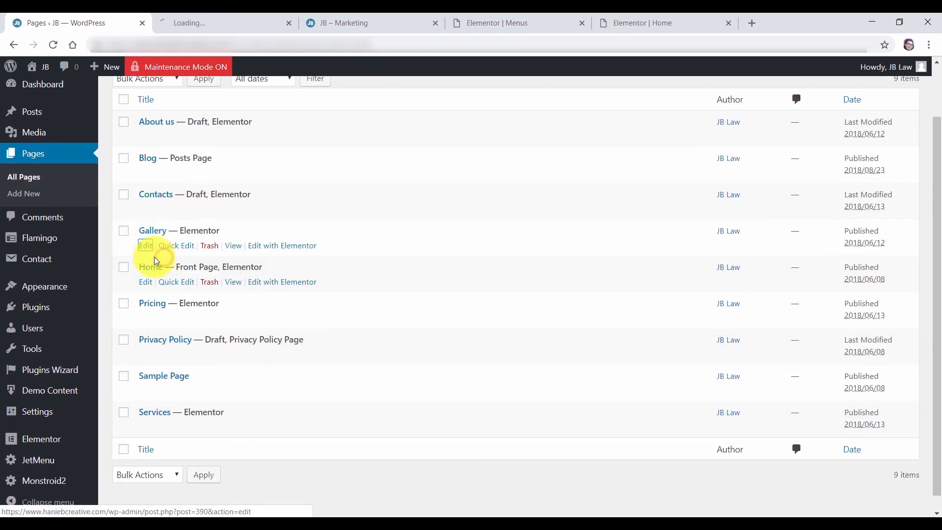
pyautogui.rightClick(147, 318)
pyautogui.click(164, 326)
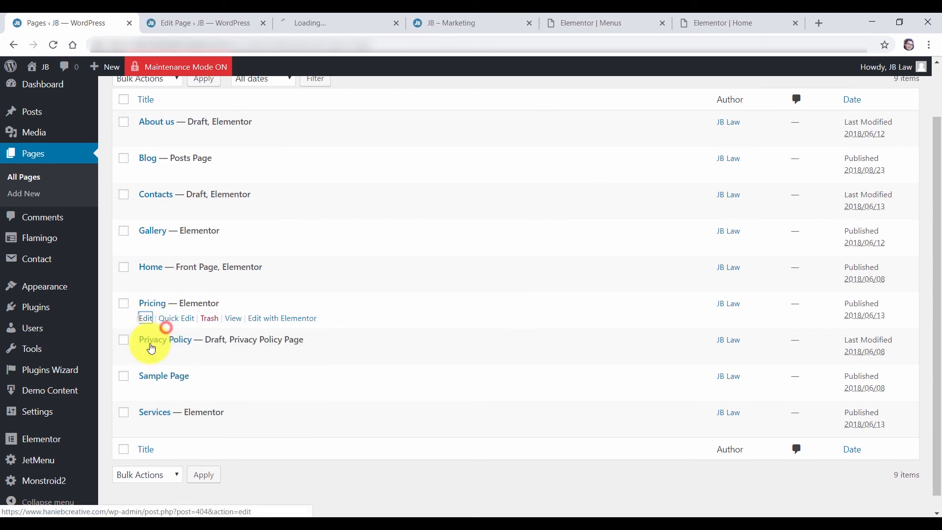
pyautogui.rightClick(149, 432)
pyautogui.click(211, 332)
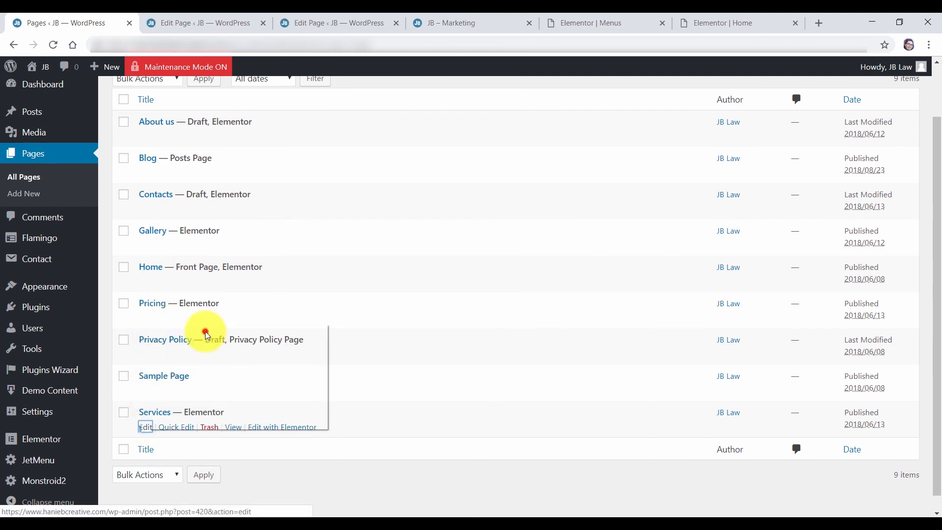
# Set the Gallery page status to Draft
pyautogui.click(186, 26)
pyautogui.click(836, 173)
pyautogui.click(811, 192)
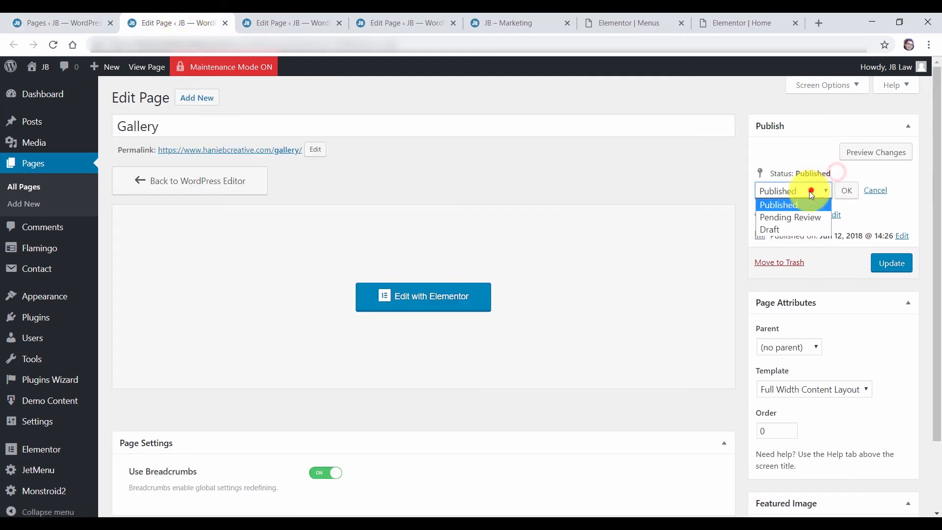
pyautogui.click(790, 230)
pyautogui.click(848, 191)
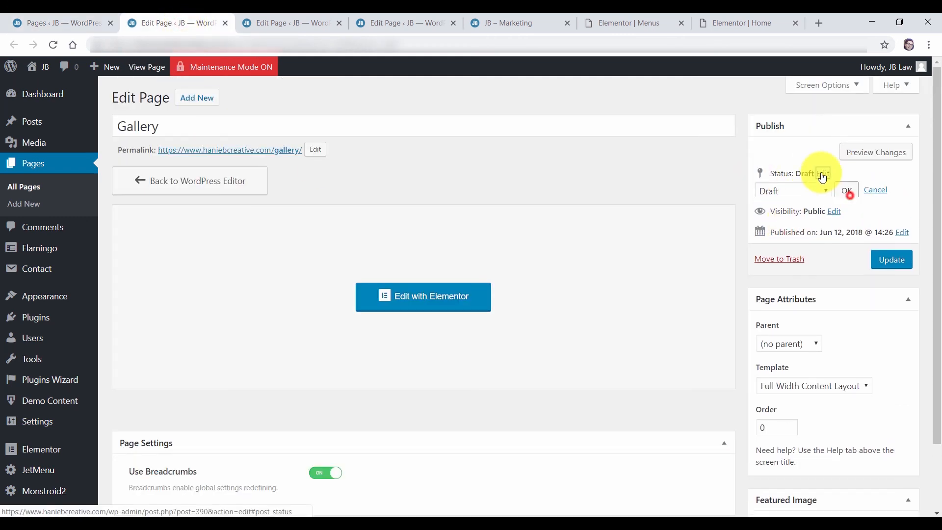
# Set the Pricing page status to Draft and update it
pyautogui.click(305, 22)
pyautogui.click(839, 174)
pyautogui.click(802, 189)
pyautogui.click(787, 231)
pyautogui.click(846, 191)
pyautogui.click(888, 244)
# Set the Services page status to Draft and update it
pyautogui.click(408, 23)
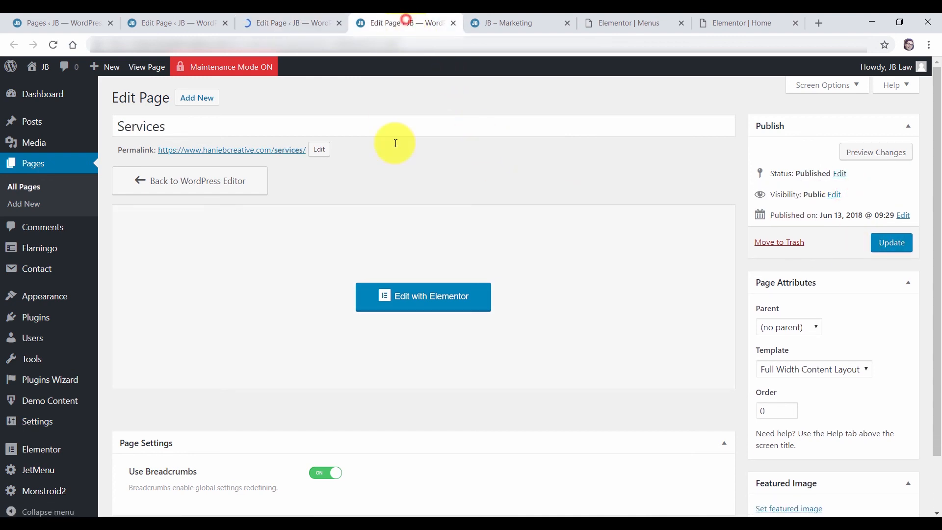
pyautogui.click(837, 173)
pyautogui.click(789, 195)
pyautogui.click(805, 229)
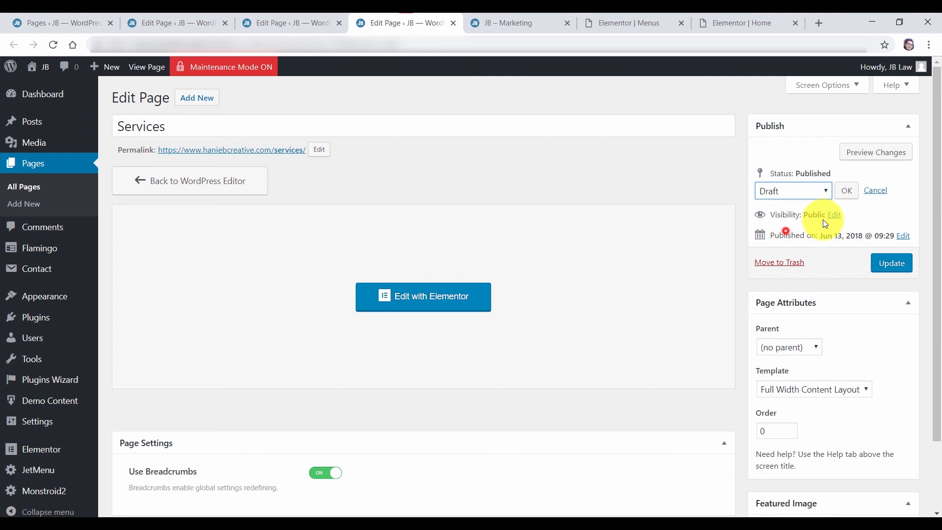
pyautogui.click(847, 191)
pyautogui.click(890, 245)
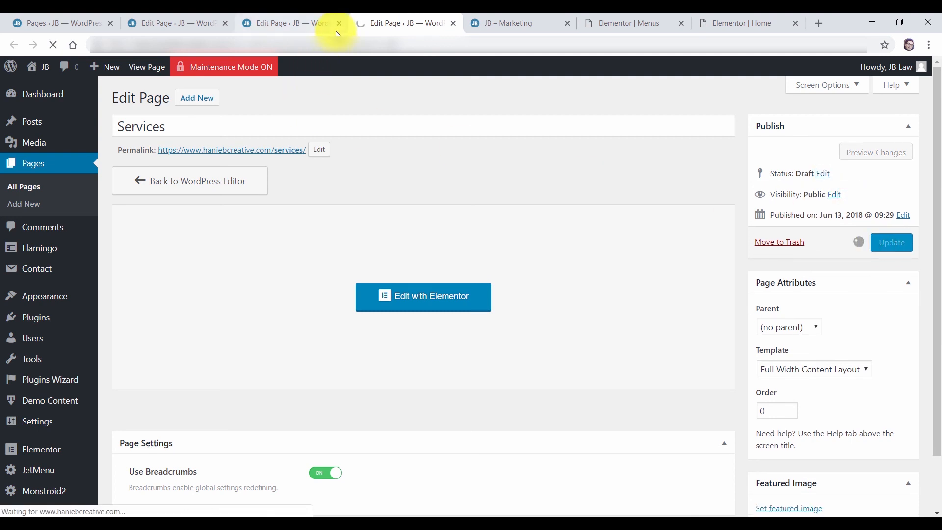
# Close the three editor tabs, refresh the Pages list, and reload the live marketing site
pyautogui.click(453, 23)
pyautogui.click(338, 24)
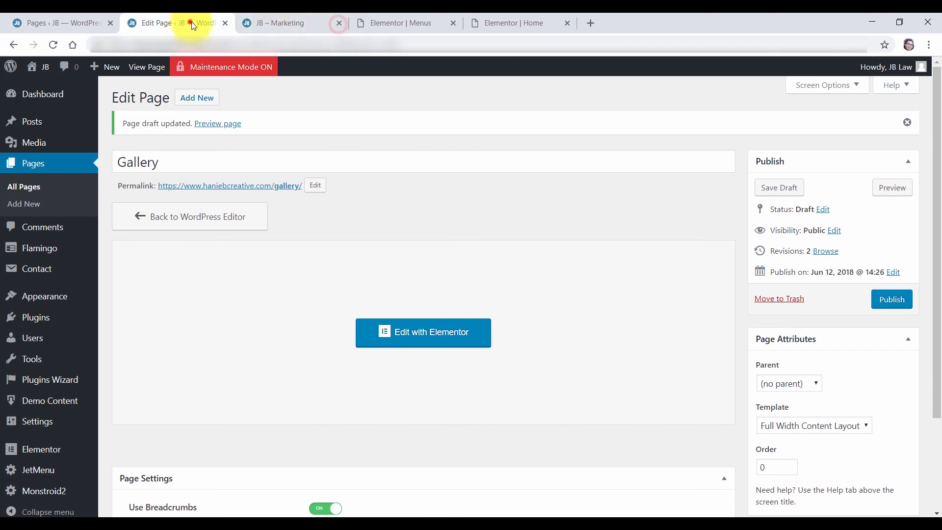
pyautogui.click(224, 24)
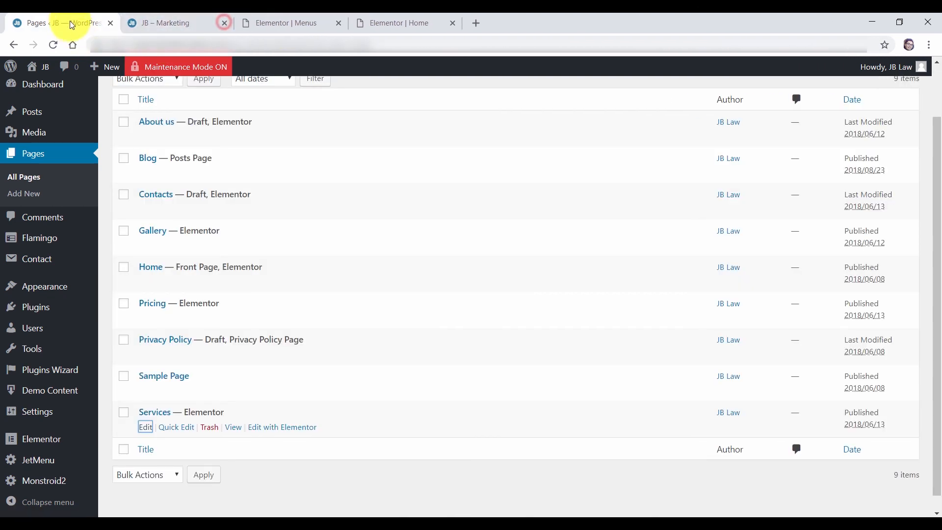
pyautogui.click(54, 44)
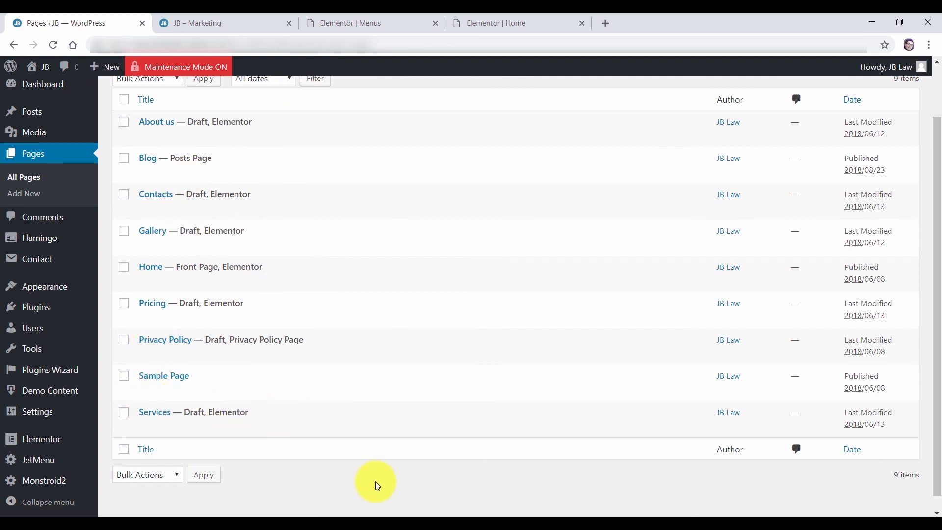
pyautogui.scroll(2, 269, 267)
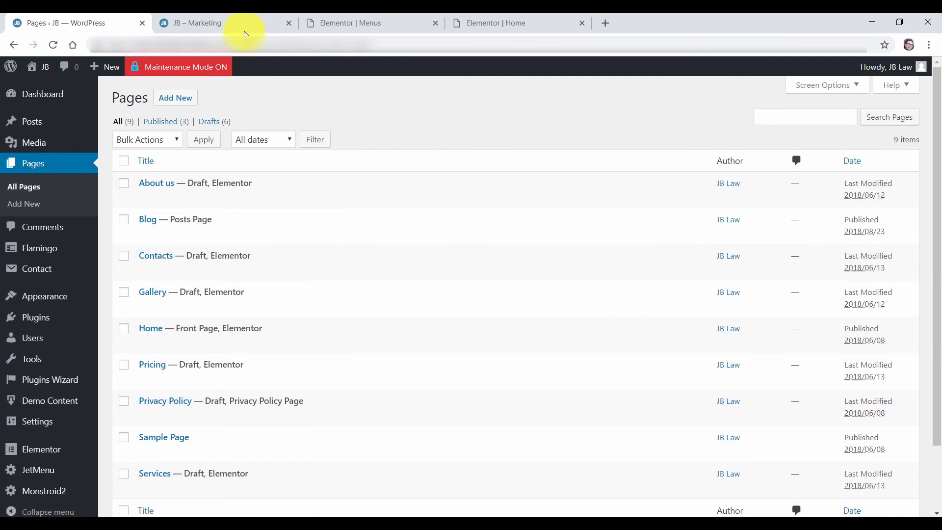
pyautogui.click(244, 24)
pyautogui.click(55, 44)
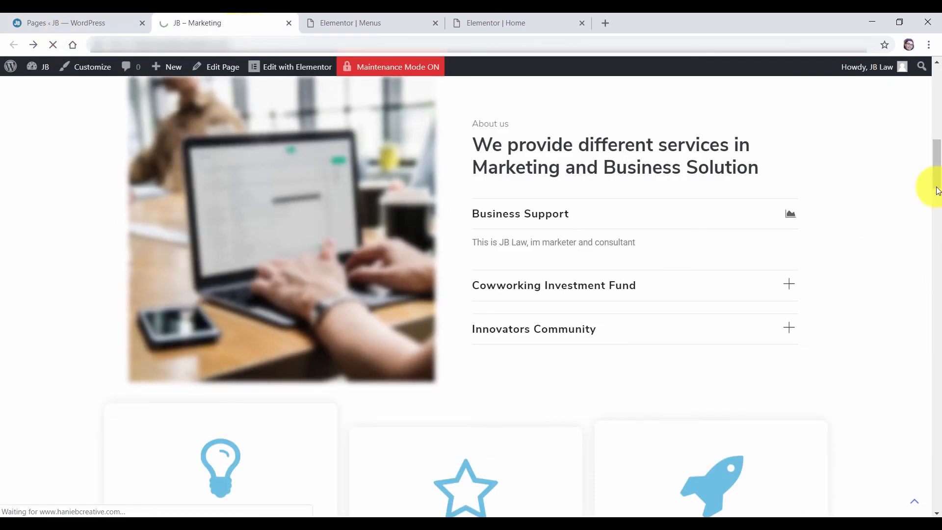